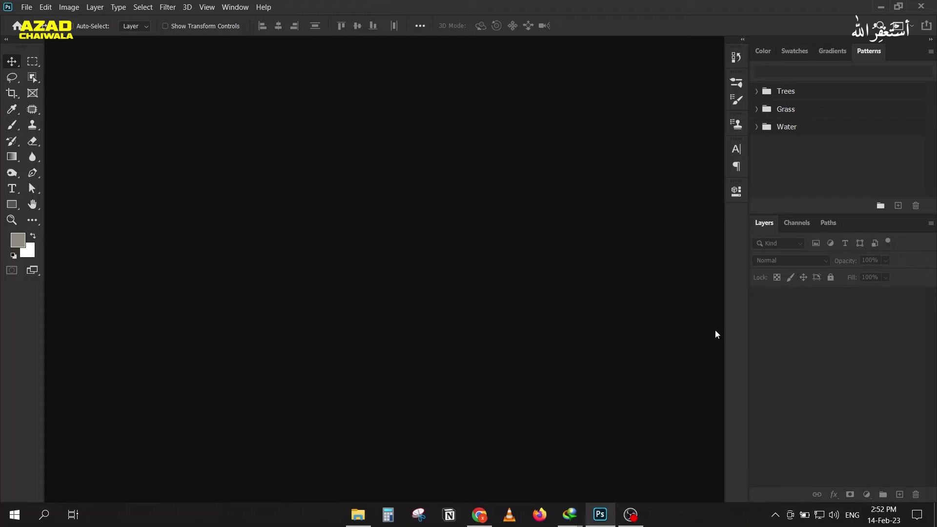
Open the 01-Selection & Masking folder full screen, select image 1, and return to Photoshop.
{"action": "left_click", "coordinate": [935, 520]}
{"action": "double_click", "coordinate": [32, 44]}
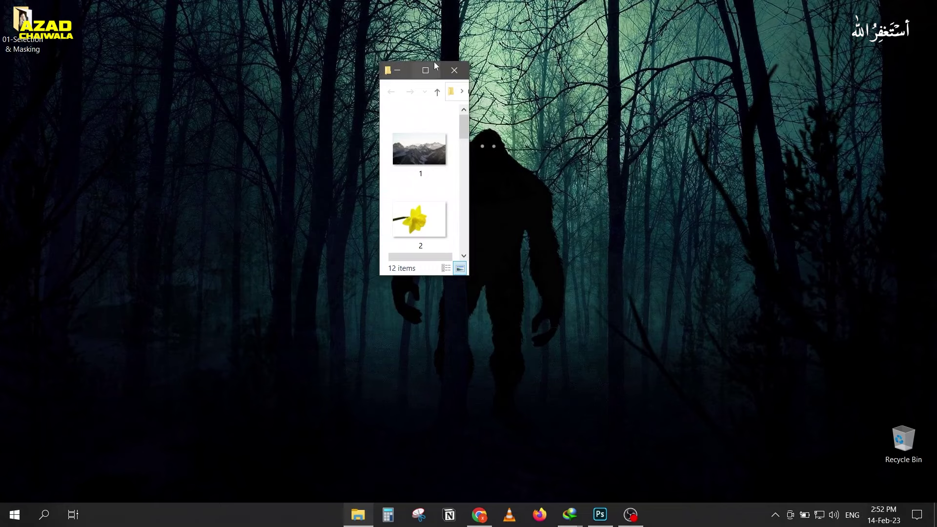
{"action": "left_click", "coordinate": [436, 66]}
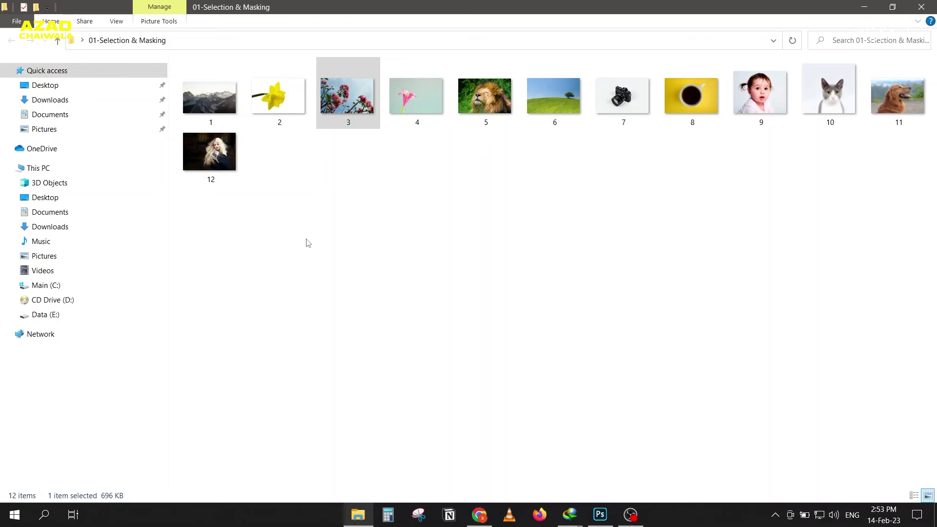
{"action": "left_click", "coordinate": [201, 95]}
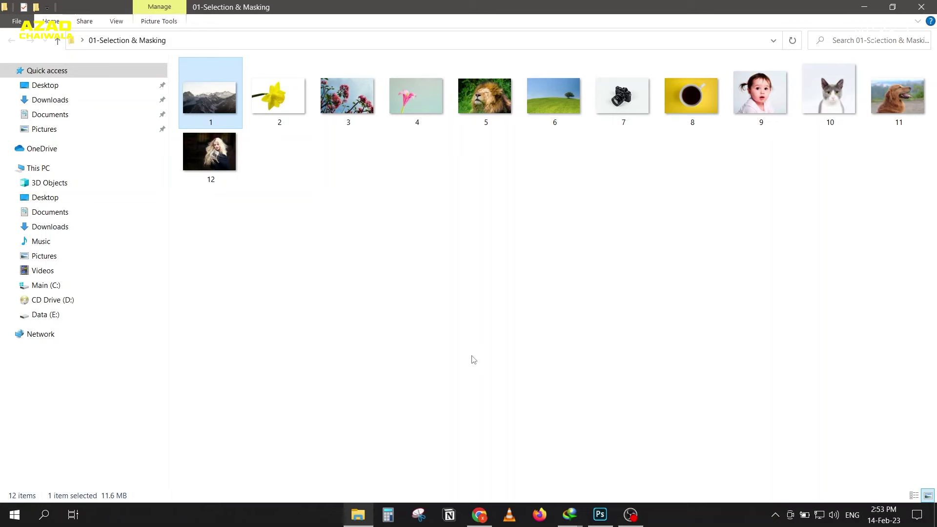
{"action": "left_click", "coordinate": [600, 514]}
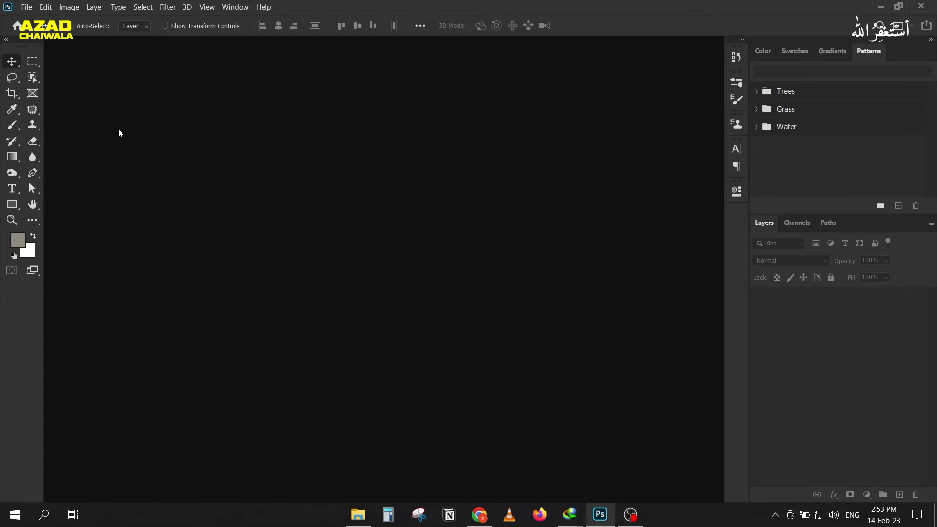
Start a new document using the Web preset at Web Large, 1920 × 1080 px.
{"action": "left_click", "coordinate": [26, 7]}
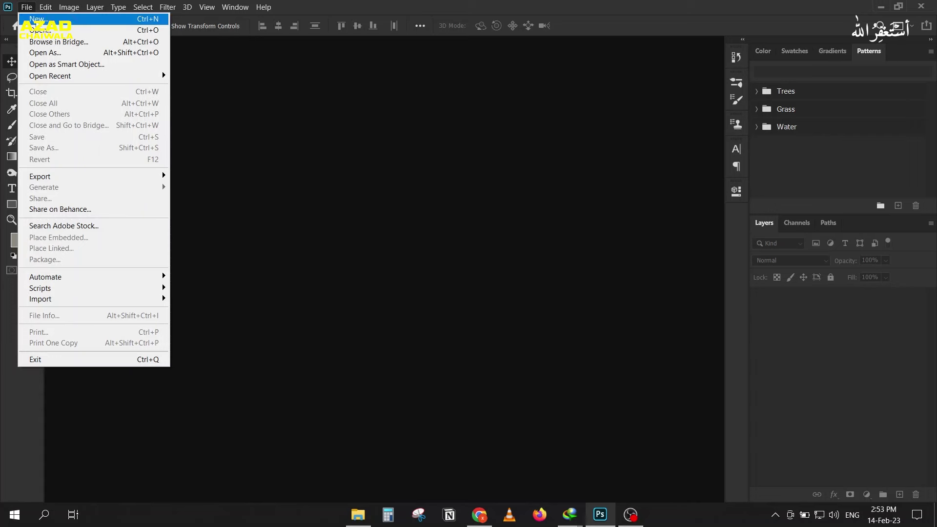
{"action": "left_click", "coordinate": [36, 18]}
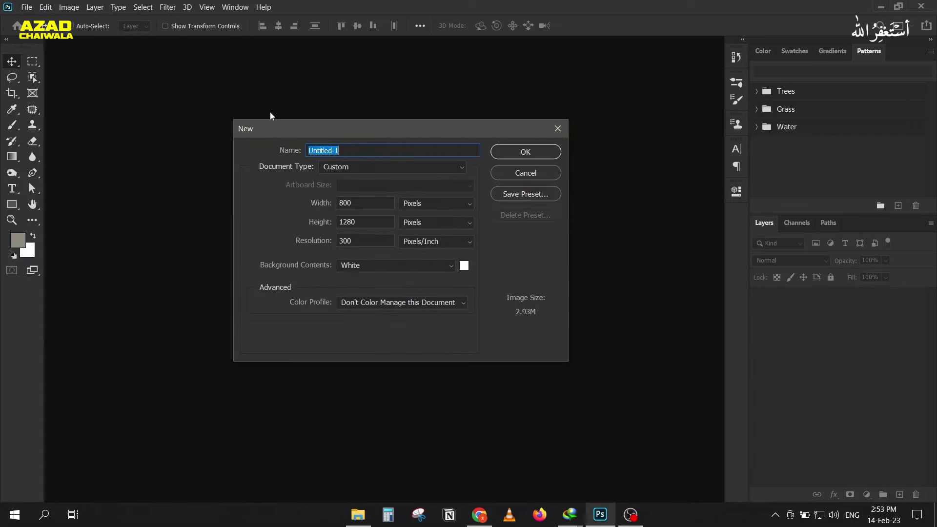
{"action": "left_click_drag", "start_coordinate": [271, 126], "coordinate": [282, 78]}
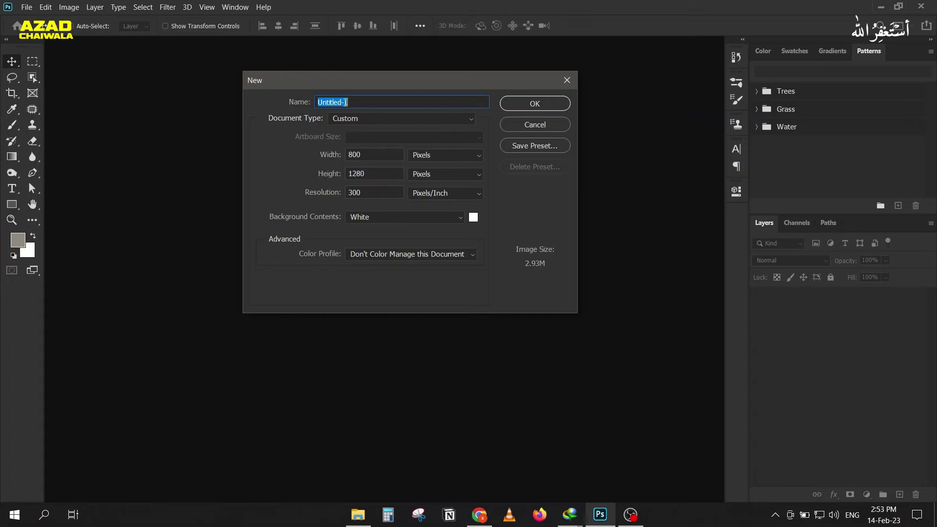
{"action": "left_click", "coordinate": [371, 119]}
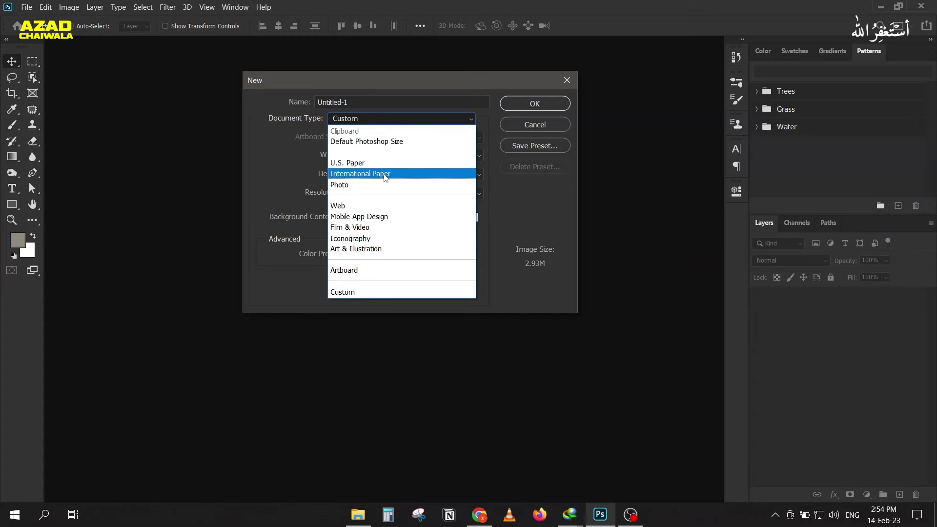
{"action": "left_click", "coordinate": [303, 164]}
{"action": "left_click", "coordinate": [332, 121]}
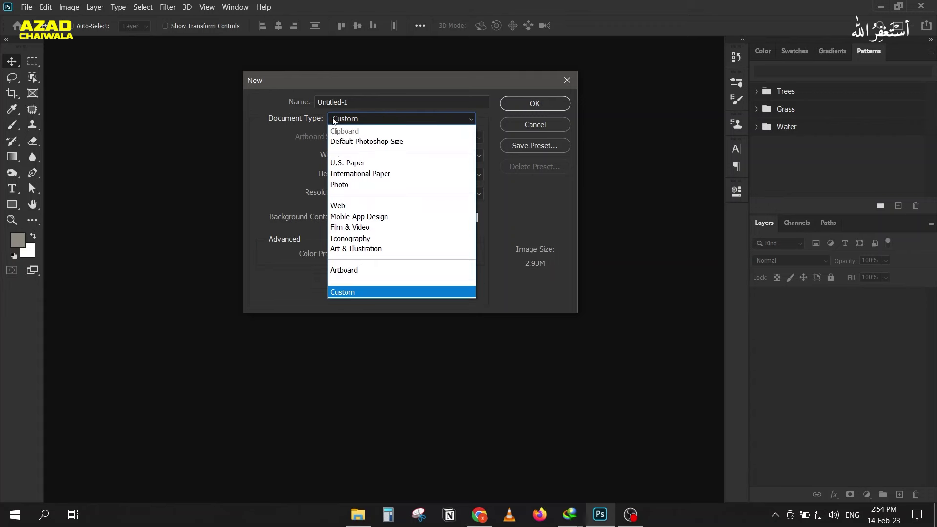
{"action": "left_click", "coordinate": [363, 208]}
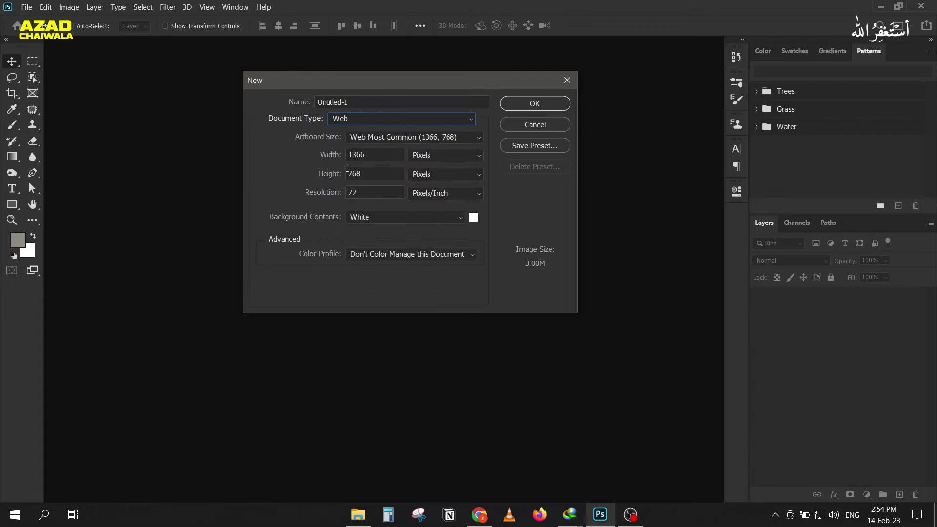
{"action": "left_click", "coordinate": [363, 140]}
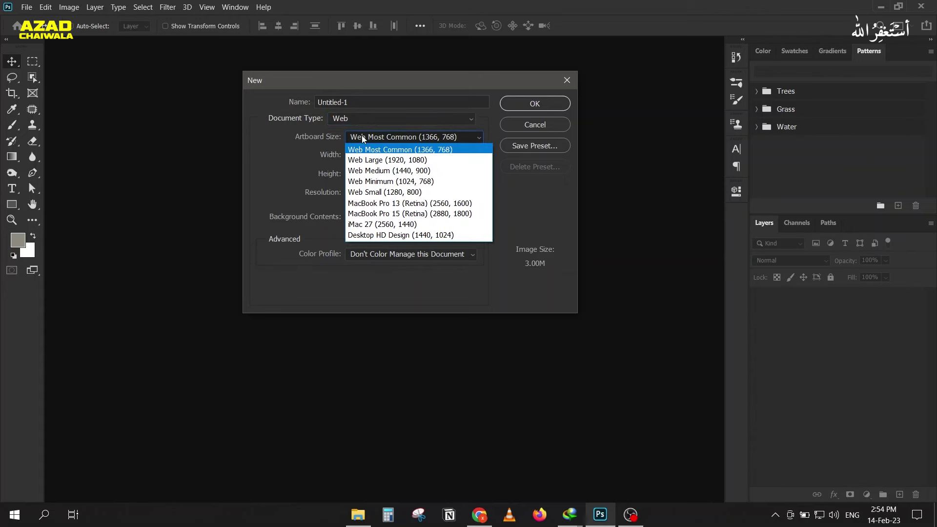
{"action": "left_click", "coordinate": [373, 160]}
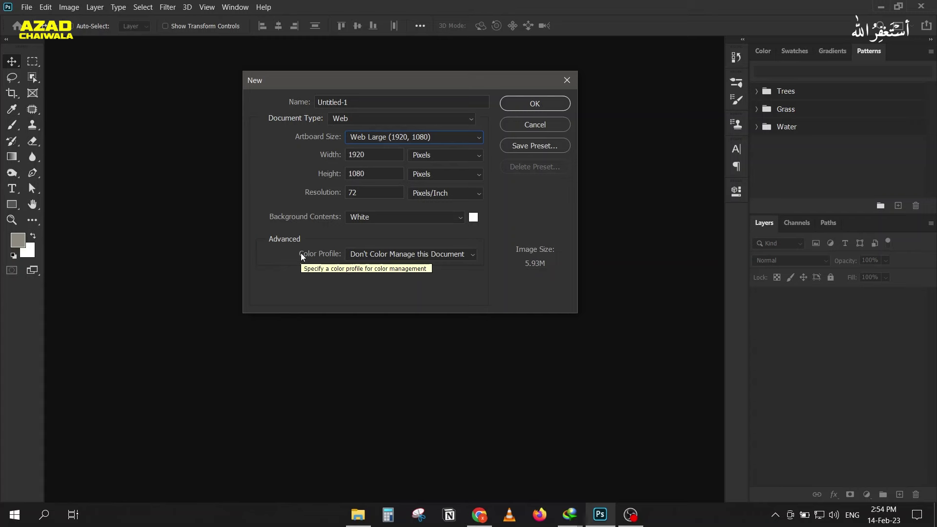
Set the new document's colour profile to Working RGB: sRGB IEC61966-2.1.
{"action": "left_click", "coordinate": [447, 254]}
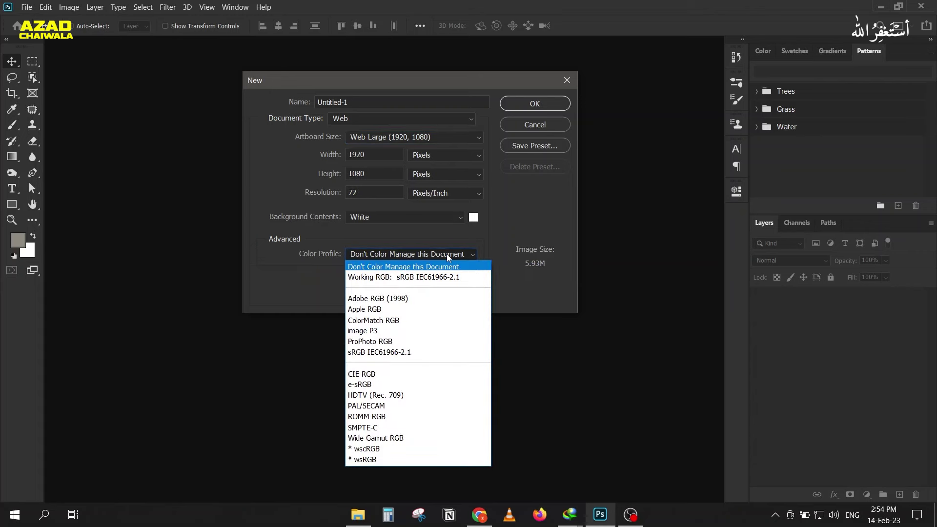
{"action": "left_click", "coordinate": [437, 278]}
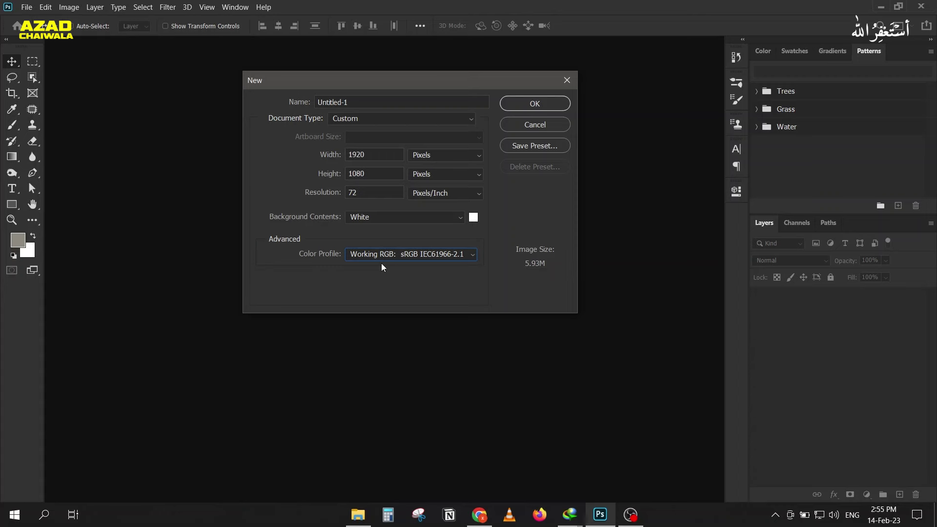
{"action": "left_click", "coordinate": [383, 254]}
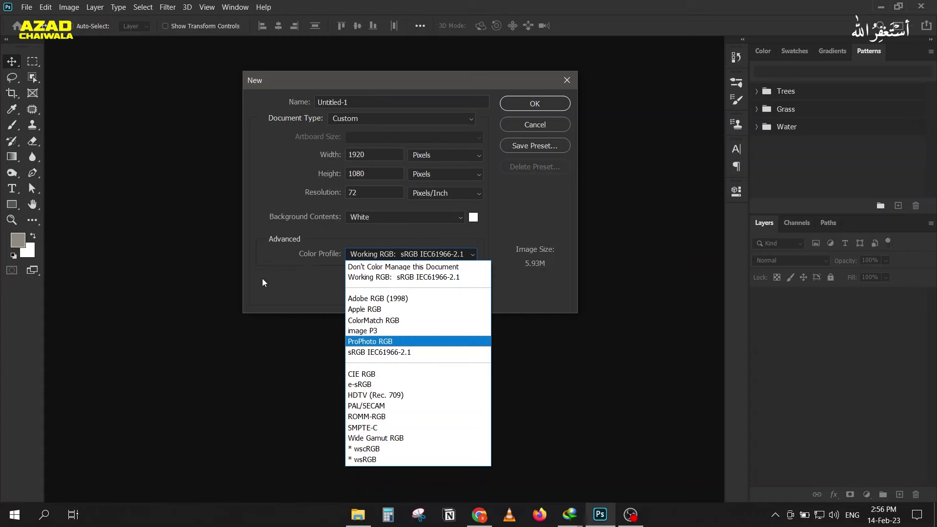
{"action": "left_click", "coordinate": [414, 254]}
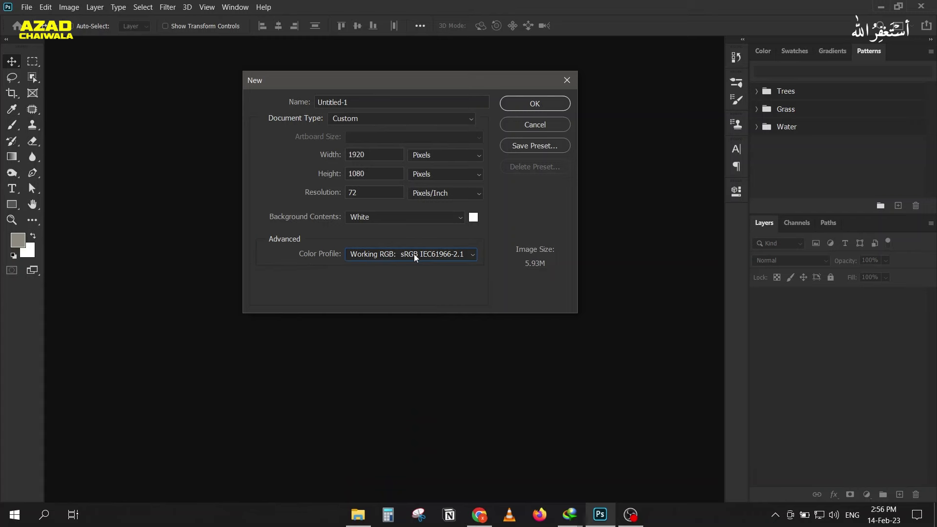
Create the blank 1920 × 1080 document, close it, then drag 1.jpg into Photoshop.
{"action": "left_click", "coordinate": [521, 101]}
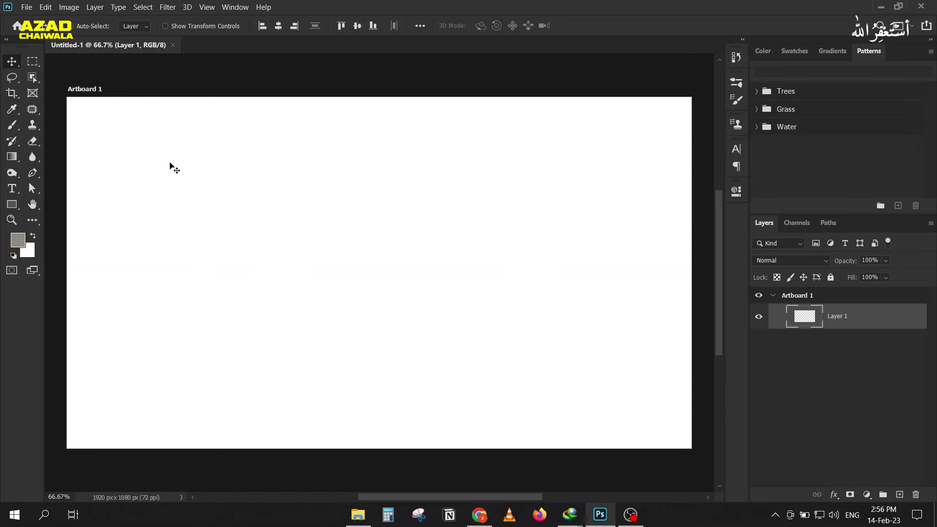
{"action": "left_click", "coordinate": [174, 45]}
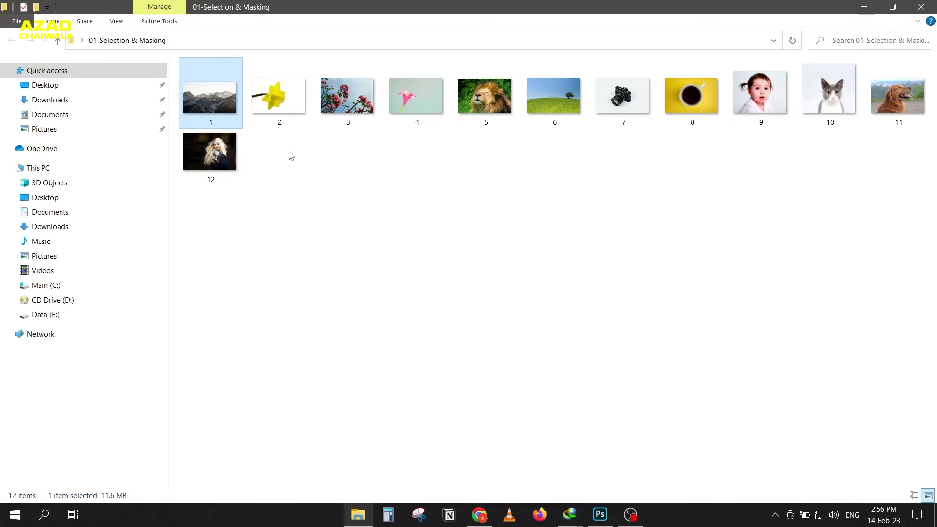
{"action": "mouse_move", "coordinate": [211, 105]}
{"action": "left_mouse_down"}
{"action": "mouse_move", "coordinate": [579, 421]}
{"action": "mouse_move", "coordinate": [296, 280]}
{"action": "left_mouse_up"}
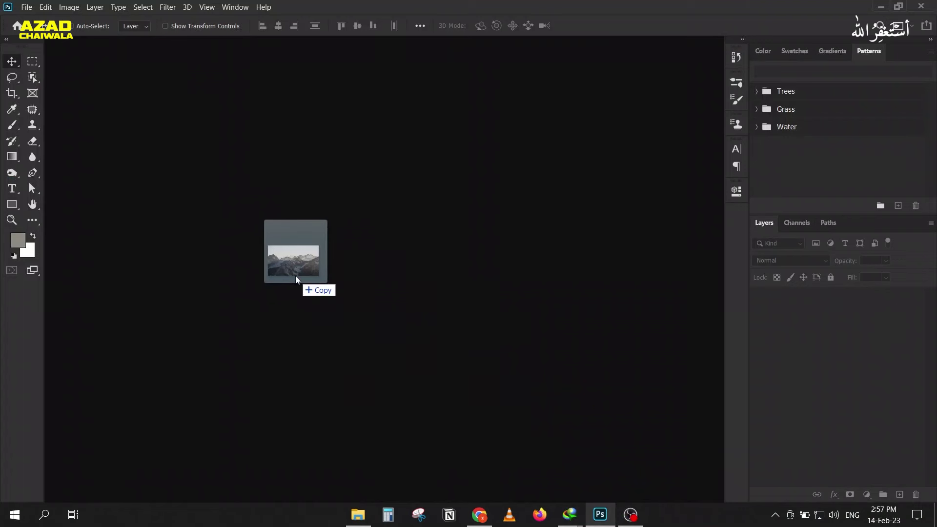
{"action": "left_click_drag", "start_coordinate": [296, 277], "coordinate": [295, 276]}
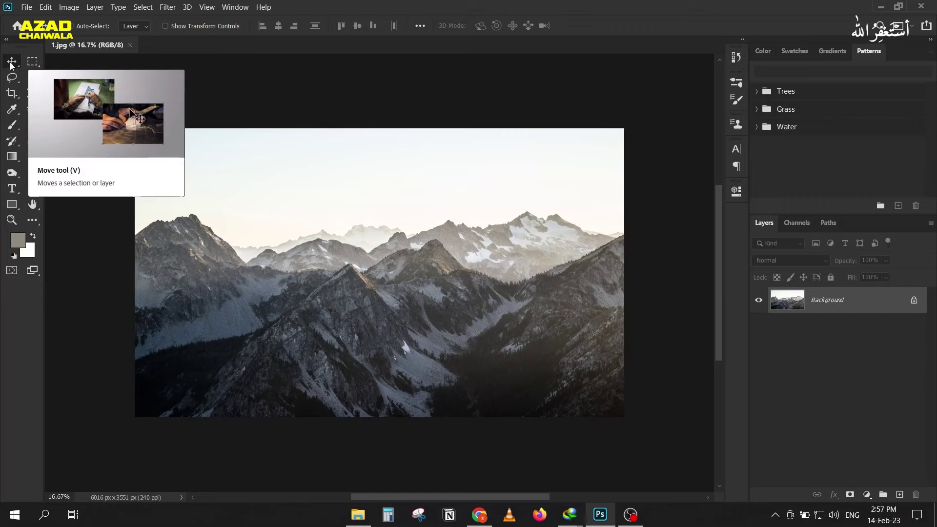
Try an artboard around the mountain photo, delete the extra Artboard 2, then undo.
{"action": "right_click", "coordinate": [11, 64]}
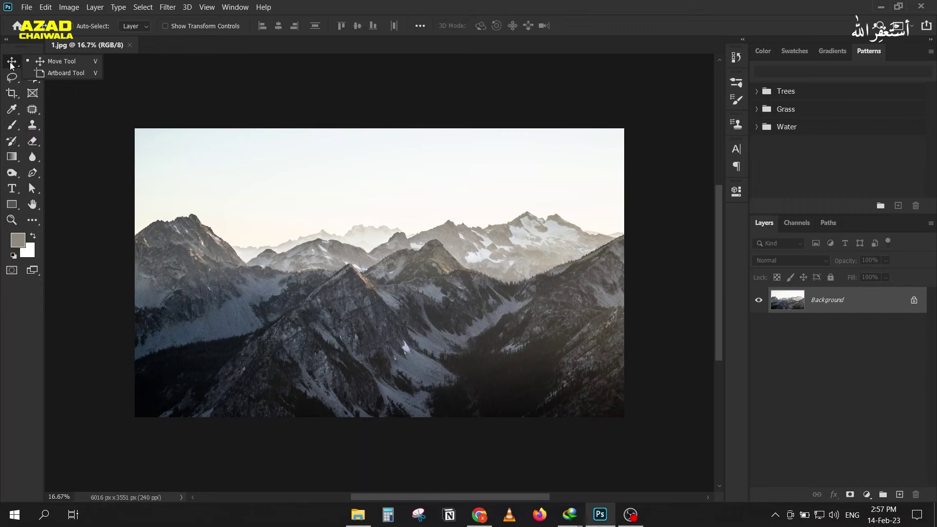
{"action": "left_click", "coordinate": [49, 75]}
{"action": "left_click_drag", "start_coordinate": [135, 127], "coordinate": [622, 419]}
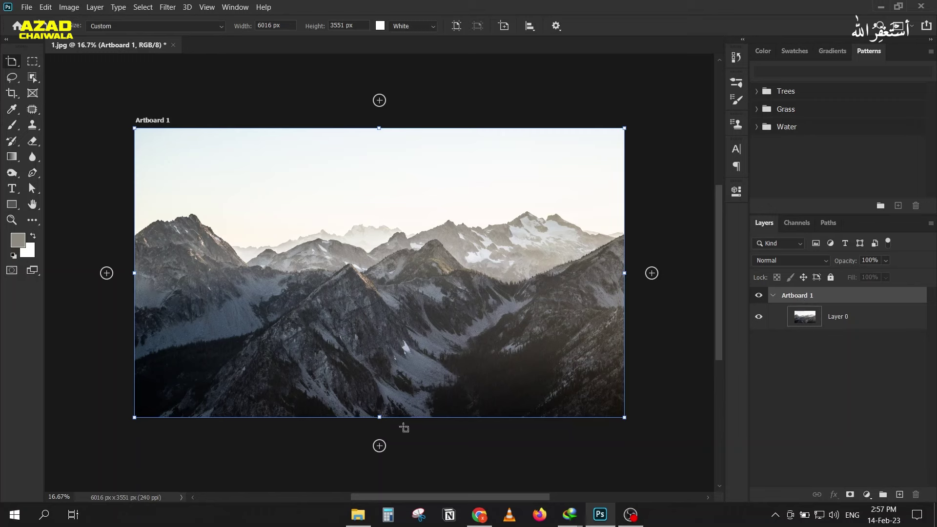
{"action": "left_click", "coordinate": [653, 274]}
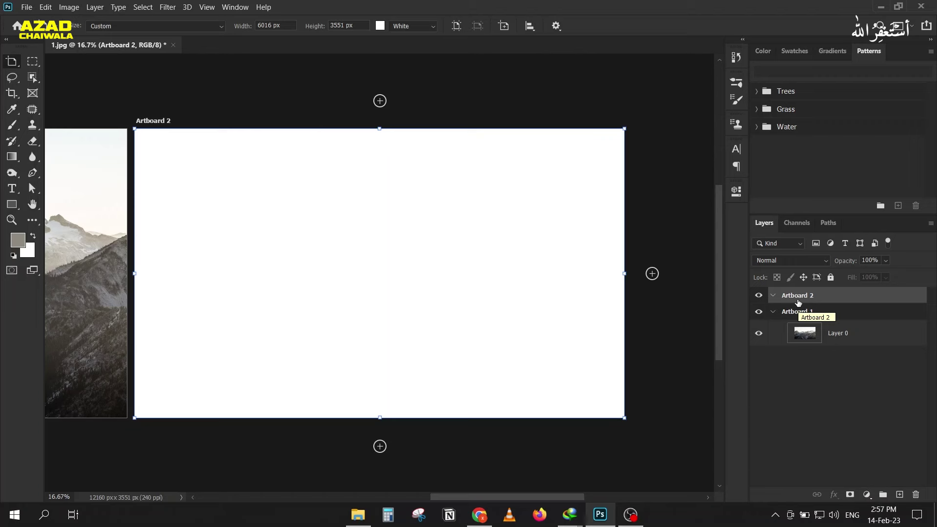
{"action": "key", "text": "Delete"}
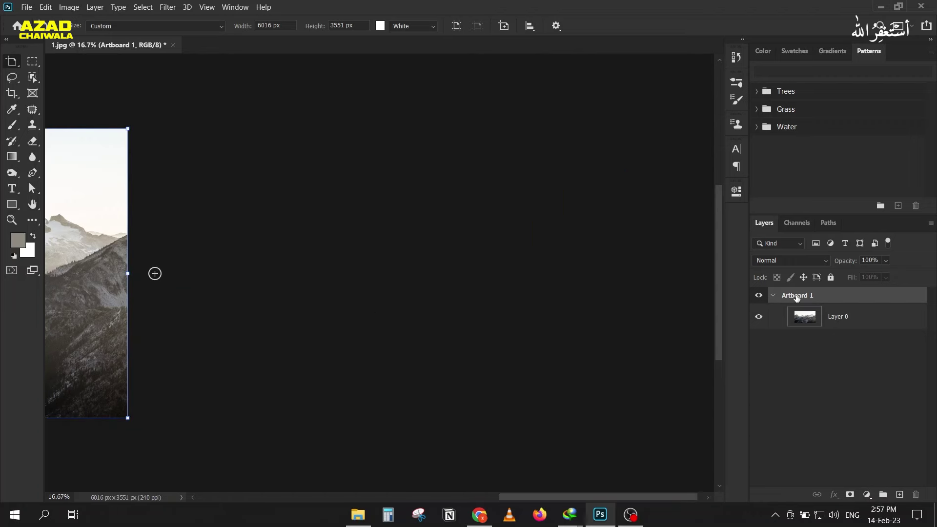
{"action": "left_click_drag", "start_coordinate": [804, 316], "coordinate": [804, 293]}
{"action": "key", "text": "v"}
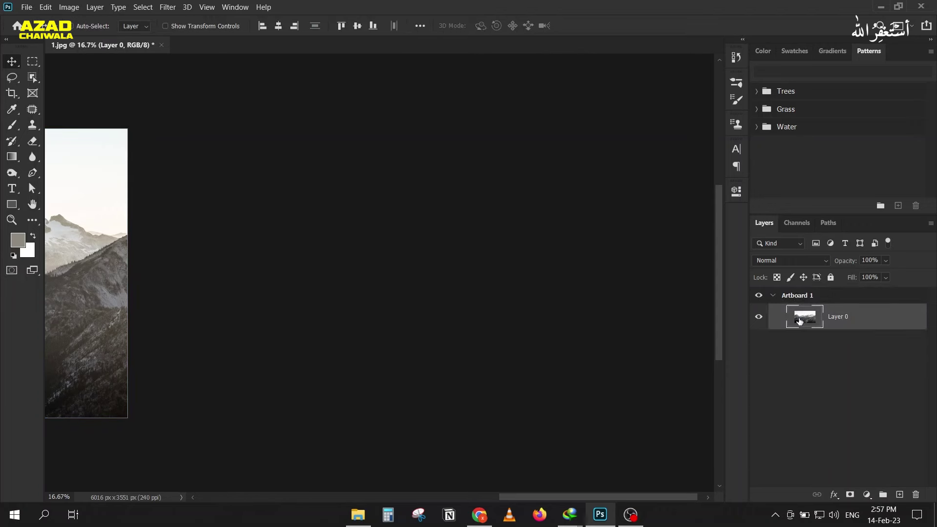
{"action": "key", "text": "ctrl+z"}
{"action": "key", "text": "ctrl+z"}
{"action": "key", "text": "ctrl+z"}
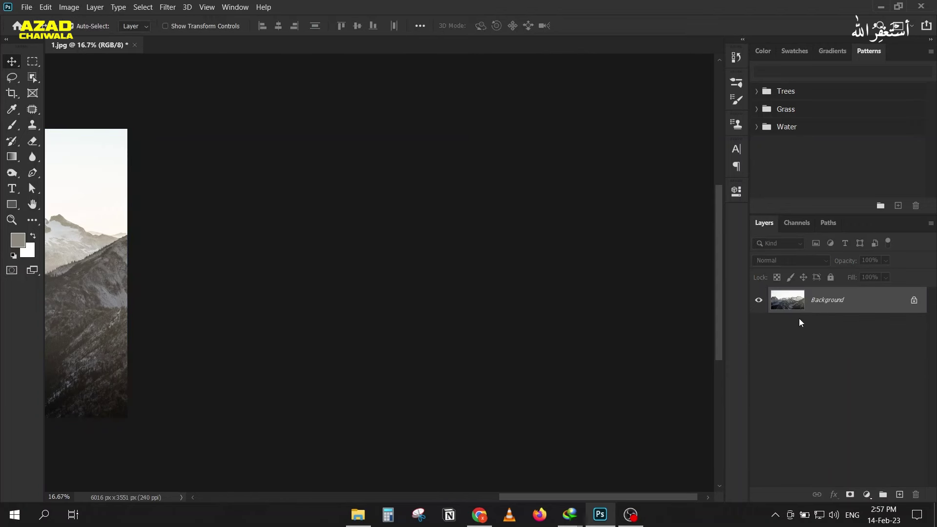
Close the mountain photo 1.jpg without saving its changes.
{"action": "left_click_drag", "start_coordinate": [130, 242], "coordinate": [580, 227]}
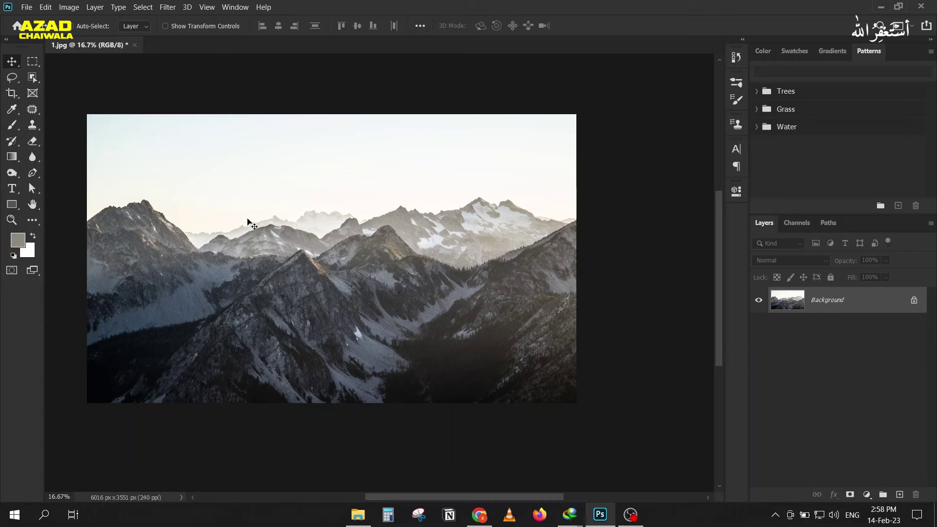
{"action": "scroll", "coordinate": [181, 236], "scroll_direction": "up", "scroll_amount": 1}
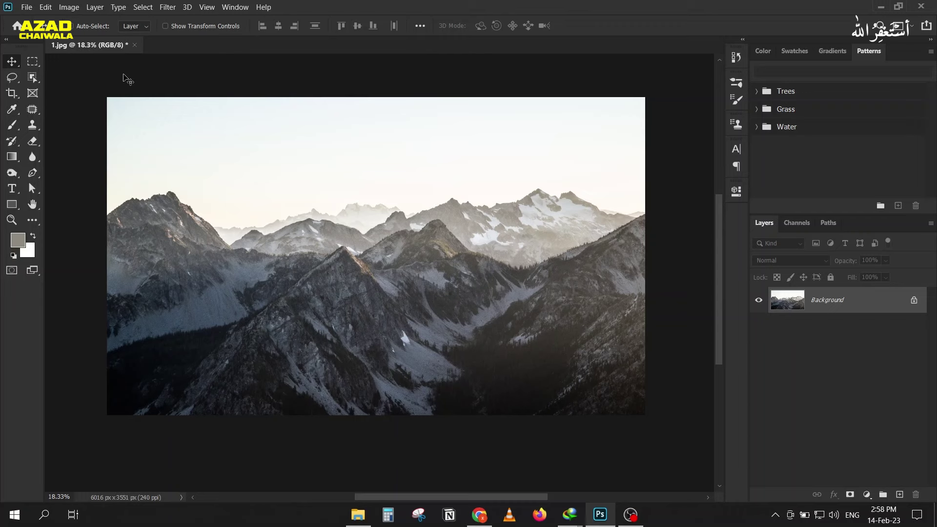
{"action": "left_click", "coordinate": [134, 44]}
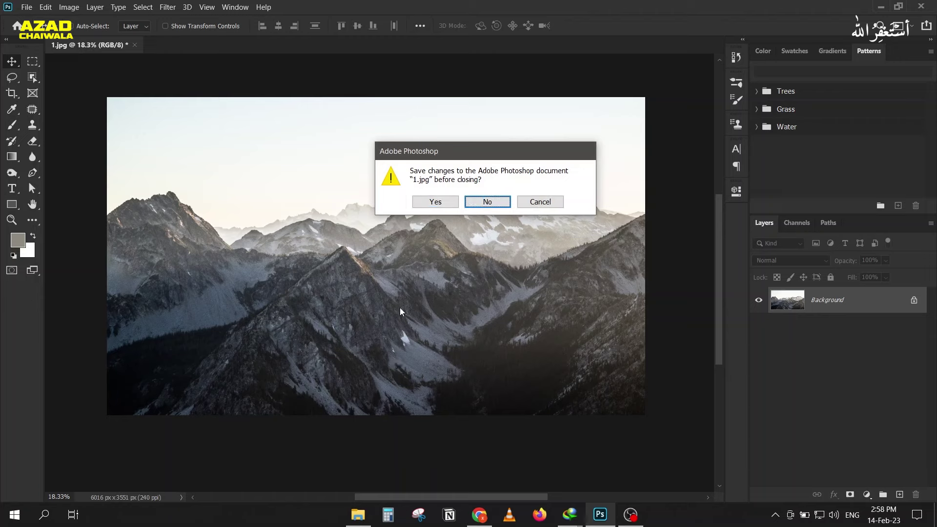
{"action": "key", "text": "n"}
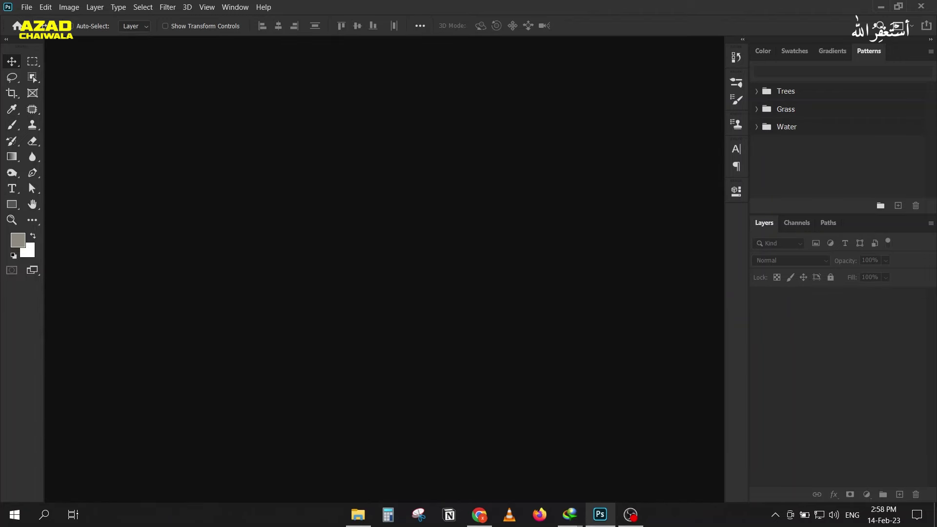
Open flower photo 3.jpeg and preview assigning ProPhoto RGB, then Working RGB sRGB.
{"action": "left_click", "coordinate": [881, 7]}
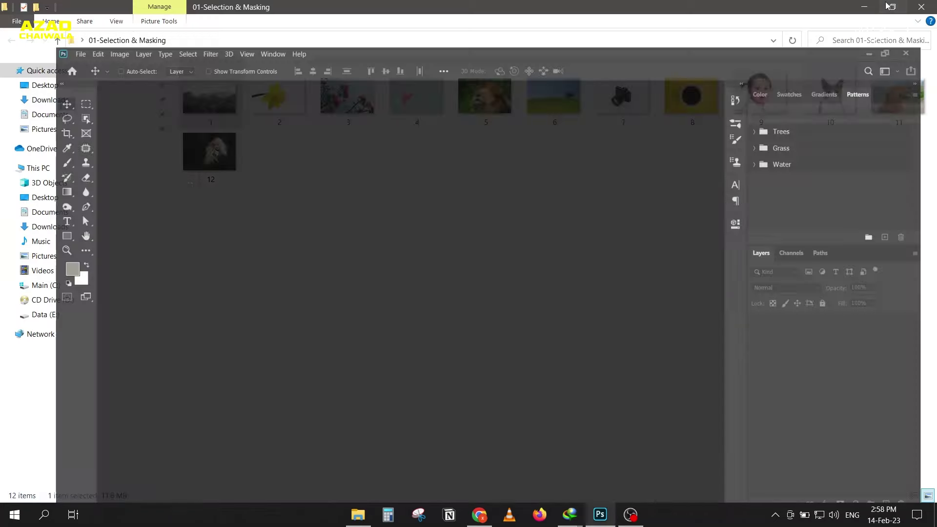
{"action": "mouse_move", "coordinate": [337, 105]}
{"action": "left_mouse_down"}
{"action": "mouse_move", "coordinate": [423, 289]}
{"action": "mouse_move", "coordinate": [307, 224]}
{"action": "left_mouse_up"}
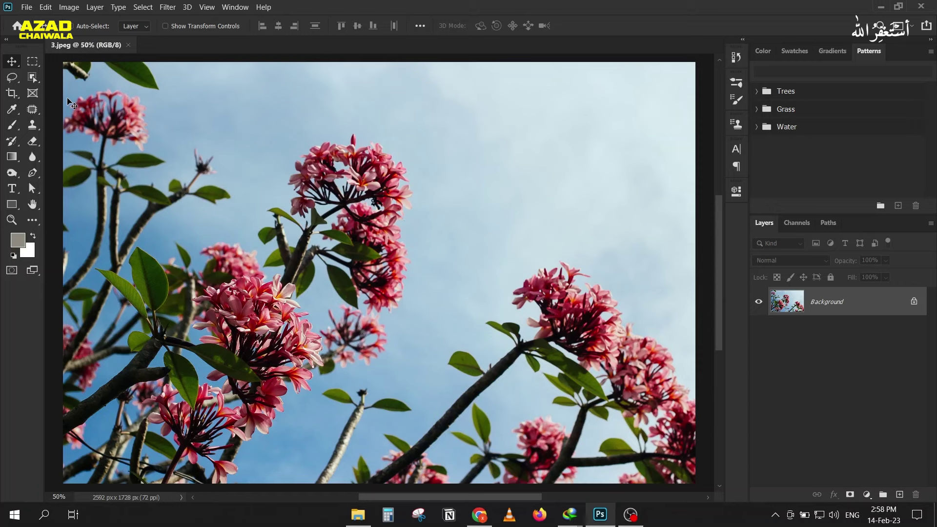
{"action": "left_click", "coordinate": [46, 7]}
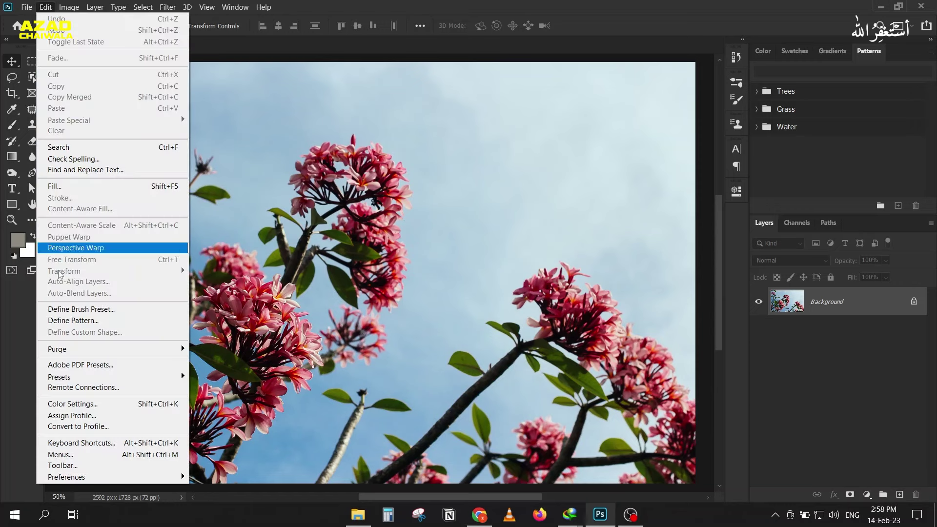
{"action": "left_click", "coordinate": [110, 414]}
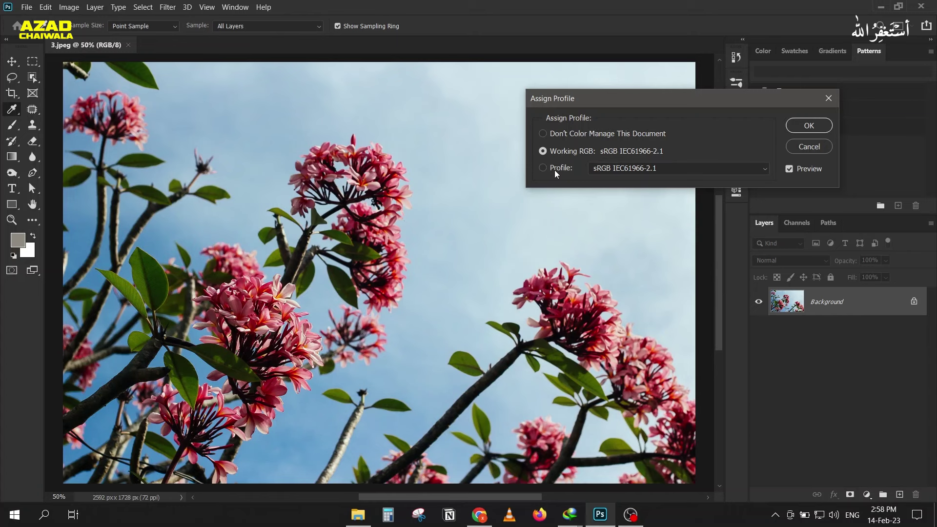
{"action": "left_click", "coordinate": [620, 169]}
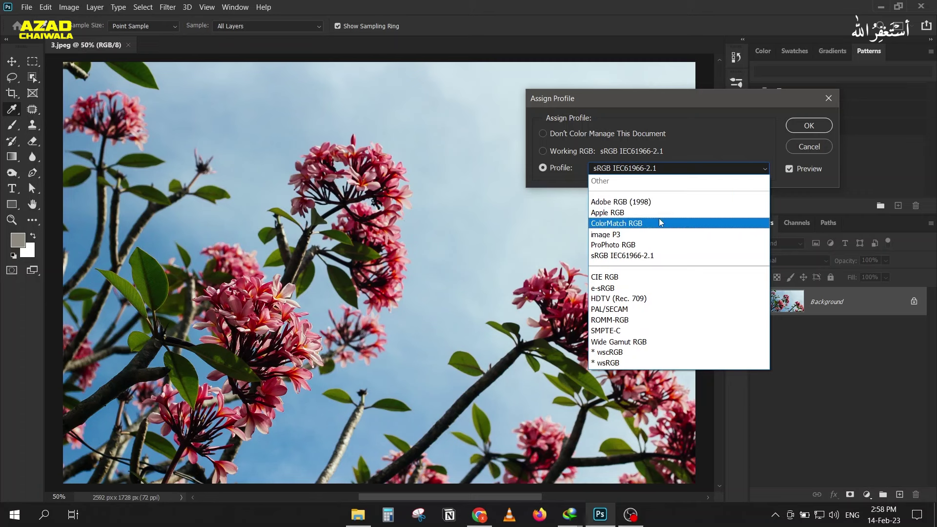
{"action": "left_click", "coordinate": [637, 247]}
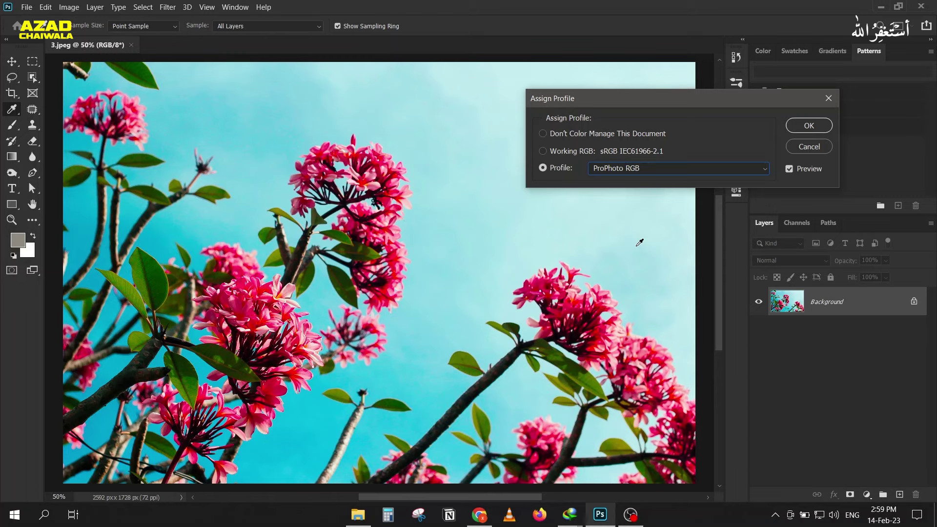
{"action": "left_click", "coordinate": [561, 153]}
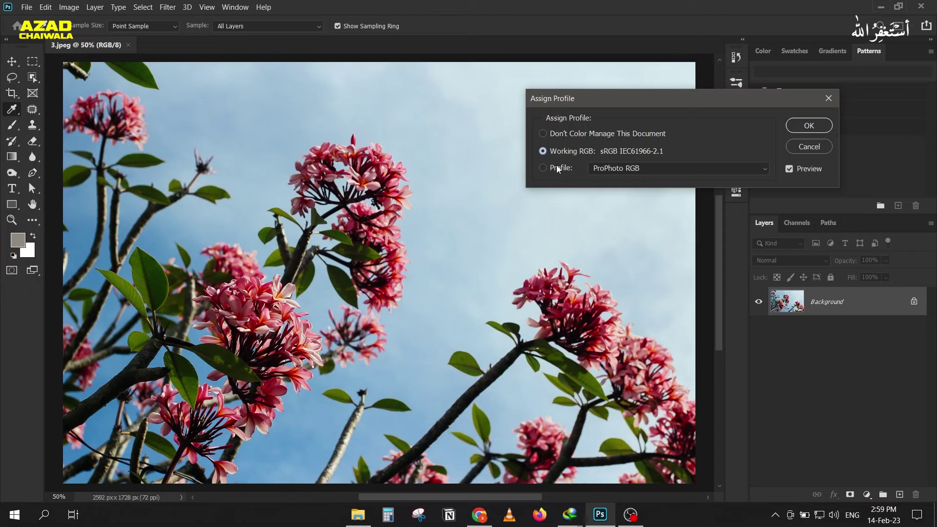
Reselect ProPhoto RGB in Assign Profile, then cancel without applying it.
{"action": "left_click", "coordinate": [558, 169]}
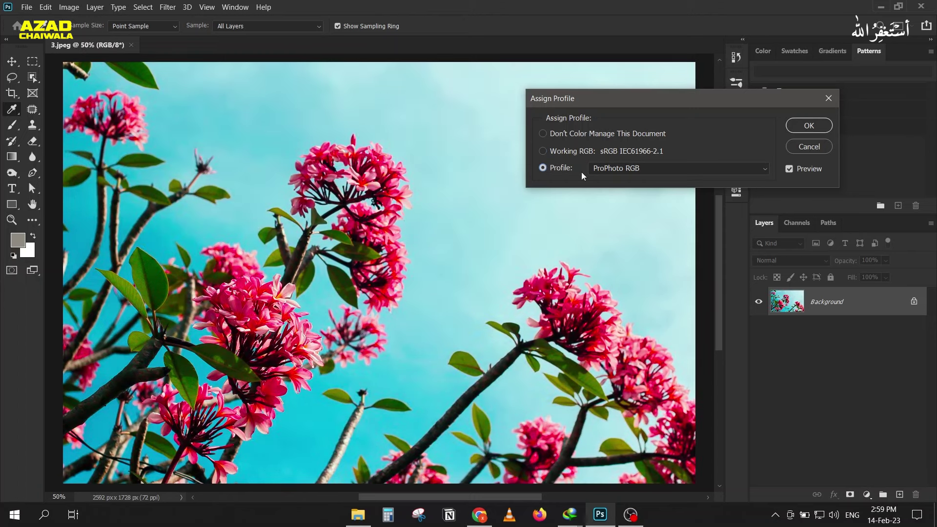
{"action": "left_click", "coordinate": [662, 168]}
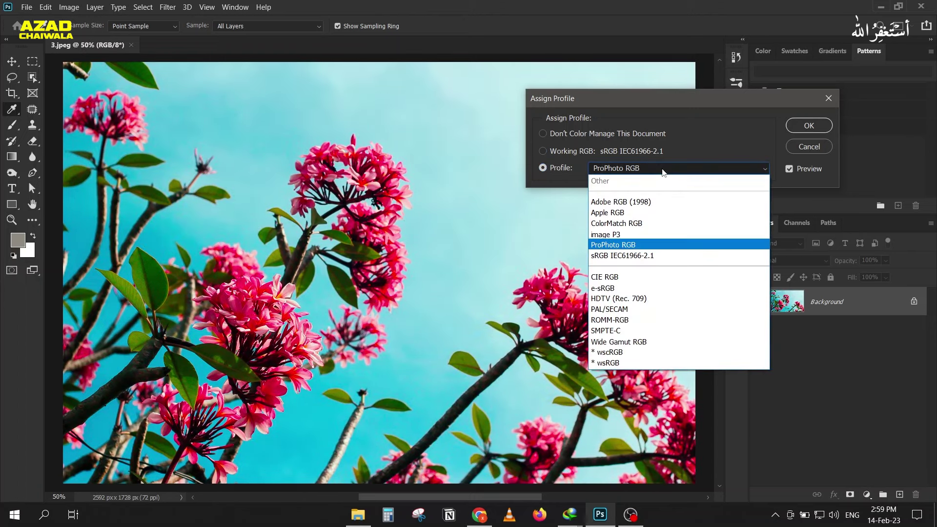
{"action": "left_click", "coordinate": [662, 170]}
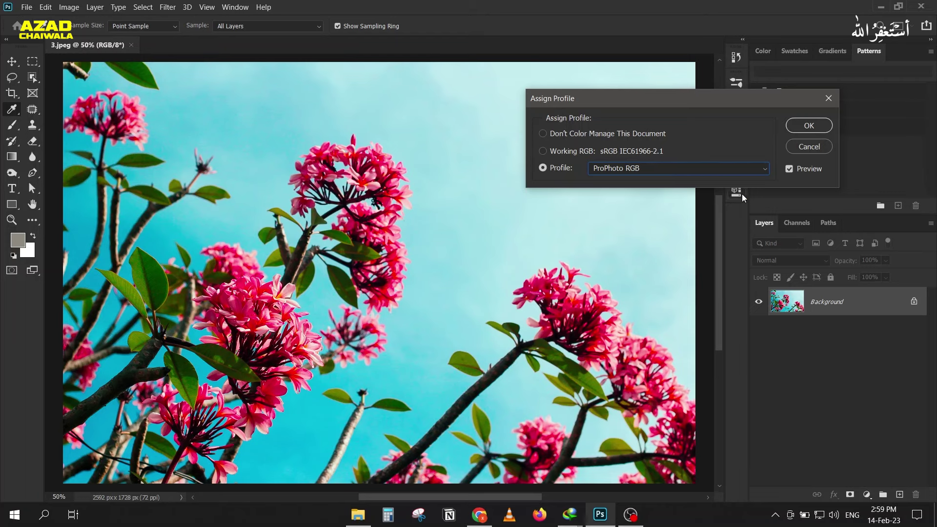
{"action": "left_click", "coordinate": [797, 148]}
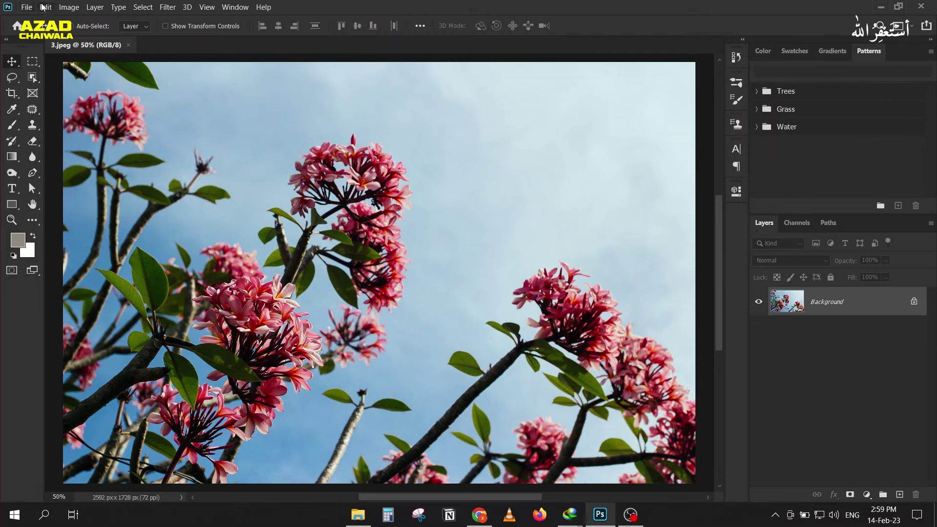
Set the RGB working space to ProPhoto RGB with all three profile mismatch/missing warnings on.
{"action": "left_click", "coordinate": [46, 7]}
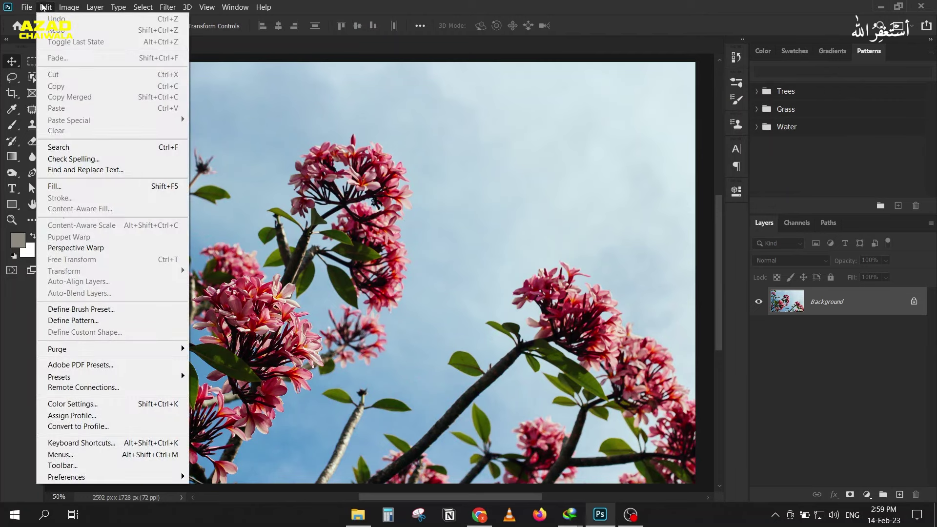
{"action": "left_click", "coordinate": [106, 406]}
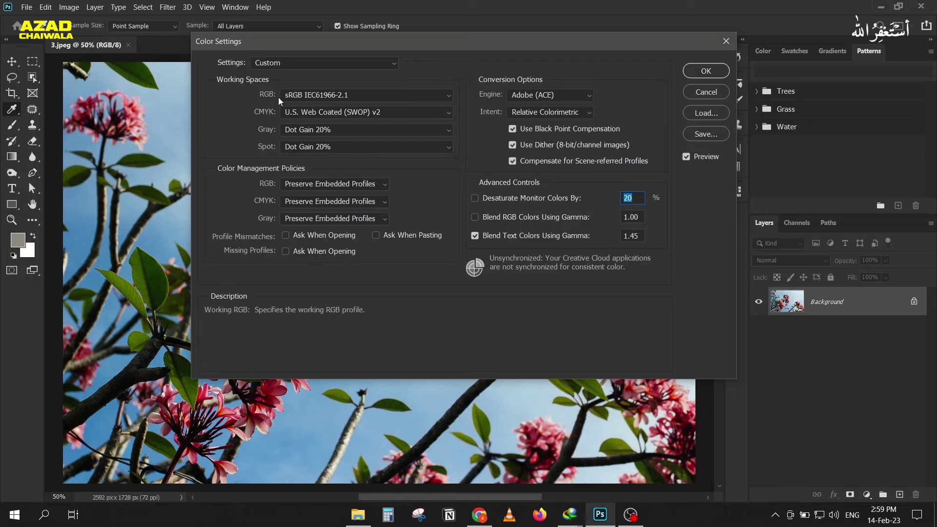
{"action": "left_click", "coordinate": [320, 91]}
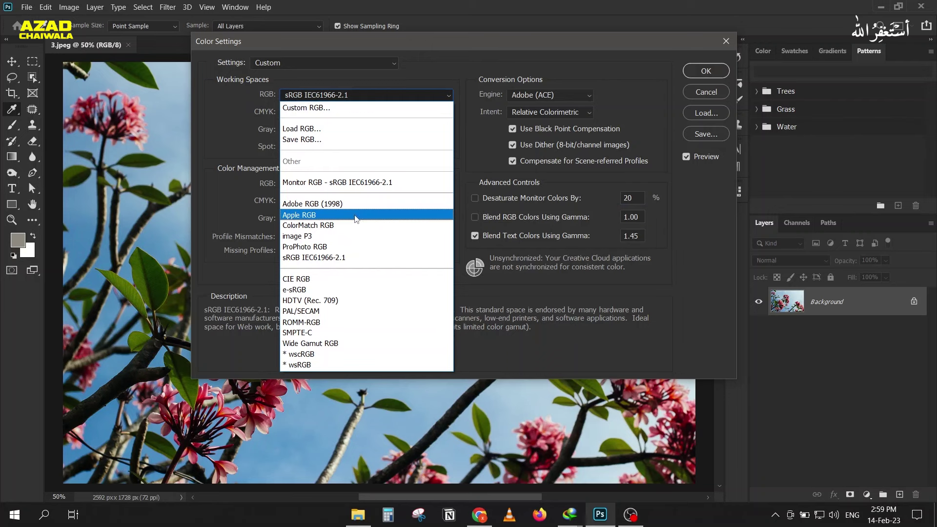
{"action": "left_click", "coordinate": [355, 248]}
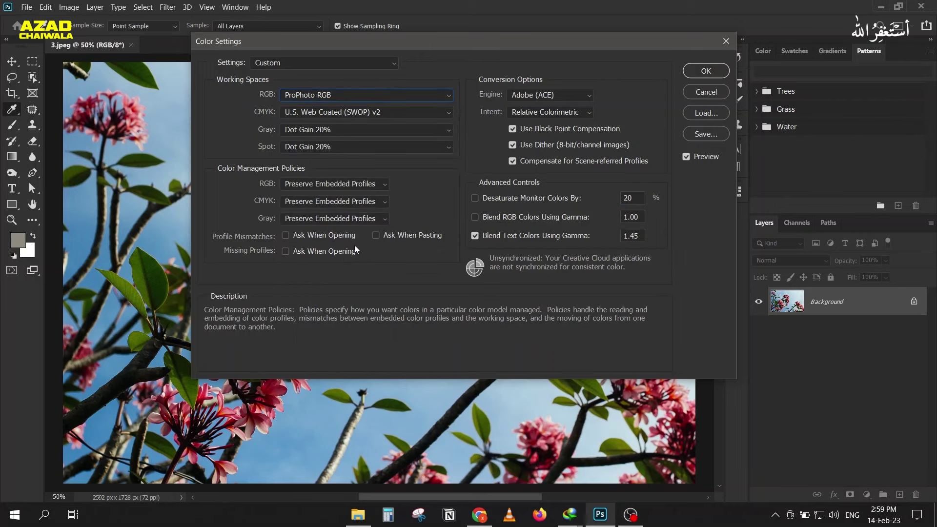
{"action": "left_click", "coordinate": [293, 237]}
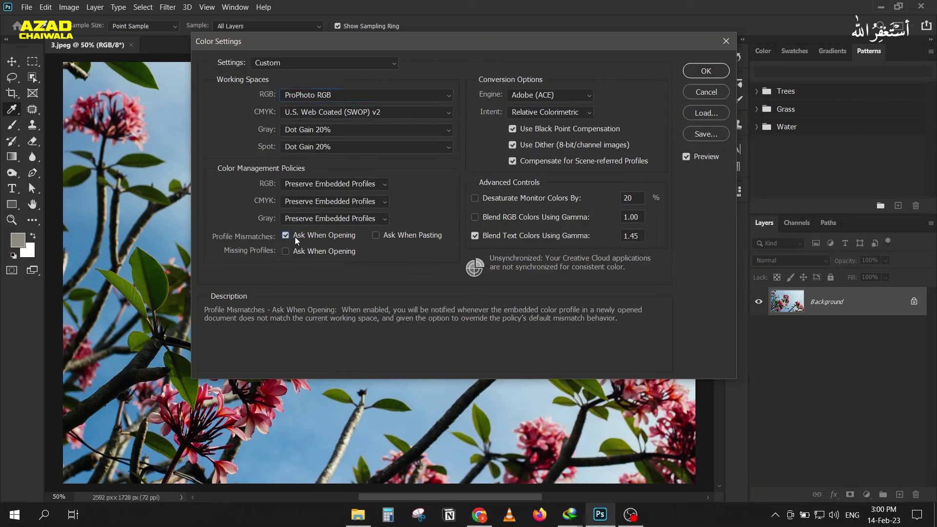
{"action": "left_click", "coordinate": [380, 238]}
{"action": "left_click", "coordinate": [302, 253]}
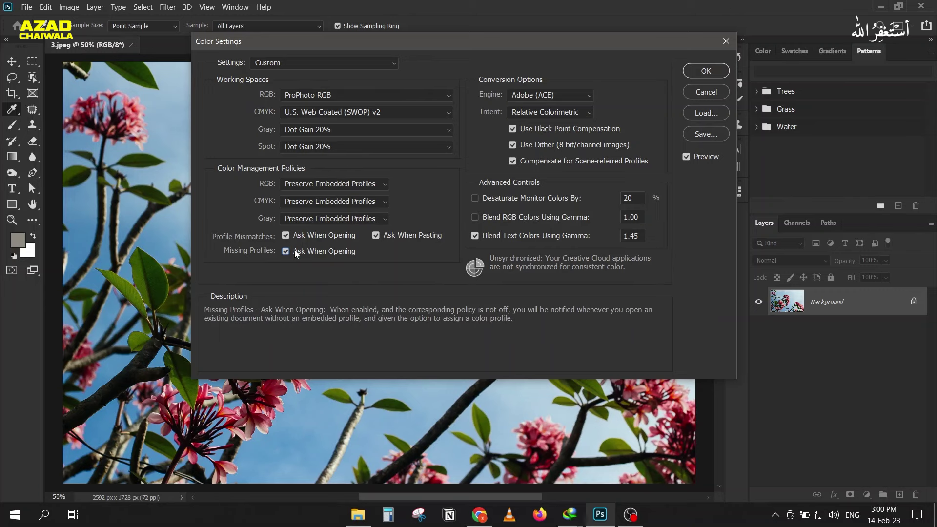
{"action": "left_click", "coordinate": [726, 41]}
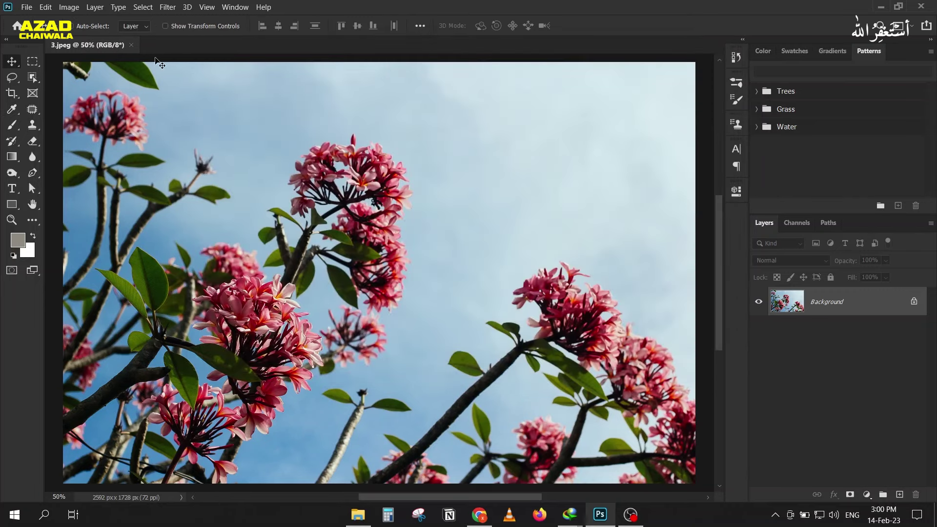
Close and reopen 3.jpeg, converting its embedded sRGB colours to the ProPhoto RGB working space.
{"action": "left_click", "coordinate": [131, 44]}
{"action": "left_click", "coordinate": [358, 515]}
{"action": "mouse_move", "coordinate": [349, 100]}
{"action": "left_mouse_down"}
{"action": "mouse_move", "coordinate": [555, 429]}
{"action": "mouse_move", "coordinate": [374, 313]}
{"action": "left_mouse_up"}
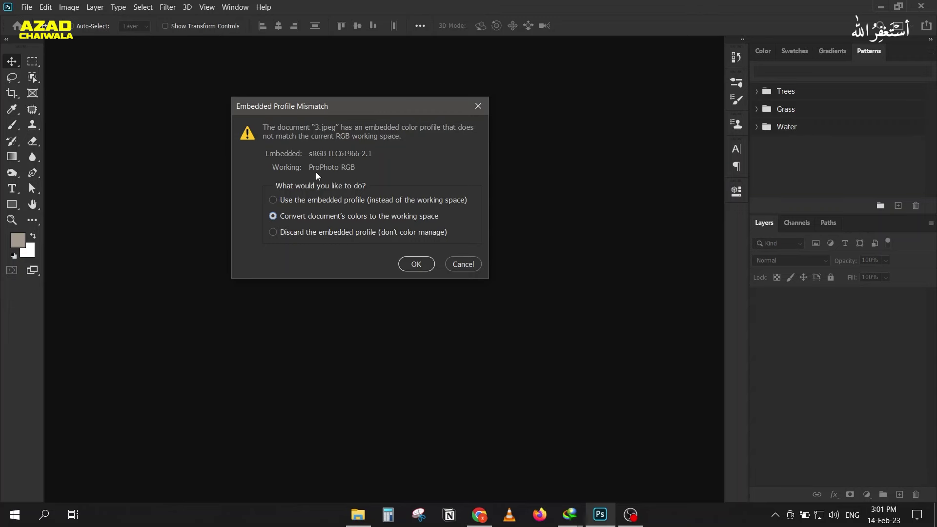
{"action": "left_click", "coordinate": [416, 264]}
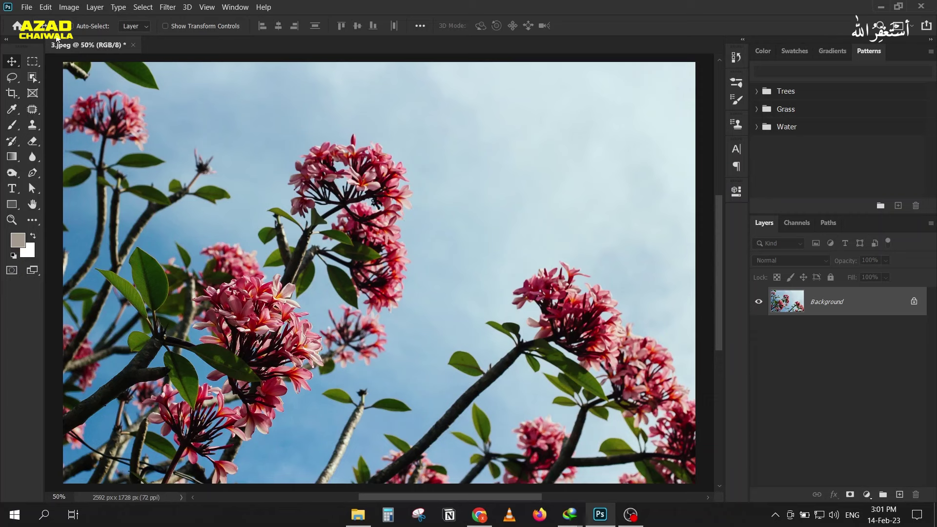
{"action": "left_click", "coordinate": [43, 7]}
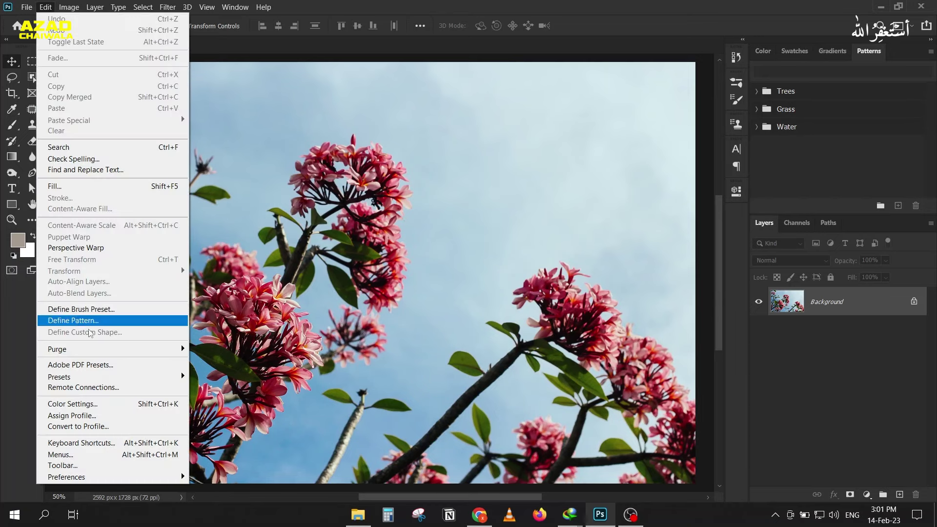
Cancel both Assign Profile and Convert to Profile for the flower photo, then reopen Assign Profile.
{"action": "left_click", "coordinate": [72, 416]}
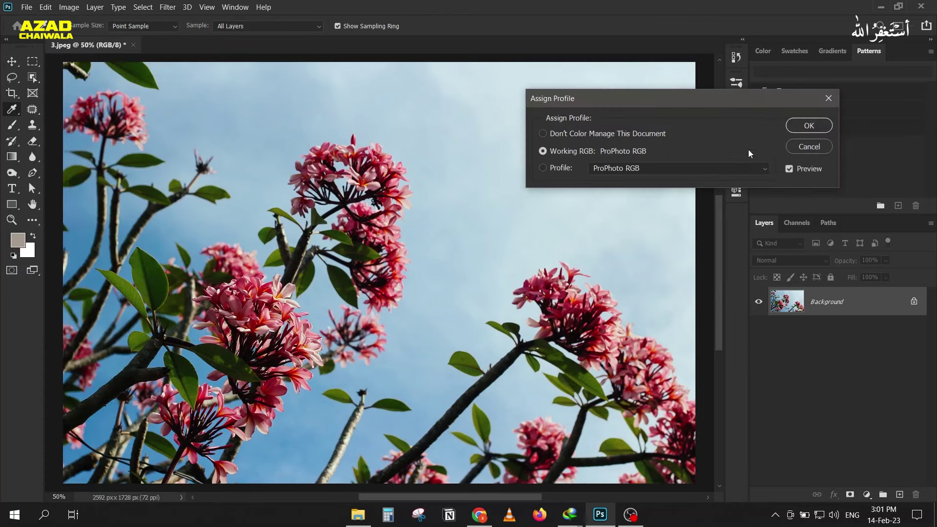
{"action": "left_click", "coordinate": [792, 148]}
{"action": "left_click", "coordinate": [46, 7]}
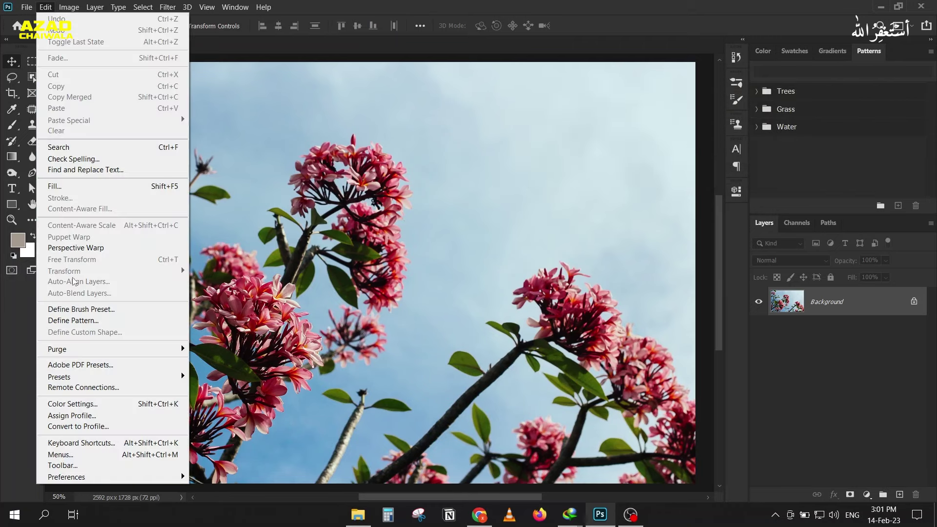
{"action": "left_click", "coordinate": [83, 425]}
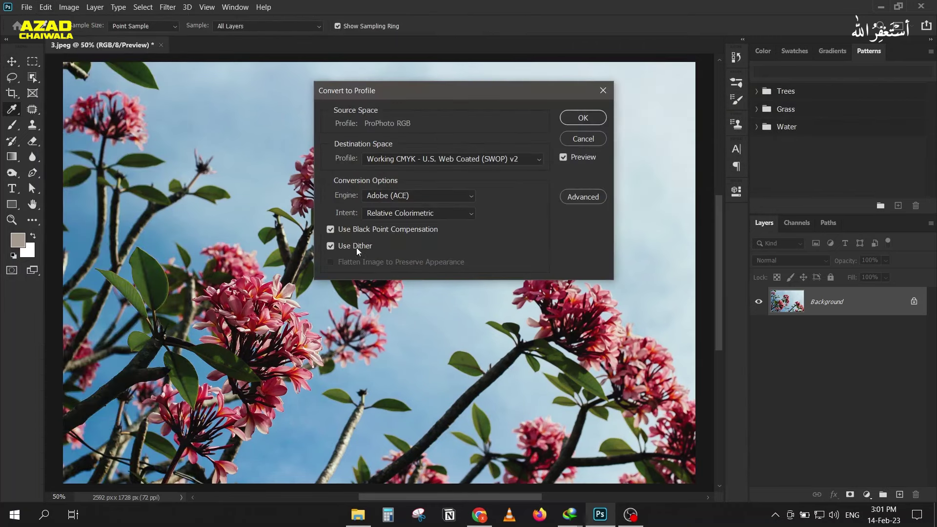
{"action": "left_click_drag", "start_coordinate": [387, 89], "coordinate": [486, 87]}
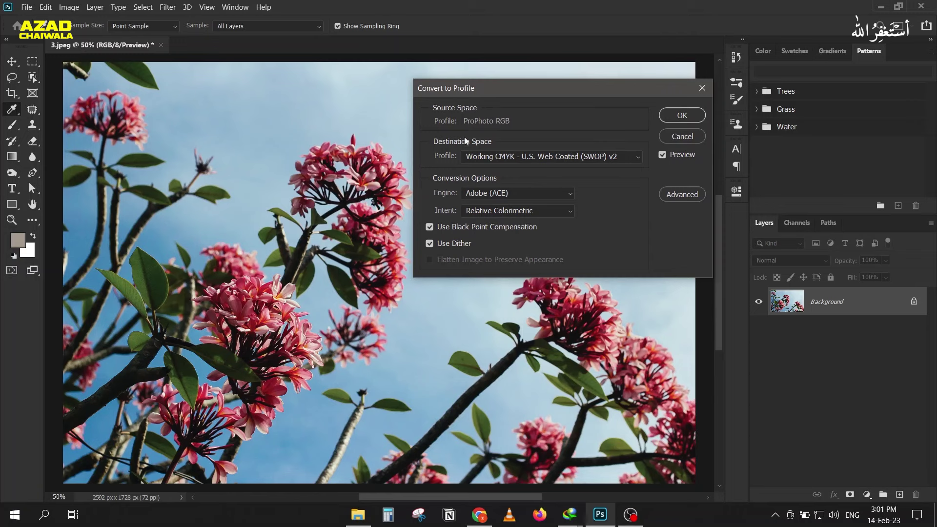
{"action": "left_click", "coordinate": [675, 134]}
{"action": "left_click", "coordinate": [43, 8]}
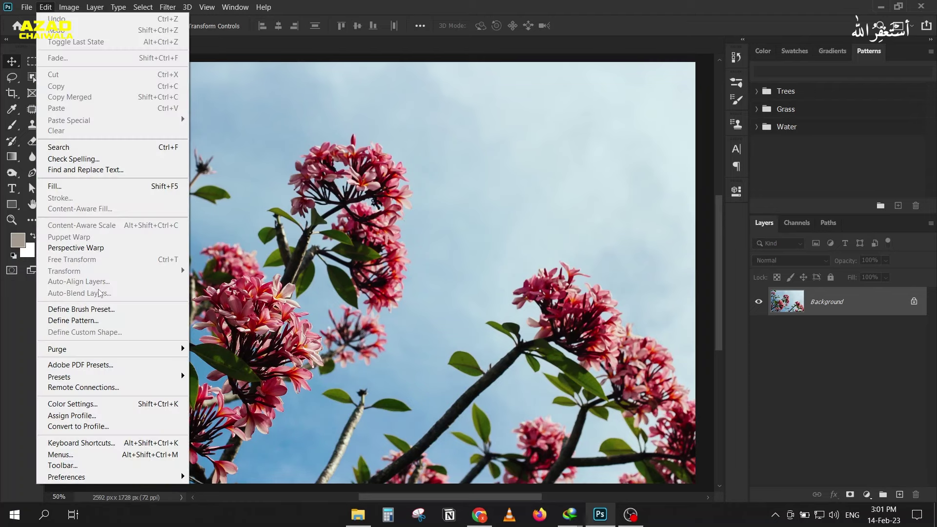
{"action": "left_click", "coordinate": [73, 415]}
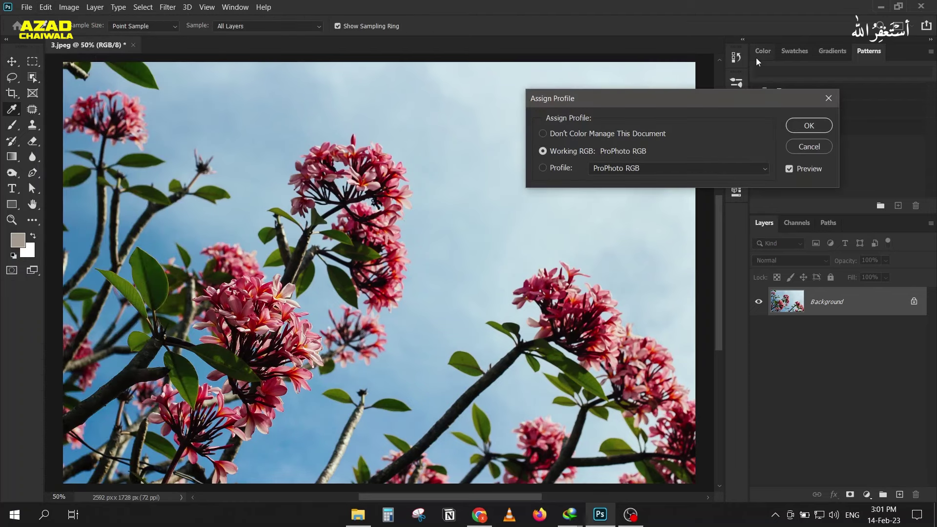
Preview the flower photo as sRGB IEC61966-2.1, then keep the ProPhoto RGB working profile.
{"action": "left_click", "coordinate": [551, 168]}
{"action": "left_click", "coordinate": [632, 169]}
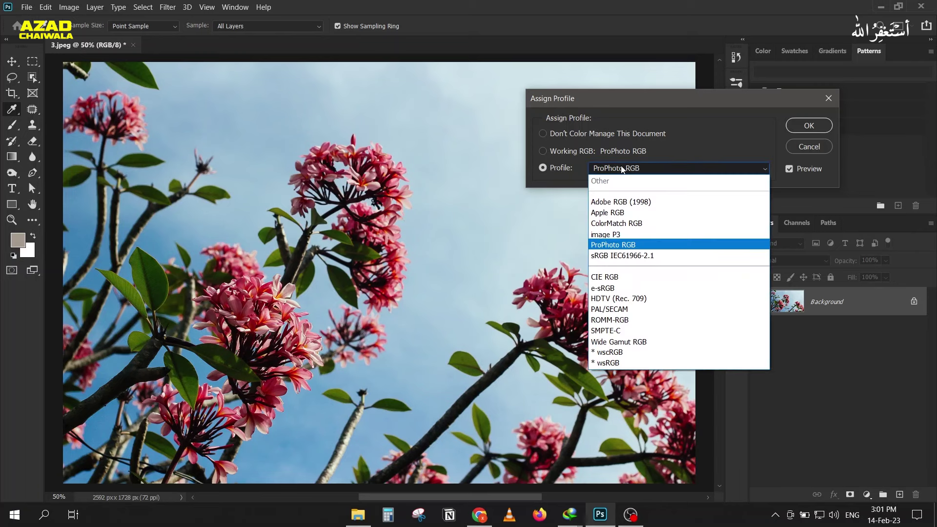
{"action": "left_click", "coordinate": [621, 256]}
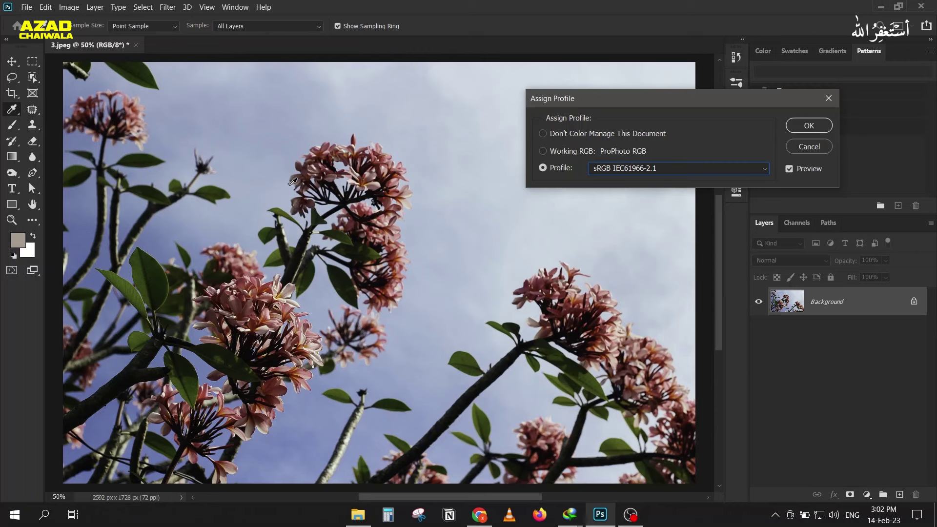
{"action": "left_click", "coordinate": [557, 155]}
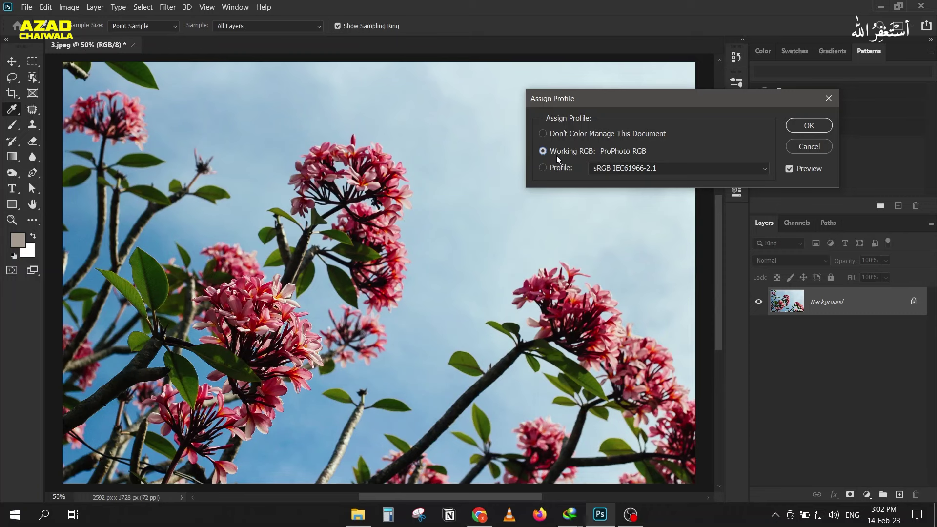
{"action": "left_click", "coordinate": [801, 146]}
{"action": "key", "text": "v"}
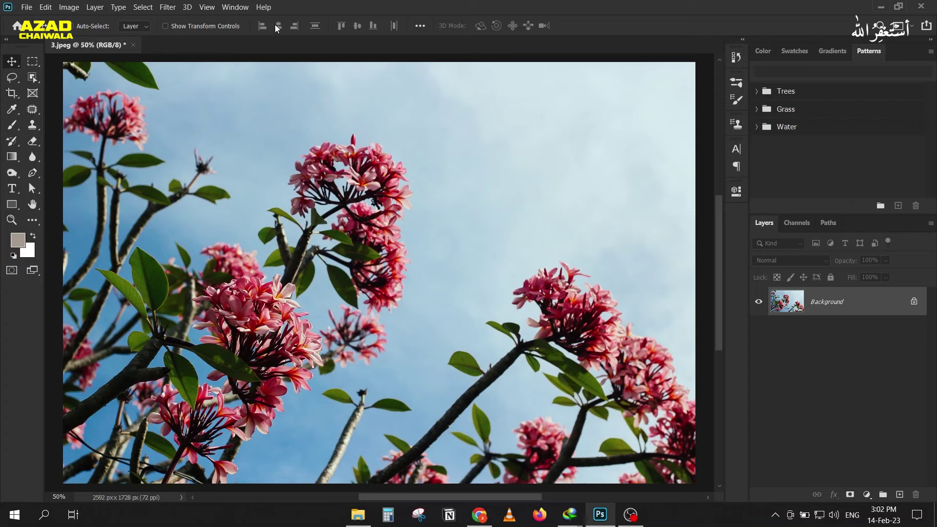
Close flower photo 3.jpeg and open mountain photo 1.jpg with its embedded colour profile.
{"action": "left_click", "coordinate": [133, 46]}
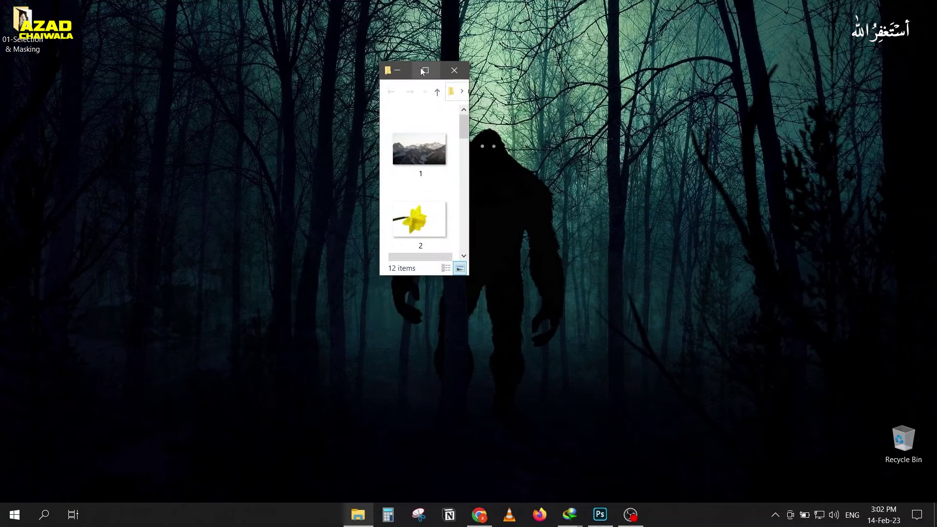
{"action": "left_click", "coordinate": [425, 70]}
{"action": "mouse_move", "coordinate": [211, 100]}
{"action": "left_mouse_down"}
{"action": "mouse_move", "coordinate": [362, 383]}
{"action": "mouse_move", "coordinate": [375, 256]}
{"action": "left_mouse_up"}
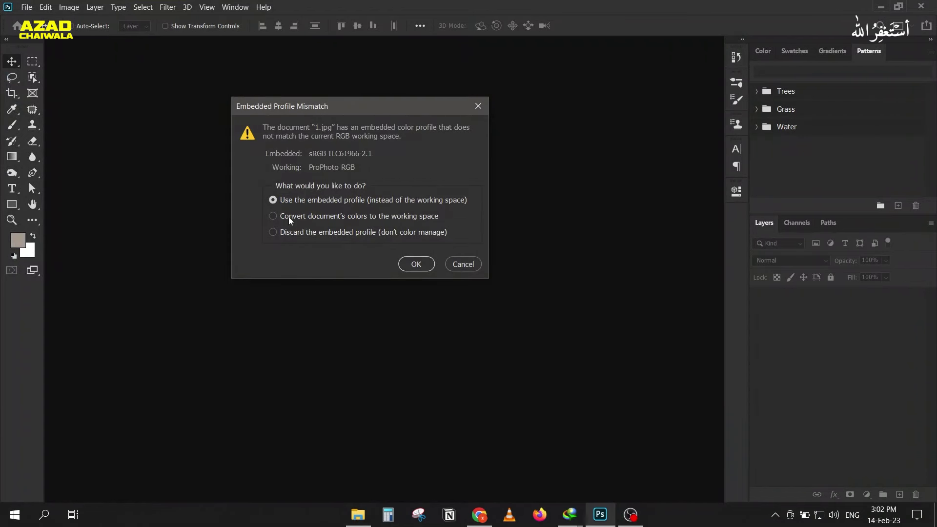
{"action": "key", "text": "Return"}
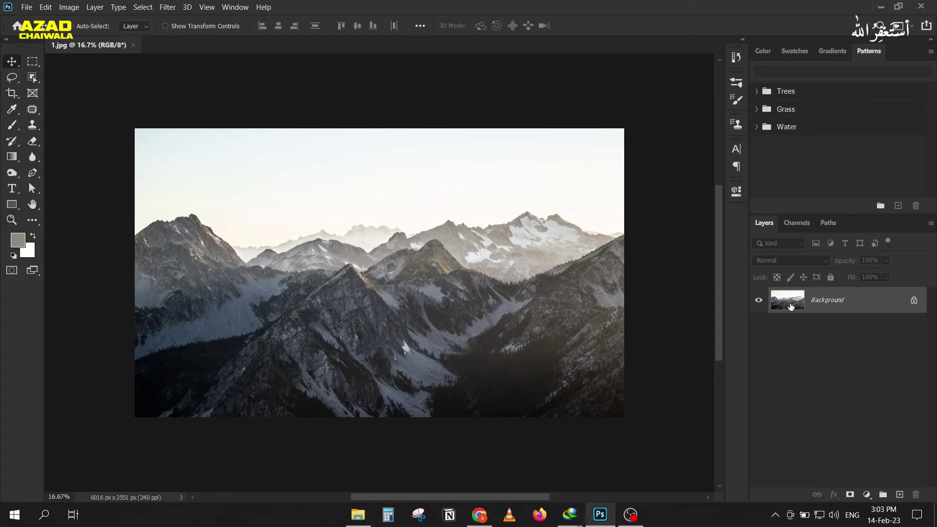
{"action": "key", "text": "ctrl+plus"}
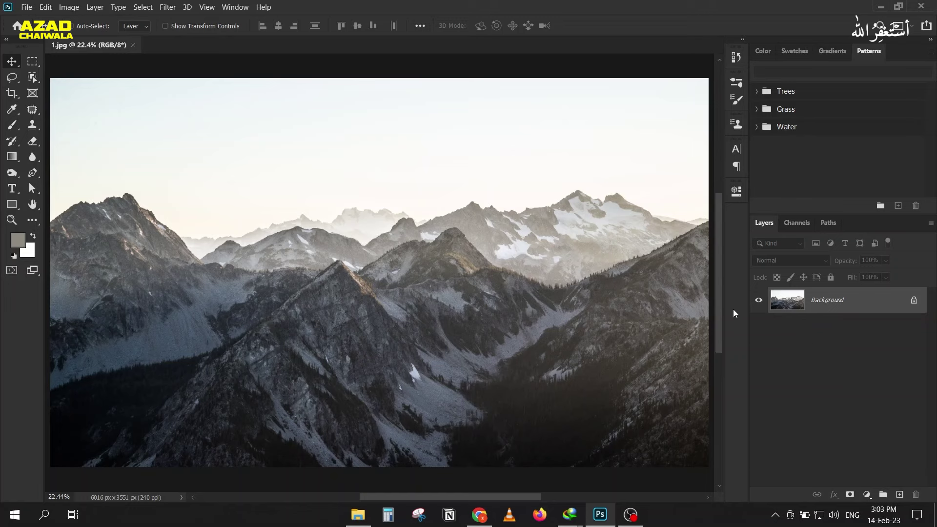
{"action": "left_click", "coordinate": [913, 301]}
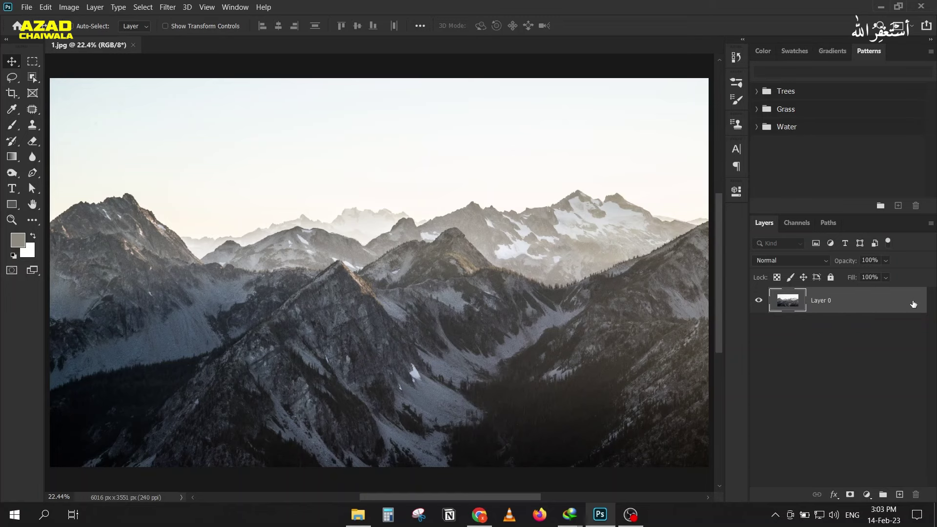
{"action": "double_click", "coordinate": [862, 302]}
{"action": "left_click", "coordinate": [912, 127]}
{"action": "key", "text": "ctrl+z"}
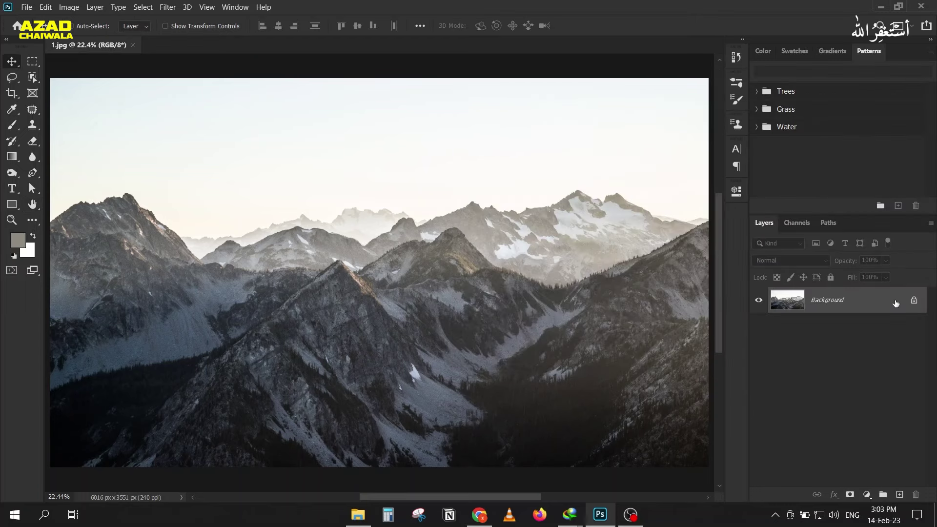
{"action": "left_click", "coordinate": [916, 302]}
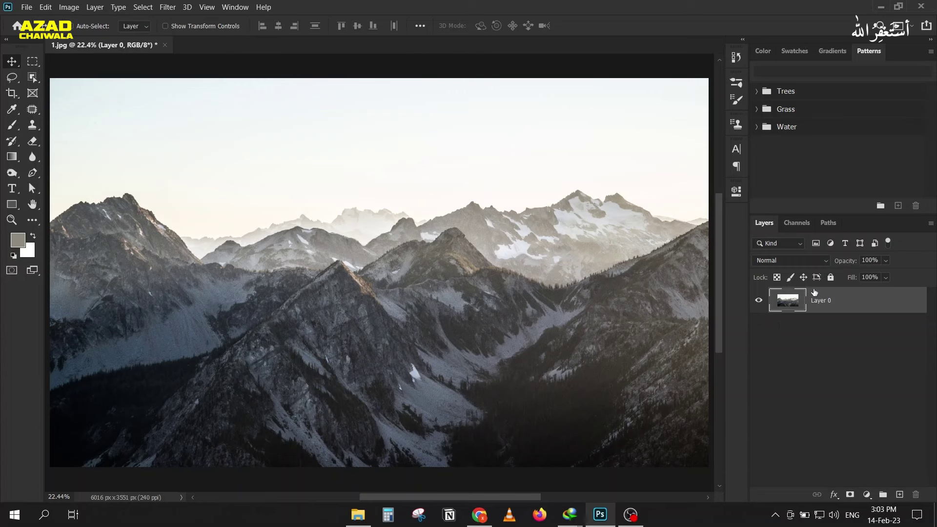
{"action": "left_click", "coordinate": [831, 278]}
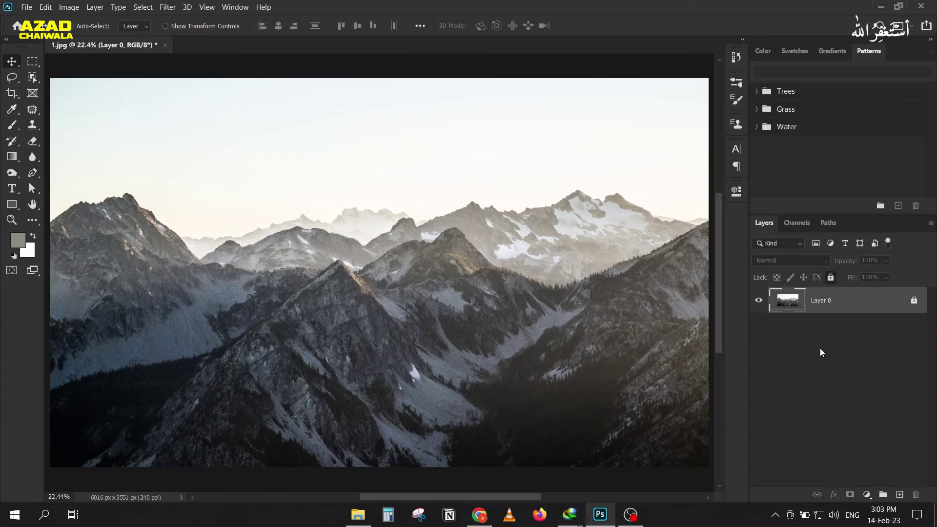
{"action": "left_click", "coordinate": [915, 301]}
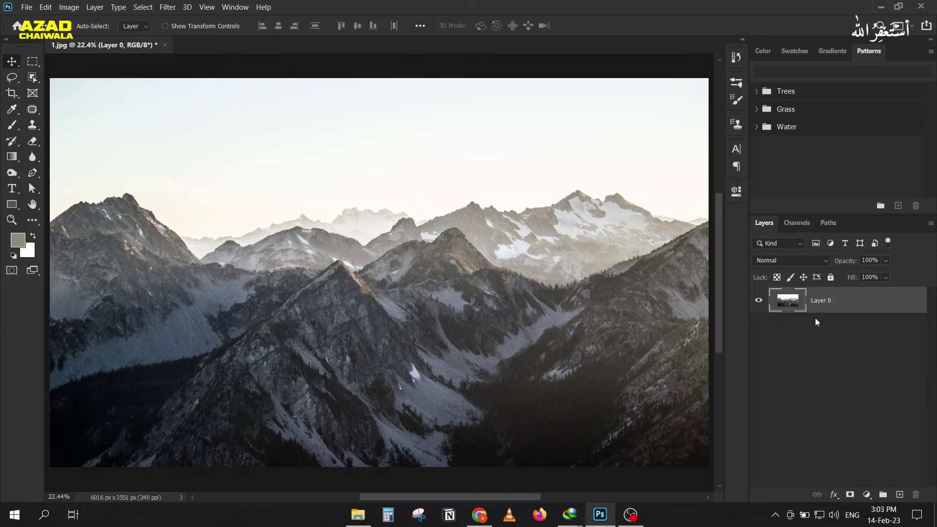
{"action": "key", "text": "ctrl+z"}
{"action": "key", "text": "ctrl+z"}
{"action": "key", "text": "ctrl+z"}
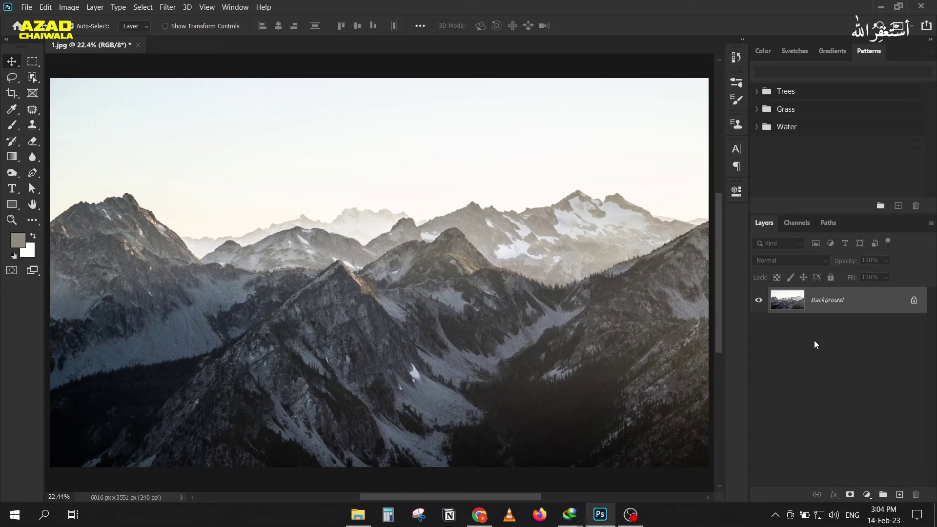
Duplicate the photo onto Layer 1 and hide the Background layer.
{"action": "key", "text": "ctrl+j"}
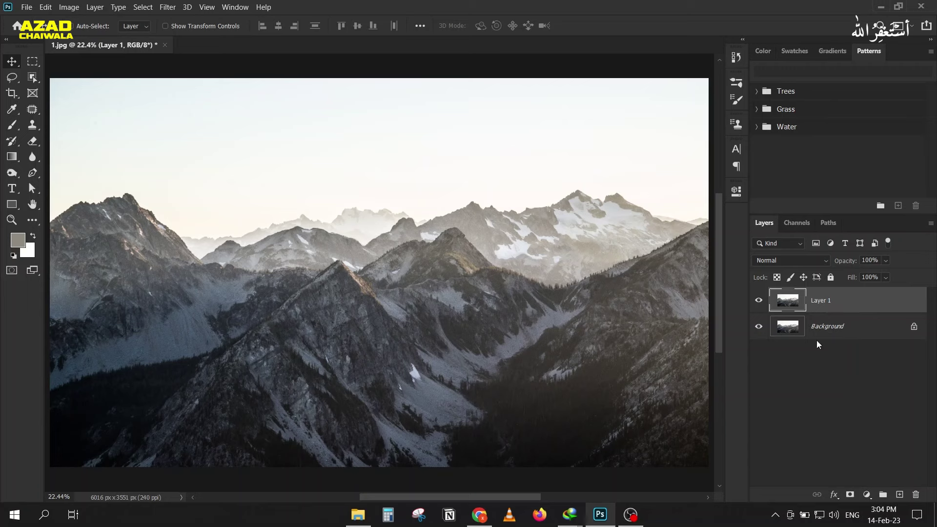
{"action": "left_click", "coordinate": [786, 327]}
{"action": "left_click", "coordinate": [759, 327]}
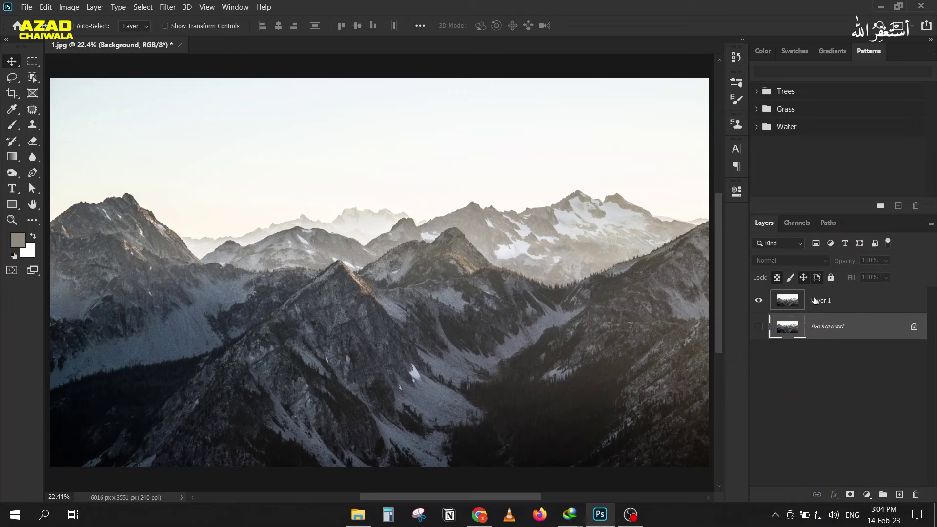
{"action": "left_click", "coordinate": [842, 303]}
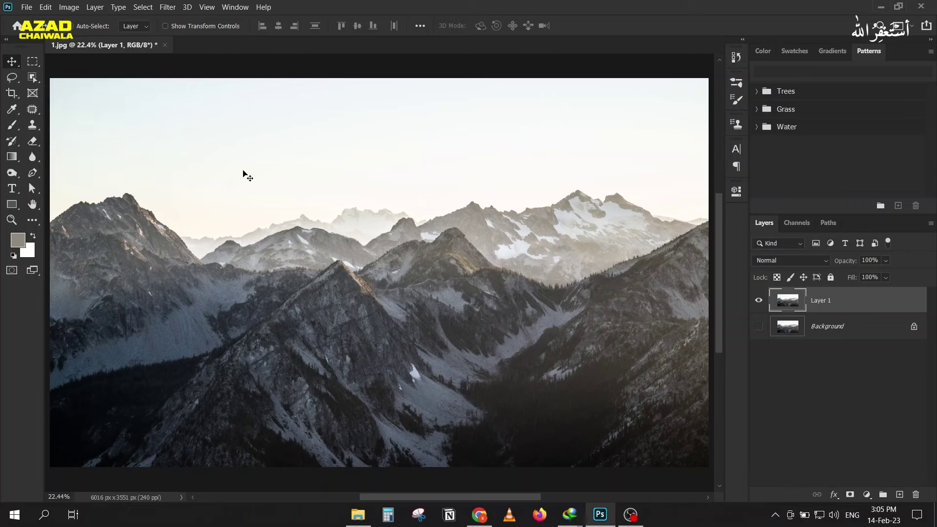
Test-move Layer 1 to expose transparency, toggle Background visibility, then undo the move.
{"action": "mouse_move", "coordinate": [193, 137]}
{"action": "left_mouse_down"}
{"action": "mouse_move", "coordinate": [299, 177]}
{"action": "mouse_move", "coordinate": [265, 185]}
{"action": "left_mouse_up"}
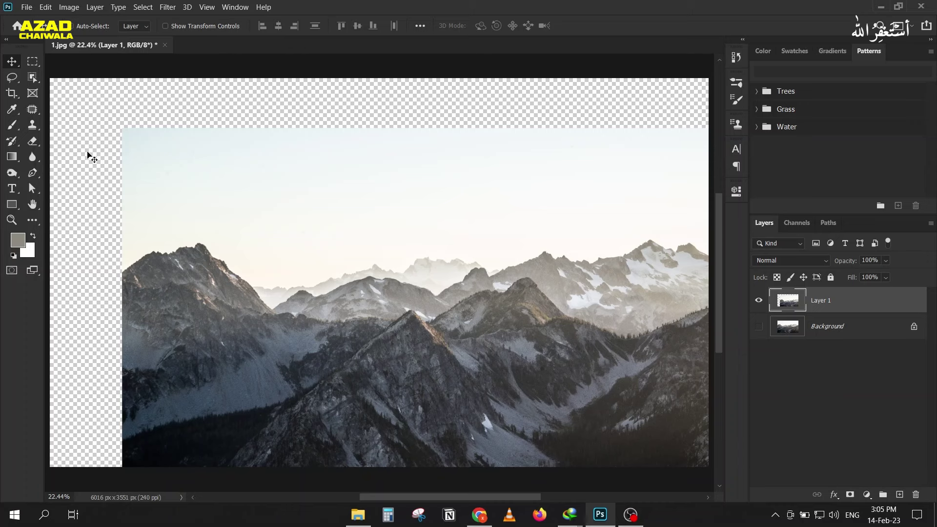
{"action": "left_click", "coordinate": [758, 328]}
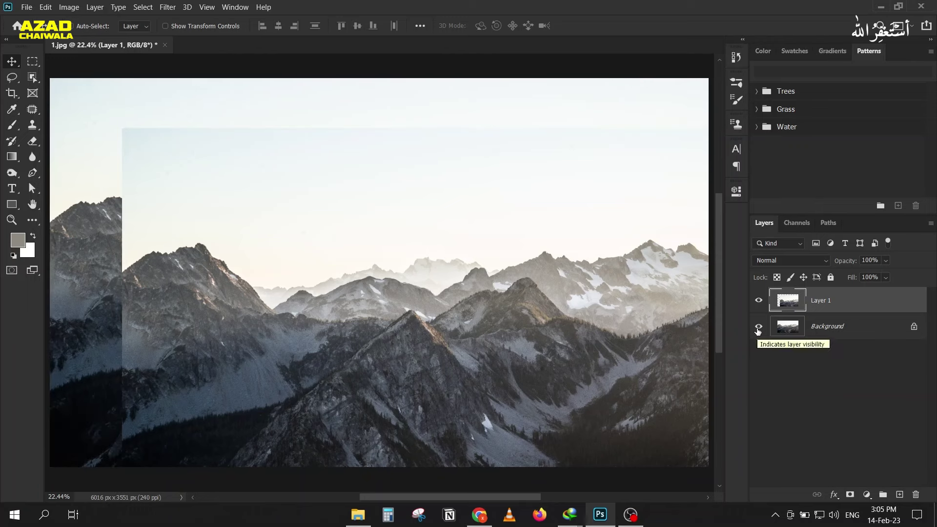
{"action": "left_click", "coordinate": [758, 328]}
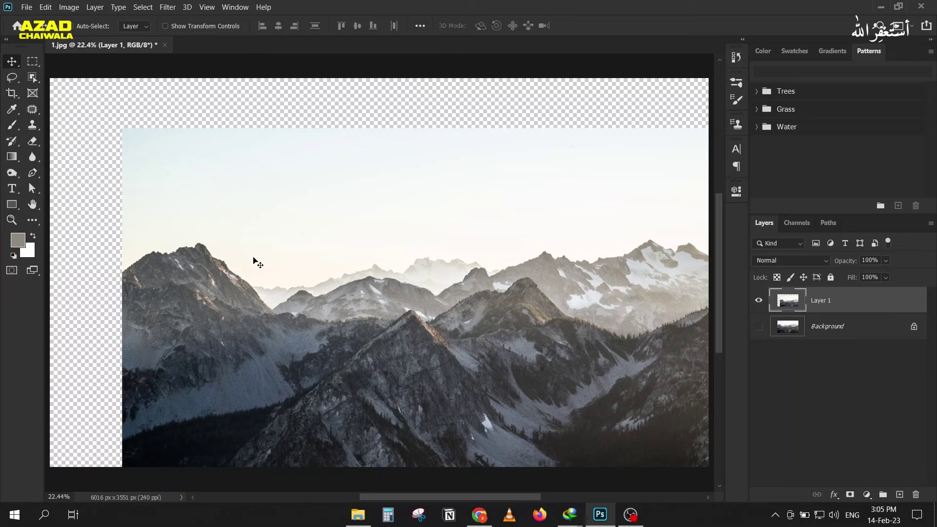
{"action": "key", "text": "ctrl+z"}
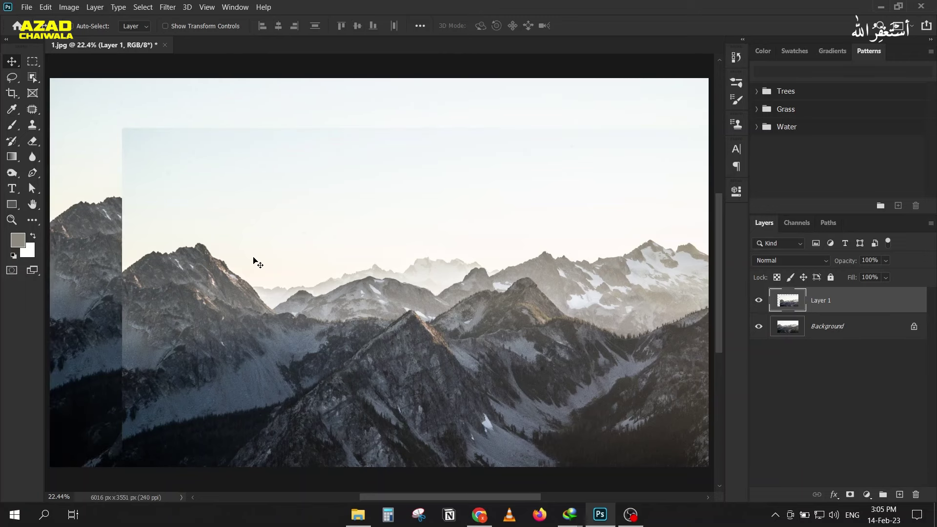
{"action": "key", "text": "ctrl+shift+z"}
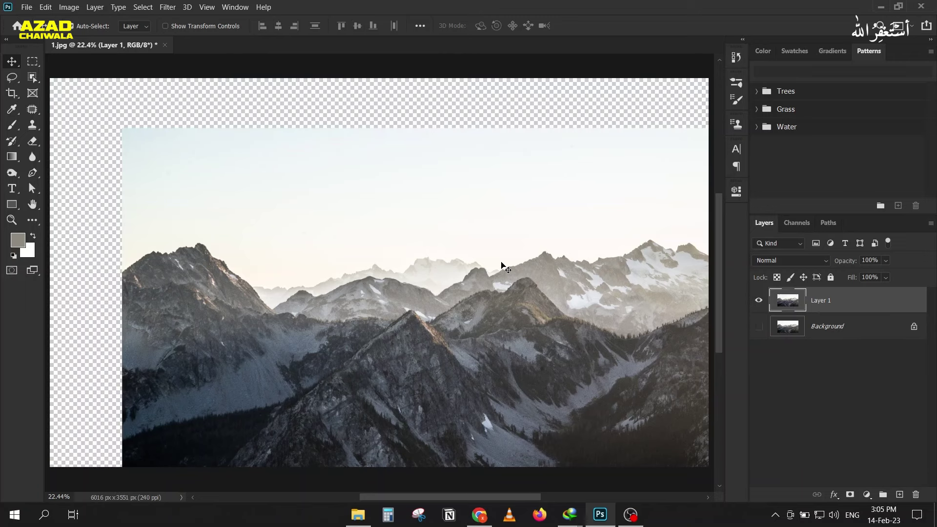
{"action": "key", "text": "ctrl+z"}
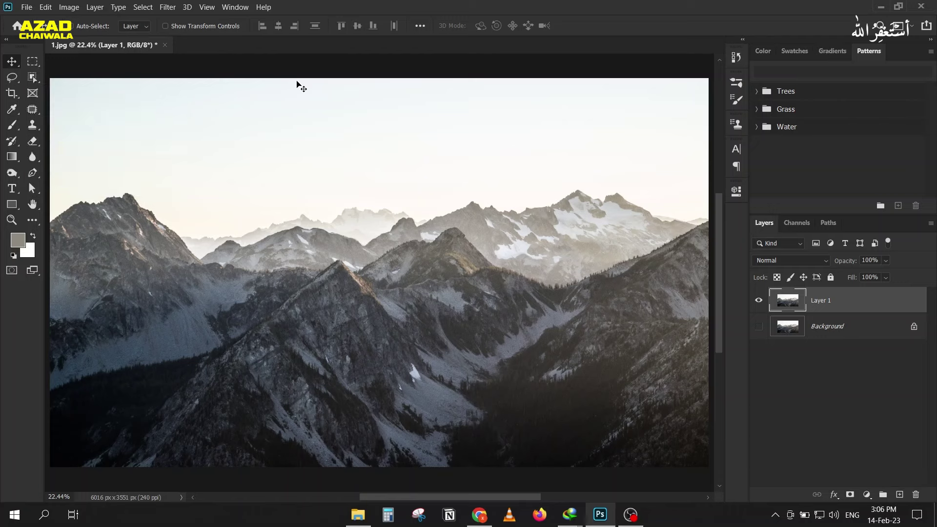
{"action": "left_click", "coordinate": [176, 29]}
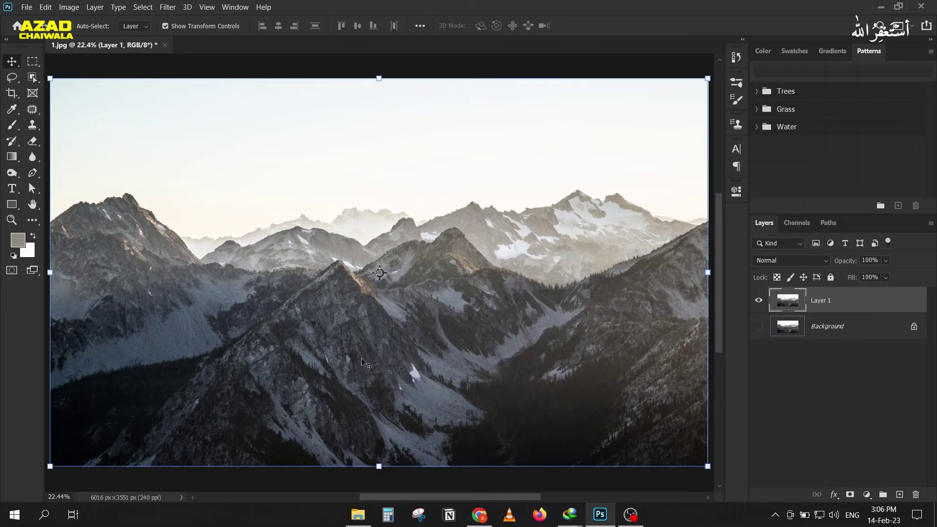
Trial-scale Layer 1 down to about 21% in the bottom-right corner, cancelling each resize.
{"action": "left_click", "coordinate": [823, 330]}
{"action": "left_click", "coordinate": [823, 306]}
{"action": "left_click_drag", "start_coordinate": [50, 78], "coordinate": [507, 317]}
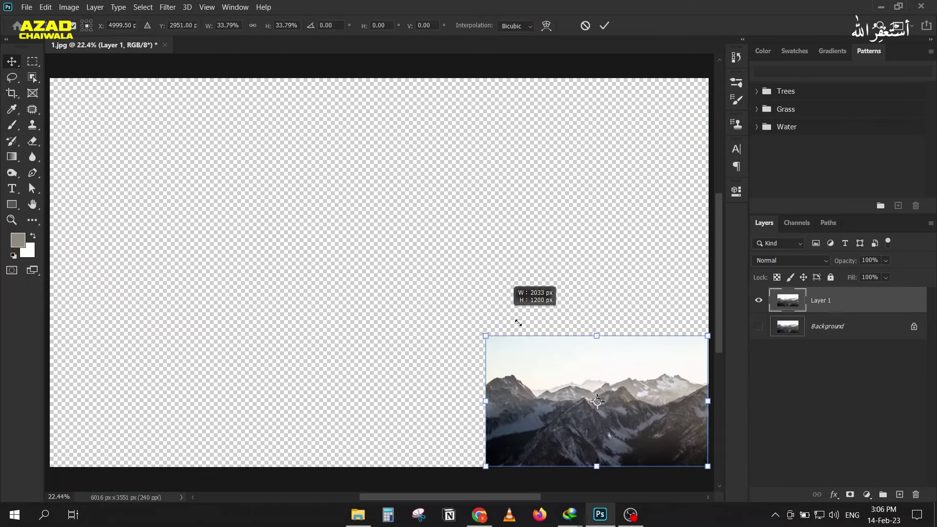
{"action": "left_click_drag", "start_coordinate": [507, 316], "coordinate": [151, 138]}
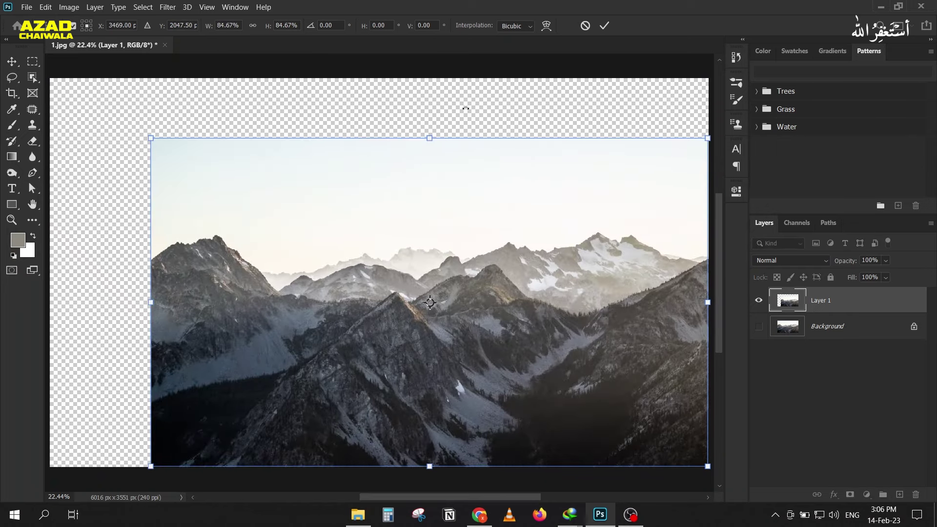
{"action": "left_click", "coordinate": [585, 26]}
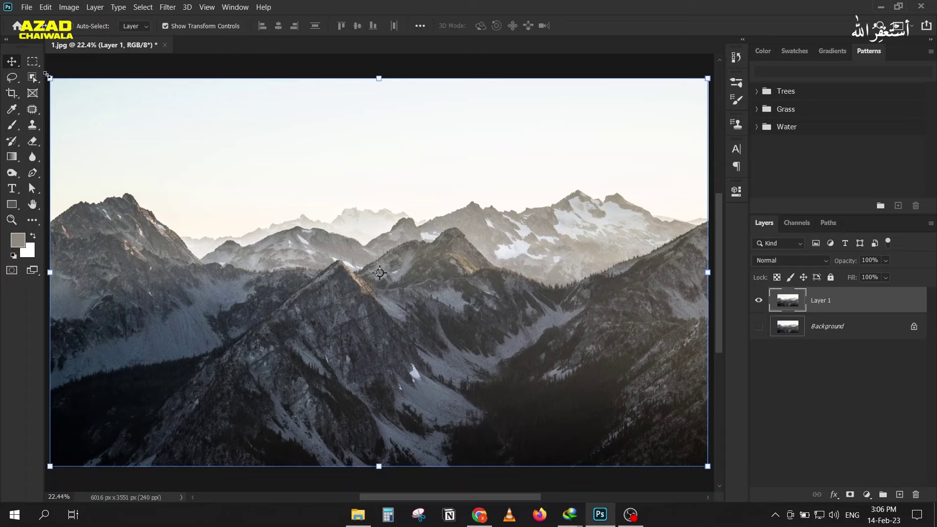
{"action": "left_click_drag", "start_coordinate": [49, 76], "coordinate": [621, 339]}
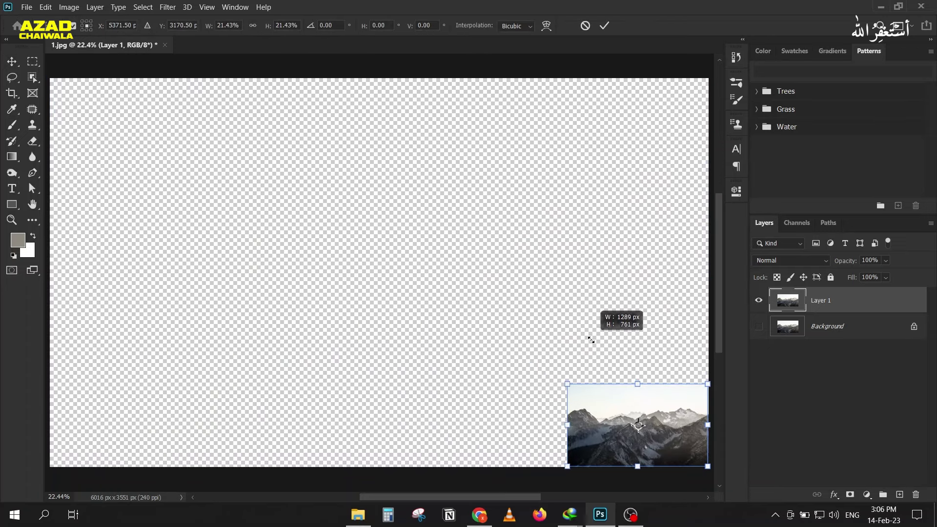
{"action": "left_click_drag", "start_coordinate": [621, 339], "coordinate": [591, 339]}
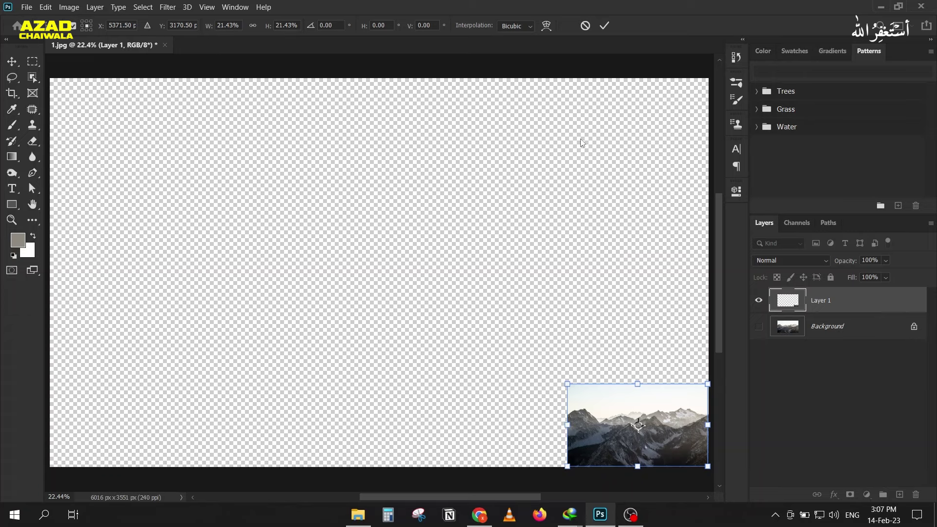
{"action": "left_click", "coordinate": [586, 26]}
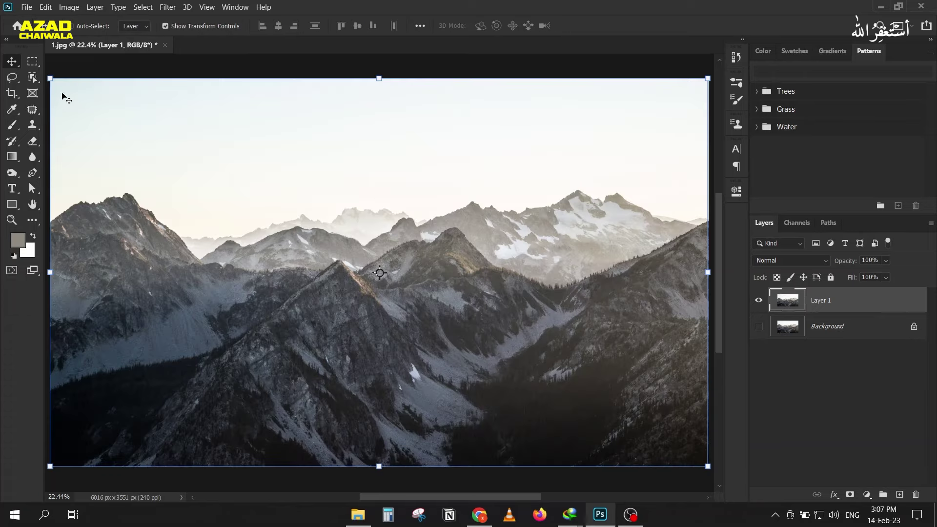
Inspect the ridge pixels up close, then shrink Layer 1 to about 23% in the bottom-right corner.
{"action": "scroll", "coordinate": [312, 244], "scroll_direction": "up", "scroll_amount": 3}
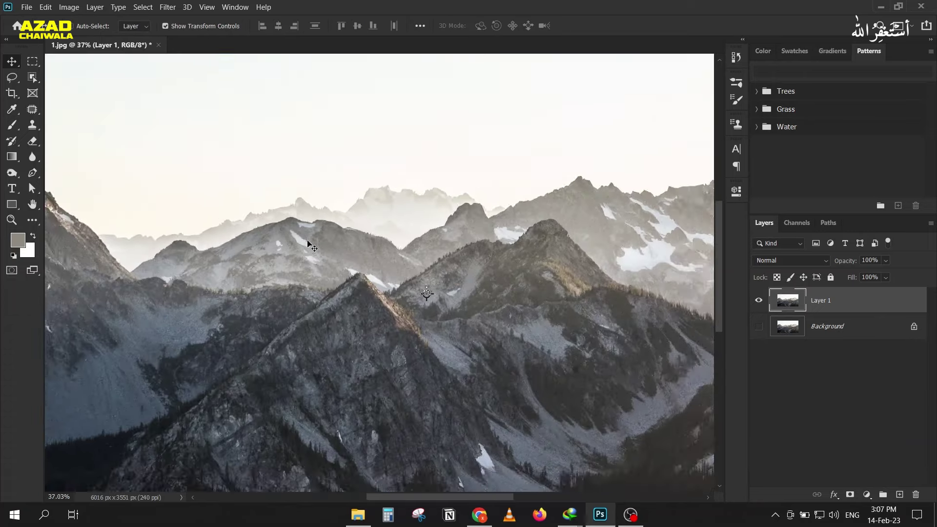
{"action": "scroll", "coordinate": [308, 243], "scroll_direction": "up", "scroll_amount": 3}
{"action": "scroll", "coordinate": [335, 213], "scroll_direction": "up", "scroll_amount": 3}
{"action": "scroll", "coordinate": [360, 190], "scroll_direction": "up", "scroll_amount": 3}
{"action": "scroll", "coordinate": [357, 225], "scroll_direction": "up", "scroll_amount": 3}
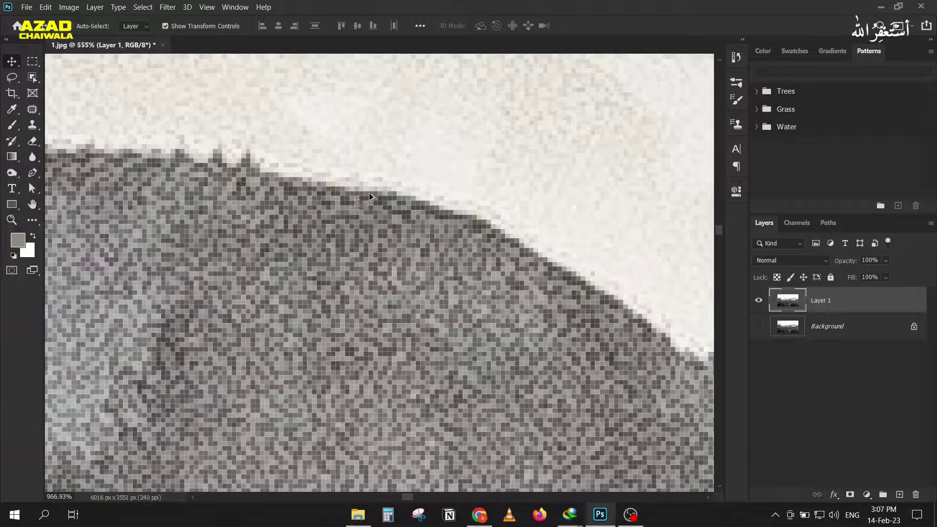
{"action": "scroll", "coordinate": [358, 199], "scroll_direction": "up", "scroll_amount": 3}
{"action": "scroll", "coordinate": [358, 200], "scroll_direction": "up", "scroll_amount": 3}
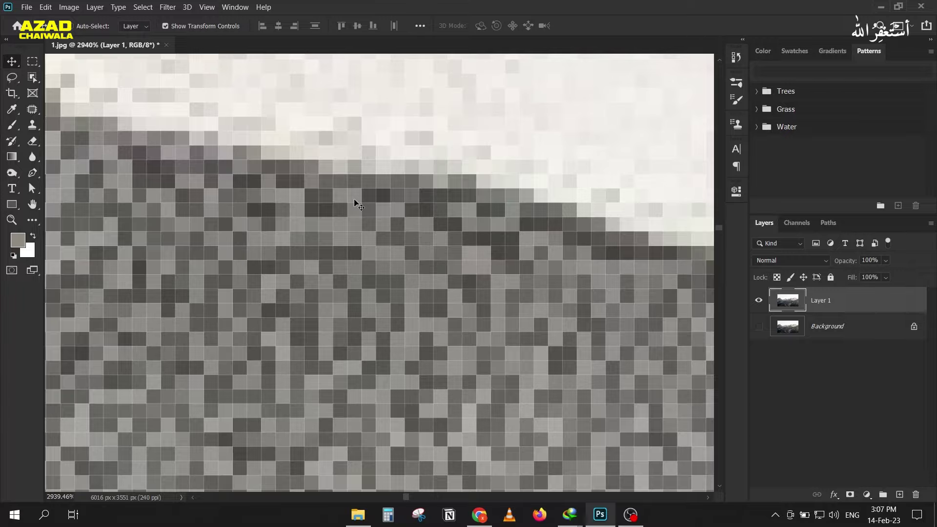
{"action": "scroll", "coordinate": [342, 218], "scroll_direction": "down", "scroll_amount": 3}
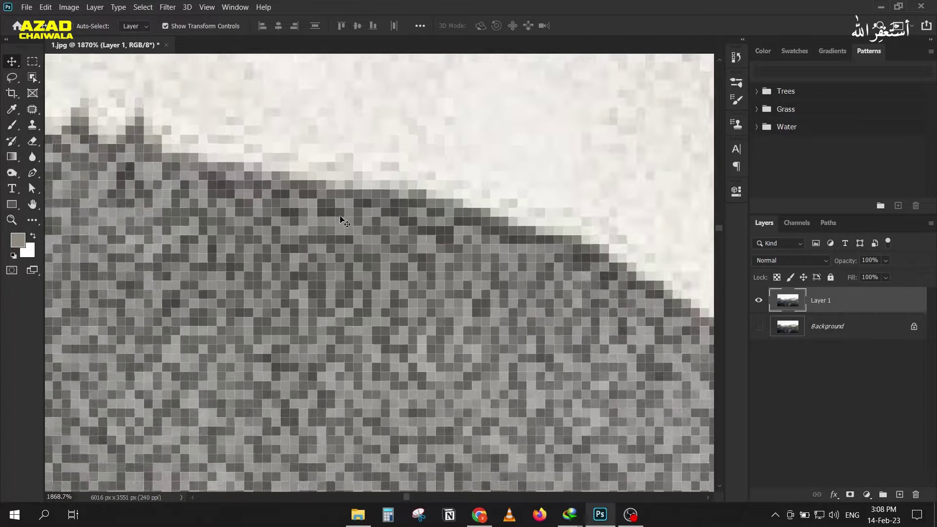
{"action": "scroll", "coordinate": [341, 218], "scroll_direction": "down", "scroll_amount": 3}
{"action": "scroll", "coordinate": [340, 218], "scroll_direction": "down", "scroll_amount": 3}
{"action": "scroll", "coordinate": [341, 218], "scroll_direction": "down", "scroll_amount": 3}
{"action": "scroll", "coordinate": [340, 219], "scroll_direction": "down", "scroll_amount": 2}
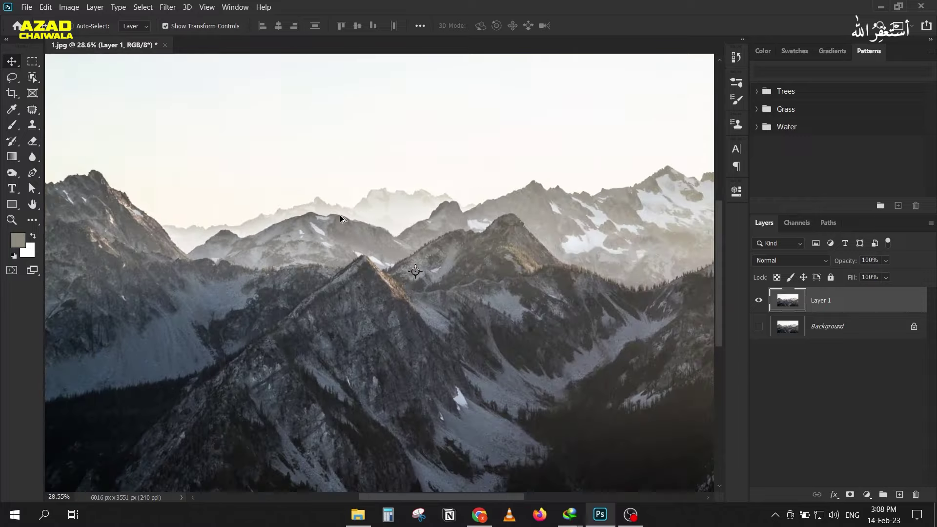
{"action": "scroll", "coordinate": [340, 218], "scroll_direction": "down", "scroll_amount": 2}
{"action": "scroll", "coordinate": [340, 219], "scroll_direction": "down", "scroll_amount": 2}
{"action": "scroll", "coordinate": [342, 218], "scroll_direction": "up", "scroll_amount": 2}
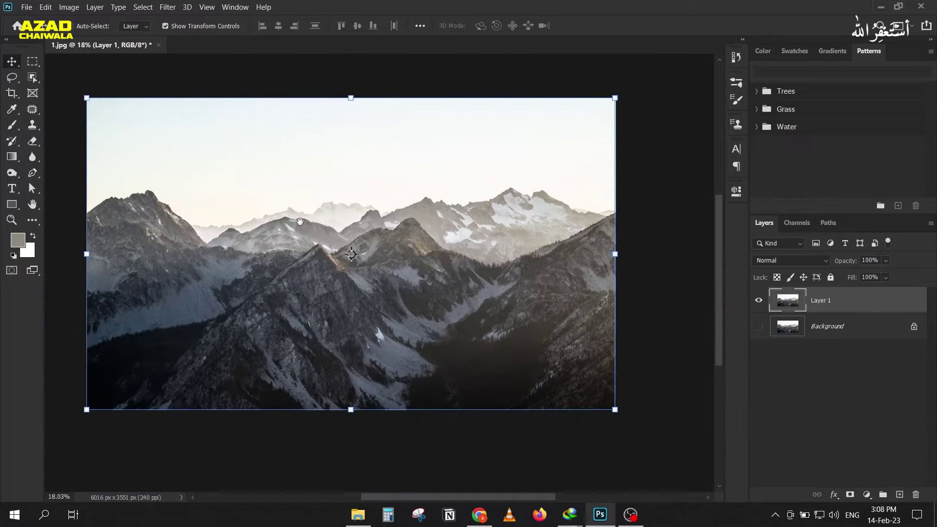
{"action": "left_click_drag", "start_coordinate": [87, 97], "coordinate": [508, 307]}
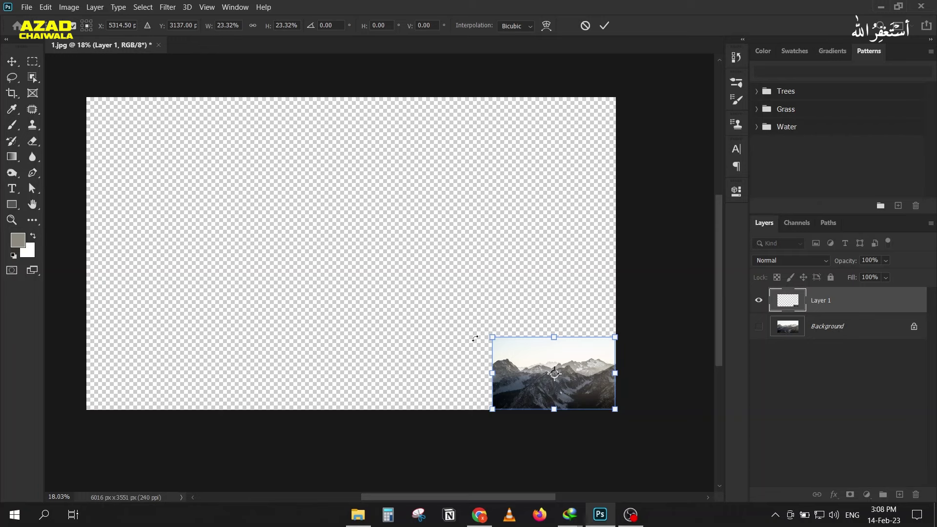
Commit the corner shrink, then scale Layer 1 back up to fill the canvas and commit.
{"action": "left_click", "coordinate": [603, 27]}
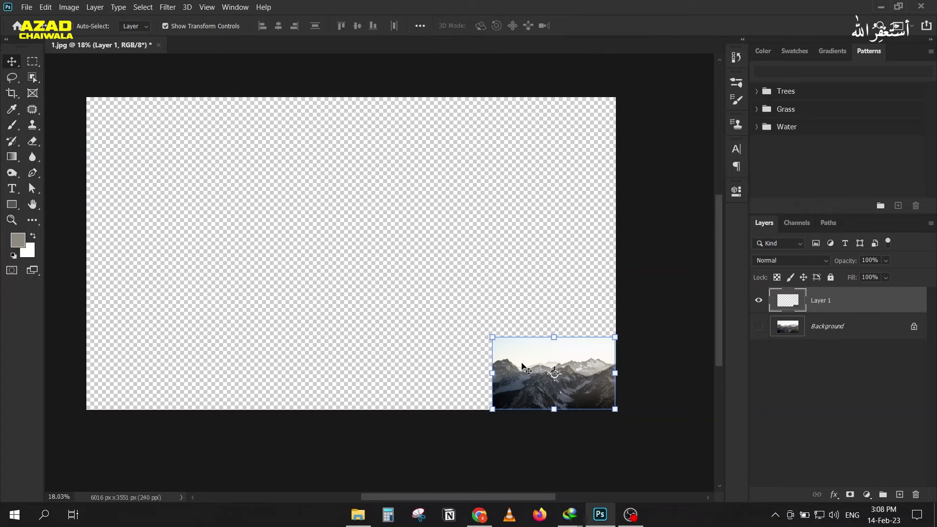
{"action": "left_click_drag", "start_coordinate": [214, 177], "coordinate": [79, 108]}
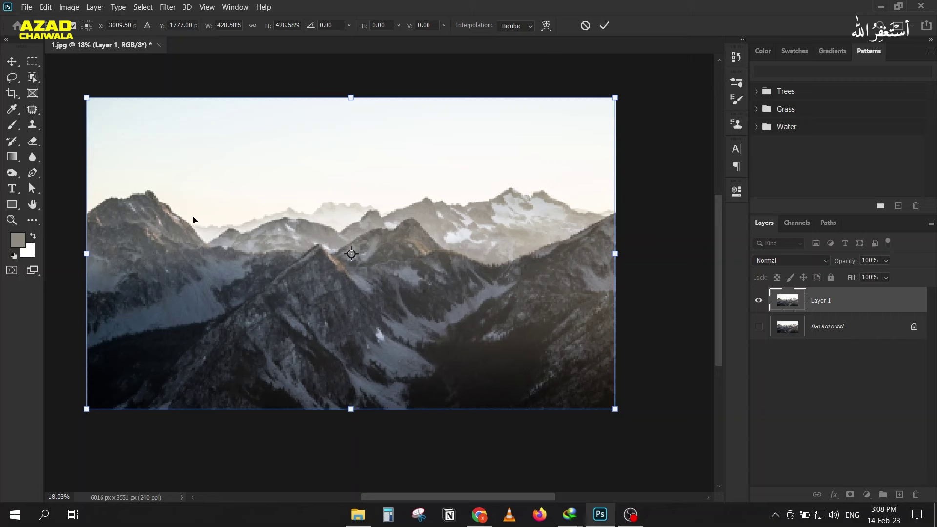
{"action": "left_click", "coordinate": [605, 26]}
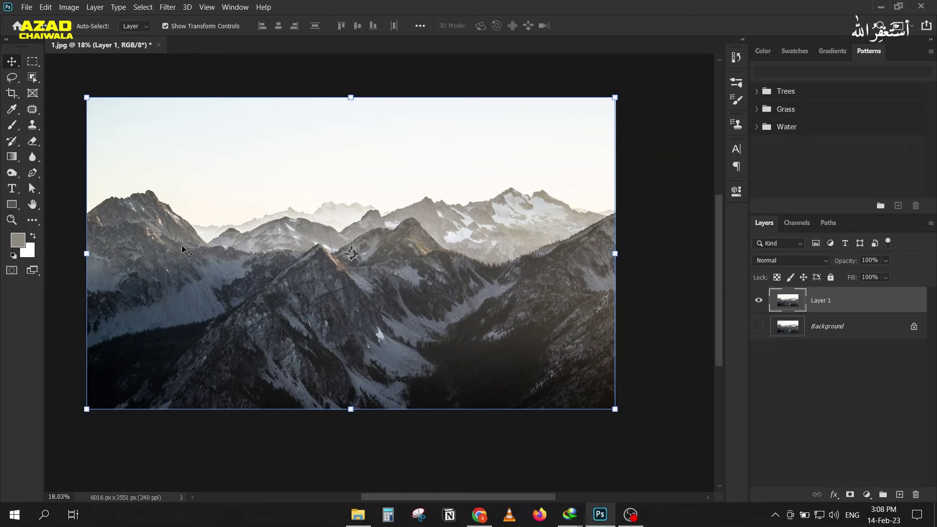
Shrink and re-enlarge Layer 1 using Enter to commit, then shift it right about 1314 px.
{"action": "left_click_drag", "start_coordinate": [87, 97], "coordinate": [549, 369]}
{"action": "key", "text": "Return"}
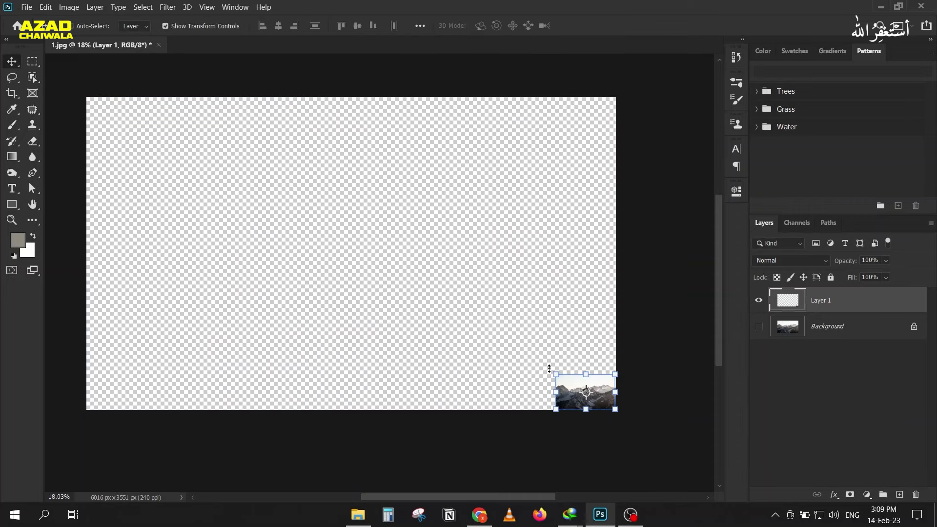
{"action": "left_click_drag", "start_coordinate": [549, 370], "coordinate": [81, 93]}
{"action": "key", "text": "Return"}
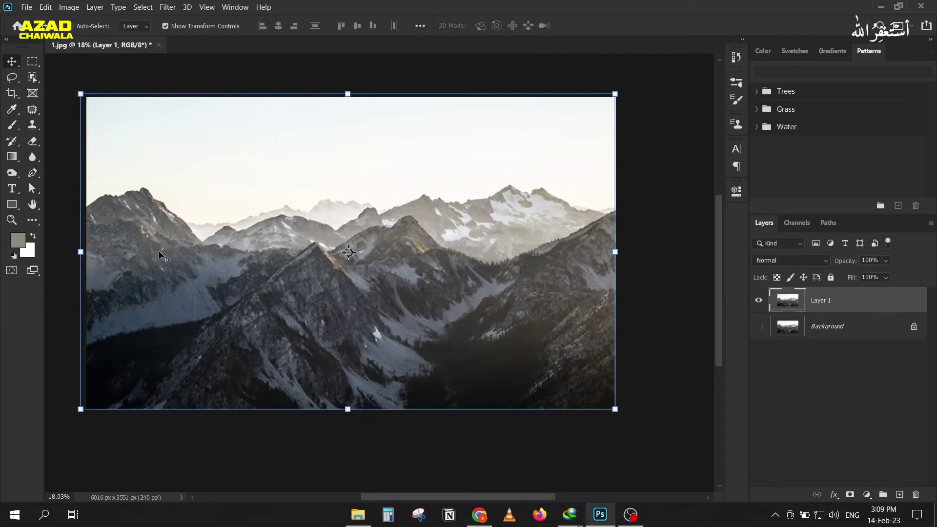
{"action": "left_click_drag", "start_coordinate": [142, 262], "coordinate": [252, 260]}
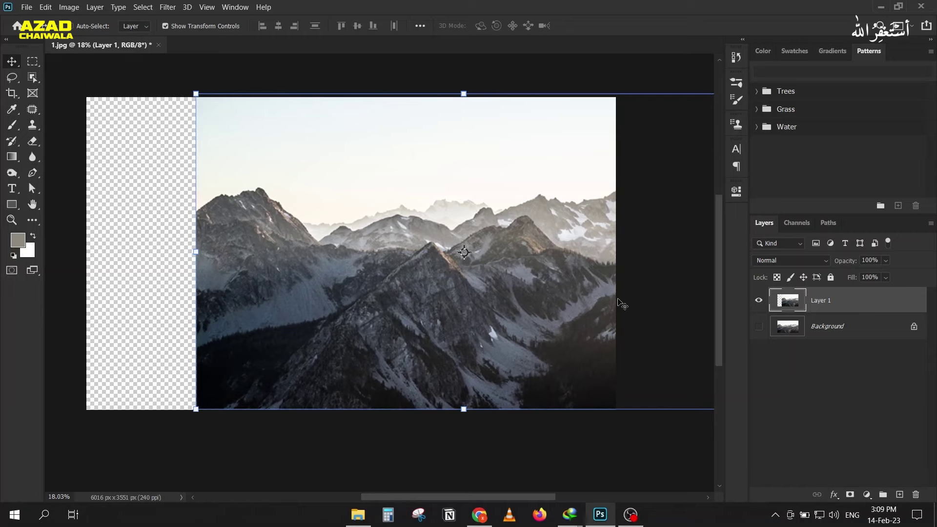
Show the Background layer beneath Layer 1 and inspect it up close.
{"action": "left_click", "coordinate": [759, 326]}
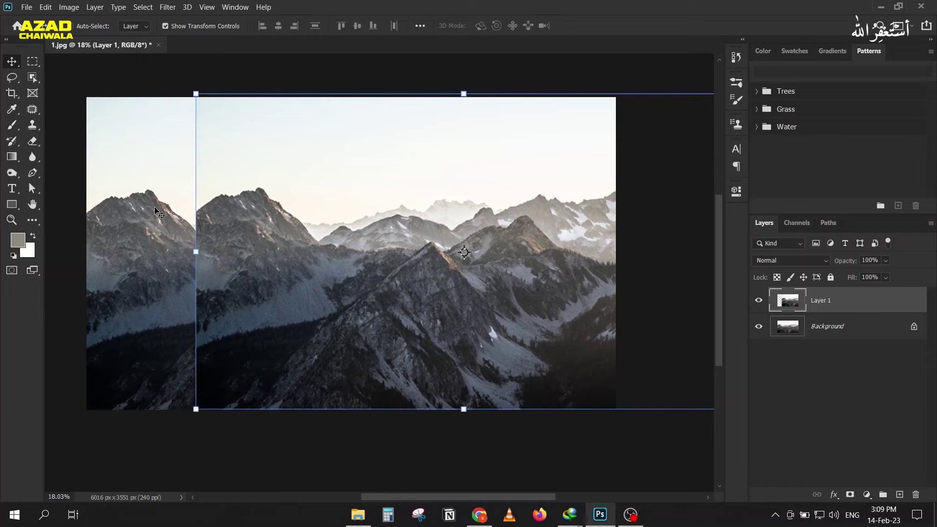
{"action": "scroll", "coordinate": [160, 213], "scroll_direction": "up", "scroll_amount": 4}
{"action": "scroll", "coordinate": [175, 218], "scroll_direction": "up", "scroll_amount": 1}
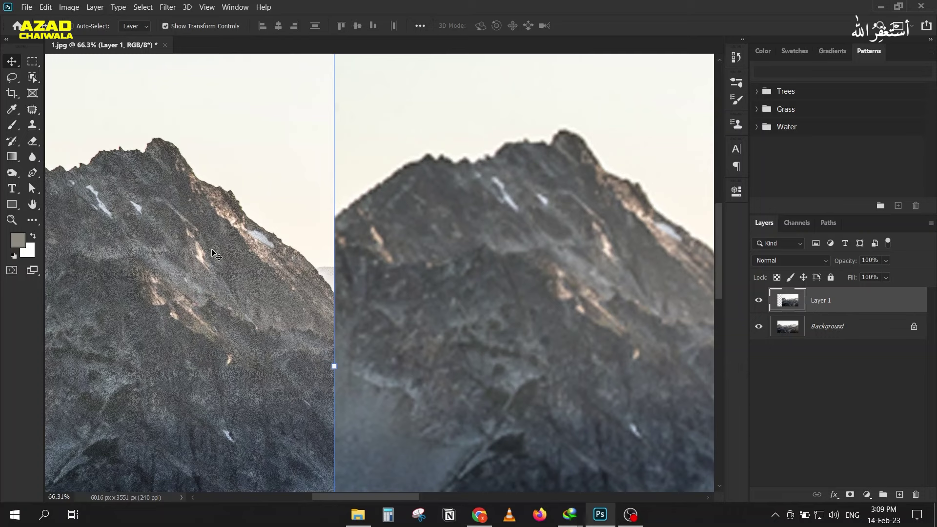
{"action": "scroll", "coordinate": [242, 247], "scroll_direction": "down", "scroll_amount": 5}
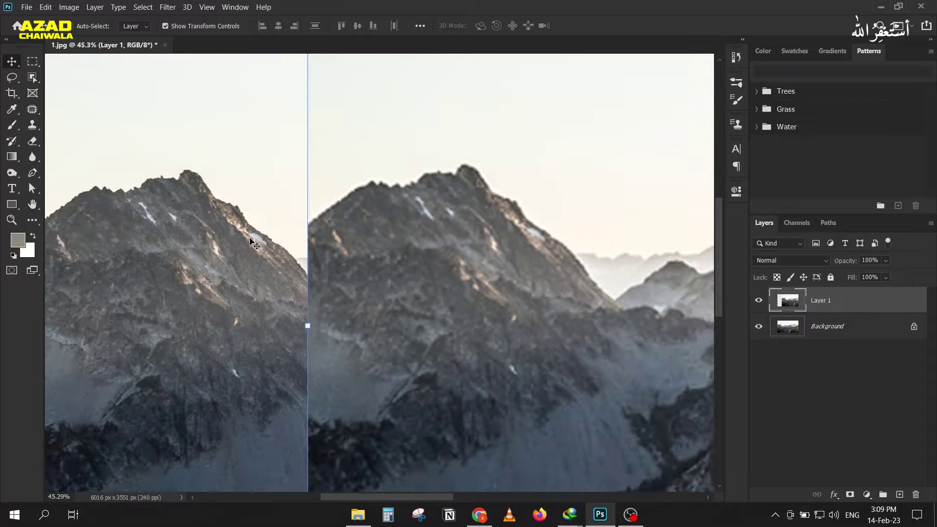
{"action": "scroll", "coordinate": [252, 239], "scroll_direction": "right", "scroll_amount": 3}
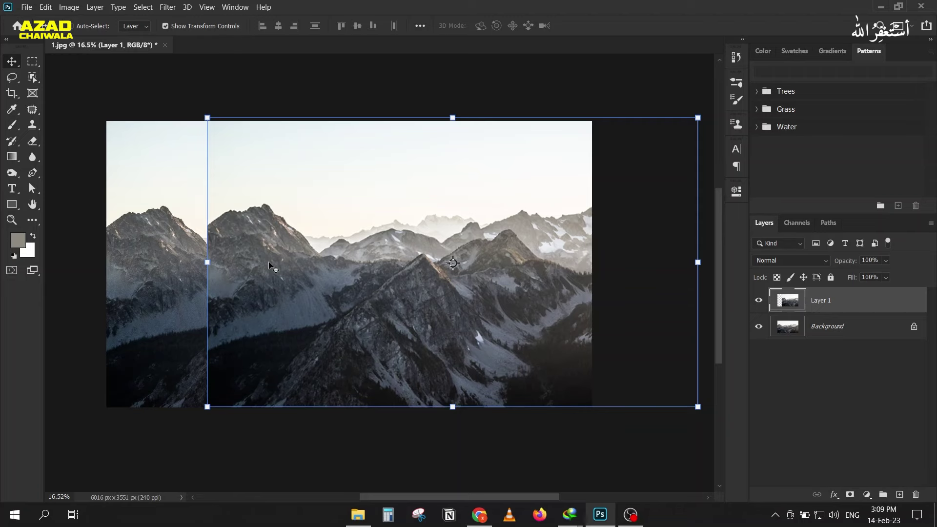
Step through history to restore full-size Layer 1, then shrink it to about 15% in the corner.
{"action": "key", "text": "ctrl+z"}
{"action": "key", "text": "ctrl+z"}
{"action": "key", "text": "ctrl+shift+z"}
{"action": "key", "text": "ctrl+z"}
{"action": "key", "text": "ctrl+z"}
{"action": "key", "text": "ctrl+z"}
{"action": "key", "text": "ctrl+z"}
{"action": "key", "text": "ctrl+shift+z"}
{"action": "key", "text": "ctrl+shift+z"}
{"action": "scroll", "coordinate": [128, 211], "scroll_direction": "up", "scroll_amount": 2}
{"action": "scroll", "coordinate": [125, 209], "scroll_direction": "down", "scroll_amount": 1}
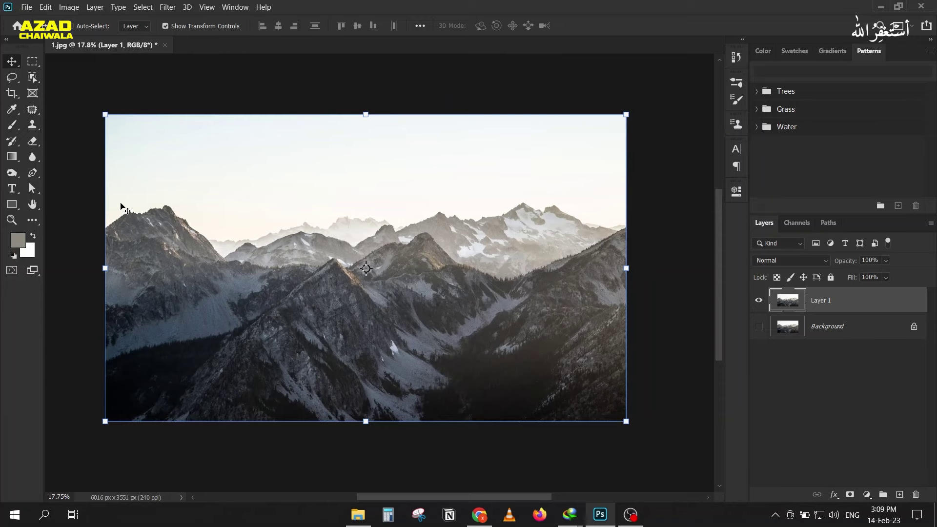
{"action": "mouse_move", "coordinate": [105, 114]}
{"action": "left_mouse_down"}
{"action": "mouse_move", "coordinate": [546, 347]}
{"action": "mouse_move", "coordinate": [548, 376]}
{"action": "left_mouse_up"}
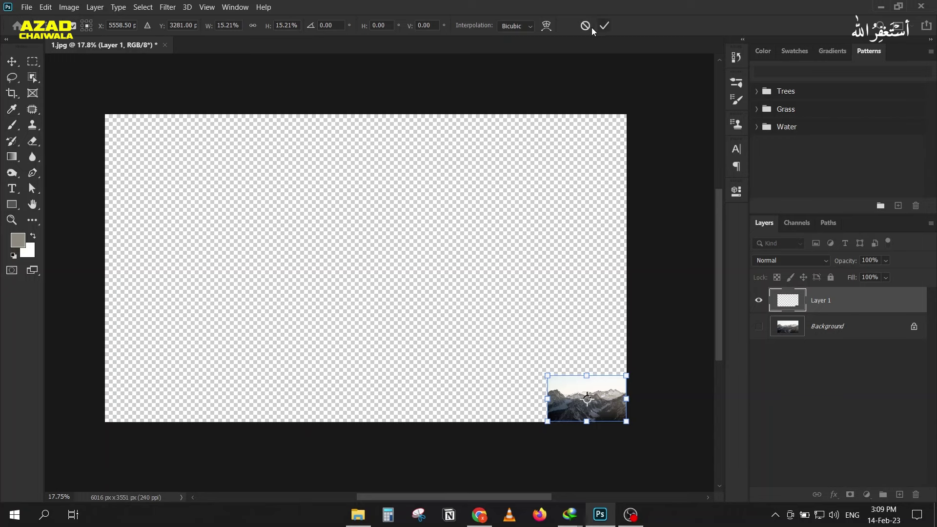
Undo back to the full image, then test-move Layer 1 with transform controls hidden and undo it.
{"action": "right_click", "coordinate": [11, 78]}
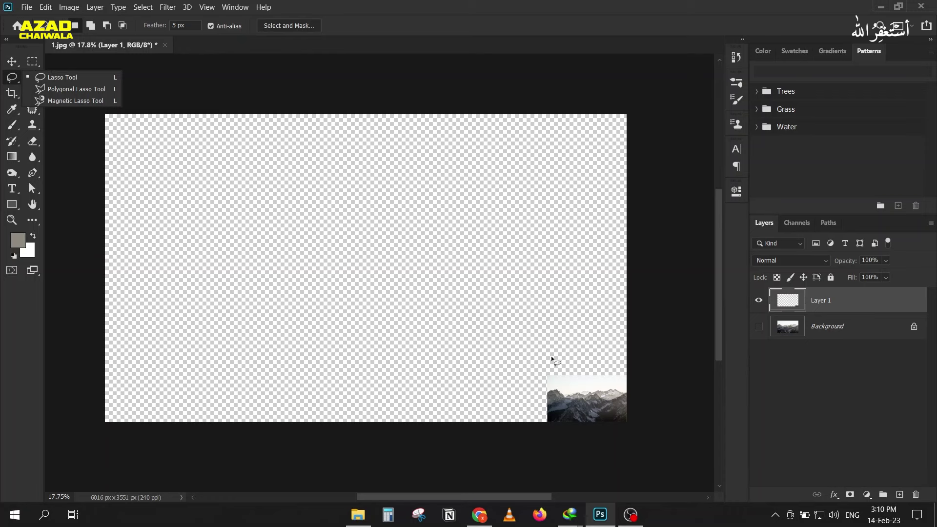
{"action": "key", "text": "ctrl+z"}
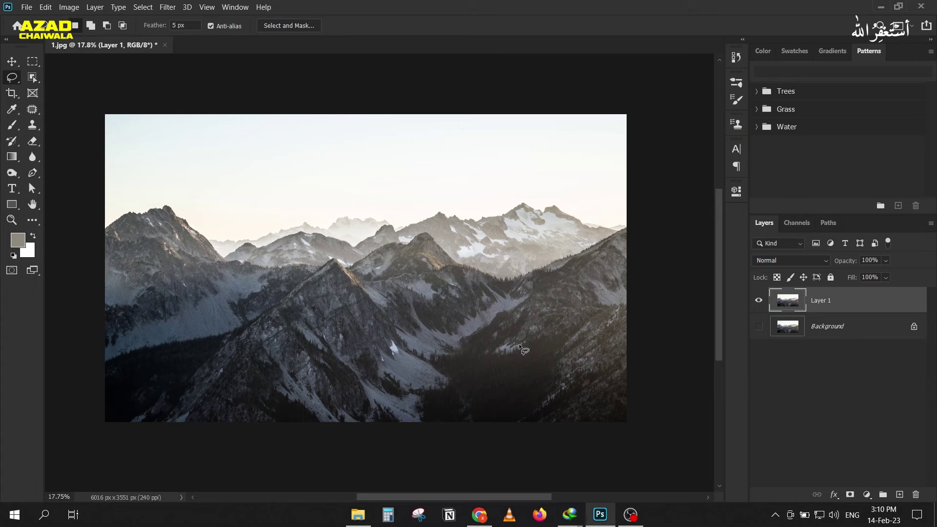
{"action": "left_click", "coordinate": [7, 63]}
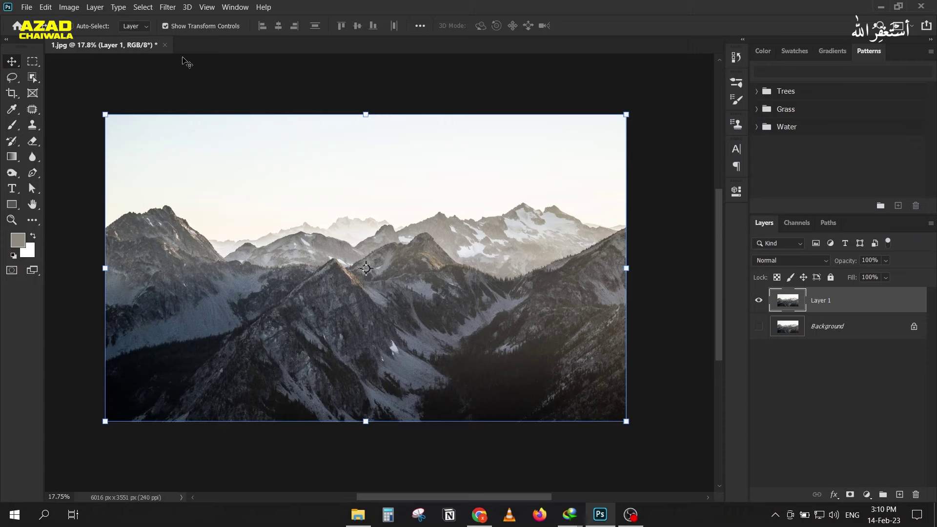
{"action": "left_click", "coordinate": [165, 27]}
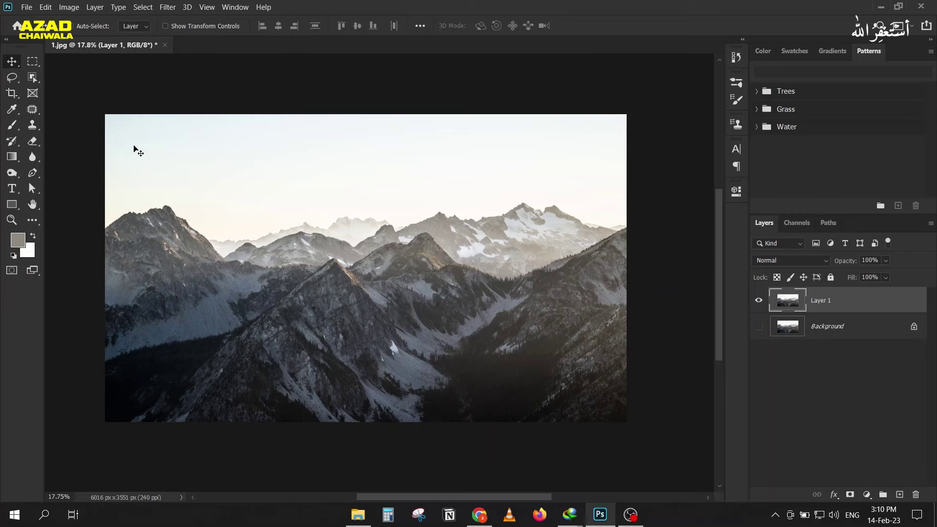
{"action": "mouse_move", "coordinate": [166, 206]}
{"action": "left_mouse_down"}
{"action": "mouse_move", "coordinate": [312, 205]}
{"action": "mouse_move", "coordinate": [344, 284]}
{"action": "left_mouse_up"}
{"action": "key", "text": "ctrl+z"}
Free Transform Layer 1 into the lower right, commit and undo, then hide the Background layer.
{"action": "left_click", "coordinate": [46, 7]}
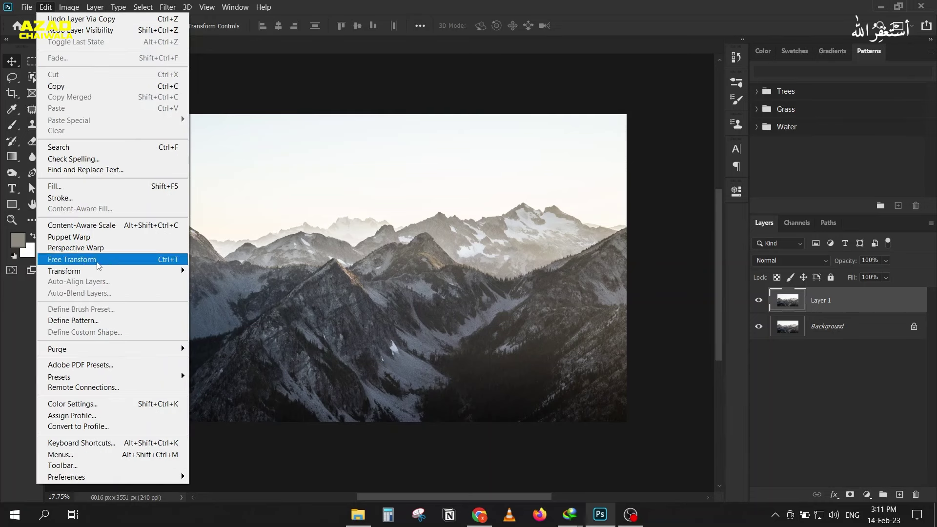
{"action": "left_click", "coordinate": [121, 262]}
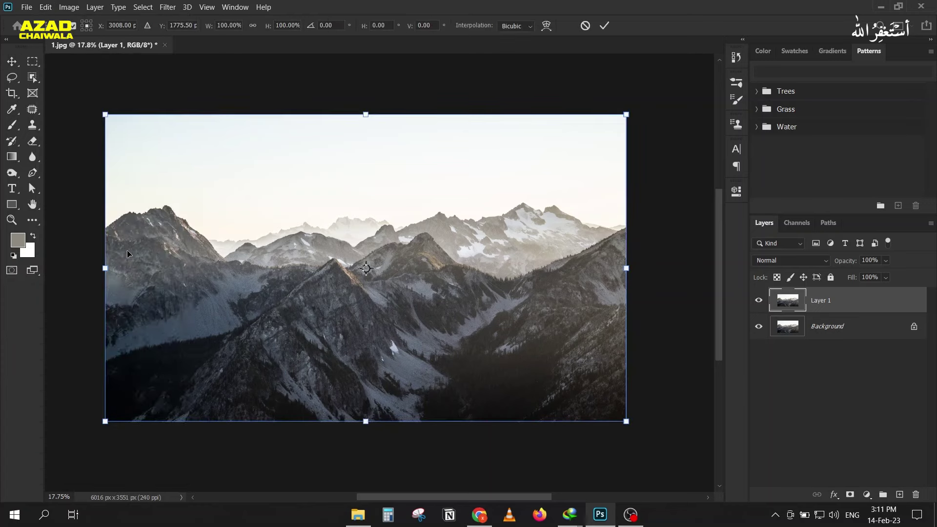
{"action": "mouse_move", "coordinate": [105, 114]}
{"action": "left_mouse_down"}
{"action": "mouse_move", "coordinate": [364, 256]}
{"action": "mouse_move", "coordinate": [361, 265]}
{"action": "left_mouse_up"}
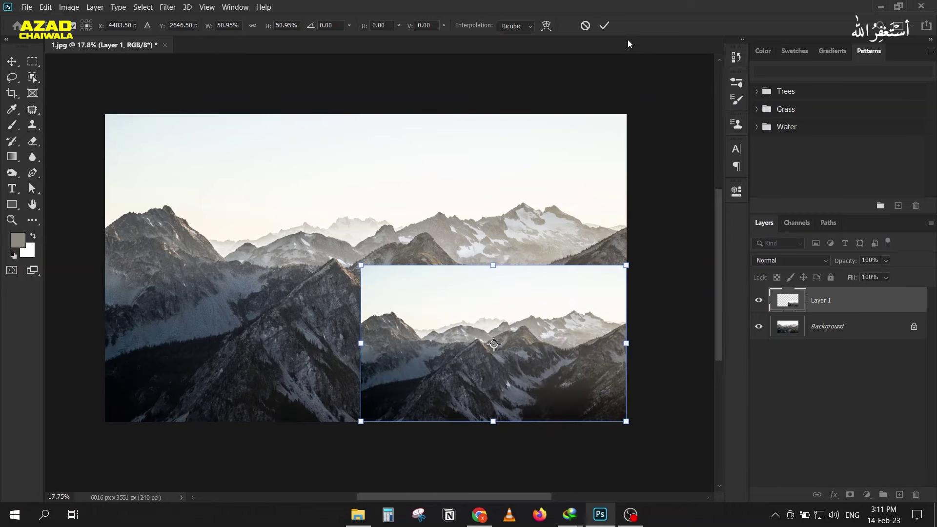
{"action": "left_click", "coordinate": [602, 27]}
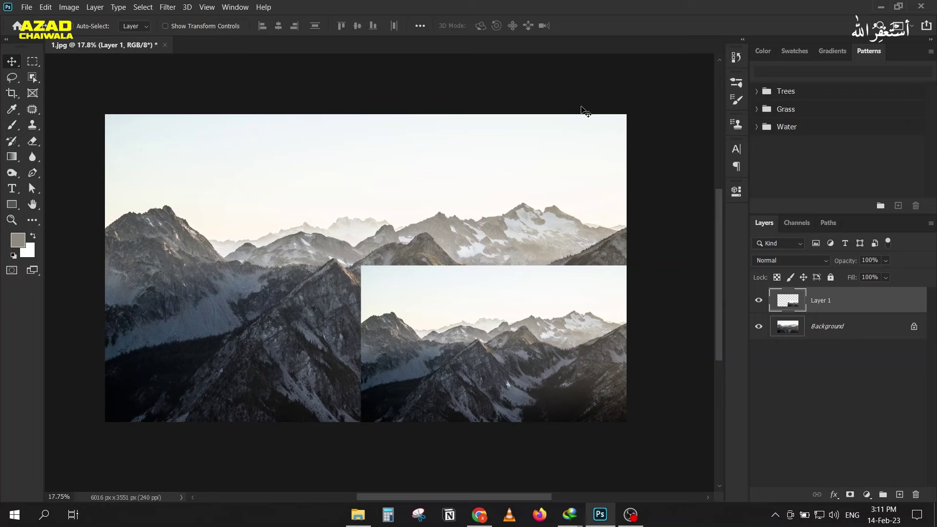
{"action": "key", "text": "ctrl+z"}
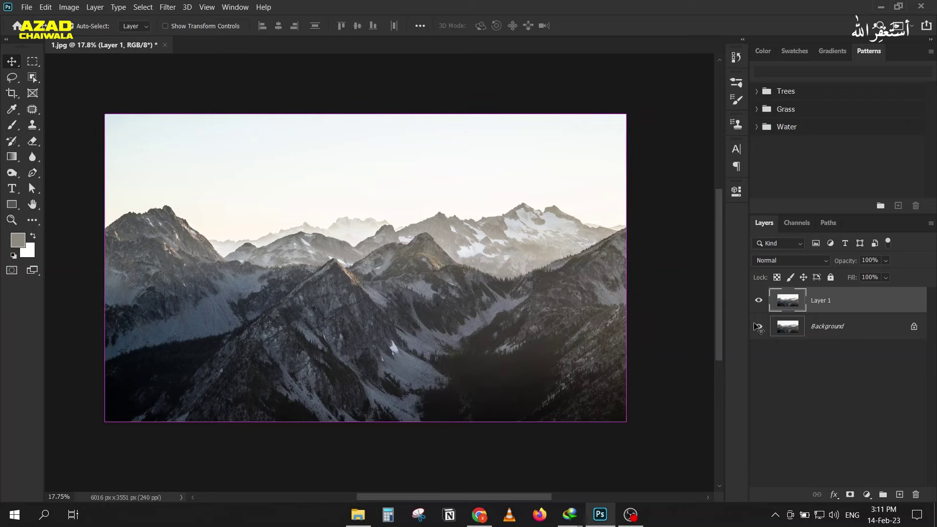
{"action": "left_click", "coordinate": [758, 326]}
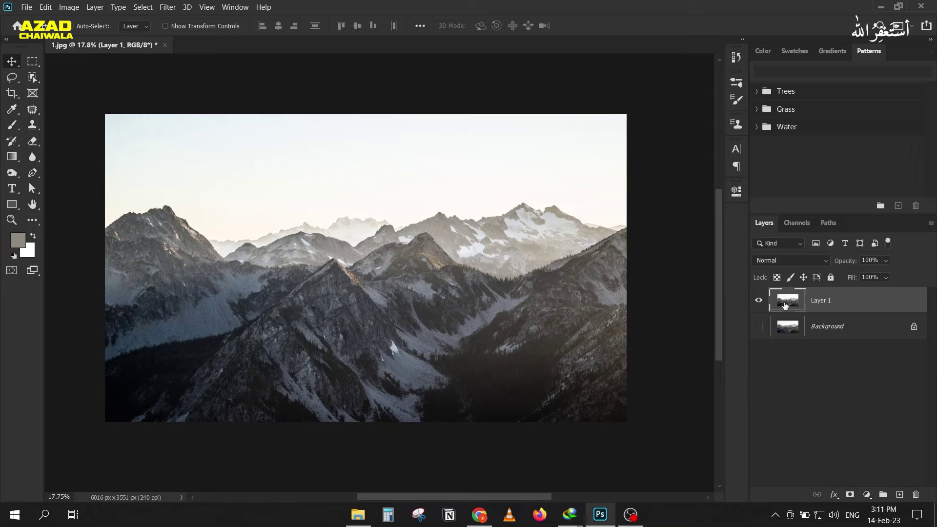
{"action": "key", "text": "ctrl+0"}
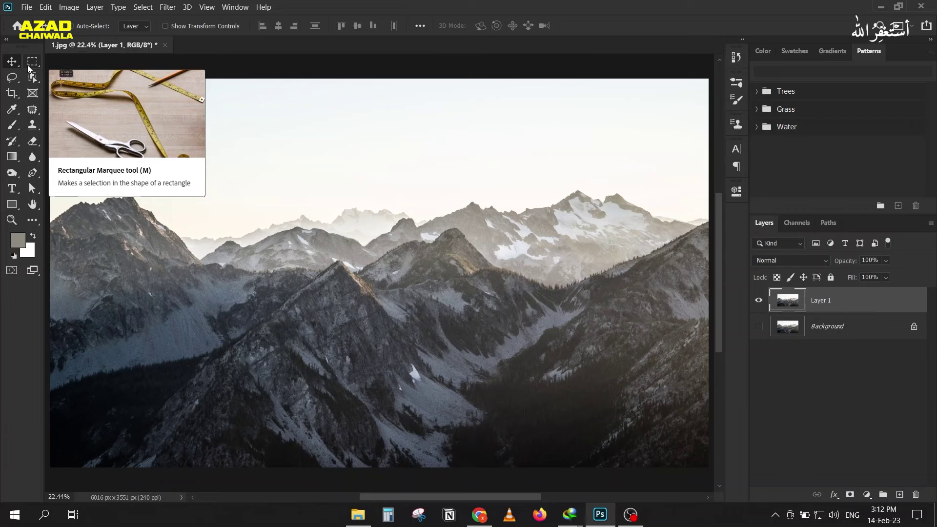
Draw a rectangular marquee over the central peaks, from the sky to the lower slopes.
{"action": "left_click", "coordinate": [29, 69]}
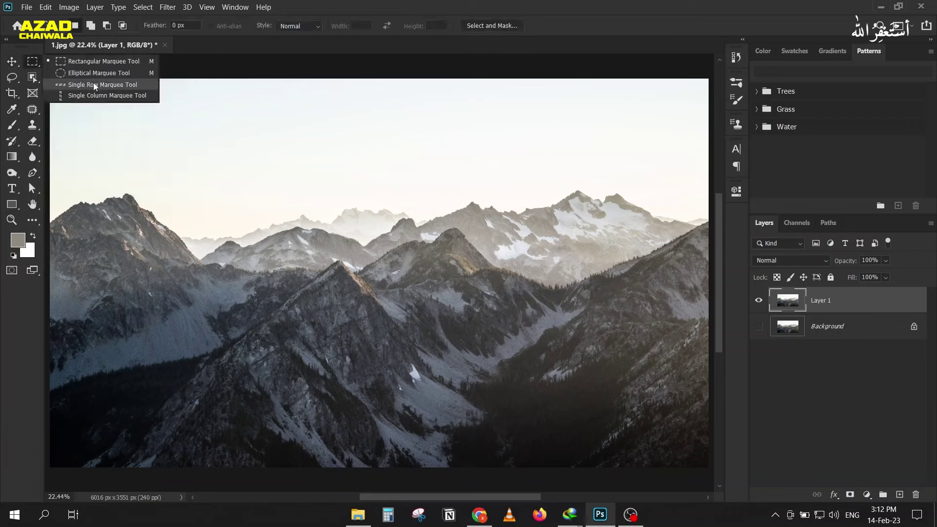
{"action": "left_click", "coordinate": [66, 63]}
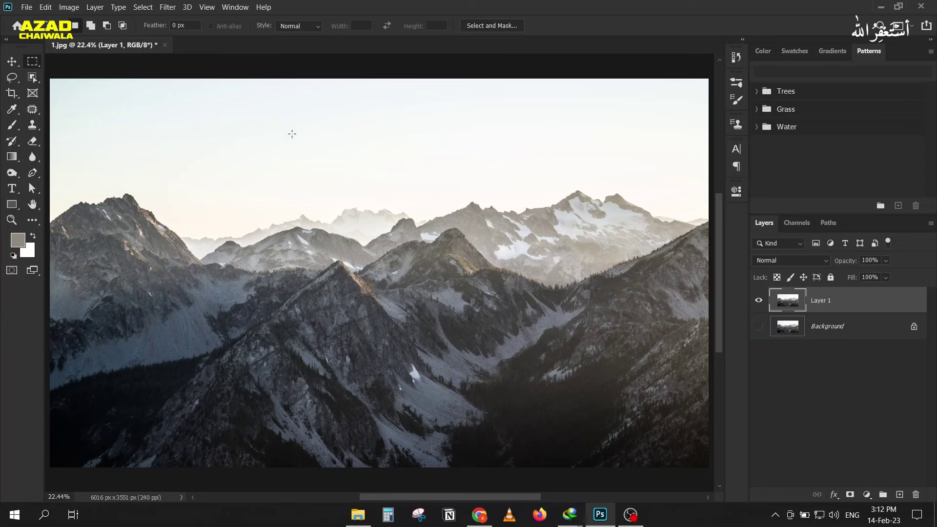
{"action": "left_click_drag", "start_coordinate": [249, 112], "coordinate": [507, 397]}
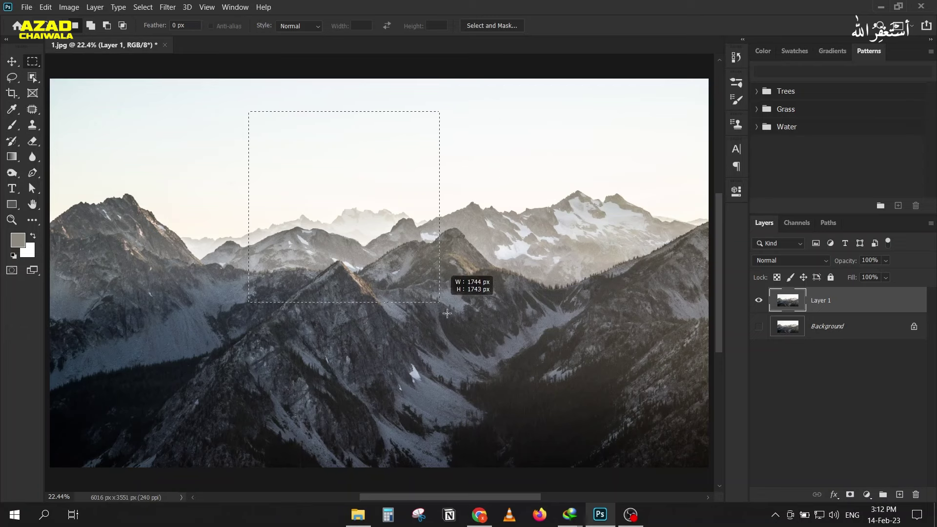
{"action": "left_click_drag", "start_coordinate": [507, 397], "coordinate": [507, 397]}
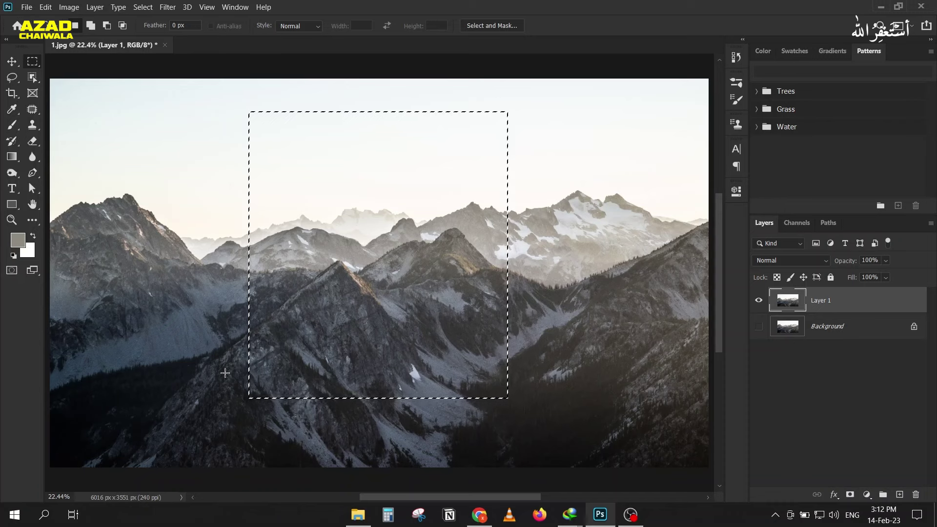
{"action": "left_click", "coordinate": [12, 62]}
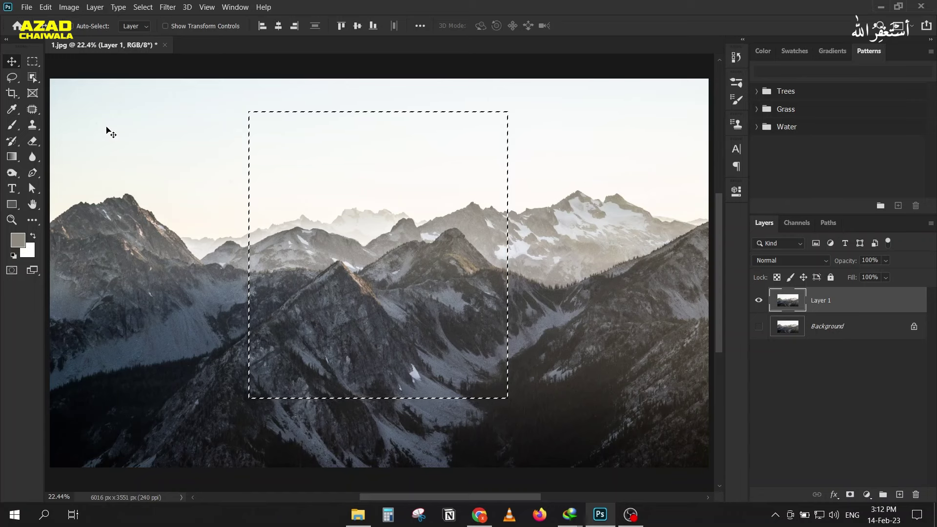
{"action": "left_click", "coordinate": [142, 9]}
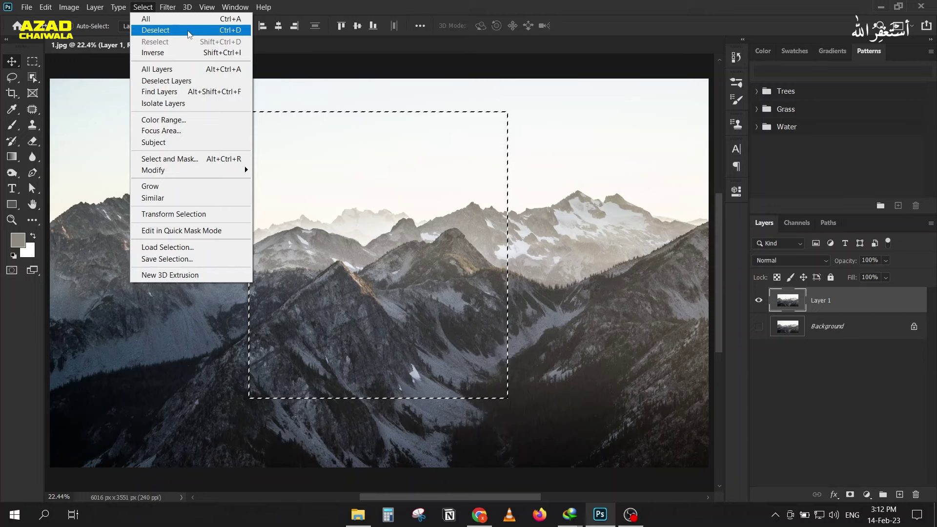
Deselect, then draw a new, slightly larger rectangular marquee over the central peaks.
{"action": "left_click", "coordinate": [188, 30]}
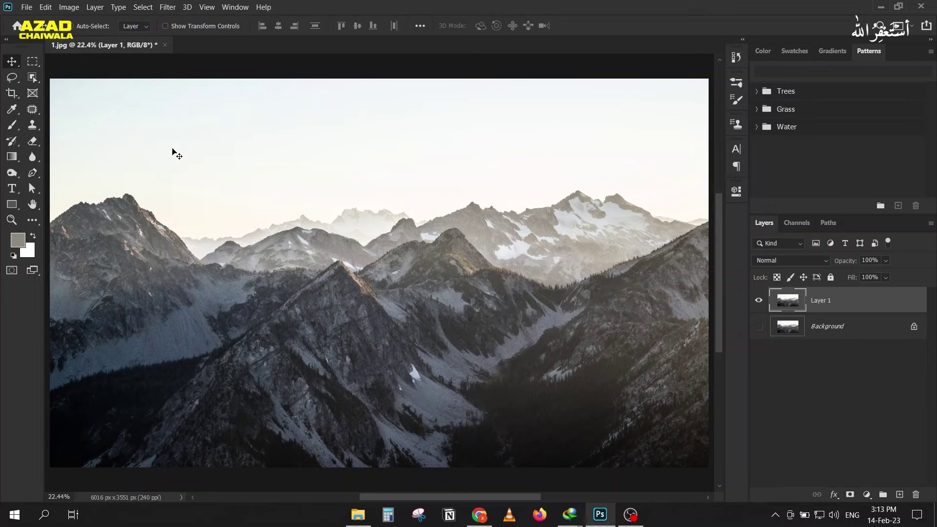
{"action": "left_click", "coordinate": [34, 67]}
{"action": "mouse_move", "coordinate": [212, 102]}
{"action": "left_mouse_down"}
{"action": "mouse_move", "coordinate": [473, 406]}
{"action": "mouse_move", "coordinate": [508, 415]}
{"action": "left_mouse_up"}
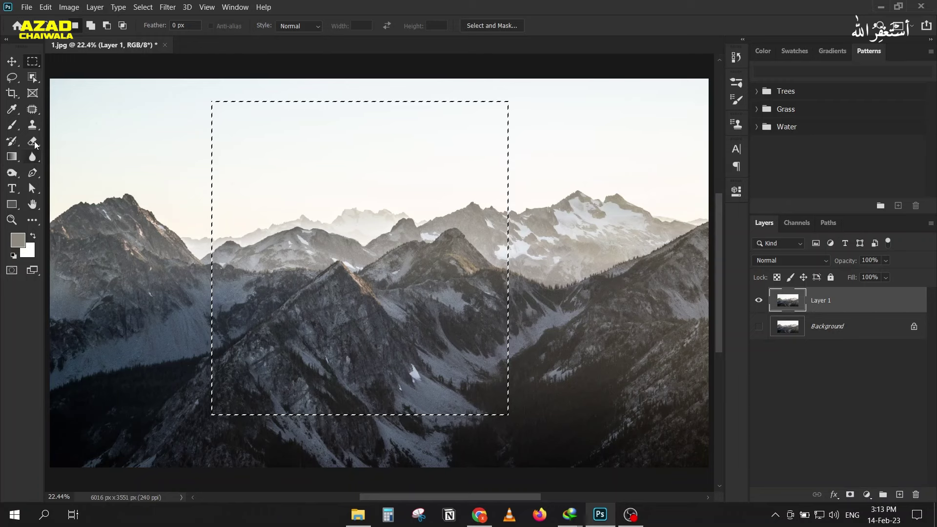
Choose the Brush tool, enlarge it with the bracket keys, and reset colours to black and white.
{"action": "left_click", "coordinate": [13, 125]}
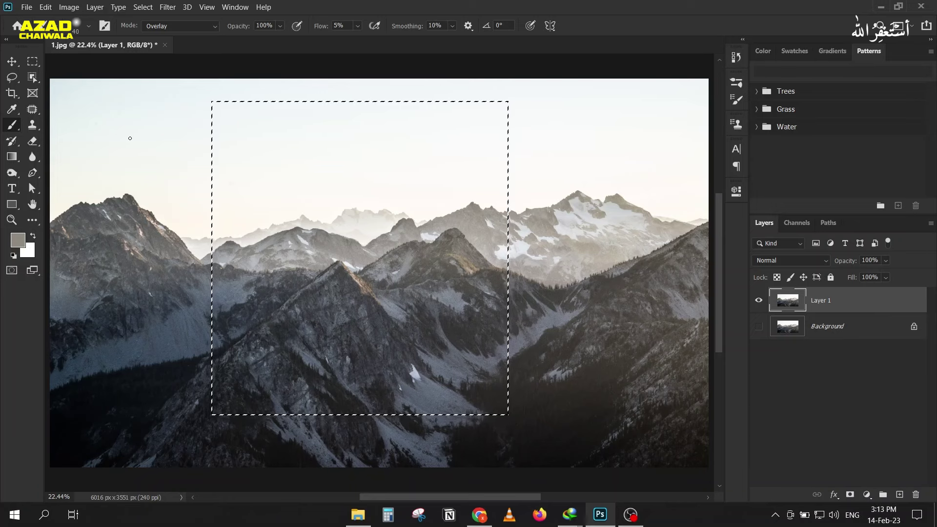
{"action": "key", "text": "bracketright"}
{"action": "key", "text": "bracketright"}
{"action": "key", "text": "bracketright"}
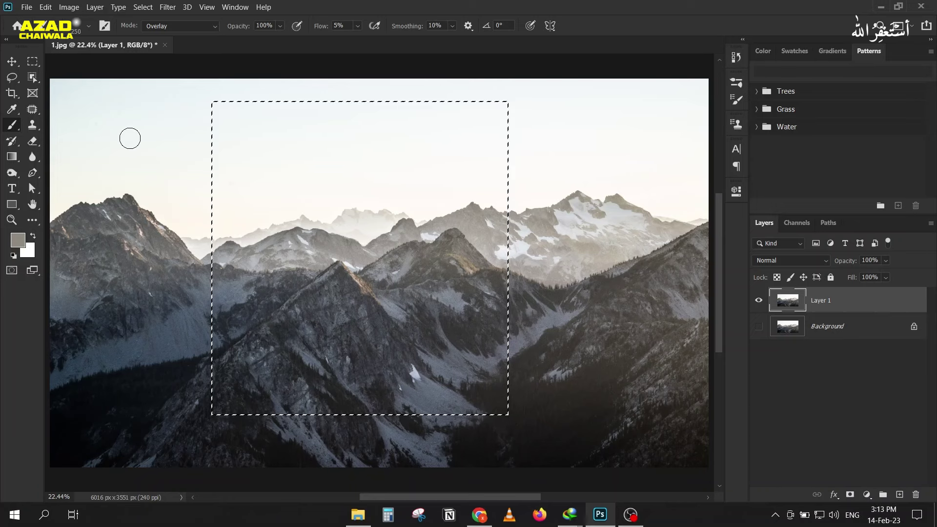
{"action": "key", "text": "bracketright"}
{"action": "key", "text": "bracketright"}
{"action": "key", "text": "bracketright"}
{"action": "key", "text": "bracketright"}
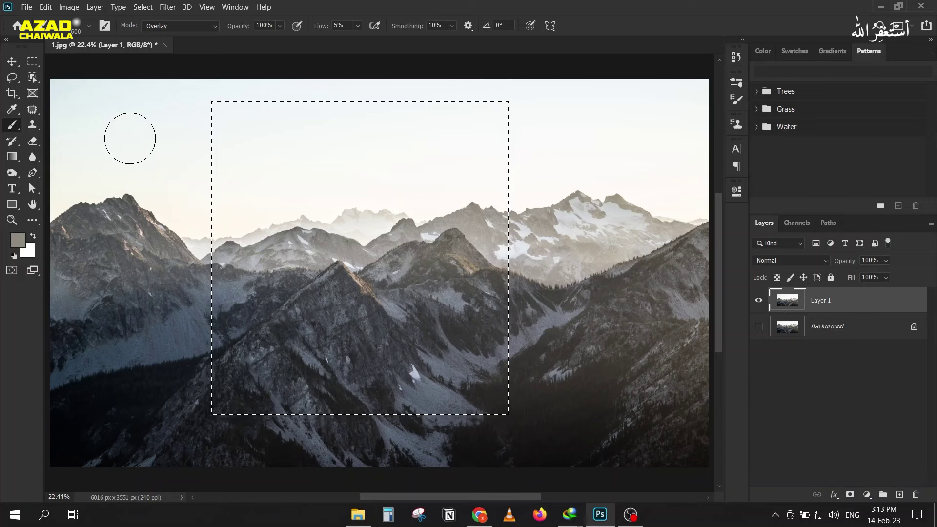
{"action": "key", "text": "bracketleft"}
{"action": "key", "text": "bracketleft"}
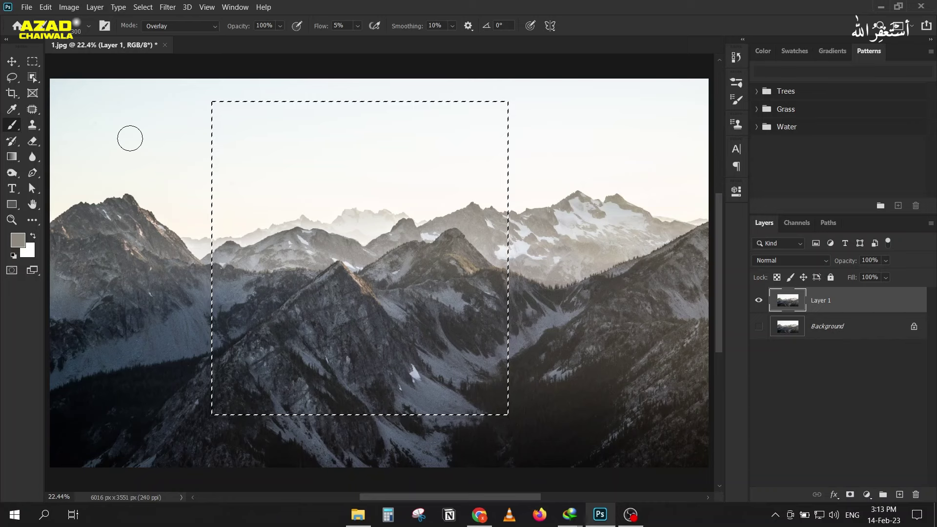
{"action": "key", "text": "bracketright"}
{"action": "key", "text": "bracketright"}
{"action": "key", "text": "bracketright"}
{"action": "key", "text": "bracketright"}
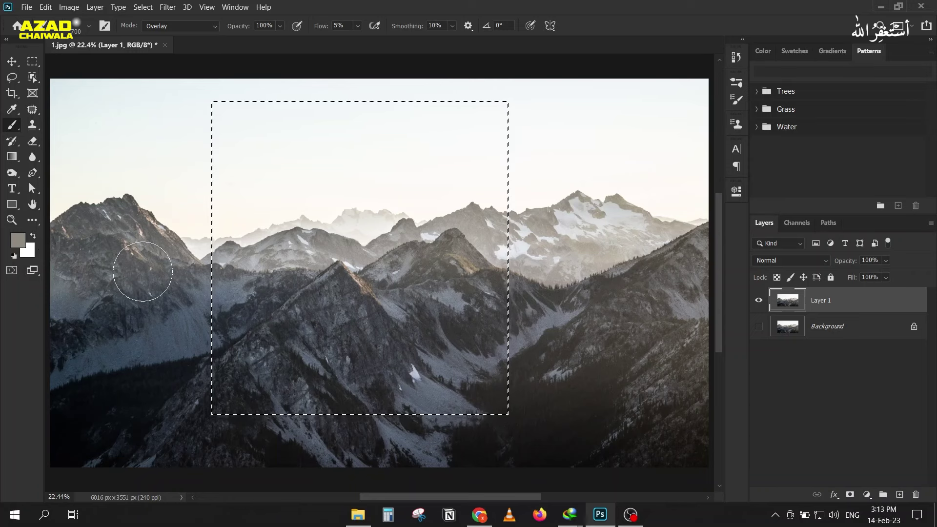
{"action": "key", "text": "d"}
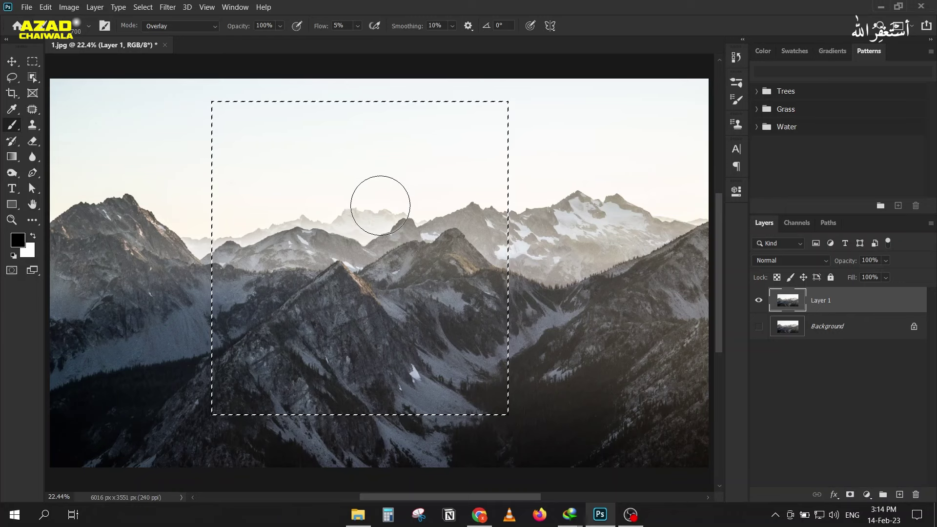
Make the foreground colour red via the Color panel and the background bright blue (#2569e5).
{"action": "left_click", "coordinate": [760, 51]}
{"action": "mouse_move", "coordinate": [813, 121]}
{"action": "left_mouse_down"}
{"action": "mouse_move", "coordinate": [881, 117]}
{"action": "mouse_move", "coordinate": [888, 83]}
{"action": "left_mouse_up"}
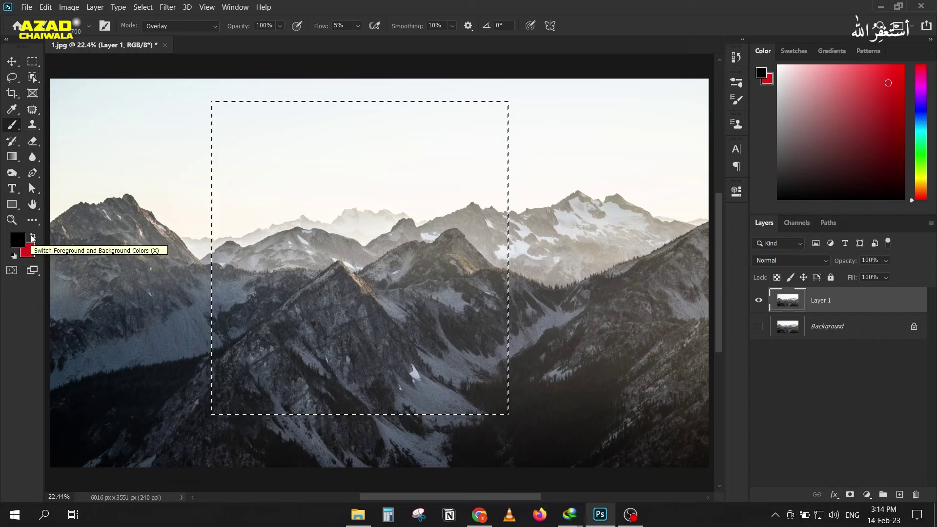
{"action": "key", "text": "x"}
{"action": "key", "text": "x"}
{"action": "key", "text": "x"}
{"action": "key", "text": "x"}
{"action": "key", "text": "x"}
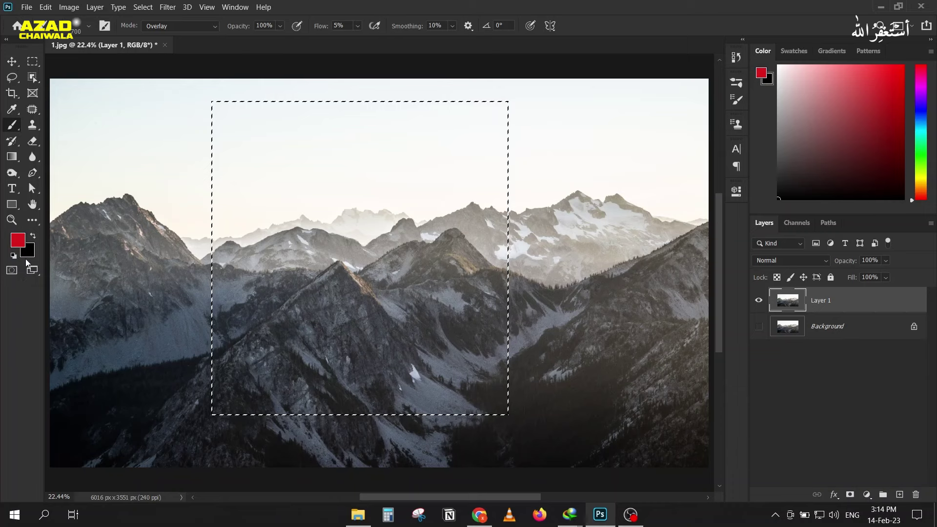
{"action": "left_click", "coordinate": [25, 253]}
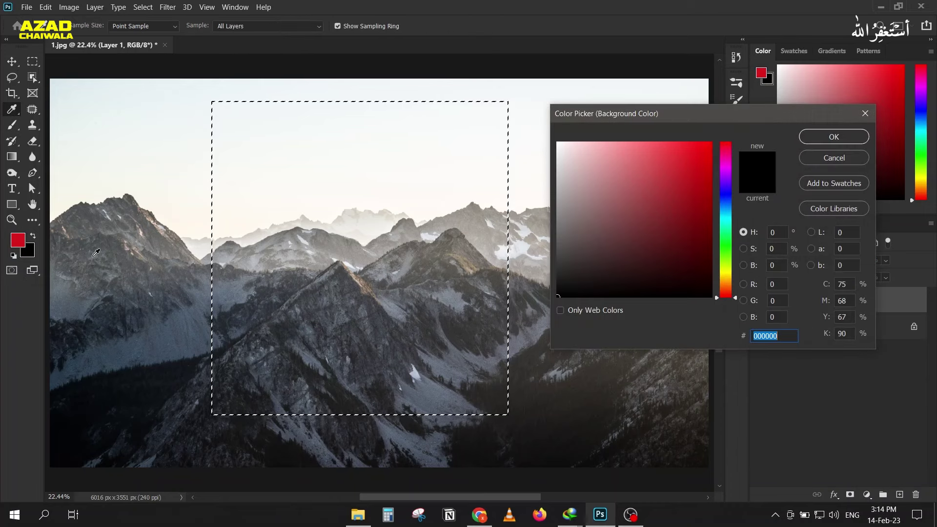
{"action": "left_click", "coordinate": [731, 203]}
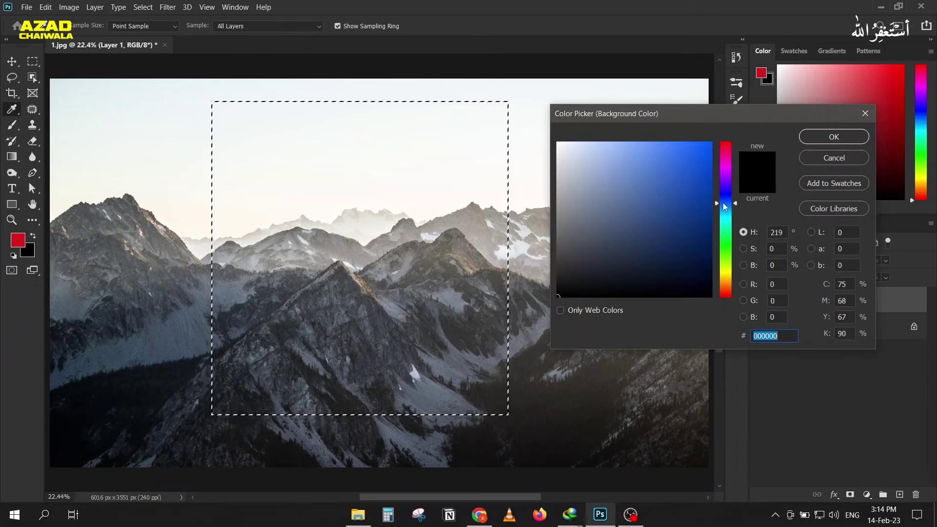
{"action": "left_click", "coordinate": [687, 157]}
{"action": "left_click", "coordinate": [834, 136]}
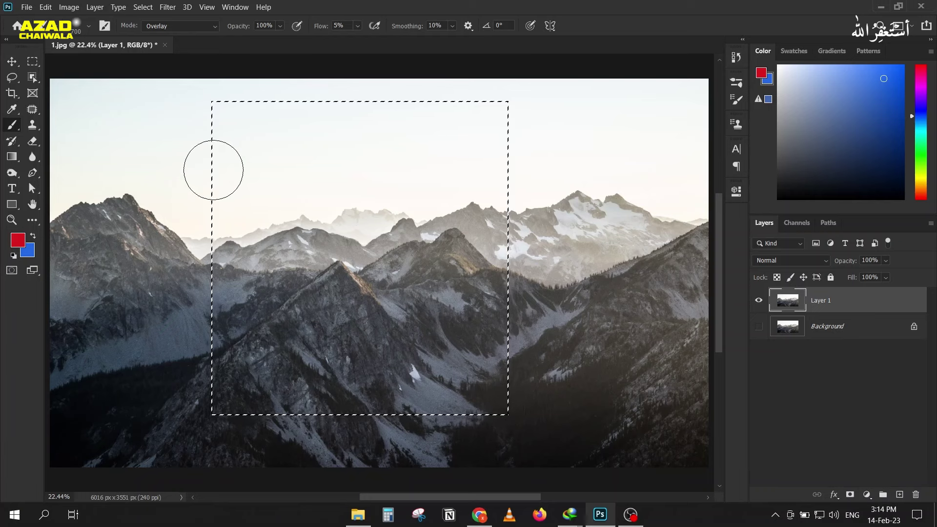
Set the brush Flow to 100% and its blend mode to Normal.
{"action": "left_click_drag", "start_coordinate": [322, 27], "coordinate": [433, 28]}
{"action": "left_click", "coordinate": [176, 26]}
{"action": "scroll", "coordinate": [177, 37], "scroll_direction": "up", "scroll_amount": 3}
{"action": "left_click", "coordinate": [176, 36]}
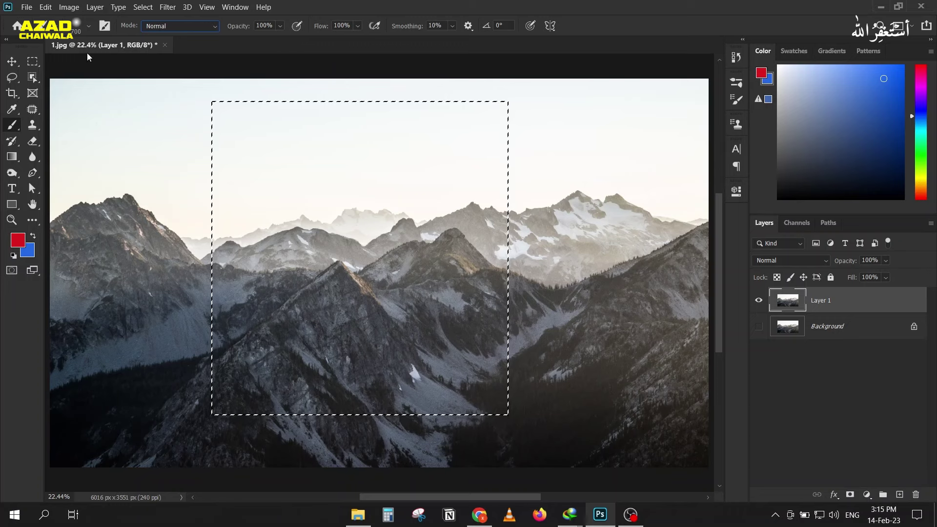
Pick a hard round tip from the General Brushes presets.
{"action": "left_click", "coordinate": [88, 26]}
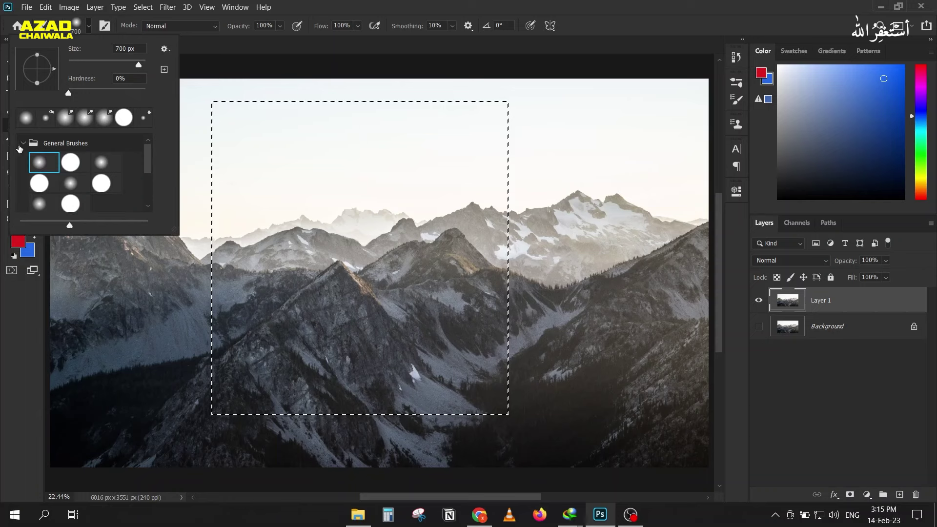
{"action": "left_click", "coordinate": [23, 142]}
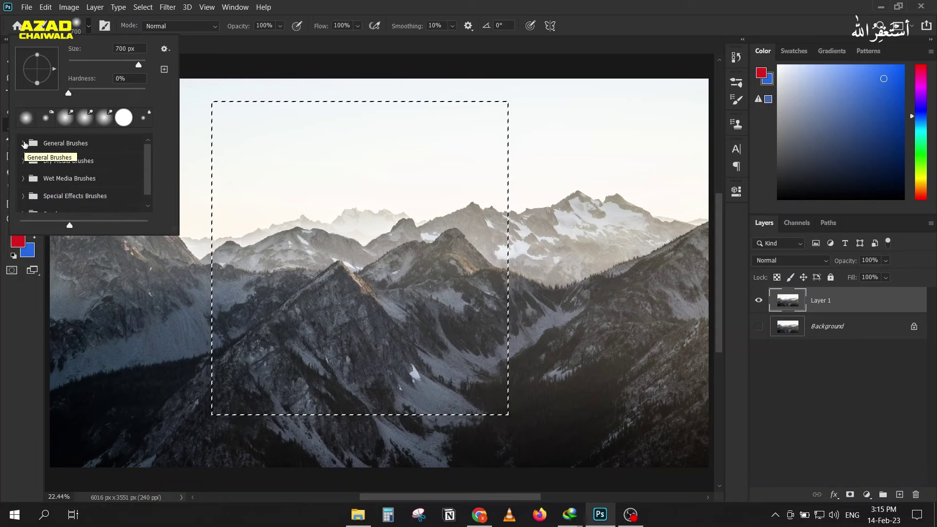
{"action": "left_click", "coordinate": [24, 143]}
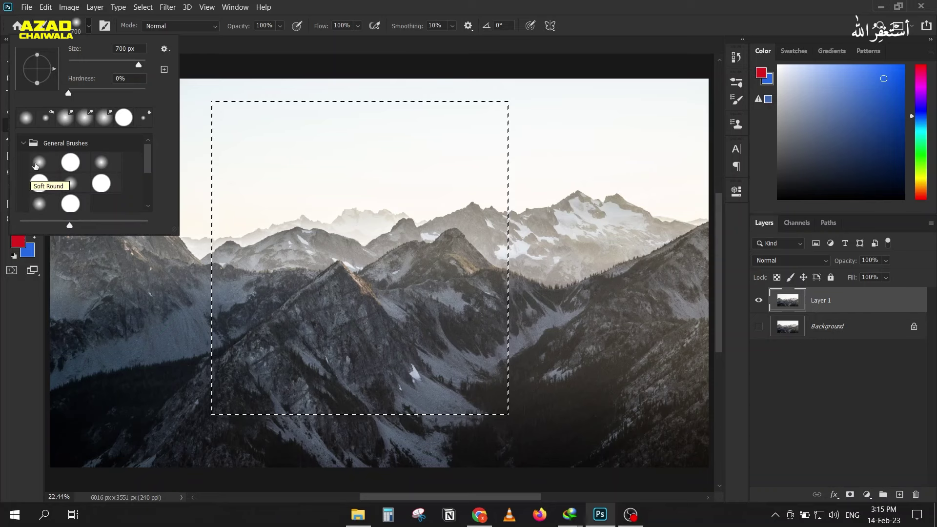
{"action": "left_click", "coordinate": [70, 162]}
{"action": "key", "text": "Return"}
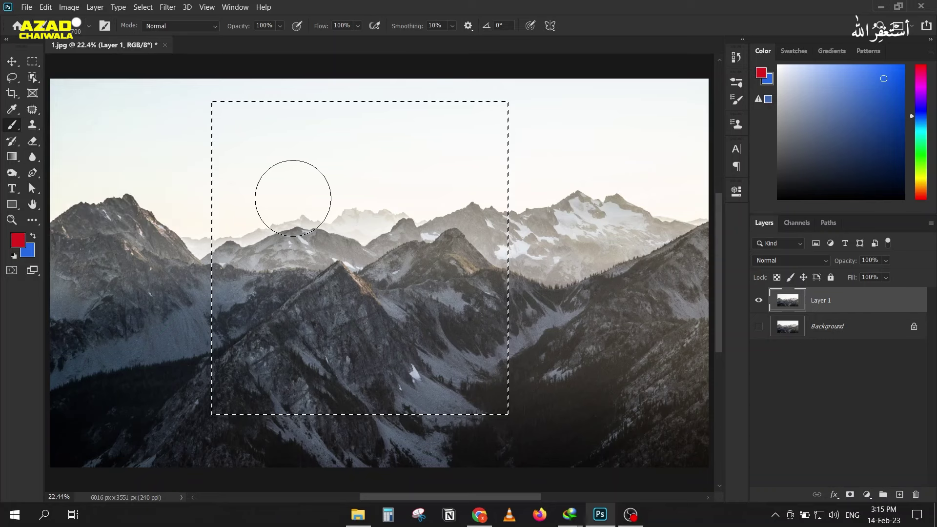
Paint red across the whole rectangular selection until it is completely filled.
{"action": "left_click_drag", "start_coordinate": [281, 176], "coordinate": [388, 233]}
{"action": "left_click_drag", "start_coordinate": [306, 235], "coordinate": [205, 226]}
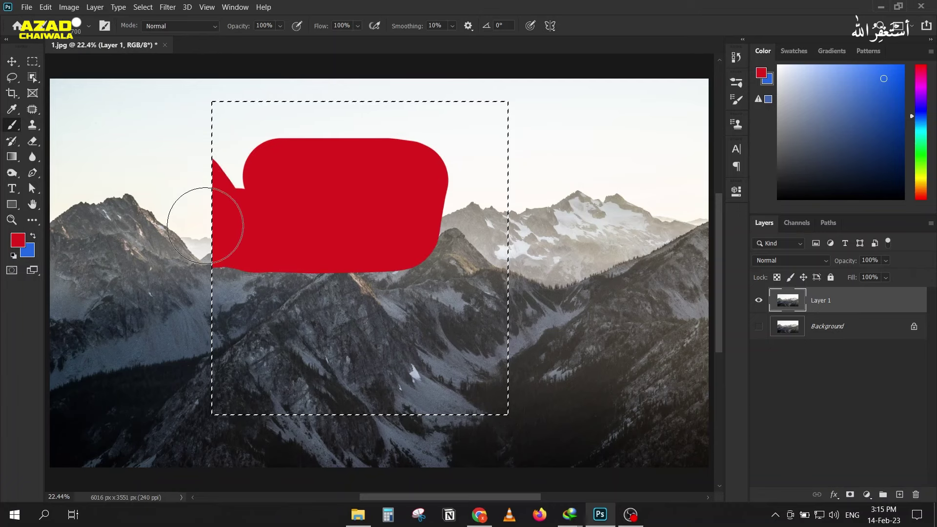
{"action": "left_click_drag", "start_coordinate": [205, 226], "coordinate": [178, 197]}
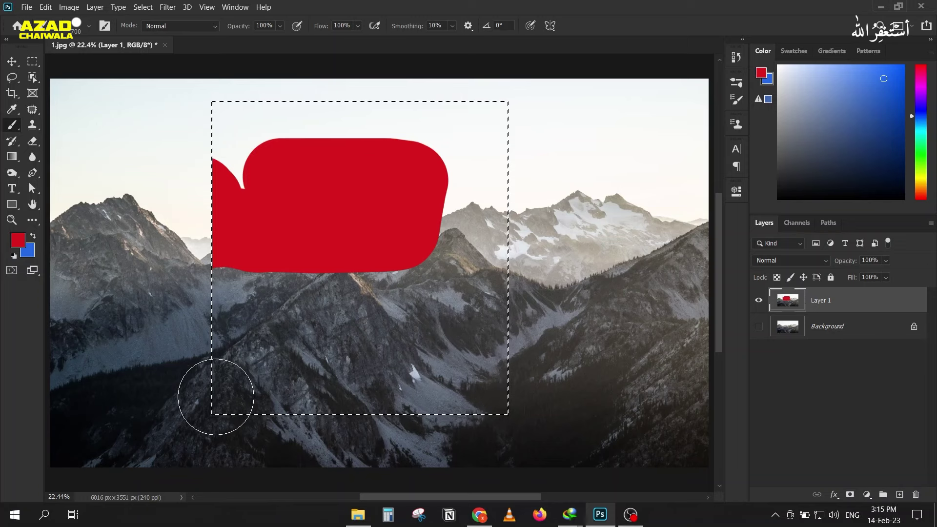
{"action": "mouse_move", "coordinate": [251, 262]}
{"action": "left_mouse_down"}
{"action": "mouse_move", "coordinate": [580, 215]}
{"action": "mouse_move", "coordinate": [712, 136]}
{"action": "left_mouse_up"}
{"action": "mouse_move", "coordinate": [430, 313]}
{"action": "left_mouse_down"}
{"action": "mouse_move", "coordinate": [586, 303]}
{"action": "mouse_move", "coordinate": [251, 352]}
{"action": "mouse_move", "coordinate": [215, 372]}
{"action": "mouse_move", "coordinate": [555, 402]}
{"action": "mouse_move", "coordinate": [191, 391]}
{"action": "mouse_move", "coordinate": [268, 364]}
{"action": "left_mouse_up"}
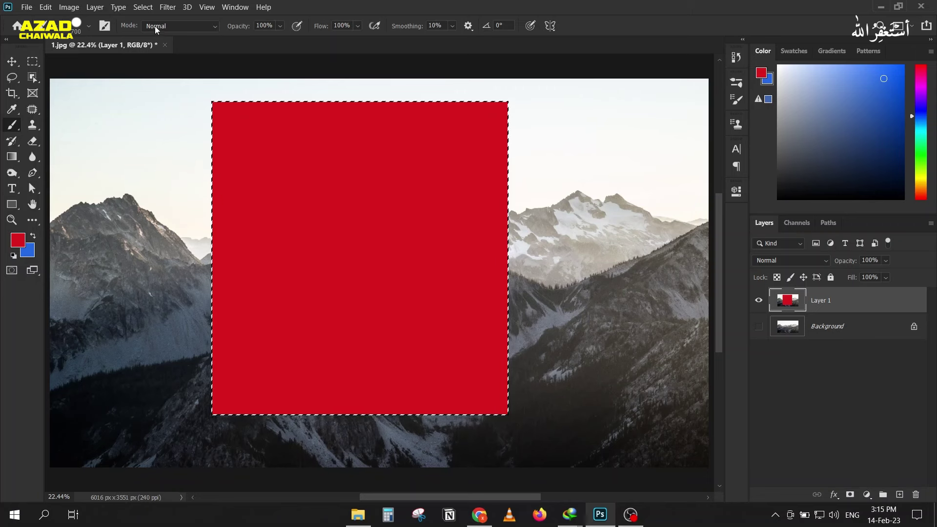
{"action": "left_click", "coordinate": [142, 9]}
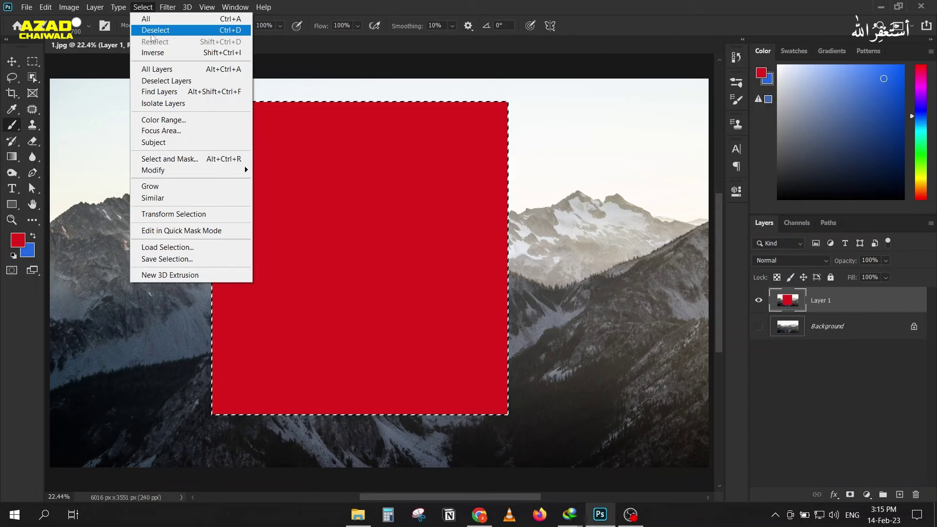
Deselect and paint red outside the square, then replace Layer 1 with a fresh Background copy.
{"action": "left_click", "coordinate": [152, 32]}
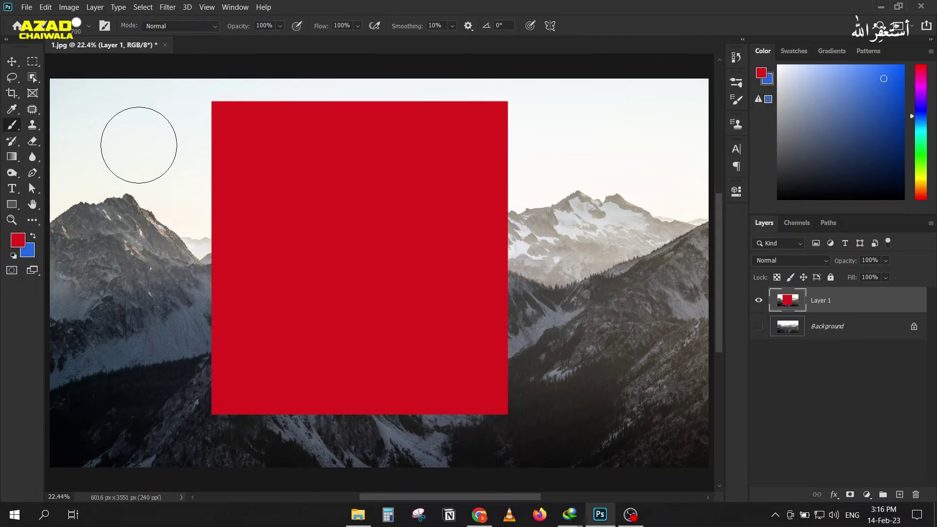
{"action": "mouse_move", "coordinate": [142, 197]}
{"action": "left_mouse_down"}
{"action": "mouse_move", "coordinate": [145, 144]}
{"action": "mouse_move", "coordinate": [210, 150]}
{"action": "left_mouse_up"}
{"action": "mouse_move", "coordinate": [389, 193]}
{"action": "left_mouse_down"}
{"action": "mouse_move", "coordinate": [510, 168]}
{"action": "mouse_move", "coordinate": [559, 245]}
{"action": "left_mouse_up"}
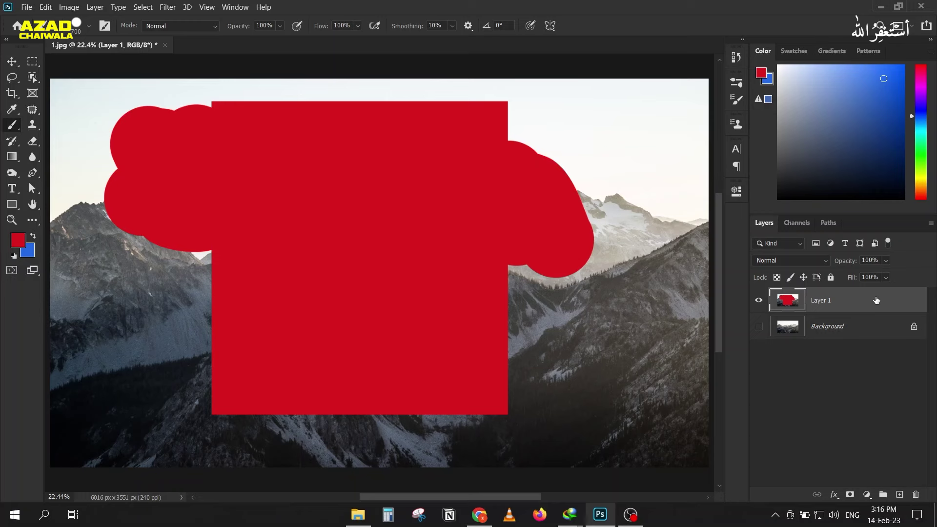
{"action": "key", "text": "Delete"}
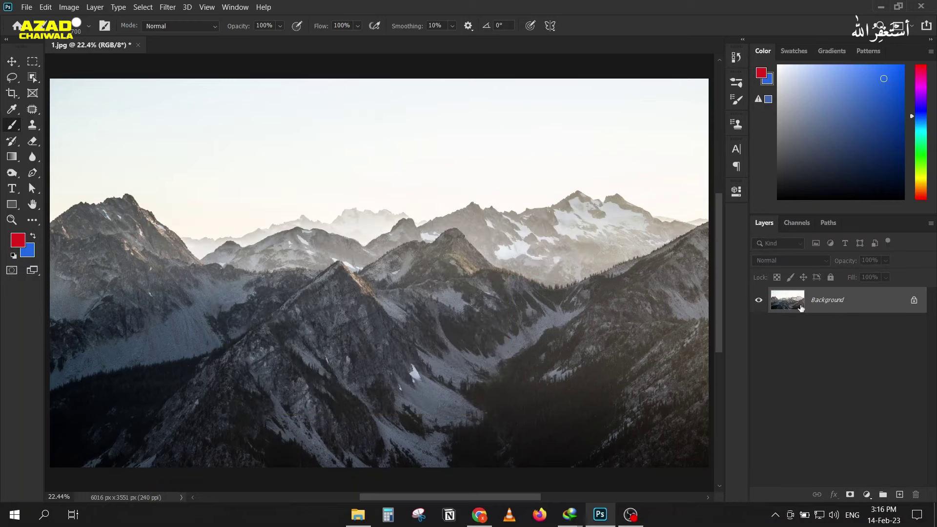
{"action": "key", "text": "ctrl+j"}
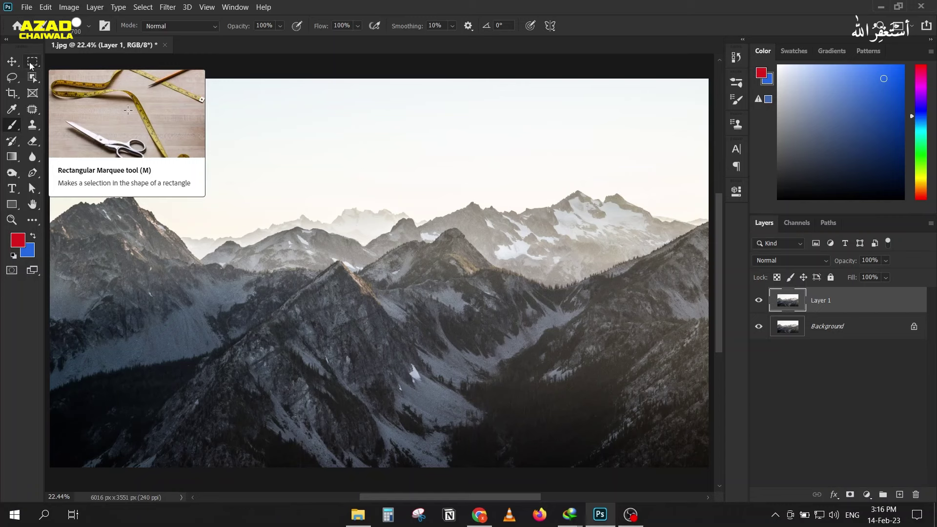
With the Rectangular Marquee, draw several replacement rectangles across the mountains.
{"action": "left_click", "coordinate": [32, 62]}
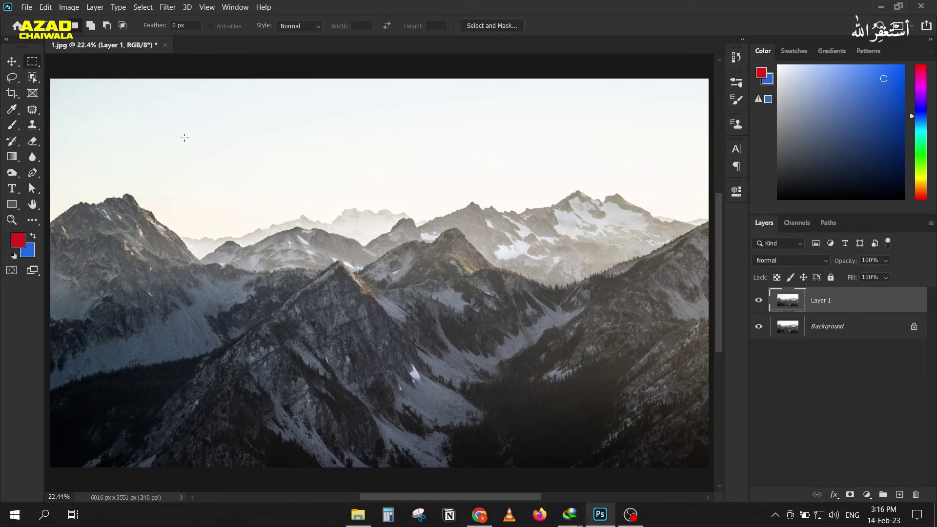
{"action": "left_click_drag", "start_coordinate": [145, 110], "coordinate": [342, 354]}
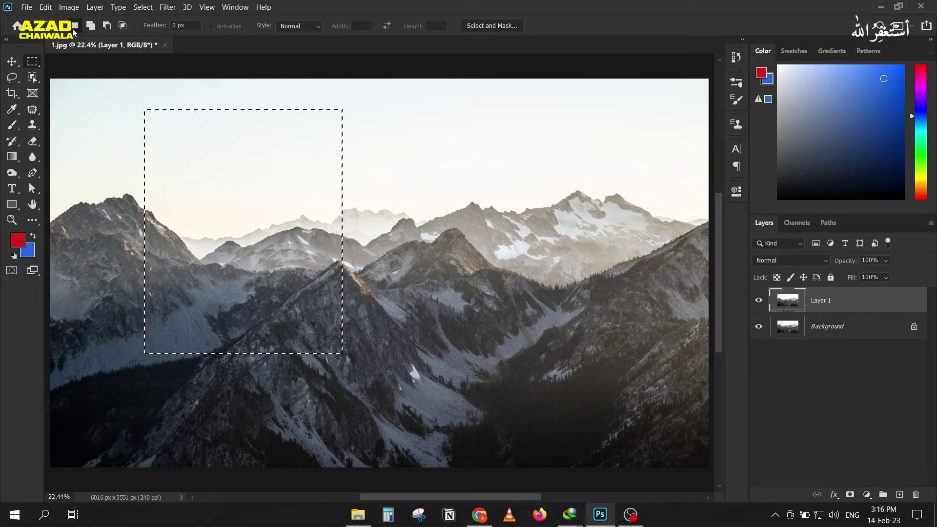
{"action": "mouse_move", "coordinate": [372, 131]}
{"action": "left_mouse_down"}
{"action": "mouse_move", "coordinate": [505, 230]}
{"action": "mouse_move", "coordinate": [548, 329]}
{"action": "left_mouse_up"}
{"action": "left_click_drag", "start_coordinate": [193, 116], "coordinate": [459, 401]}
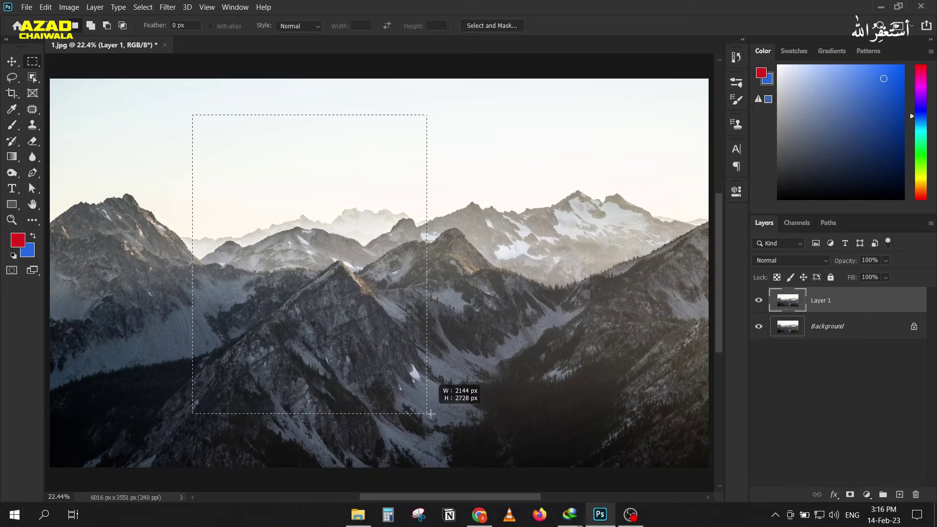
{"action": "left_click_drag", "start_coordinate": [554, 190], "coordinate": [376, 394]}
{"action": "left_click_drag", "start_coordinate": [254, 112], "coordinate": [298, 207]}
{"action": "left_click_drag", "start_coordinate": [398, 330], "coordinate": [459, 393]}
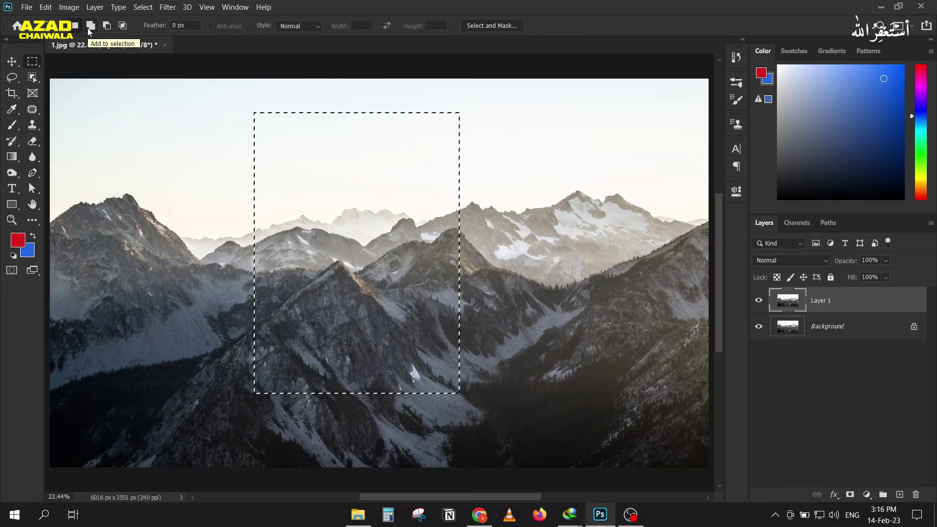
In Add mode, add three rectangles on the selection's left and right sides.
{"action": "left_click", "coordinate": [88, 29]}
{"action": "left_click_drag", "start_coordinate": [185, 135], "coordinate": [264, 208]}
{"action": "left_click_drag", "start_coordinate": [193, 239], "coordinate": [288, 275]}
{"action": "left_click_drag", "start_coordinate": [543, 211], "coordinate": [401, 305]}
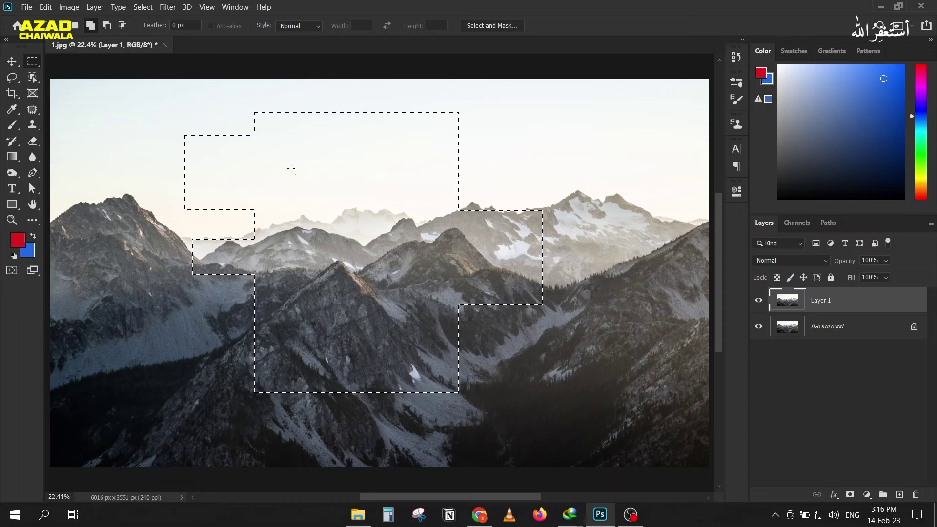
In Subtract mode, cut the left and right portions out of the selection.
{"action": "left_click", "coordinate": [107, 26]}
{"action": "mouse_move", "coordinate": [139, 123]}
{"action": "left_mouse_down"}
{"action": "mouse_move", "coordinate": [269, 314]}
{"action": "mouse_move", "coordinate": [300, 331]}
{"action": "left_mouse_up"}
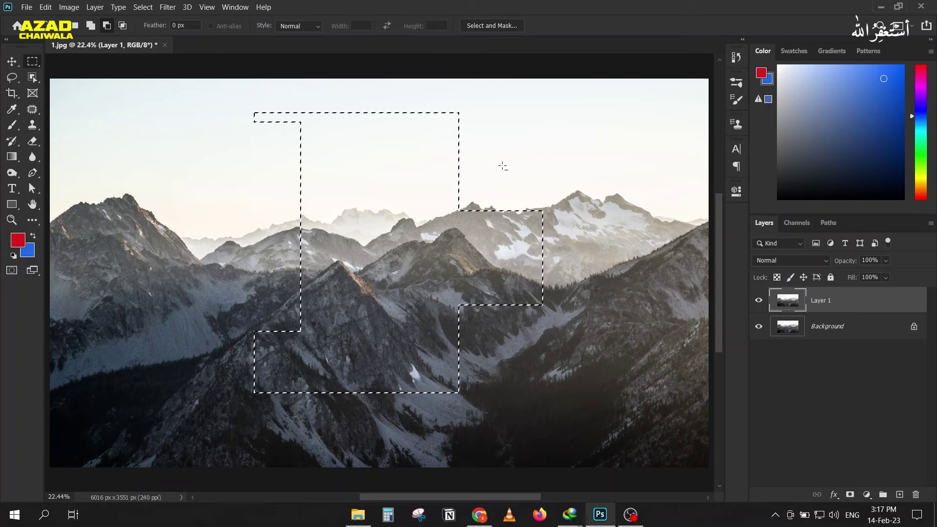
{"action": "mouse_move", "coordinate": [500, 158]}
{"action": "left_mouse_down"}
{"action": "mouse_move", "coordinate": [498, 332]}
{"action": "mouse_move", "coordinate": [441, 356]}
{"action": "left_mouse_up"}
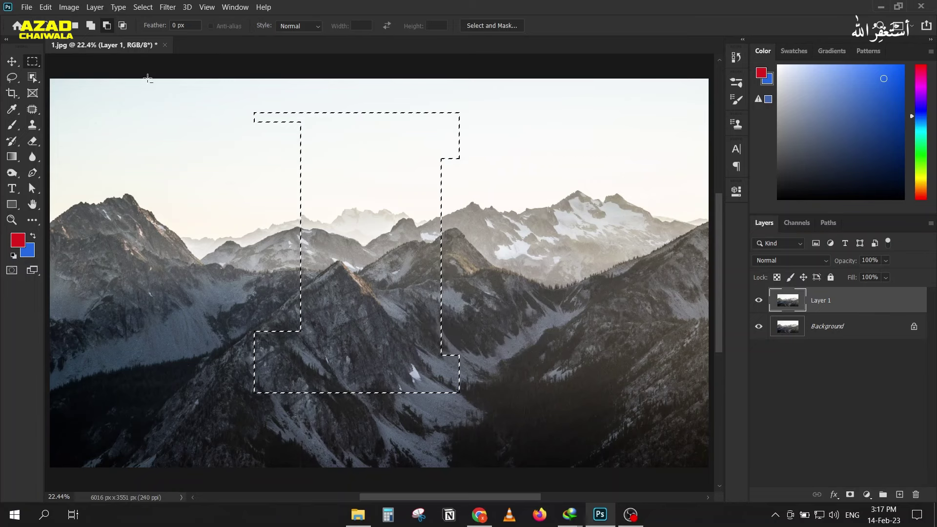
In Intersect mode, narrow the selection to an overlapping thin column, then deselect.
{"action": "left_click", "coordinate": [123, 25]}
{"action": "left_click_drag", "start_coordinate": [211, 174], "coordinate": [389, 295]}
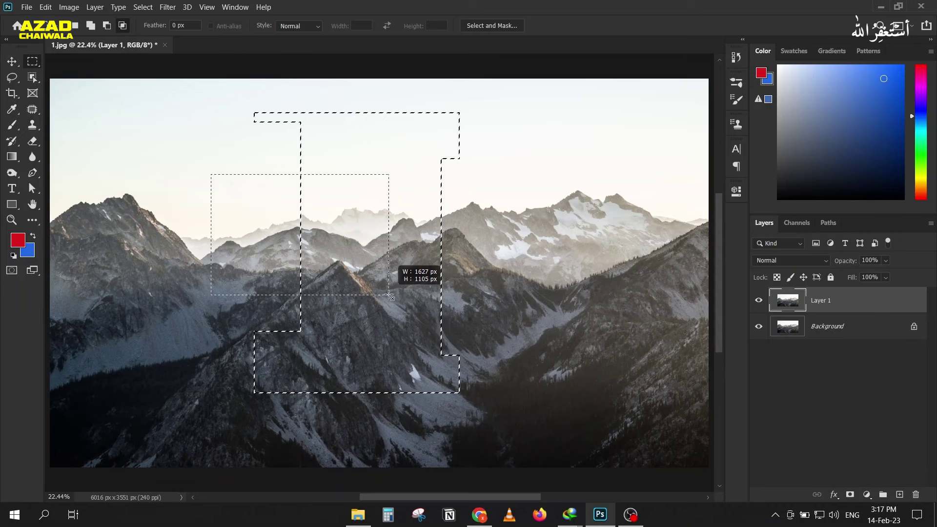
{"action": "left_click_drag", "start_coordinate": [388, 295], "coordinate": [352, 364]}
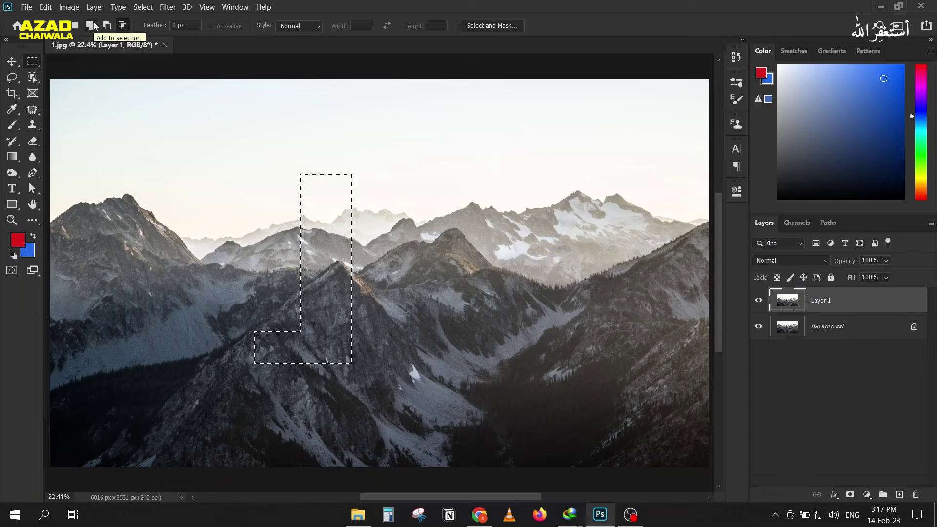
{"action": "left_click", "coordinate": [89, 111]}
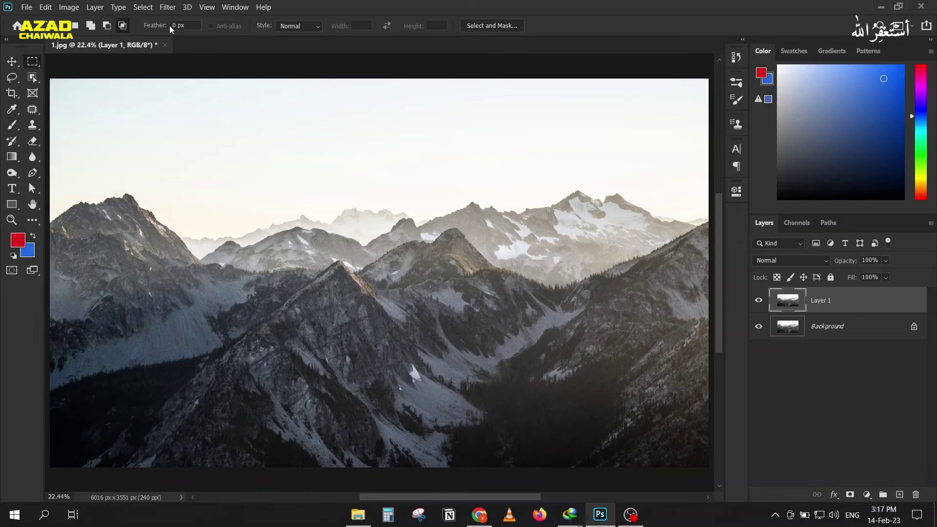
Select a large central rectangle and view it in Quick Mask mode.
{"action": "left_click_drag", "start_coordinate": [226, 112], "coordinate": [510, 416]}
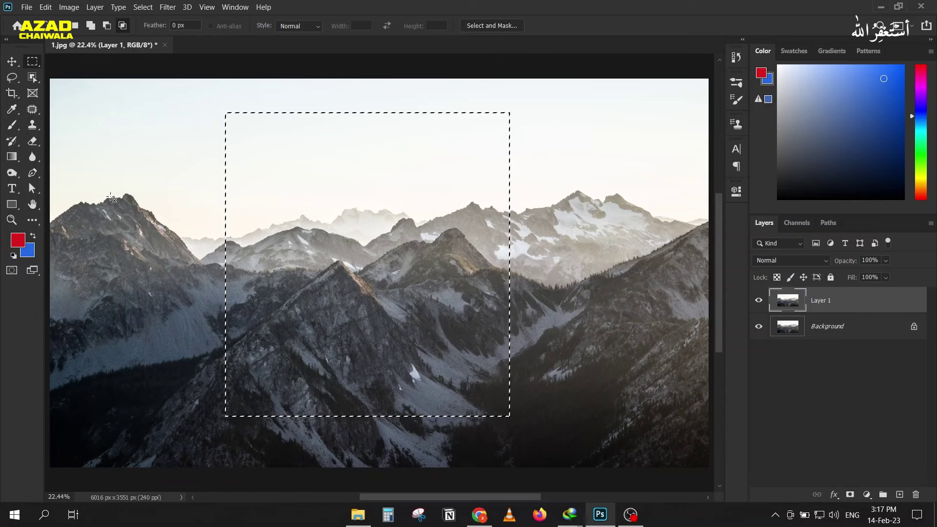
{"action": "left_click", "coordinate": [11, 271]}
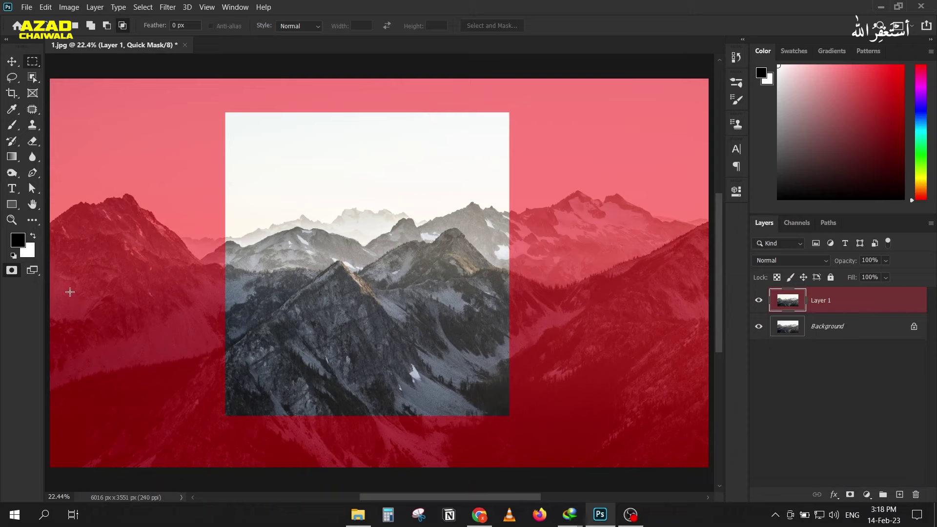
Leave the Quick Mask preview, return the feather to 0 px, and clear the rectangular selection.
{"action": "left_click", "coordinate": [11, 272]}
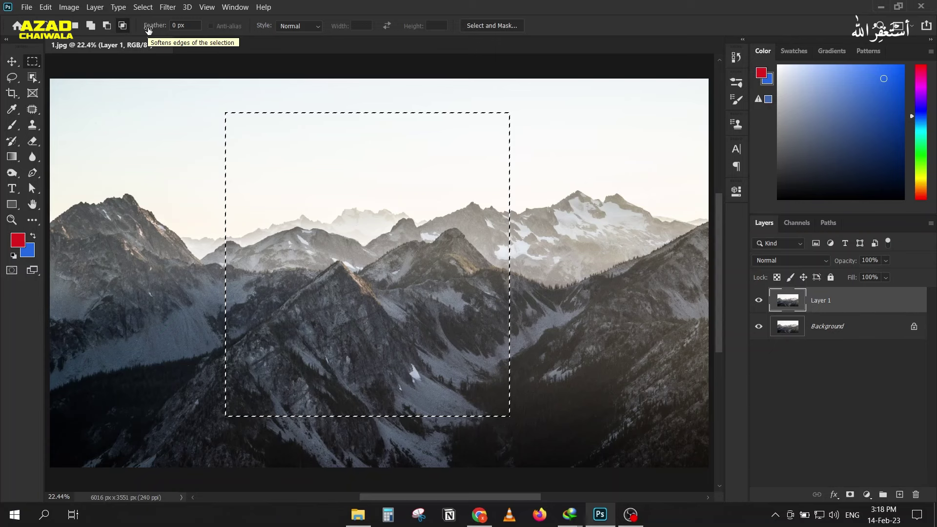
{"action": "left_click_drag", "start_coordinate": [148, 29], "coordinate": [241, 32]}
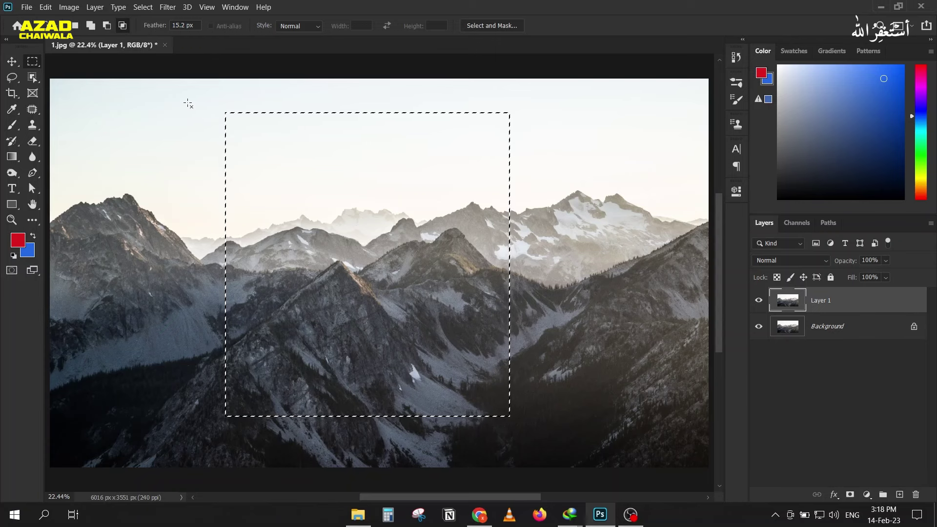
{"action": "left_click", "coordinate": [199, 26]}
{"action": "type", "text": "0"}
{"action": "key", "text": "Return"}
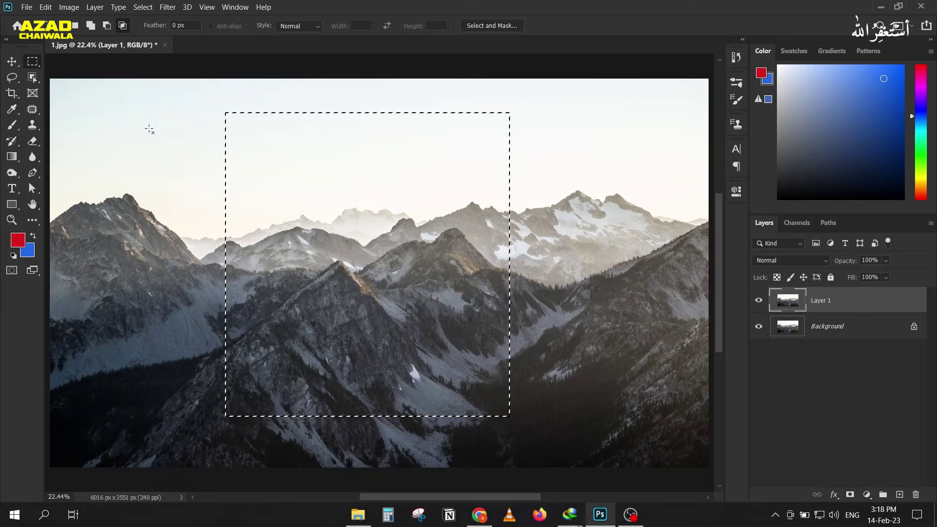
{"action": "left_click", "coordinate": [149, 129]}
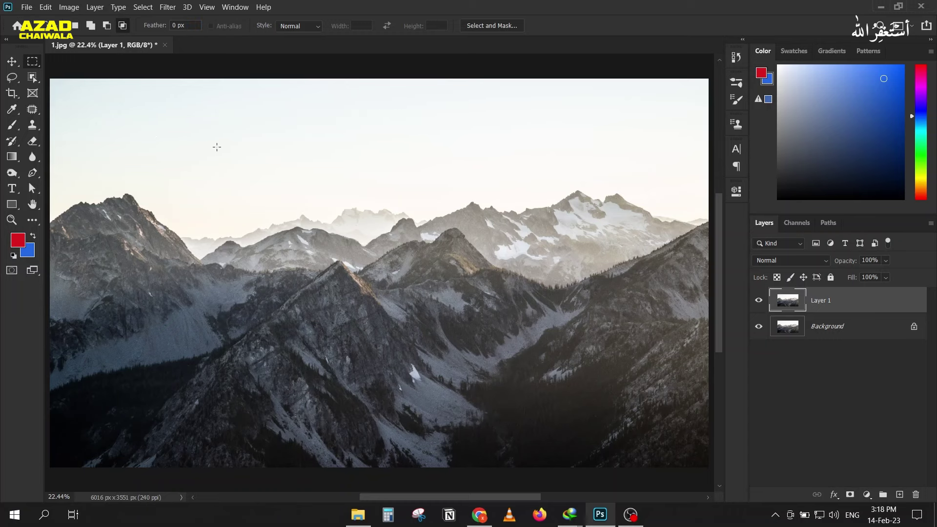
Preview a 27.5 px feathered rectangle over the central mountains in Quick Mask, then deselect and reset feather to 0.
{"action": "left_click_drag", "start_coordinate": [154, 26], "coordinate": [323, 38]}
{"action": "left_click_drag", "start_coordinate": [241, 112], "coordinate": [502, 409]}
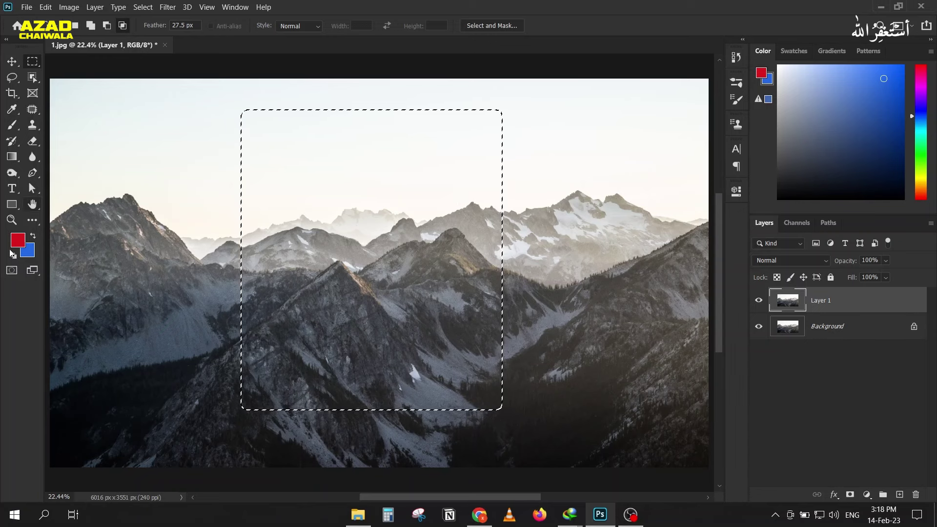
{"action": "left_click", "coordinate": [11, 272]}
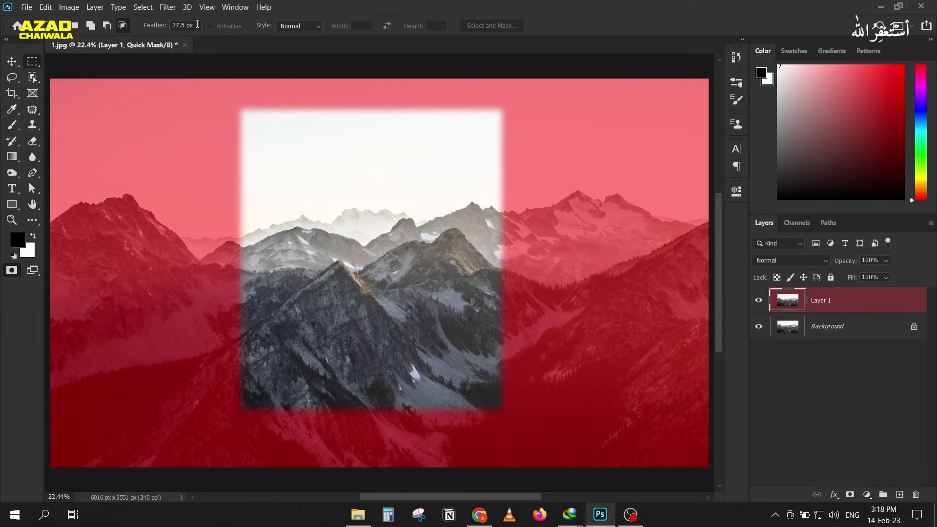
{"action": "key", "text": "q"}
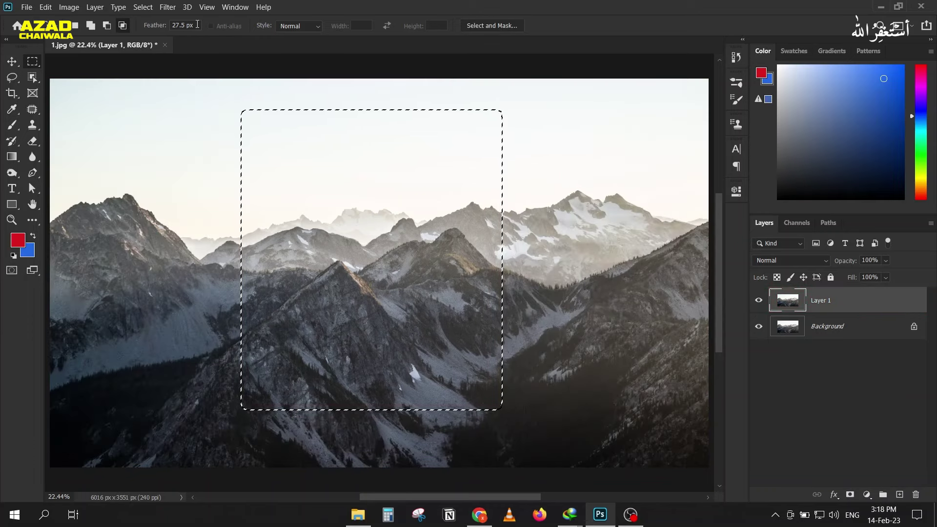
{"action": "key", "text": "ctrl+d"}
{"action": "left_click", "coordinate": [198, 25]}
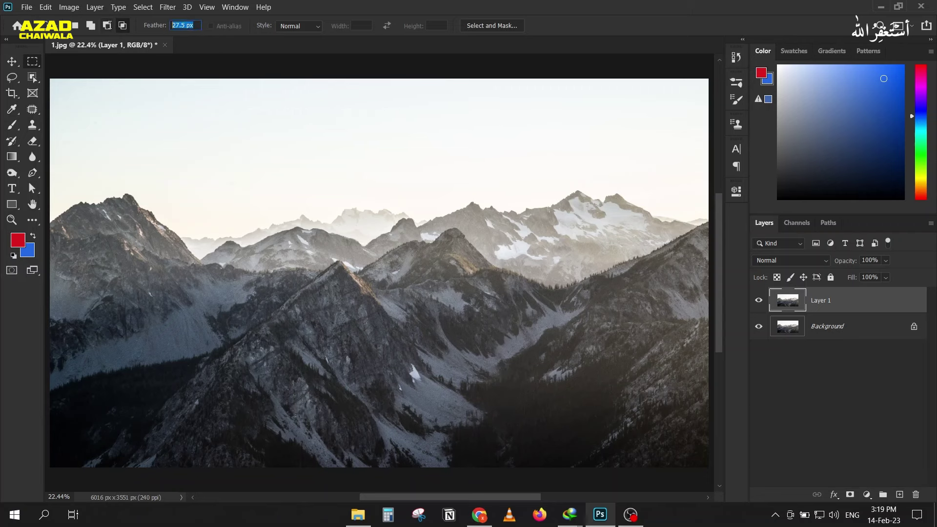
{"action": "type", "text": "0"}
{"action": "key", "text": "Return"}
Combine three elliptical marquee selections over the sky using Add to selection, then deselect.
{"action": "right_click", "coordinate": [30, 63]}
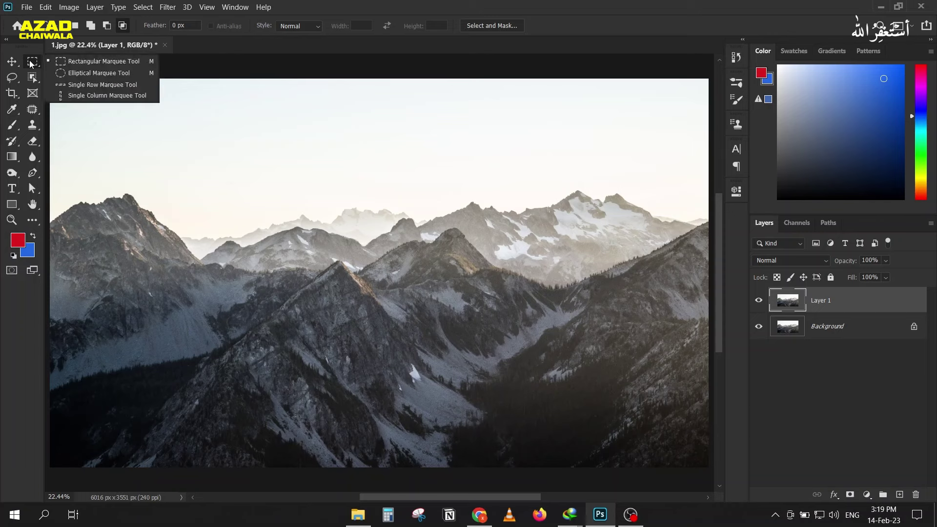
{"action": "left_click", "coordinate": [77, 77]}
{"action": "left_click_drag", "start_coordinate": [174, 115], "coordinate": [400, 368]}
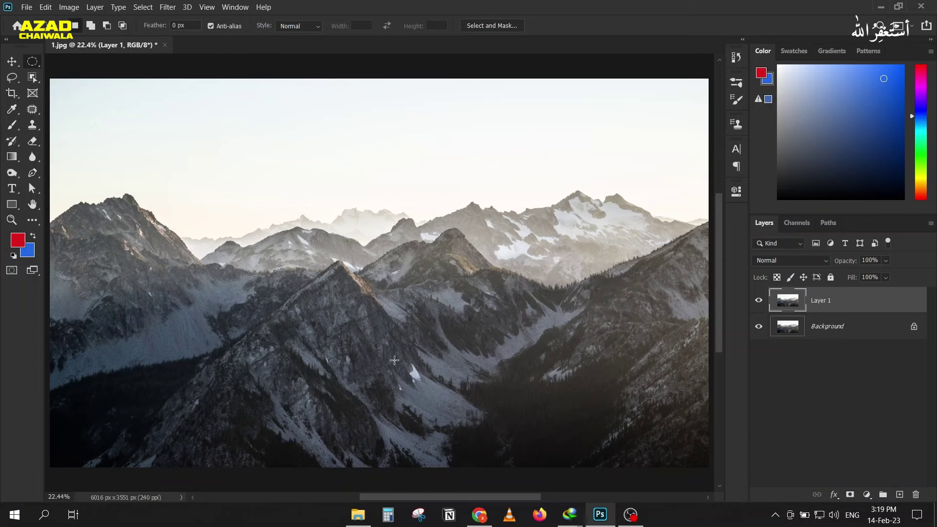
{"action": "left_click", "coordinate": [91, 25]}
{"action": "left_click_drag", "start_coordinate": [330, 126], "coordinate": [418, 218]}
{"action": "left_click_drag", "start_coordinate": [362, 111], "coordinate": [467, 270]}
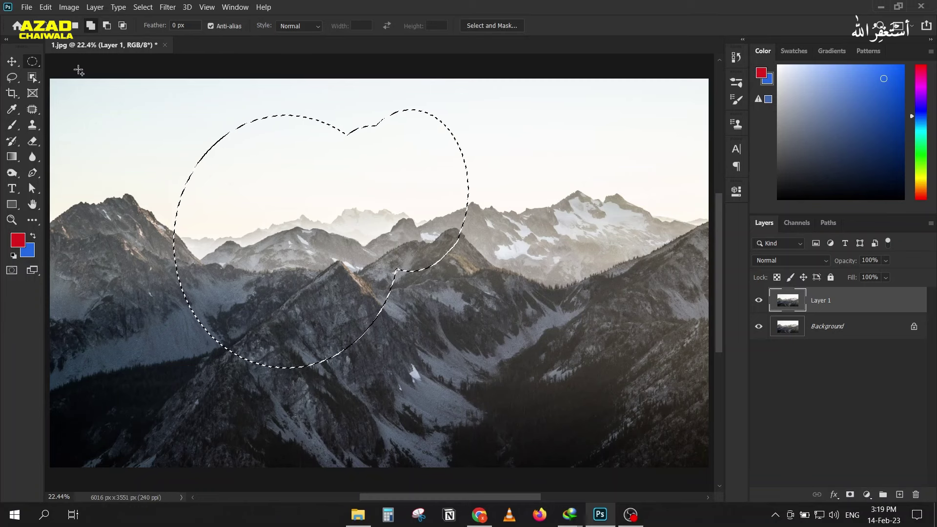
{"action": "key", "text": "ctrl+d"}
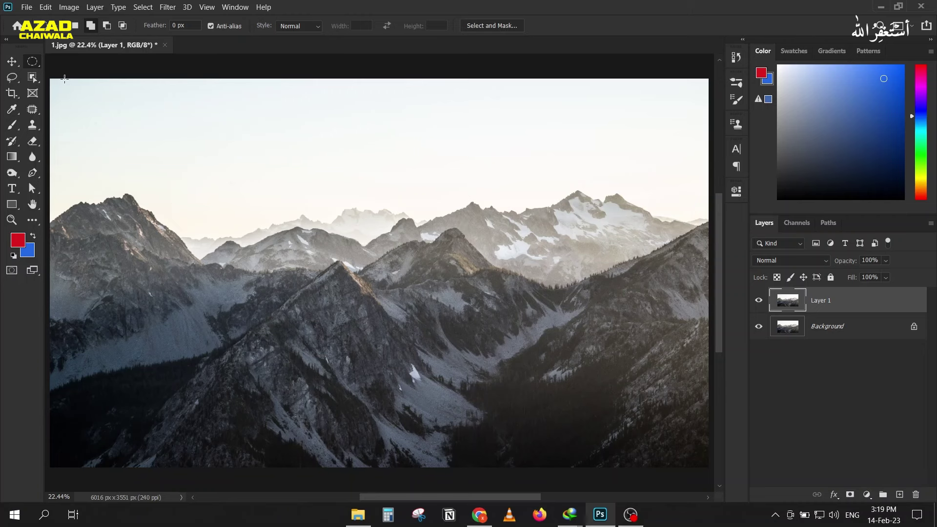
Select a single-pixel row across the image with the Single Row Marquee, deselect, and list the marquee shapes.
{"action": "right_click", "coordinate": [32, 62]}
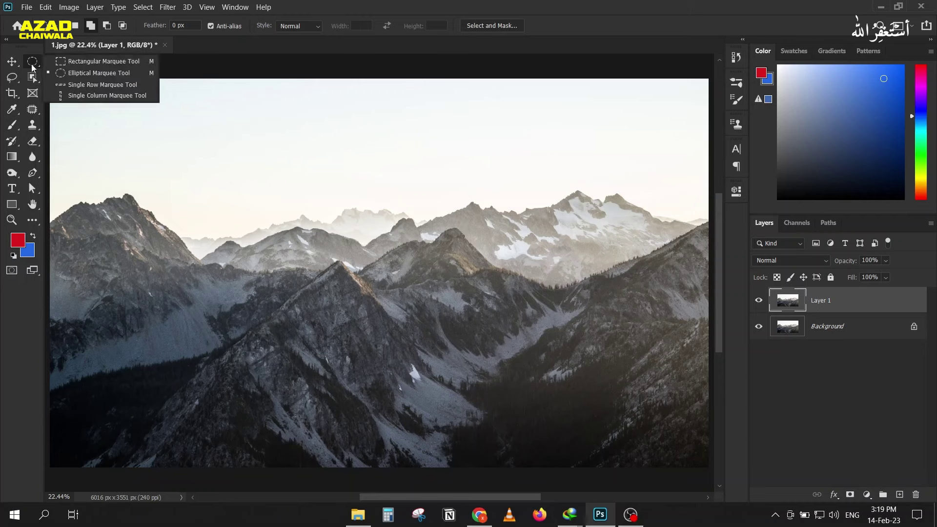
{"action": "left_click", "coordinate": [71, 86]}
{"action": "left_click", "coordinate": [379, 240]}
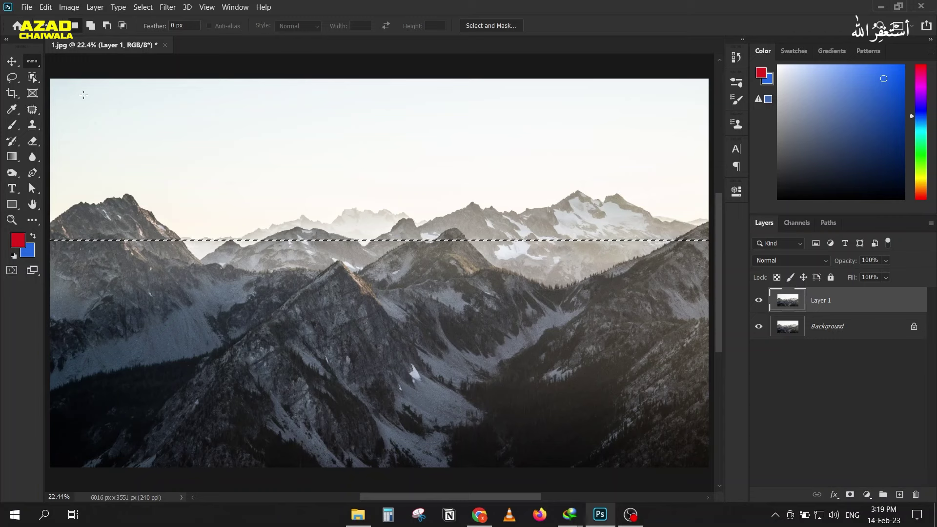
{"action": "key", "text": "ctrl+d"}
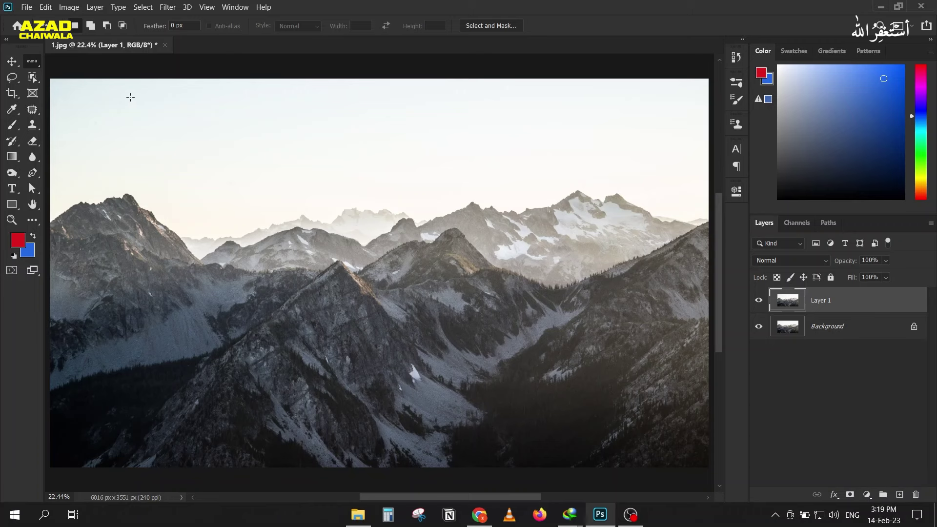
{"action": "right_click", "coordinate": [32, 62]}
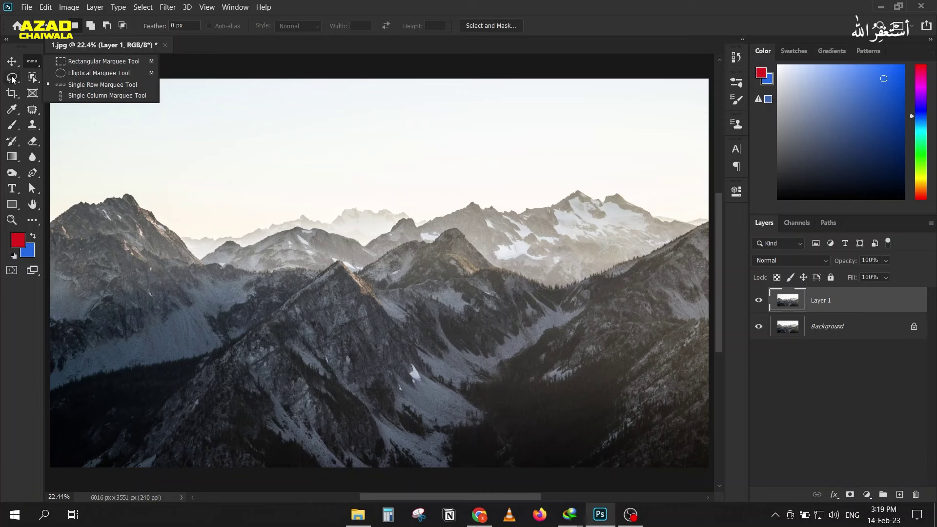
Trace freehand Lasso selections along the ridge into the sky, clearing each, then list the lasso variants.
{"action": "left_click", "coordinate": [12, 77]}
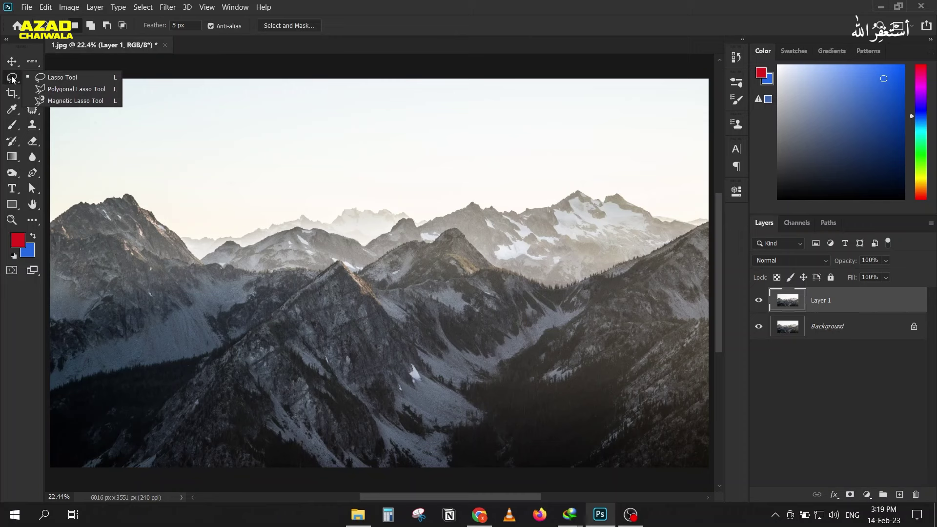
{"action": "left_click", "coordinate": [39, 78]}
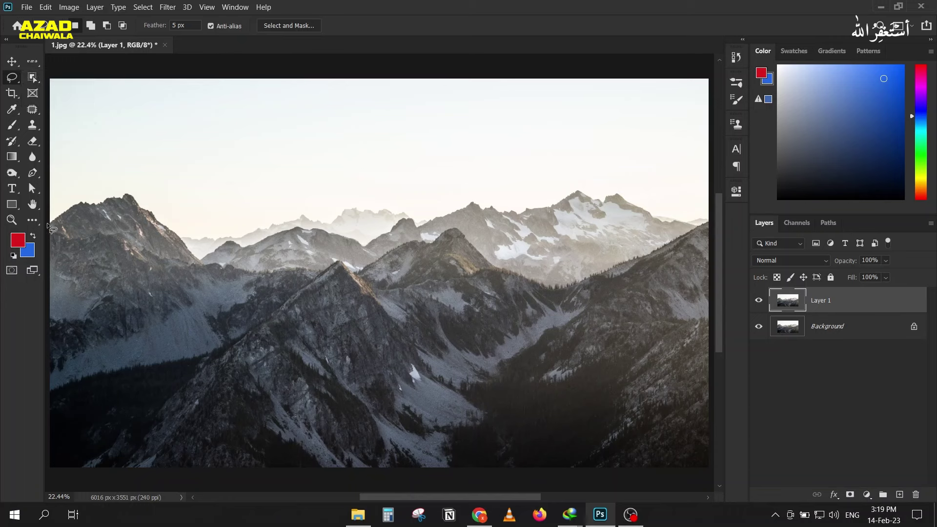
{"action": "mouse_move", "coordinate": [48, 224]}
{"action": "left_mouse_down"}
{"action": "mouse_move", "coordinate": [79, 200]}
{"action": "mouse_move", "coordinate": [116, 192]}
{"action": "mouse_move", "coordinate": [216, 209]}
{"action": "mouse_move", "coordinate": [258, 192]}
{"action": "mouse_move", "coordinate": [259, 163]}
{"action": "mouse_move", "coordinate": [208, 113]}
{"action": "left_mouse_up"}
{"action": "left_click", "coordinate": [138, 151]}
{"action": "left_click_drag", "start_coordinate": [63, 214], "coordinate": [121, 193]}
{"action": "mouse_move", "coordinate": [188, 217]}
{"action": "left_mouse_down"}
{"action": "mouse_move", "coordinate": [55, 199]}
{"action": "mouse_move", "coordinate": [50, 225]}
{"action": "left_mouse_up"}
{"action": "key", "text": "ctrl+d"}
{"action": "right_click", "coordinate": [11, 78]}
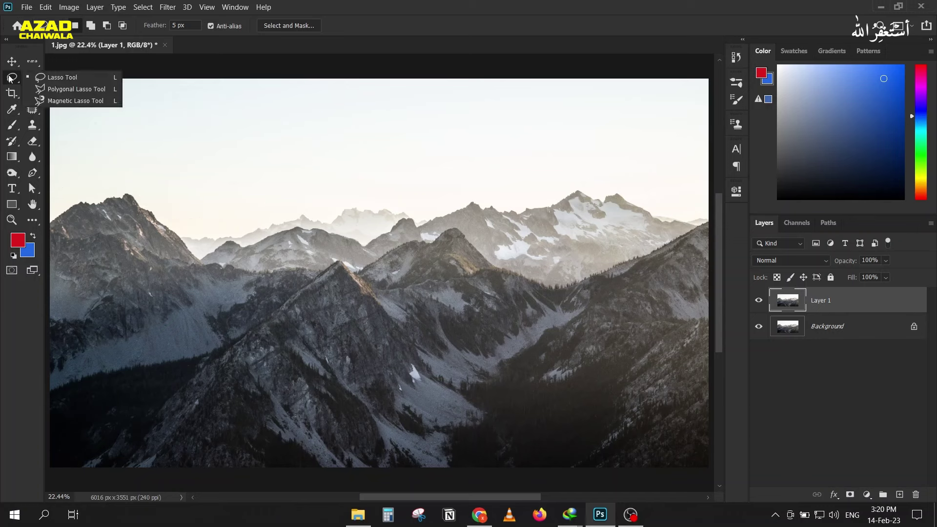
Close a five-corner Polygonal Lasso selection in the upper sky.
{"action": "left_click", "coordinate": [73, 89]}
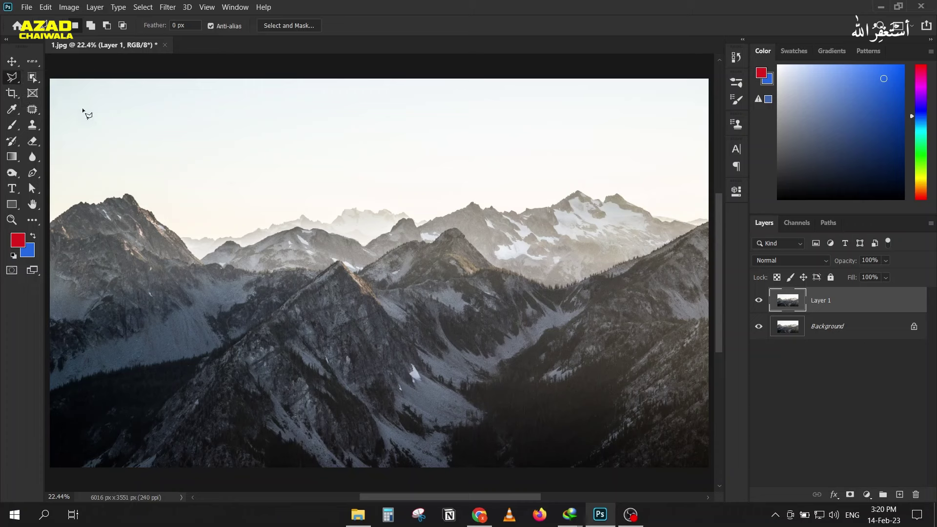
{"action": "left_click", "coordinate": [149, 109]}
{"action": "left_click", "coordinate": [335, 157]}
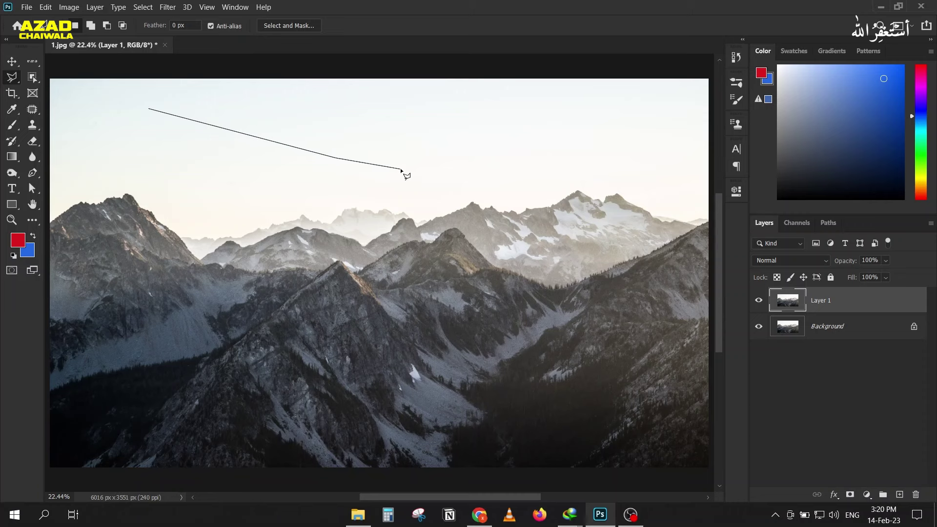
{"action": "left_click", "coordinate": [462, 185]}
{"action": "left_click", "coordinate": [451, 141]}
{"action": "left_click", "coordinate": [361, 109]}
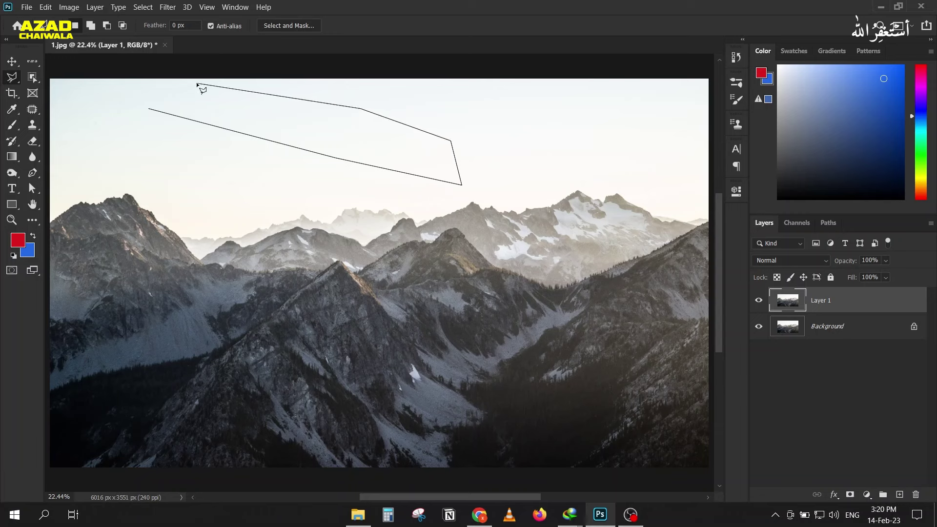
{"action": "left_click", "coordinate": [151, 110]}
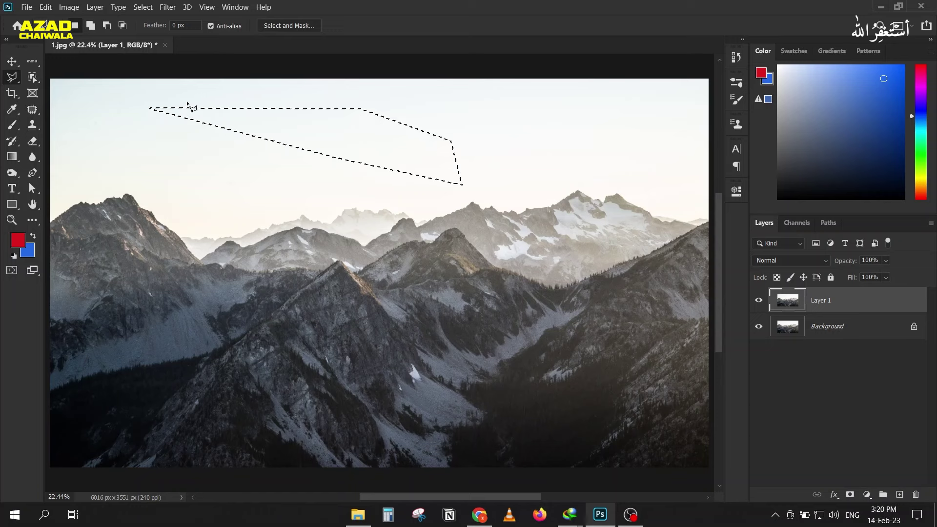
Close a second five-corner polygon selection in the sky, then deselect.
{"action": "left_click", "coordinate": [113, 155]}
{"action": "left_click", "coordinate": [224, 191]}
{"action": "left_click", "coordinate": [347, 162]}
{"action": "left_click", "coordinate": [354, 89]}
{"action": "left_click", "coordinate": [251, 91]}
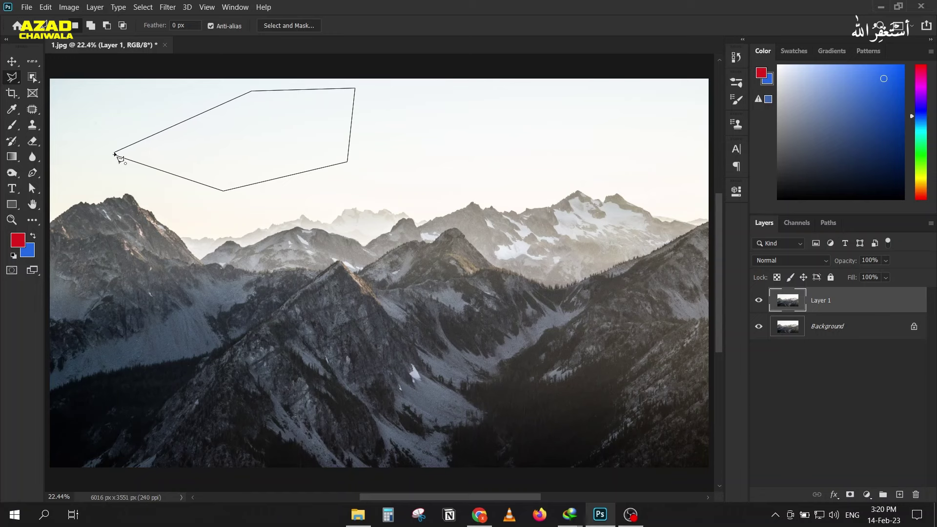
{"action": "left_click", "coordinate": [114, 155]}
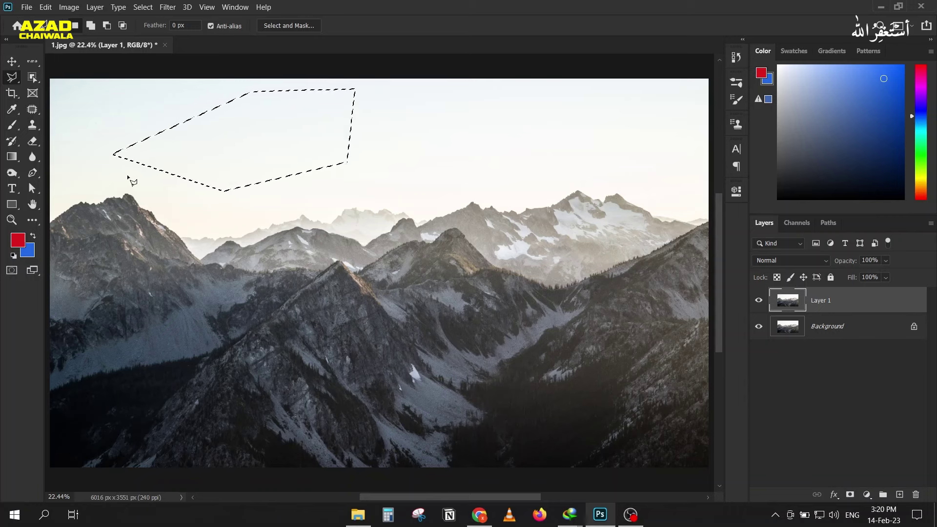
{"action": "key", "text": "ctrl+d"}
Zoom in on the left peak and trace a freehand Lasso selection along the ridge through the sky.
{"action": "scroll", "coordinate": [166, 229], "scroll_direction": "up", "scroll_amount": 1}
{"action": "scroll", "coordinate": [165, 229], "scroll_direction": "up", "scroll_amount": 10}
{"action": "scroll", "coordinate": [128, 193], "scroll_direction": "up", "scroll_amount": 8}
{"action": "scroll", "coordinate": [147, 161], "scroll_direction": "up", "scroll_amount": 10}
{"action": "scroll", "coordinate": [105, 154], "scroll_direction": "up", "scroll_amount": 7}
{"action": "scroll", "coordinate": [105, 154], "scroll_direction": "up", "scroll_amount": 6}
{"action": "scroll", "coordinate": [168, 141], "scroll_direction": "up", "scroll_amount": 5}
{"action": "left_click_drag", "start_coordinate": [224, 117], "coordinate": [150, 184]}
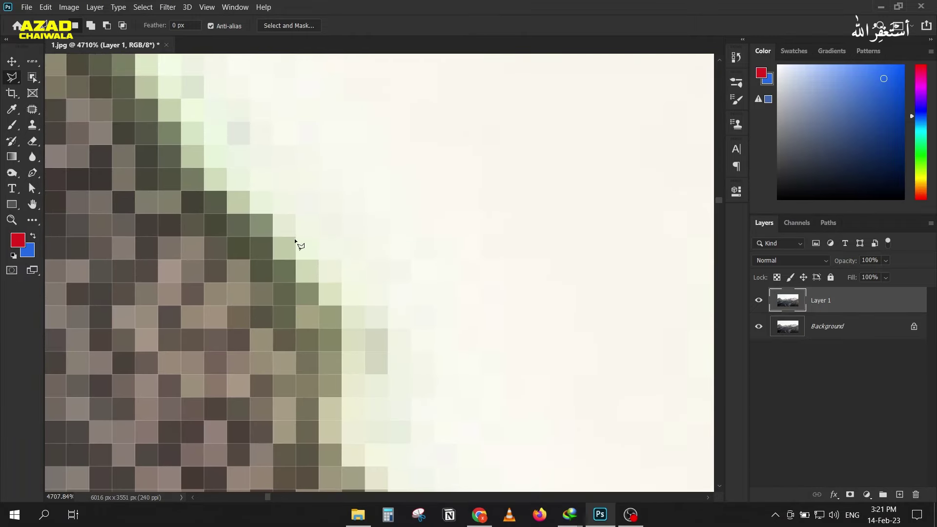
{"action": "scroll", "coordinate": [124, 83], "scroll_direction": "down", "scroll_amount": 5}
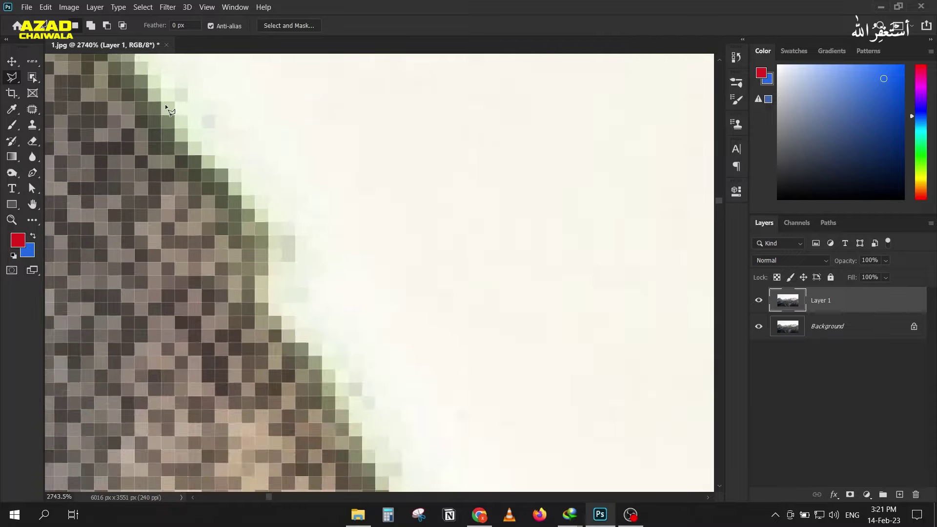
{"action": "scroll", "coordinate": [165, 104], "scroll_direction": "down", "scroll_amount": 5}
{"action": "scroll", "coordinate": [165, 104], "scroll_direction": "down", "scroll_amount": 4}
{"action": "left_click_drag", "start_coordinate": [287, 284], "coordinate": [282, 284]}
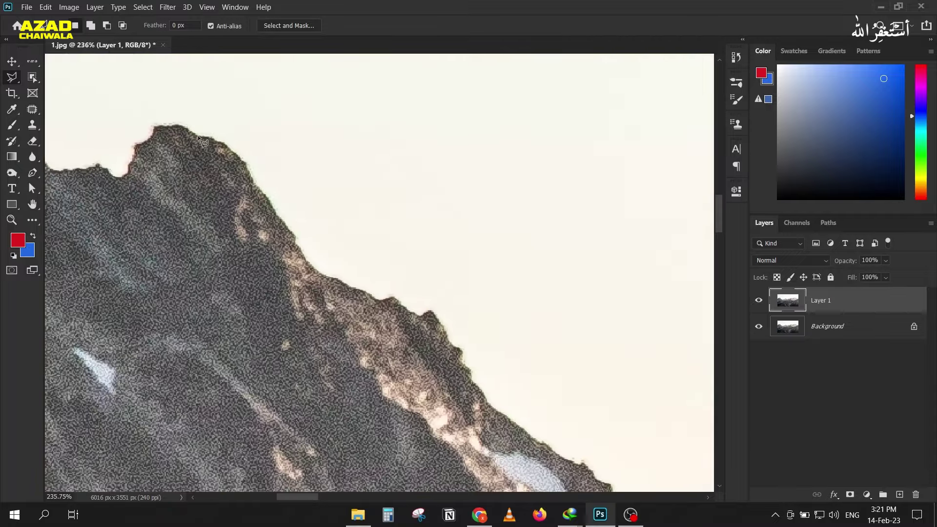
{"action": "right_click", "coordinate": [7, 84]}
{"action": "left_click", "coordinate": [48, 93]}
{"action": "right_click", "coordinate": [14, 78]}
{"action": "left_click", "coordinate": [48, 78]}
{"action": "left_click_drag", "start_coordinate": [233, 148], "coordinate": [284, 229]}
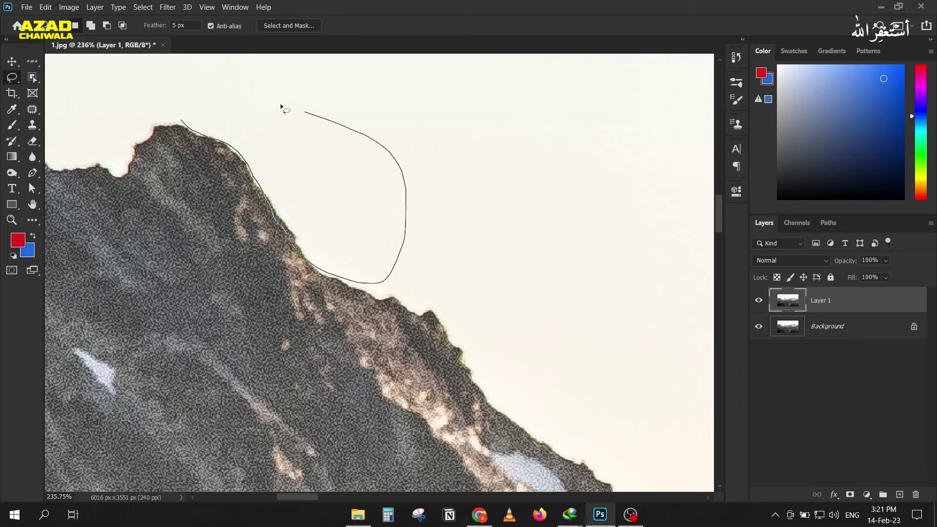
{"action": "left_click_drag", "start_coordinate": [389, 276], "coordinate": [183, 122]}
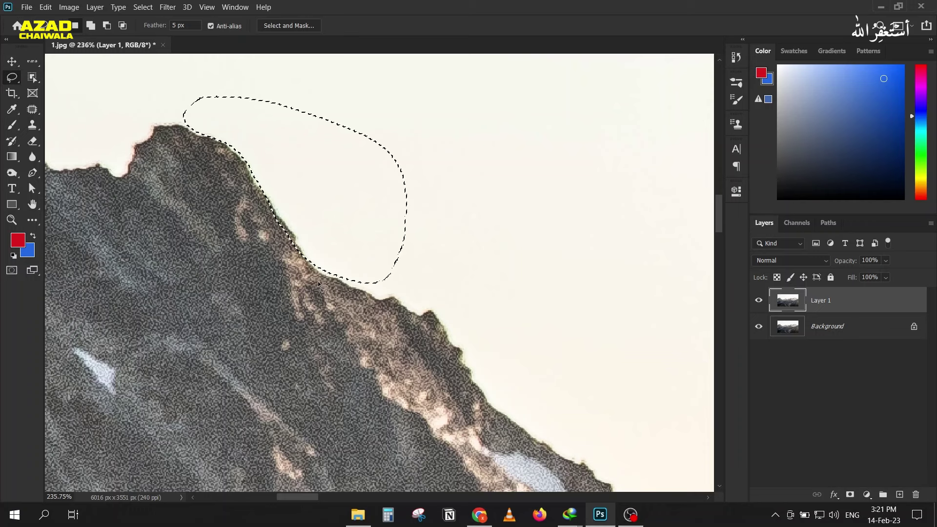
Zoom in with Alt held for subtracting, zoom back out, and deselect the ridge selection.
{"action": "scroll", "coordinate": [303, 215], "scroll_direction": "up", "scroll_amount": 3}
{"action": "scroll", "coordinate": [266, 198], "scroll_direction": "up", "scroll_amount": 2}
{"action": "scroll", "coordinate": [265, 198], "scroll_direction": "up", "scroll_amount": 2}
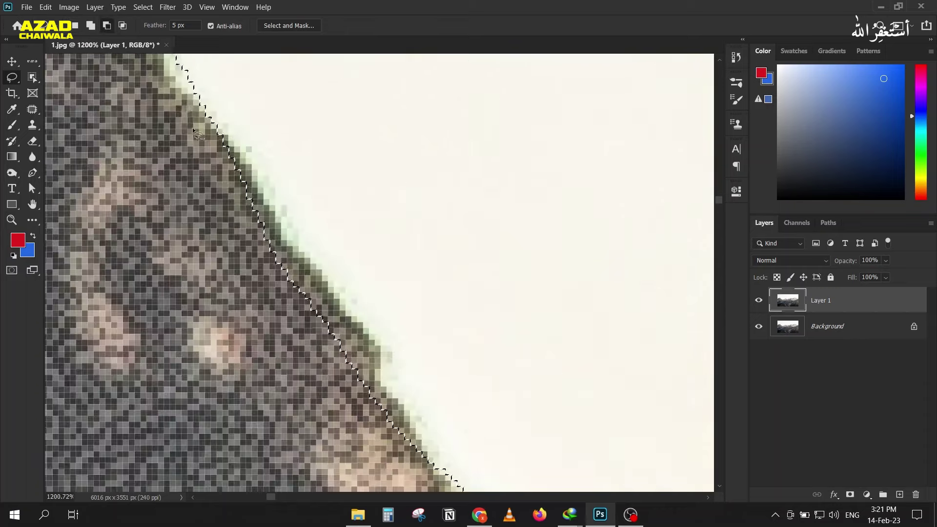
{"action": "scroll", "coordinate": [182, 104], "scroll_direction": "up", "scroll_amount": 2}
{"action": "scroll", "coordinate": [220, 98], "scroll_direction": "up", "scroll_amount": 2}
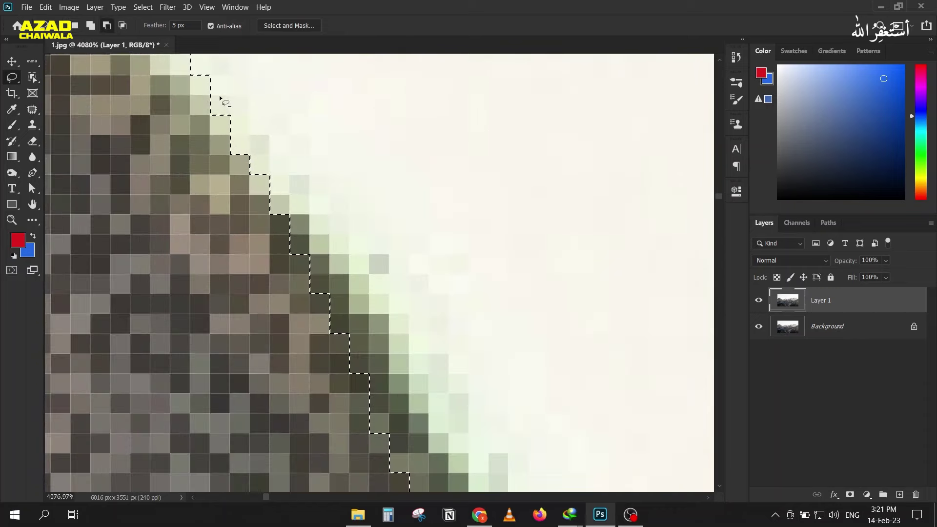
{"action": "scroll", "coordinate": [220, 97], "scroll_direction": "up", "scroll_amount": 1}
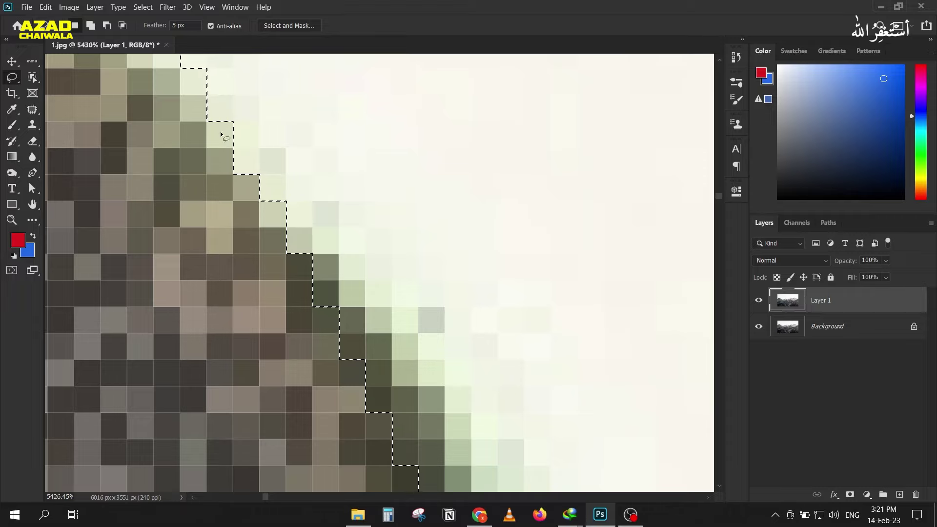
{"action": "key", "text": "alt"}
{"action": "scroll", "coordinate": [279, 160], "scroll_direction": "down", "scroll_amount": 5}
{"action": "scroll", "coordinate": [264, 146], "scroll_direction": "down", "scroll_amount": 2}
{"action": "scroll", "coordinate": [244, 134], "scroll_direction": "down", "scroll_amount": 2}
{"action": "scroll", "coordinate": [235, 128], "scroll_direction": "down", "scroll_amount": 2}
{"action": "scroll", "coordinate": [236, 128], "scroll_direction": "down", "scroll_amount": 5}
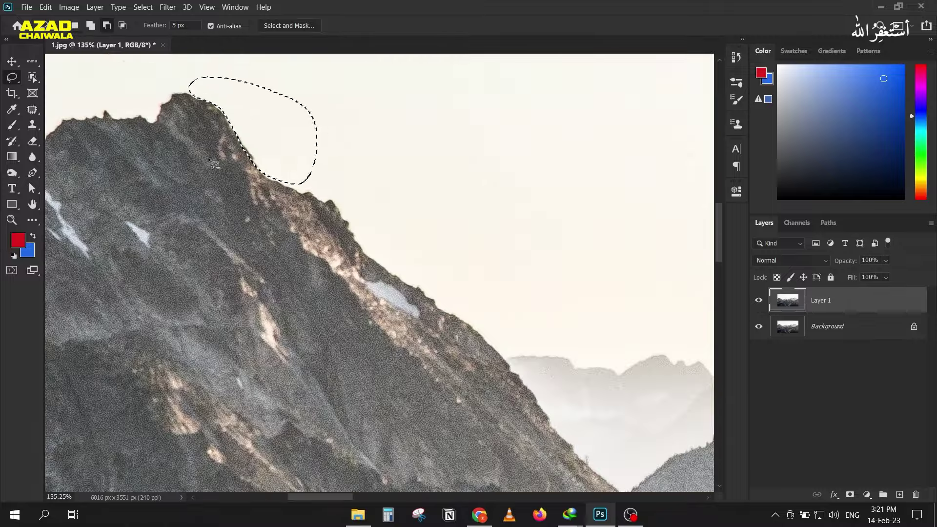
{"action": "left_click_drag", "start_coordinate": [216, 156], "coordinate": [250, 157]}
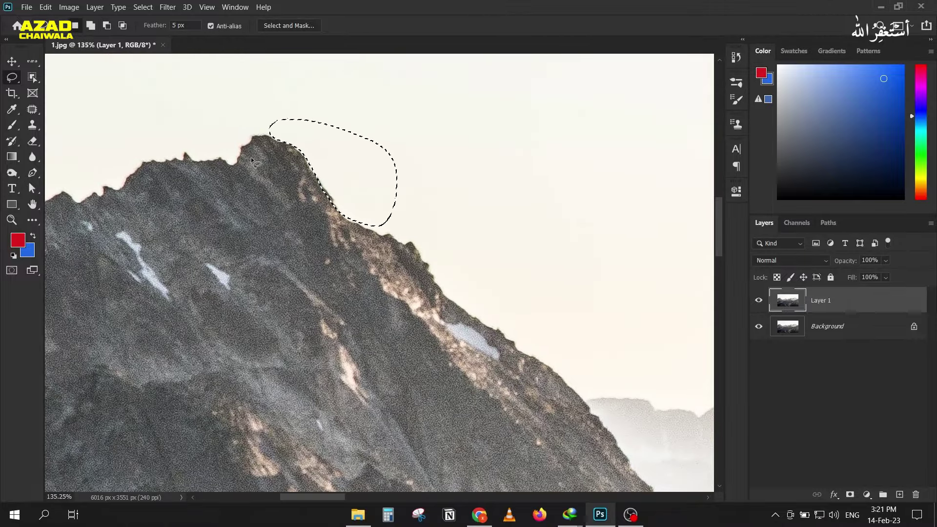
{"action": "key", "text": "ctrl+d"}
Trace the left peak's rock ridge with the Magnetic Lasso, deleting stray anchors and closing the path.
{"action": "right_click", "coordinate": [13, 79]}
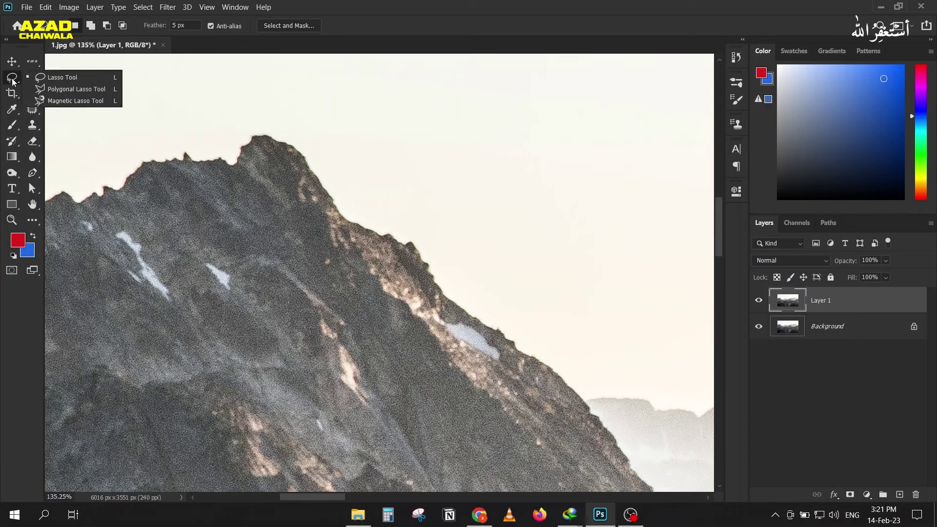
{"action": "left_click", "coordinate": [56, 102]}
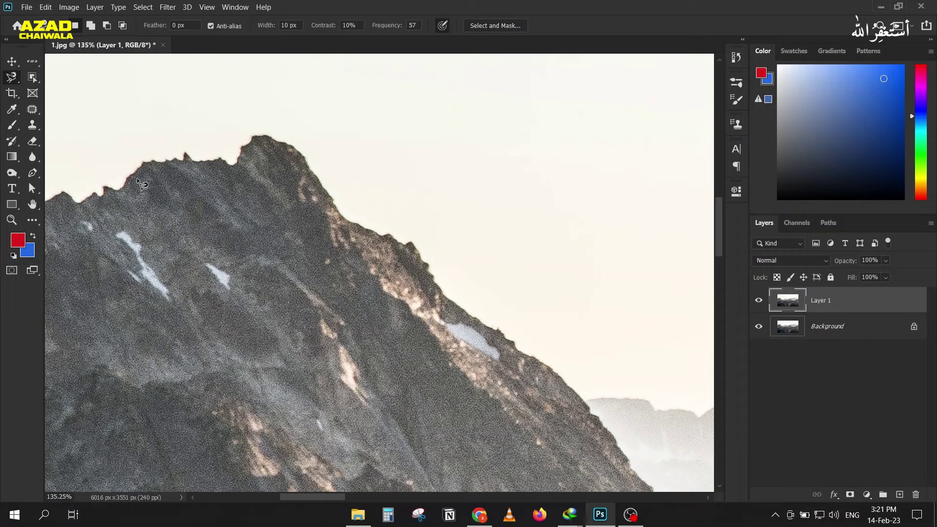
{"action": "scroll", "coordinate": [132, 244], "scroll_direction": "left", "scroll_amount": 5}
{"action": "scroll", "coordinate": [122, 306], "scroll_direction": "up", "scroll_amount": 4}
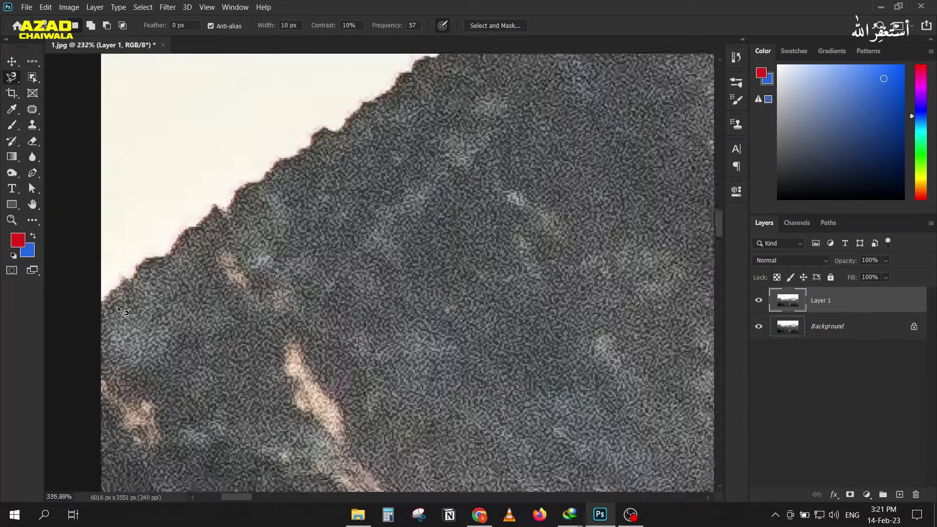
{"action": "scroll", "coordinate": [105, 337], "scroll_direction": "down", "scroll_amount": 1}
{"action": "scroll", "coordinate": [104, 337], "scroll_direction": "up", "scroll_amount": 1}
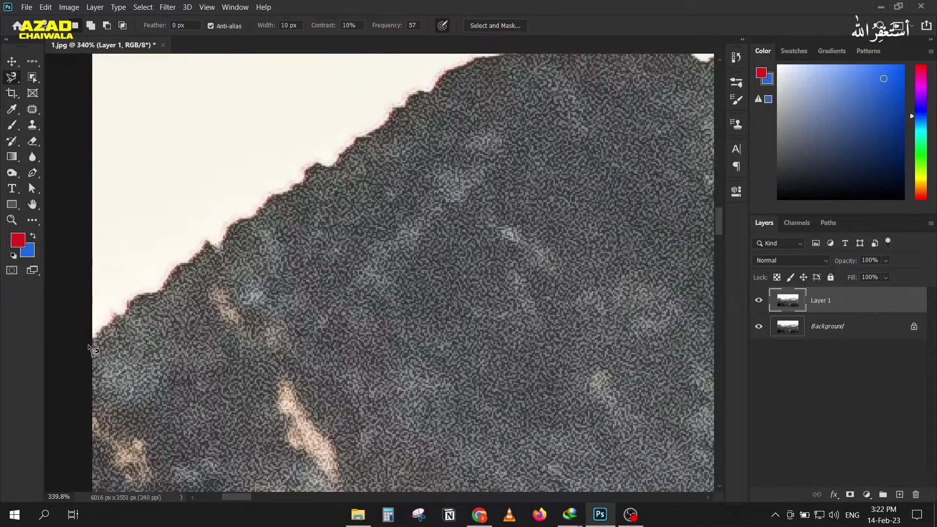
{"action": "scroll", "coordinate": [93, 348], "scroll_direction": "up", "scroll_amount": 2}
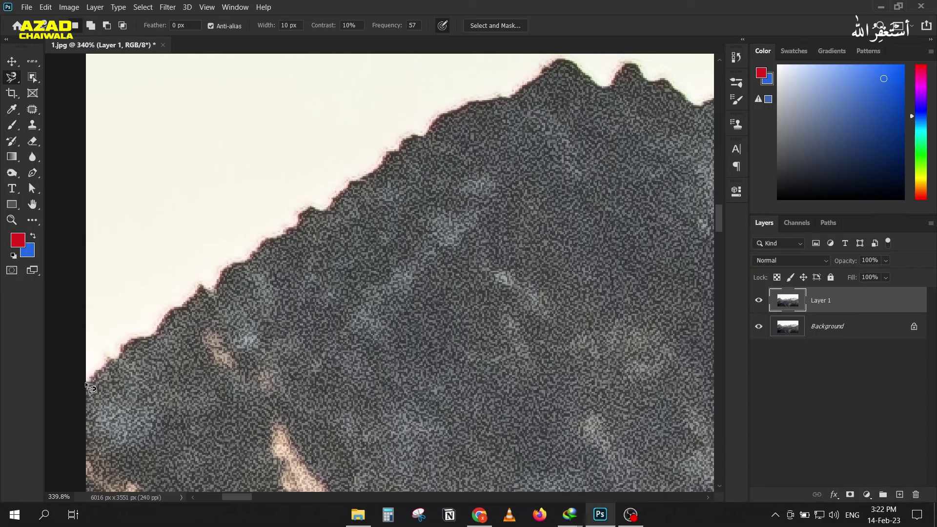
{"action": "left_click", "coordinate": [87, 383]}
{"action": "left_click", "coordinate": [155, 334]}
{"action": "left_click", "coordinate": [200, 284]}
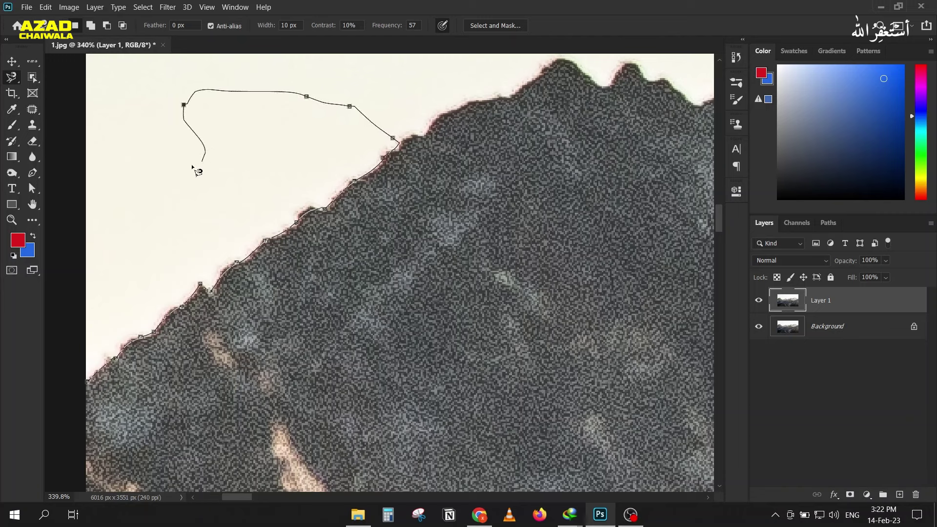
{"action": "key", "text": "BackSpace"}
{"action": "key", "text": "BackSpace"}
{"action": "key", "text": "BackSpace"}
{"action": "key", "text": "BackSpace"}
{"action": "key", "text": "BackSpace"}
{"action": "key", "text": "BackSpace"}
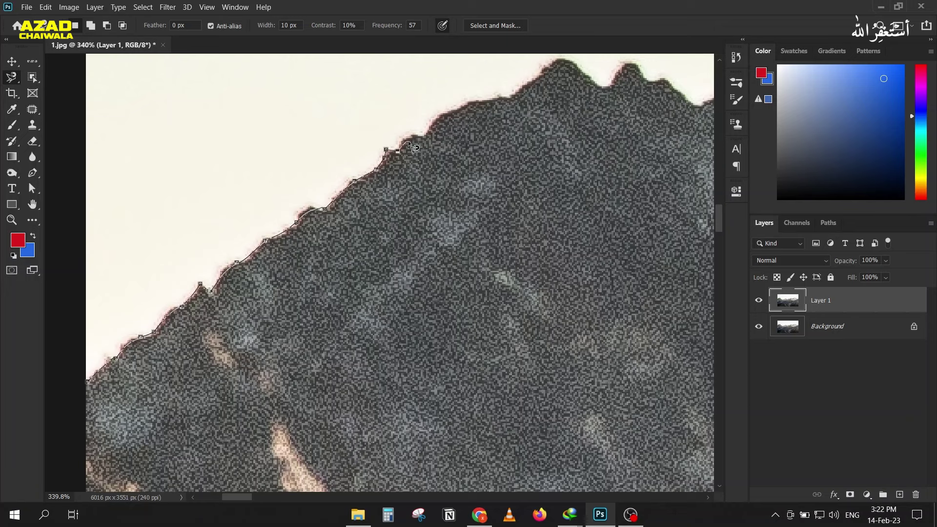
{"action": "left_click", "coordinate": [89, 384]}
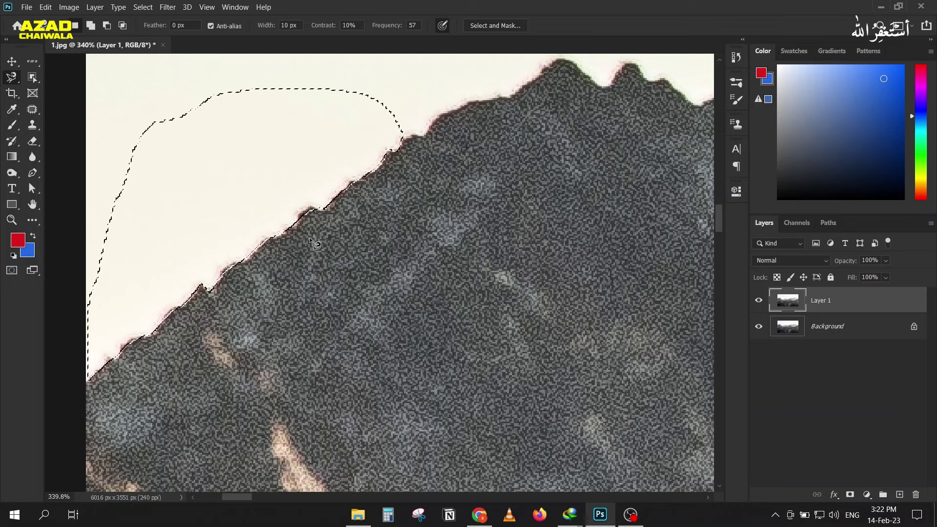
Zoom back out to view the whole photo.
{"action": "scroll", "coordinate": [281, 176], "scroll_direction": "down", "scroll_amount": 3}
{"action": "scroll", "coordinate": [282, 176], "scroll_direction": "down", "scroll_amount": 3}
{"action": "scroll", "coordinate": [282, 176], "scroll_direction": "down", "scroll_amount": 3}
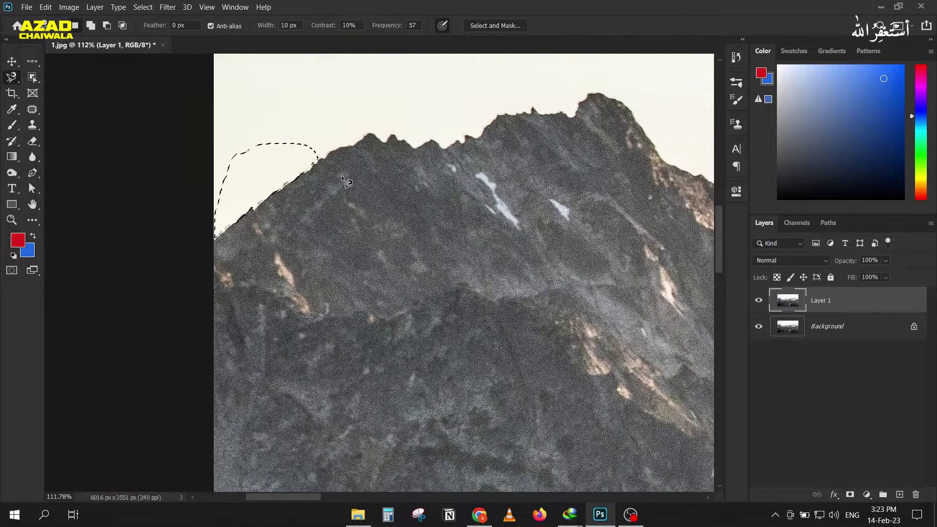
{"action": "scroll", "coordinate": [342, 175], "scroll_direction": "down", "scroll_amount": 2}
{"action": "scroll", "coordinate": [342, 177], "scroll_direction": "down", "scroll_amount": 2}
{"action": "scroll", "coordinate": [341, 178], "scroll_direction": "down", "scroll_amount": 1}
{"action": "scroll", "coordinate": [313, 205], "scroll_direction": "down", "scroll_amount": 1}
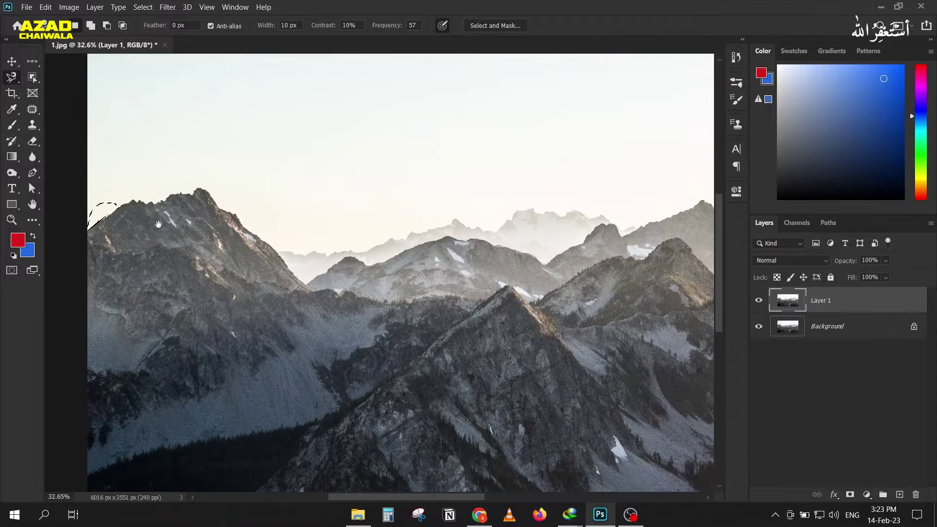
{"action": "scroll", "coordinate": [273, 239], "scroll_direction": "down", "scroll_amount": 1}
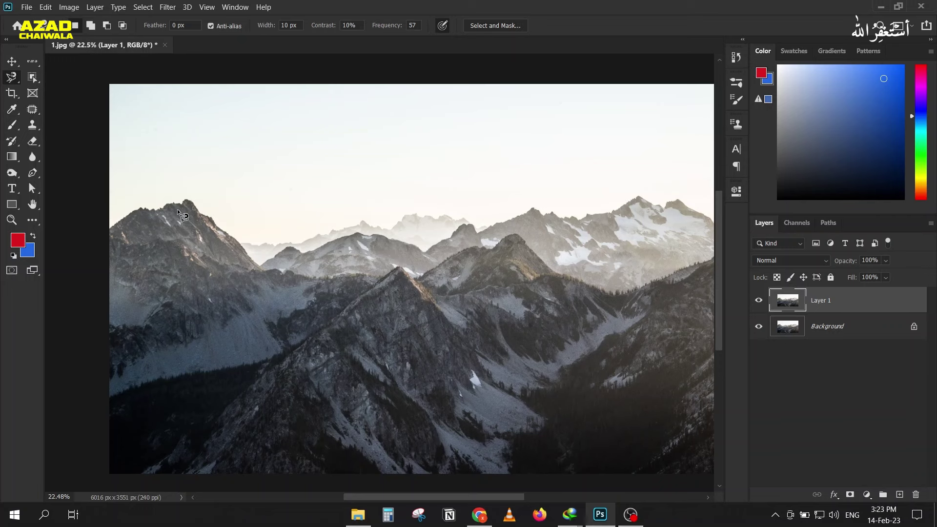
{"action": "scroll", "coordinate": [178, 210], "scroll_direction": "down", "scroll_amount": 1}
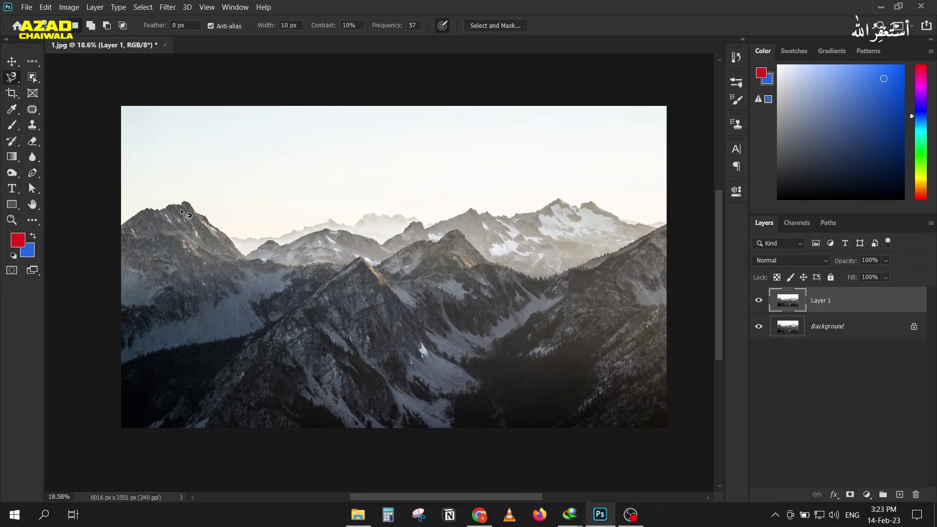
{"action": "left_click", "coordinate": [33, 78]}
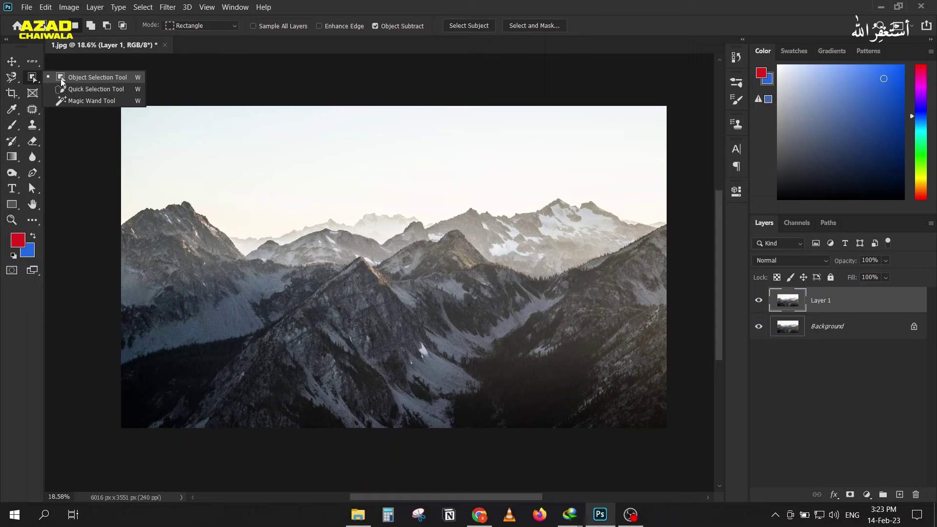
Select the whole mountain range with the Object Selection Tool in Rectangle mode over the entire photo.
{"action": "left_click", "coordinate": [62, 81]}
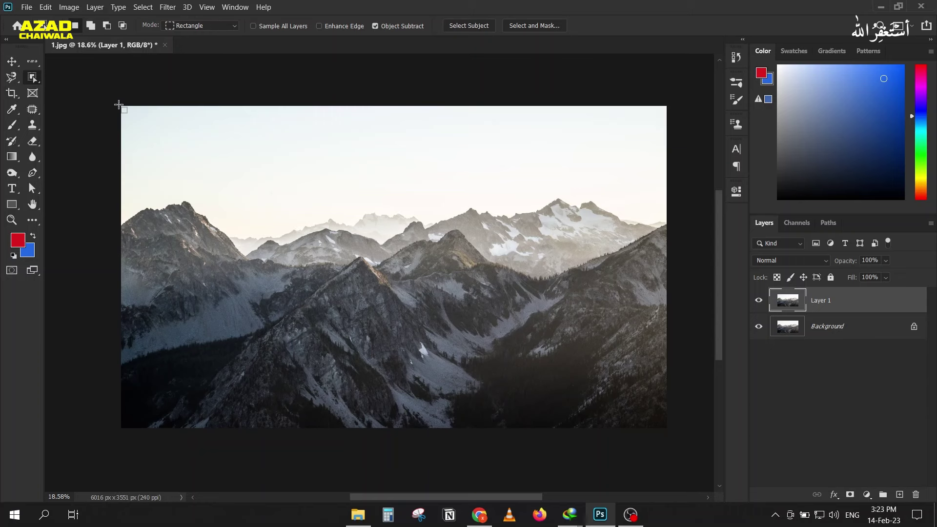
{"action": "left_click", "coordinate": [181, 25]}
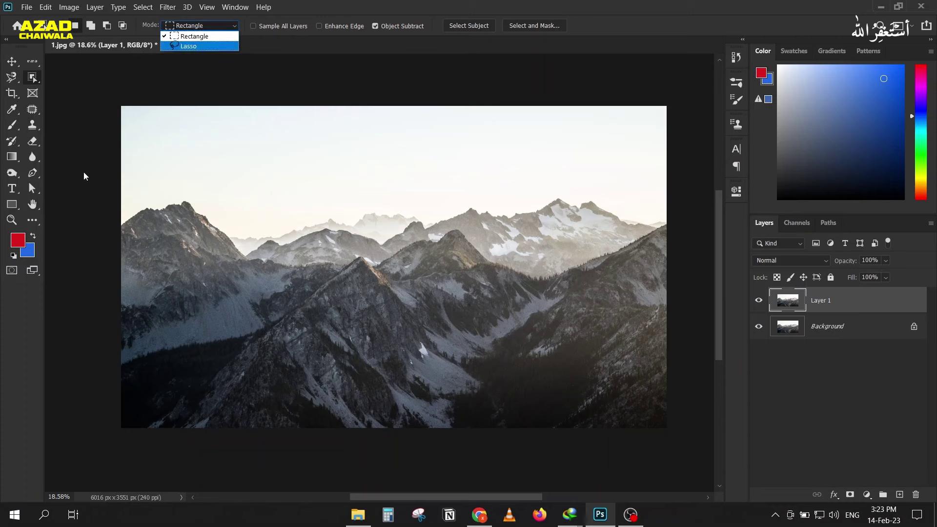
{"action": "left_click", "coordinate": [188, 35]}
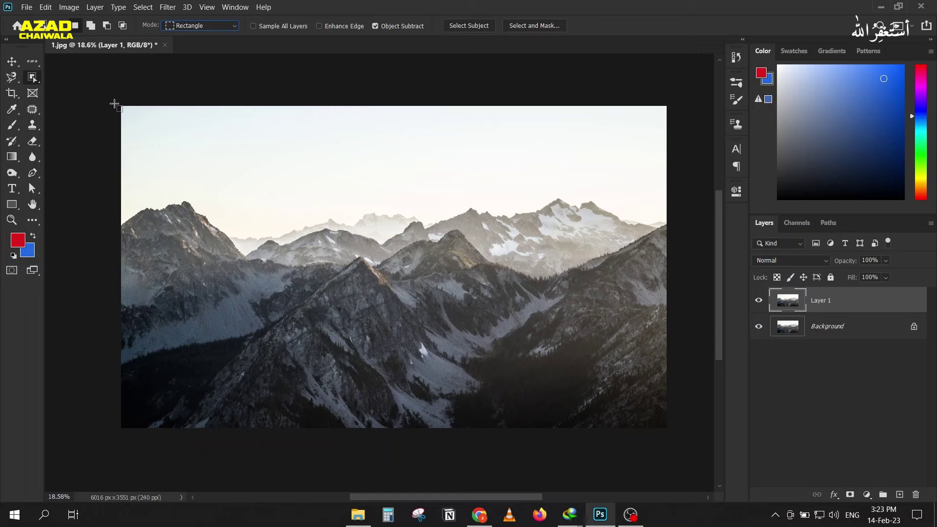
{"action": "left_click_drag", "start_coordinate": [118, 104], "coordinate": [669, 431]}
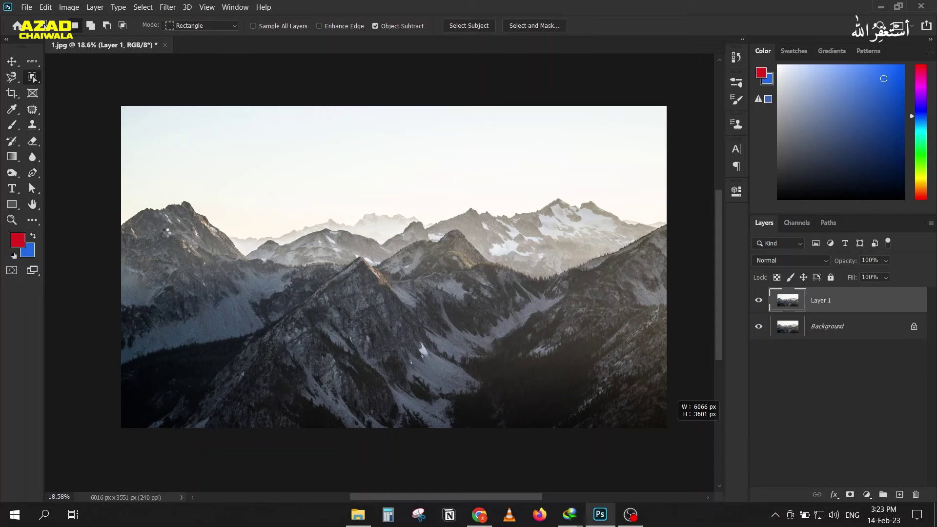
{"action": "left_click_drag", "start_coordinate": [150, 239], "coordinate": [147, 241]}
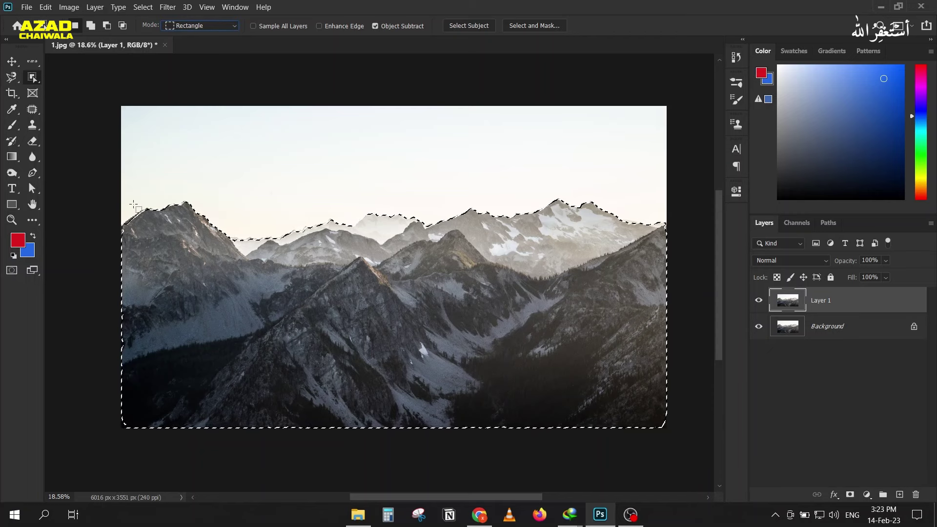
Inspect the selection edges along the ridge with Alt held, then deselect and list the selection variants.
{"action": "key", "text": "alt"}
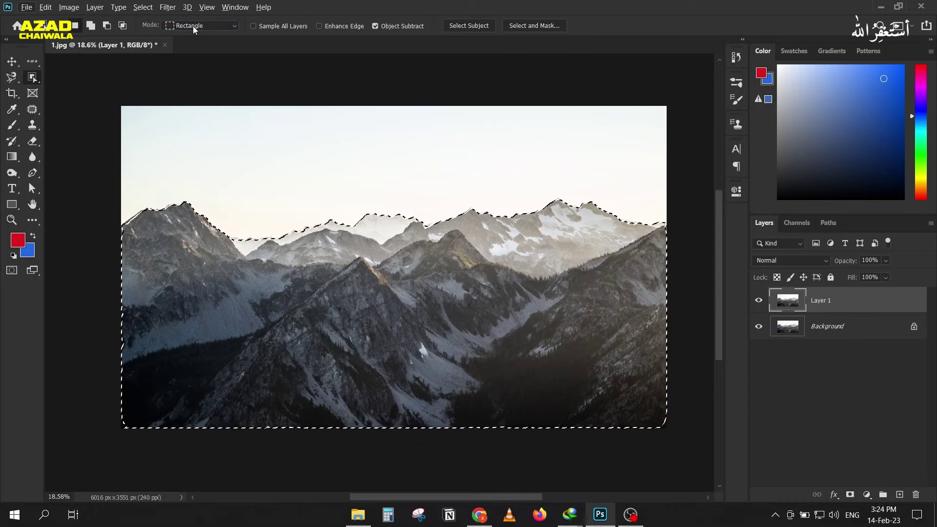
{"action": "scroll", "coordinate": [141, 215], "scroll_direction": "up", "scroll_amount": 3}
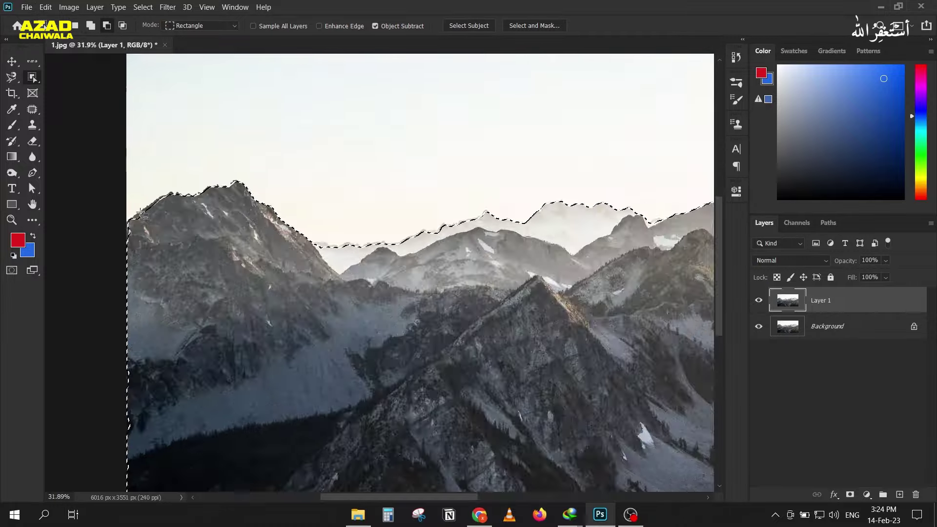
{"action": "scroll", "coordinate": [132, 210], "scroll_direction": "up", "scroll_amount": 3}
{"action": "scroll", "coordinate": [119, 236], "scroll_direction": "up", "scroll_amount": 2}
{"action": "scroll", "coordinate": [118, 236], "scroll_direction": "down", "scroll_amount": 3}
{"action": "scroll", "coordinate": [107, 263], "scroll_direction": "up", "scroll_amount": 1}
{"action": "scroll", "coordinate": [98, 281], "scroll_direction": "up", "scroll_amount": 2}
{"action": "scroll", "coordinate": [99, 283], "scroll_direction": "down", "scroll_amount": 2}
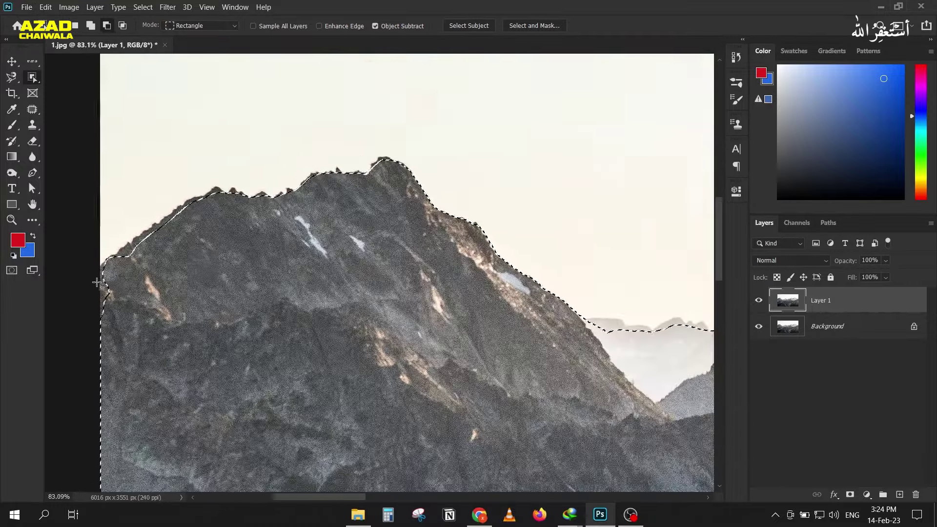
{"action": "left_click_drag", "start_coordinate": [388, 216], "coordinate": [161, 201]}
{"action": "left_click_drag", "start_coordinate": [508, 218], "coordinate": [223, 257]}
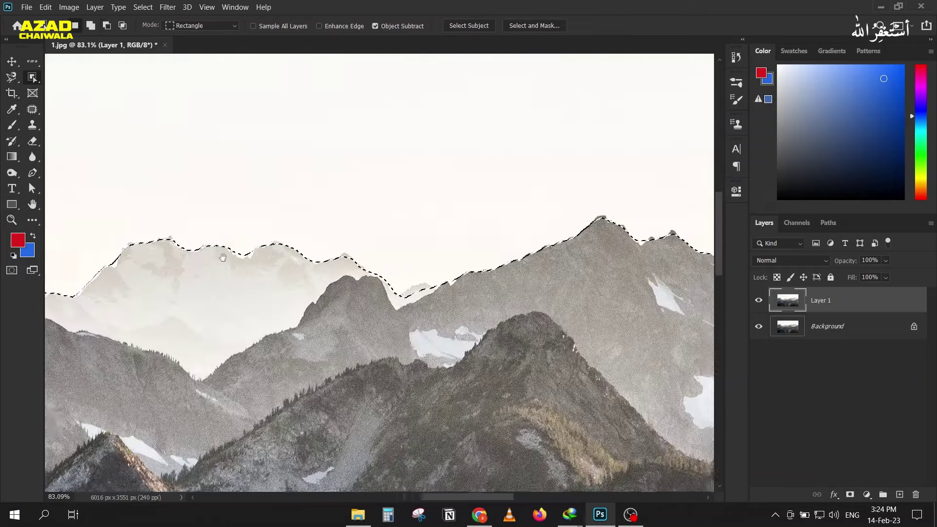
{"action": "scroll", "coordinate": [366, 222], "scroll_direction": "down", "scroll_amount": 5}
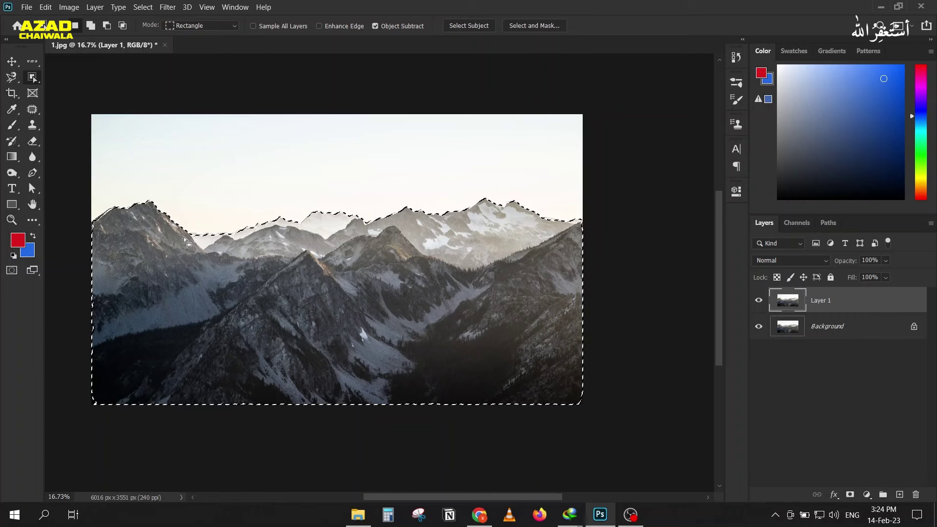
{"action": "scroll", "coordinate": [126, 201], "scroll_direction": "up", "scroll_amount": 2}
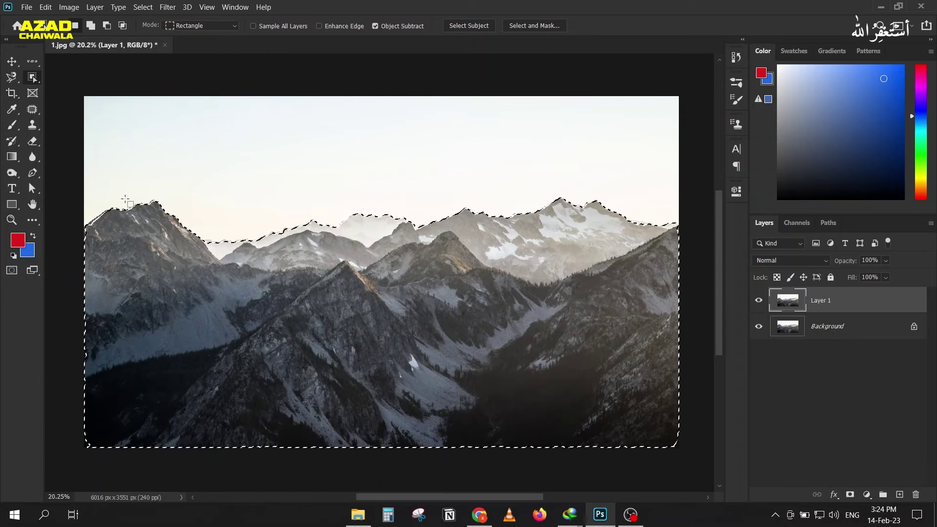
{"action": "key", "text": "ctrl+d"}
{"action": "right_click", "coordinate": [33, 80]}
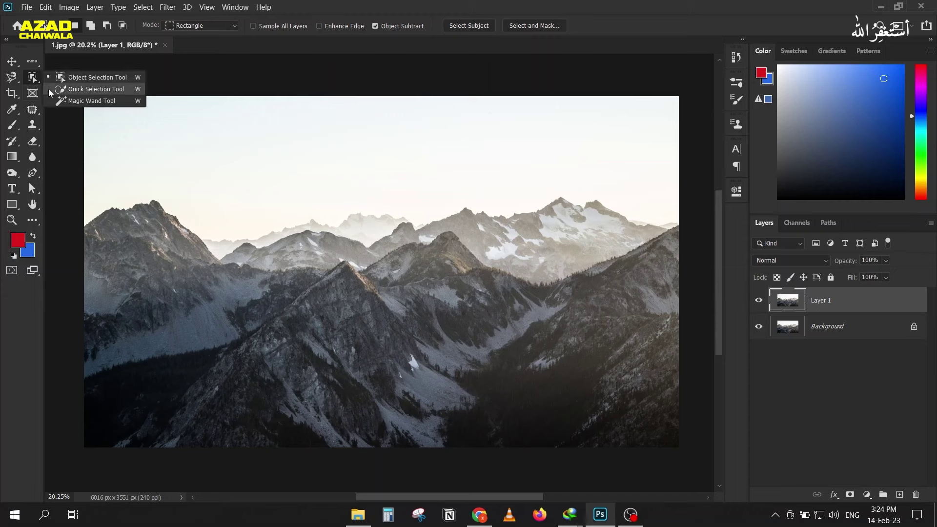
{"action": "left_click", "coordinate": [49, 89]}
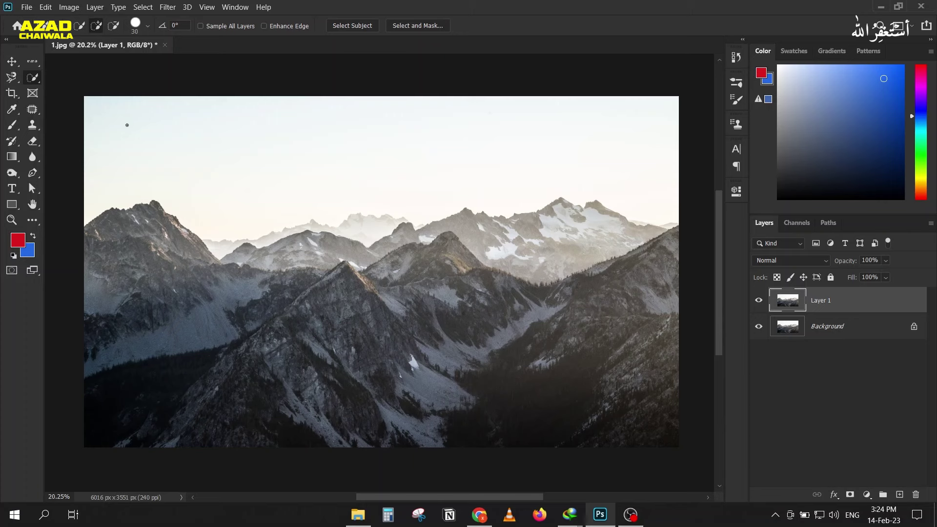
{"action": "key", "text": "bracketright"}
{"action": "key", "text": "bracketright"}
{"action": "key", "text": "bracketright"}
{"action": "key", "text": "bracketright"}
{"action": "key", "text": "bracketright"}
{"action": "key", "text": "bracketleft"}
{"action": "left_click_drag", "start_coordinate": [127, 125], "coordinate": [427, 135]}
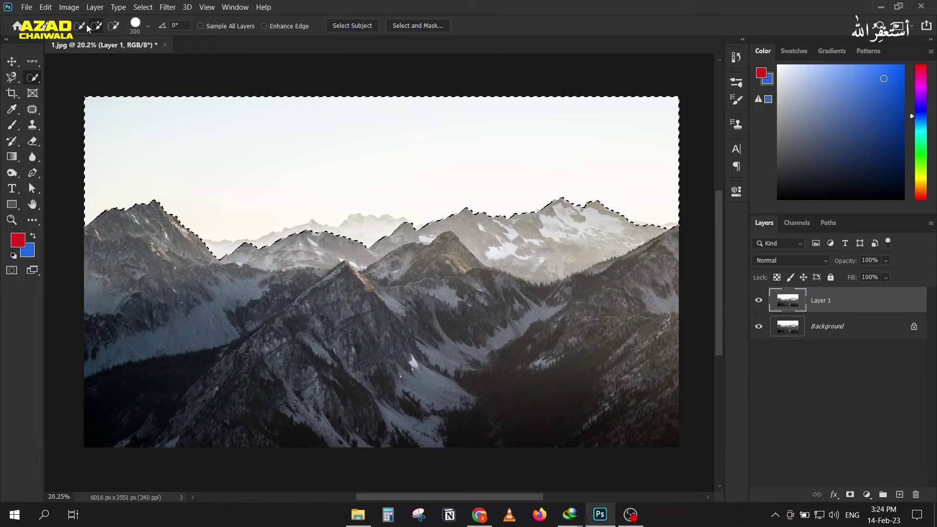
{"action": "left_click_drag", "start_coordinate": [148, 205], "coordinate": [160, 307]}
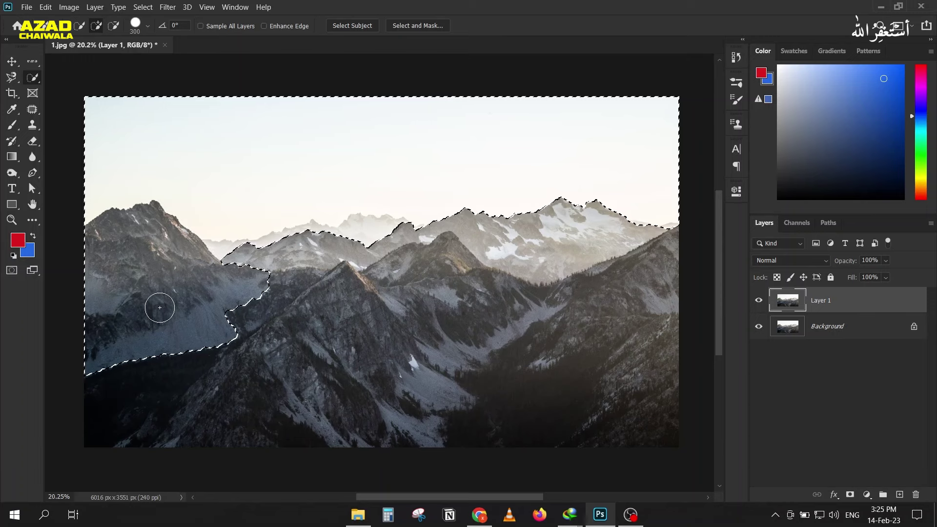
{"action": "key", "text": "ctrl+z"}
{"action": "left_click", "coordinate": [114, 25]}
{"action": "left_click", "coordinate": [231, 201]}
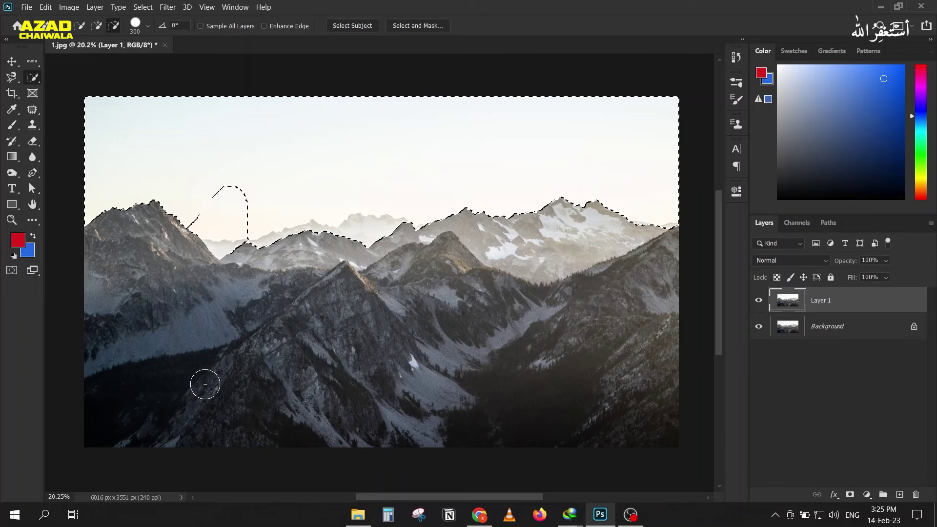
{"action": "key", "text": "ctrl+z"}
{"action": "left_click", "coordinate": [79, 26]}
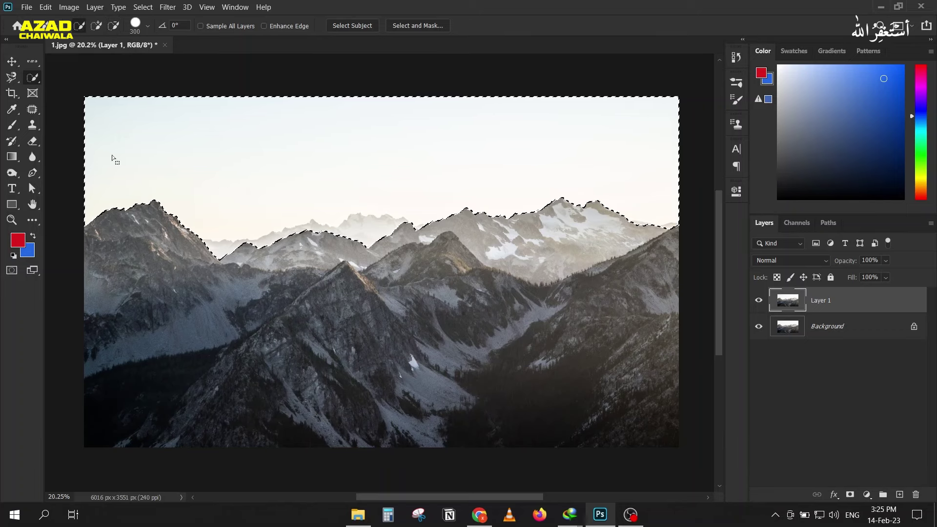
Select the sky near the ridge with a zoomed-in Magic Wand click.
{"action": "key", "text": "ctrl+d"}
{"action": "right_click", "coordinate": [35, 77]}
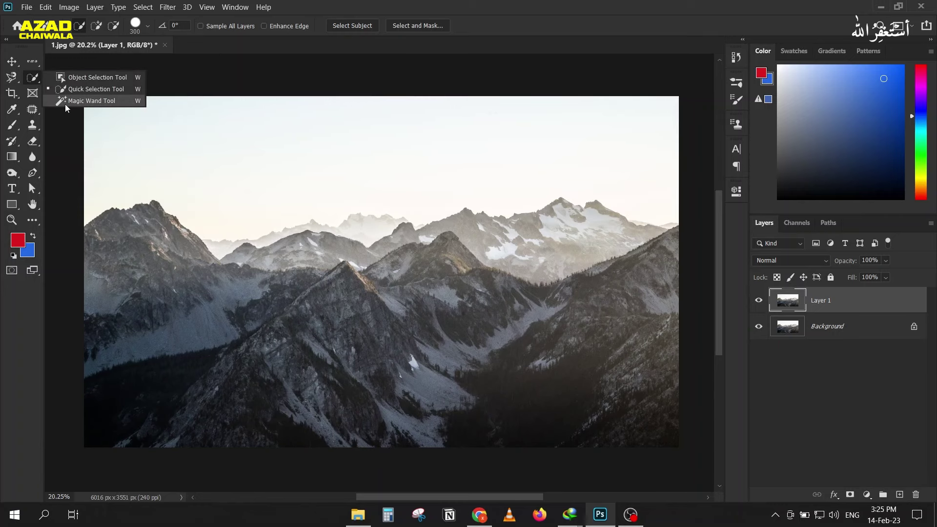
{"action": "left_click", "coordinate": [81, 101]}
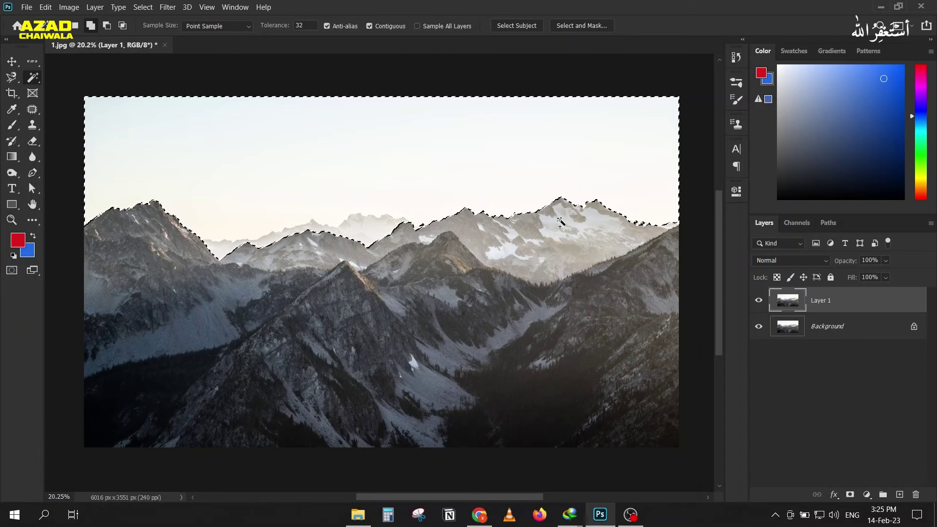
{"action": "scroll", "coordinate": [490, 199], "scroll_direction": "up", "scroll_amount": 2}
{"action": "scroll", "coordinate": [490, 199], "scroll_direction": "up", "scroll_amount": 2}
{"action": "scroll", "coordinate": [489, 199], "scroll_direction": "up", "scroll_amount": 2}
{"action": "scroll", "coordinate": [490, 199], "scroll_direction": "up", "scroll_amount": 2}
{"action": "left_click", "coordinate": [482, 205]}
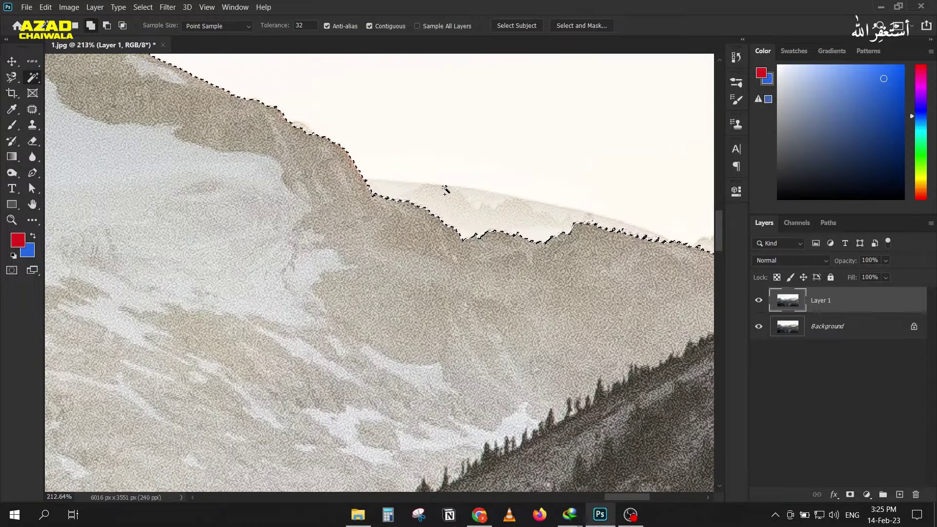
Check the sky selection's edges along the ridge, zoom out, deselect, and list the selection tools.
{"action": "scroll", "coordinate": [446, 187], "scroll_direction": "down", "scroll_amount": 2}
{"action": "left_click_drag", "start_coordinate": [499, 181], "coordinate": [334, 178]}
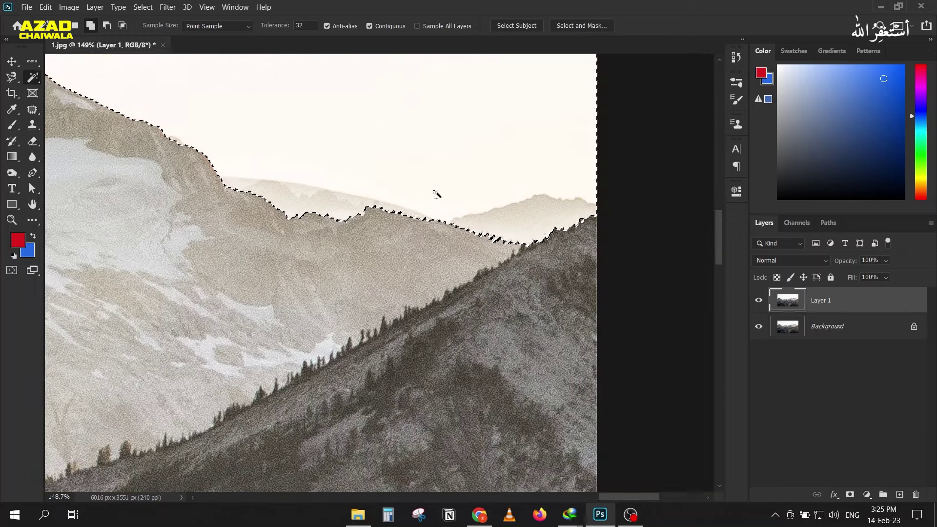
{"action": "scroll", "coordinate": [436, 193], "scroll_direction": "down", "scroll_amount": 3}
{"action": "scroll", "coordinate": [406, 180], "scroll_direction": "down", "scroll_amount": 2}
{"action": "left_click_drag", "start_coordinate": [482, 213], "coordinate": [236, 225]}
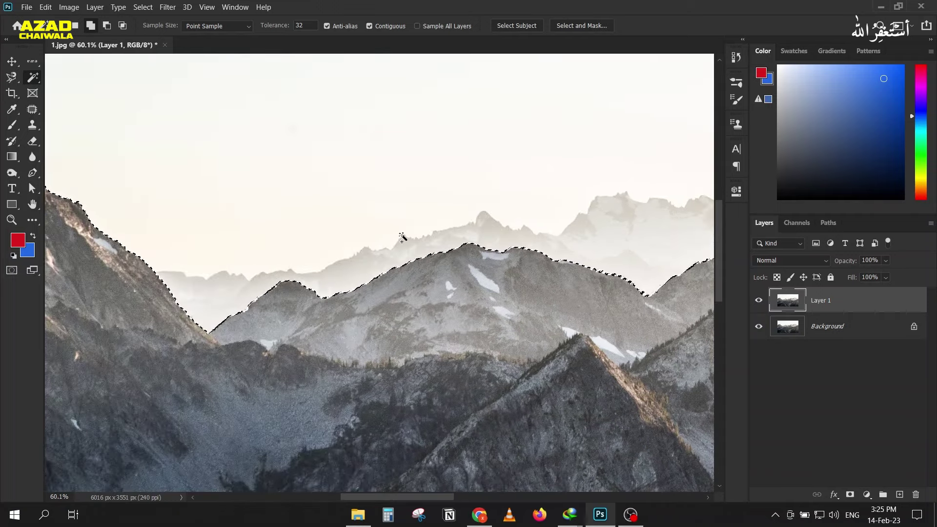
{"action": "scroll", "coordinate": [283, 243], "scroll_direction": "down", "scroll_amount": 4}
{"action": "scroll", "coordinate": [283, 242], "scroll_direction": "down", "scroll_amount": 3}
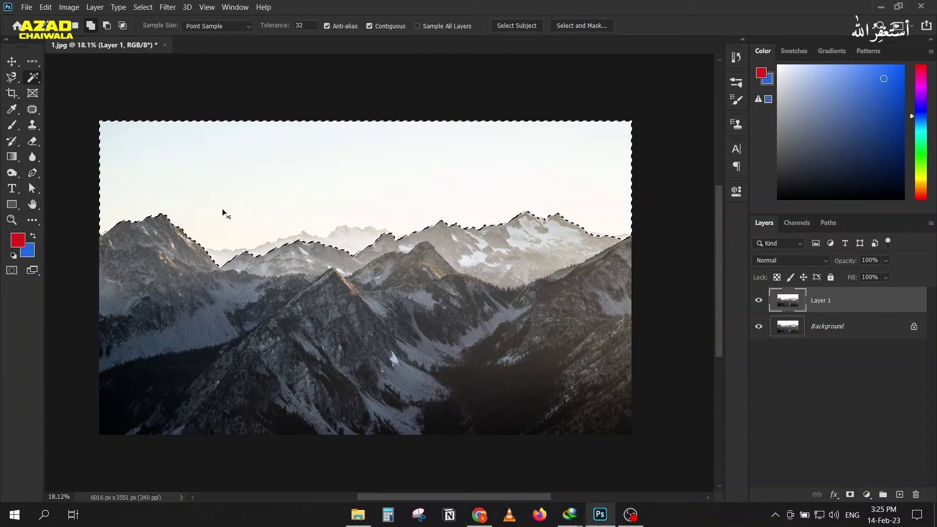
{"action": "key", "text": "ctrl+d"}
{"action": "right_click", "coordinate": [31, 84]}
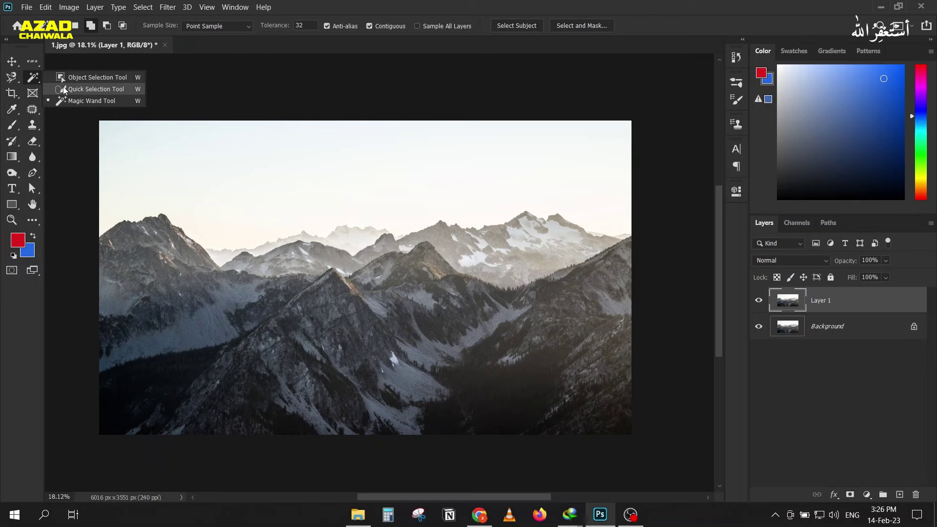
Select the whole sky above the mountain ridge with the Quick Selection Tool.
{"action": "left_click", "coordinate": [64, 90]}
{"action": "mouse_move", "coordinate": [111, 137]}
{"action": "left_mouse_down"}
{"action": "mouse_move", "coordinate": [345, 159]}
{"action": "mouse_move", "coordinate": [588, 200]}
{"action": "left_mouse_up"}
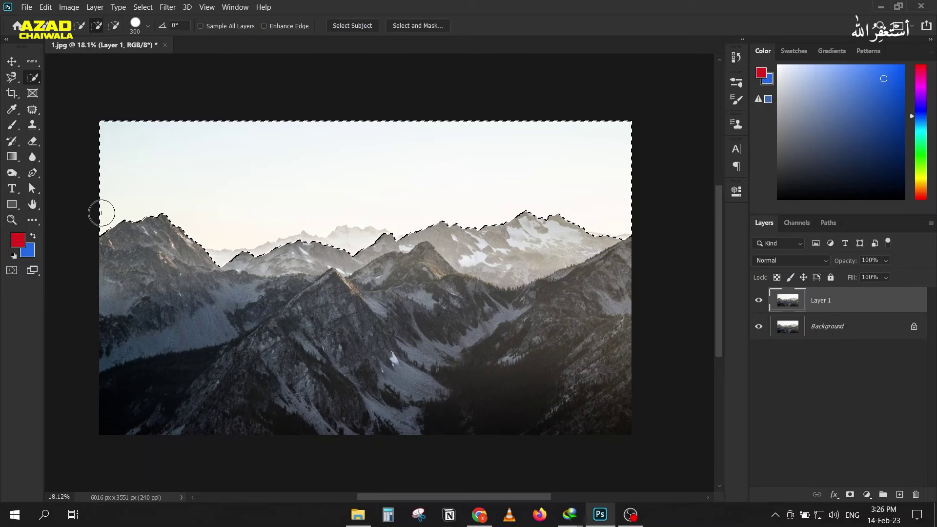
{"action": "left_click", "coordinate": [12, 61]}
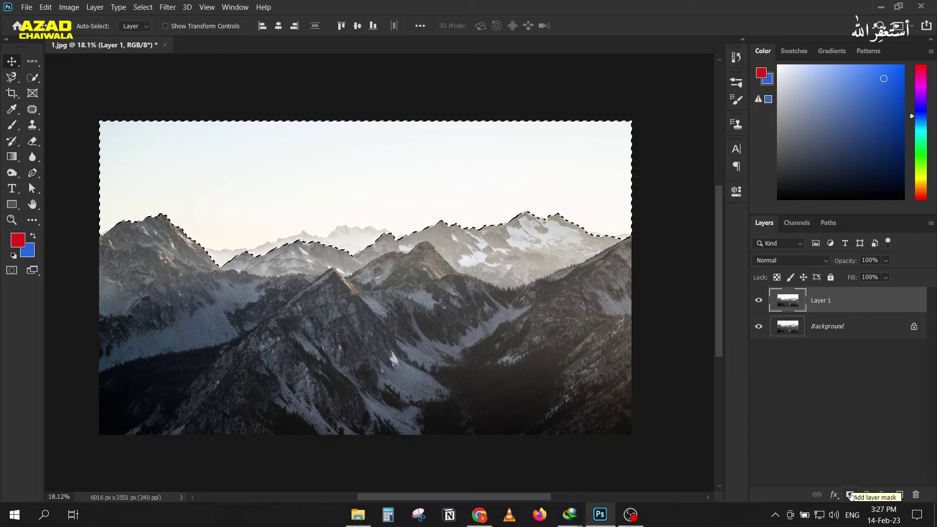
Mask Layer 1 with the sky selection, use the largest Layers thumbnails, and select photo 2.
{"action": "left_click", "coordinate": [850, 495]}
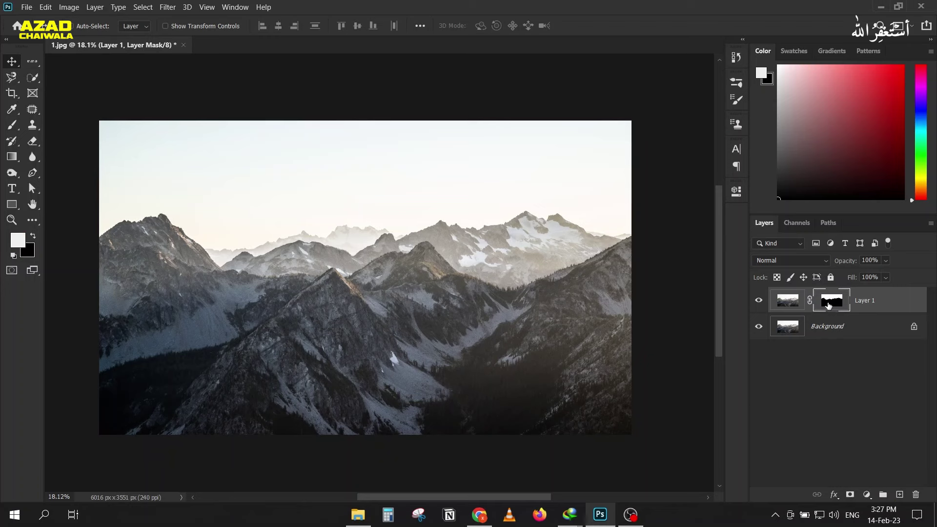
{"action": "left_click", "coordinate": [931, 224]}
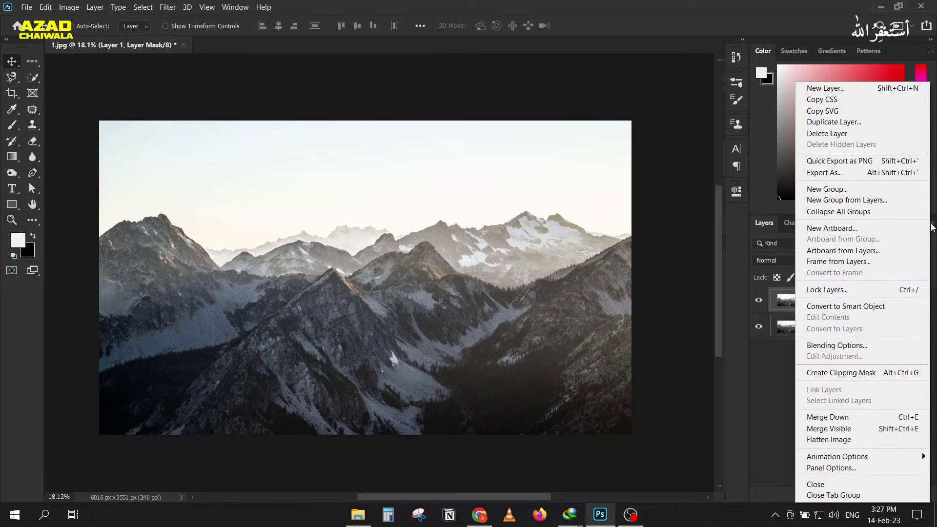
{"action": "left_click", "coordinate": [851, 466]}
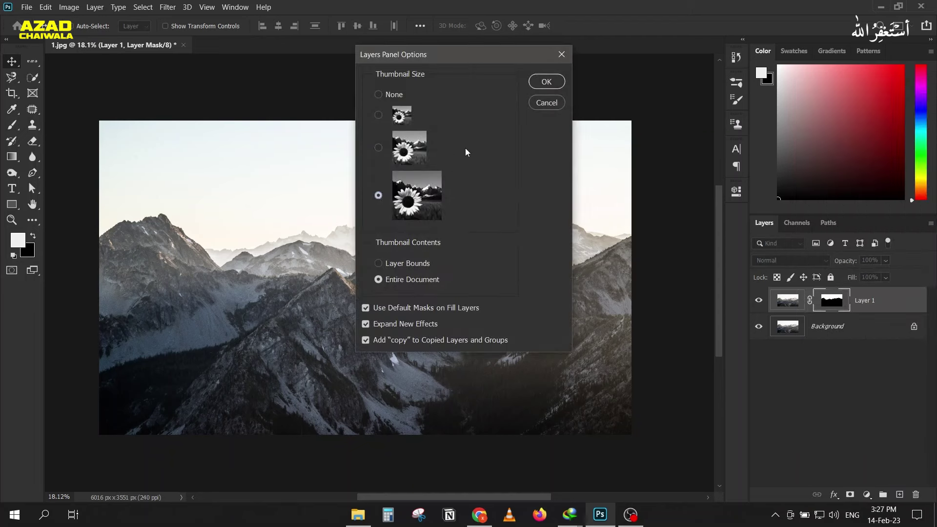
{"action": "left_click", "coordinate": [548, 82]}
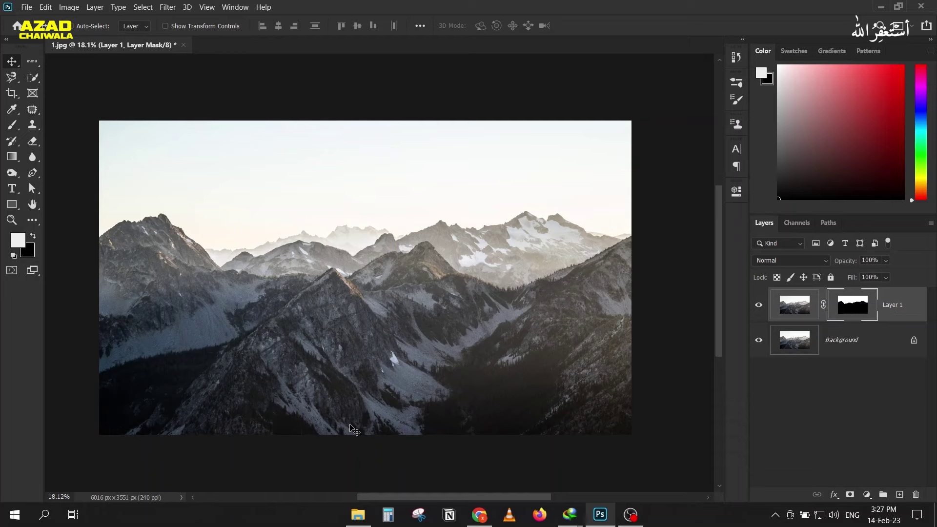
{"action": "left_click", "coordinate": [358, 515]}
Drag photo 2.jpg from File Explorer into Photoshop to open it.
{"action": "left_click_drag", "start_coordinate": [279, 95], "coordinate": [432, 325]}
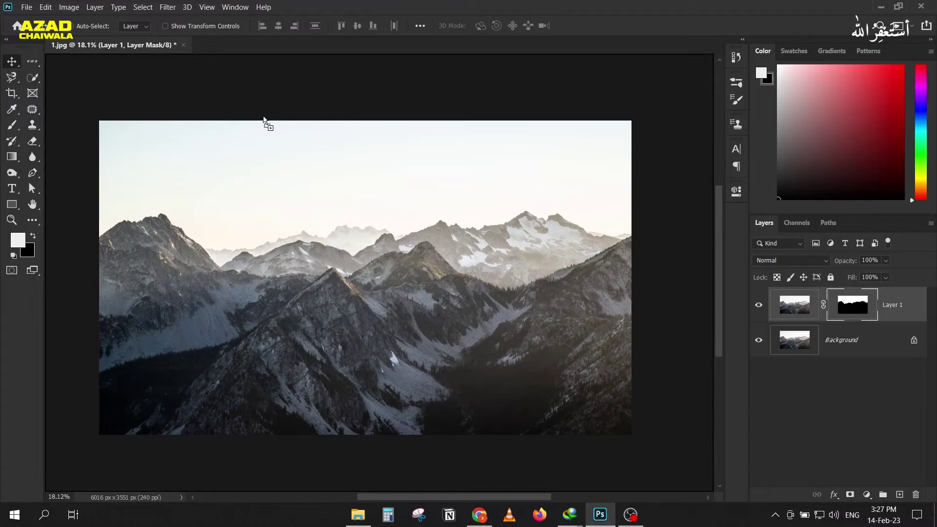
{"action": "mouse_move", "coordinate": [432, 325]}
{"action": "left_mouse_down"}
{"action": "mouse_move", "coordinate": [217, 41]}
{"action": "mouse_move", "coordinate": [227, 46]}
{"action": "left_mouse_up"}
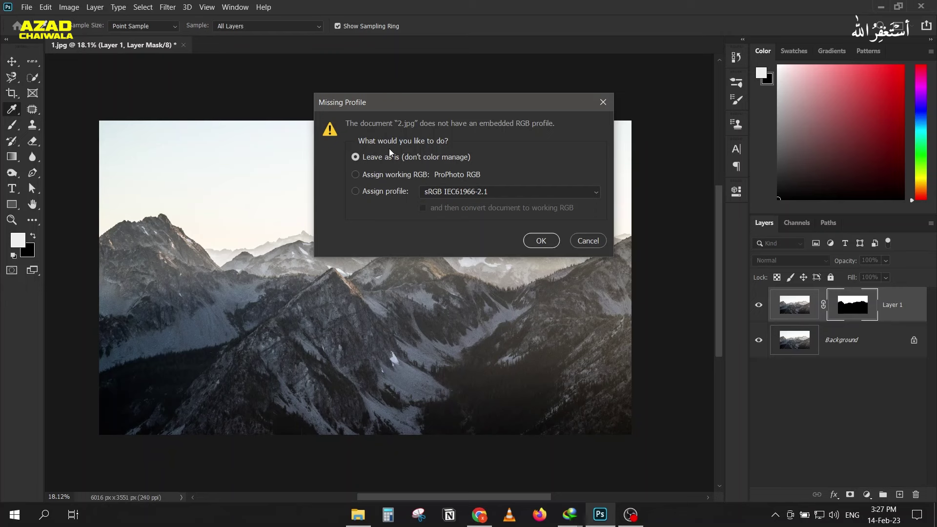
Open 2.jpg by assigning a profile, then assign it the ProPhoto RGB working profile.
{"action": "left_click", "coordinate": [368, 194]}
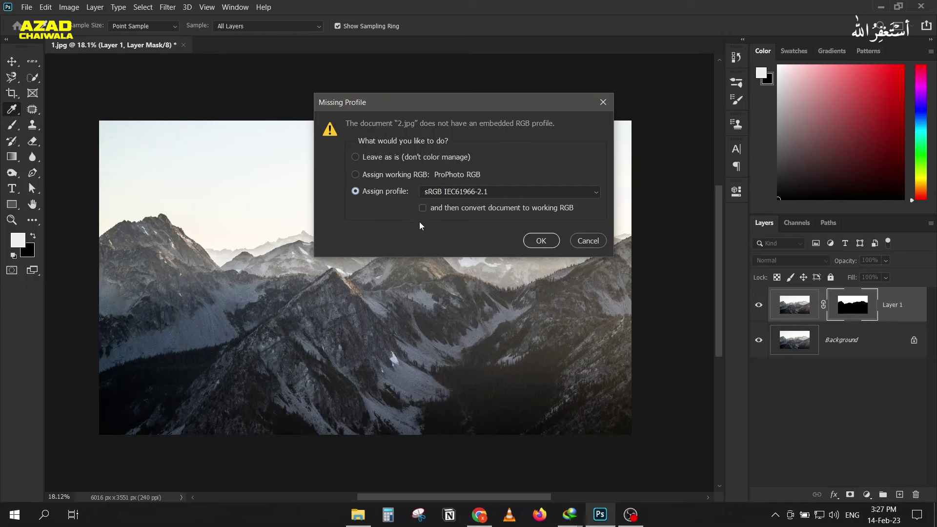
{"action": "left_click", "coordinate": [537, 241]}
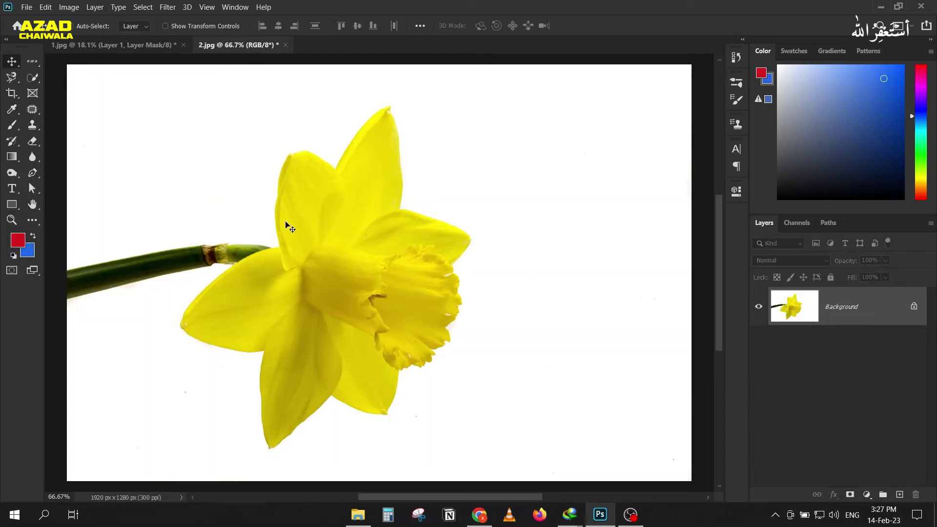
{"action": "left_click", "coordinate": [45, 7]}
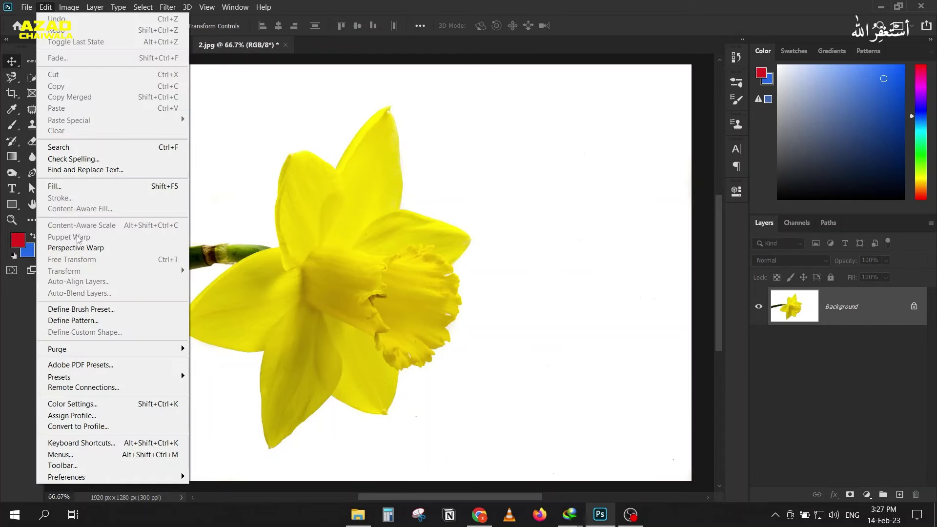
{"action": "left_click", "coordinate": [93, 415]}
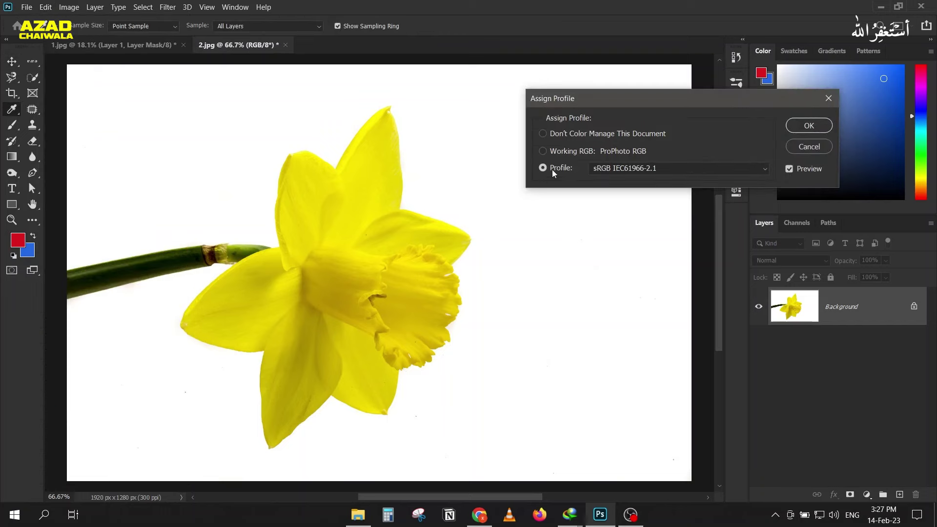
{"action": "left_click", "coordinate": [552, 150]}
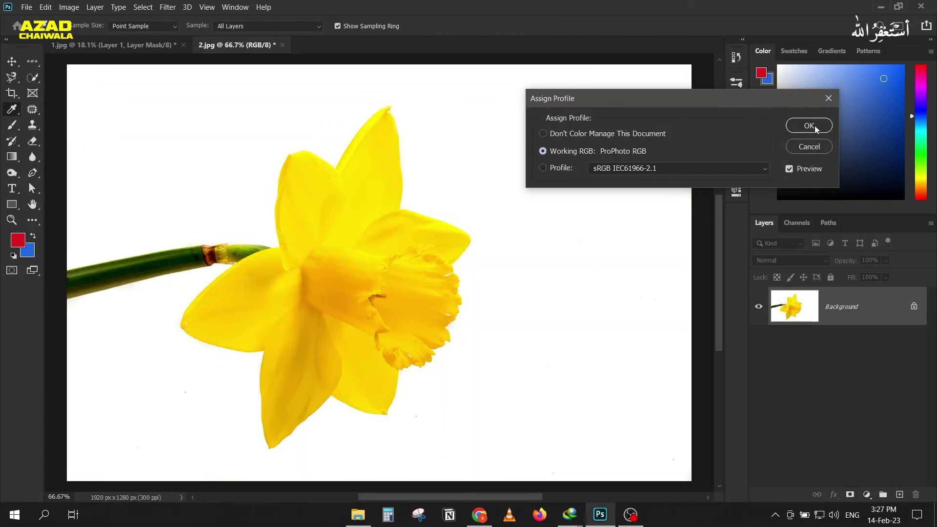
{"action": "left_click", "coordinate": [542, 168]}
{"action": "left_click", "coordinate": [544, 152]}
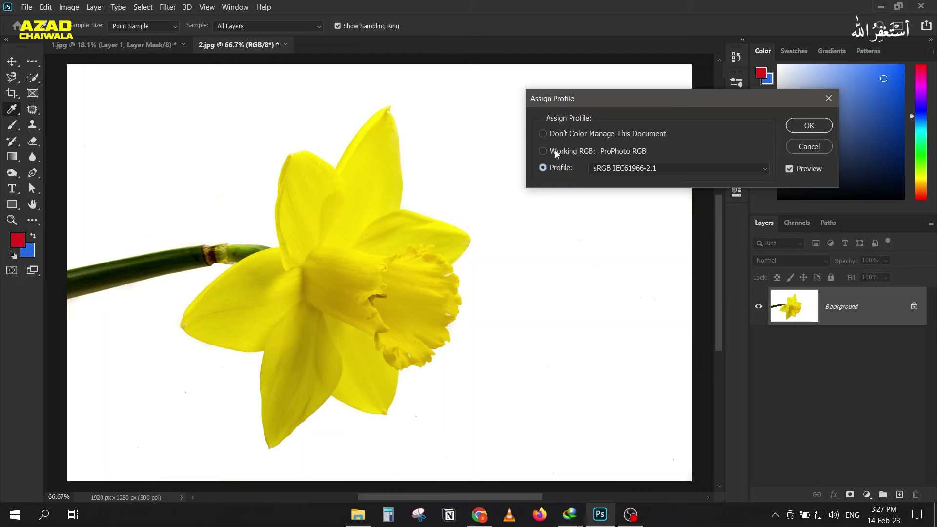
{"action": "left_click", "coordinate": [552, 151]}
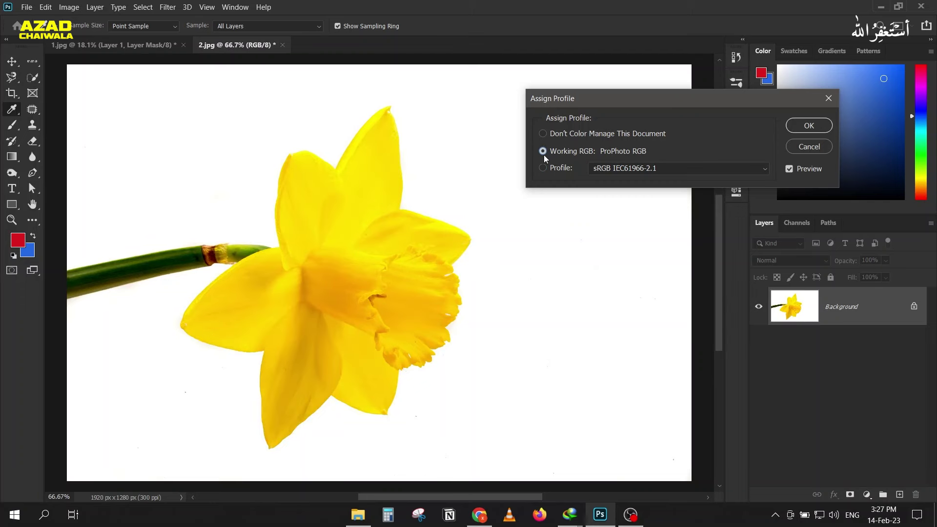
{"action": "left_click", "coordinate": [816, 126]}
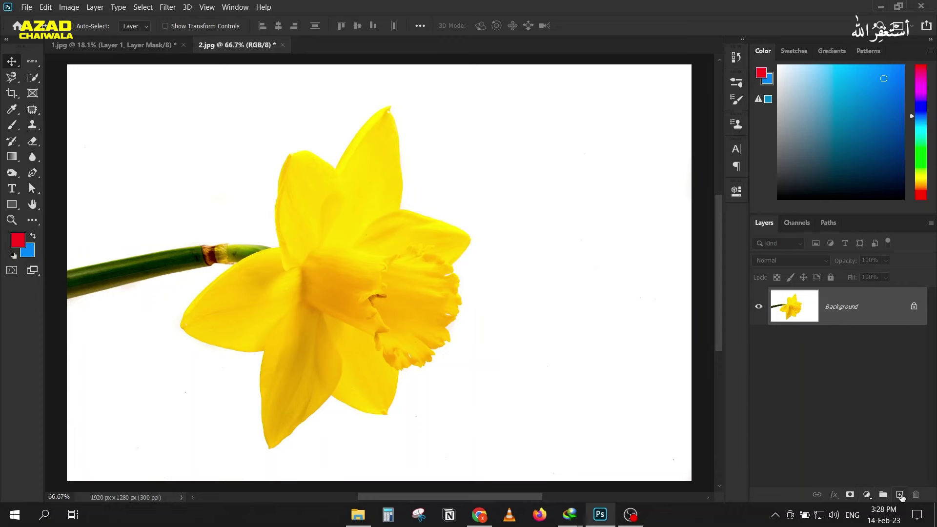
Add a new layer and paint a large red dot over the daffodil.
{"action": "left_click", "coordinate": [901, 495]}
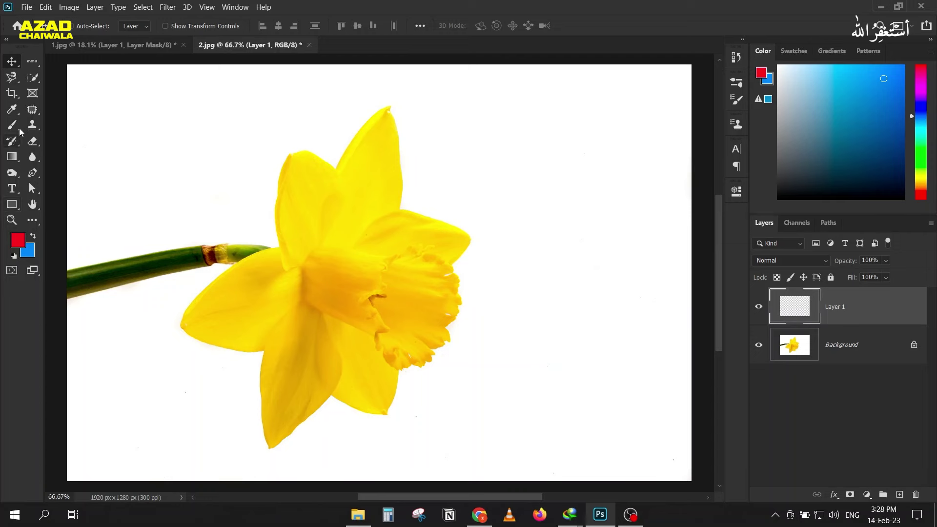
{"action": "key", "text": "b"}
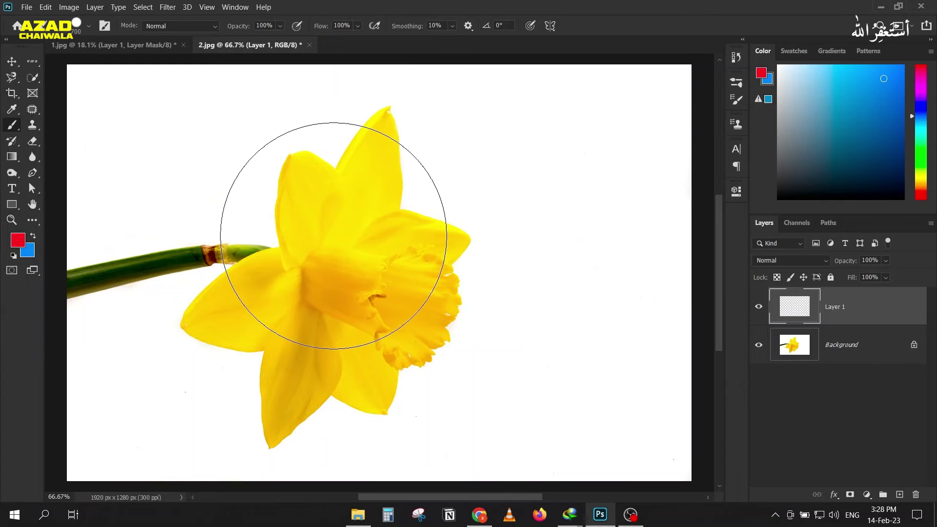
{"action": "key", "text": "bracketright"}
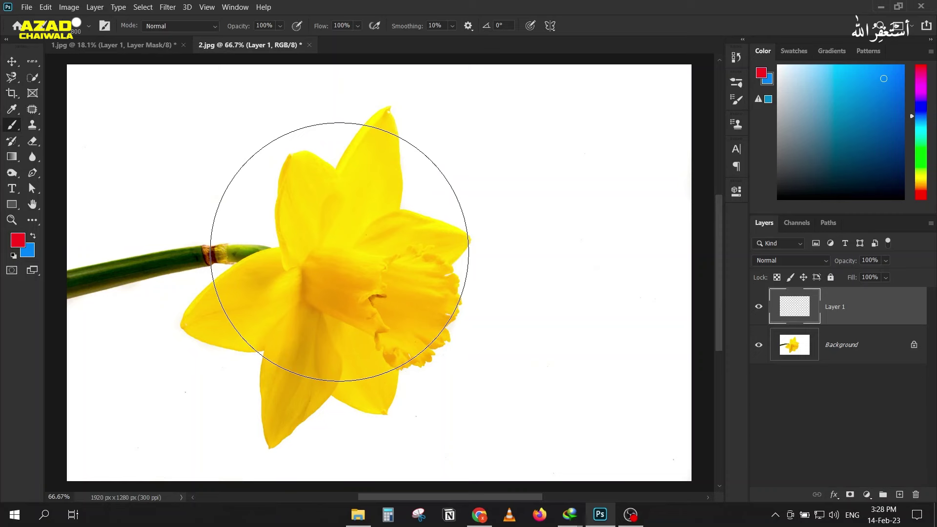
{"action": "left_click", "coordinate": [365, 227]}
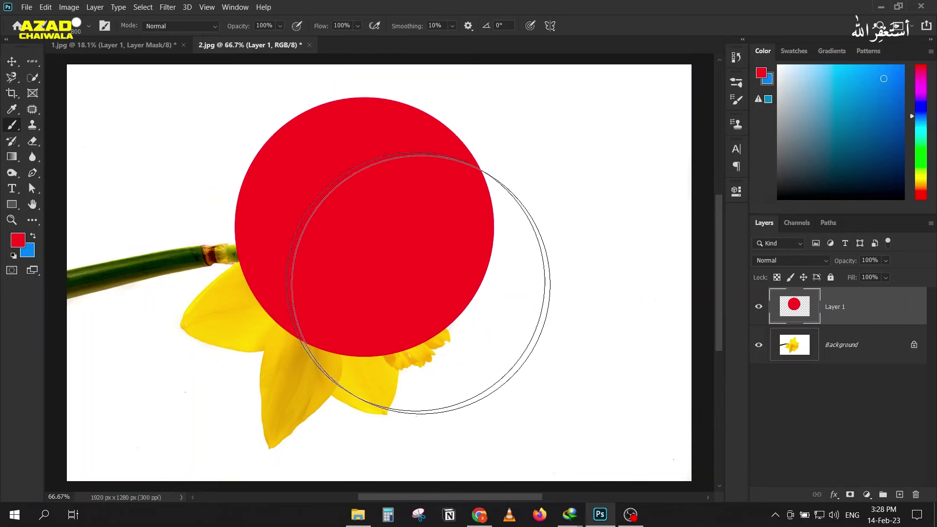
Move the red circle on Layer 1 until it covers the daffodil's centre.
{"action": "left_click", "coordinate": [11, 64]}
{"action": "mouse_move", "coordinate": [337, 205]}
{"action": "left_mouse_down"}
{"action": "mouse_move", "coordinate": [435, 265]}
{"action": "mouse_move", "coordinate": [453, 228]}
{"action": "left_mouse_up"}
{"action": "mouse_move", "coordinate": [547, 264]}
{"action": "left_mouse_down"}
{"action": "mouse_move", "coordinate": [367, 232]}
{"action": "mouse_move", "coordinate": [317, 244]}
{"action": "left_mouse_up"}
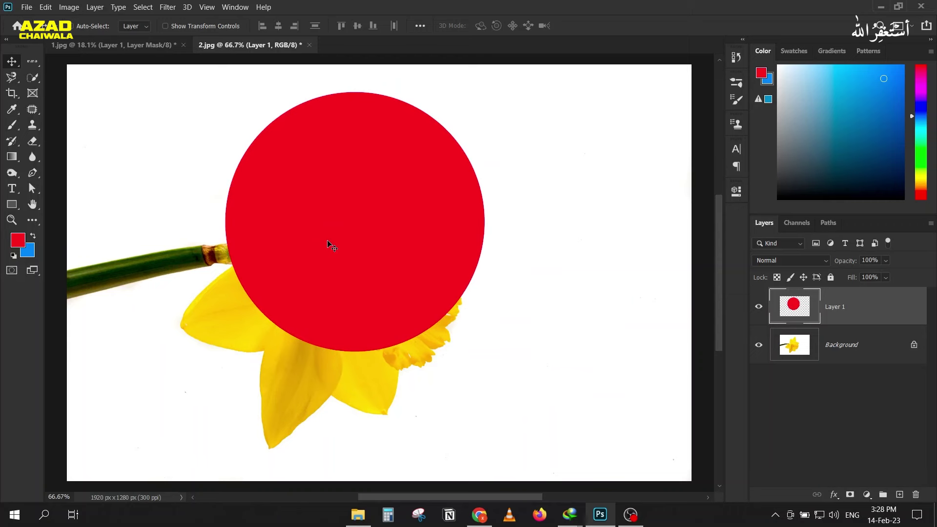
{"action": "mouse_move", "coordinate": [322, 224]}
{"action": "left_mouse_down"}
{"action": "mouse_move", "coordinate": [383, 244]}
{"action": "mouse_move", "coordinate": [263, 278]}
{"action": "mouse_move", "coordinate": [245, 203]}
{"action": "mouse_move", "coordinate": [358, 214]}
{"action": "mouse_move", "coordinate": [394, 287]}
{"action": "mouse_move", "coordinate": [308, 241]}
{"action": "left_mouse_up"}
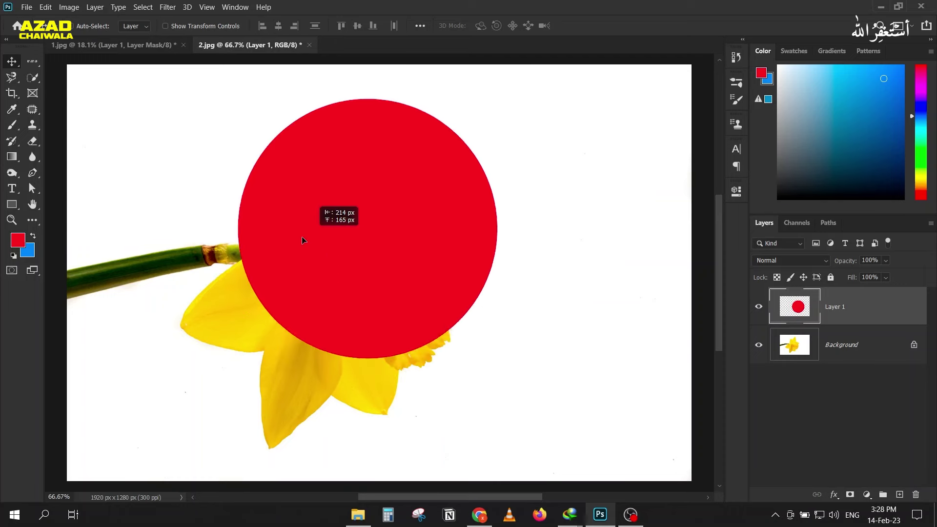
{"action": "mouse_move", "coordinate": [287, 299]}
{"action": "left_mouse_down"}
{"action": "mouse_move", "coordinate": [284, 278]}
{"action": "mouse_move", "coordinate": [271, 302]}
{"action": "left_mouse_up"}
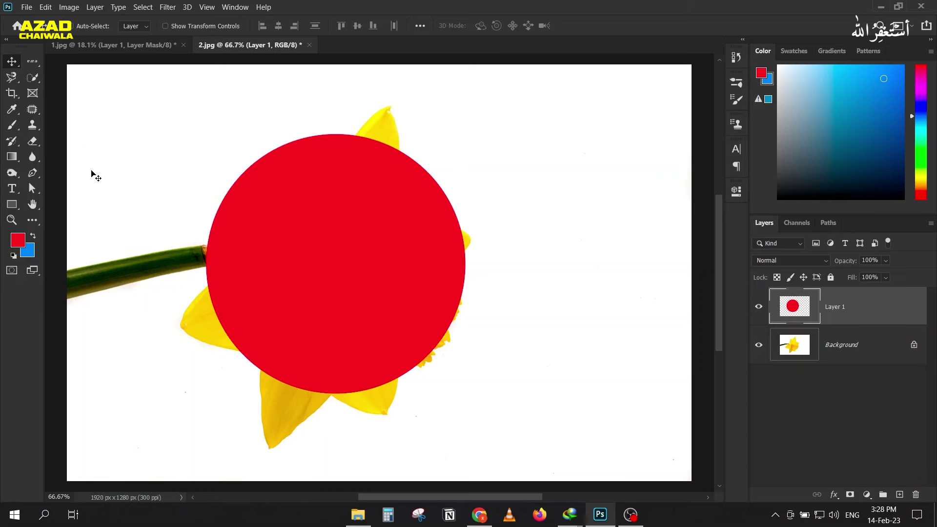
{"action": "left_click", "coordinate": [28, 142]}
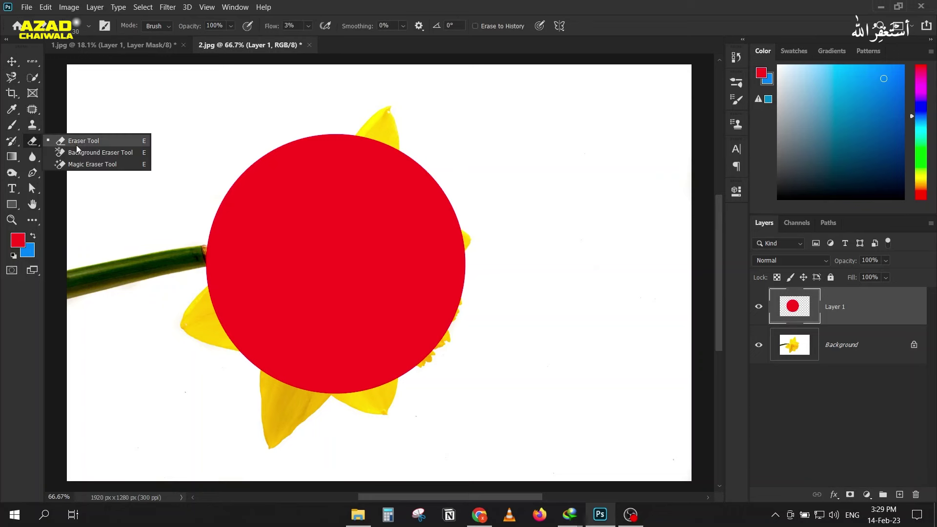
{"action": "key", "text": "bracketright"}
{"action": "key", "text": "bracketright"}
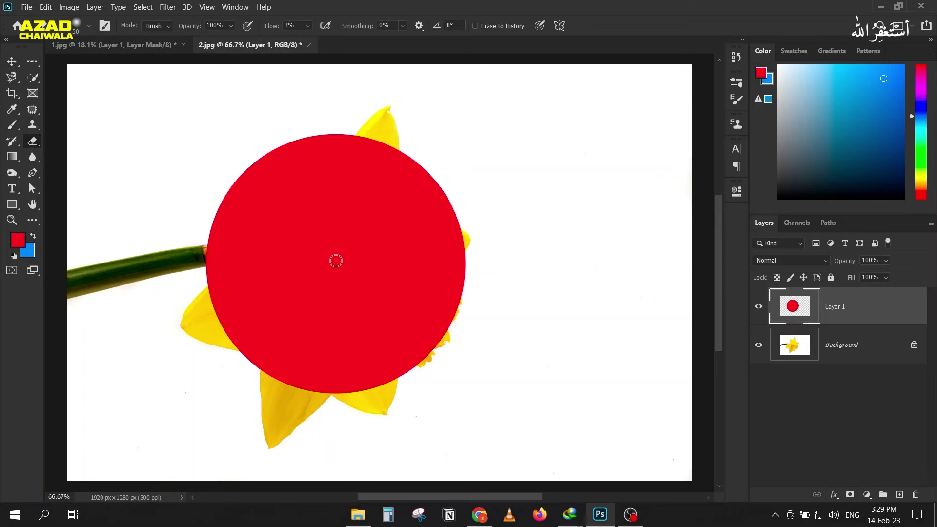
{"action": "key", "text": "bracketright"}
{"action": "key", "text": "bracketright"}
{"action": "key", "text": "bracketright"}
{"action": "key", "text": "bracketright"}
{"action": "key", "text": "bracketright"}
{"action": "key", "text": "bracketright"}
{"action": "left_click_drag", "start_coordinate": [271, 26], "coordinate": [336, 31]}
{"action": "left_click_drag", "start_coordinate": [328, 282], "coordinate": [340, 319]}
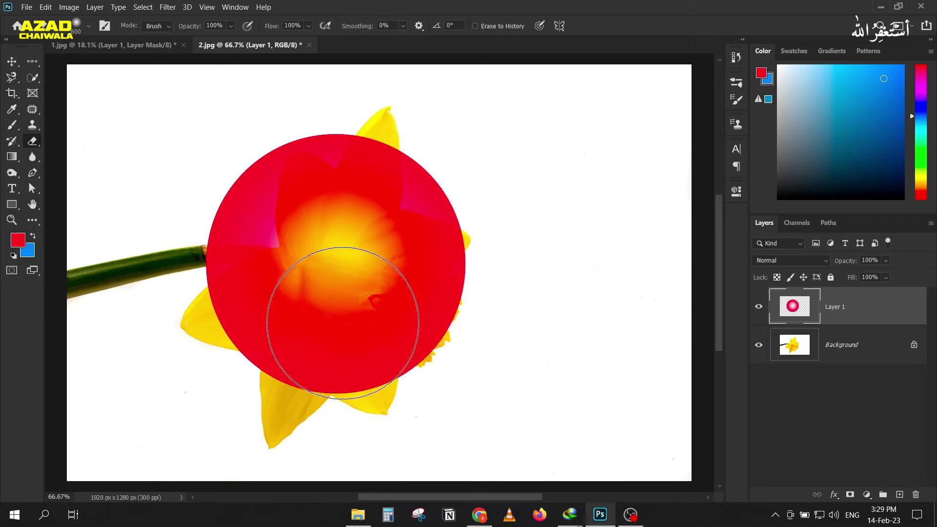
{"action": "key", "text": "ctrl+z"}
{"action": "key", "text": "ctrl+z"}
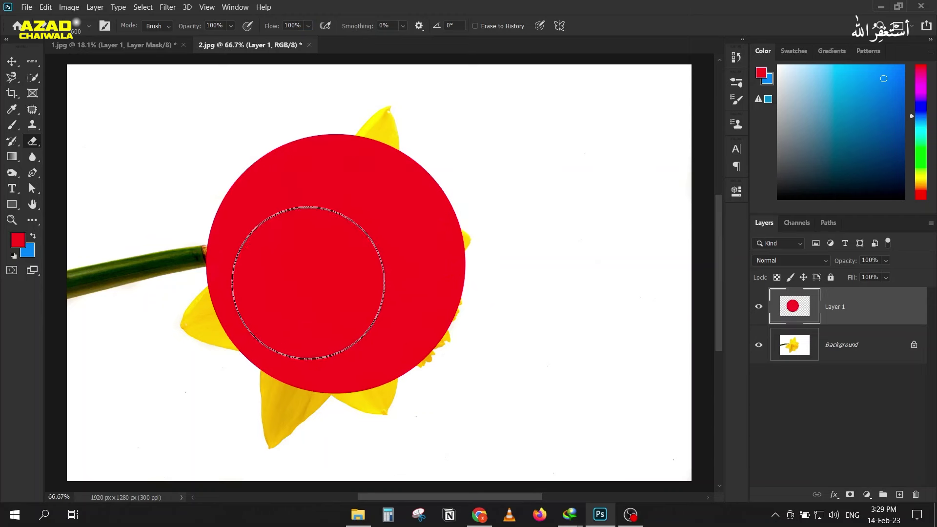
{"action": "left_click", "coordinate": [81, 29]}
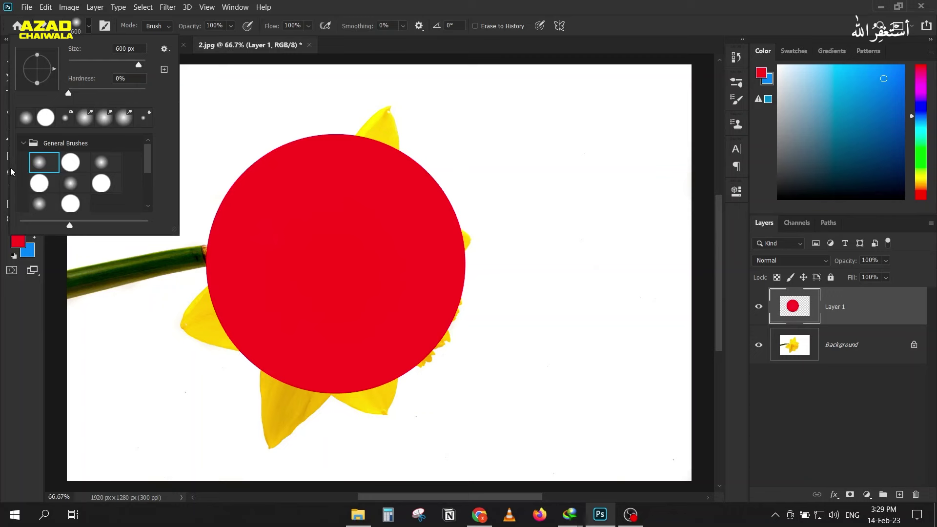
{"action": "left_click", "coordinate": [71, 162]}
{"action": "key", "text": "Return"}
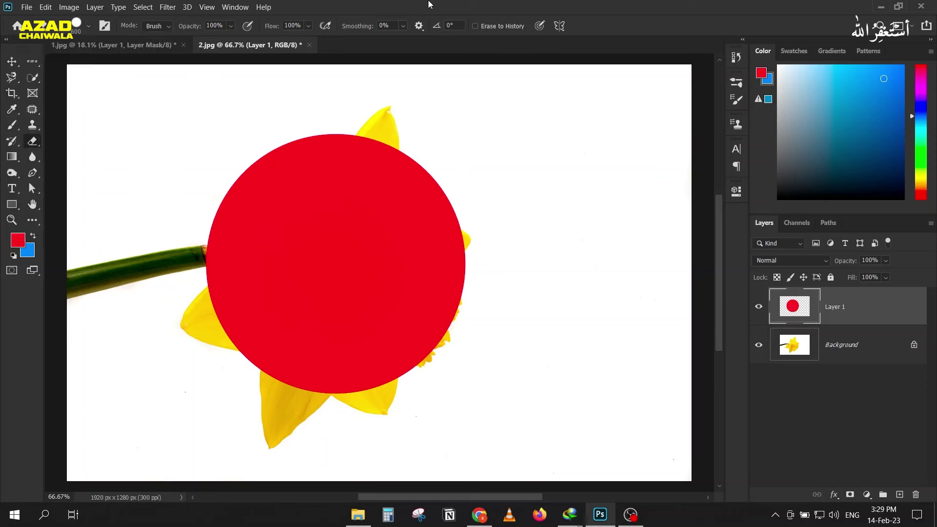
{"action": "key", "text": "bracketleft"}
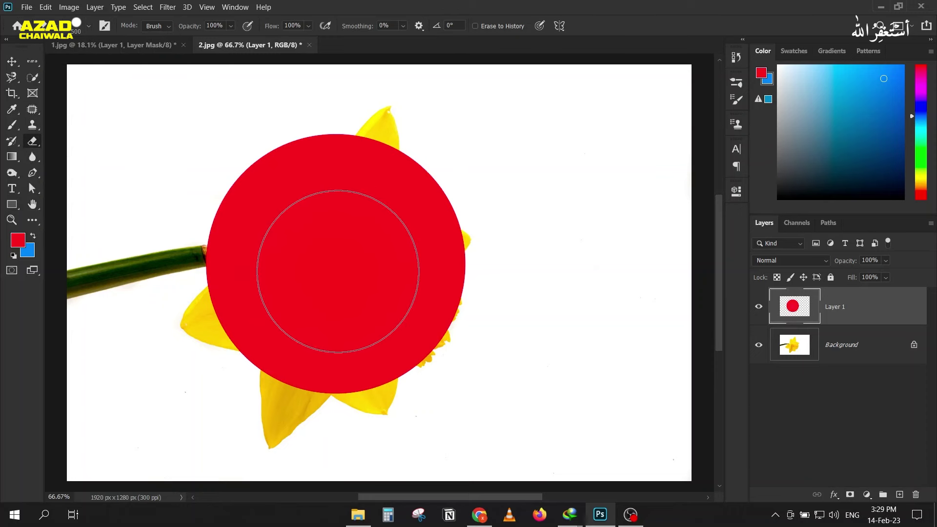
{"action": "left_click", "coordinate": [334, 273]}
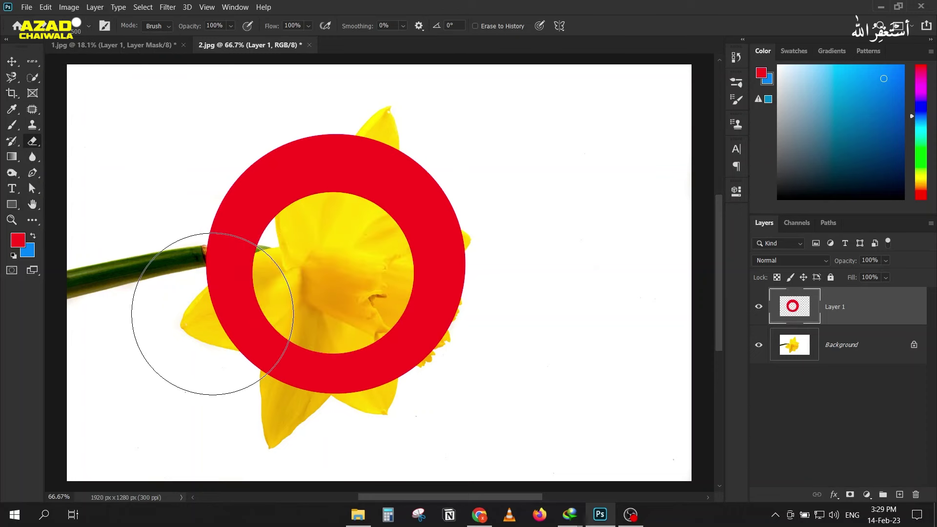
{"action": "left_click", "coordinate": [12, 61]}
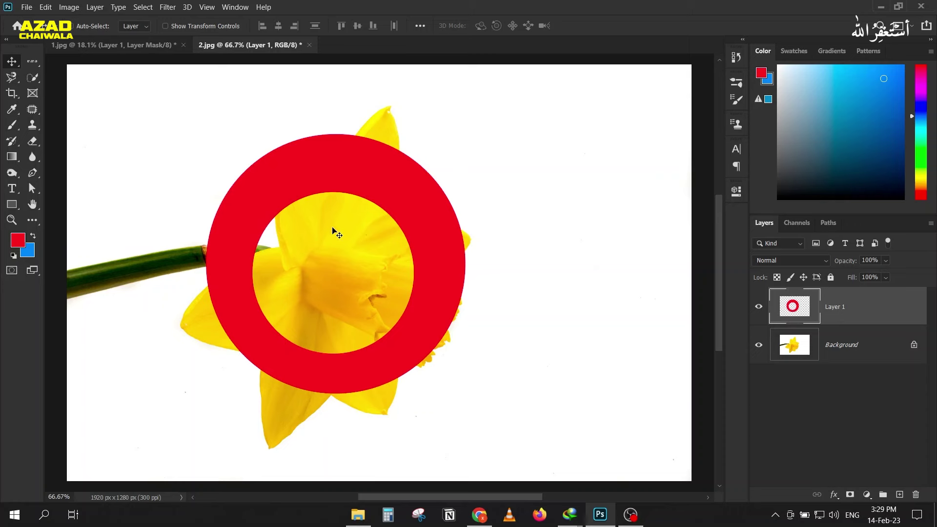
{"action": "key", "text": "ctrl+z"}
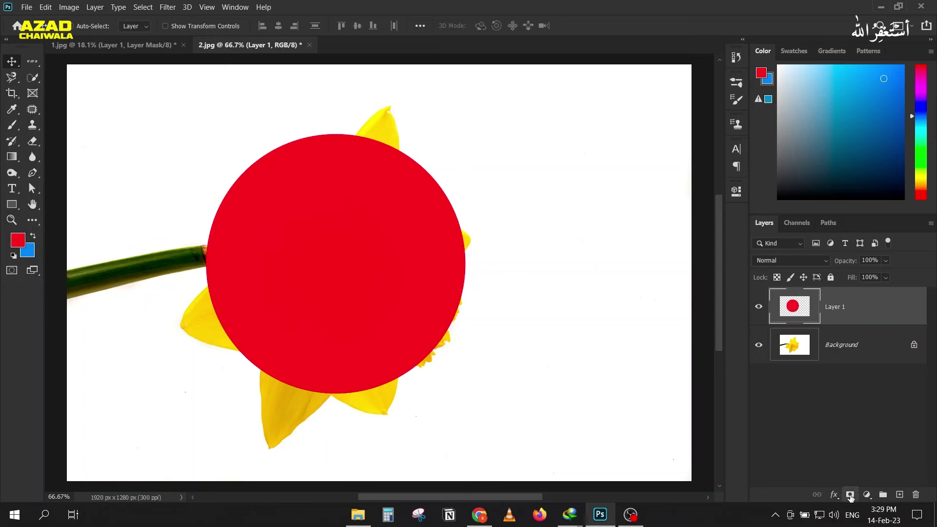
Add a white mask to Layer 1 and switch between its content and mask thumbnails.
{"action": "left_click", "coordinate": [850, 494]}
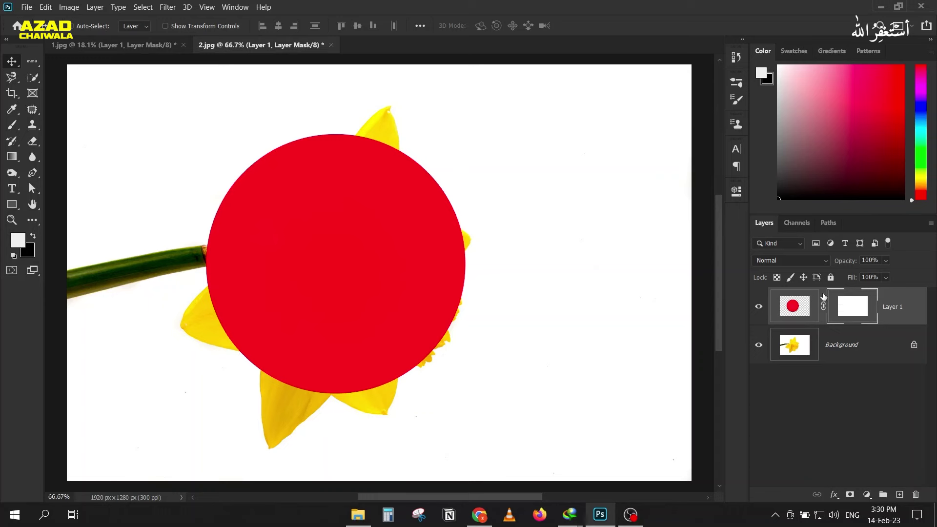
{"action": "left_click", "coordinate": [790, 298]}
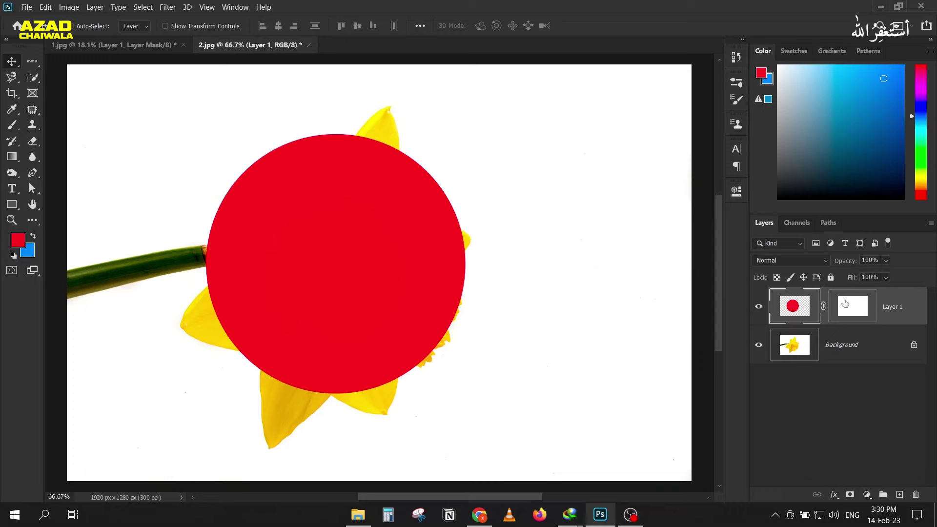
{"action": "left_click", "coordinate": [844, 304]}
{"action": "left_click", "coordinate": [785, 300]}
{"action": "left_click", "coordinate": [839, 302]}
{"action": "left_click", "coordinate": [809, 298]}
{"action": "left_click", "coordinate": [797, 298]}
{"action": "left_click", "coordinate": [846, 304]}
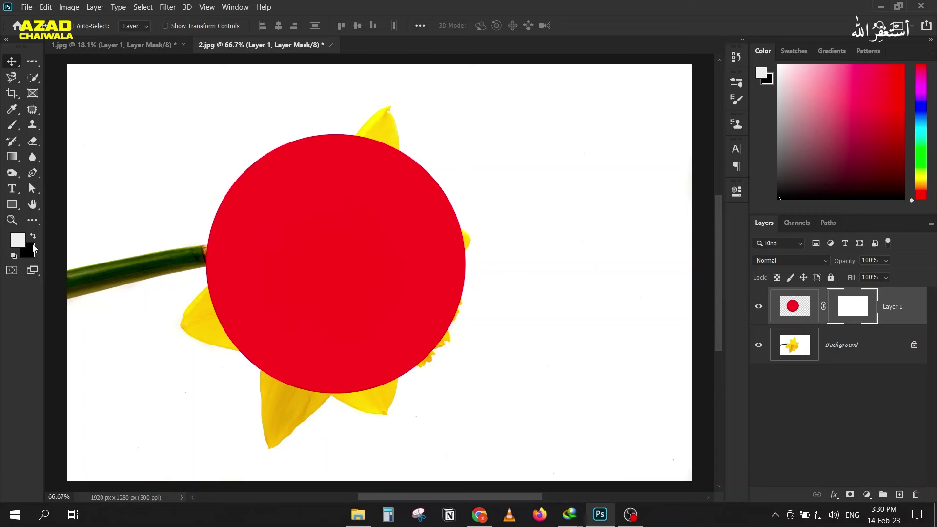
{"action": "left_click", "coordinate": [793, 312]}
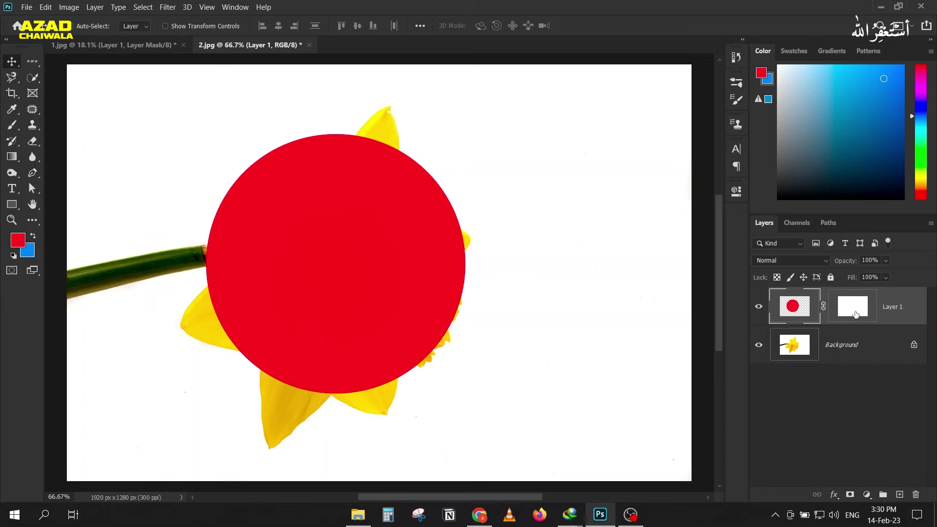
{"action": "left_click", "coordinate": [857, 315]}
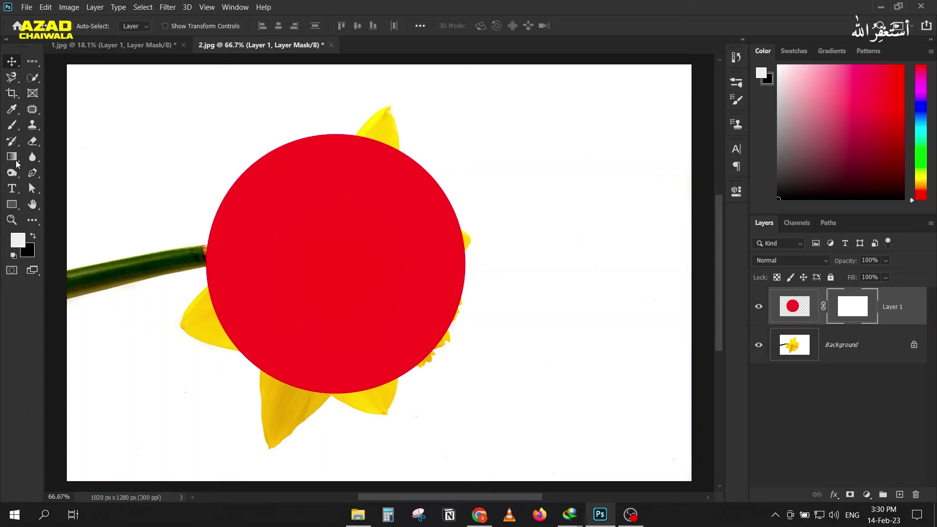
{"action": "left_click", "coordinate": [10, 126]}
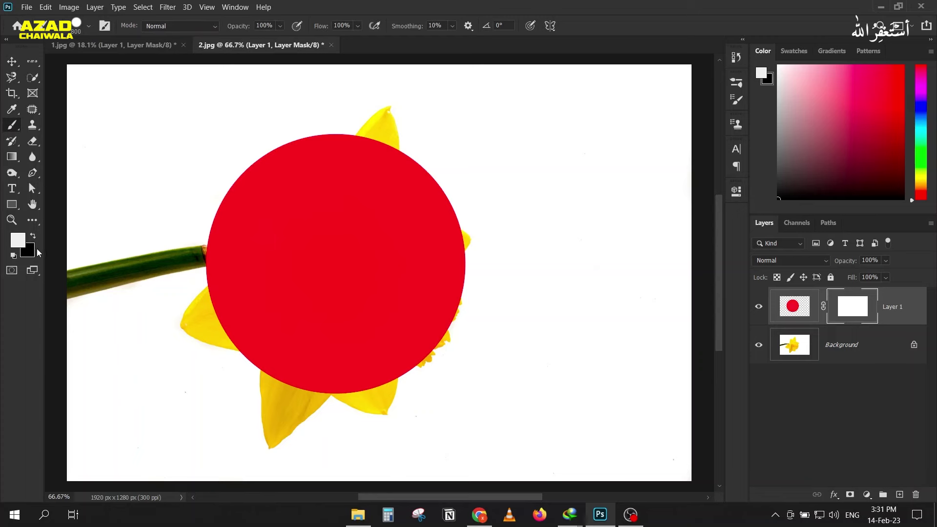
Paint trial strokes on the mask with a 250 px brush, then undo them.
{"action": "key", "text": "bracketleft"}
{"action": "key", "text": "bracketleft"}
{"action": "key", "text": "bracketleft"}
{"action": "key", "text": "bracketleft"}
{"action": "key", "text": "bracketleft"}
{"action": "key", "text": "bracketleft"}
{"action": "mouse_move", "coordinate": [503, 183]}
{"action": "left_mouse_down"}
{"action": "mouse_move", "coordinate": [321, 180]}
{"action": "mouse_move", "coordinate": [200, 246]}
{"action": "left_mouse_up"}
{"action": "left_click_drag", "start_coordinate": [412, 304], "coordinate": [309, 328]}
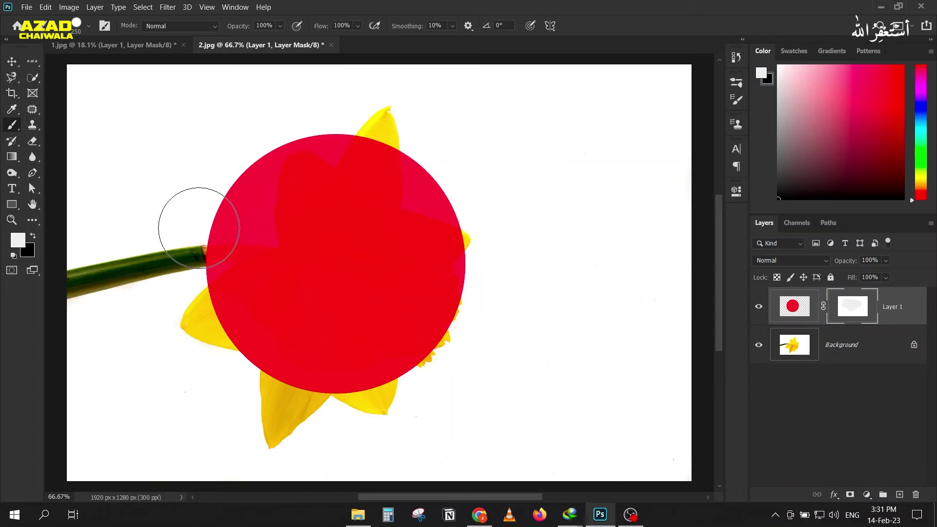
{"action": "key", "text": "alt+BackSpace"}
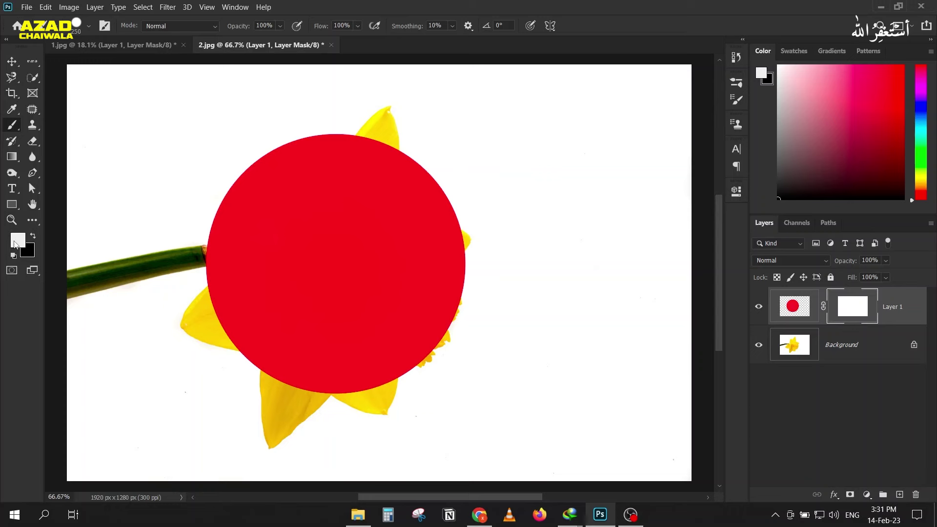
Paint a 500 px black dot on the mask to hide the circle's centre.
{"action": "key", "text": "d"}
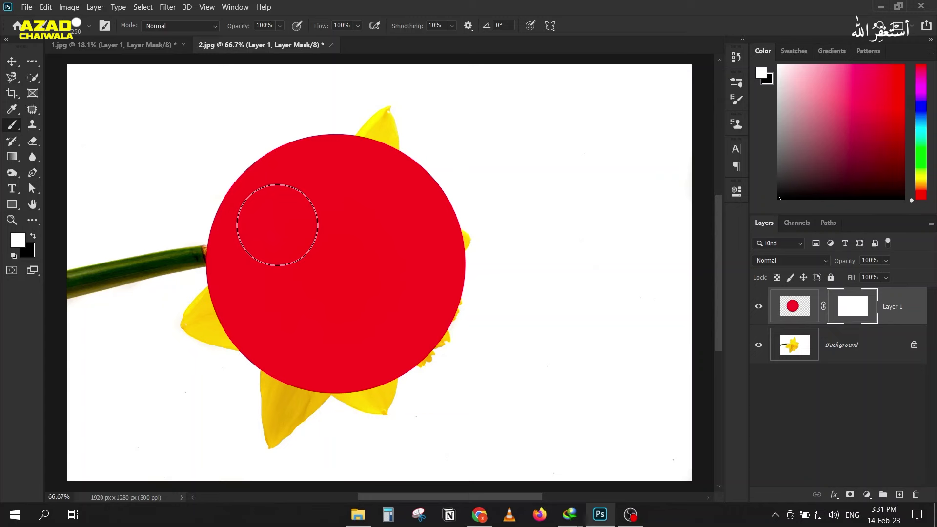
{"action": "left_click", "coordinate": [33, 236]}
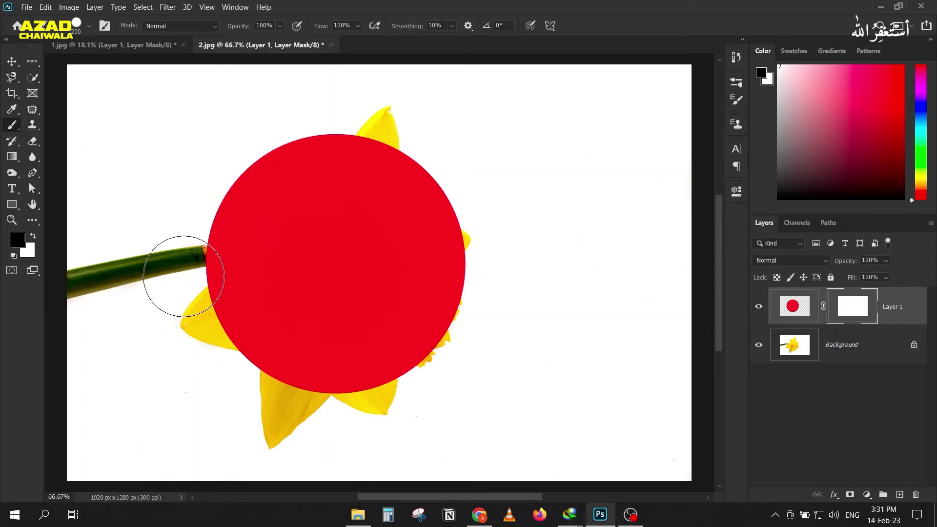
{"action": "key", "text": "bracketright"}
{"action": "key", "text": "bracketright"}
{"action": "key", "text": "bracketright"}
{"action": "key", "text": "bracketright"}
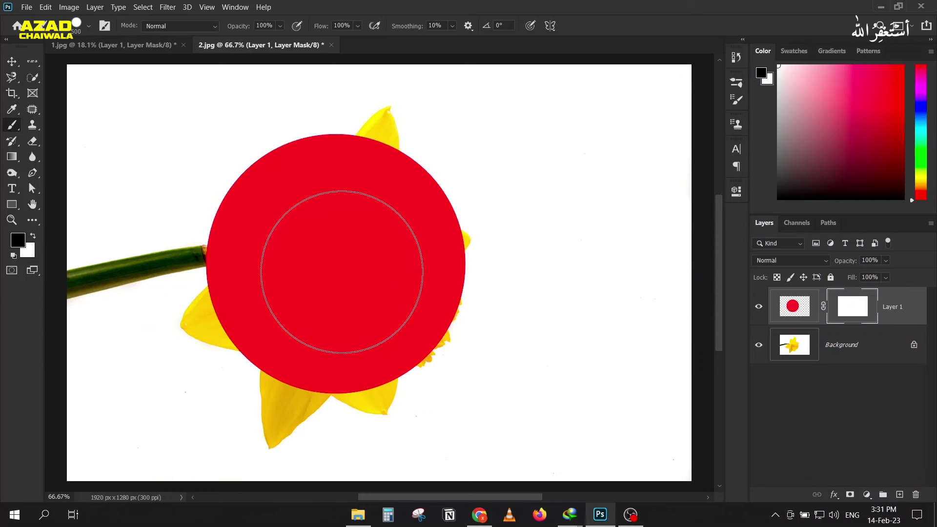
{"action": "left_click", "coordinate": [340, 273]}
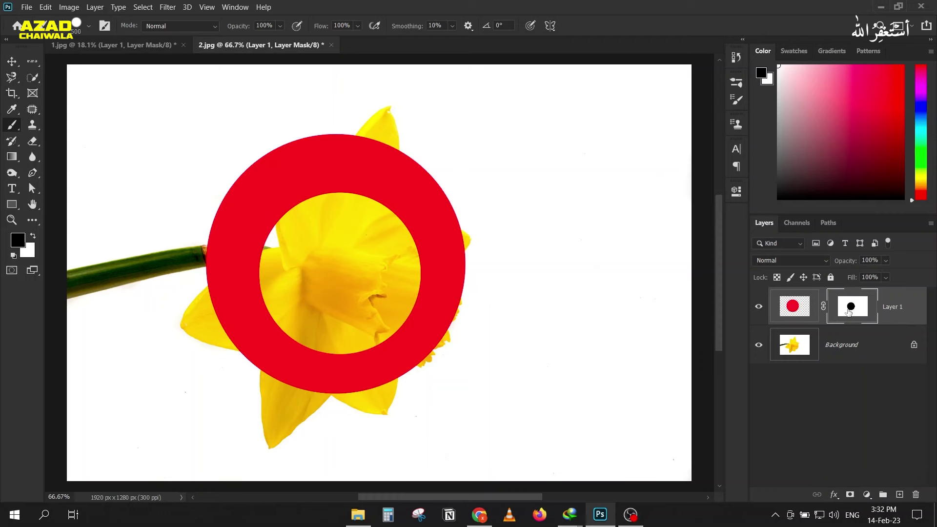
Paint white on the mask with a 200 px brush to shrink the centre hole.
{"action": "left_click", "coordinate": [33, 238]}
{"action": "key", "text": "bracketleft"}
{"action": "key", "text": "bracketleft"}
{"action": "key", "text": "bracketleft"}
{"action": "key", "text": "bracketleft"}
{"action": "key", "text": "bracketleft"}
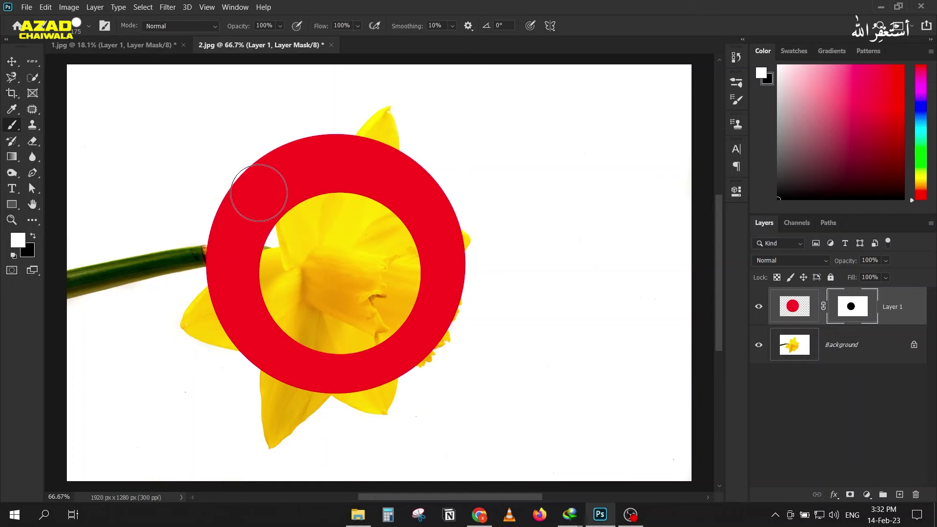
{"action": "mouse_move", "coordinate": [251, 195]}
{"action": "left_mouse_down"}
{"action": "mouse_move", "coordinate": [432, 195]}
{"action": "mouse_move", "coordinate": [250, 207]}
{"action": "mouse_move", "coordinate": [371, 208]}
{"action": "left_mouse_up"}
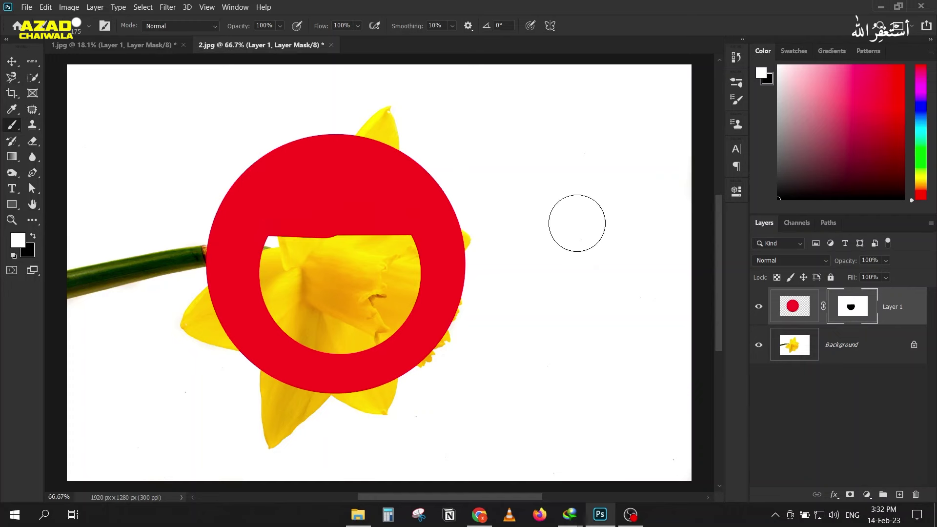
{"action": "mouse_move", "coordinate": [209, 213]}
{"action": "left_mouse_down"}
{"action": "mouse_move", "coordinate": [529, 222]}
{"action": "mouse_move", "coordinate": [179, 233]}
{"action": "left_mouse_up"}
{"action": "mouse_move", "coordinate": [478, 236]}
{"action": "left_mouse_down"}
{"action": "mouse_move", "coordinate": [230, 234]}
{"action": "mouse_move", "coordinate": [247, 245]}
{"action": "mouse_move", "coordinate": [504, 248]}
{"action": "mouse_move", "coordinate": [419, 272]}
{"action": "mouse_move", "coordinate": [159, 306]}
{"action": "mouse_move", "coordinate": [159, 335]}
{"action": "mouse_move", "coordinate": [411, 325]}
{"action": "left_mouse_up"}
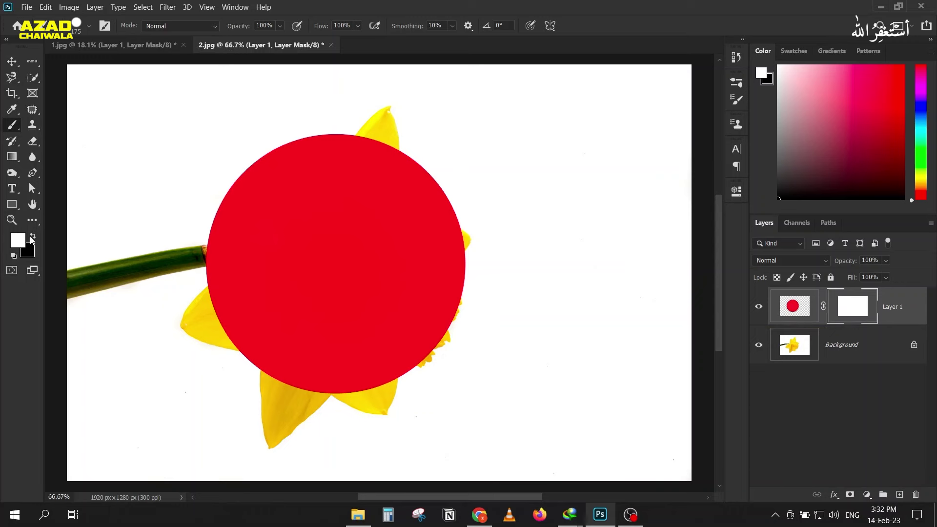
Reopen the centre hole with a 500 px black dot, then toggle the mask off and on.
{"action": "left_click", "coordinate": [32, 237]}
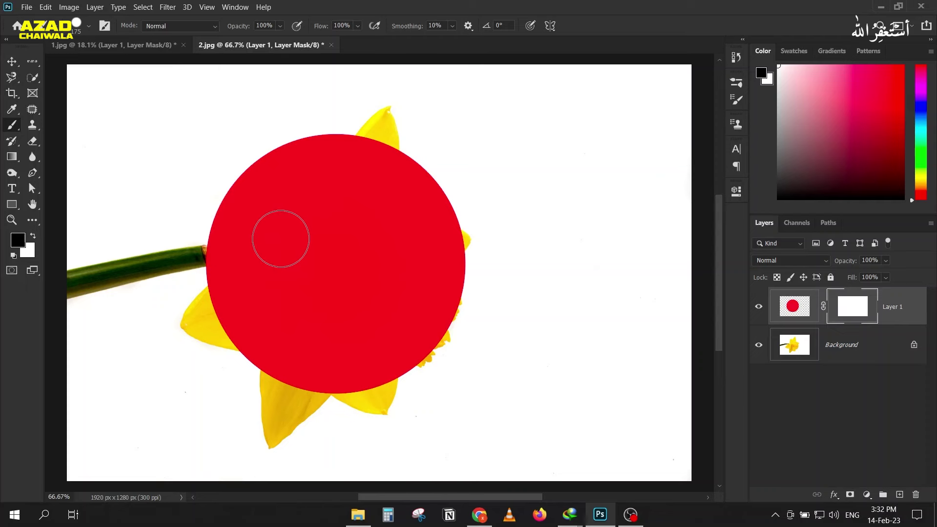
{"action": "key", "text": "bracketright"}
{"action": "key", "text": "bracketright"}
{"action": "key", "text": "bracketright"}
{"action": "key", "text": "bracketright"}
{"action": "key", "text": "bracketright"}
{"action": "key", "text": "bracketright"}
{"action": "key", "text": "bracketright"}
{"action": "key", "text": "bracketright"}
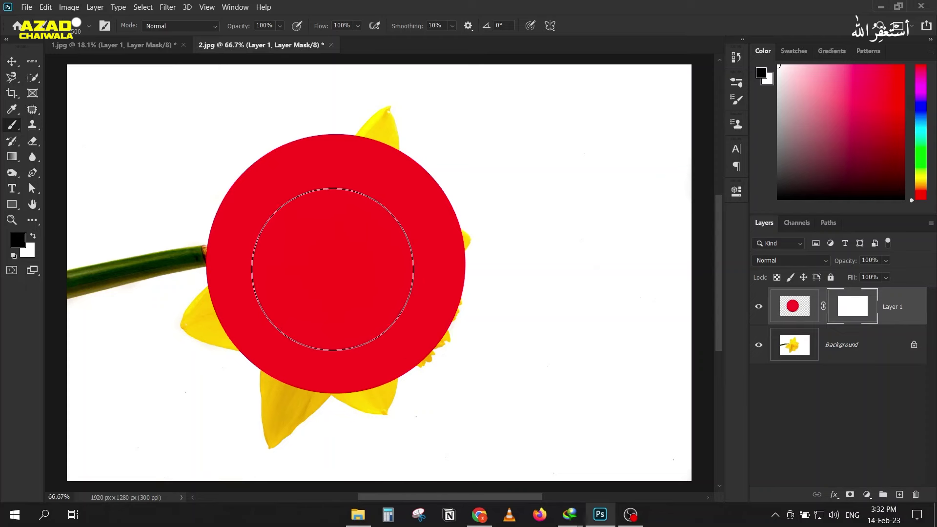
{"action": "left_click", "coordinate": [338, 284]}
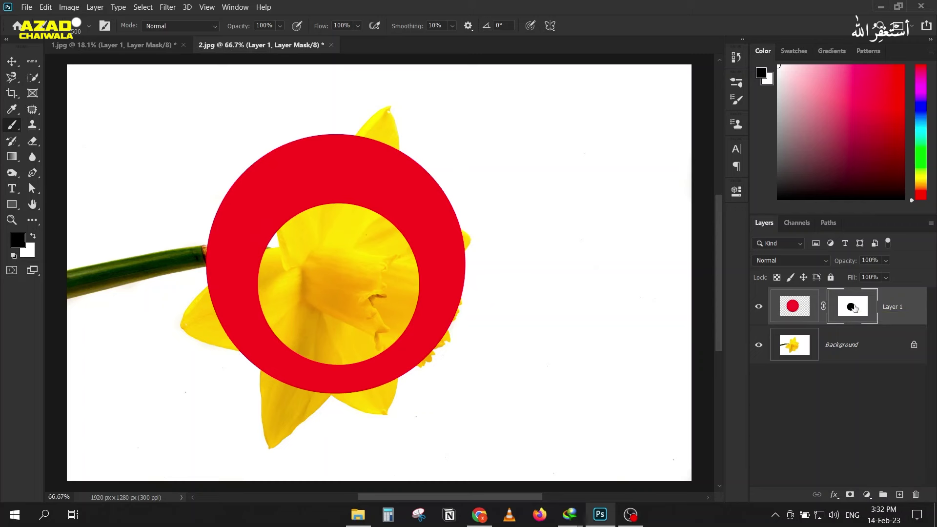
{"action": "left_click", "coordinate": [853, 306], "text": "shift"}
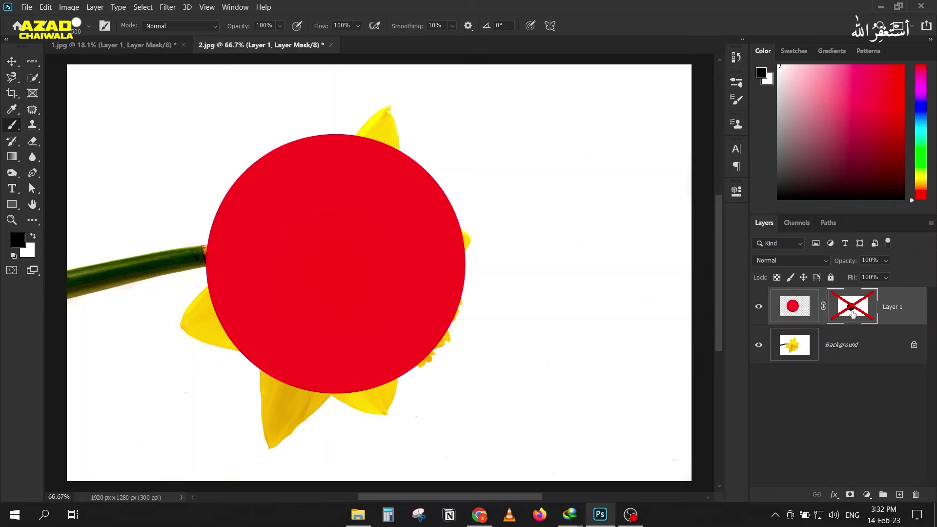
{"action": "left_click", "coordinate": [852, 315], "text": "shift"}
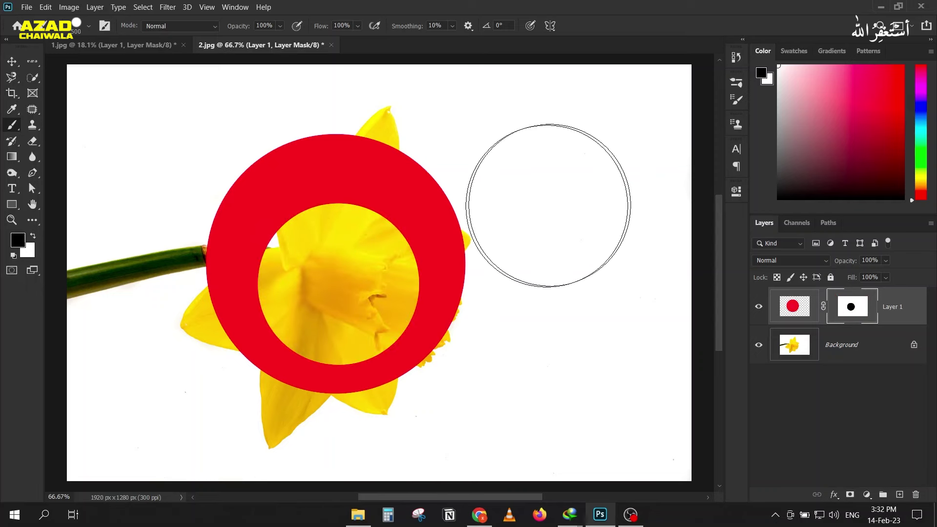
{"action": "key", "text": "bracketleft"}
{"action": "key", "text": "bracketleft"}
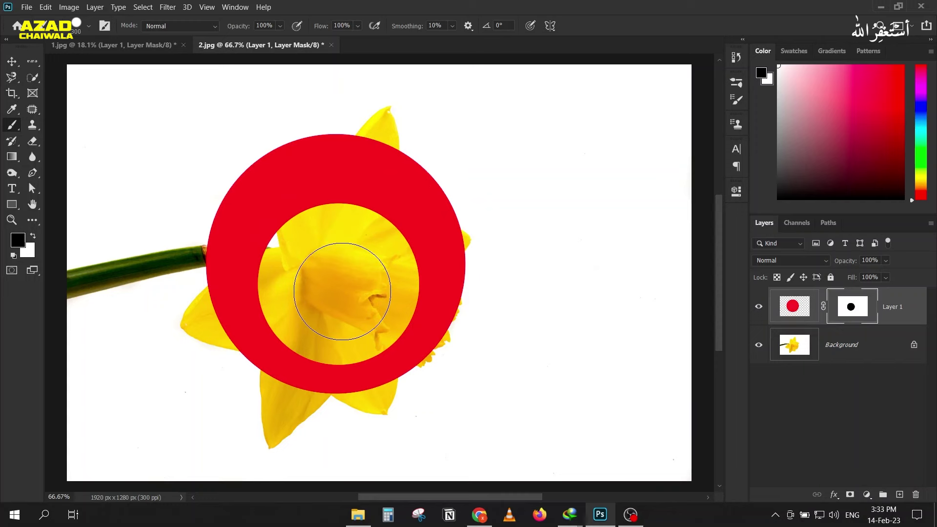
Paint white into the mask centre to reveal a red disc inside the ring, previewing the mask.
{"action": "left_click", "coordinate": [32, 236]}
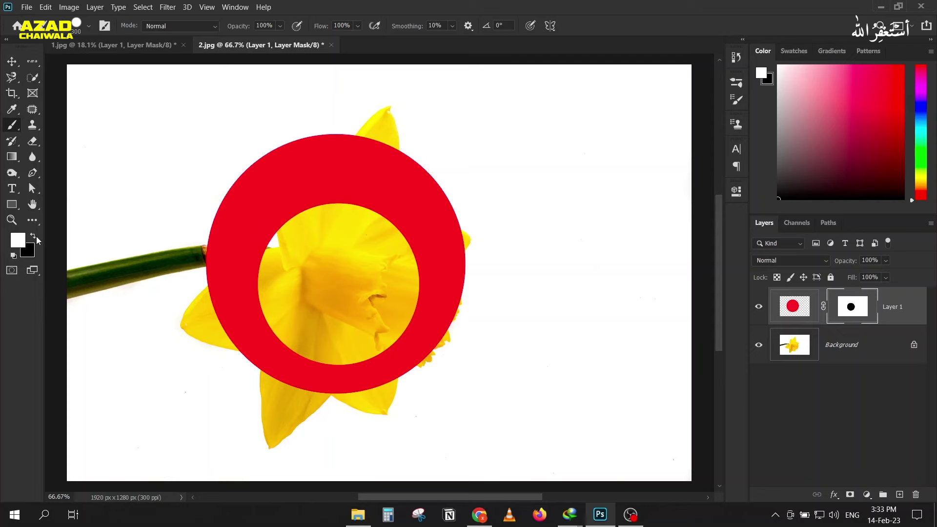
{"action": "left_click", "coordinate": [342, 301]}
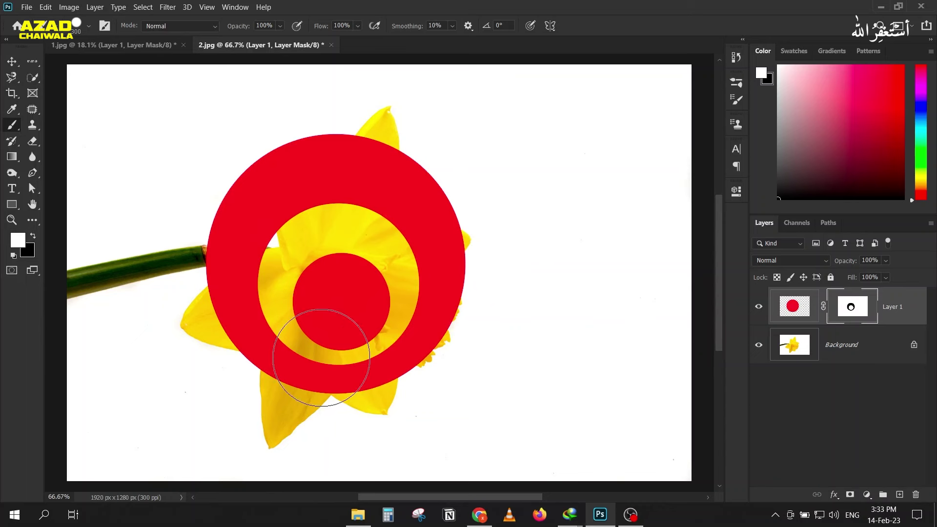
{"action": "left_click", "coordinate": [850, 306], "text": "alt"}
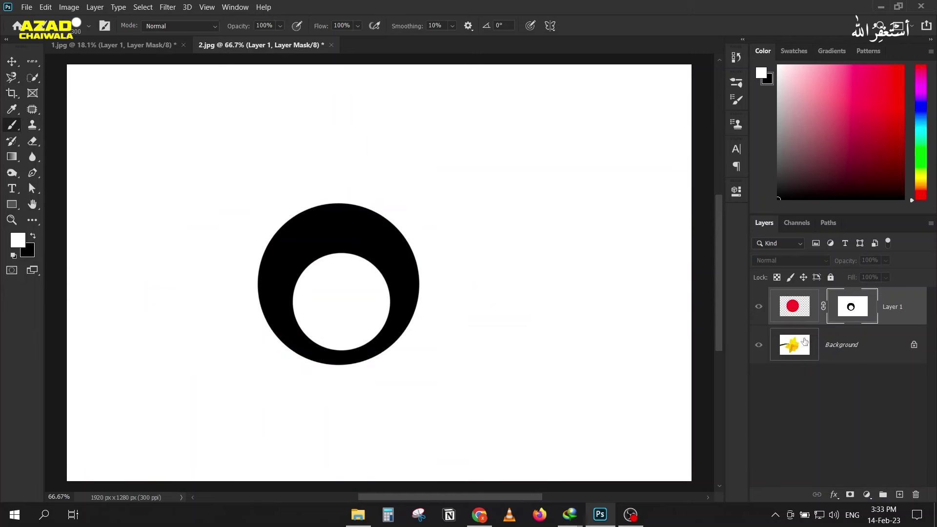
{"action": "left_click", "coordinate": [849, 308], "text": "alt"}
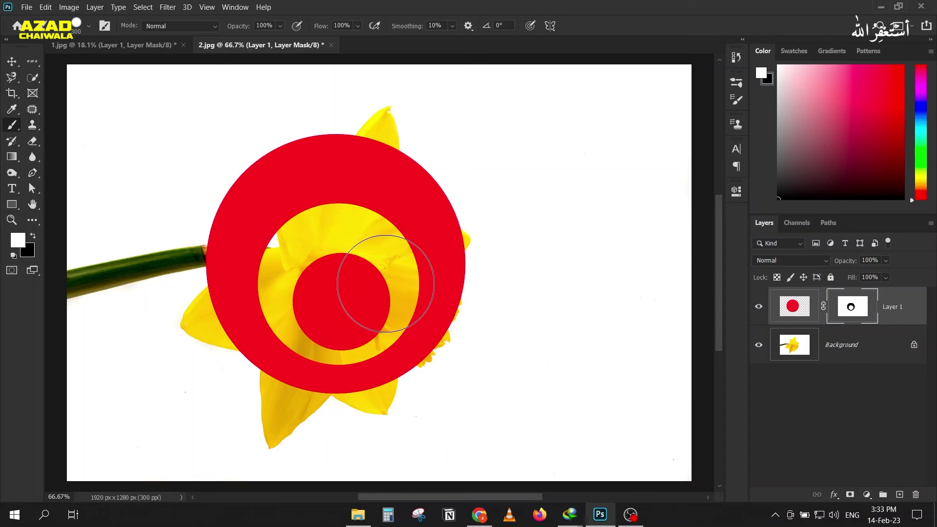
{"action": "left_click", "coordinate": [13, 62]}
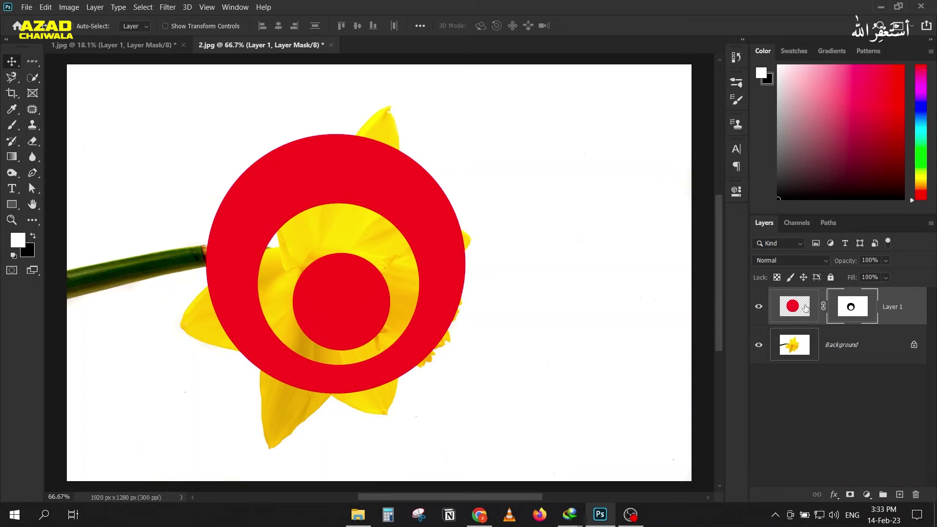
Move the masked red ring away and back over the daffodil.
{"action": "left_click", "coordinate": [795, 307]}
{"action": "left_click_drag", "start_coordinate": [356, 159], "coordinate": [530, 203]}
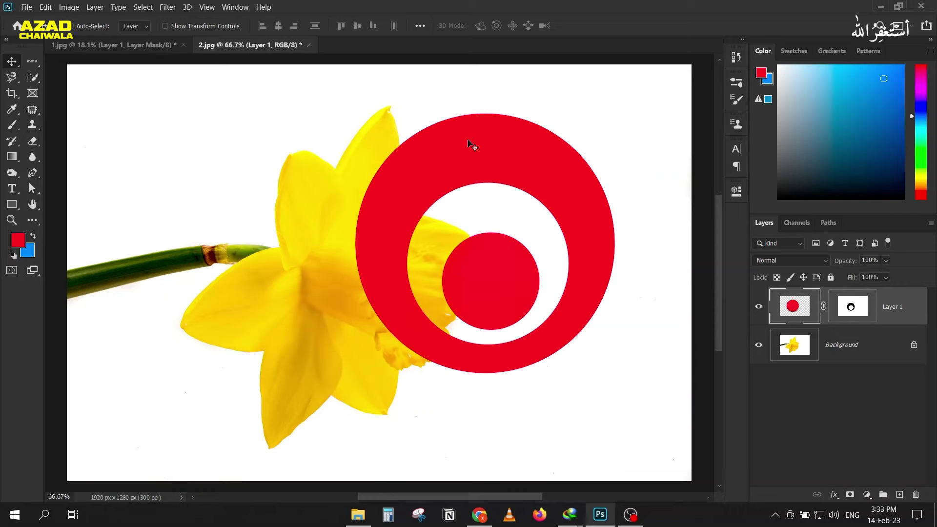
{"action": "mouse_move", "coordinate": [550, 234]}
{"action": "left_mouse_down"}
{"action": "mouse_move", "coordinate": [256, 238]}
{"action": "mouse_move", "coordinate": [239, 228]}
{"action": "mouse_move", "coordinate": [336, 173]}
{"action": "left_mouse_up"}
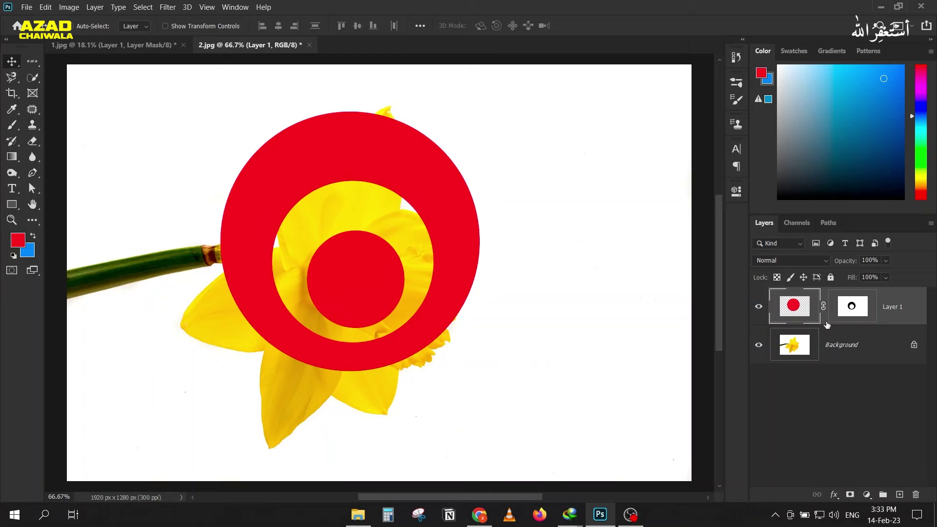
Unlink the layer from its mask and reposition the red circle alone.
{"action": "left_click", "coordinate": [825, 307]}
{"action": "mouse_move", "coordinate": [296, 159]}
{"action": "left_mouse_down"}
{"action": "mouse_move", "coordinate": [501, 109]}
{"action": "mouse_move", "coordinate": [496, 122]}
{"action": "left_mouse_up"}
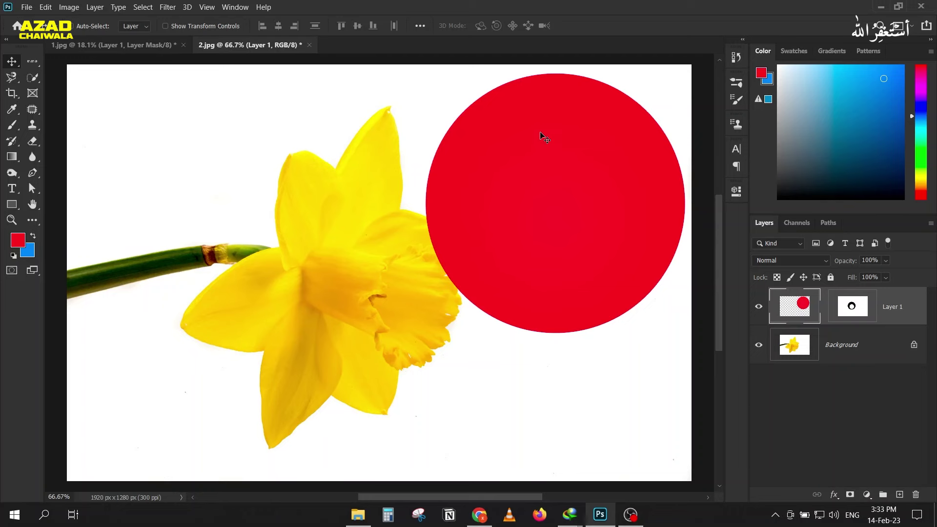
{"action": "mouse_move", "coordinate": [575, 119]}
{"action": "left_mouse_down"}
{"action": "mouse_move", "coordinate": [398, 162]}
{"action": "mouse_move", "coordinate": [368, 153]}
{"action": "left_mouse_up"}
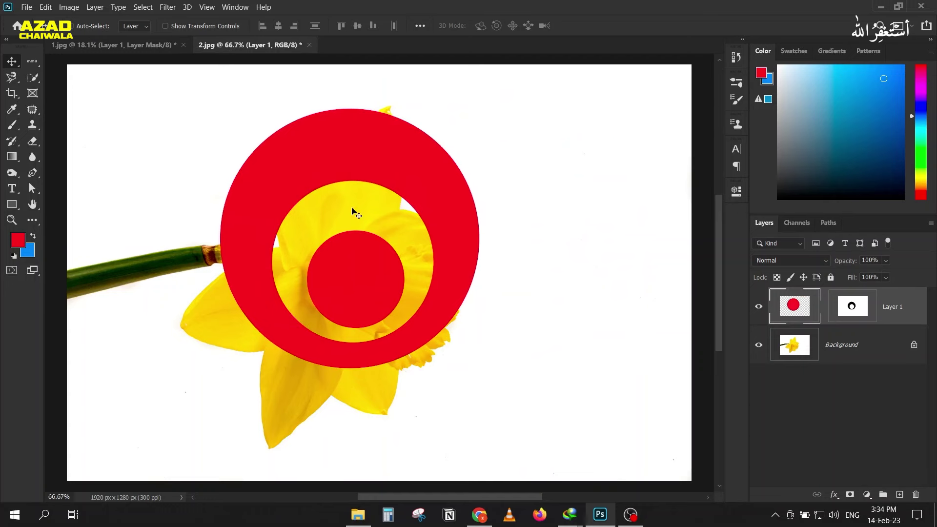
{"action": "mouse_move", "coordinate": [294, 152]}
{"action": "left_mouse_down"}
{"action": "mouse_move", "coordinate": [249, 144]}
{"action": "mouse_move", "coordinate": [274, 157]}
{"action": "left_mouse_up"}
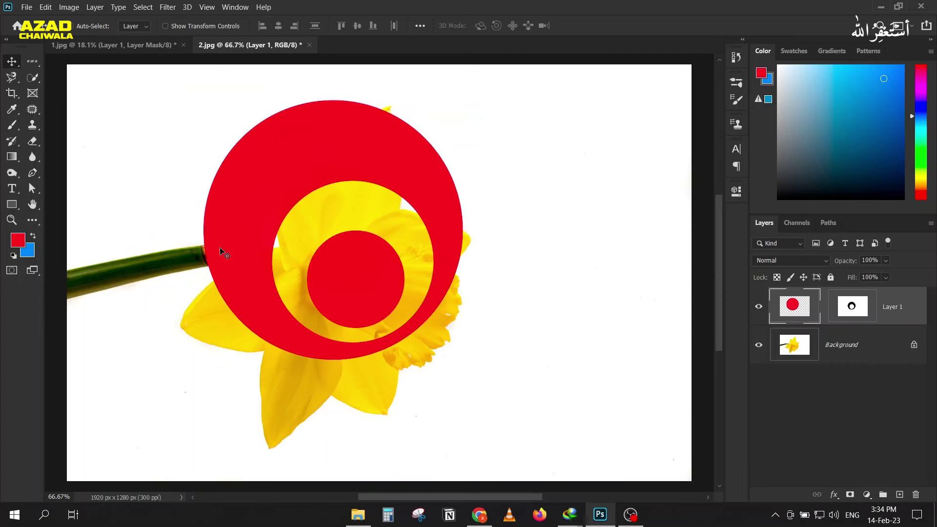
Relink layer and mask, move ring and disc together, then delete the red layer.
{"action": "left_click", "coordinate": [824, 306]}
{"action": "mouse_move", "coordinate": [277, 173]}
{"action": "left_mouse_down"}
{"action": "mouse_move", "coordinate": [416, 159]}
{"action": "mouse_move", "coordinate": [485, 215]}
{"action": "mouse_move", "coordinate": [387, 226]}
{"action": "mouse_move", "coordinate": [397, 221]}
{"action": "left_mouse_up"}
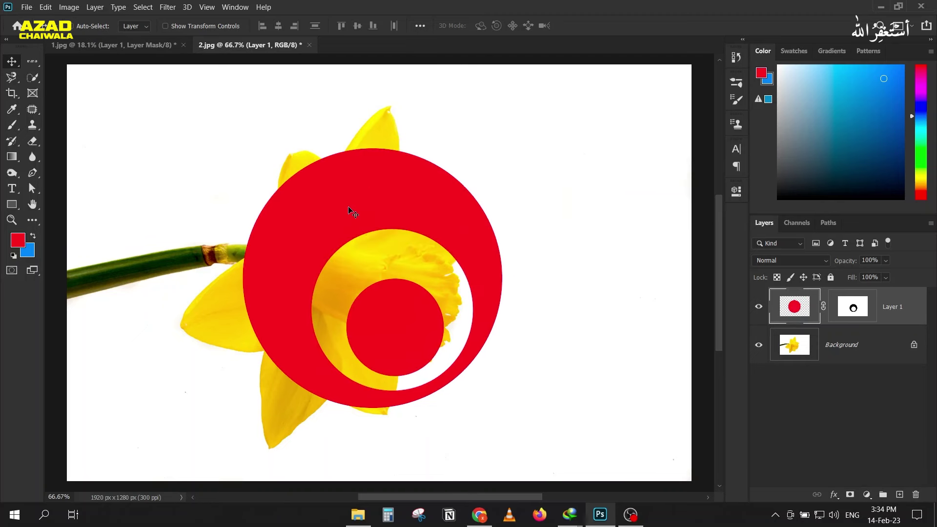
{"action": "left_click_drag", "start_coordinate": [321, 205], "coordinate": [293, 176]}
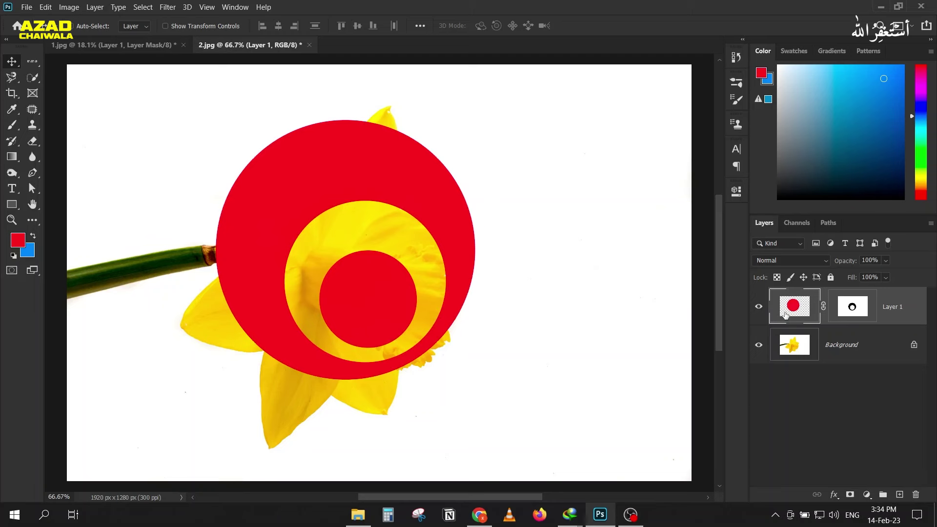
{"action": "key", "text": "Delete"}
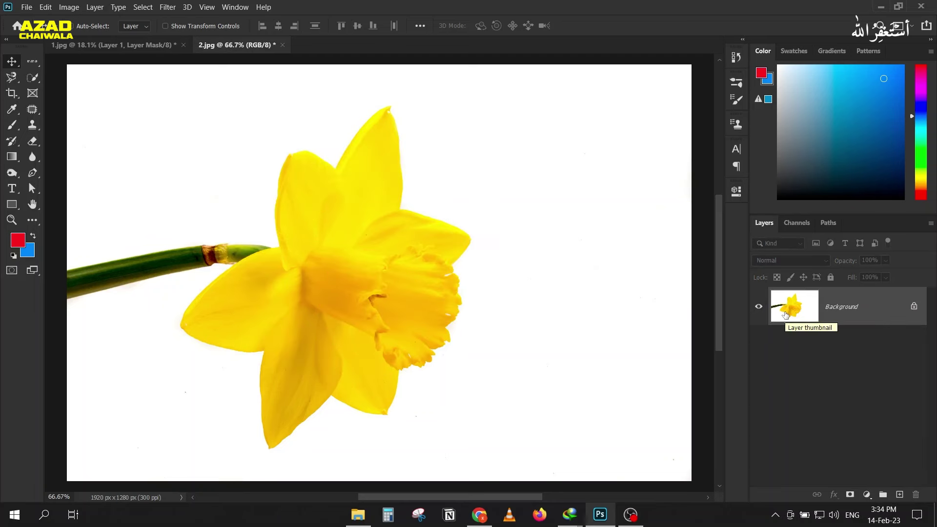
Duplicate the daffodil Background into Layer 1 and show the other selection tools.
{"action": "key", "text": "ctrl+j"}
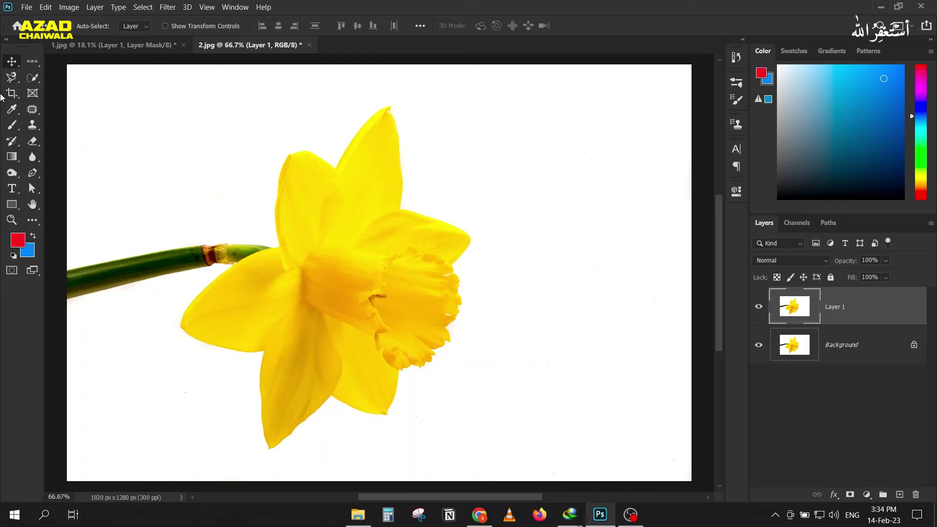
{"action": "left_click", "coordinate": [34, 78]}
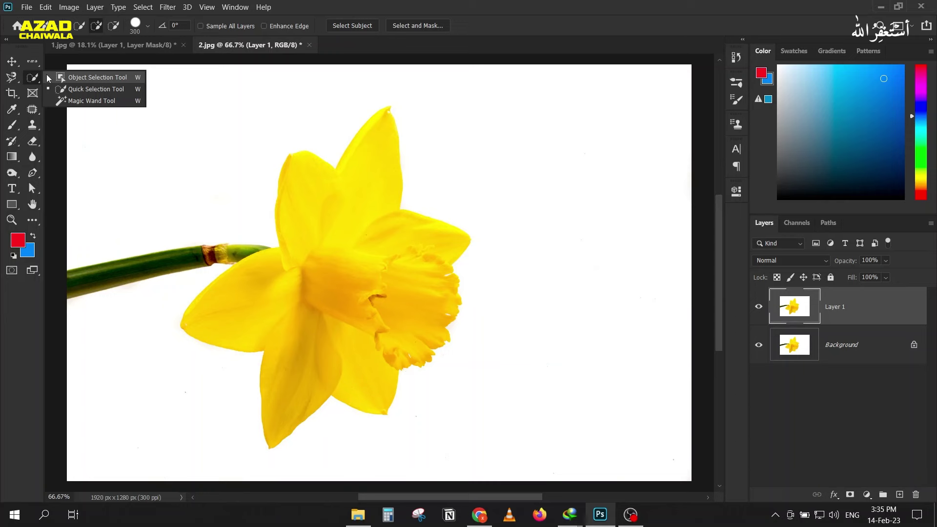
Try Object Selection on the daffodil, deselect it, then switch to the Magic Wand Tool.
{"action": "left_click", "coordinate": [48, 78]}
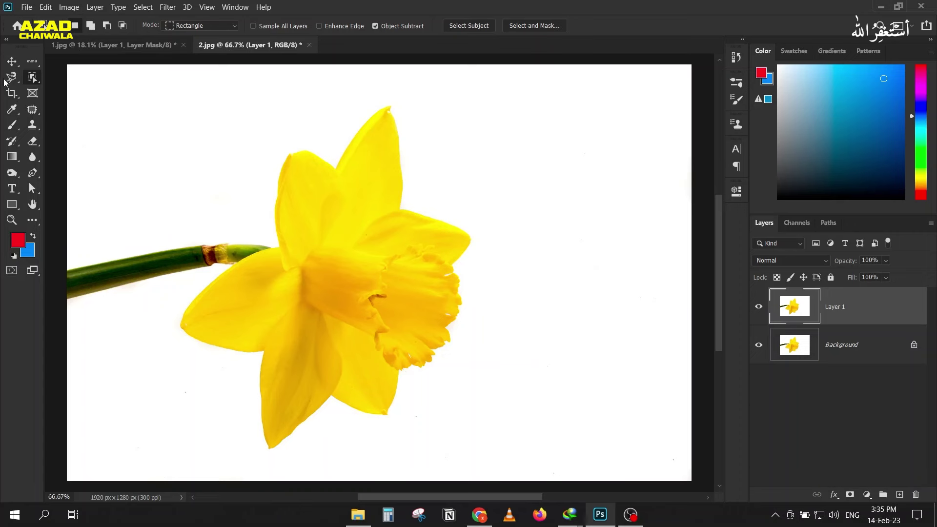
{"action": "left_click_drag", "start_coordinate": [68, 72], "coordinate": [488, 471]}
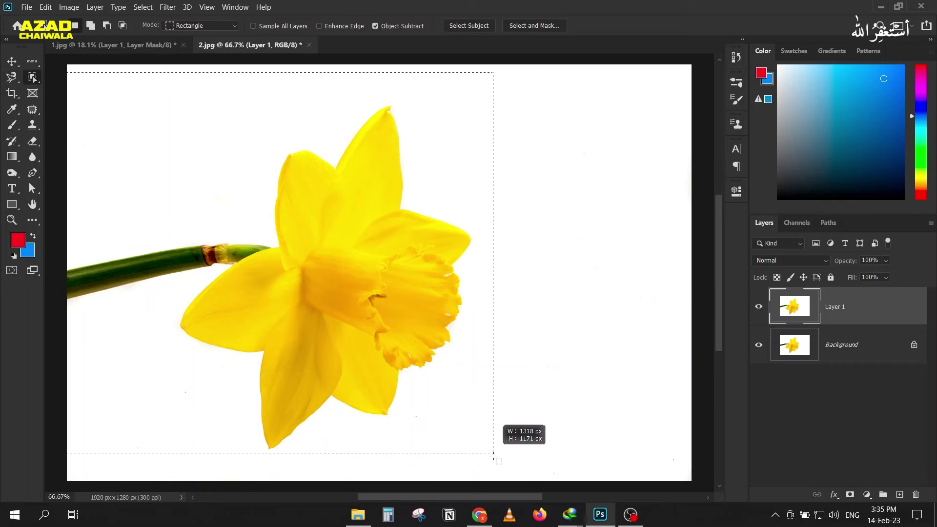
{"action": "left_click_drag", "start_coordinate": [488, 471], "coordinate": [491, 473]}
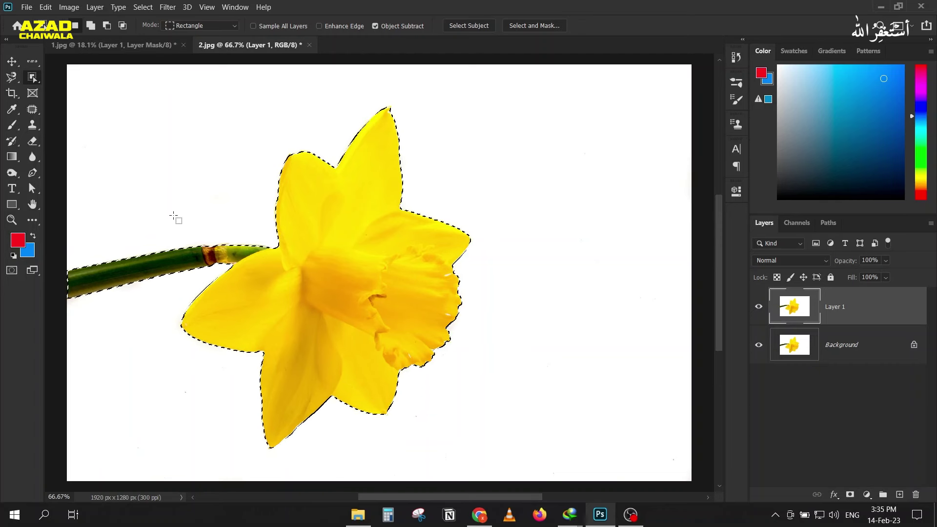
{"action": "left_click", "coordinate": [86, 159]}
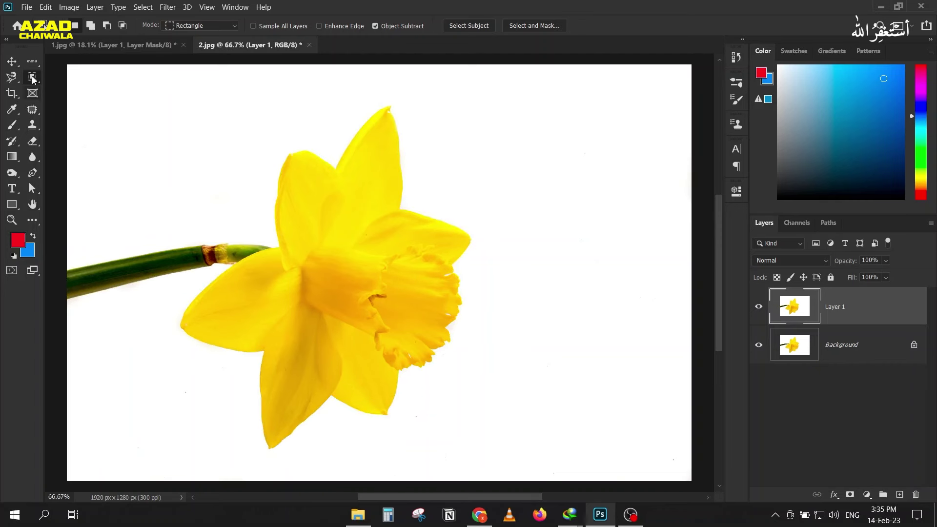
{"action": "right_click", "coordinate": [33, 79]}
{"action": "left_click", "coordinate": [81, 101]}
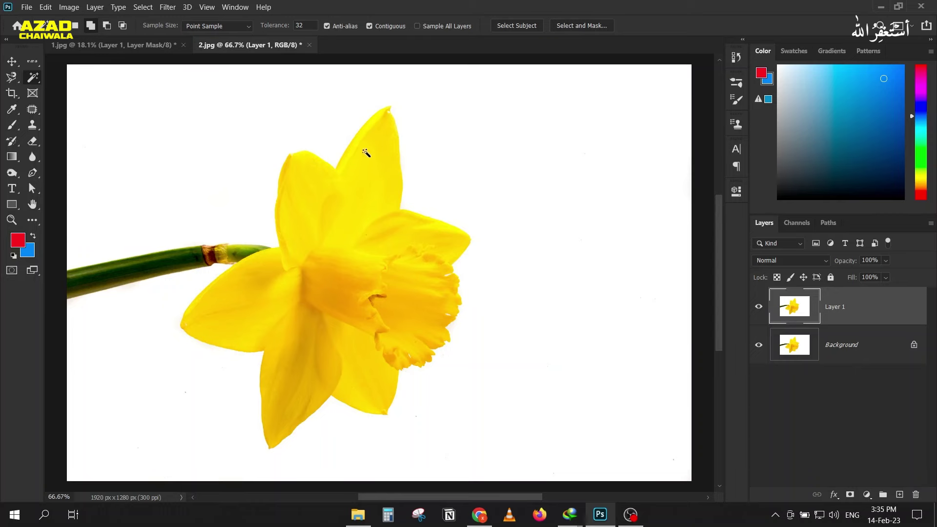
{"action": "left_click", "coordinate": [375, 141]}
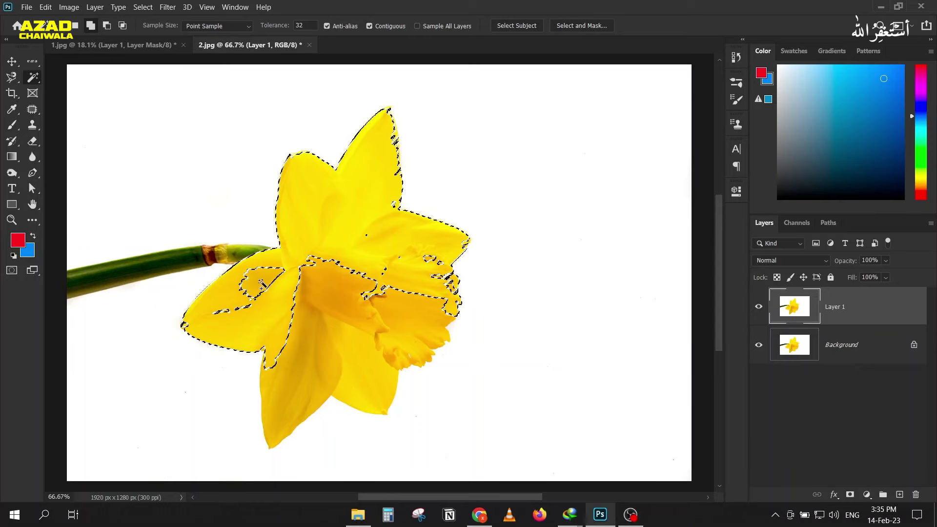
{"action": "left_click", "coordinate": [281, 354]}
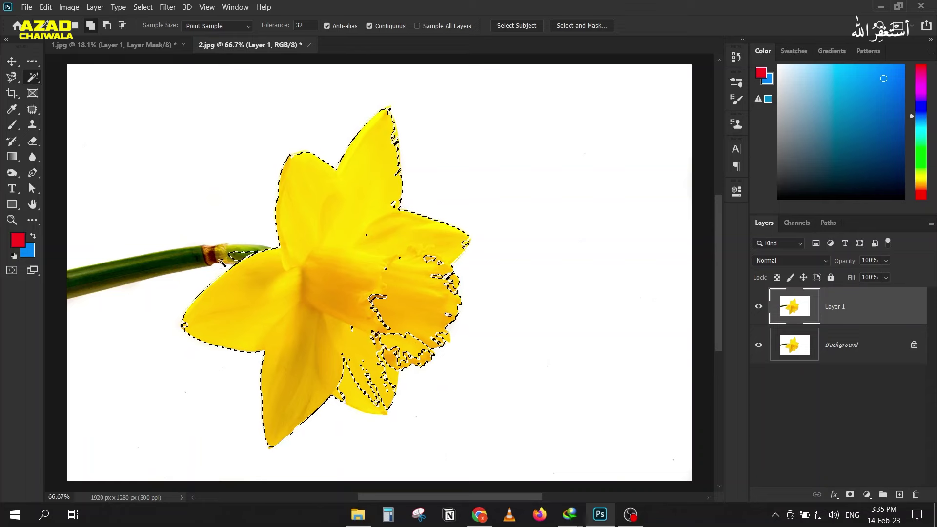
{"action": "left_click", "coordinate": [146, 266], "text": "shift"}
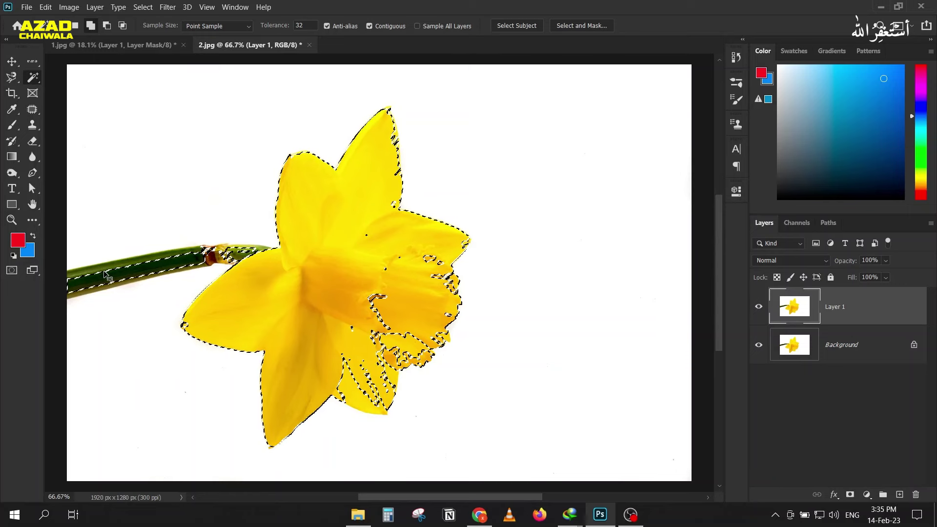
{"action": "key", "text": "ctrl+d"}
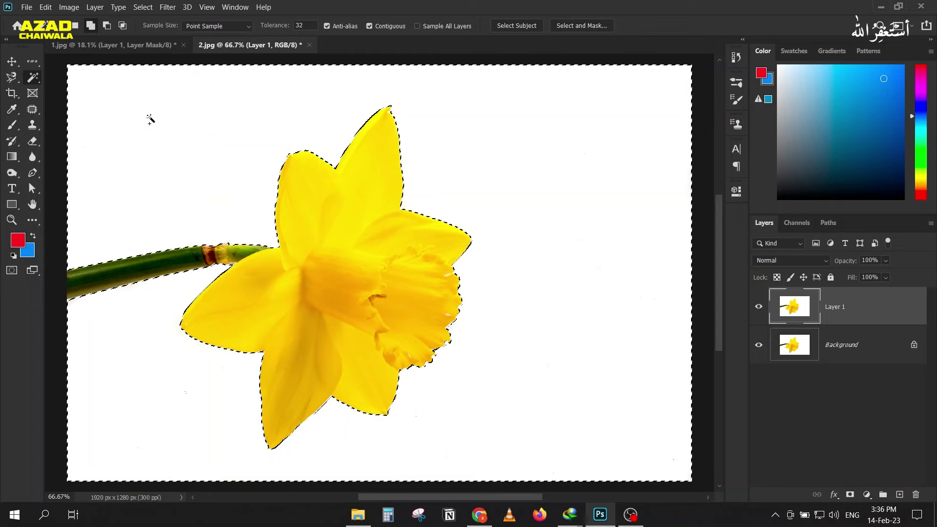
{"action": "left_click", "coordinate": [142, 7]}
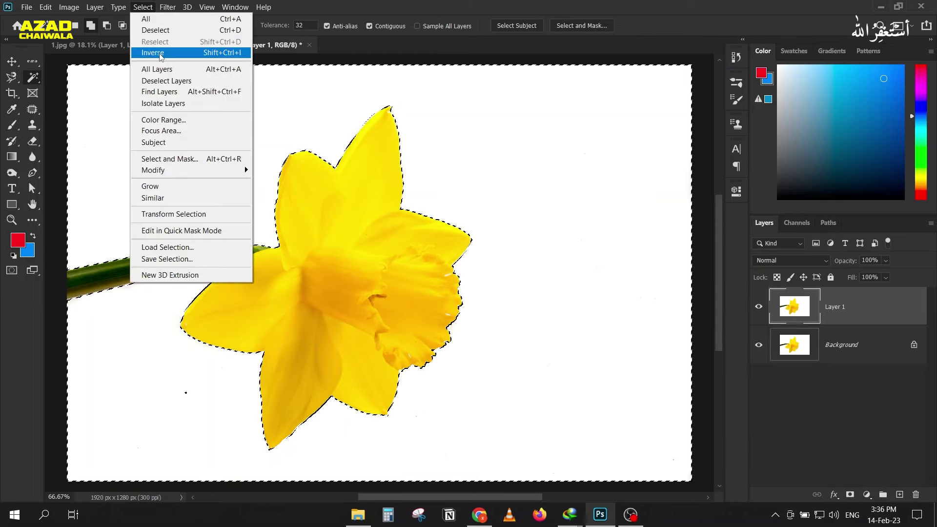
{"action": "left_click", "coordinate": [177, 54]}
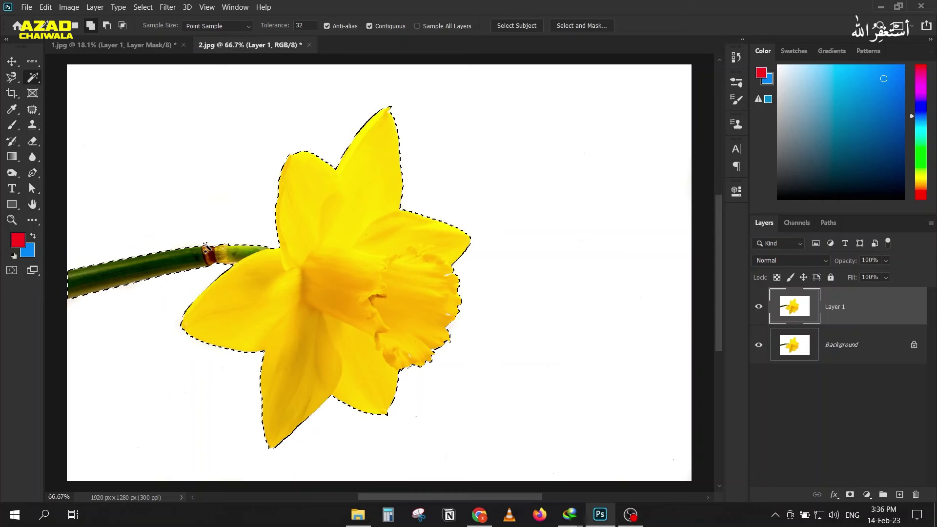
{"action": "key", "text": "ctrl+d"}
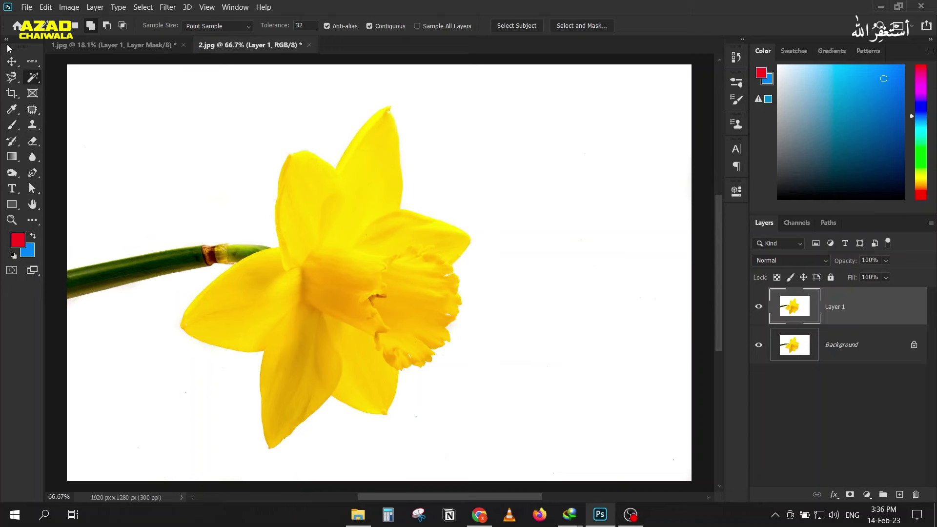
Keep the Magic Wand sample size at Point Sample and adjust the zoom.
{"action": "left_click", "coordinate": [198, 28]}
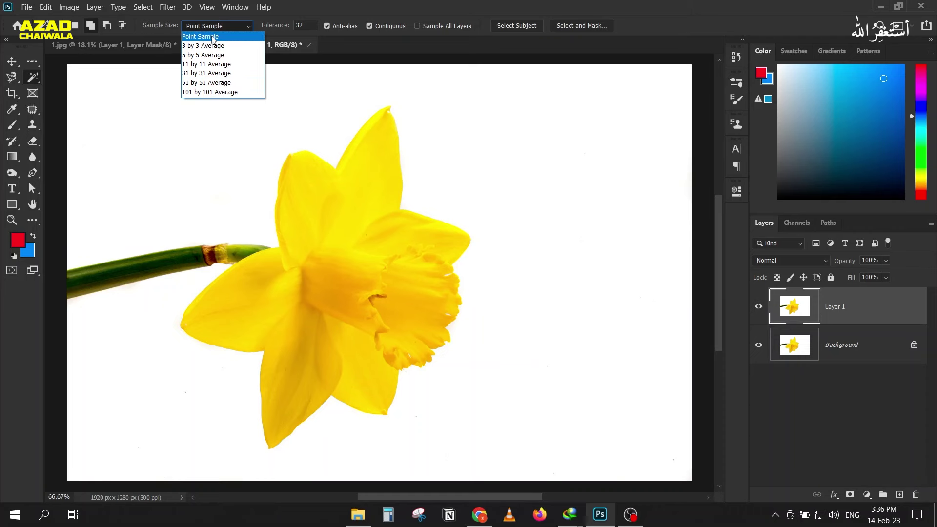
{"action": "left_click", "coordinate": [205, 36]}
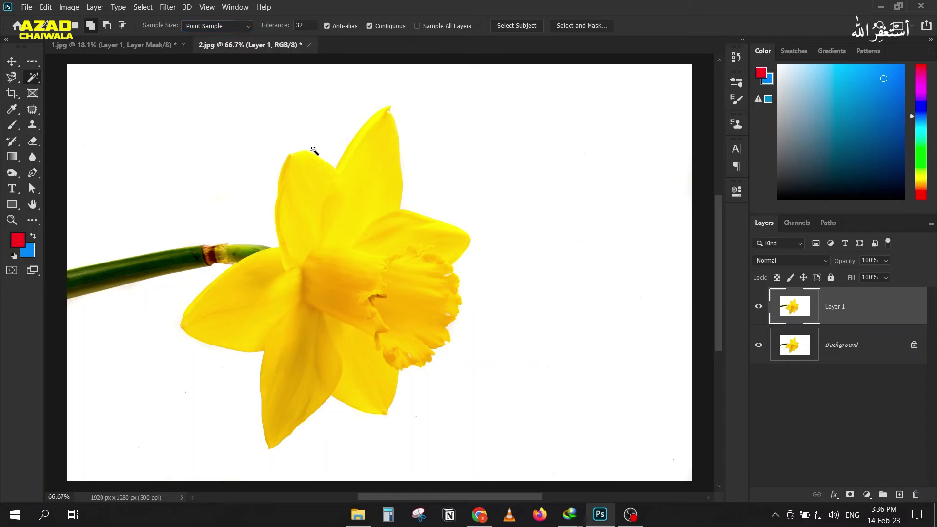
{"action": "scroll", "coordinate": [314, 152], "scroll_direction": "up", "scroll_amount": 3}
{"action": "scroll", "coordinate": [314, 152], "scroll_direction": "up", "scroll_amount": 3}
{"action": "scroll", "coordinate": [314, 152], "scroll_direction": "up", "scroll_amount": 3}
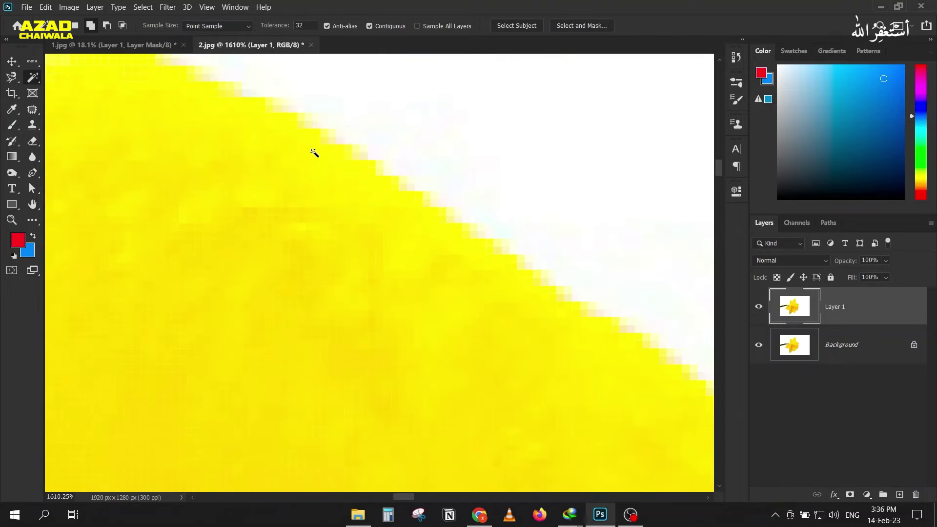
{"action": "scroll", "coordinate": [318, 147], "scroll_direction": "up", "scroll_amount": 2}
{"action": "scroll", "coordinate": [310, 108], "scroll_direction": "up", "scroll_amount": 2}
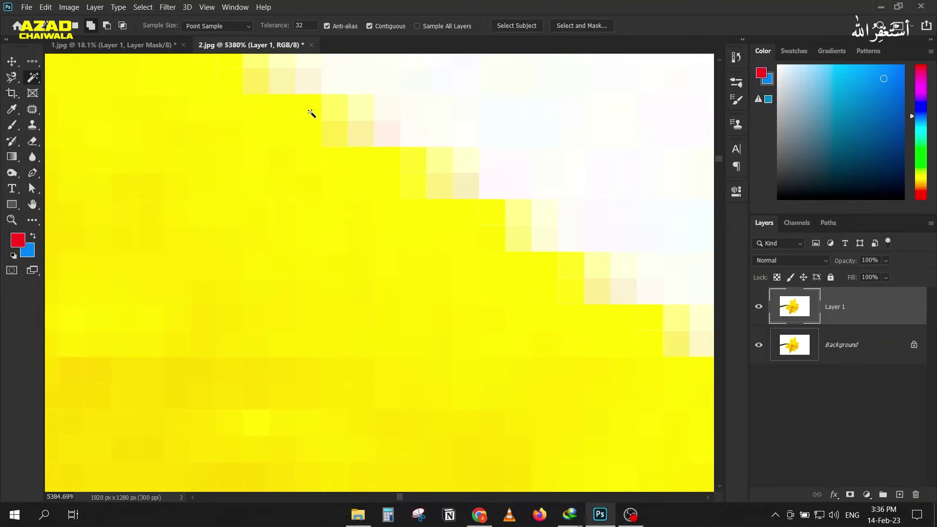
{"action": "scroll", "coordinate": [210, 131], "scroll_direction": "down", "scroll_amount": 2}
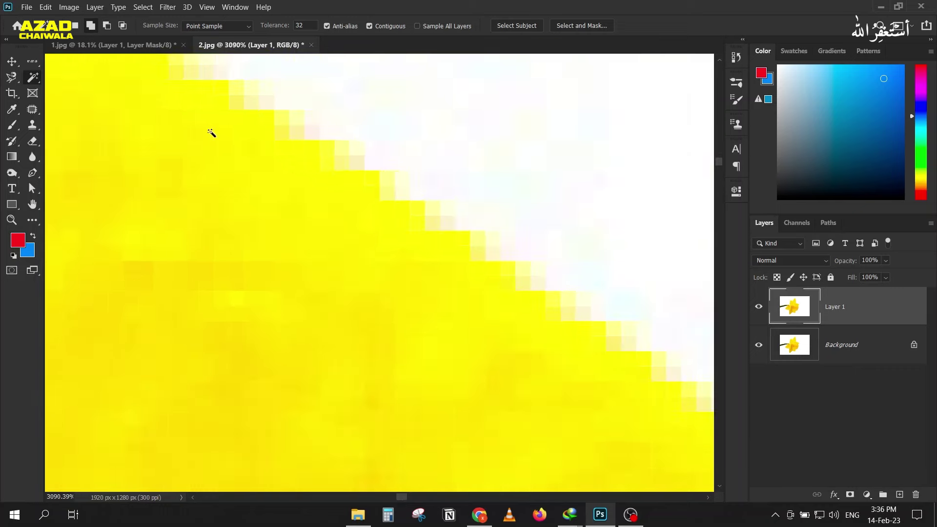
{"action": "scroll", "coordinate": [209, 132], "scroll_direction": "down", "scroll_amount": 2}
{"action": "scroll", "coordinate": [210, 131], "scroll_direction": "down", "scroll_amount": 3}
{"action": "scroll", "coordinate": [211, 132], "scroll_direction": "down", "scroll_amount": 3}
{"action": "scroll", "coordinate": [195, 151], "scroll_direction": "down", "scroll_amount": 1}
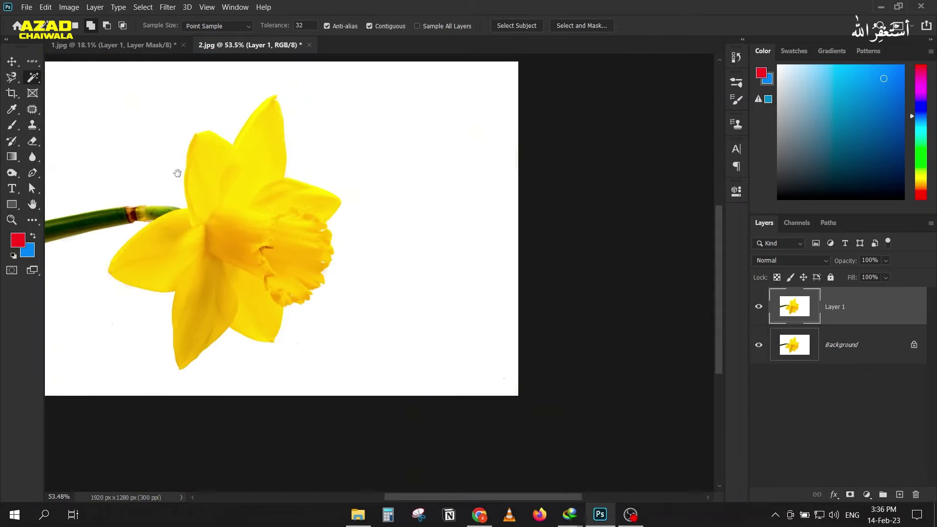
{"action": "scroll", "coordinate": [178, 171], "scroll_direction": "down", "scroll_amount": 1}
{"action": "scroll", "coordinate": [139, 161], "scroll_direction": "up", "scroll_amount": 1}
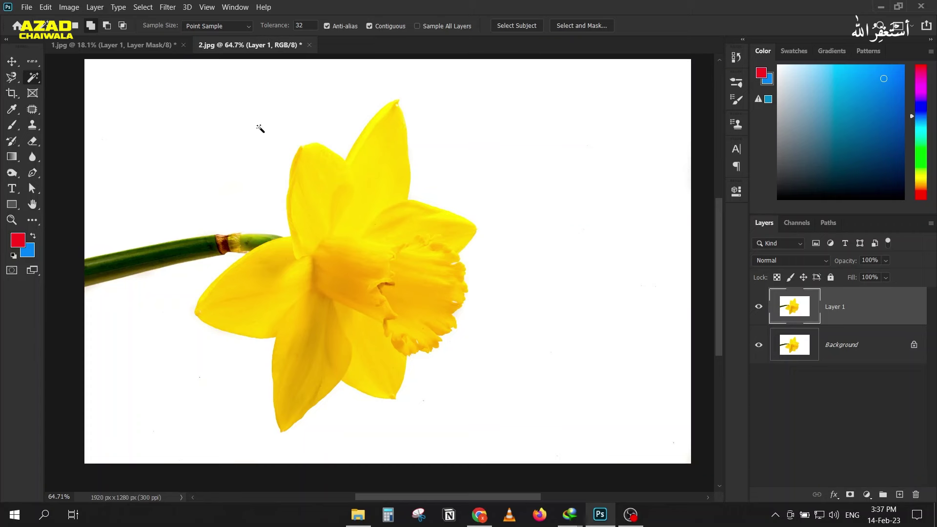
Select the yellow daffodil petals by colour with Point Sample at Tolerance 32.
{"action": "left_click", "coordinate": [188, 25]}
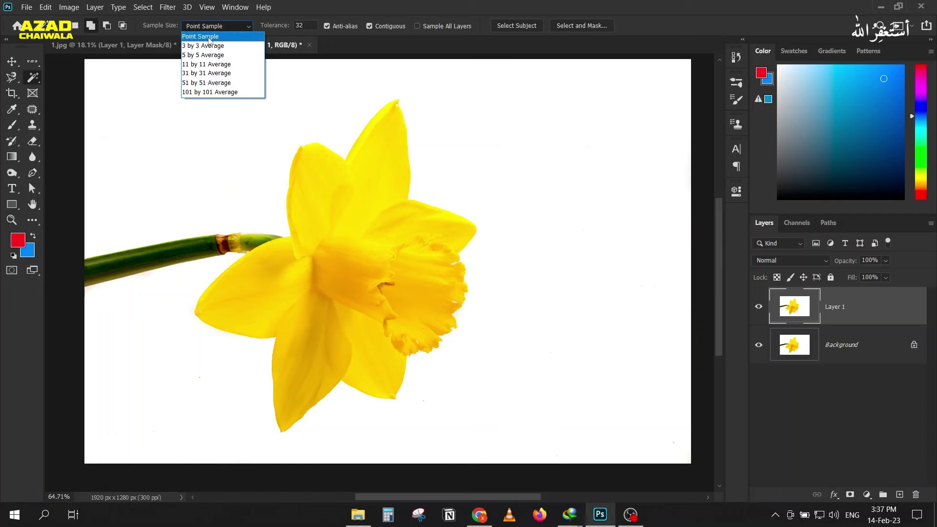
{"action": "left_click", "coordinate": [209, 36]}
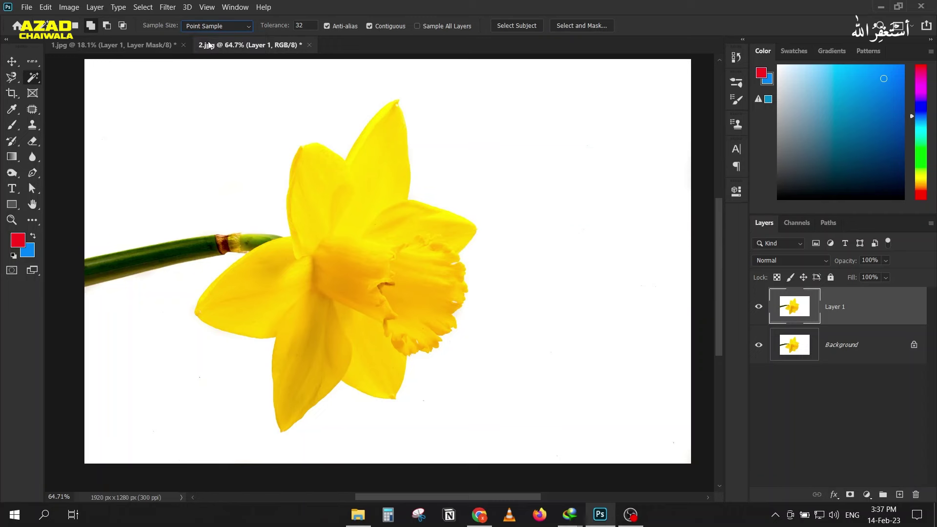
{"action": "left_click", "coordinate": [392, 122]}
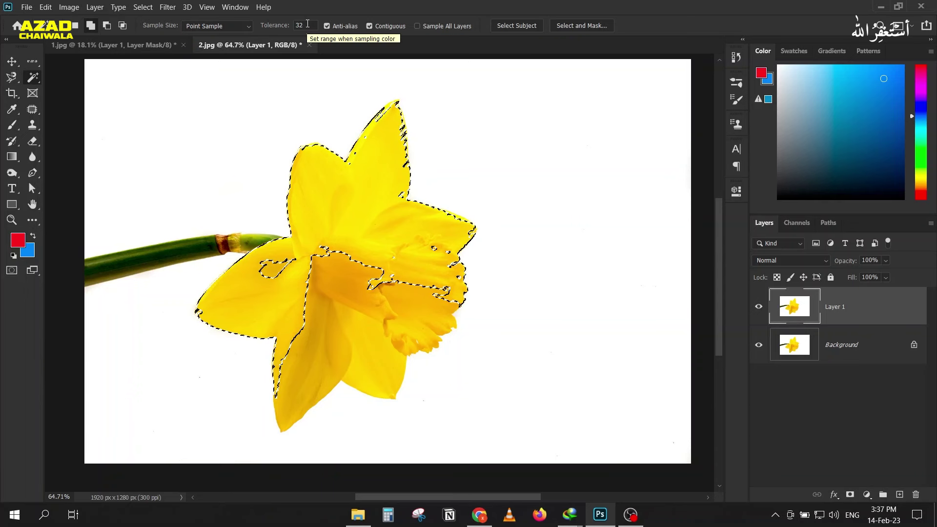
Test Magic Wand tolerance on the petals, first raised, then lowered to 2.
{"action": "key", "text": "ctrl+d"}
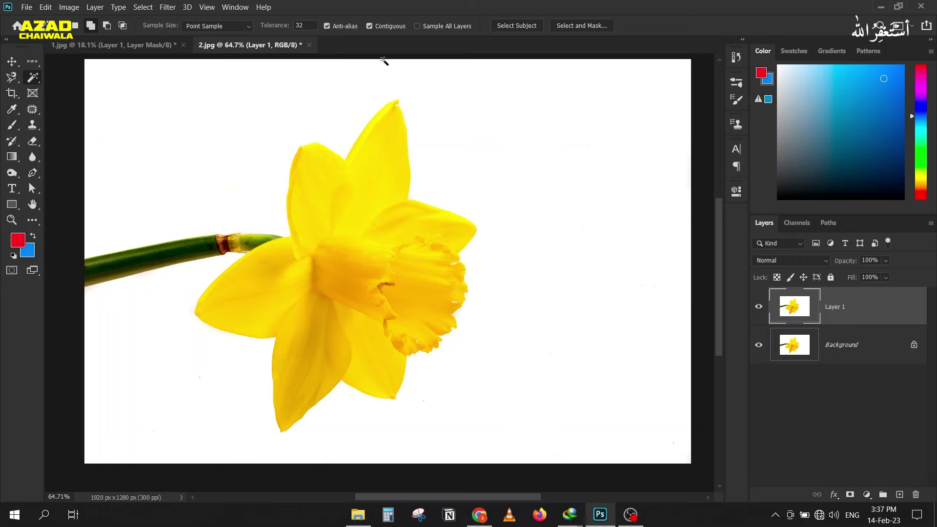
{"action": "mouse_move", "coordinate": [276, 22]}
{"action": "left_mouse_down"}
{"action": "mouse_move", "coordinate": [269, 26]}
{"action": "mouse_move", "coordinate": [283, 26]}
{"action": "left_mouse_up"}
{"action": "left_click", "coordinate": [387, 119]}
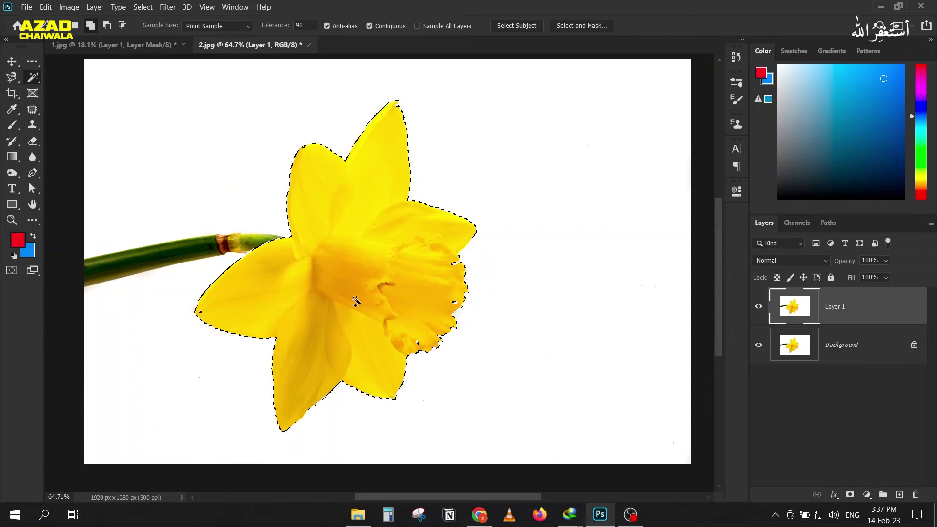
{"action": "key", "text": "ctrl+d"}
{"action": "left_click_drag", "start_coordinate": [280, 25], "coordinate": [225, 27]}
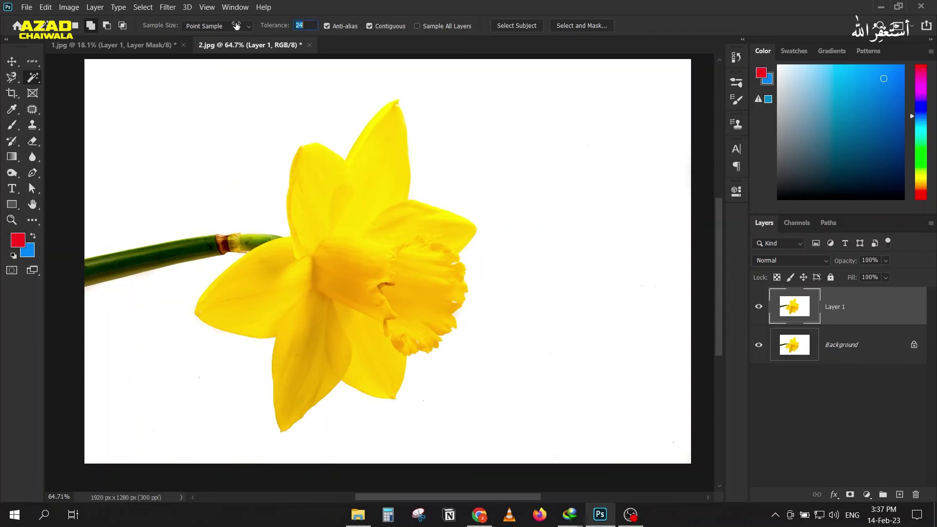
{"action": "left_click", "coordinate": [390, 124]}
{"action": "key", "text": "ctrl+d"}
Select the white background around the flower, switching to Add to selection mode.
{"action": "left_click", "coordinate": [172, 78]}
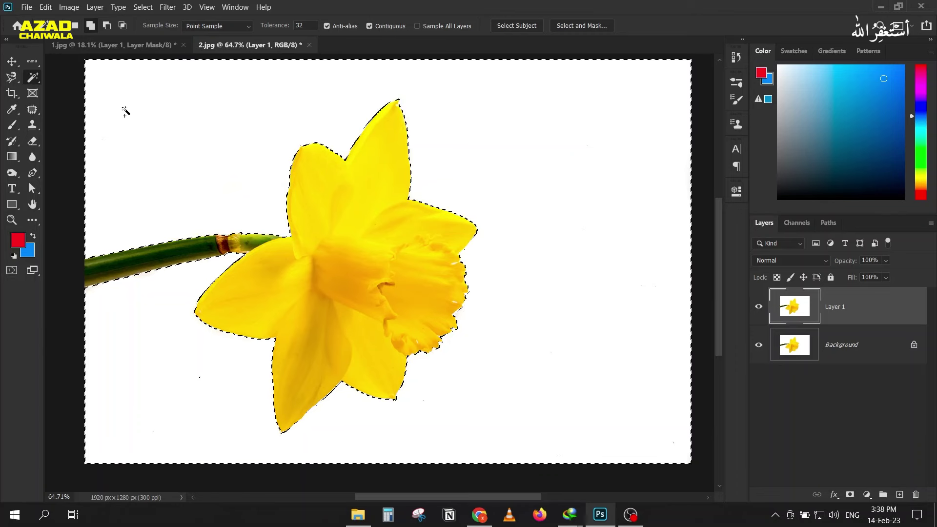
{"action": "scroll", "coordinate": [455, 268], "scroll_direction": "up", "scroll_amount": 3}
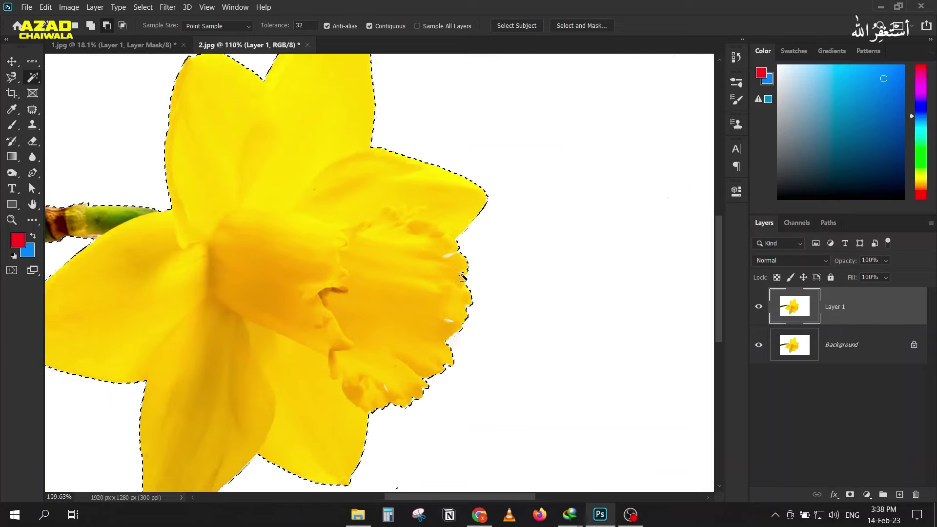
{"action": "scroll", "coordinate": [458, 259], "scroll_direction": "up", "scroll_amount": 3}
{"action": "scroll", "coordinate": [447, 239], "scroll_direction": "up", "scroll_amount": 2}
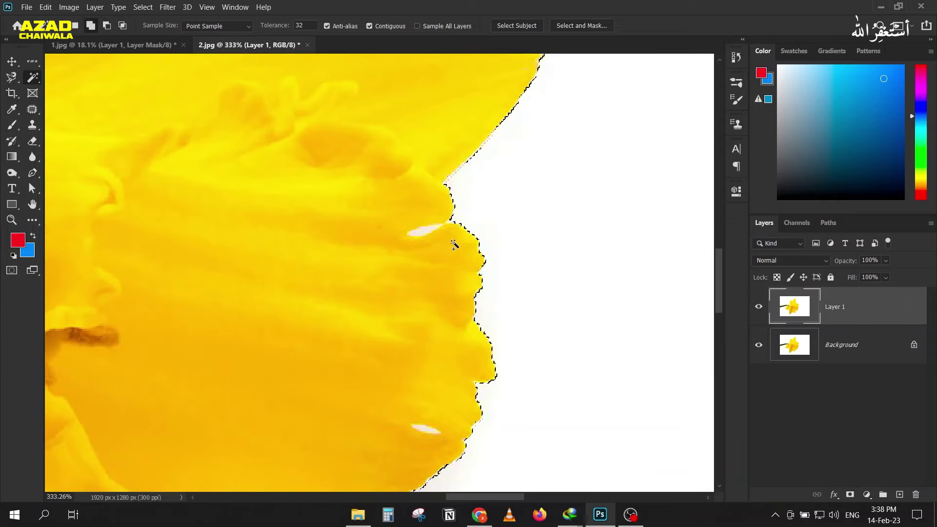
{"action": "scroll", "coordinate": [454, 241], "scroll_direction": "up", "scroll_amount": 2}
{"action": "left_click", "coordinate": [91, 26]}
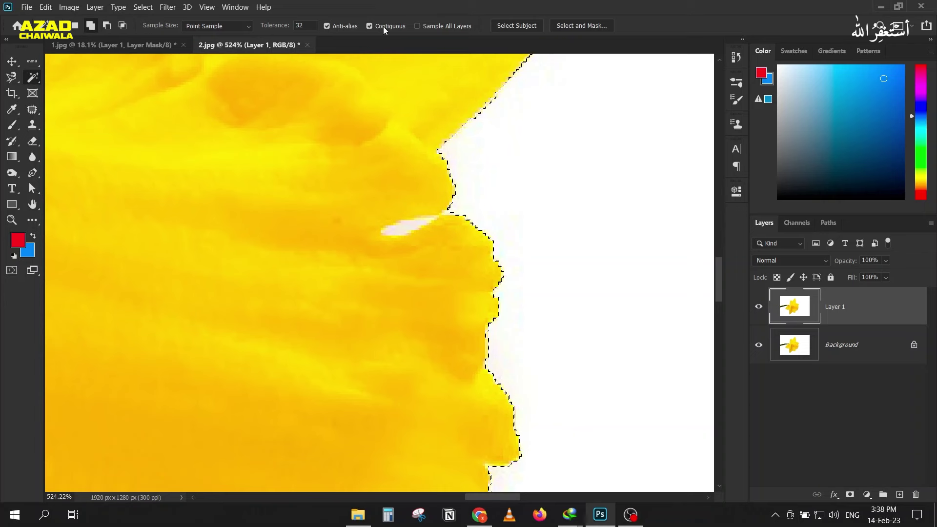
{"action": "scroll", "coordinate": [444, 224], "scroll_direction": "up", "scroll_amount": 1}
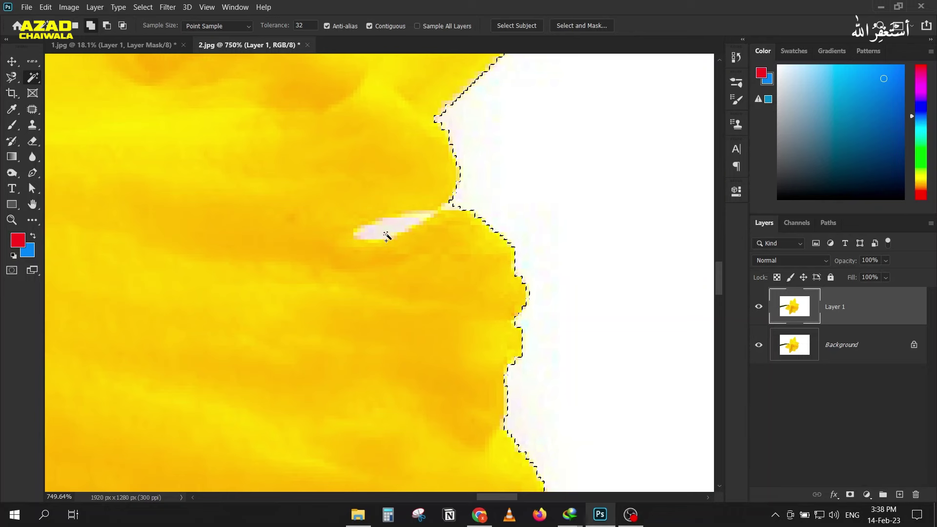
{"action": "scroll", "coordinate": [386, 235], "scroll_direction": "down", "scroll_amount": 5}
{"action": "scroll", "coordinate": [386, 235], "scroll_direction": "down", "scroll_amount": 3}
{"action": "scroll", "coordinate": [386, 236], "scroll_direction": "down", "scroll_amount": 3}
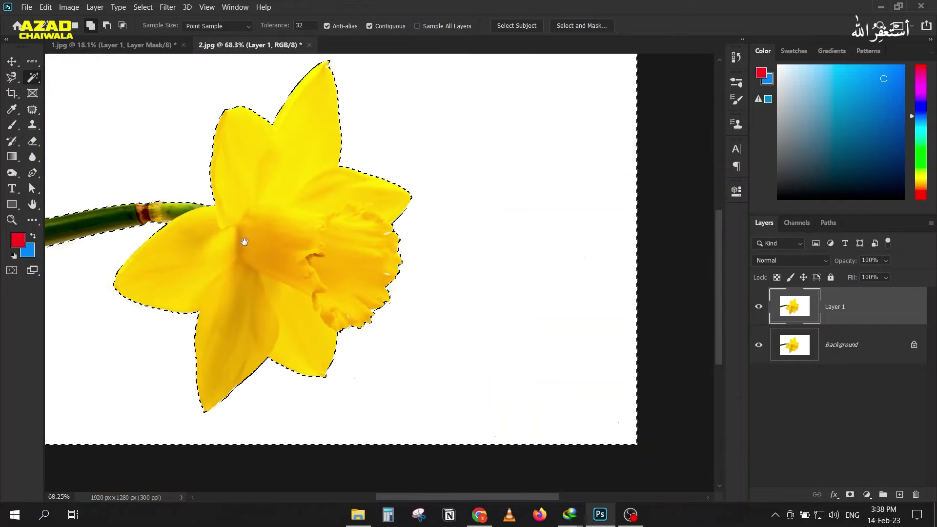
{"action": "scroll", "coordinate": [340, 284], "scroll_direction": "down", "scroll_amount": 3}
{"action": "scroll", "coordinate": [341, 284], "scroll_direction": "up", "scroll_amount": 3}
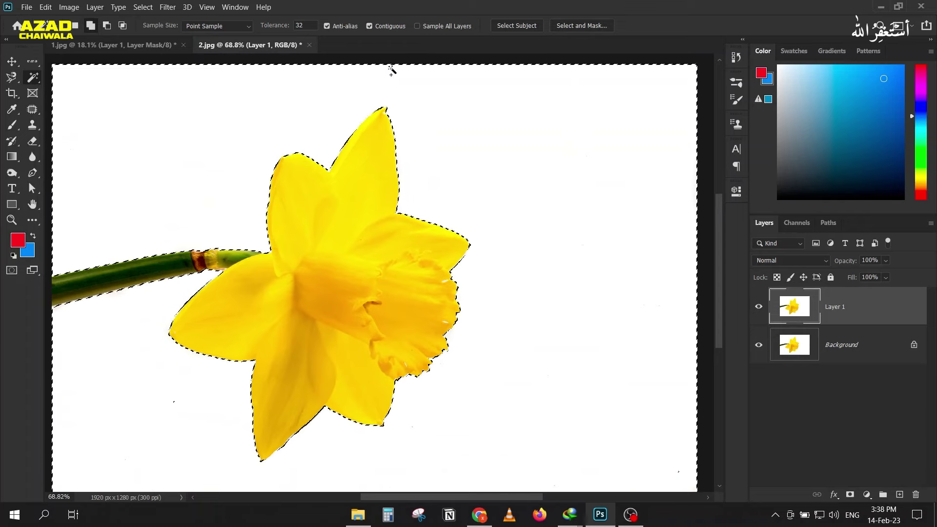
{"action": "left_click_drag", "start_coordinate": [408, 272], "coordinate": [383, 213]}
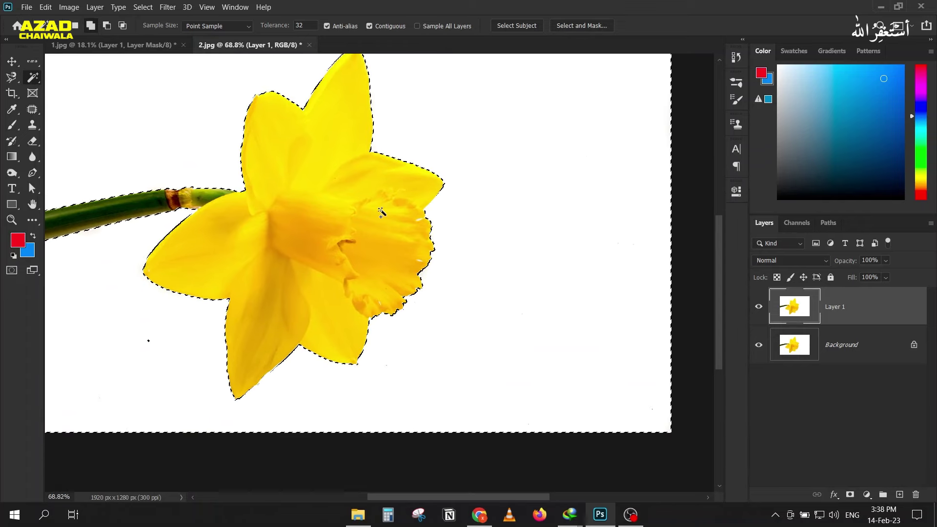
With Contiguous turned off, select every white area across the image, then deselect.
{"action": "key", "text": "ctrl+d"}
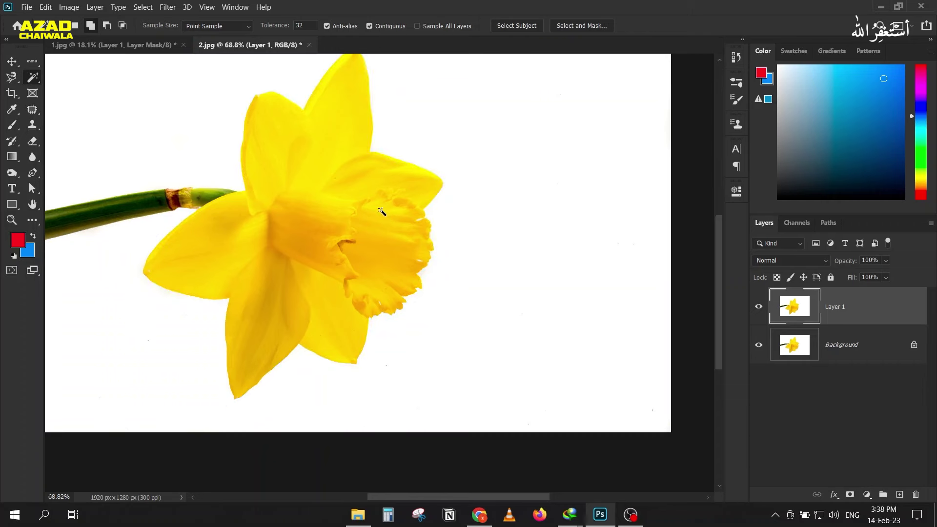
{"action": "left_click", "coordinate": [372, 27]}
{"action": "left_click_drag", "start_coordinate": [310, 144], "coordinate": [337, 199]}
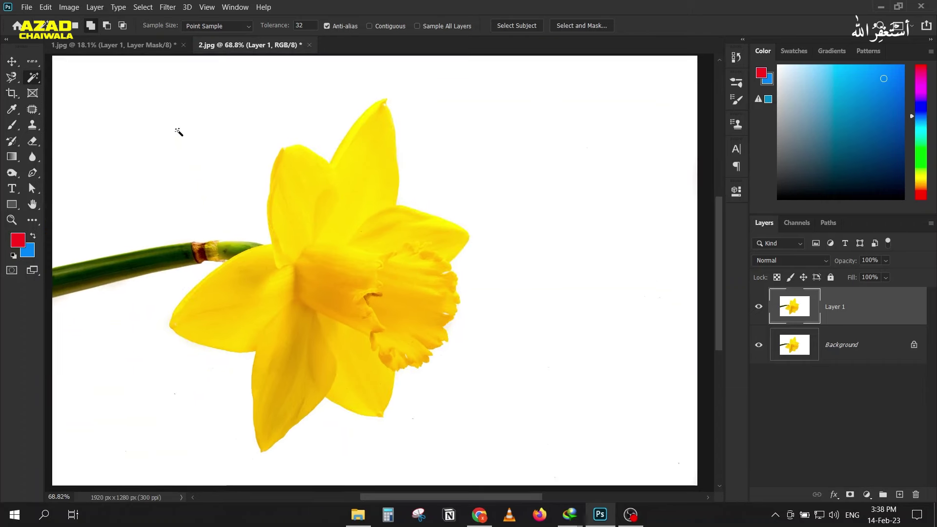
{"action": "left_click", "coordinate": [179, 132]}
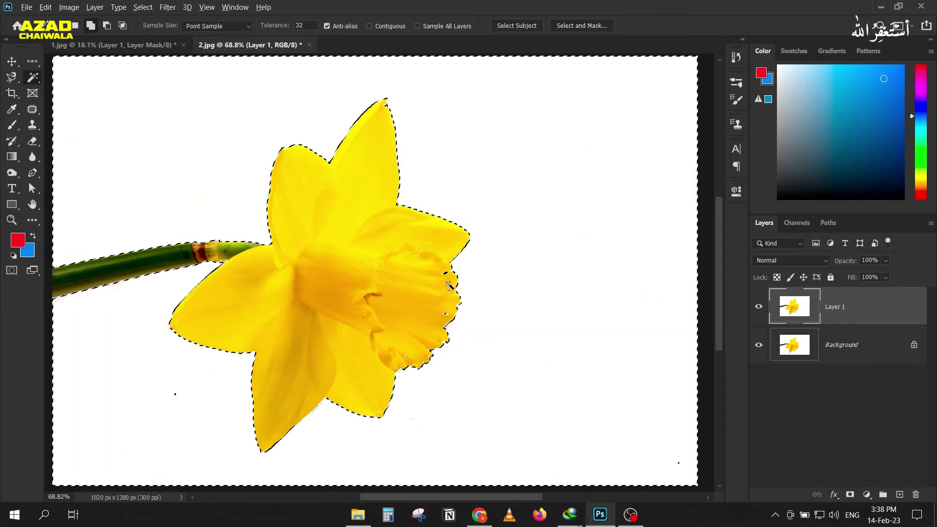
{"action": "scroll", "coordinate": [446, 260], "scroll_direction": "up", "scroll_amount": 5}
{"action": "scroll", "coordinate": [446, 260], "scroll_direction": "up", "scroll_amount": 3}
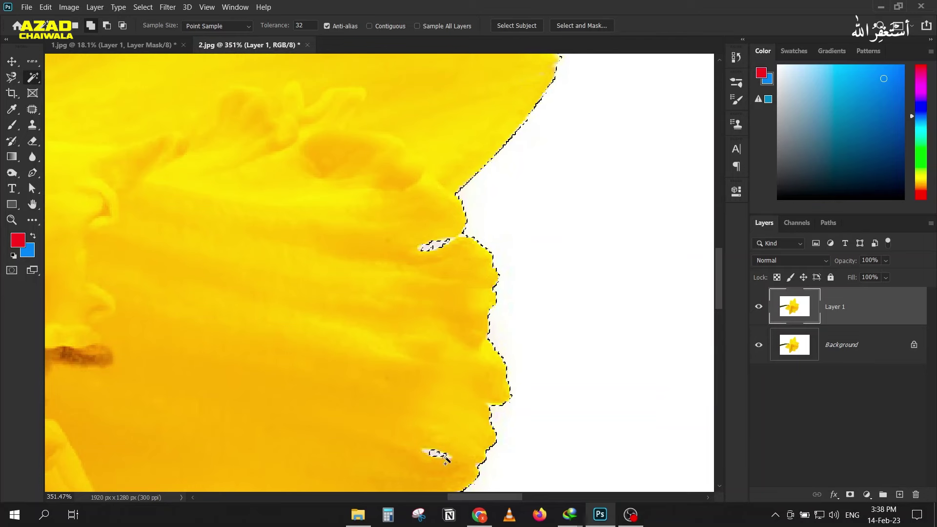
{"action": "scroll", "coordinate": [420, 414], "scroll_direction": "down", "scroll_amount": 1}
{"action": "scroll", "coordinate": [420, 414], "scroll_direction": "down", "scroll_amount": 3}
{"action": "scroll", "coordinate": [419, 334], "scroll_direction": "down", "scroll_amount": 2}
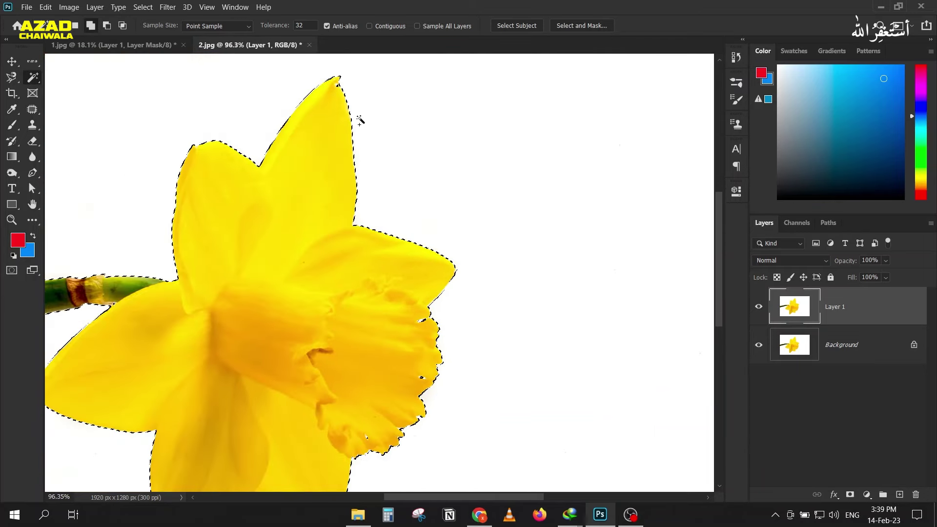
{"action": "key", "text": "ctrl+d"}
With Contiguous back on, select the connected white background and mask Layer 1 with it.
{"action": "left_click", "coordinate": [376, 25]}
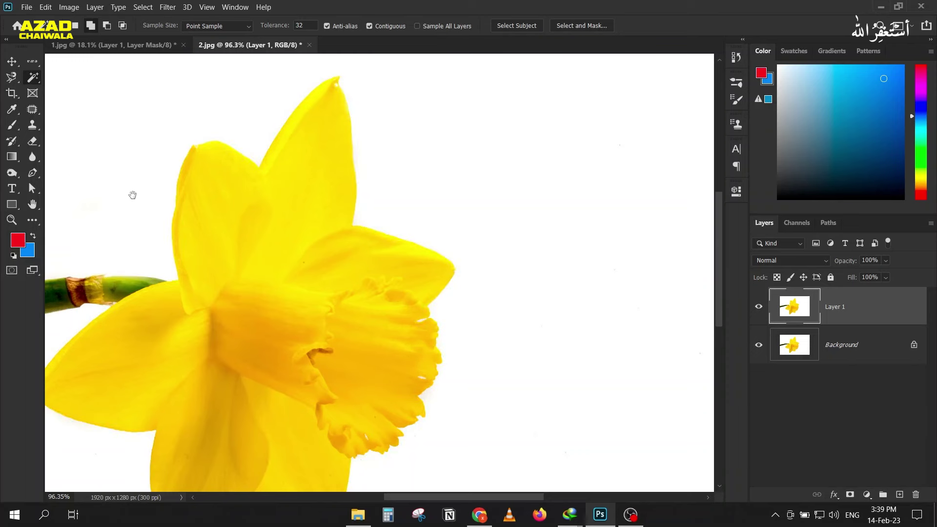
{"action": "scroll", "coordinate": [255, 193], "scroll_direction": "down", "scroll_amount": 2}
{"action": "scroll", "coordinate": [254, 192], "scroll_direction": "down", "scroll_amount": 2}
{"action": "scroll", "coordinate": [254, 191], "scroll_direction": "down", "scroll_amount": 1}
{"action": "left_click", "coordinate": [195, 218]}
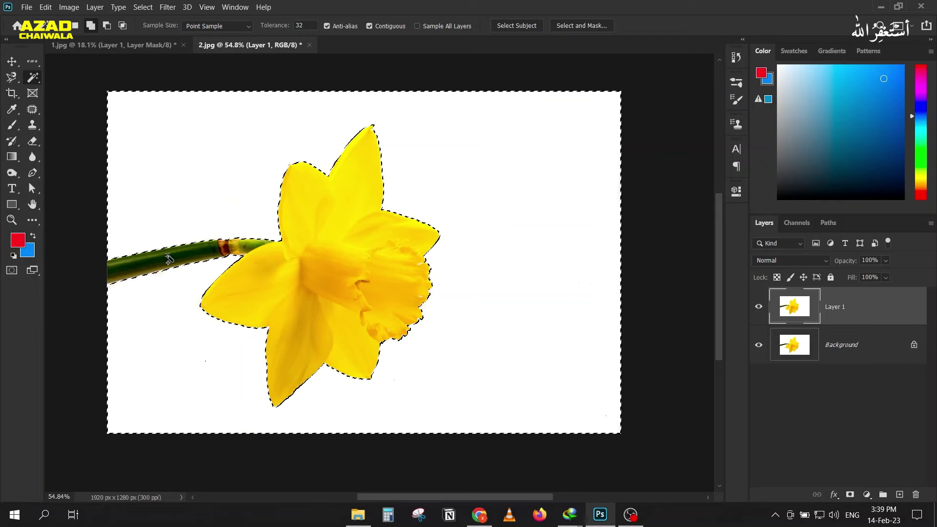
{"action": "left_click", "coordinate": [854, 497]}
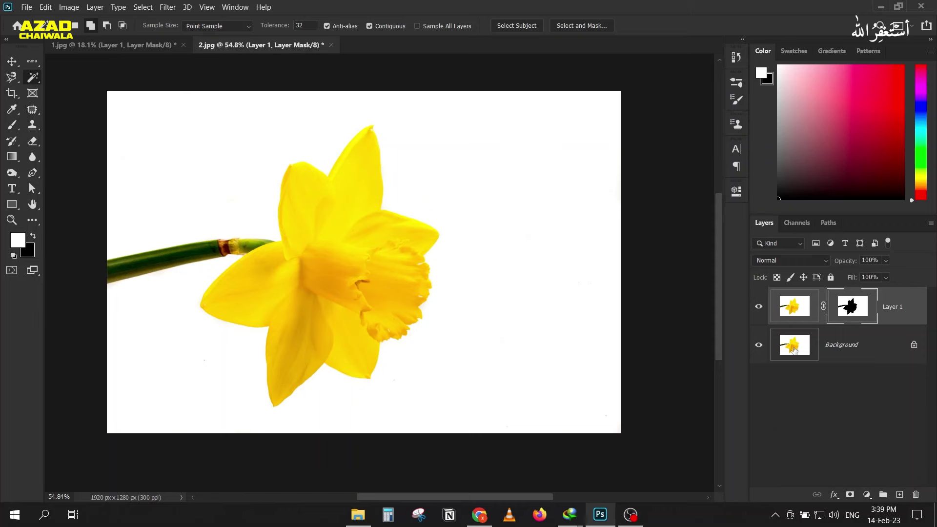
Hide Background and invert Layer 1's mask so only the daffodil shows on transparency.
{"action": "left_click", "coordinate": [759, 346]}
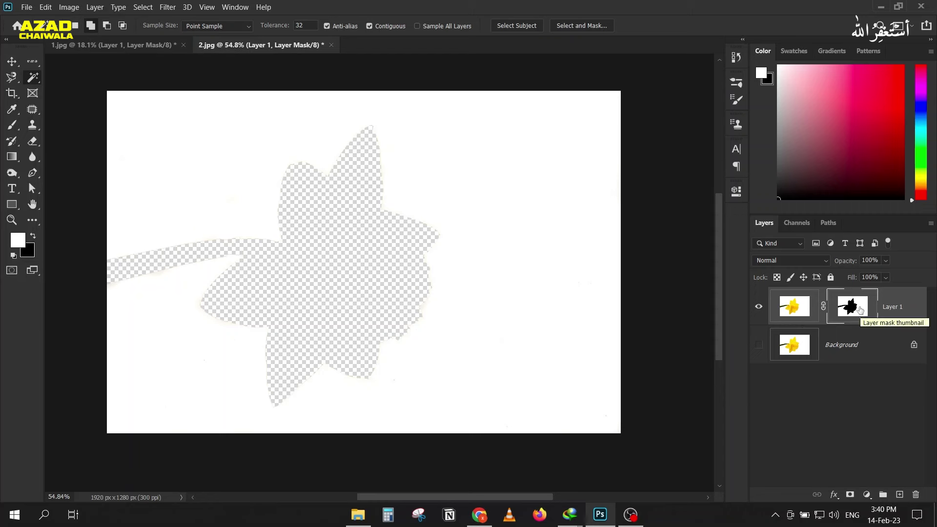
{"action": "key", "text": "ctrl+i"}
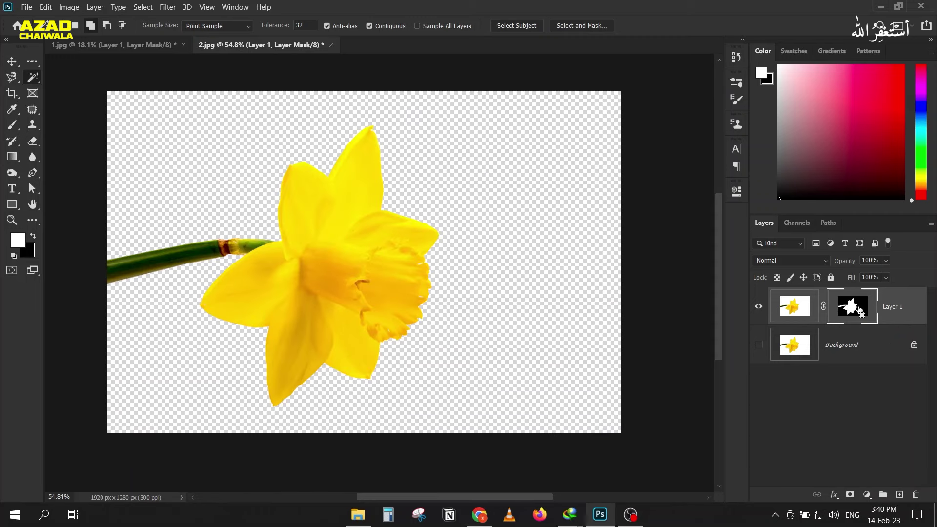
{"action": "key", "text": "ctrl+i"}
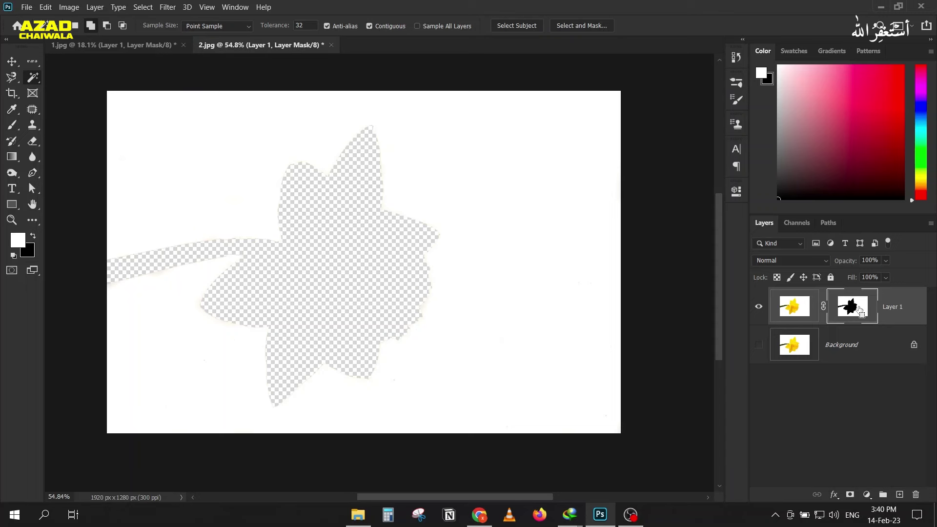
{"action": "key", "text": "ctrl+i"}
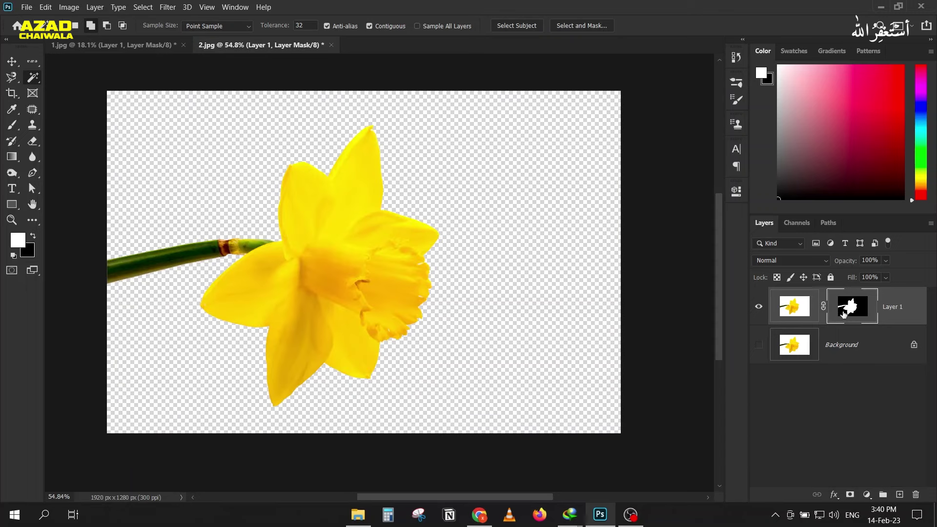
{"action": "left_click", "coordinate": [12, 61]}
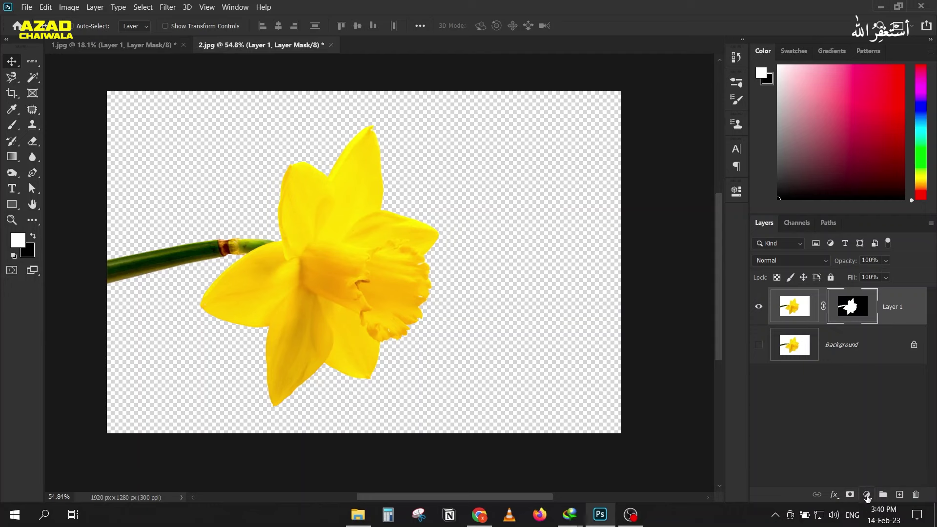
{"action": "left_click", "coordinate": [866, 496]}
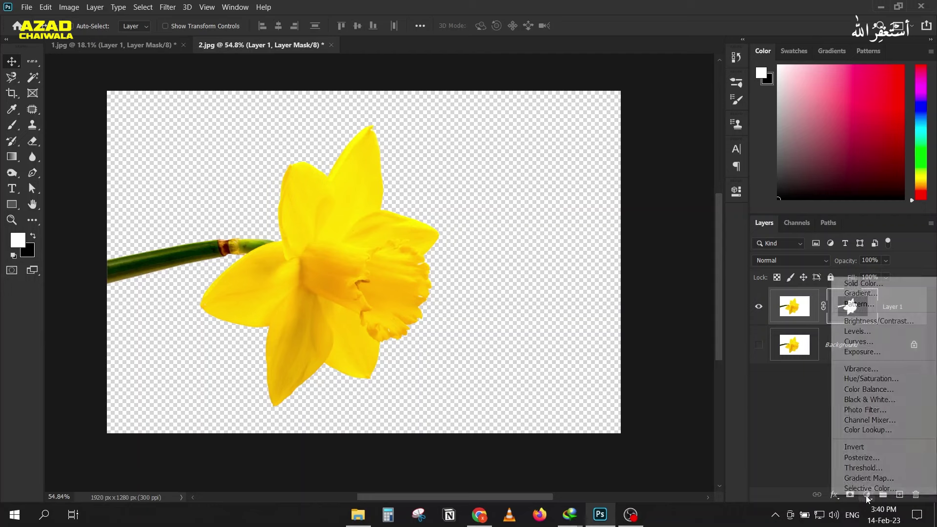
Add a red Solid Color fill layer and place it beneath the daffodil Layer 1.
{"action": "left_click", "coordinate": [889, 288]}
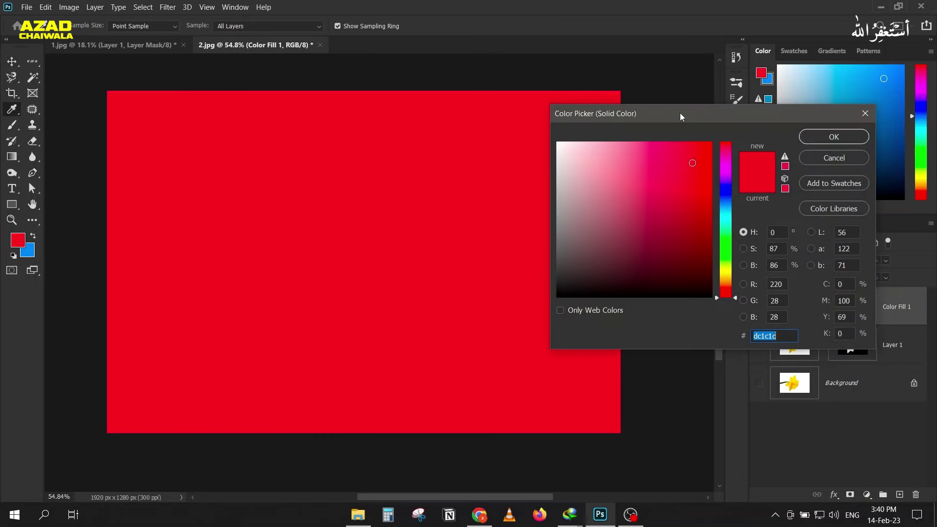
{"action": "left_click_drag", "start_coordinate": [681, 113], "coordinate": [544, 107]}
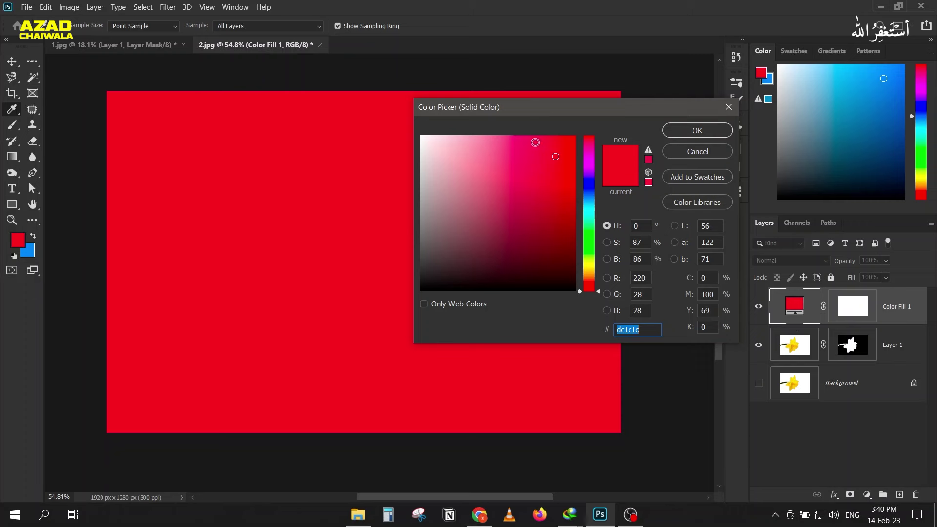
{"action": "left_click", "coordinate": [678, 131]}
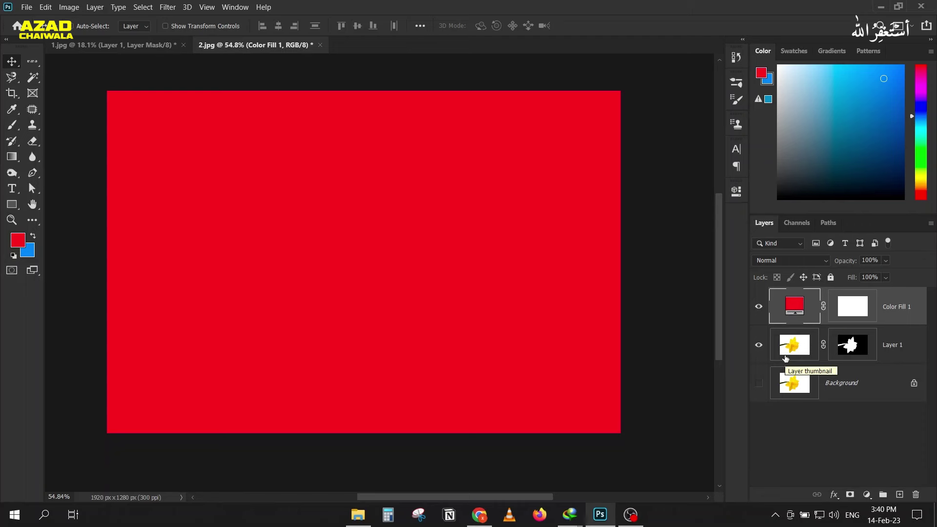
{"action": "left_click_drag", "start_coordinate": [795, 314], "coordinate": [804, 373]}
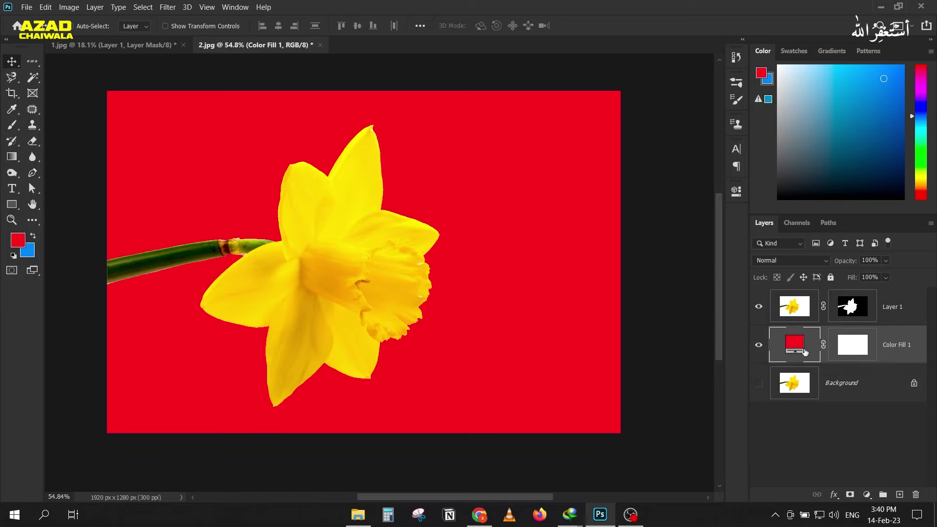
{"action": "left_click_drag", "start_coordinate": [804, 352], "coordinate": [801, 313]}
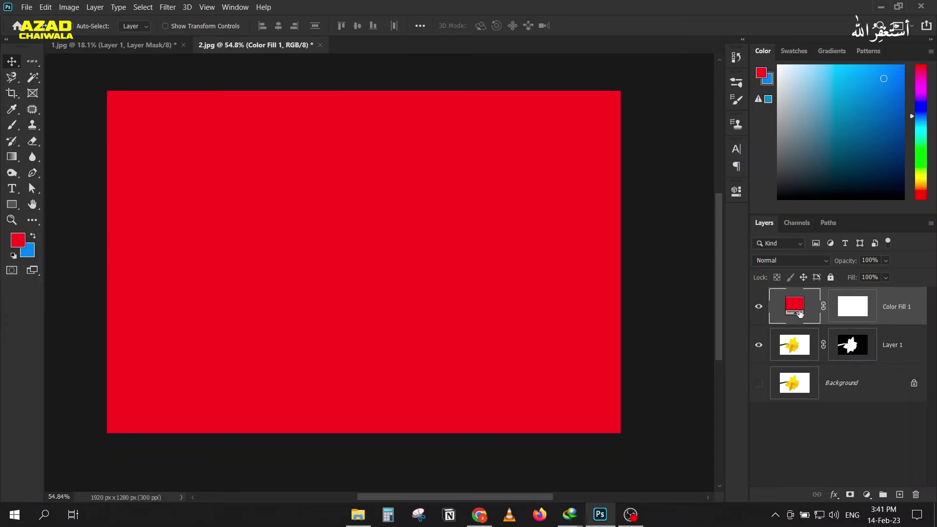
{"action": "left_click_drag", "start_coordinate": [799, 313], "coordinate": [801, 364]}
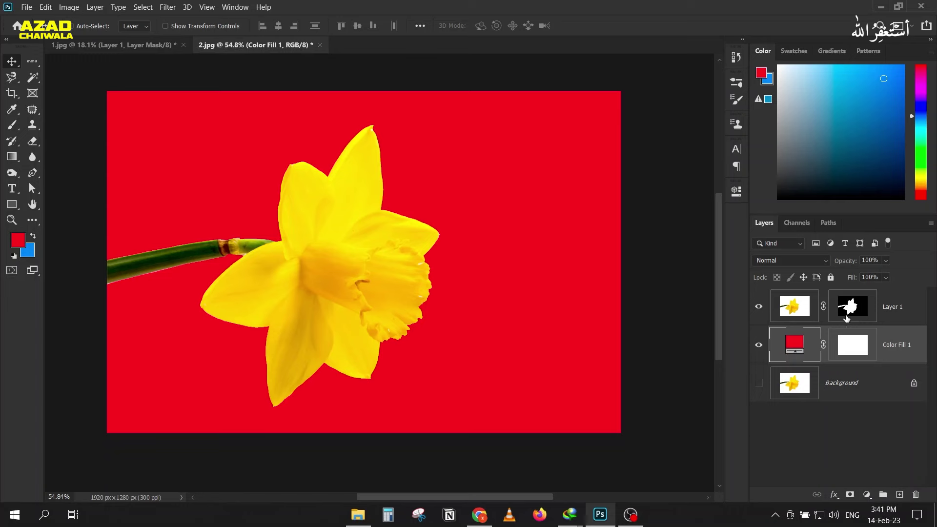
Change the fill layer's colour from red to cyan, then close 2.jpg.
{"action": "double_click", "coordinate": [794, 345]}
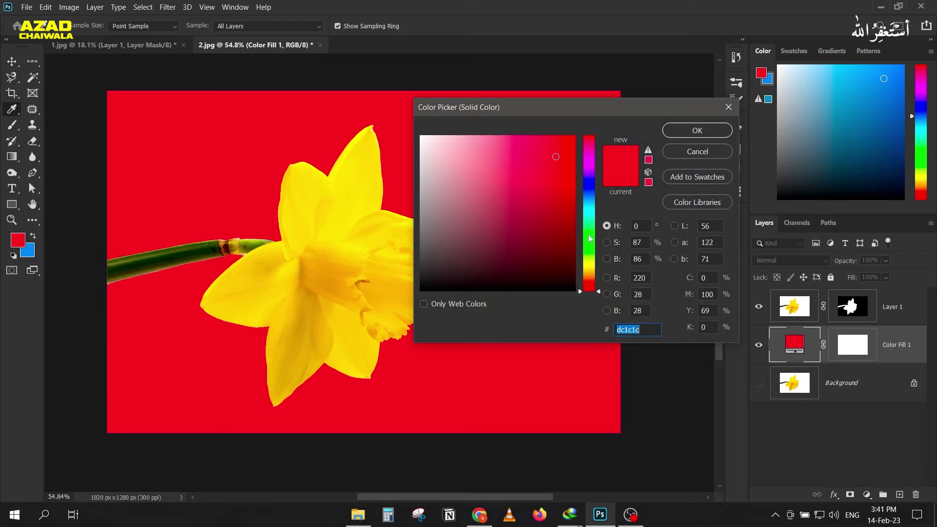
{"action": "left_click_drag", "start_coordinate": [590, 238], "coordinate": [592, 211]}
{"action": "left_click", "coordinate": [686, 132]}
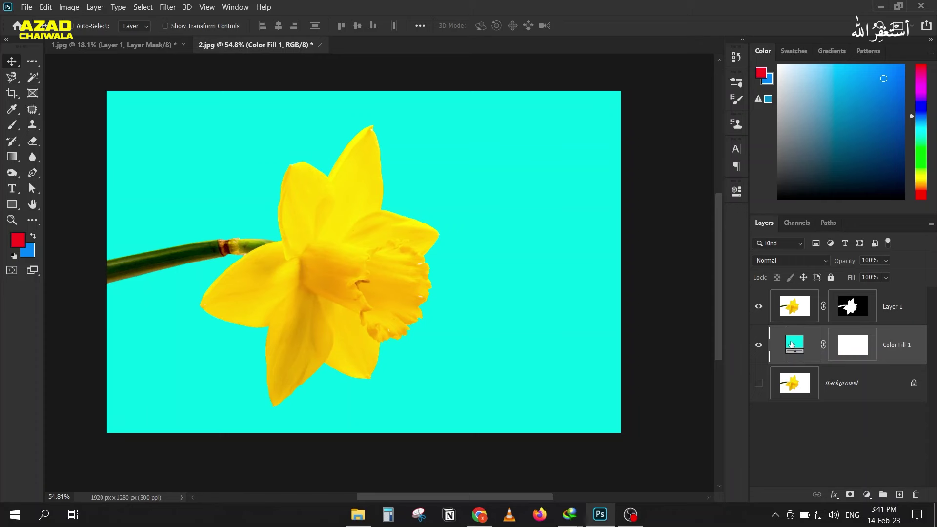
{"action": "left_click", "coordinate": [321, 45]}
Discard 2.jpg, mask 1.jpg's sky to keep only the mountains, and add a Gradient Fill layer.
{"action": "key", "text": "Tab"}
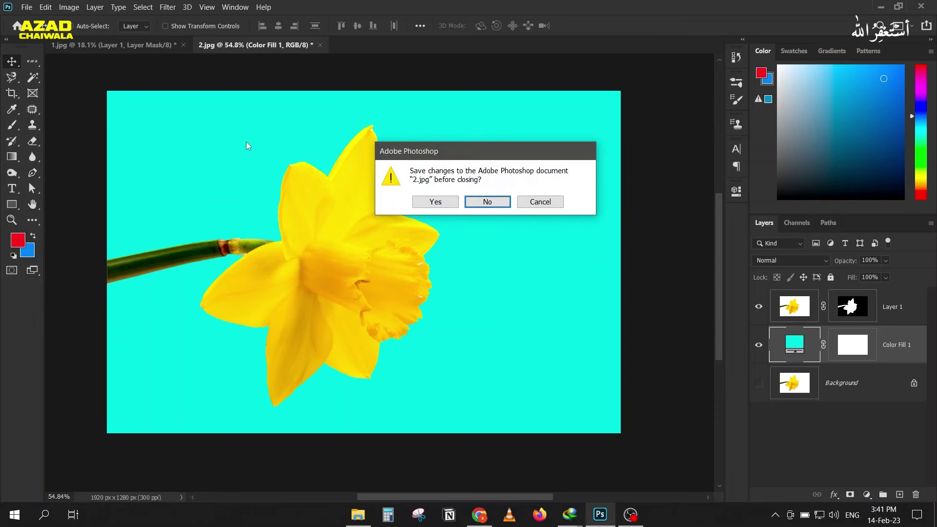
{"action": "key", "text": "Return"}
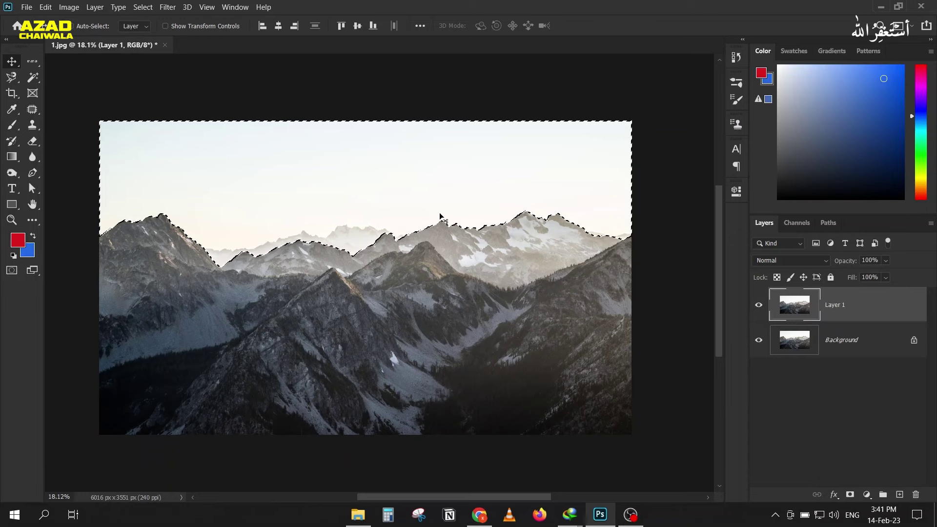
{"action": "left_click", "coordinate": [852, 495]}
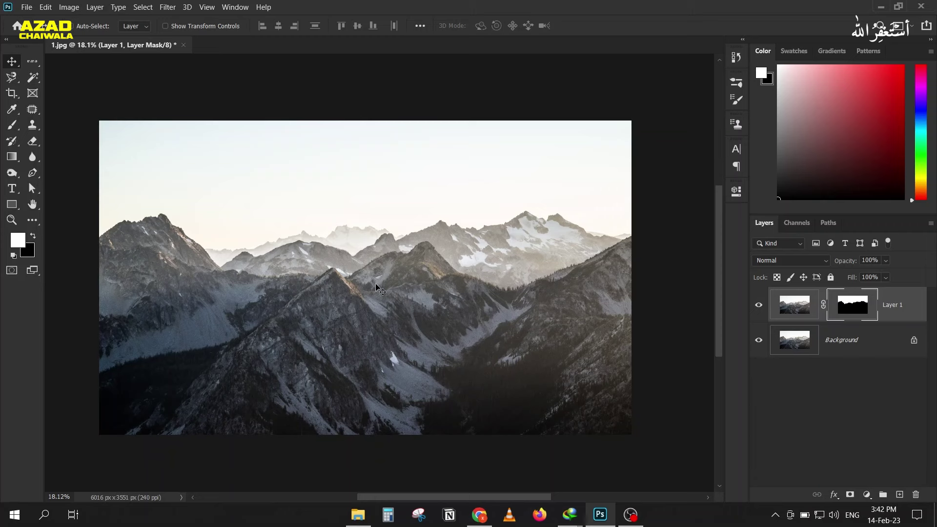
{"action": "left_click", "coordinate": [759, 342]}
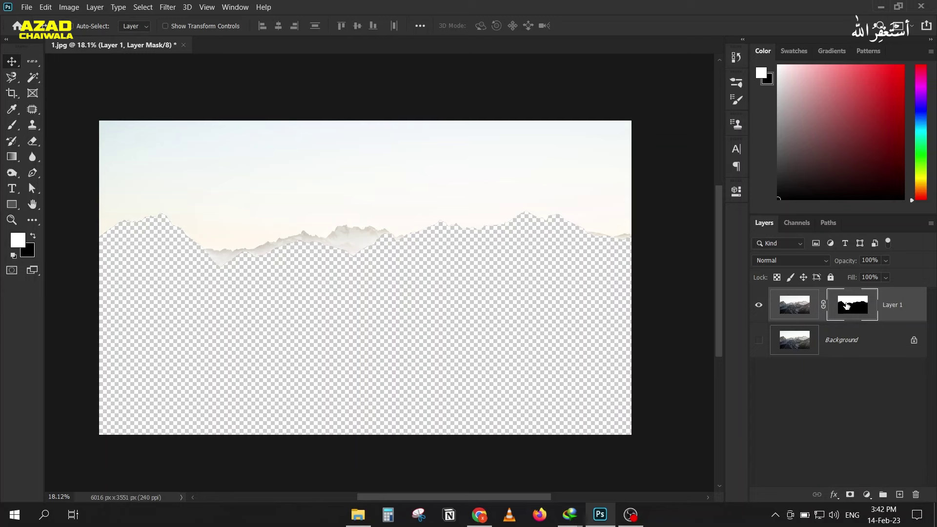
{"action": "key", "text": "ctrl+i"}
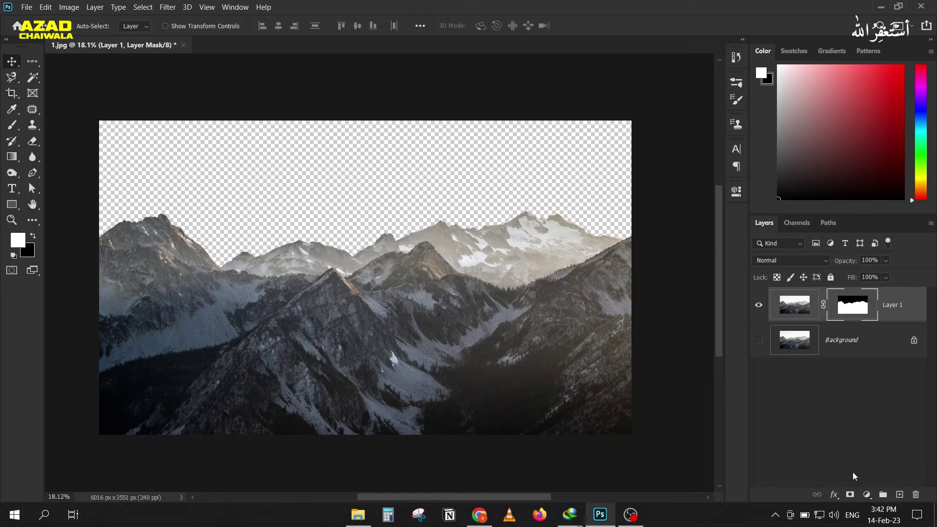
{"action": "left_click", "coordinate": [868, 494]}
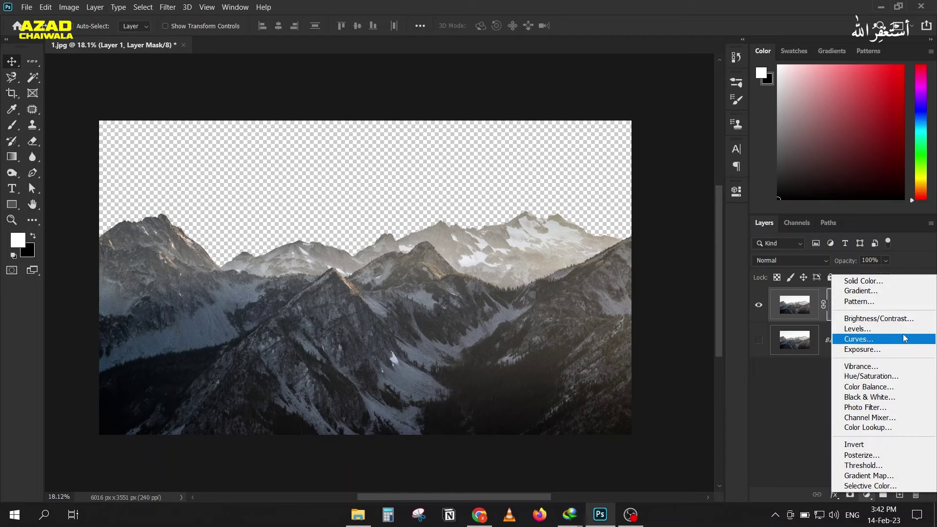
{"action": "left_click", "coordinate": [877, 291]}
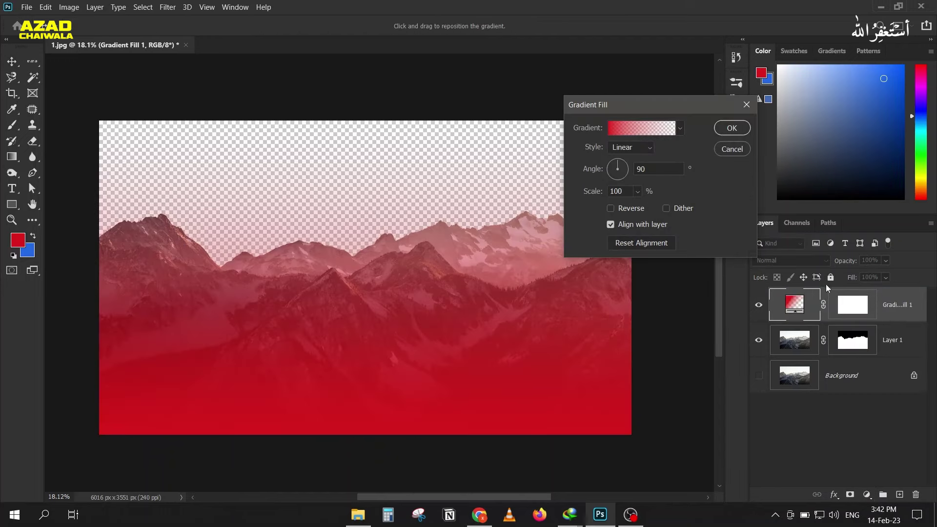
Set the gradient's left colour stop to cyan in the Gradient Editor.
{"action": "left_click_drag", "start_coordinate": [622, 108], "coordinate": [555, 86]}
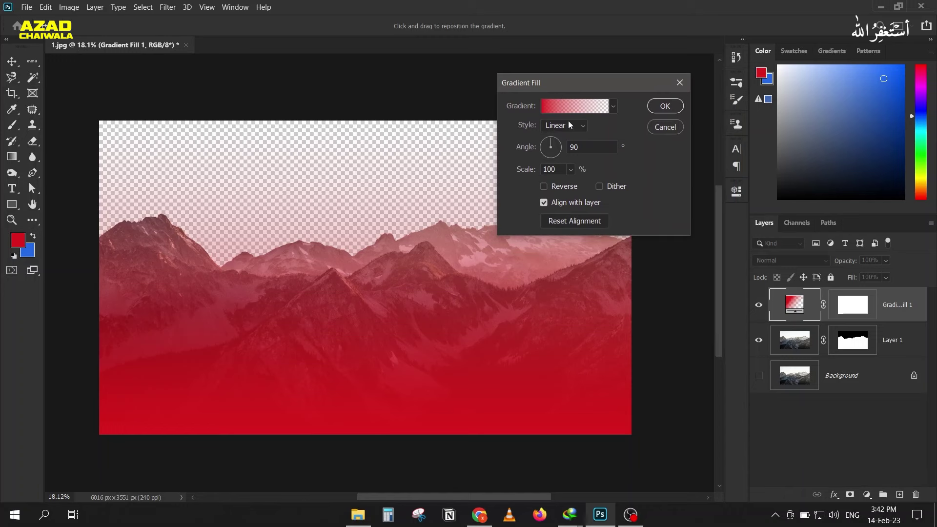
{"action": "left_click", "coordinate": [567, 104]}
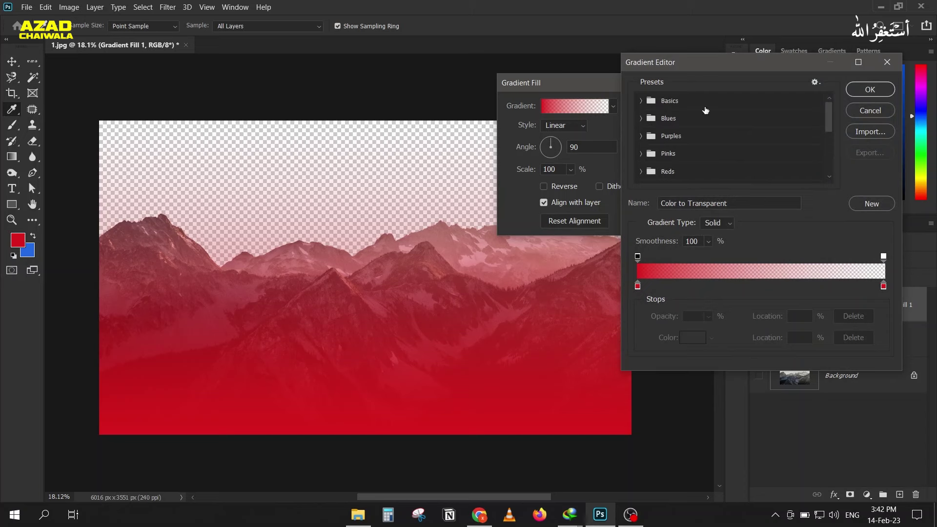
{"action": "left_click", "coordinate": [641, 118]}
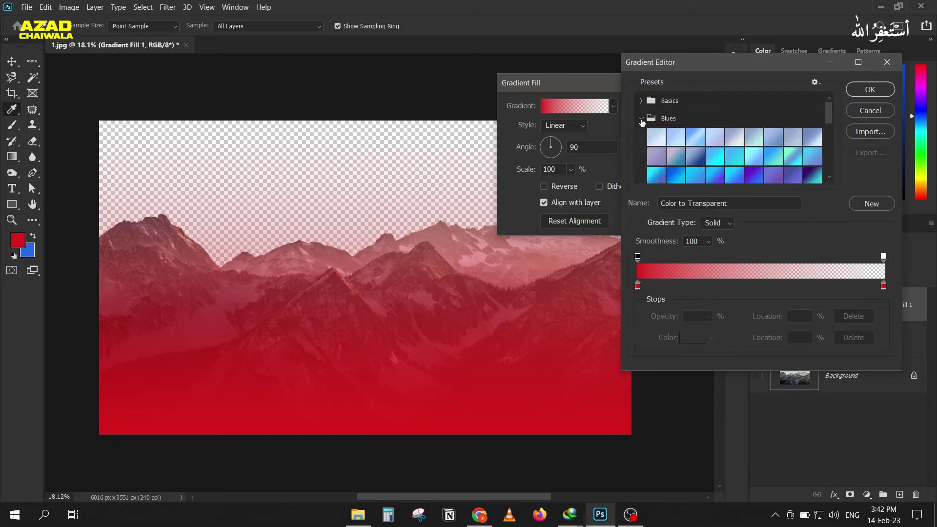
{"action": "left_click", "coordinate": [641, 119]}
{"action": "left_click", "coordinate": [641, 101]}
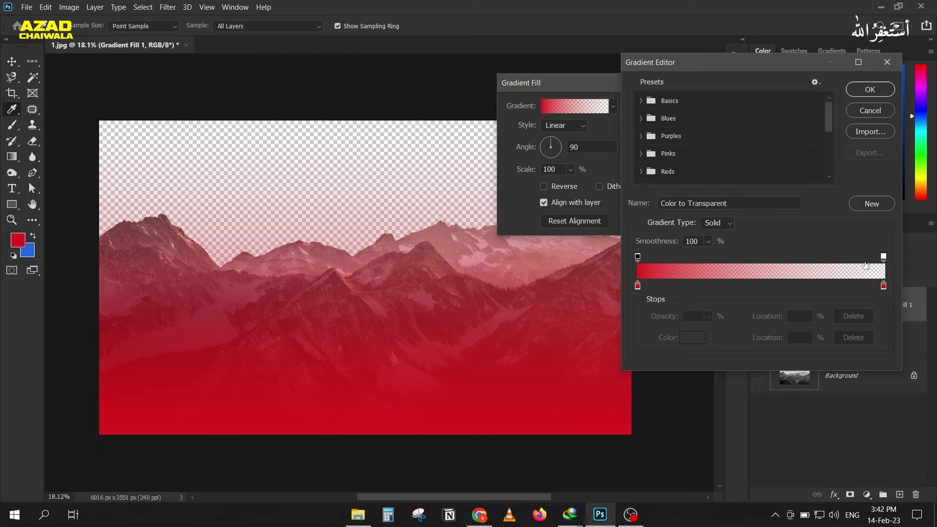
{"action": "left_click", "coordinate": [638, 286]}
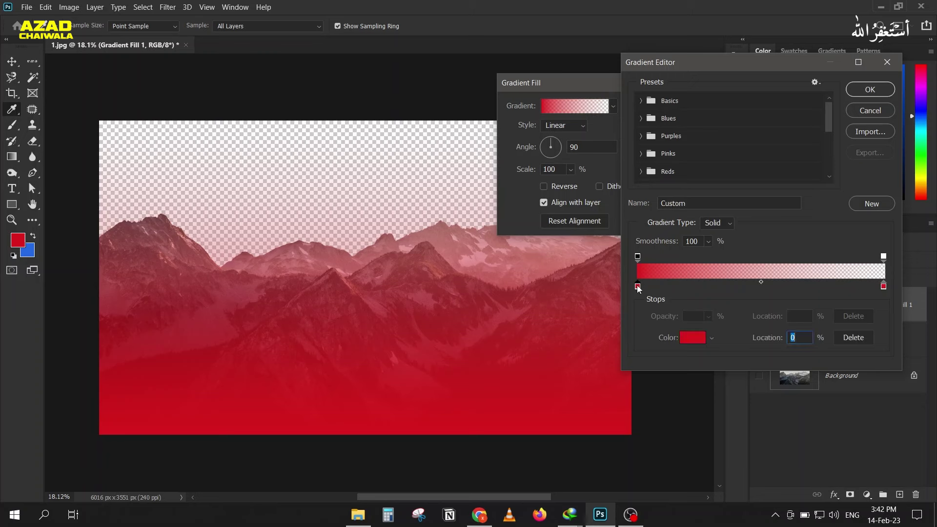
{"action": "left_click", "coordinate": [693, 337]}
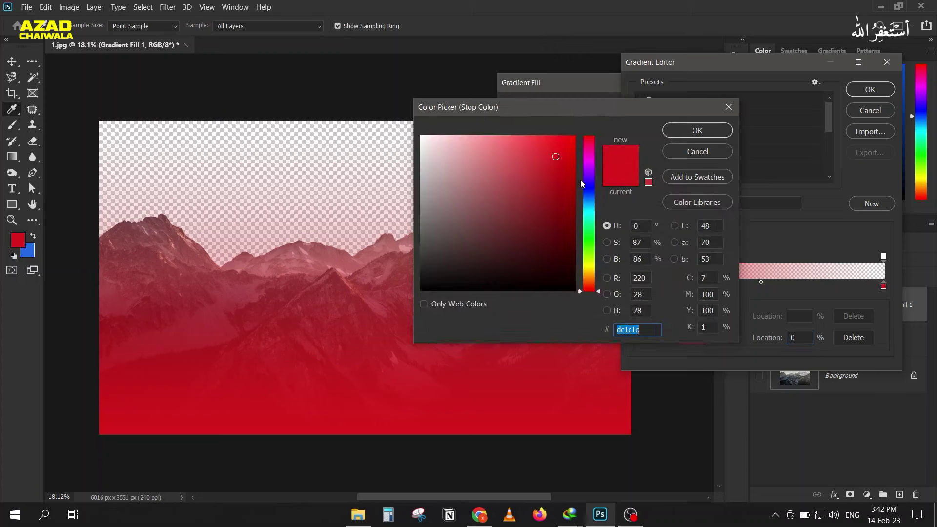
{"action": "left_click", "coordinate": [594, 208]}
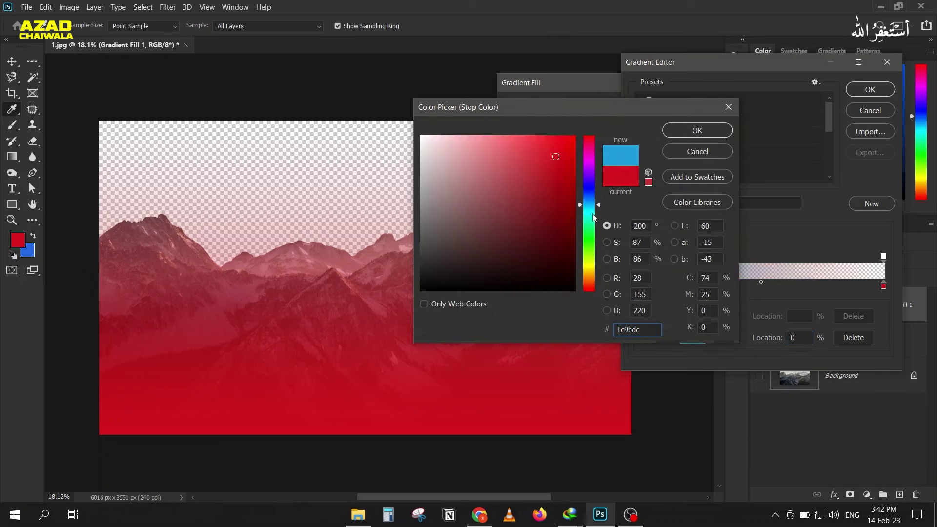
{"action": "left_click", "coordinate": [617, 330]}
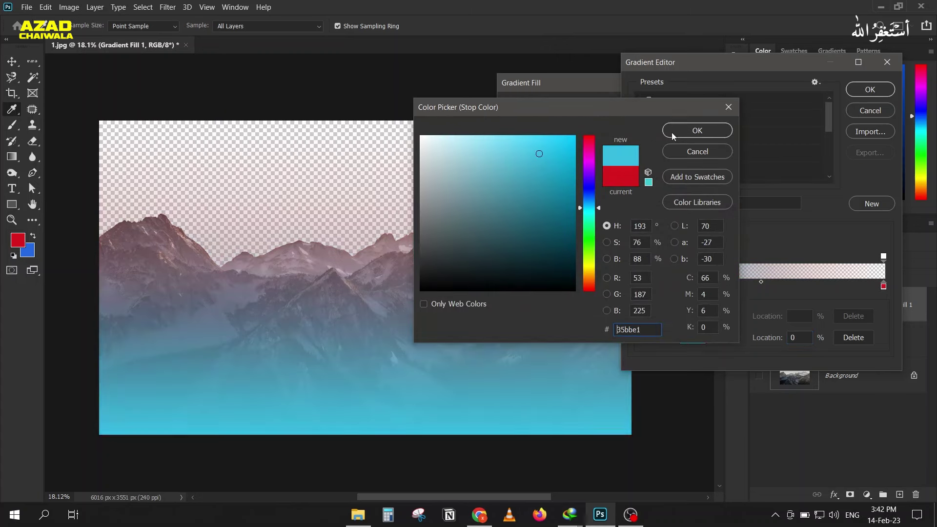
{"action": "left_click", "coordinate": [697, 130]}
Set the right stop to light blue at 100% opacity and confirm the gradient.
{"action": "left_click", "coordinate": [883, 286]}
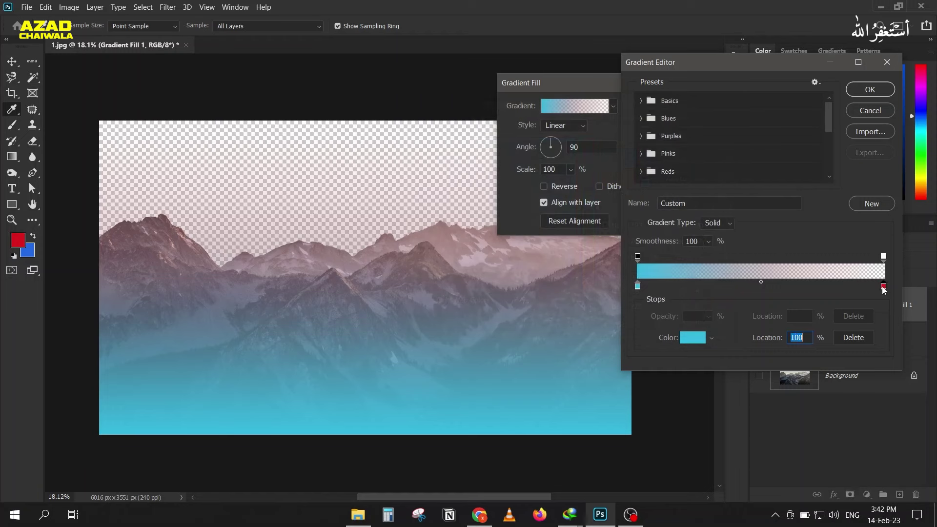
{"action": "left_click", "coordinate": [698, 340]}
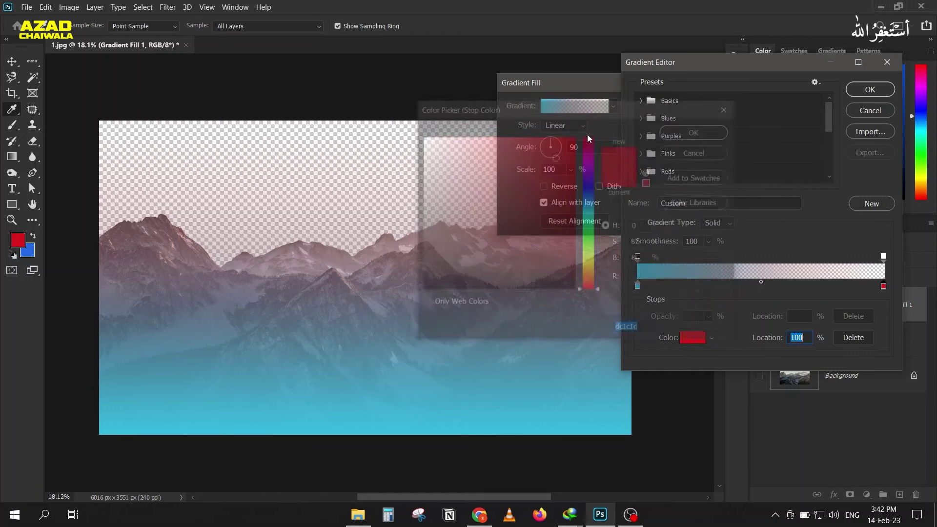
{"action": "left_click", "coordinate": [589, 192]}
{"action": "left_click", "coordinate": [499, 148]}
{"action": "left_click", "coordinate": [675, 135]}
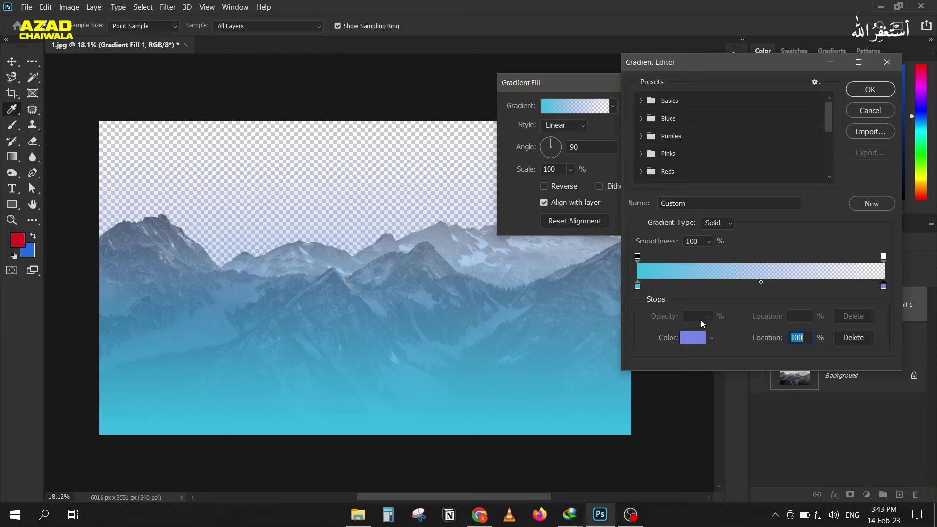
{"action": "left_click", "coordinate": [884, 257]}
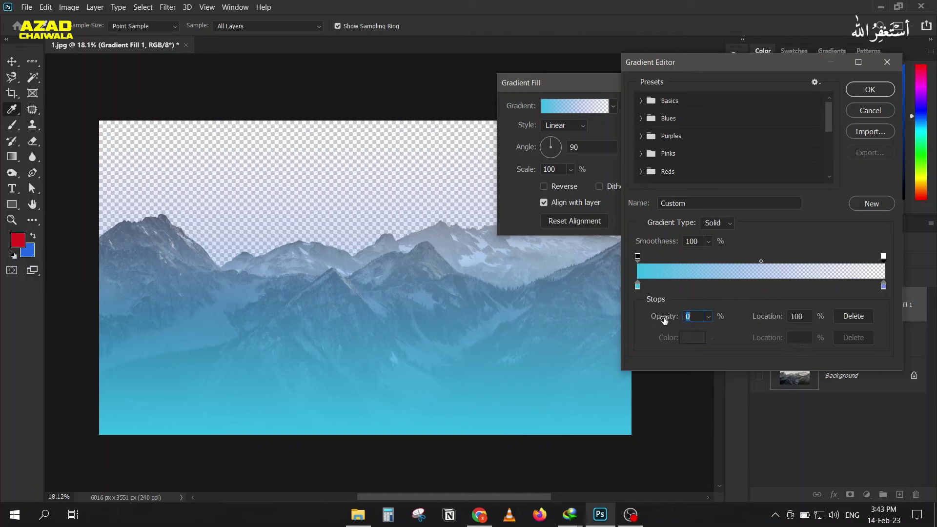
{"action": "left_click_drag", "start_coordinate": [664, 320], "coordinate": [688, 319]}
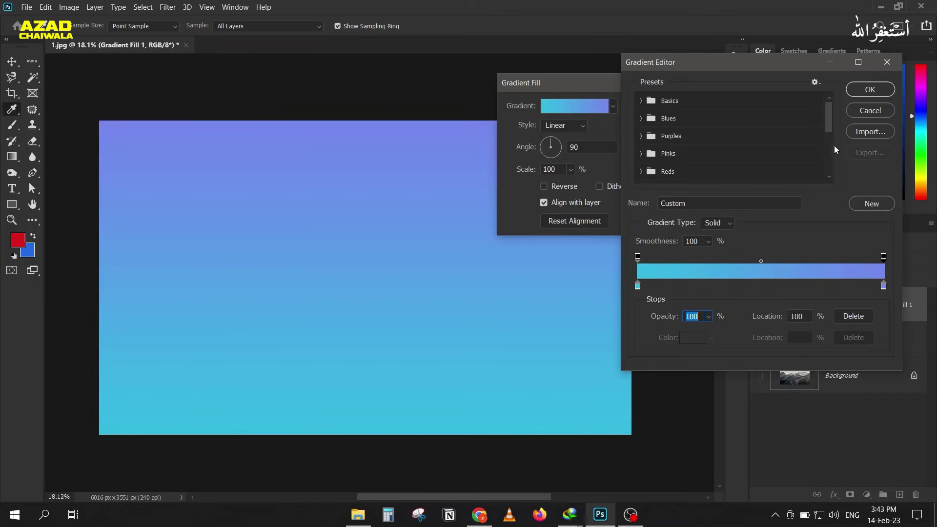
{"action": "left_click", "coordinate": [863, 89]}
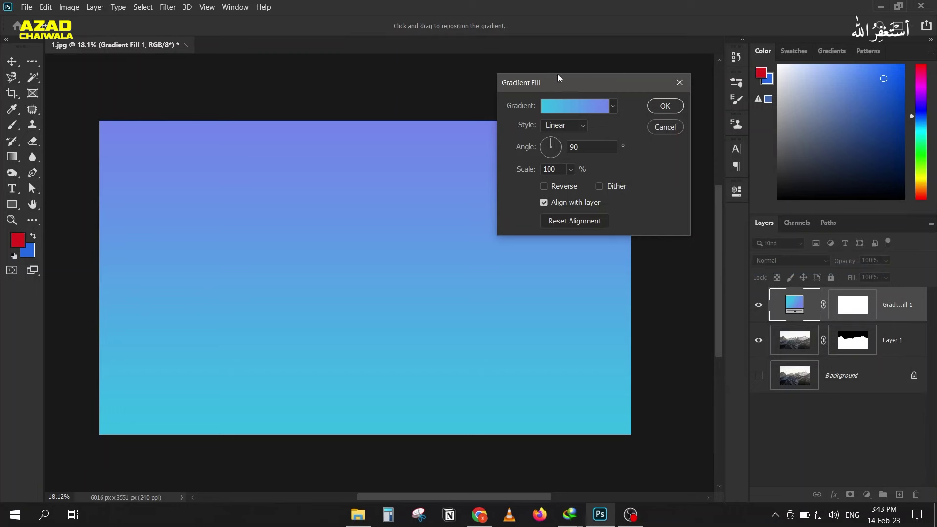
Set the Gradient Fill style to Radial.
{"action": "left_click_drag", "start_coordinate": [568, 73], "coordinate": [697, 69]}
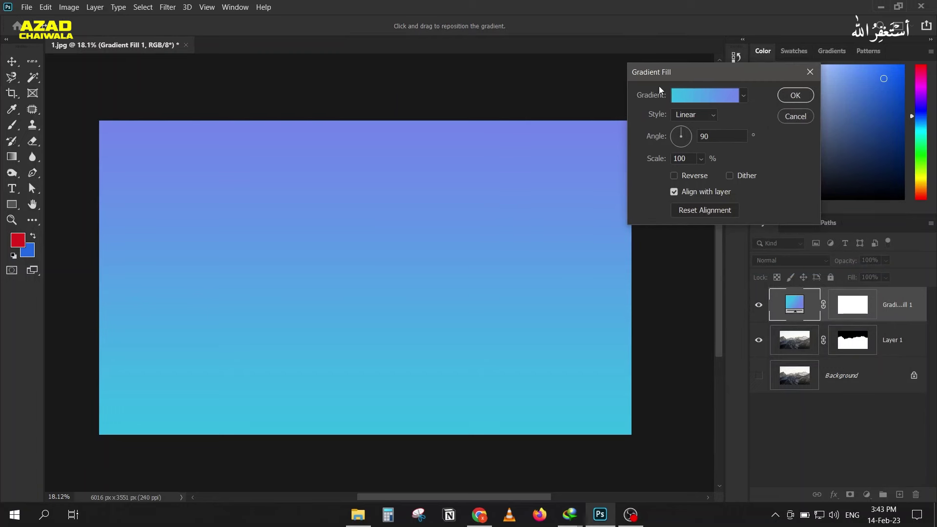
{"action": "left_click", "coordinate": [702, 116]}
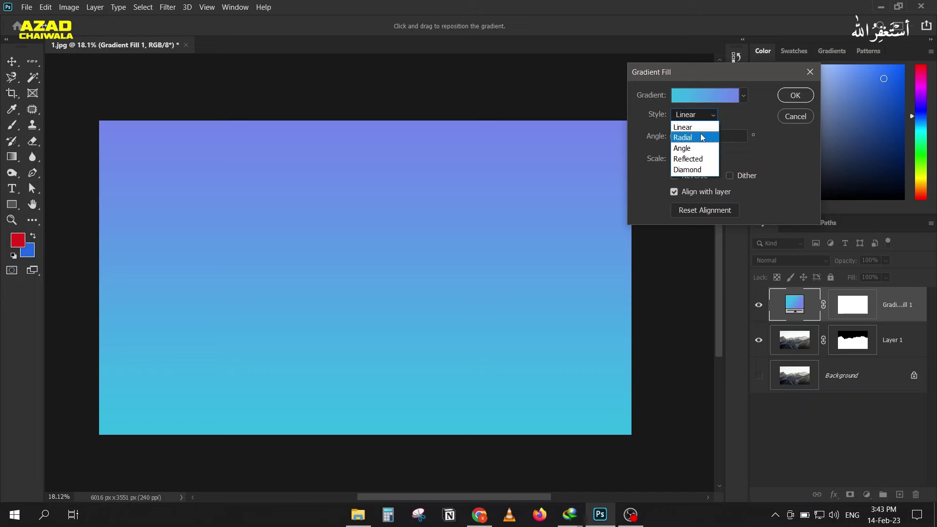
{"action": "left_click", "coordinate": [696, 129]}
{"action": "left_click", "coordinate": [686, 114]}
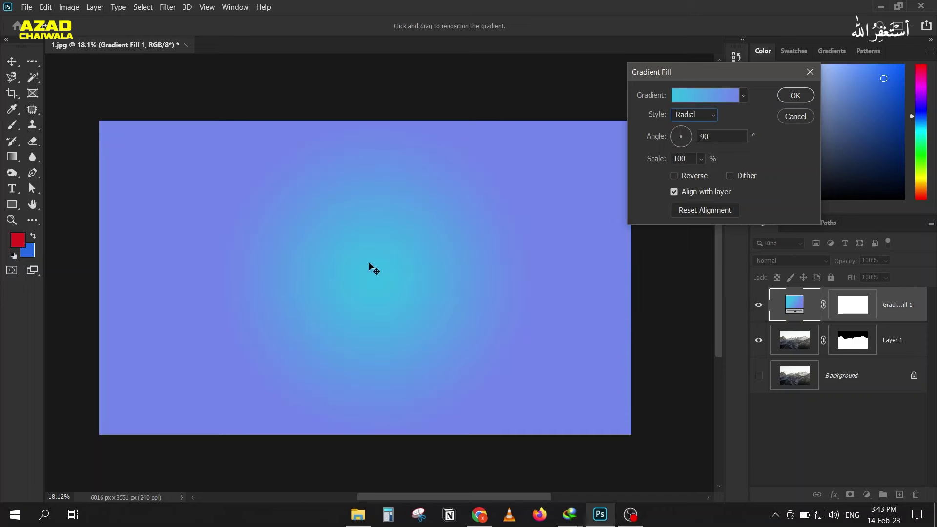
Change the gradient's right stop to dark navy and accept the cyan-to-navy fill.
{"action": "left_click", "coordinate": [712, 97]}
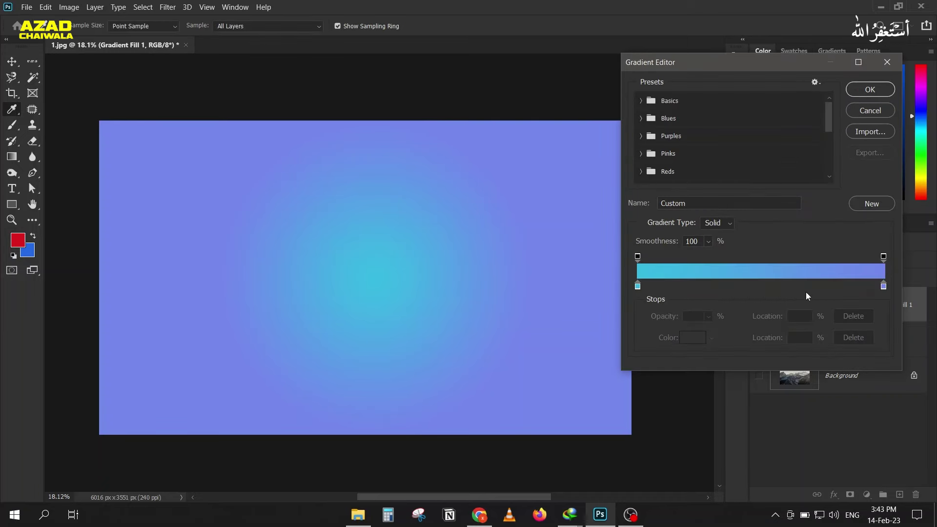
{"action": "left_click", "coordinate": [885, 287]}
{"action": "left_click", "coordinate": [693, 338]}
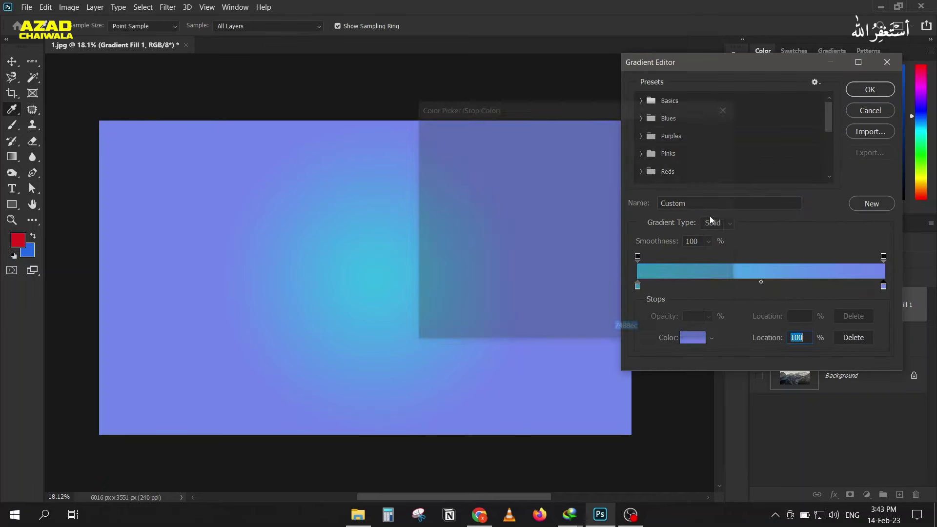
{"action": "left_click", "coordinate": [567, 240]}
{"action": "left_click", "coordinate": [680, 132]}
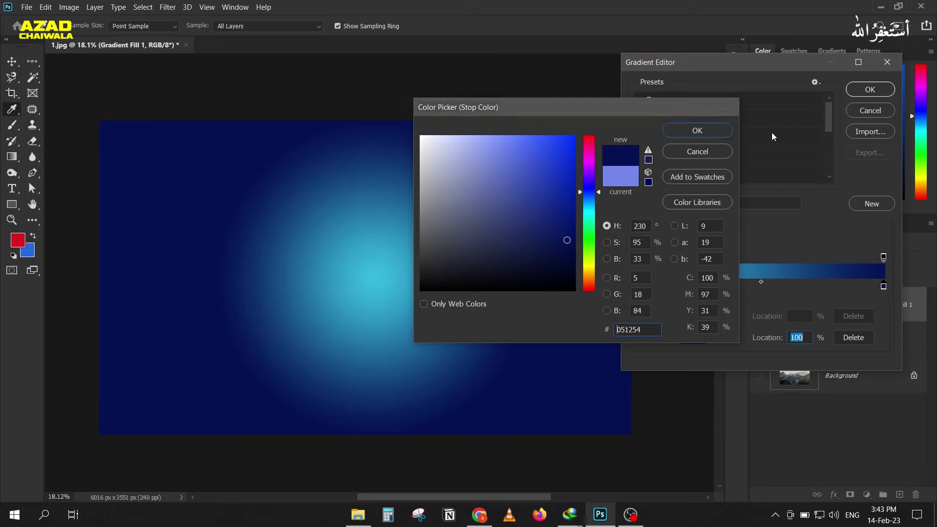
{"action": "key", "text": "Return"}
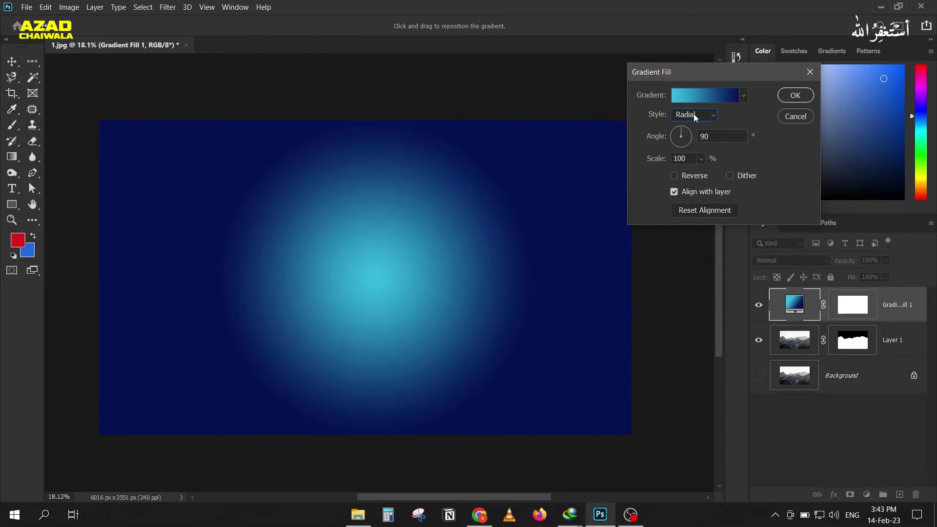
Try the Angle, Reflected and Diamond gradient styles.
{"action": "left_click", "coordinate": [694, 113]}
{"action": "left_click", "coordinate": [703, 149]}
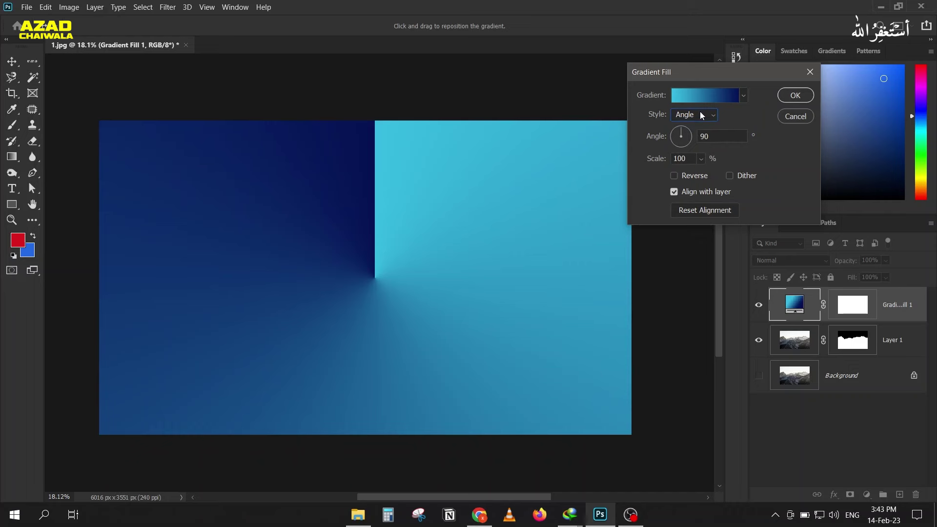
{"action": "left_click", "coordinate": [699, 113]}
{"action": "left_click", "coordinate": [703, 159]}
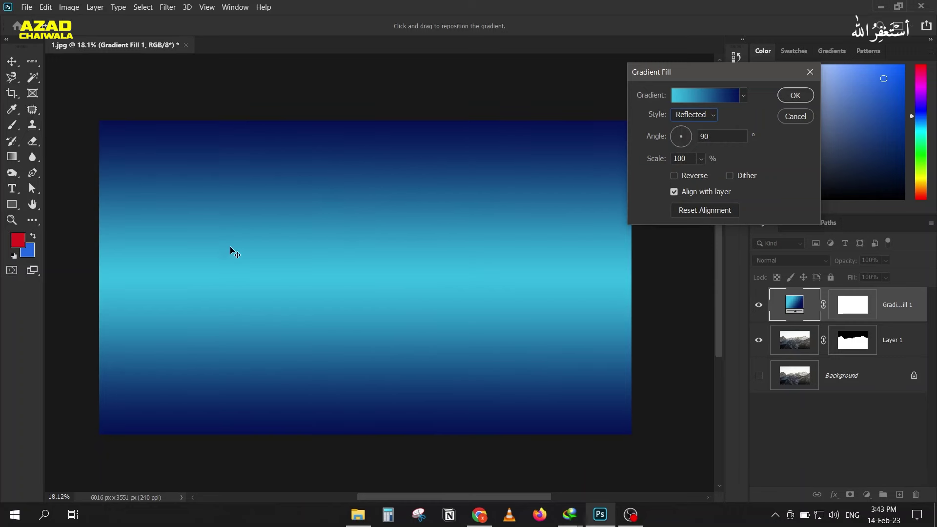
{"action": "left_click", "coordinate": [693, 116]}
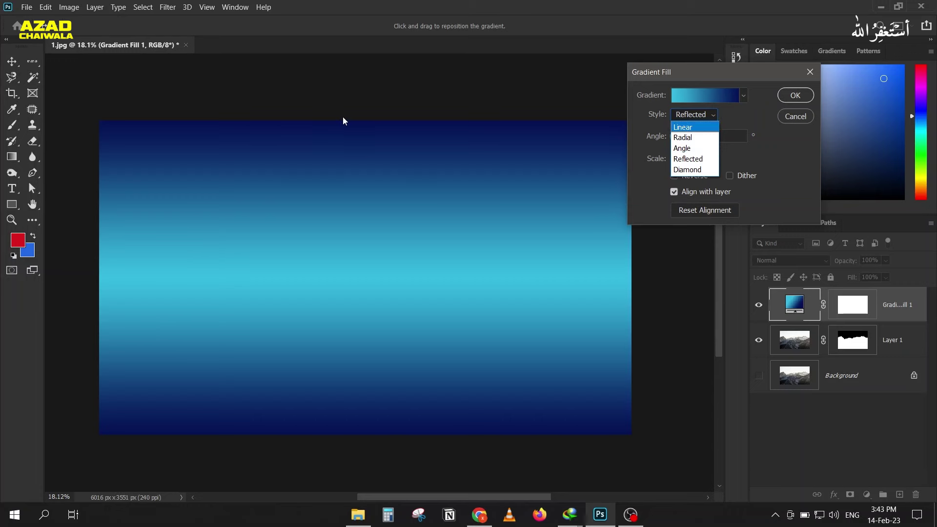
{"action": "key", "text": "Down"}
{"action": "key", "text": "Down"}
{"action": "key", "text": "Down"}
{"action": "key", "text": "Down"}
{"action": "key", "text": "Return"}
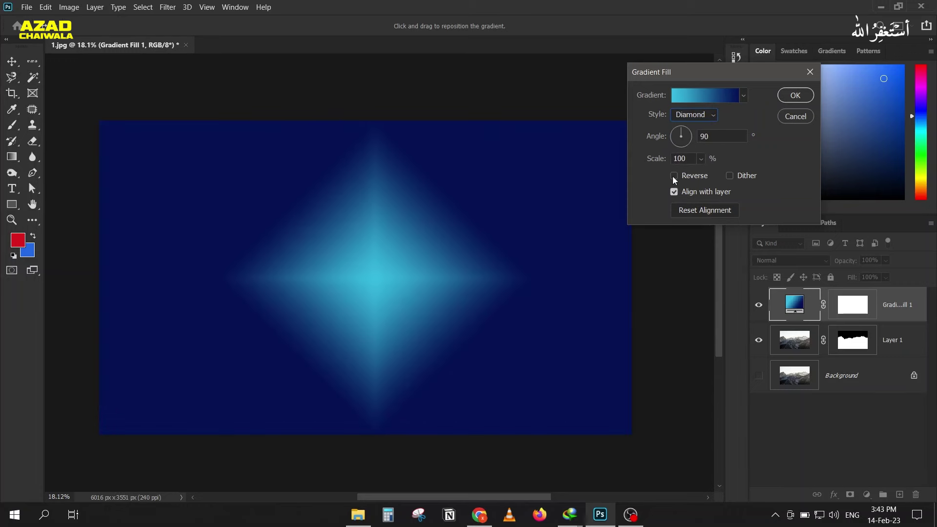
Return the gradient style to Linear, try Reverse, and apply the fill.
{"action": "left_click", "coordinate": [683, 117]}
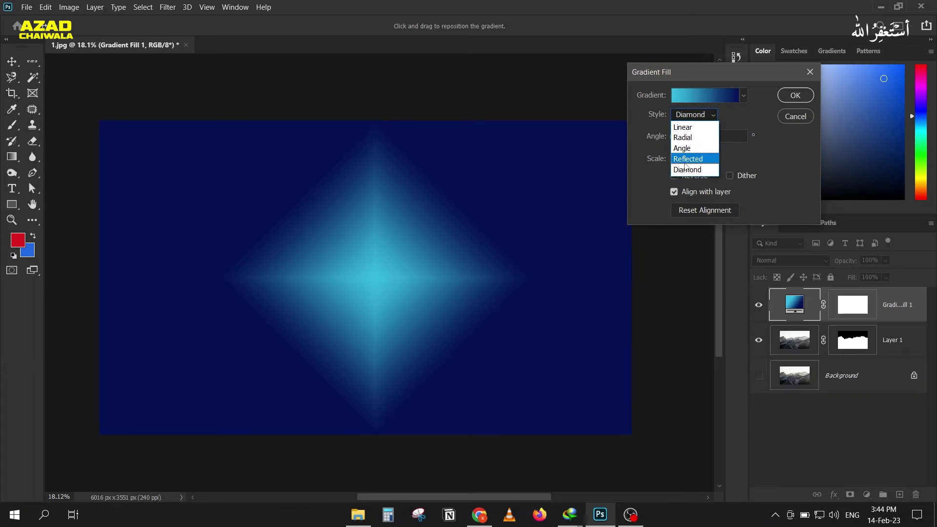
{"action": "left_click", "coordinate": [683, 127]}
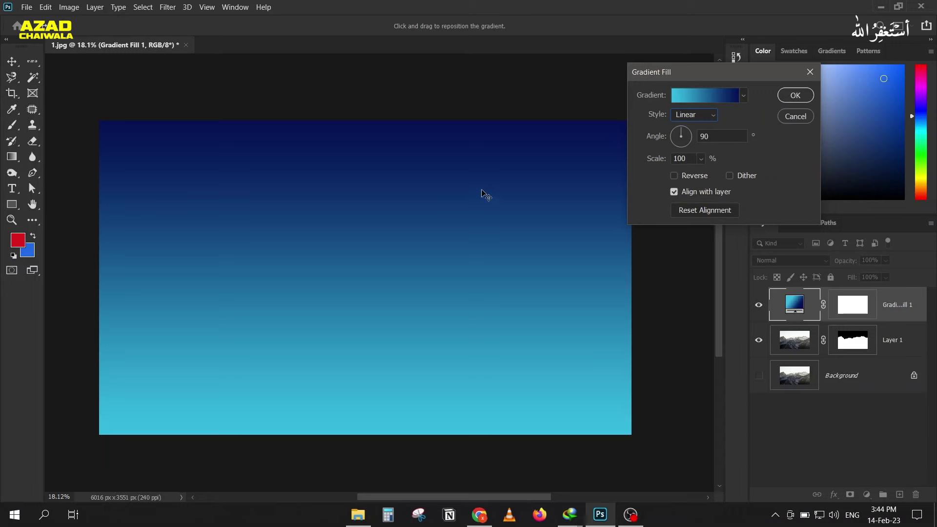
{"action": "left_click", "coordinate": [675, 176]}
{"action": "left_click", "coordinate": [790, 96]}
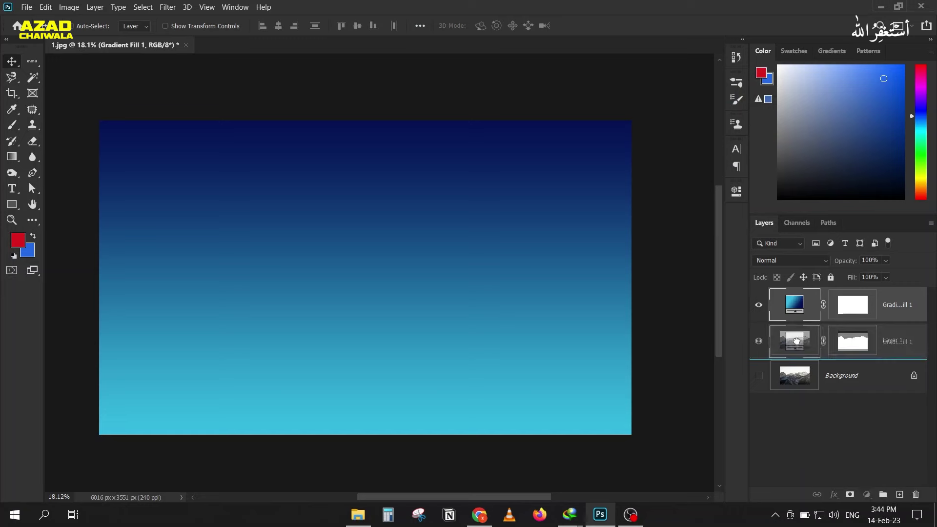
Move the Gradient Fill 1 layer below Layer 1 so the mountains sit over the sky.
{"action": "left_click_drag", "start_coordinate": [804, 307], "coordinate": [761, 351]}
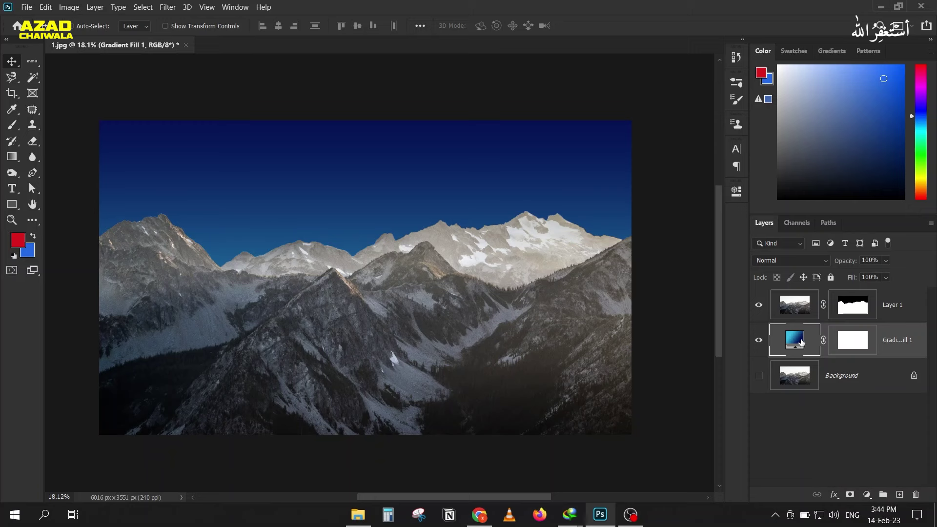
Reopen the Gradient Fill settings and drag the sky gradient so its dark band sits lower.
{"action": "double_click", "coordinate": [796, 341]}
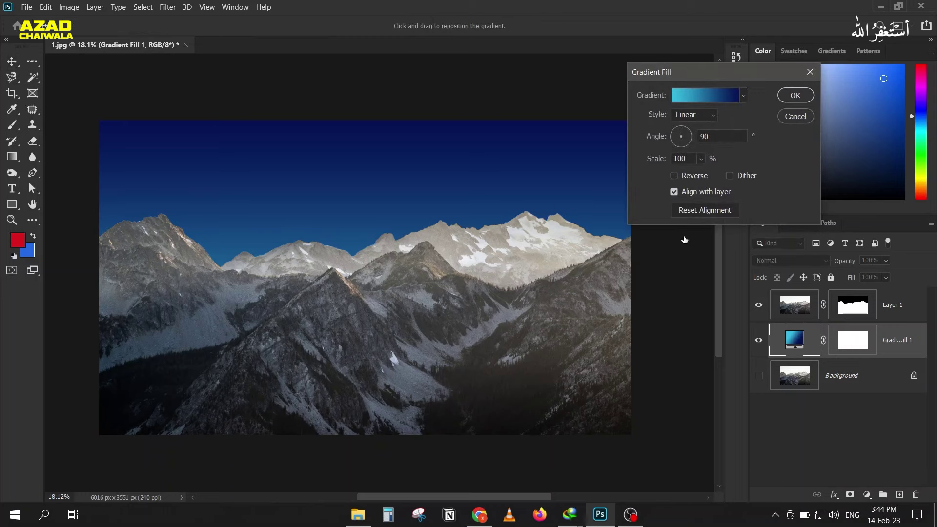
{"action": "mouse_move", "coordinate": [656, 72]}
{"action": "left_mouse_down"}
{"action": "mouse_move", "coordinate": [693, 128]}
{"action": "mouse_move", "coordinate": [684, 88]}
{"action": "left_mouse_up"}
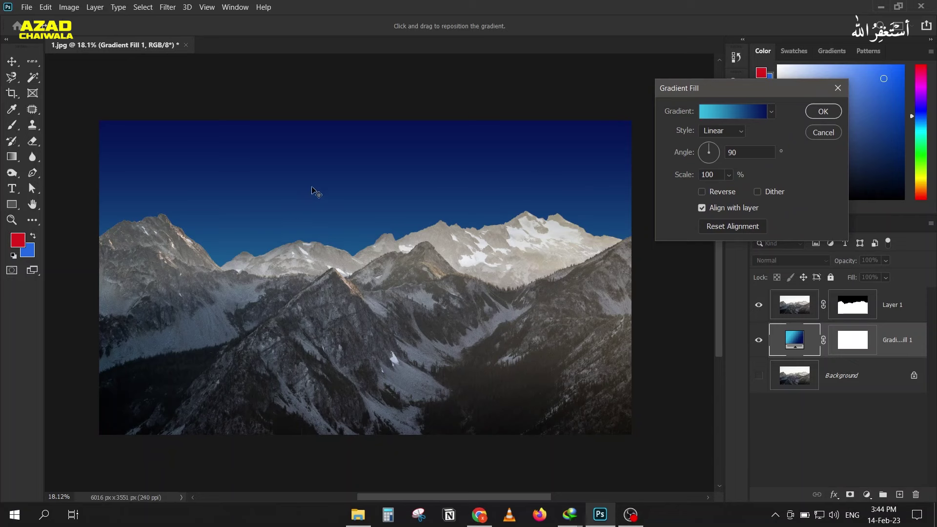
{"action": "mouse_move", "coordinate": [265, 222]}
{"action": "left_mouse_down"}
{"action": "mouse_move", "coordinate": [272, 144]}
{"action": "mouse_move", "coordinate": [226, 167]}
{"action": "mouse_move", "coordinate": [230, 130]}
{"action": "left_mouse_up"}
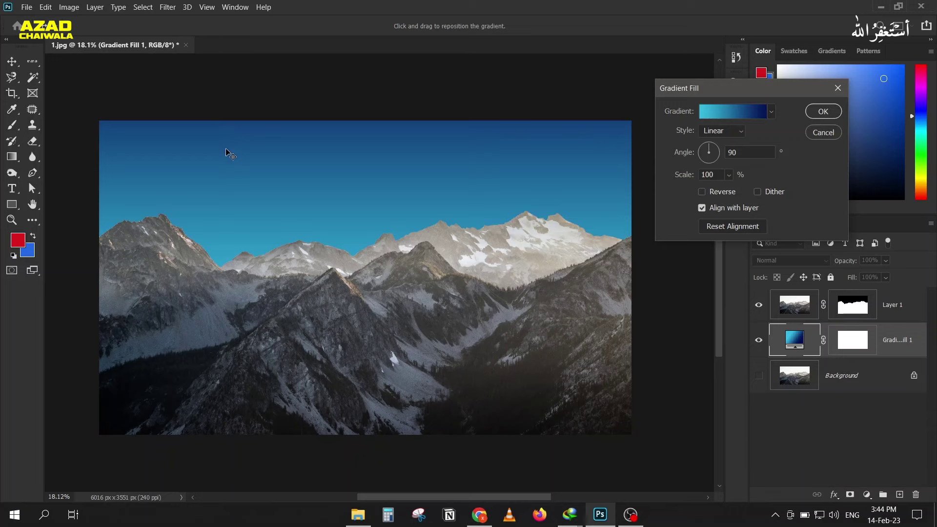
{"action": "left_click_drag", "start_coordinate": [226, 149], "coordinate": [218, 194]}
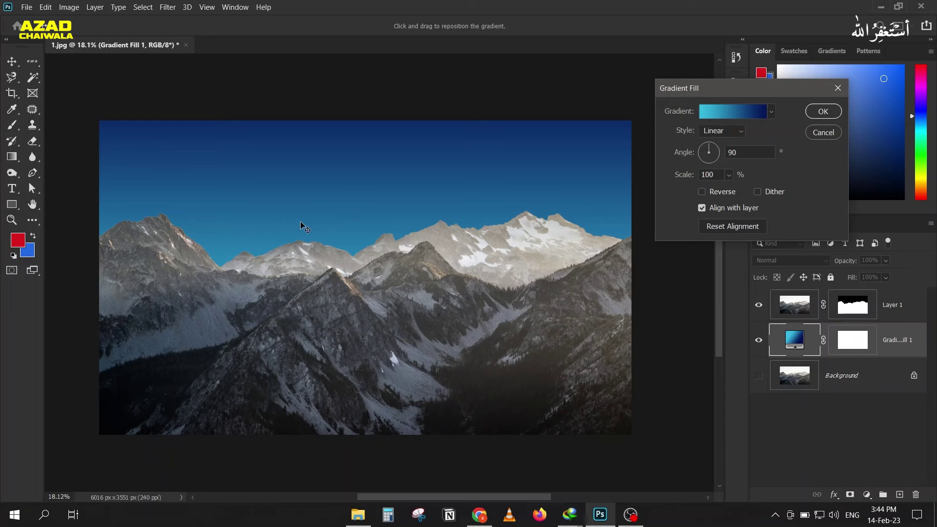
{"action": "left_click", "coordinate": [728, 119]}
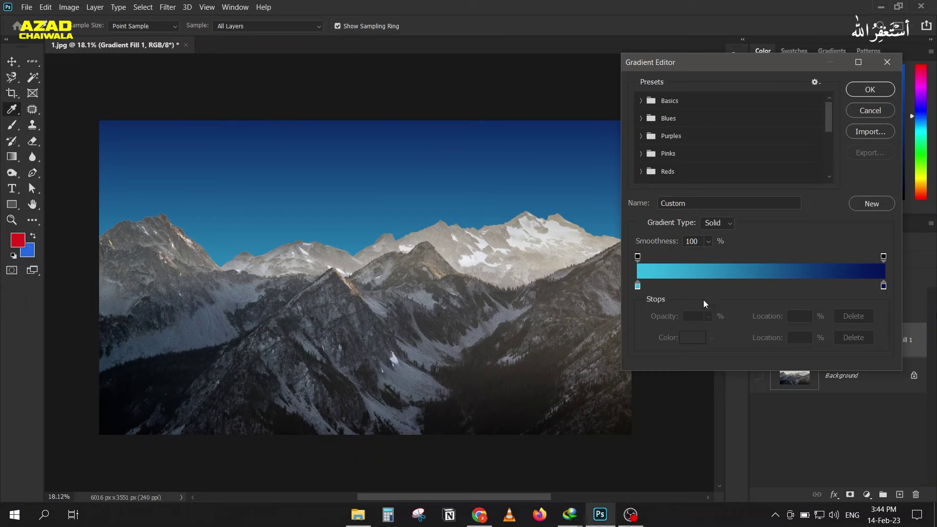
Change the left cyan gradient stop to near-white edf3f7.
{"action": "left_click", "coordinate": [638, 286]}
{"action": "left_click", "coordinate": [698, 340]}
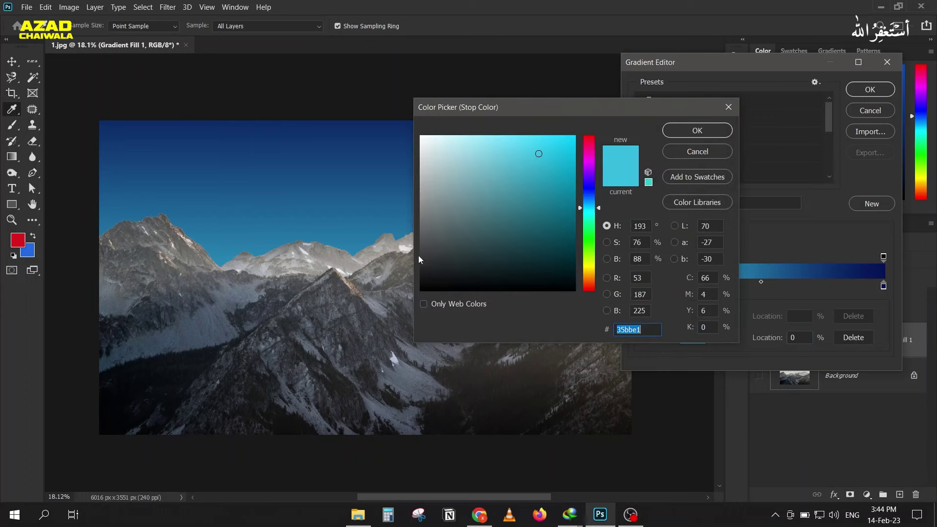
{"action": "left_click_drag", "start_coordinate": [455, 112], "coordinate": [529, 115]}
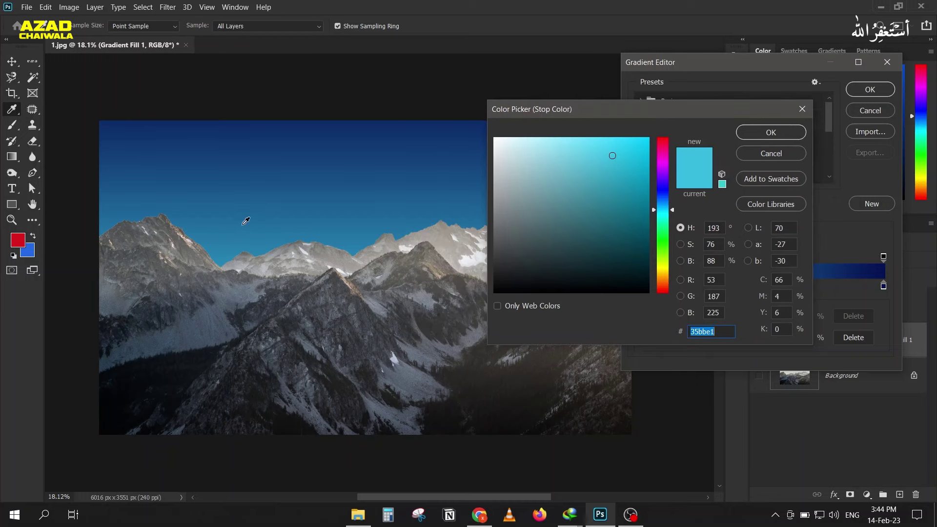
{"action": "left_click", "coordinate": [241, 261]}
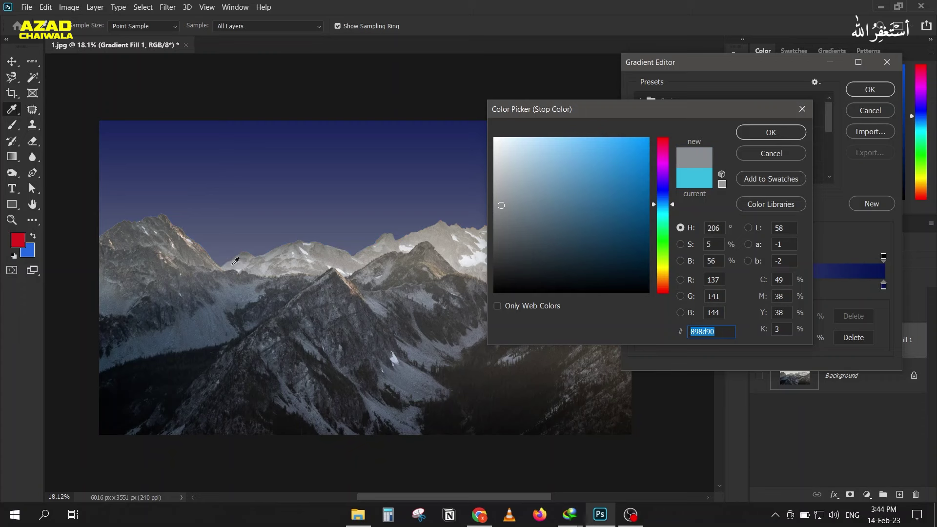
{"action": "left_click", "coordinate": [241, 257]}
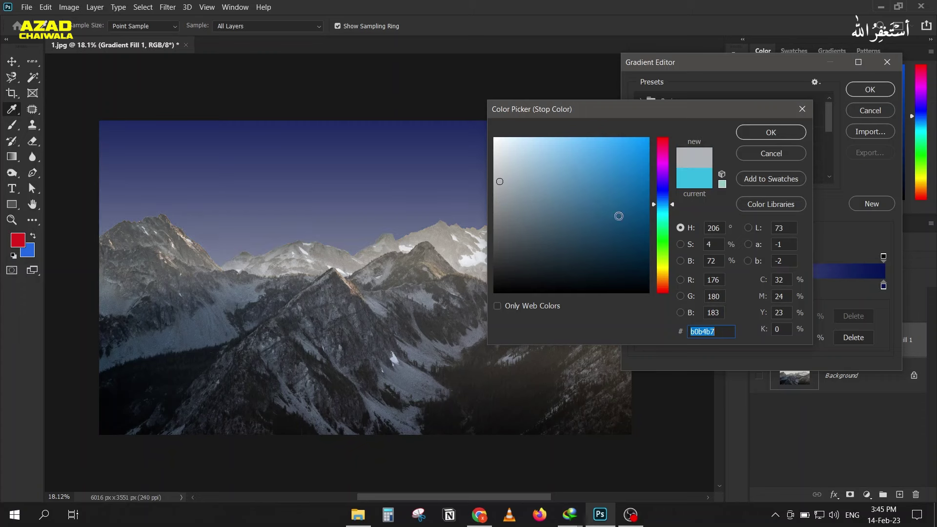
{"action": "left_click", "coordinate": [719, 259]}
{"action": "key", "text": "Up"}
{"action": "key", "text": "Up"}
{"action": "key", "text": "Up"}
{"action": "key", "text": "Up"}
{"action": "key", "text": "Up"}
{"action": "key", "text": "Up"}
{"action": "key", "text": "Up"}
{"action": "key", "text": "Up"}
{"action": "key", "text": "Up"}
{"action": "key", "text": "Up"}
{"action": "key", "text": "Up"}
{"action": "key", "text": "Up"}
{"action": "key", "text": "Up"}
{"action": "key", "text": "Up"}
{"action": "key", "text": "Up"}
{"action": "key", "text": "Up"}
{"action": "key", "text": "Up"}
{"action": "key", "text": "Up"}
{"action": "key", "text": "Up"}
{"action": "key", "text": "Up"}
{"action": "key", "text": "Up"}
{"action": "key", "text": "Up"}
{"action": "key", "text": "Up"}
{"action": "key", "text": "Up"}
{"action": "key", "text": "Up"}
{"action": "key", "text": "Up"}
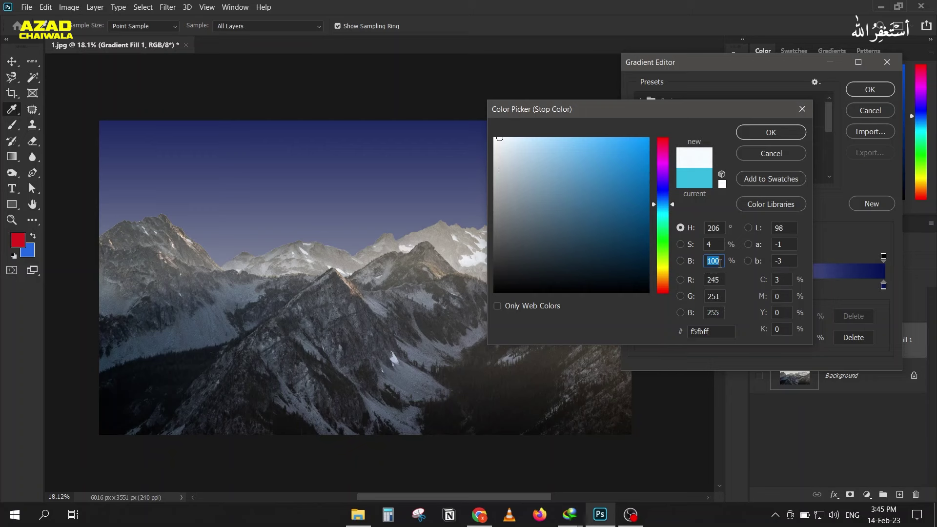
{"action": "key", "text": "Down"}
{"action": "key", "text": "Down"}
{"action": "key", "text": "Down"}
{"action": "left_click", "coordinate": [766, 133]}
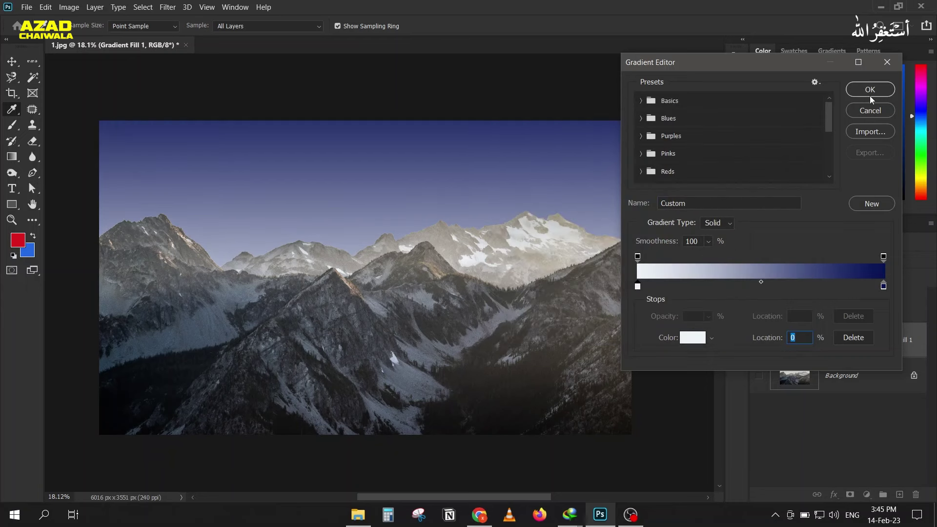
Change the right navy stop to a brighter royal blue and accept the gradient.
{"action": "left_click", "coordinate": [884, 287]}
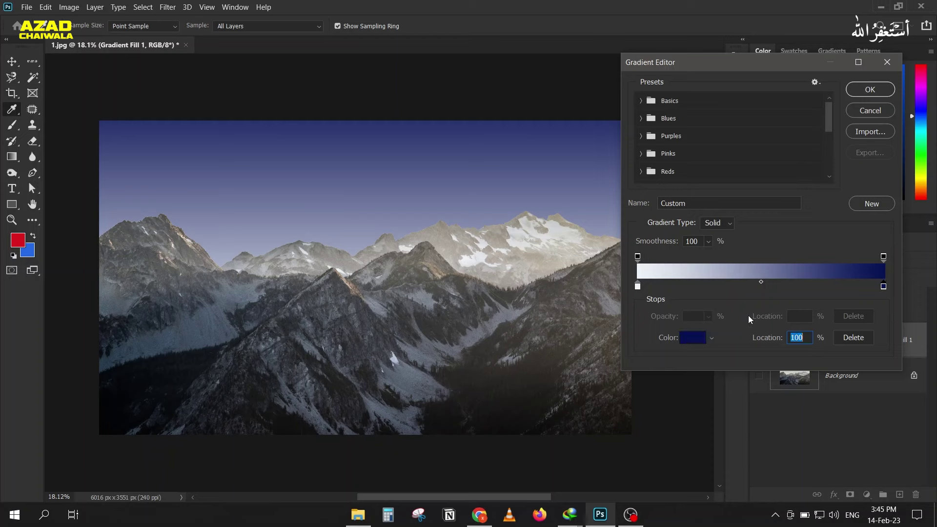
{"action": "left_click", "coordinate": [685, 339]}
{"action": "mouse_move", "coordinate": [632, 212]}
{"action": "left_mouse_down"}
{"action": "mouse_move", "coordinate": [608, 179]}
{"action": "mouse_move", "coordinate": [639, 177]}
{"action": "left_mouse_up"}
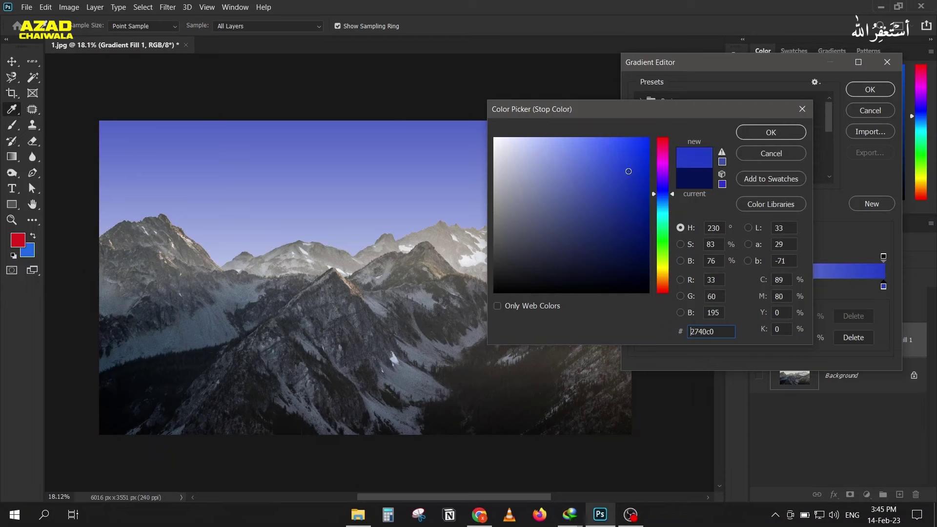
{"action": "left_click", "coordinate": [771, 133]}
{"action": "left_click", "coordinate": [870, 90]}
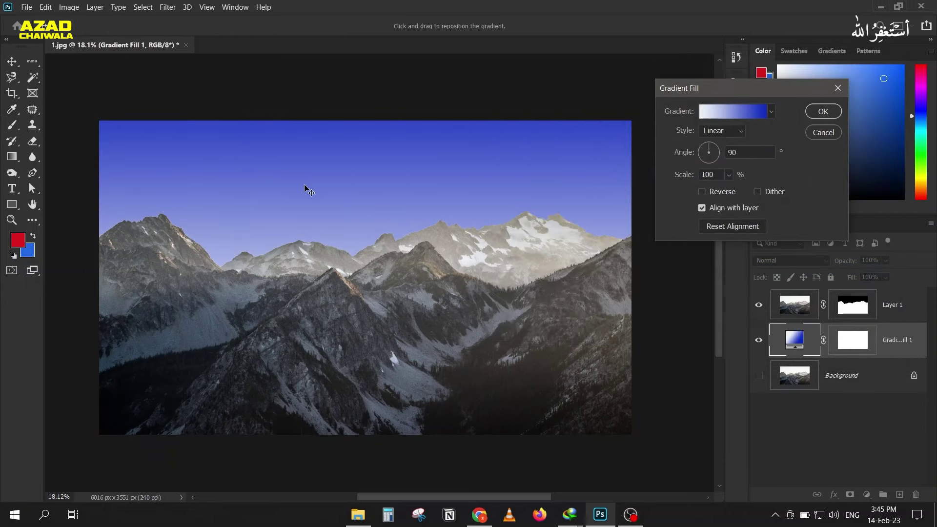
Shift the white-to-blue gradient upward so the pale band rises, then apply the fill.
{"action": "left_click_drag", "start_coordinate": [306, 226], "coordinate": [310, 161]}
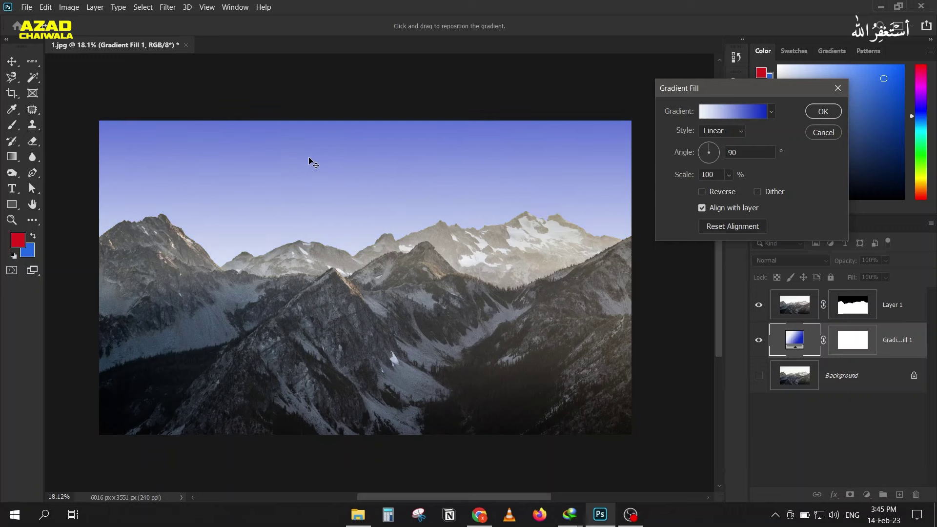
{"action": "left_click_drag", "start_coordinate": [225, 251], "coordinate": [226, 240]}
{"action": "left_click", "coordinate": [823, 115]}
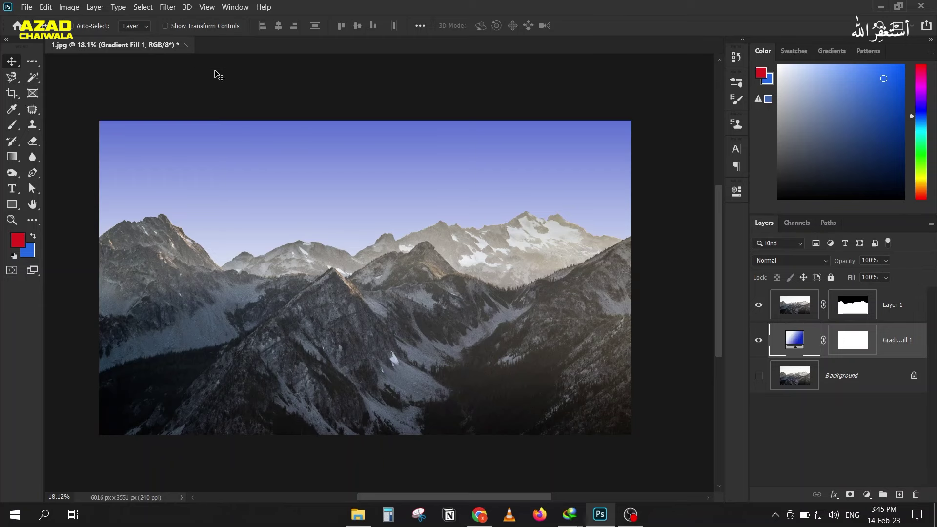
Close the mountain document without saving and drag flower photo 3.jpeg into Photoshop to open it.
{"action": "key", "text": "ctrl+w"}
{"action": "left_click", "coordinate": [492, 213]}
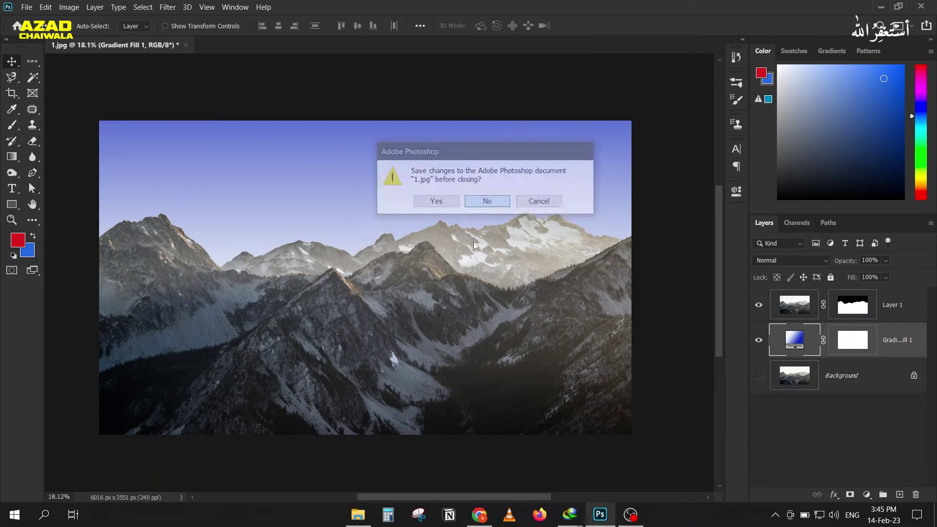
{"action": "left_click", "coordinate": [358, 514]}
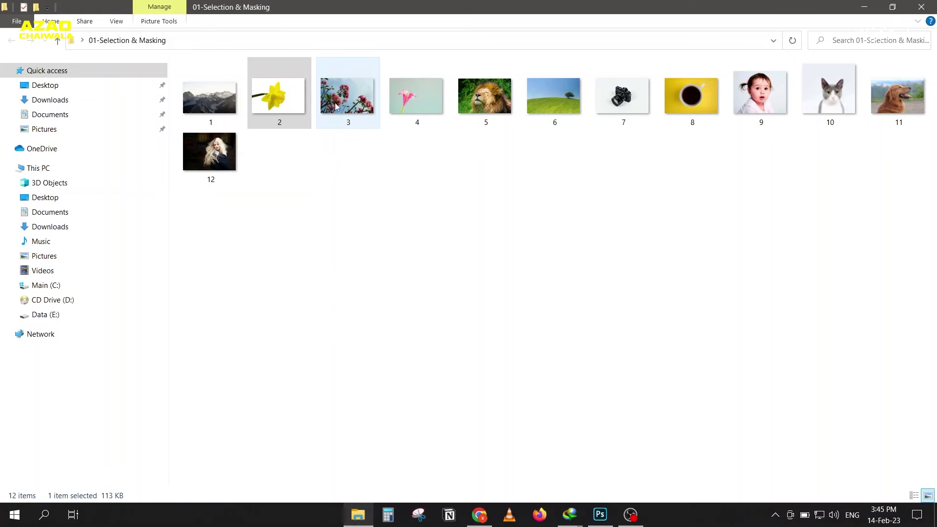
{"action": "left_click_drag", "start_coordinate": [348, 98], "coordinate": [576, 381]}
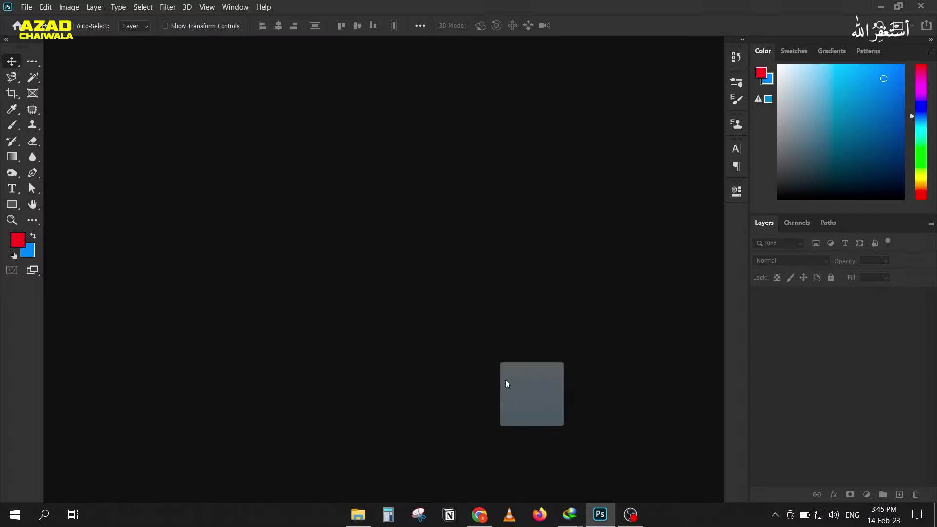
{"action": "left_click_drag", "start_coordinate": [575, 381], "coordinate": [423, 263]}
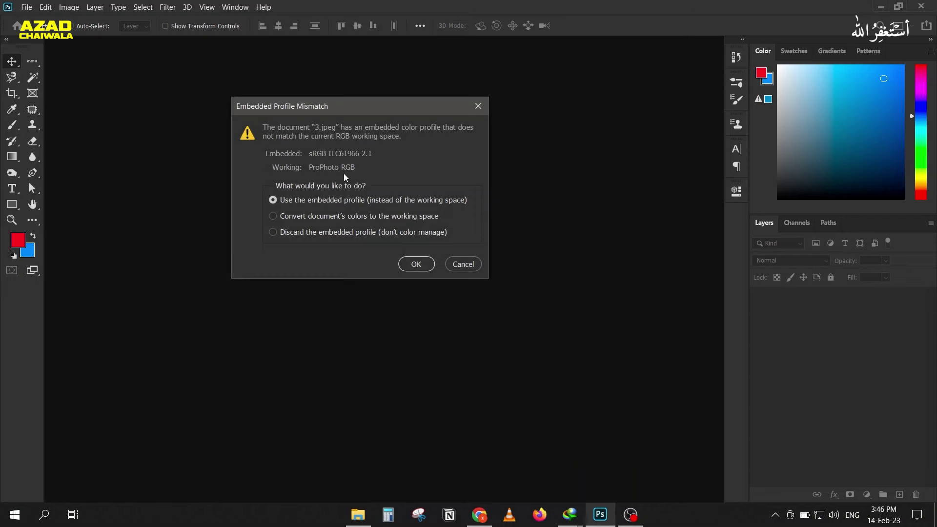
Keep the embedded colour profile, duplicate Background as Layer 1, and hide the original Background.
{"action": "left_click", "coordinate": [415, 265]}
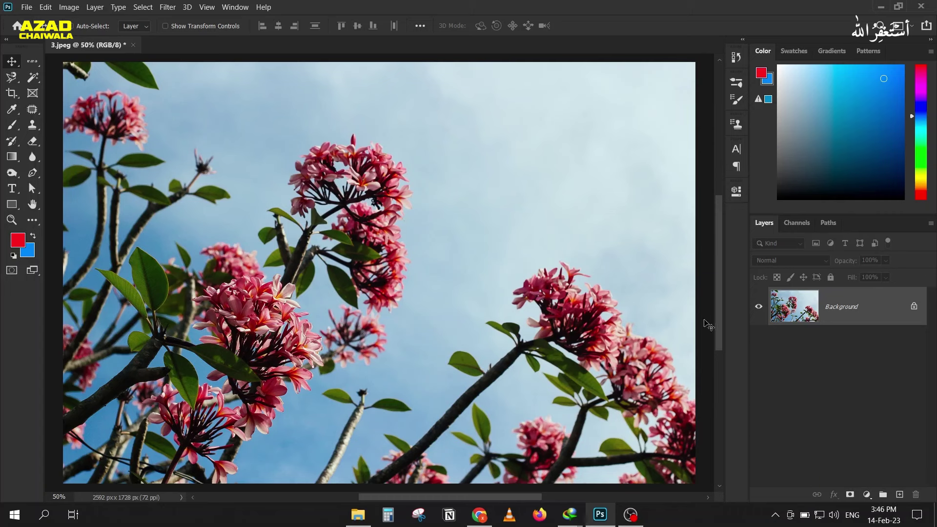
{"action": "key", "text": "ctrl+j"}
{"action": "left_click", "coordinate": [757, 347]}
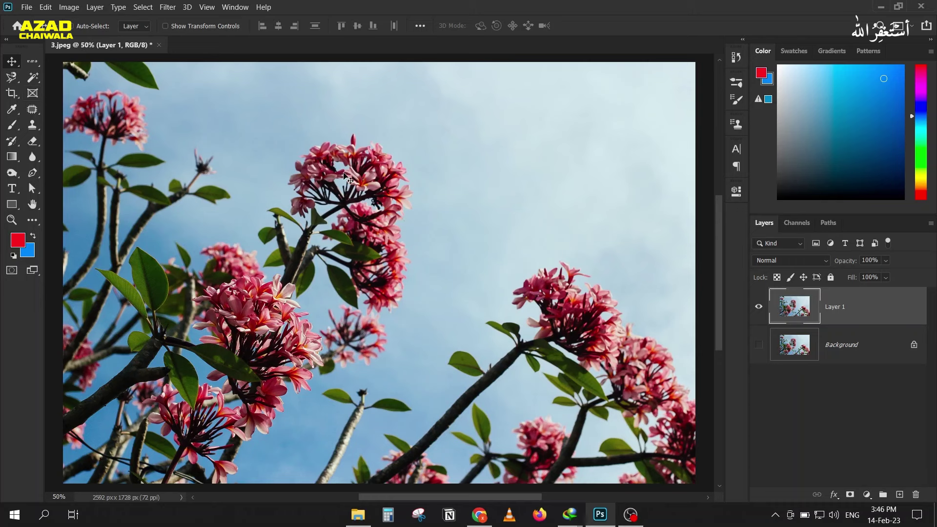
Switch to the Magic Wand tool from the selection tool flyout.
{"action": "left_click", "coordinate": [31, 79]}
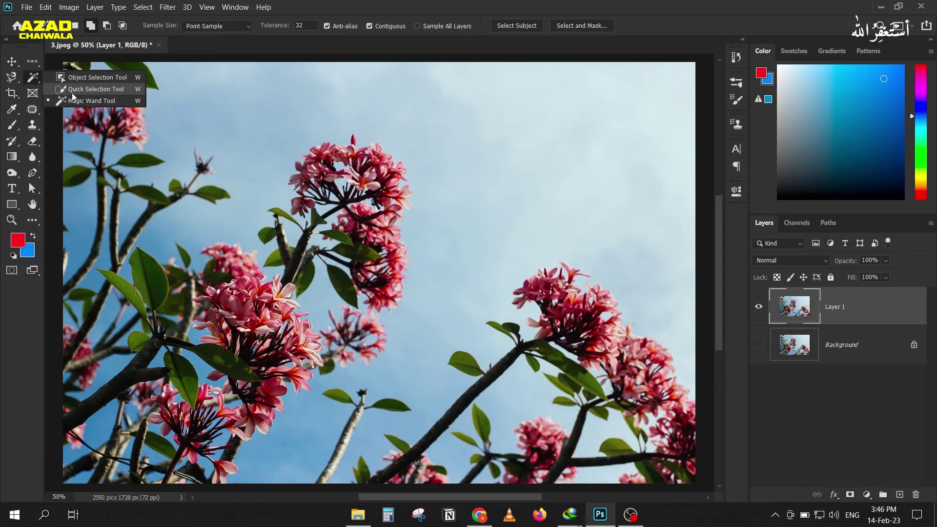
{"action": "left_click", "coordinate": [25, 81]}
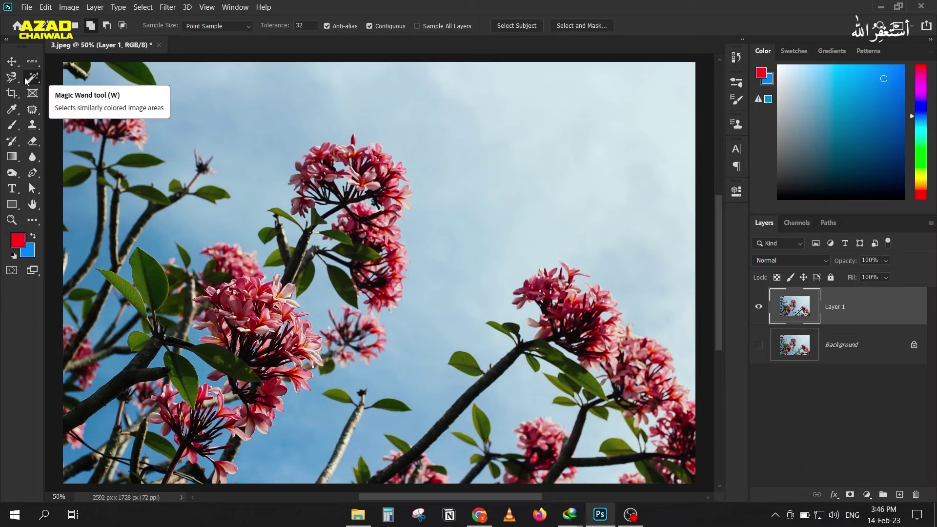
{"action": "left_click", "coordinate": [136, 9]}
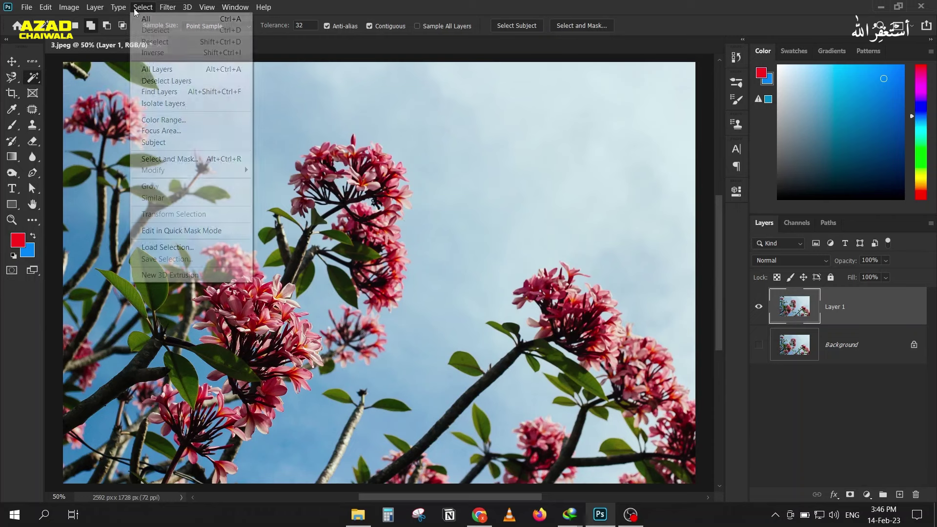
Start Select > Color Range and sample the blue sky at several spots.
{"action": "left_click", "coordinate": [193, 120]}
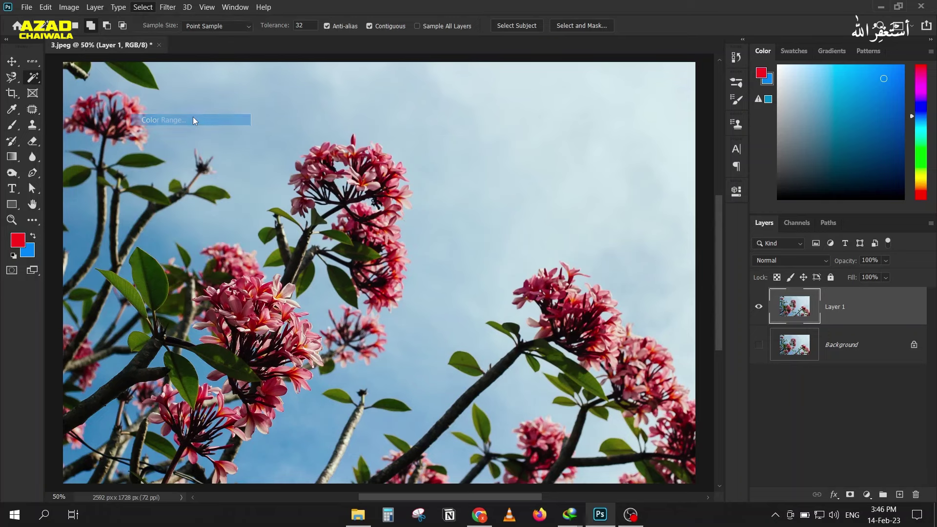
{"action": "left_click_drag", "start_coordinate": [509, 69], "coordinate": [789, 61]}
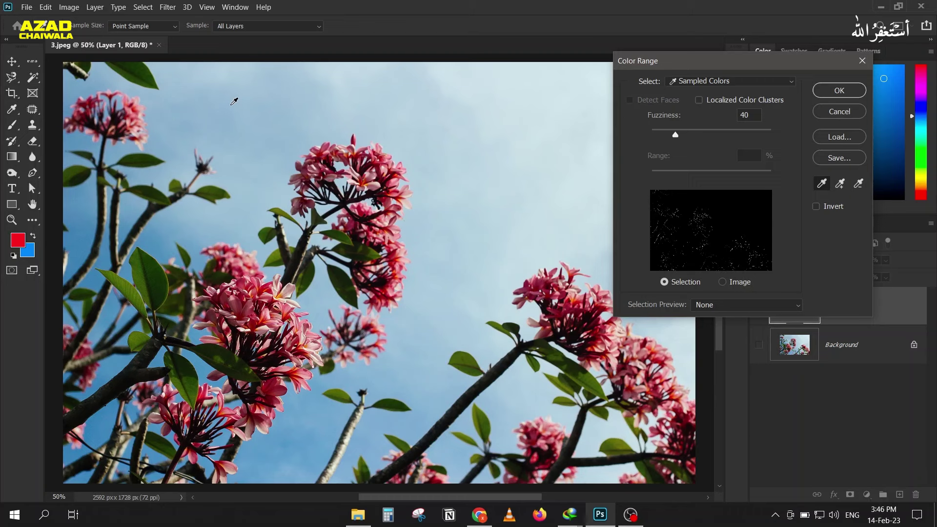
{"action": "left_click", "coordinate": [239, 80]}
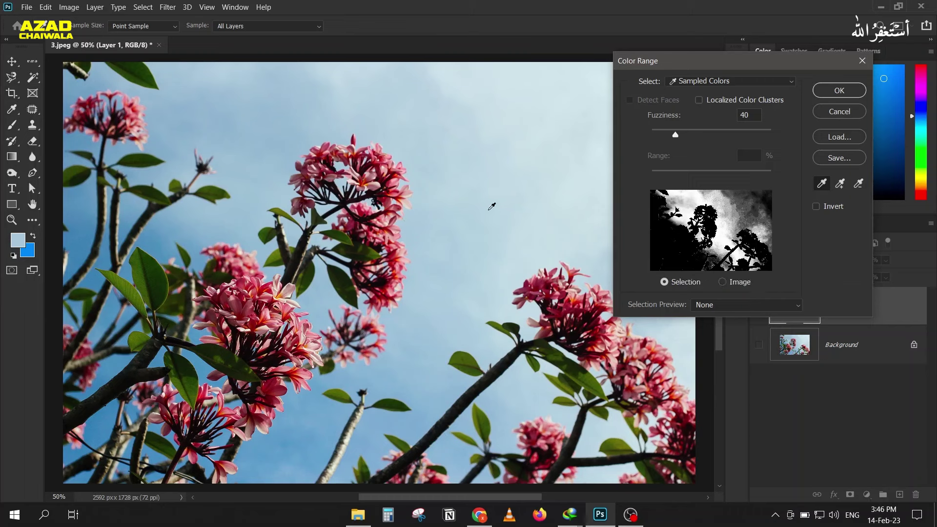
{"action": "left_click", "coordinate": [284, 445]}
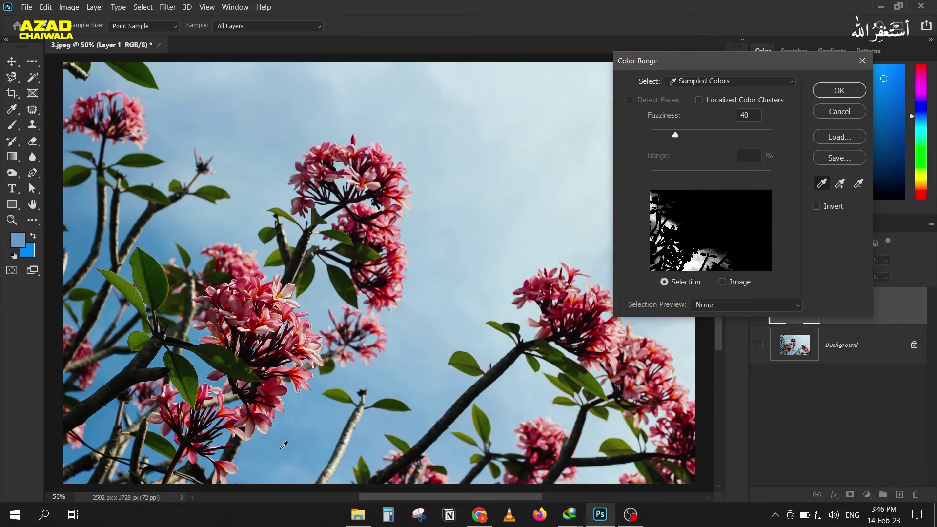
{"action": "left_click", "coordinate": [113, 417]}
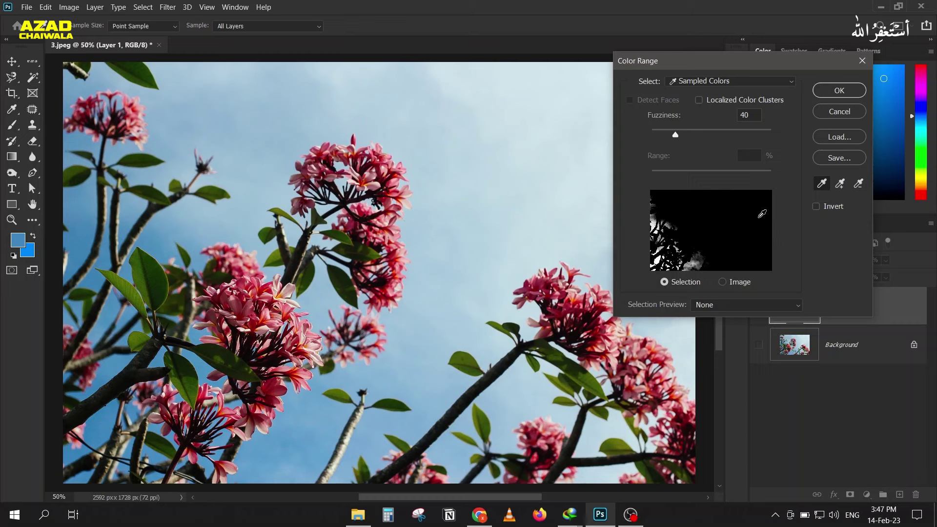
Add more sky areas, including the darker blue, with the Add to Sample eyedropper.
{"action": "left_click", "coordinate": [841, 184]}
{"action": "left_click", "coordinate": [246, 91]}
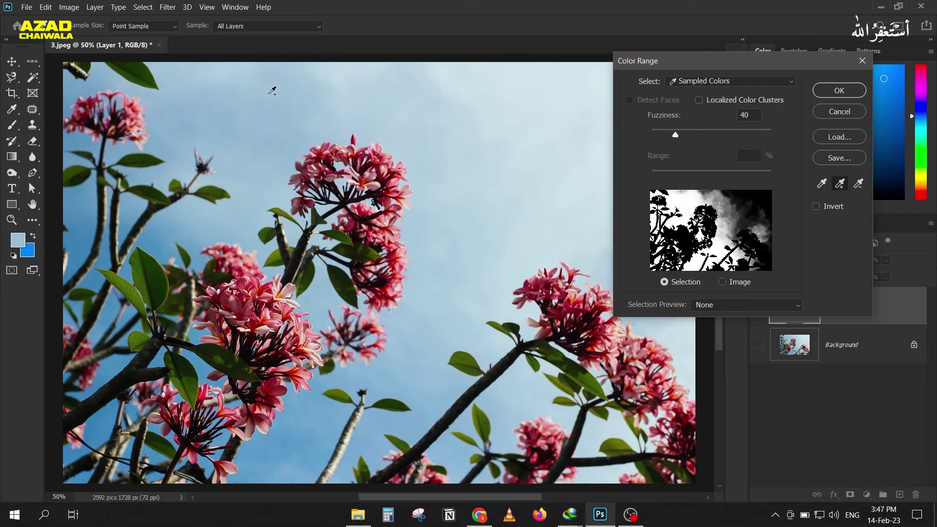
{"action": "left_click", "coordinate": [531, 101]}
{"action": "mouse_move", "coordinate": [678, 64]}
{"action": "left_mouse_down"}
{"action": "mouse_move", "coordinate": [746, 68]}
{"action": "mouse_move", "coordinate": [626, 67]}
{"action": "left_mouse_up"}
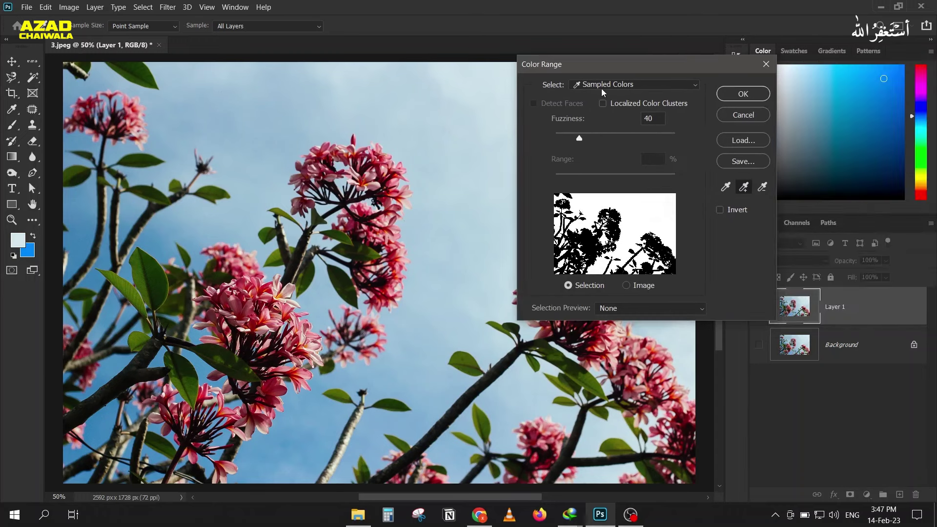
{"action": "left_click", "coordinate": [479, 284]}
{"action": "left_click", "coordinate": [324, 412]}
{"action": "left_click", "coordinate": [608, 312]}
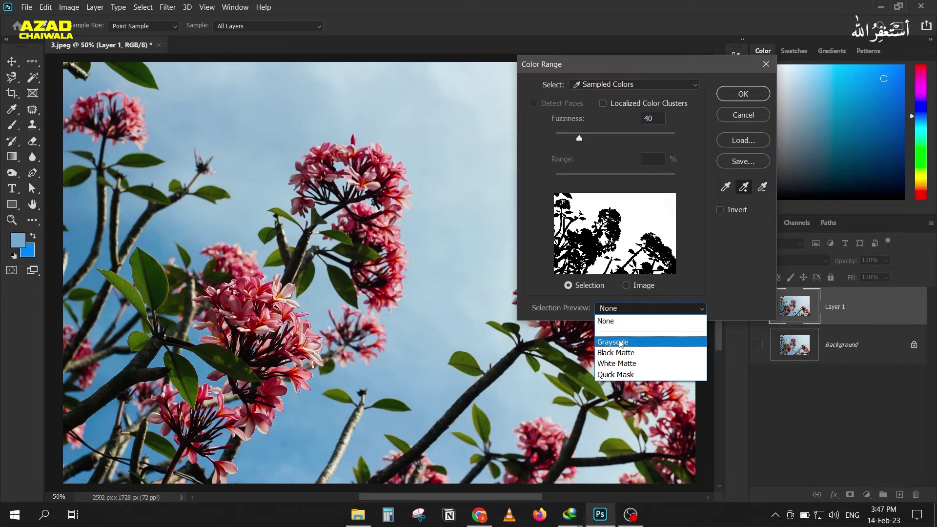
Preview the Color Range in Grayscale, test Fuzziness up to 110, then set it to 40 and confirm.
{"action": "left_click", "coordinate": [616, 338]}
{"action": "left_click_drag", "start_coordinate": [601, 66], "coordinate": [669, 54]}
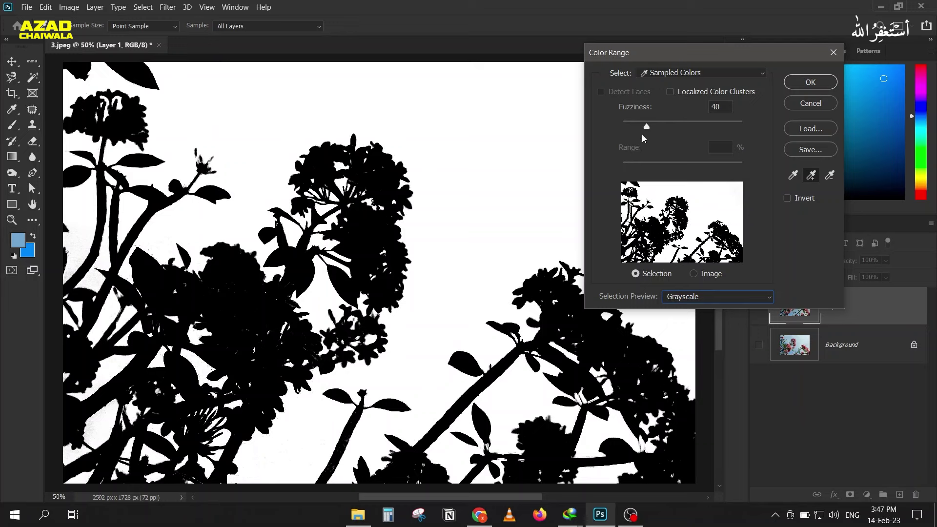
{"action": "left_click_drag", "start_coordinate": [646, 128], "coordinate": [626, 129]}
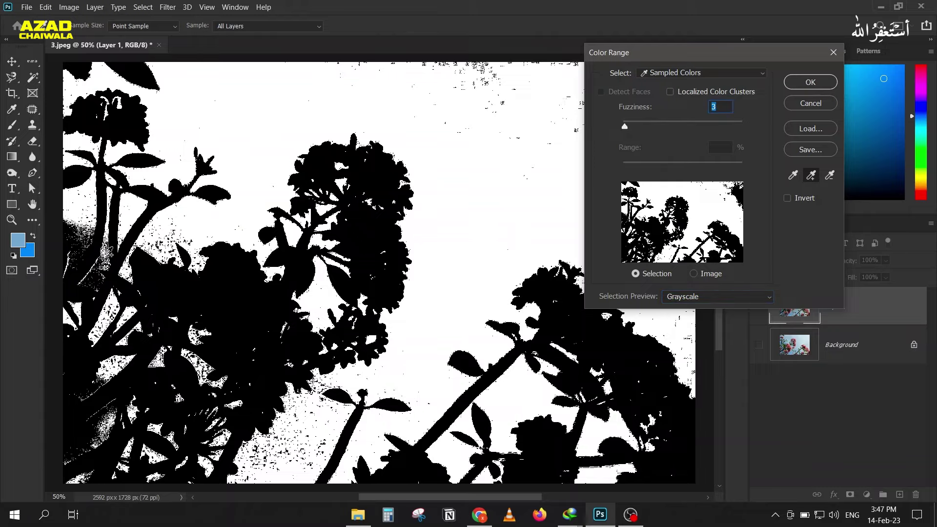
{"action": "left_click_drag", "start_coordinate": [625, 130], "coordinate": [689, 124]}
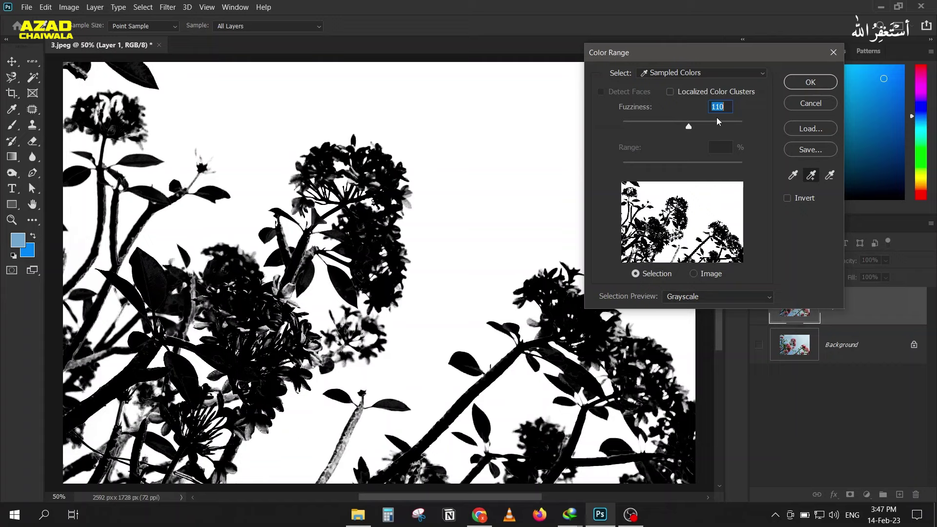
{"action": "type", "text": "40"}
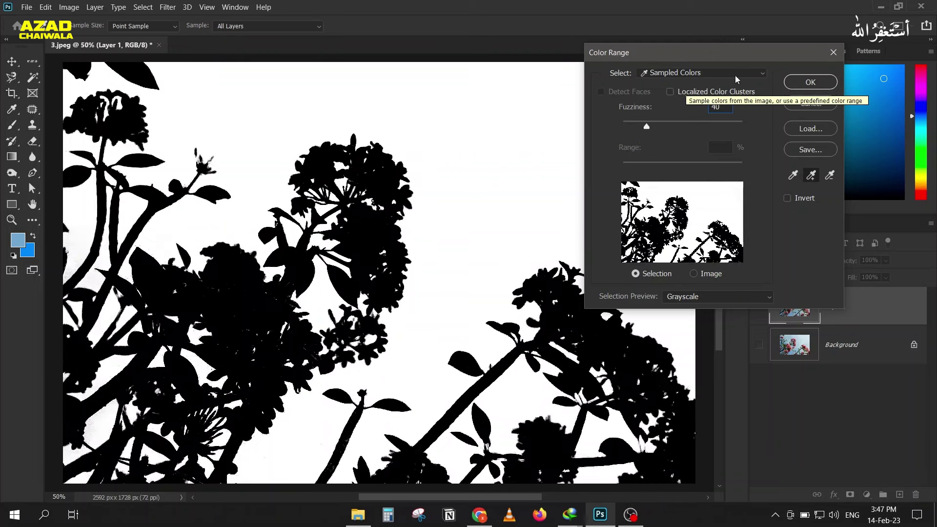
{"action": "left_click", "coordinate": [804, 82]}
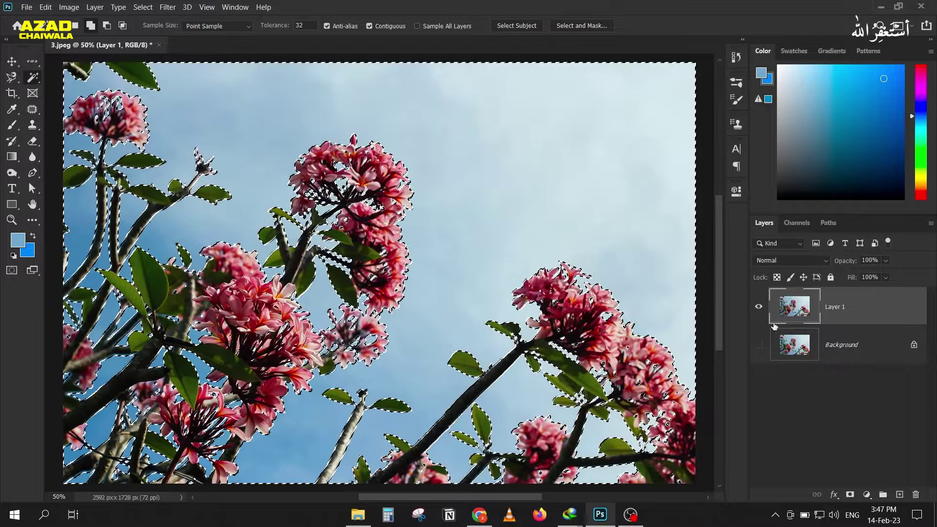
Hide the sky with an inverted layer mask on Layer 1 and add a Gradient fill layer.
{"action": "left_click", "coordinate": [850, 495]}
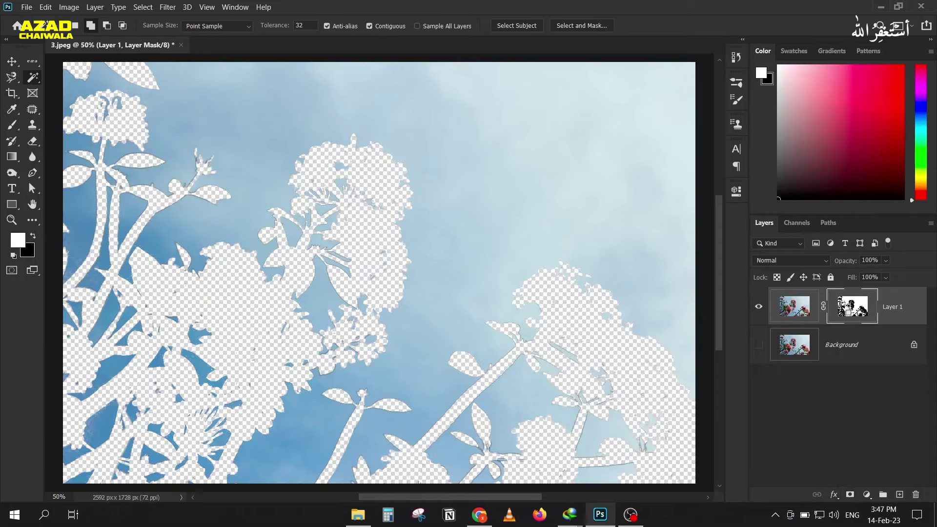
{"action": "key", "text": "ctrl+i"}
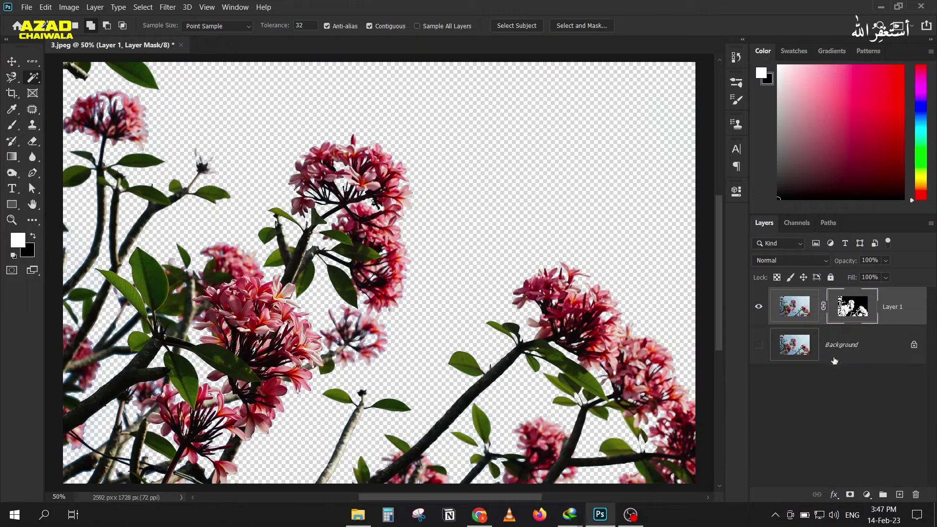
{"action": "left_click", "coordinate": [867, 495]}
{"action": "left_click", "coordinate": [850, 296]}
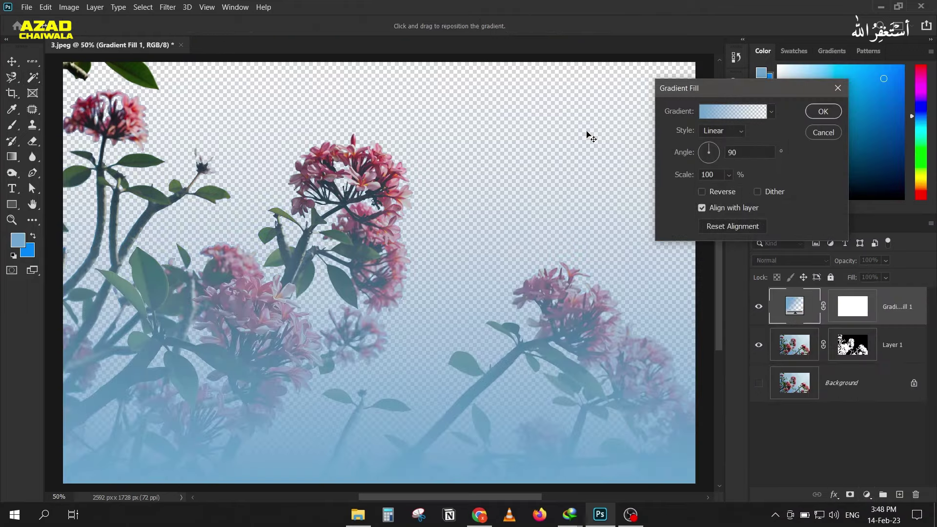
Make the gradient's right end opaque dark blue and move the gradient layer below Layer 1.
{"action": "left_click", "coordinate": [734, 112]}
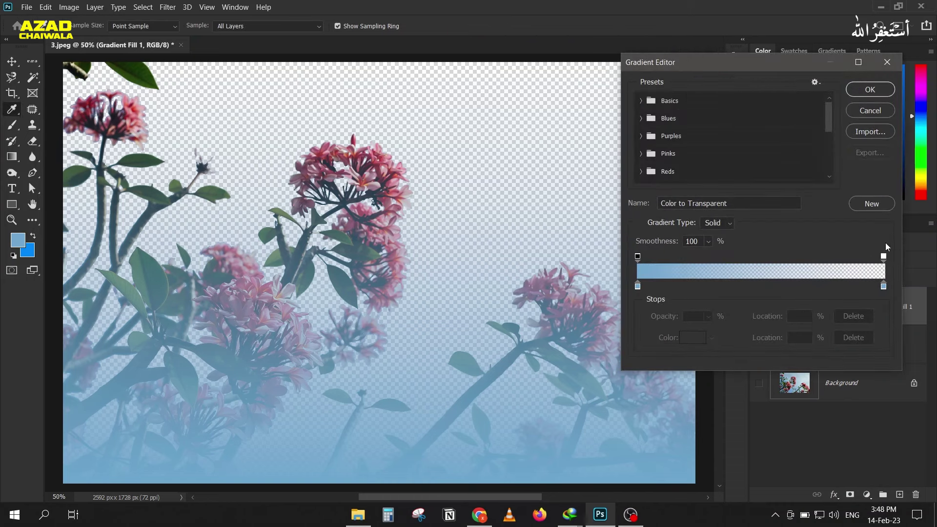
{"action": "left_click", "coordinate": [884, 258]}
{"action": "left_click_drag", "start_coordinate": [665, 316], "coordinate": [882, 299]}
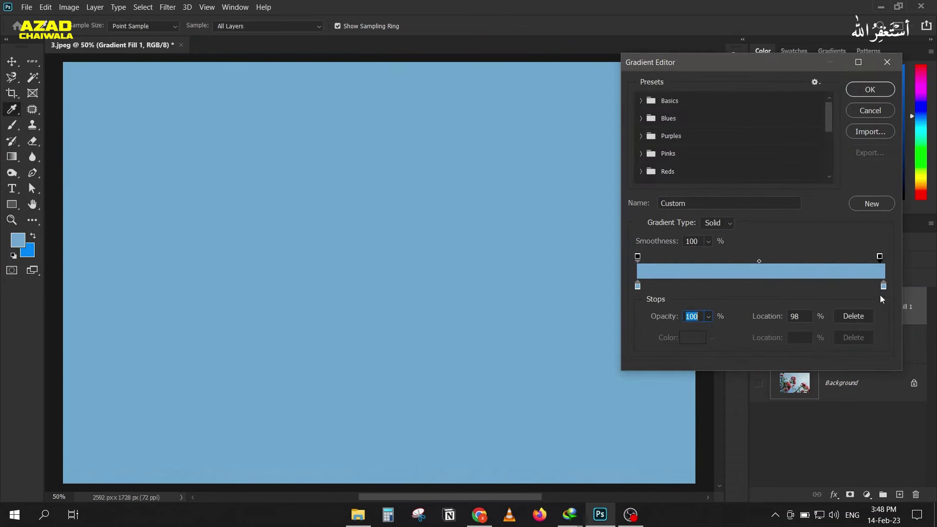
{"action": "left_click", "coordinate": [883, 286]}
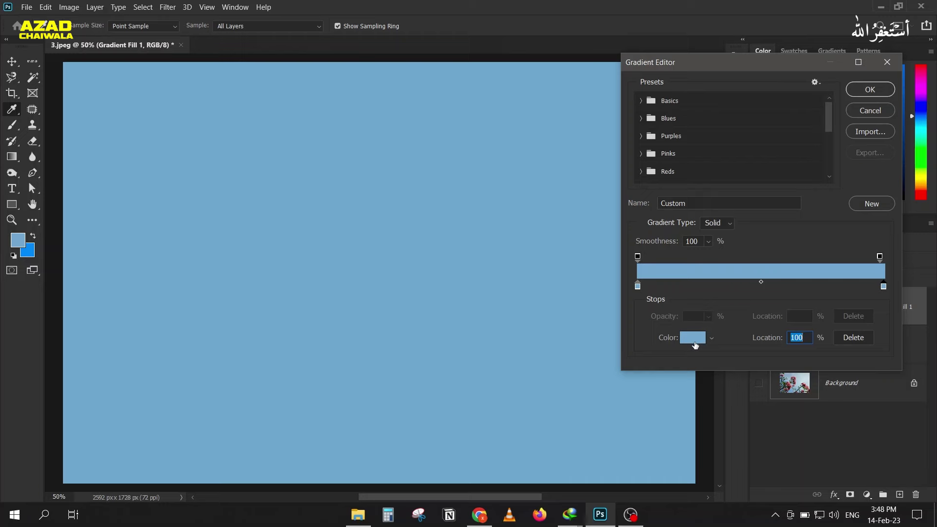
{"action": "left_click", "coordinate": [695, 345]}
{"action": "left_click_drag", "start_coordinate": [626, 192], "coordinate": [632, 178]}
{"action": "left_click", "coordinate": [771, 132]}
{"action": "left_click", "coordinate": [870, 89]}
{"action": "left_click", "coordinate": [824, 112]}
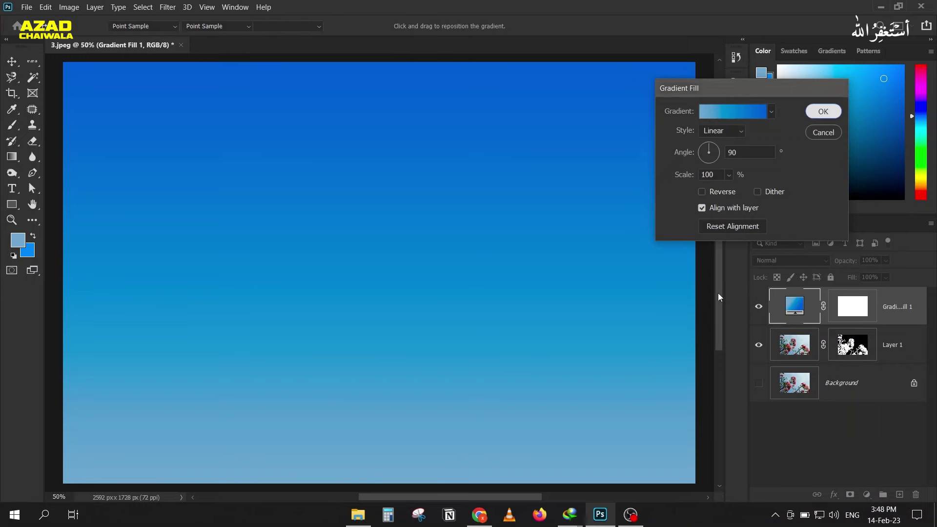
{"action": "left_click_drag", "start_coordinate": [807, 312], "coordinate": [767, 367]}
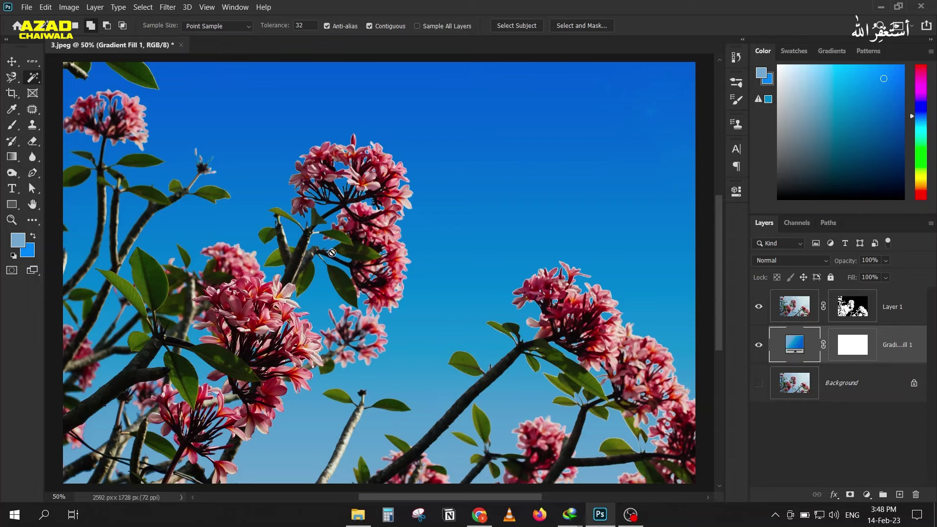
Zoom and pan across the flower clusters to inspect edges, then target Layer 1's mask thumbnail.
{"action": "left_click_drag", "start_coordinate": [97, 90], "coordinate": [251, 138]}
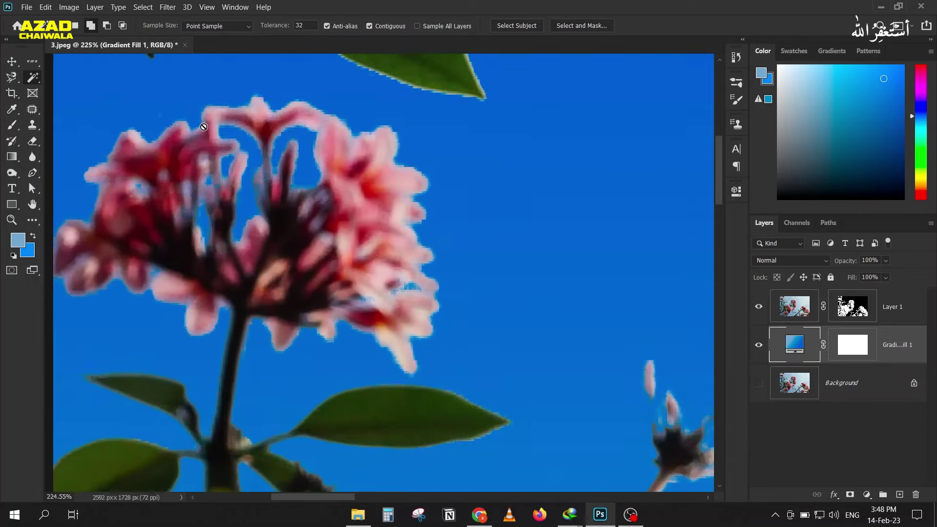
{"action": "scroll", "coordinate": [293, 186], "scroll_direction": "down", "scroll_amount": 3}
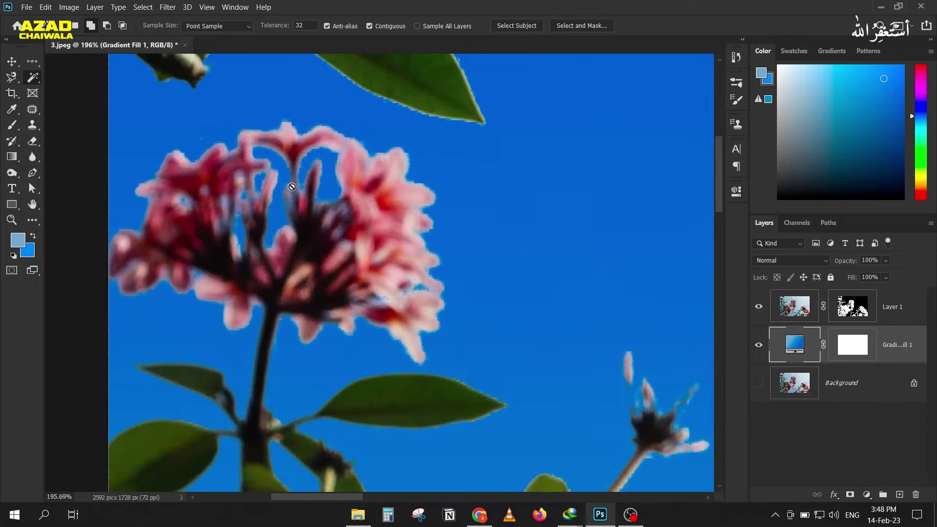
{"action": "scroll", "coordinate": [293, 188], "scroll_direction": "down", "scroll_amount": 1}
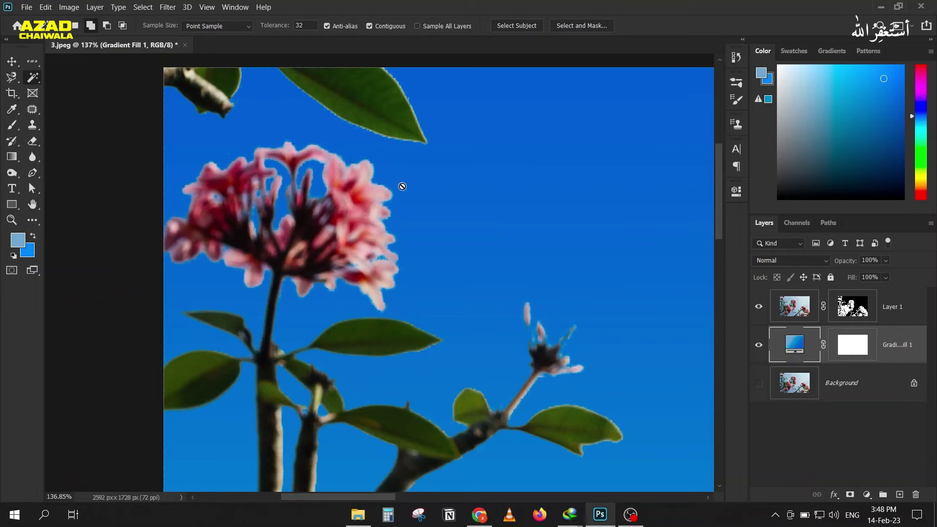
{"action": "scroll", "coordinate": [307, 235], "scroll_direction": "down", "scroll_amount": 2}
{"action": "left_click_drag", "start_coordinate": [651, 336], "coordinate": [187, 207]}
{"action": "scroll", "coordinate": [249, 144], "scroll_direction": "up", "scroll_amount": 4}
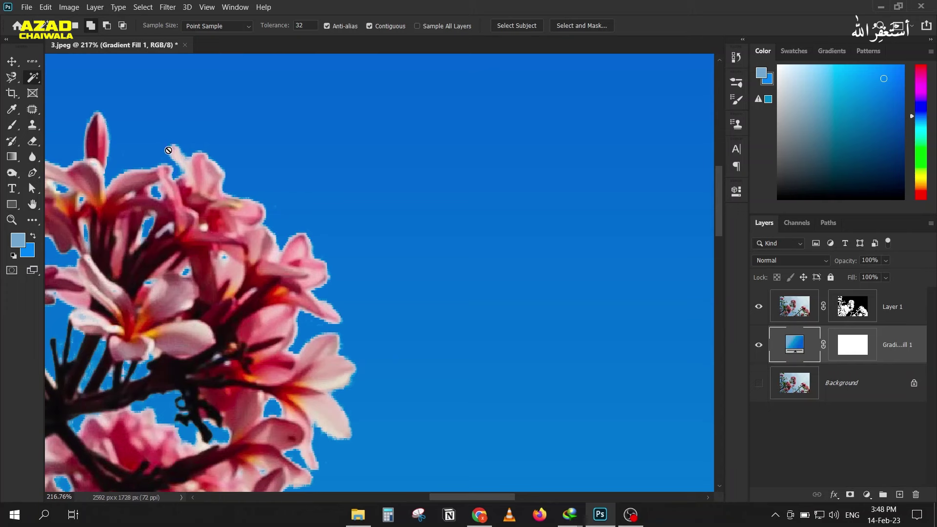
{"action": "left_click", "coordinate": [858, 315]}
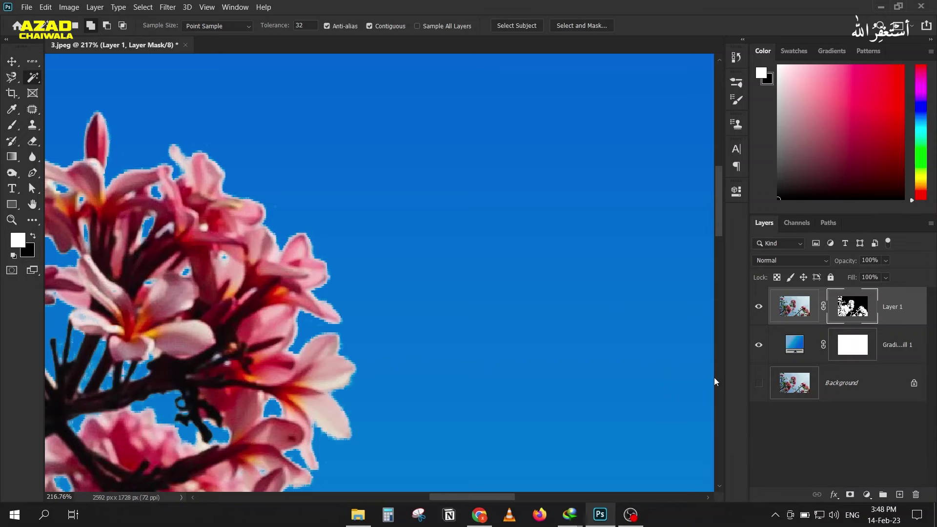
Load the mask as a selection, preview Minimum at 2.0 px radius, then cancel and deselect.
{"action": "left_click", "coordinate": [851, 310], "text": "ctrl"}
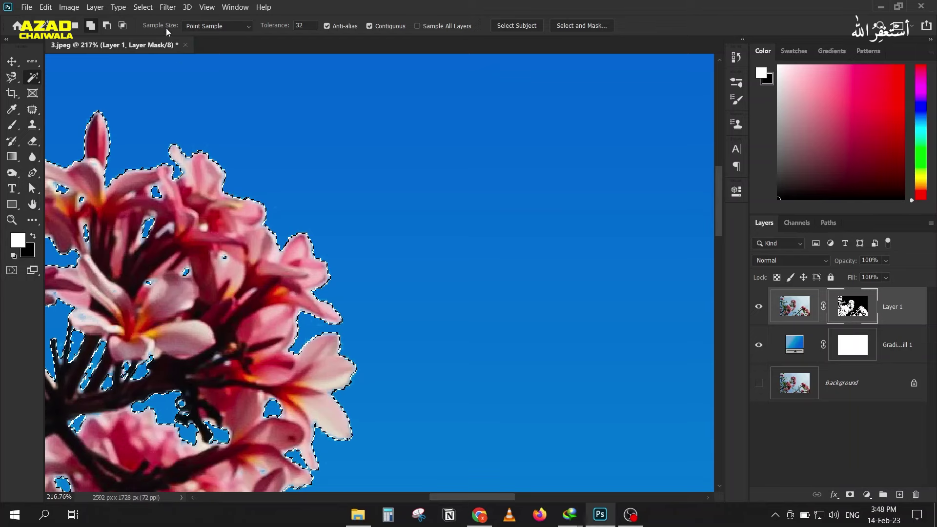
{"action": "left_click", "coordinate": [168, 7]}
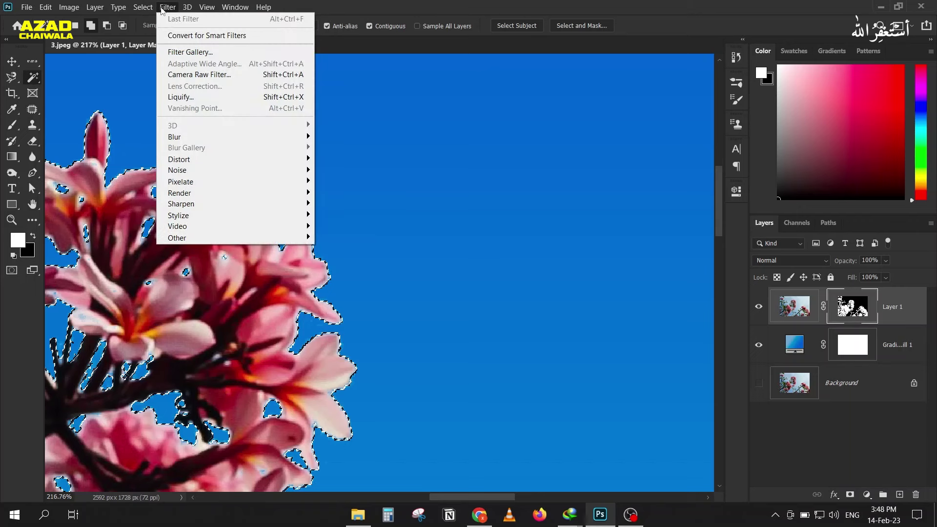
{"action": "mouse_move", "coordinate": [176, 238]}
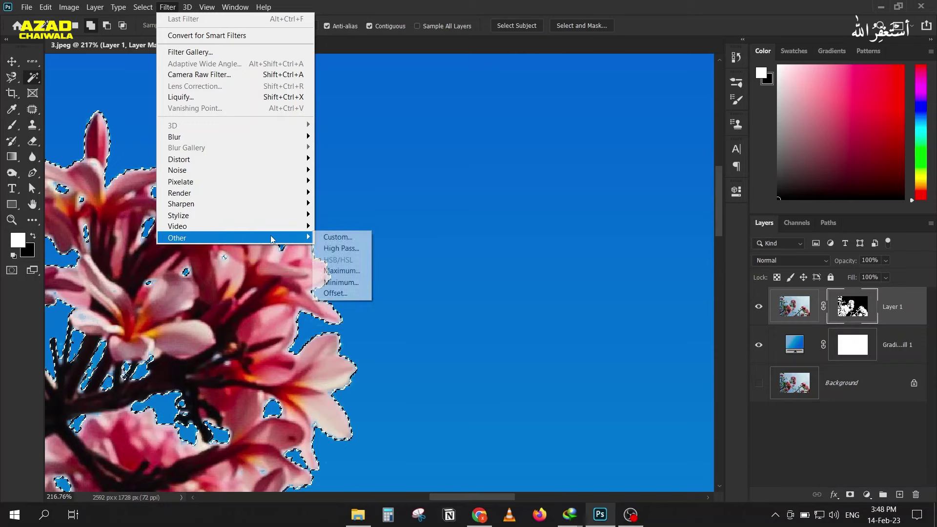
{"action": "left_click", "coordinate": [350, 284]}
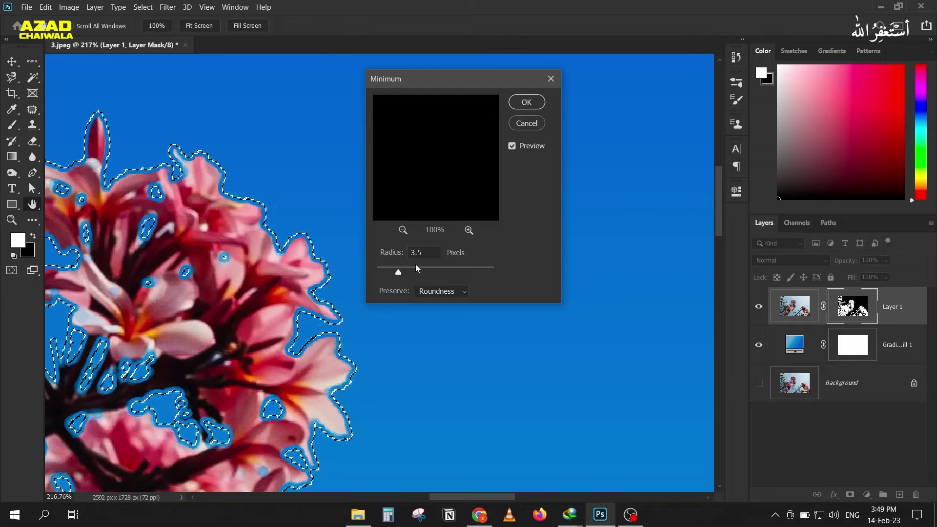
{"action": "left_click_drag", "start_coordinate": [399, 272], "coordinate": [373, 270]}
{"action": "left_click", "coordinate": [438, 254]}
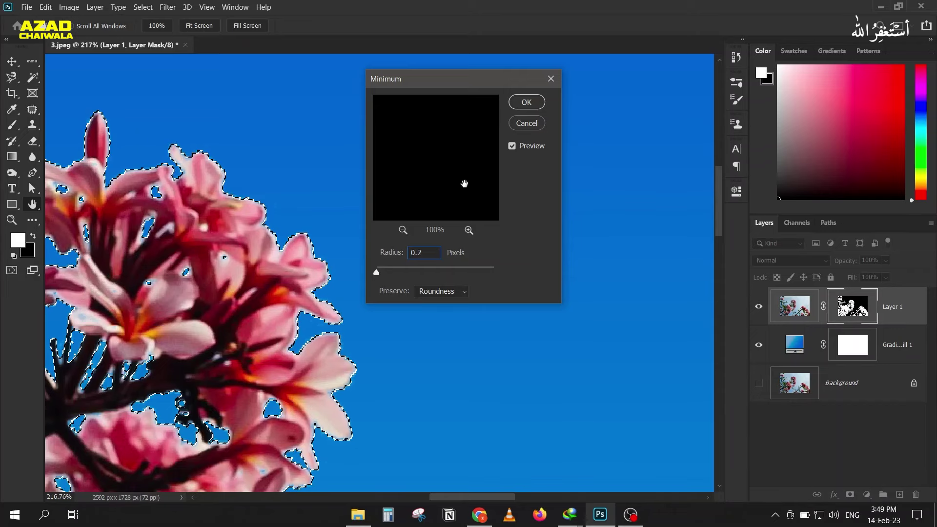
{"action": "left_click", "coordinate": [521, 126]}
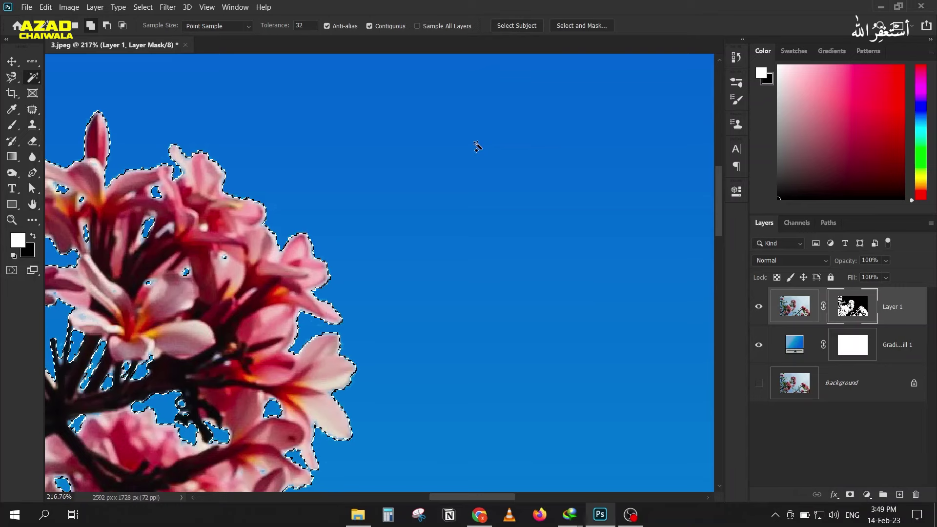
{"action": "key", "text": "ctrl+d"}
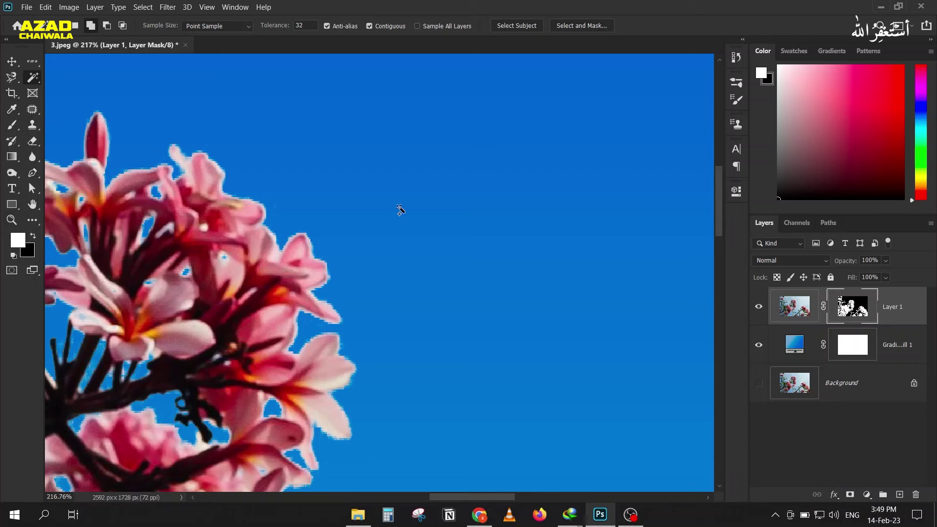
Apply Filter > Other > Minimum to Layer 1's mask with a radius of about 0.9 px.
{"action": "left_click", "coordinate": [167, 7]}
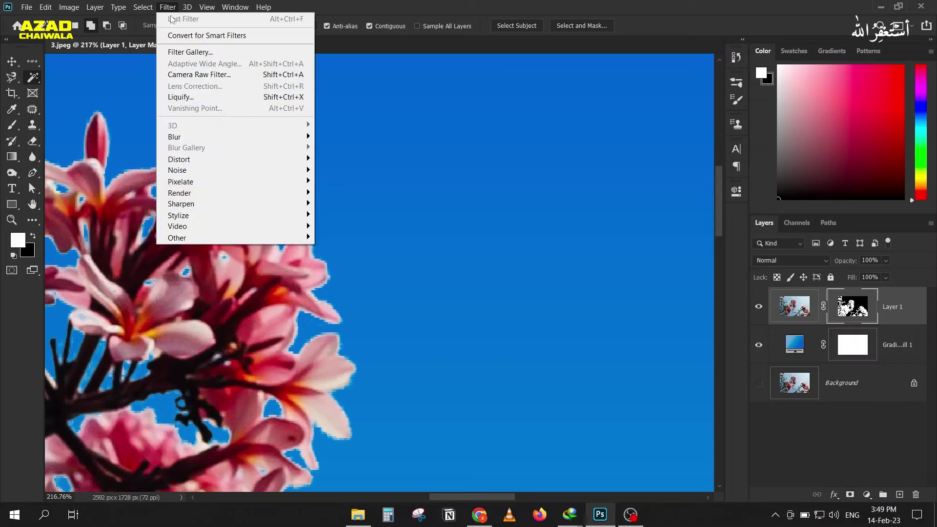
{"action": "mouse_move", "coordinate": [177, 237]}
{"action": "left_click", "coordinate": [351, 285]}
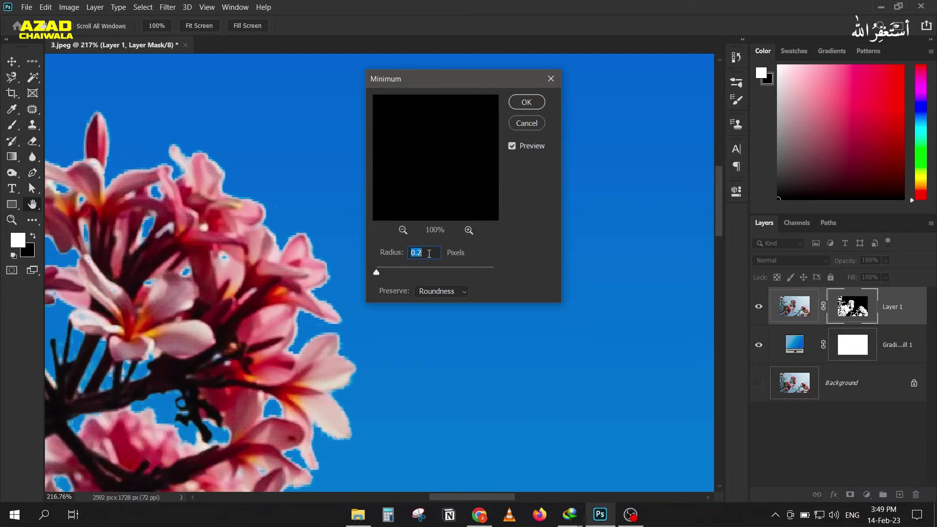
{"action": "key", "text": "Up"}
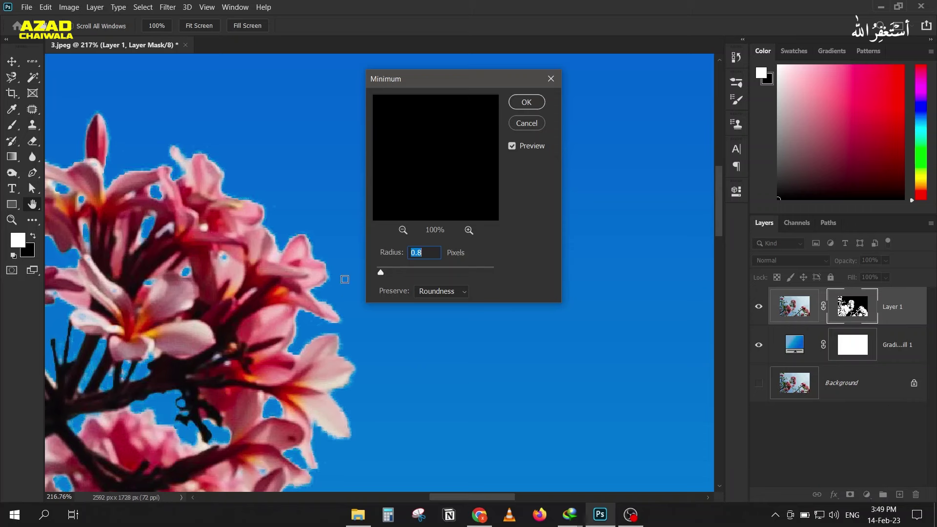
{"action": "left_click", "coordinate": [426, 255]}
{"action": "key", "text": "Up"}
{"action": "left_click", "coordinate": [527, 102]}
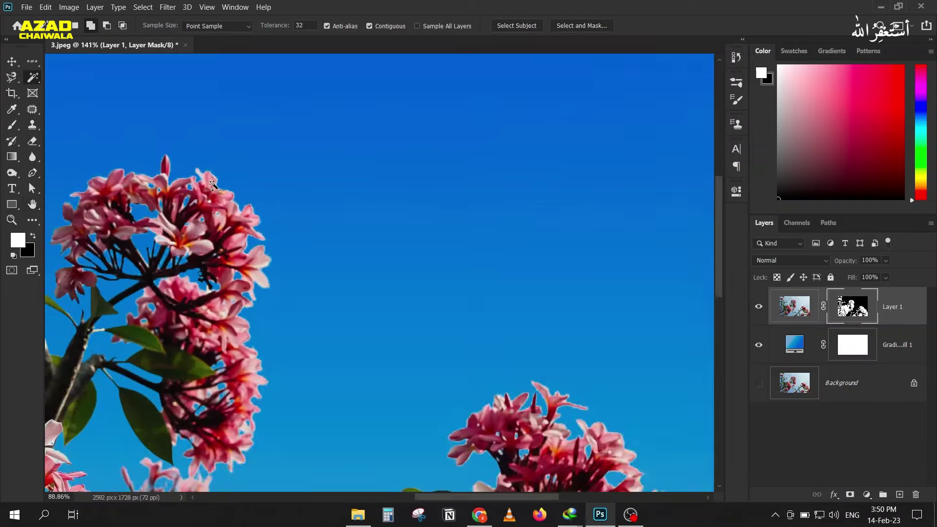
{"action": "scroll", "coordinate": [213, 186], "scroll_direction": "down", "scroll_amount": 5}
{"action": "scroll", "coordinate": [281, 251], "scroll_direction": "up", "scroll_amount": 2}
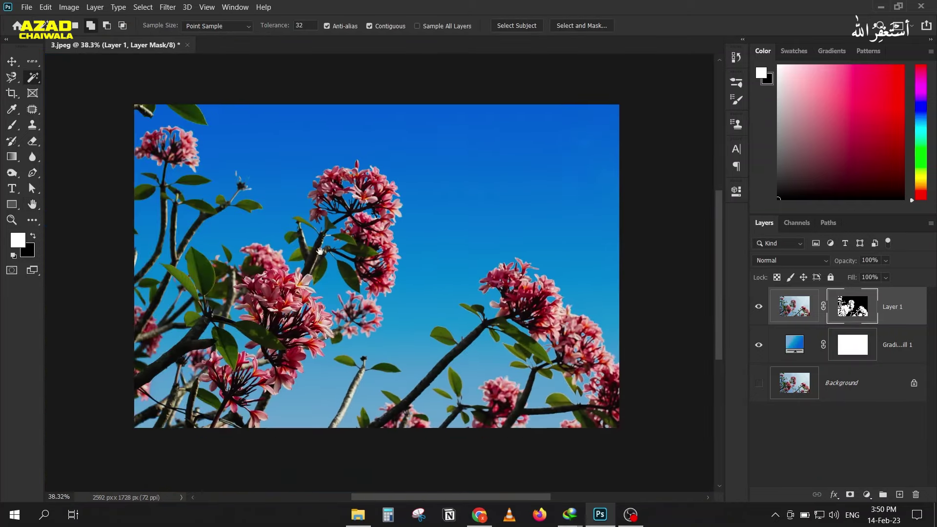
{"action": "scroll", "coordinate": [280, 251], "scroll_direction": "up", "scroll_amount": 2}
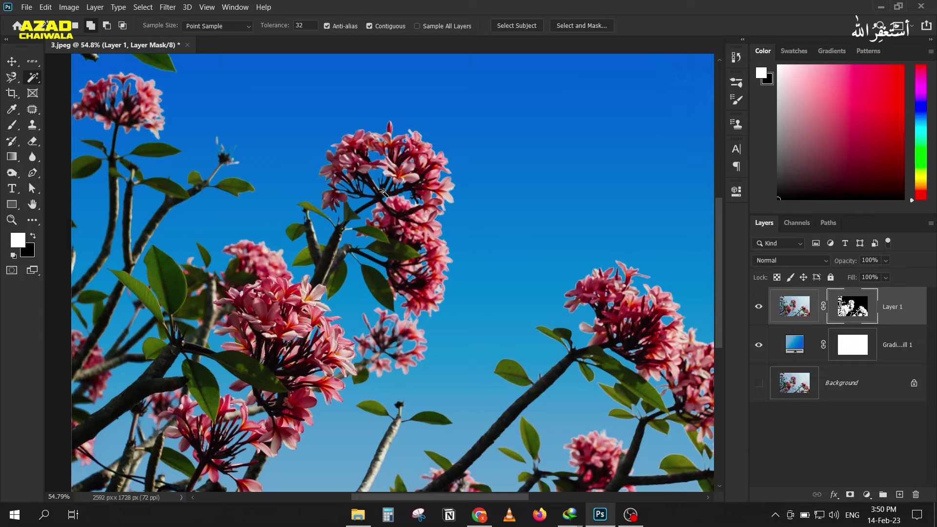
{"action": "scroll", "coordinate": [267, 198], "scroll_direction": "up", "scroll_amount": 3}
{"action": "left_click_drag", "start_coordinate": [291, 176], "coordinate": [226, 156]}
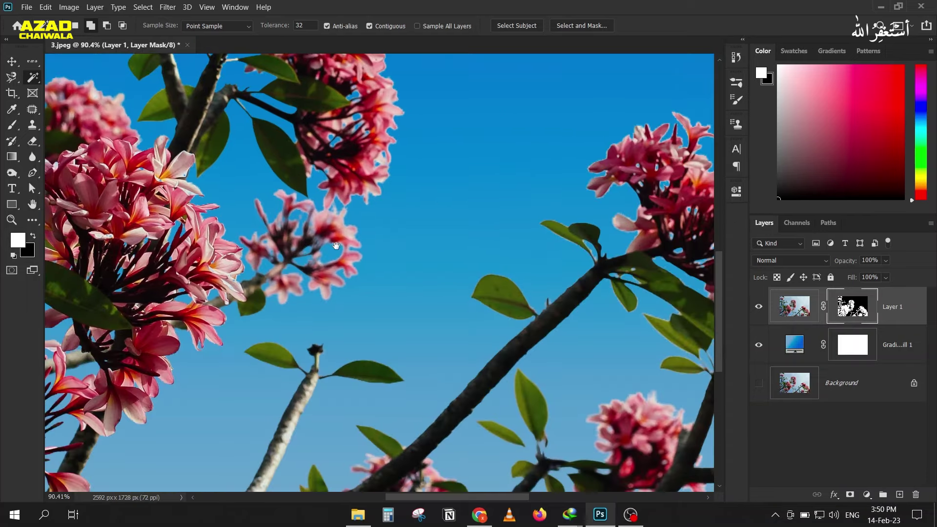
{"action": "scroll", "coordinate": [181, 249], "scroll_direction": "right", "scroll_amount": 3}
{"action": "scroll", "coordinate": [222, 326], "scroll_direction": "right", "scroll_amount": 2}
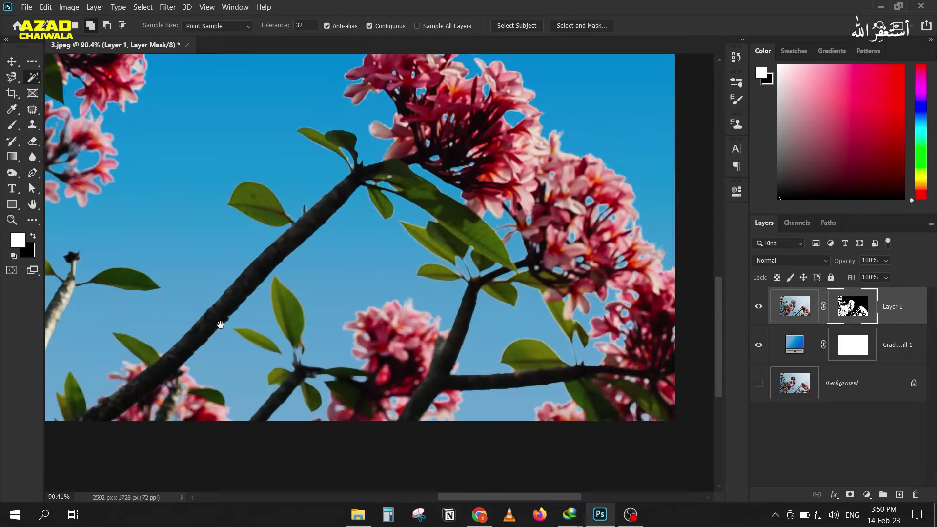
{"action": "scroll", "coordinate": [389, 200], "scroll_direction": "up", "scroll_amount": 2}
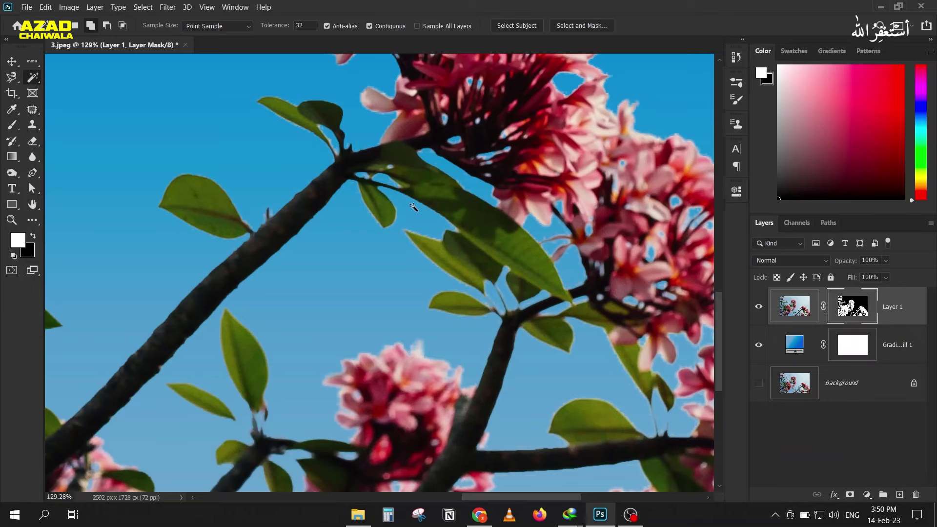
{"action": "scroll", "coordinate": [349, 163], "scroll_direction": "right", "scroll_amount": 2}
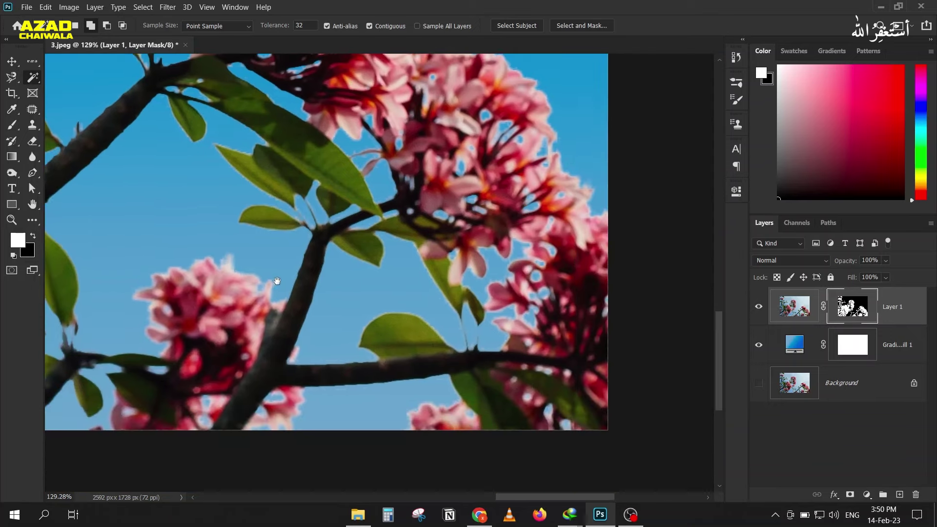
{"action": "scroll", "coordinate": [274, 278], "scroll_direction": "down", "scroll_amount": 2}
{"action": "scroll", "coordinate": [237, 154], "scroll_direction": "left", "scroll_amount": 1}
{"action": "scroll", "coordinate": [252, 237], "scroll_direction": "up", "scroll_amount": 2}
{"action": "scroll", "coordinate": [251, 237], "scroll_direction": "left", "scroll_amount": 2}
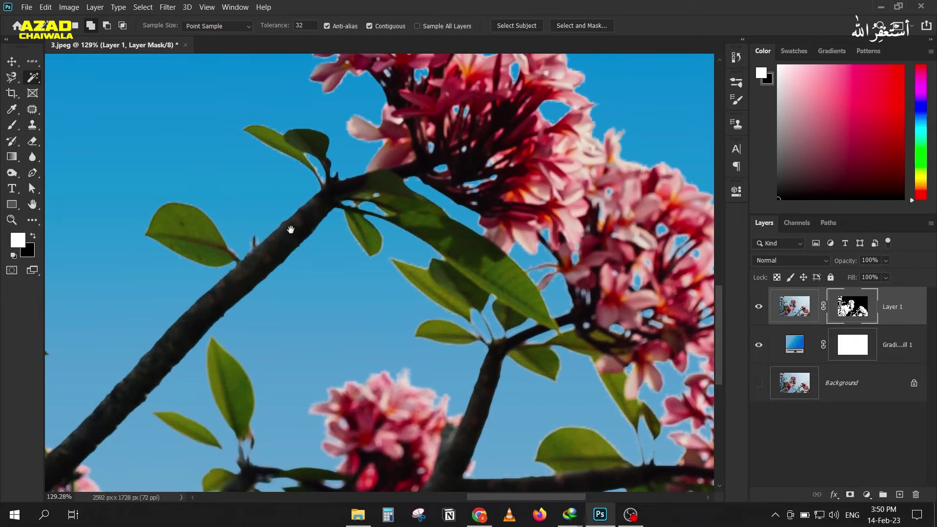
{"action": "scroll", "coordinate": [273, 250], "scroll_direction": "up", "scroll_amount": 1}
{"action": "scroll", "coordinate": [273, 250], "scroll_direction": "right", "scroll_amount": 1}
{"action": "scroll", "coordinate": [254, 244], "scroll_direction": "down", "scroll_amount": 5}
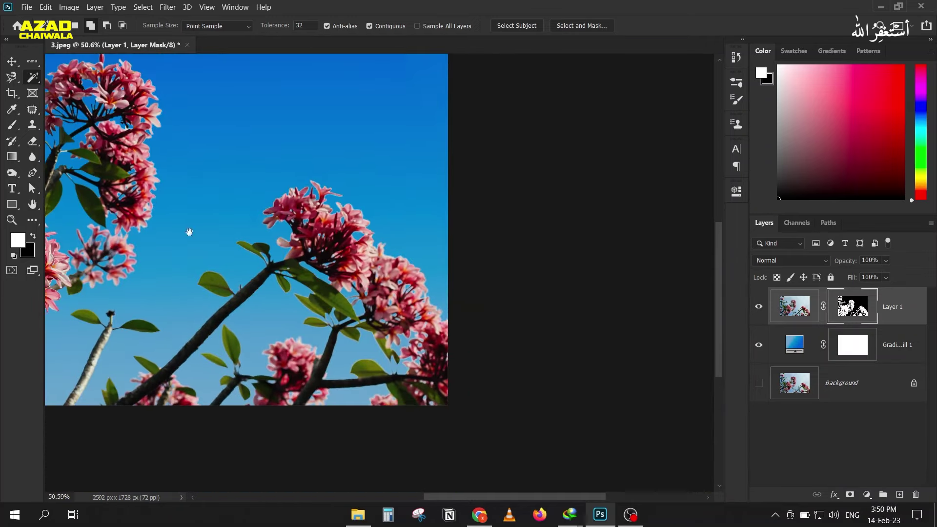
{"action": "scroll", "coordinate": [175, 242], "scroll_direction": "up", "scroll_amount": 2}
{"action": "mouse_move", "coordinate": [163, 240]}
{"action": "left_mouse_down"}
{"action": "mouse_move", "coordinate": [272, 205]}
{"action": "mouse_move", "coordinate": [286, 184]}
{"action": "mouse_move", "coordinate": [268, 181]}
{"action": "left_mouse_up"}
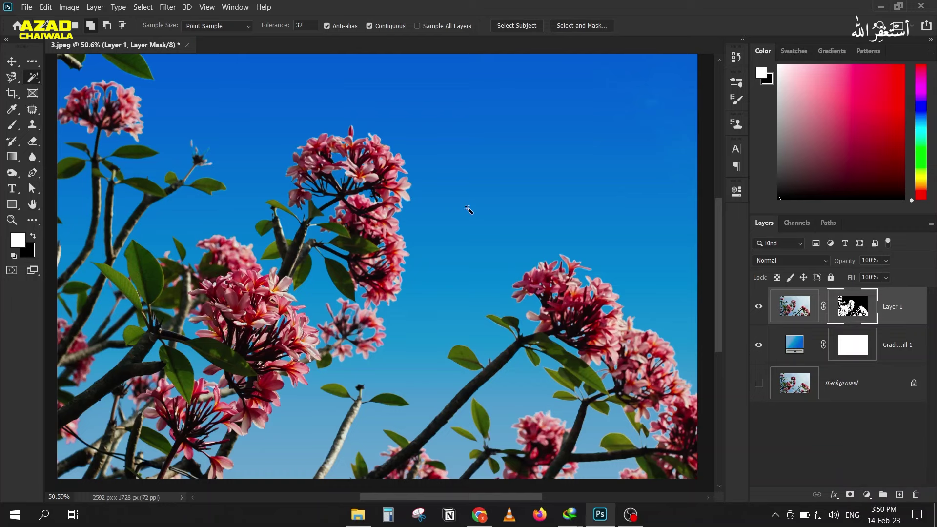
Close the flower document without saving and drag image 4.jpeg into Photoshop to open it.
{"action": "left_click", "coordinate": [187, 45]}
{"action": "key", "text": "n"}
{"action": "left_click", "coordinate": [358, 514]}
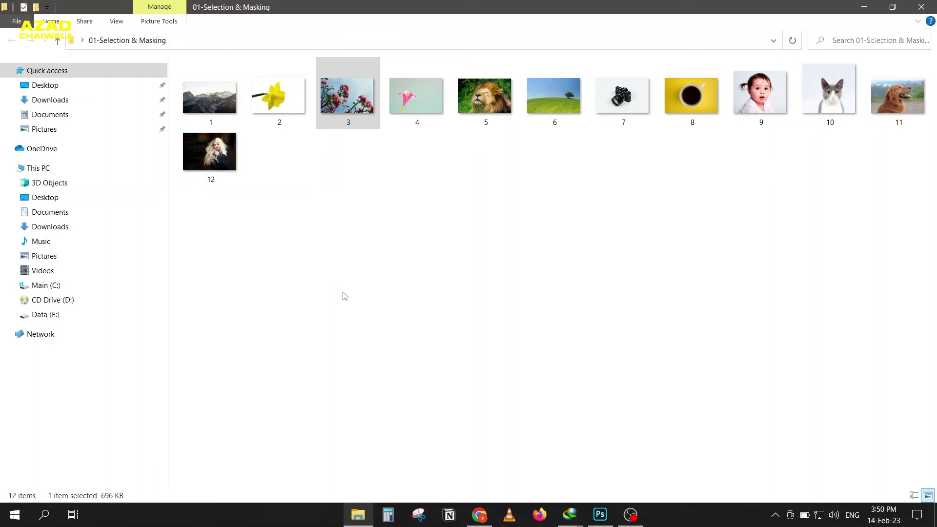
{"action": "left_click_drag", "start_coordinate": [424, 107], "coordinate": [585, 409]}
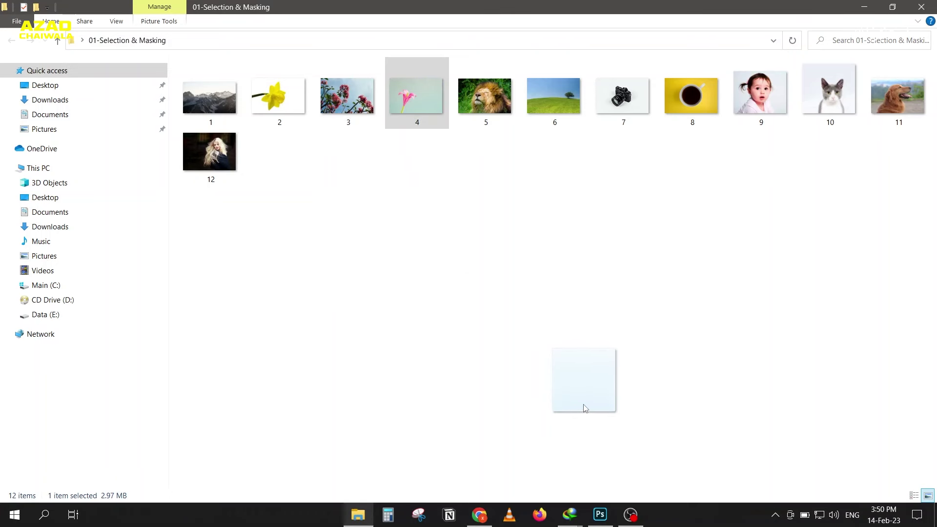
{"action": "mouse_move", "coordinate": [586, 409]}
{"action": "left_mouse_down"}
{"action": "mouse_move", "coordinate": [601, 514]}
{"action": "mouse_move", "coordinate": [383, 243]}
{"action": "left_mouse_up"}
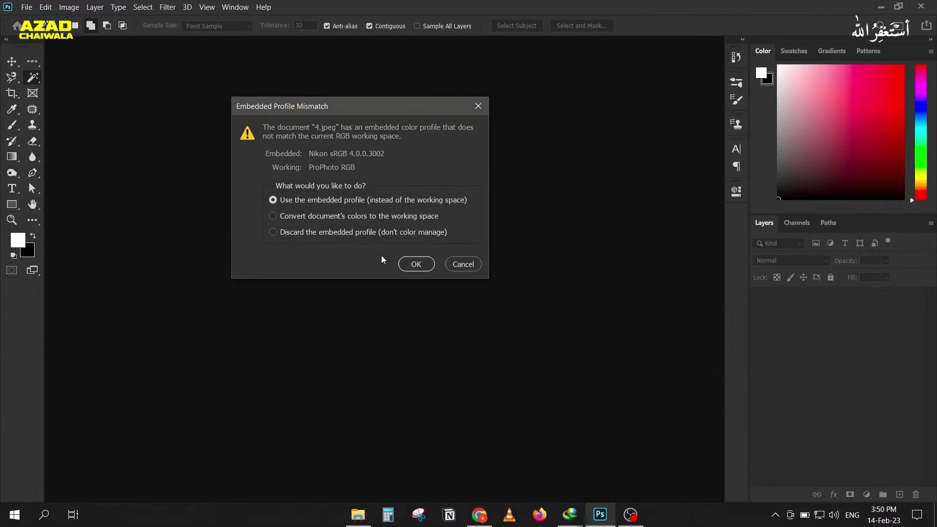
Convert 4.jpeg to the working colour space, duplicate Background as Layer 1, and hide the original.
{"action": "left_click", "coordinate": [360, 218]}
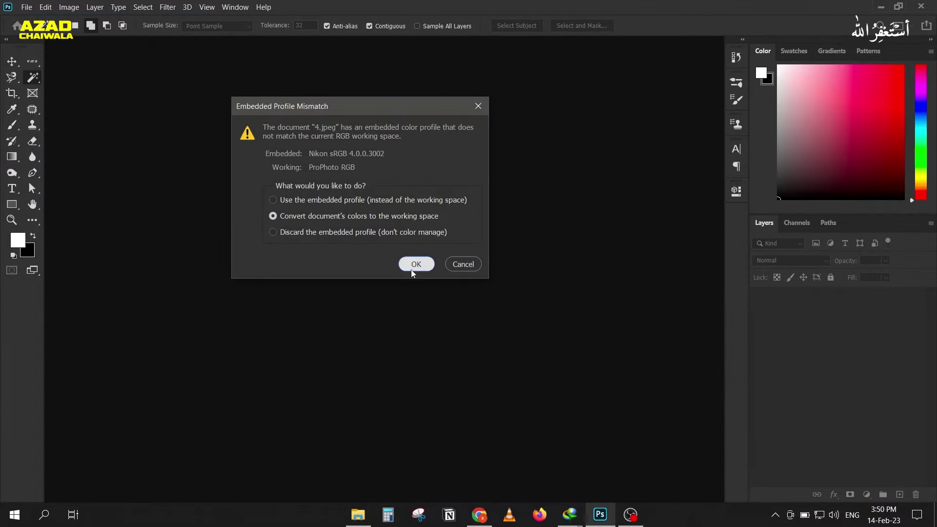
{"action": "left_click", "coordinate": [415, 266]}
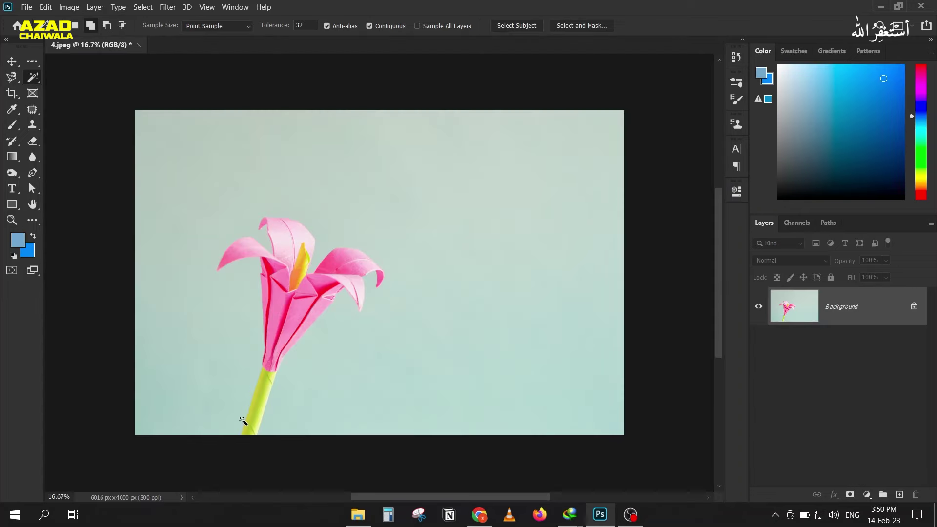
{"action": "scroll", "coordinate": [239, 415], "scroll_direction": "up", "scroll_amount": 1}
{"action": "scroll", "coordinate": [180, 322], "scroll_direction": "down", "scroll_amount": 1}
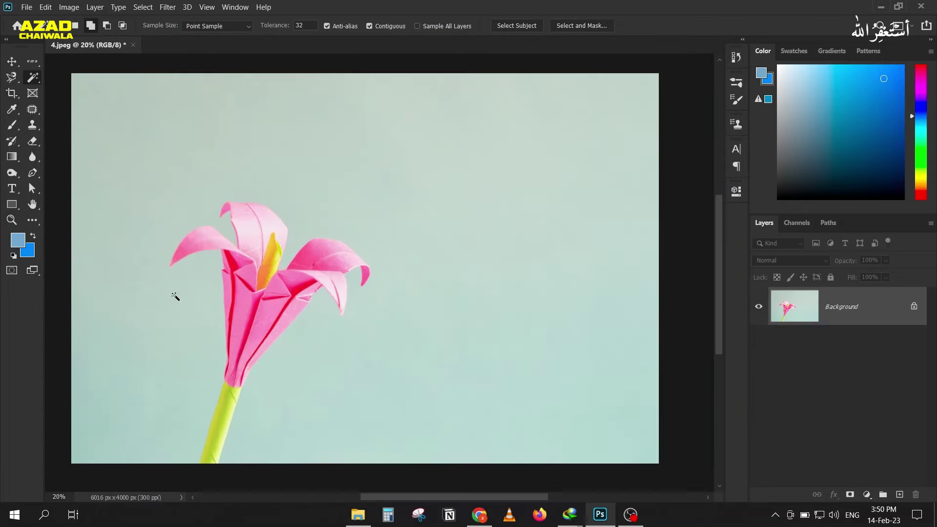
{"action": "scroll", "coordinate": [183, 338], "scroll_direction": "up", "scroll_amount": 1}
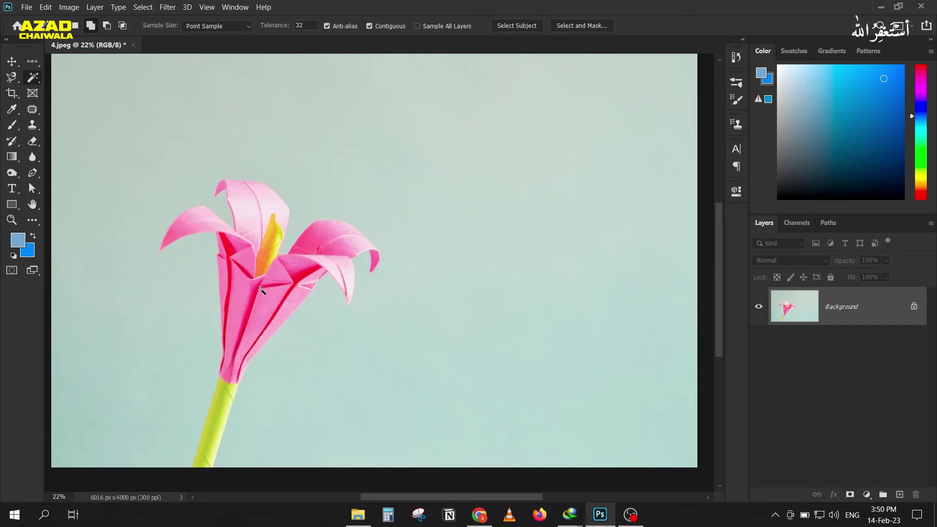
{"action": "key", "text": "ctrl+j"}
{"action": "left_click", "coordinate": [759, 344]}
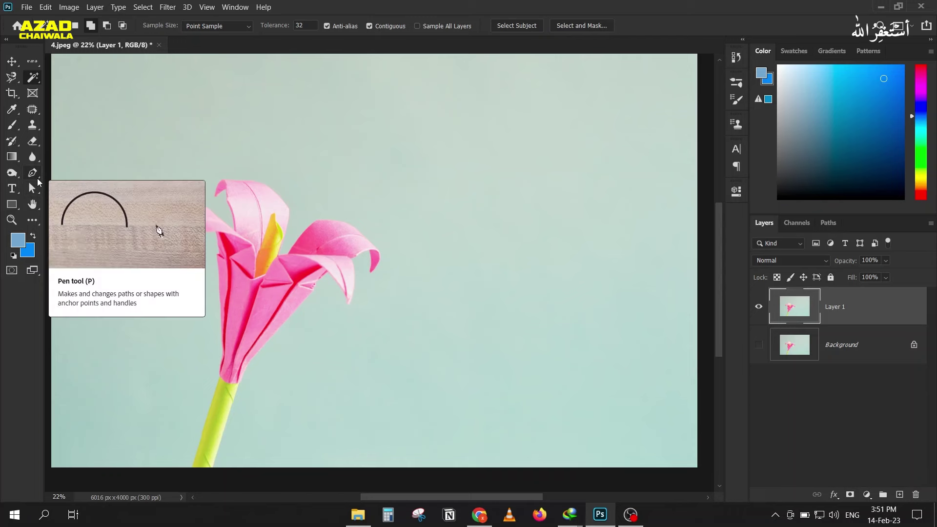
Switch back to the Pen tool and set its mode to Path, not Shape or Pixels.
{"action": "left_click_drag", "start_coordinate": [35, 175], "coordinate": [74, 233]}
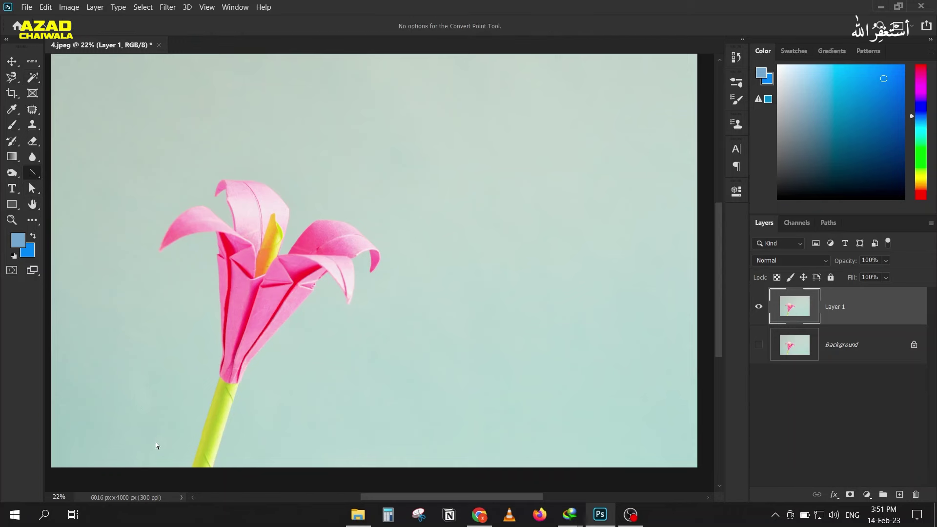
{"action": "scroll", "coordinate": [158, 447], "scroll_direction": "up", "scroll_amount": 2}
{"action": "scroll", "coordinate": [171, 439], "scroll_direction": "down", "scroll_amount": 1}
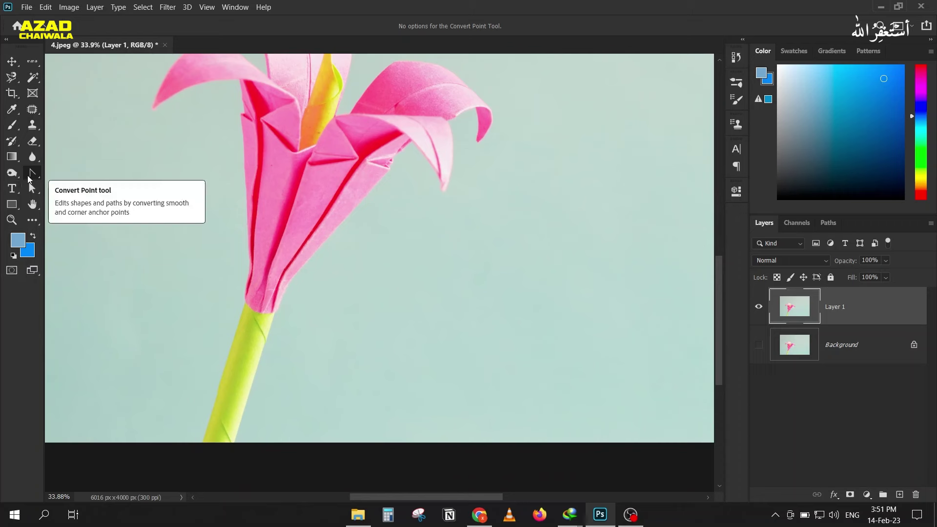
{"action": "left_click_drag", "start_coordinate": [30, 179], "coordinate": [66, 175]}
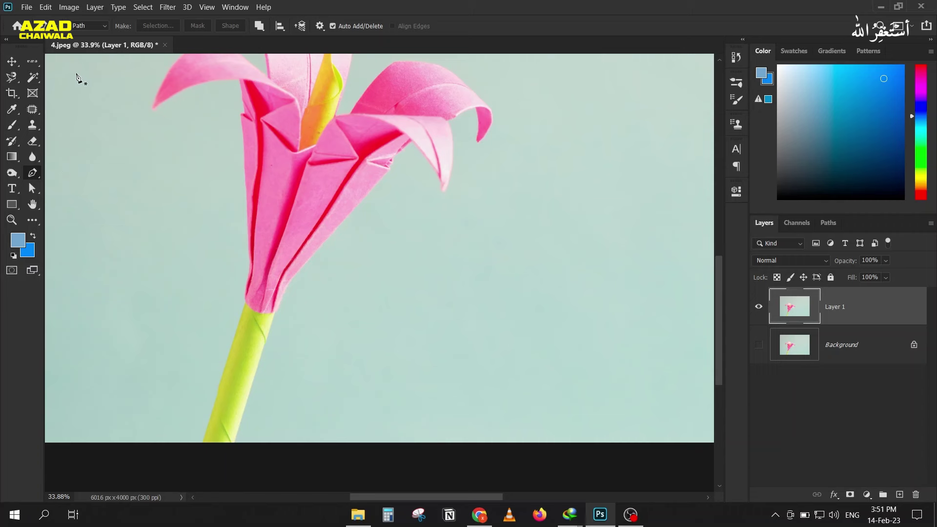
{"action": "left_click", "coordinate": [86, 28]}
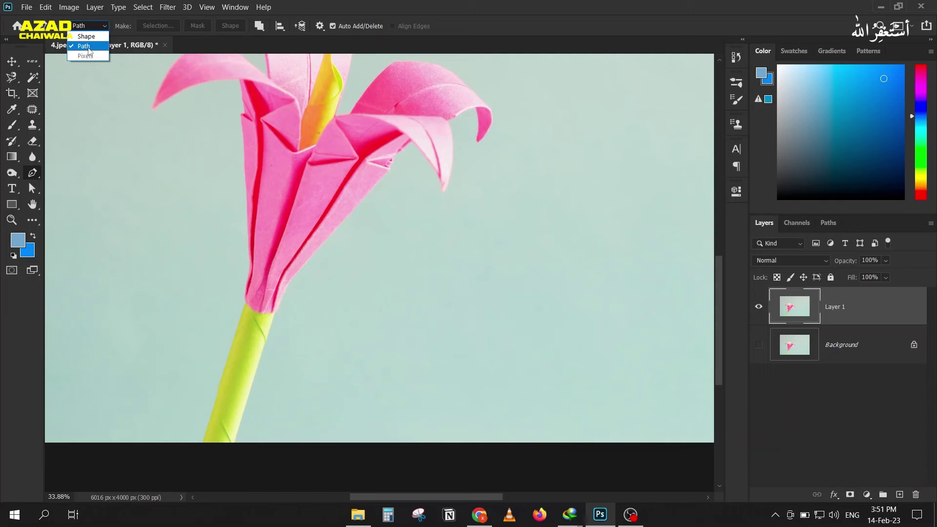
{"action": "left_click", "coordinate": [89, 48]}
{"action": "scroll", "coordinate": [196, 447], "scroll_direction": "up", "scroll_amount": 3}
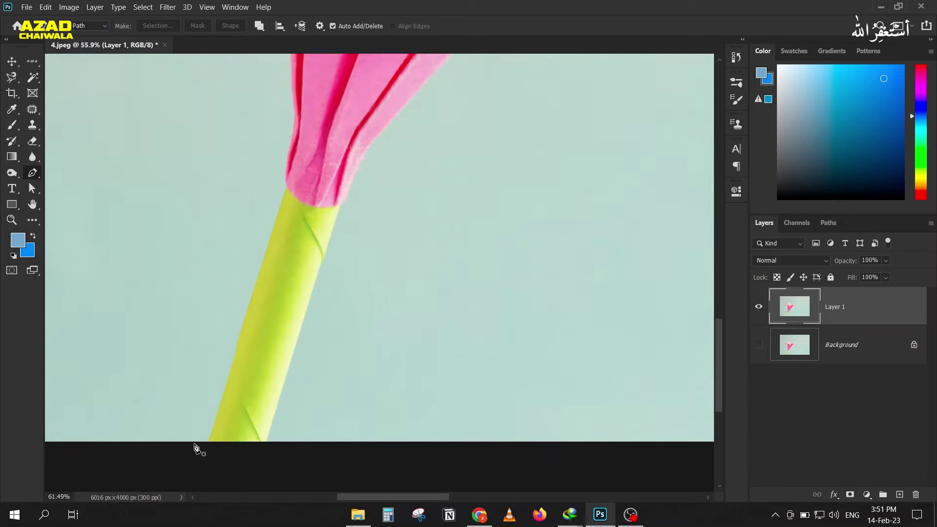
Start the stem path at its bottom left and anchor up the left edge to the flower base.
{"action": "scroll", "coordinate": [195, 447], "scroll_direction": "up", "scroll_amount": 2}
{"action": "scroll", "coordinate": [218, 443], "scroll_direction": "up", "scroll_amount": 2}
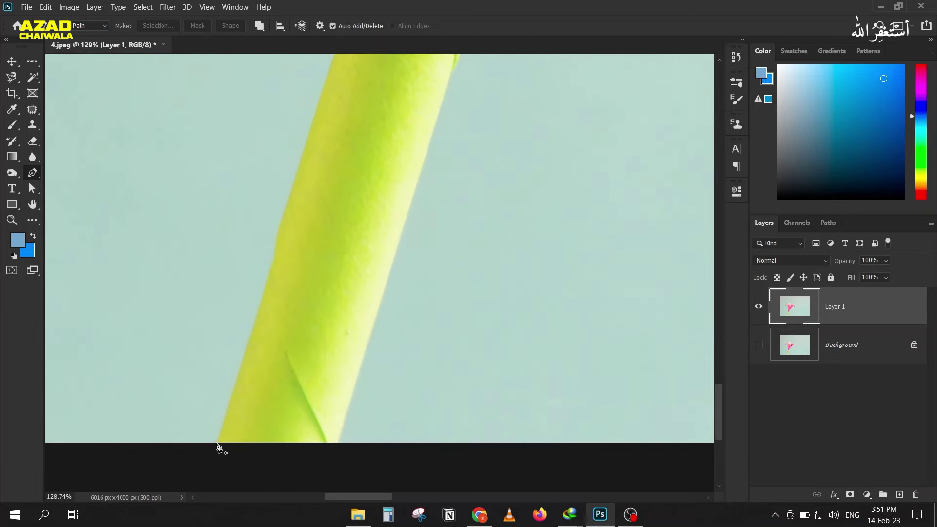
{"action": "left_click", "coordinate": [218, 442]}
{"action": "scroll", "coordinate": [272, 314], "scroll_direction": "up", "scroll_amount": 3}
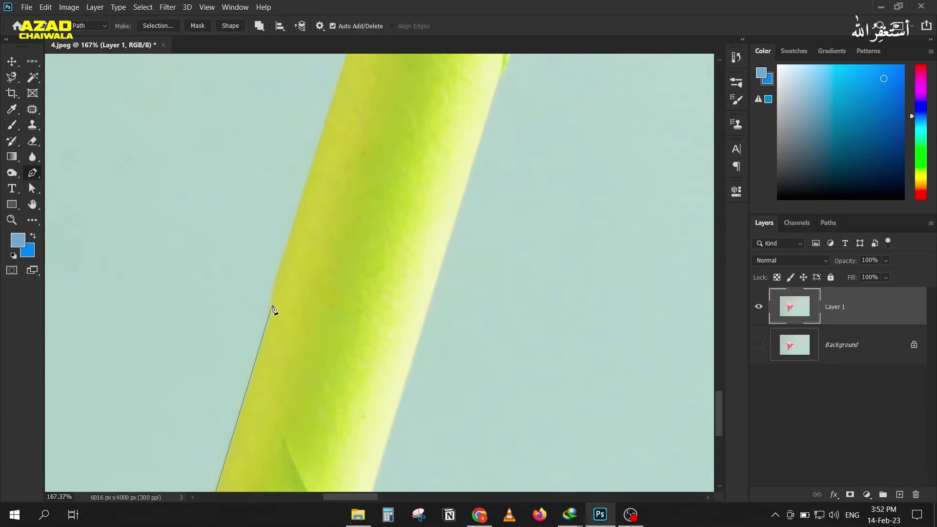
{"action": "scroll", "coordinate": [277, 264], "scroll_direction": "down", "scroll_amount": 2}
{"action": "scroll", "coordinate": [241, 209], "scroll_direction": "up", "scroll_amount": 3}
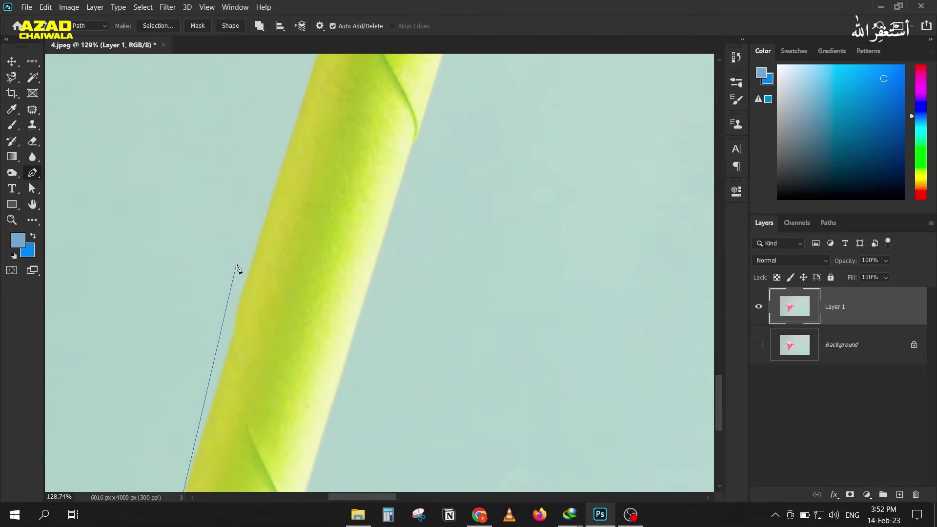
{"action": "scroll", "coordinate": [239, 341], "scroll_direction": "up", "scroll_amount": 2}
{"action": "left_click_drag", "start_coordinate": [239, 341], "coordinate": [240, 321]}
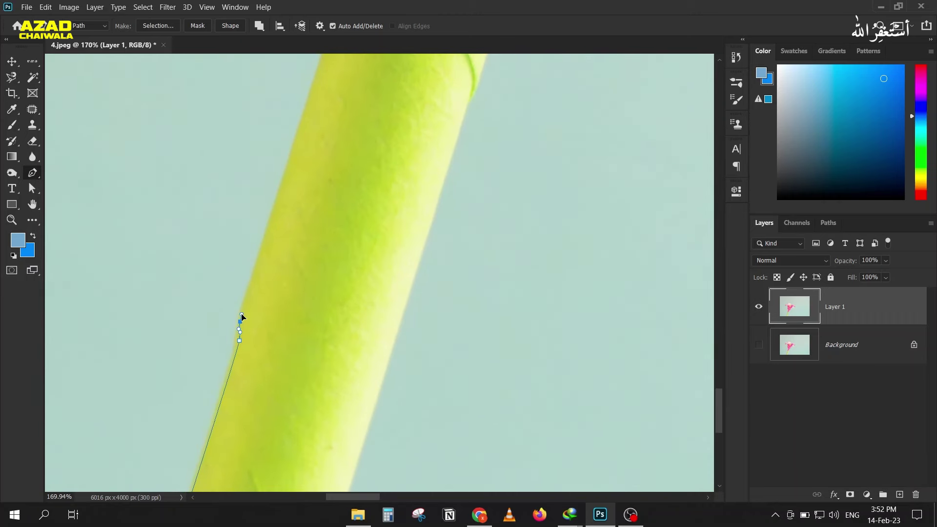
{"action": "mouse_move", "coordinate": [240, 321]}
{"action": "left_mouse_down"}
{"action": "mouse_move", "coordinate": [244, 306]}
{"action": "mouse_move", "coordinate": [175, 425]}
{"action": "left_mouse_up"}
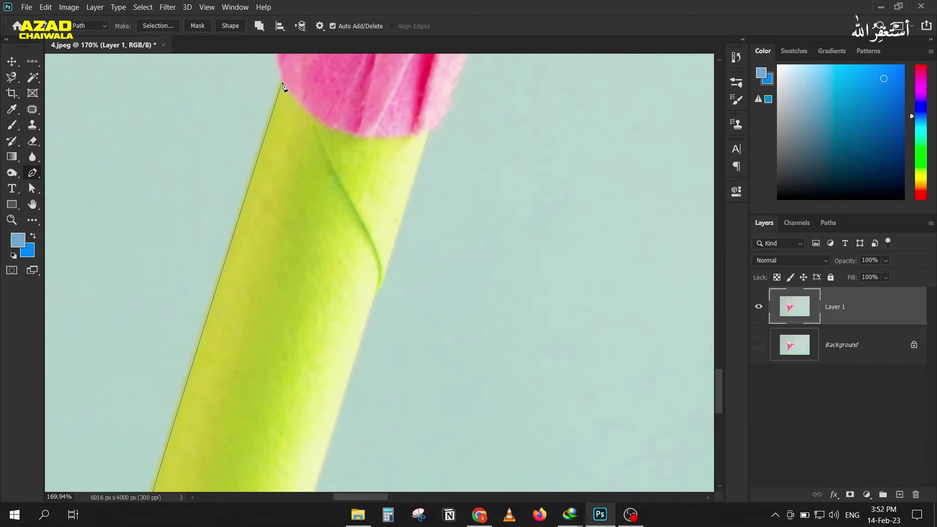
{"action": "left_click_drag", "start_coordinate": [283, 87], "coordinate": [213, 235]}
{"action": "left_click", "coordinate": [211, 236]}
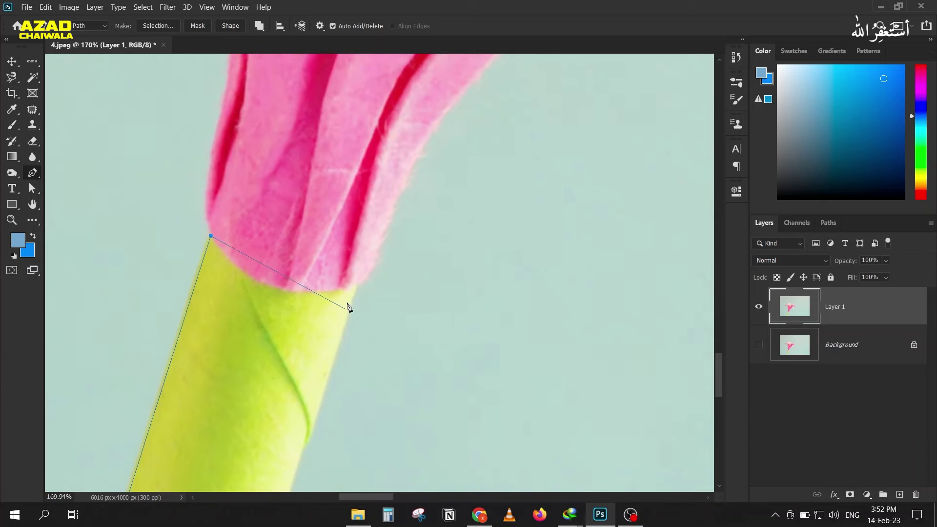
Curve the path along the pink flower base over to the stem's right edge.
{"action": "scroll", "coordinate": [283, 310], "scroll_direction": "up", "scroll_amount": 1}
{"action": "mouse_move", "coordinate": [264, 293]}
{"action": "left_mouse_down"}
{"action": "mouse_move", "coordinate": [194, 215]}
{"action": "mouse_move", "coordinate": [219, 218]}
{"action": "left_mouse_up"}
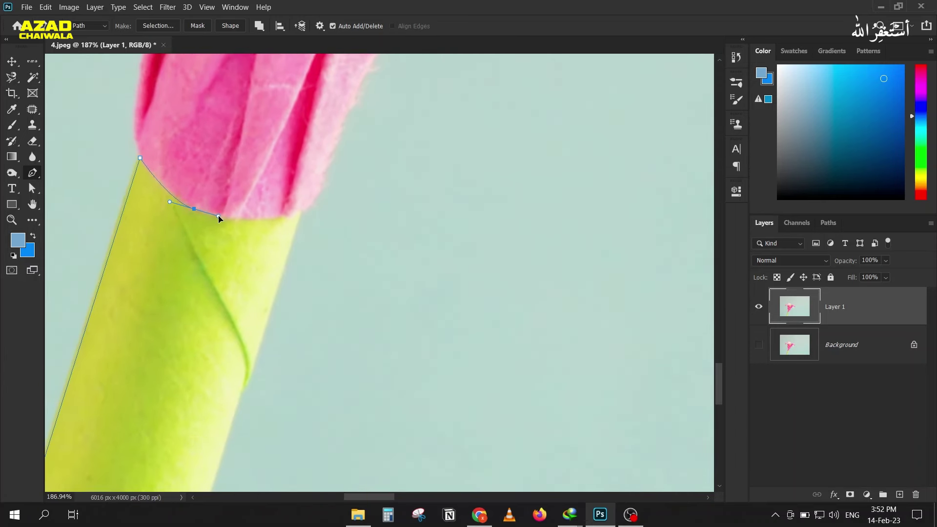
{"action": "left_click", "coordinate": [299, 214]}
{"action": "left_click_drag", "start_coordinate": [301, 218], "coordinate": [339, 205]}
{"action": "left_click_drag", "start_coordinate": [339, 206], "coordinate": [291, 236]}
{"action": "scroll", "coordinate": [237, 288], "scroll_direction": "down", "scroll_amount": 1}
{"action": "left_click_drag", "start_coordinate": [220, 310], "coordinate": [370, 125]}
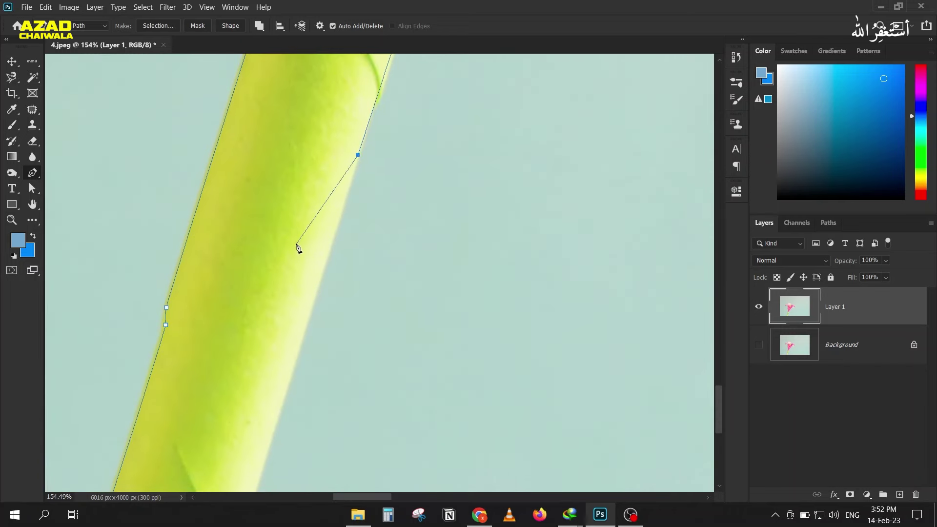
{"action": "scroll", "coordinate": [298, 245], "scroll_direction": "down", "scroll_amount": 1}
{"action": "scroll", "coordinate": [356, 128], "scroll_direction": "up", "scroll_amount": 4}
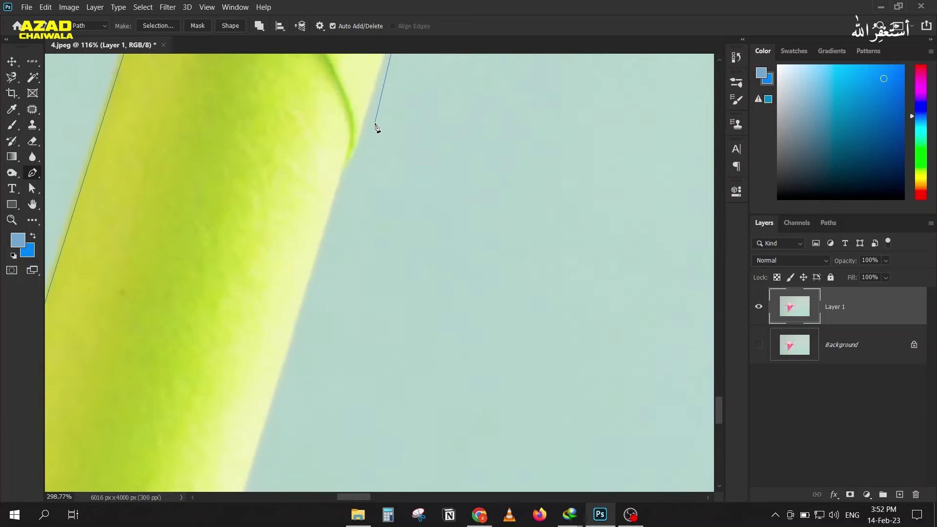
Trace the stem's right edge down to the bottom and close the path at its start.
{"action": "left_click_drag", "start_coordinate": [347, 162], "coordinate": [336, 176]}
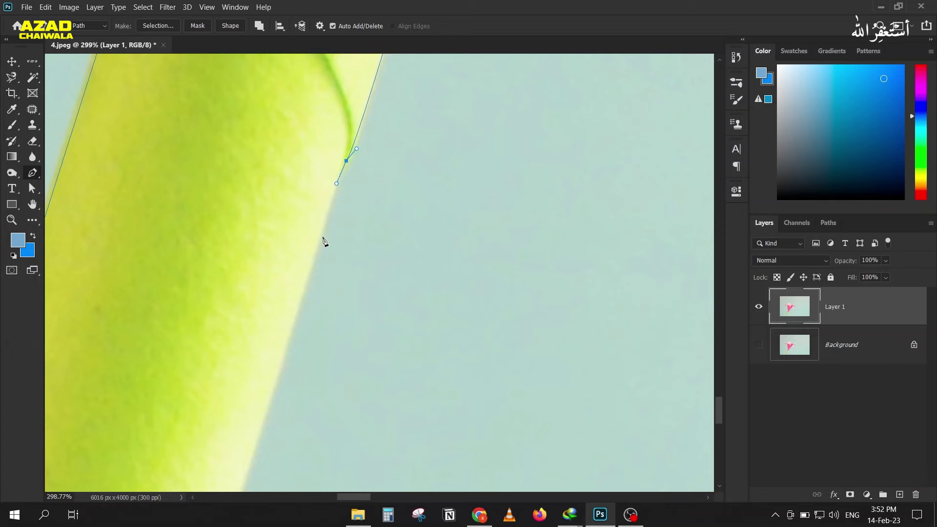
{"action": "scroll", "coordinate": [324, 242], "scroll_direction": "down", "scroll_amount": 5}
{"action": "scroll", "coordinate": [277, 331], "scroll_direction": "down", "scroll_amount": 3}
{"action": "scroll", "coordinate": [270, 306], "scroll_direction": "up", "scroll_amount": 2}
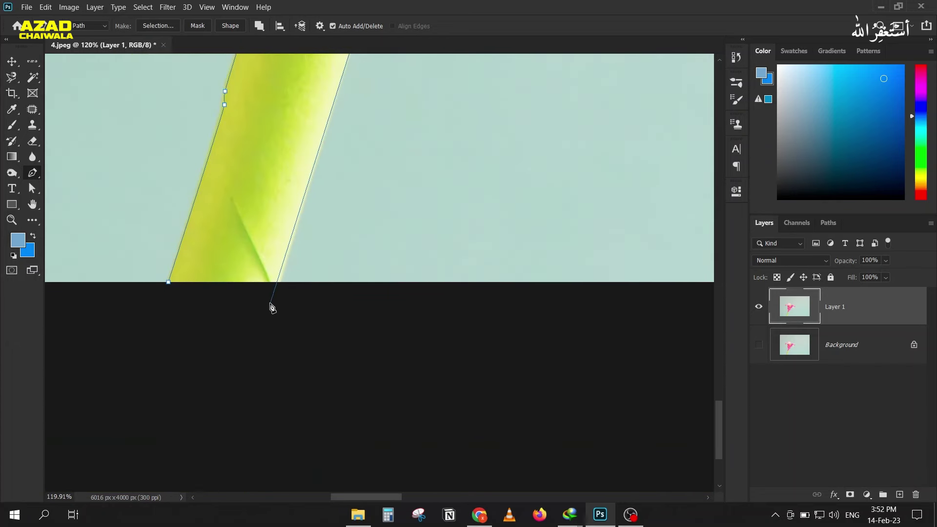
{"action": "left_click", "coordinate": [276, 287]}
{"action": "left_click", "coordinate": [168, 288]}
{"action": "scroll", "coordinate": [184, 163], "scroll_direction": "down", "scroll_amount": 2}
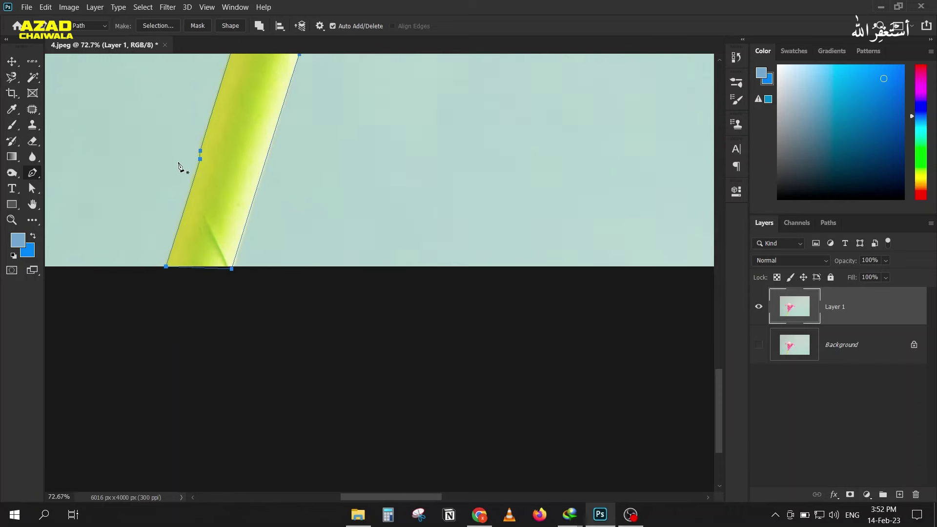
{"action": "scroll", "coordinate": [167, 121], "scroll_direction": "down", "scroll_amount": 2}
{"action": "scroll", "coordinate": [264, 249], "scroll_direction": "down", "scroll_amount": 1}
{"action": "scroll", "coordinate": [332, 272], "scroll_direction": "up", "scroll_amount": 1}
{"action": "scroll", "coordinate": [298, 293], "scroll_direction": "up", "scroll_amount": 1}
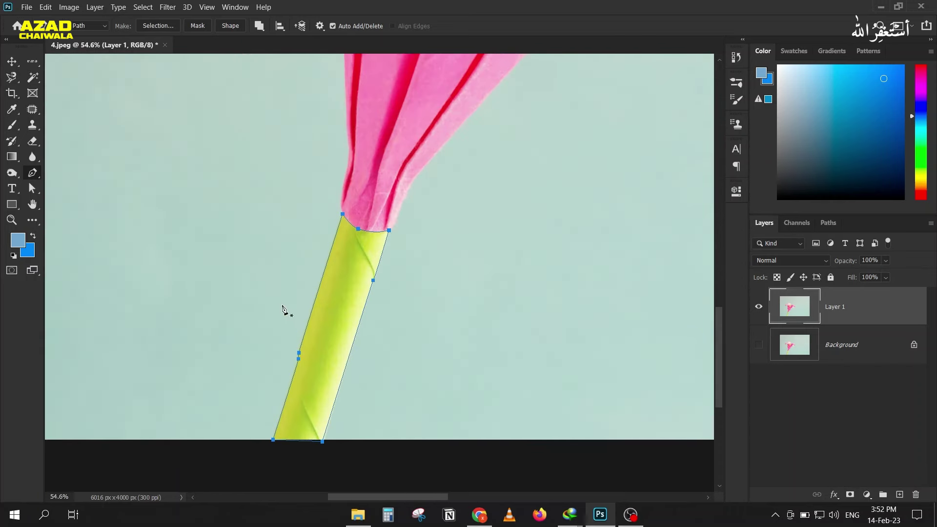
{"action": "left_click", "coordinate": [830, 223]}
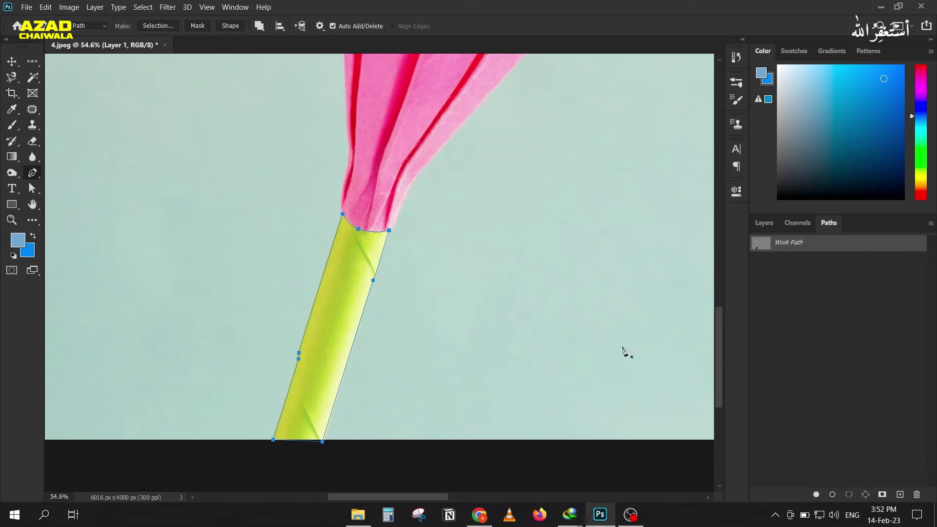
Deselect the stem's Work Path and create a new empty Path 1.
{"action": "left_click", "coordinate": [887, 287]}
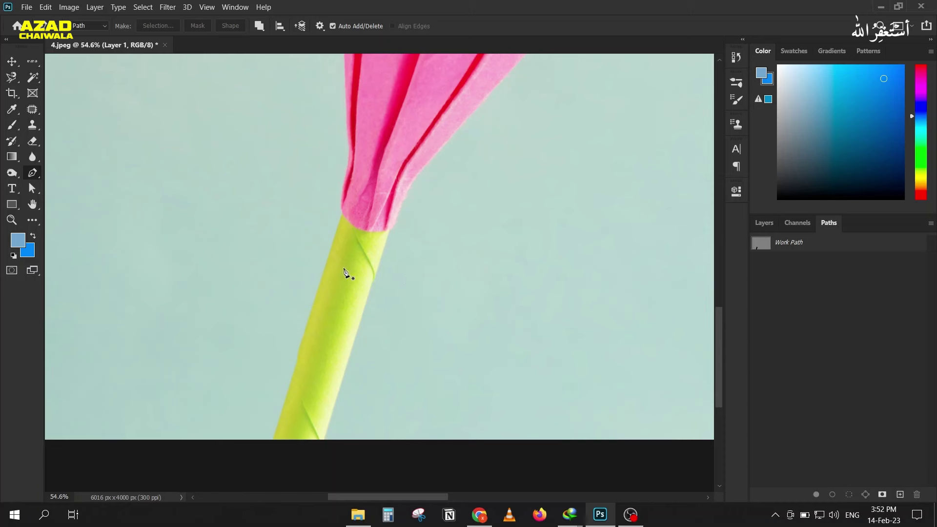
{"action": "left_click", "coordinate": [840, 240]}
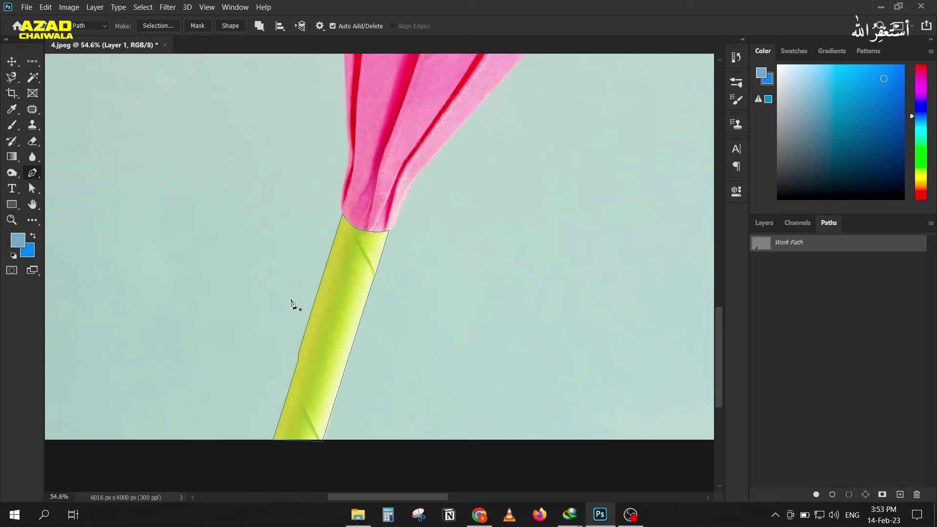
{"action": "left_click", "coordinate": [871, 286]}
{"action": "left_click", "coordinate": [901, 495]}
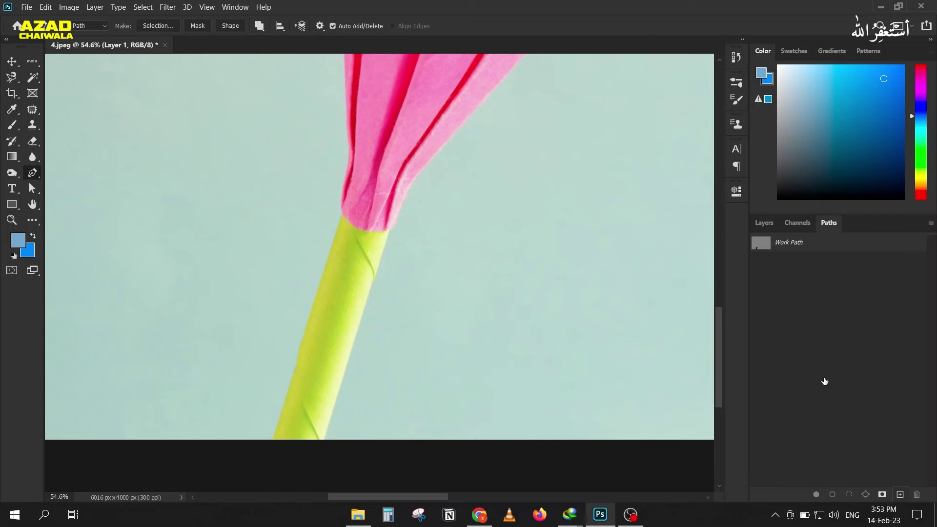
Draw a closed outline of the background to the left of the flower.
{"action": "left_click", "coordinate": [194, 148]}
{"action": "left_click", "coordinate": [296, 104]}
{"action": "left_click", "coordinate": [328, 162]}
{"action": "left_click_drag", "start_coordinate": [279, 252], "coordinate": [274, 259]}
{"action": "left_click_drag", "start_coordinate": [143, 322], "coordinate": [140, 299]}
{"action": "left_click", "coordinate": [123, 252]}
{"action": "mouse_move", "coordinate": [84, 161]}
{"action": "left_mouse_down"}
{"action": "mouse_move", "coordinate": [95, 141]}
{"action": "mouse_move", "coordinate": [178, 128]}
{"action": "mouse_move", "coordinate": [195, 155]}
{"action": "left_mouse_up"}
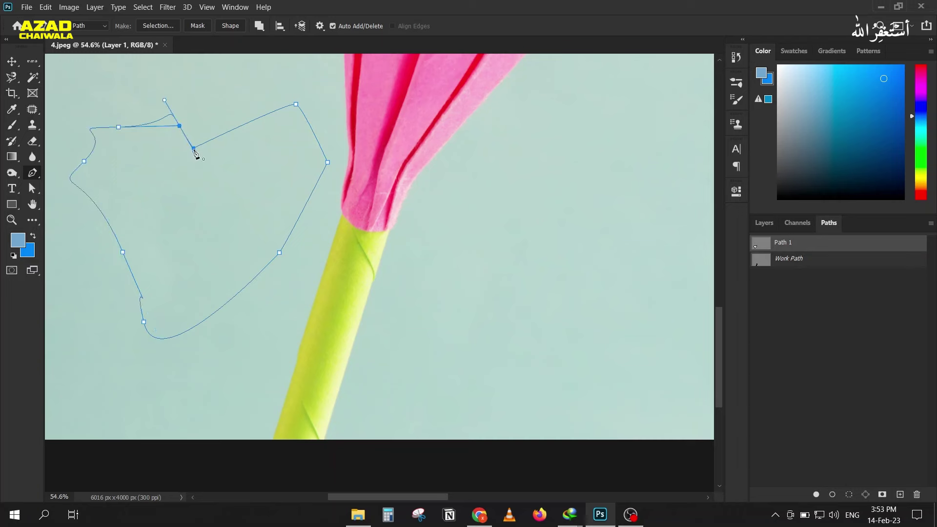
{"action": "left_click", "coordinate": [194, 149]}
Draw a second closed background outline to the right of the flower.
{"action": "left_click", "coordinate": [566, 153]}
{"action": "left_click_drag", "start_coordinate": [634, 153], "coordinate": [654, 152]}
{"action": "left_click", "coordinate": [653, 208]}
{"action": "mouse_move", "coordinate": [587, 298]}
{"action": "left_mouse_down"}
{"action": "mouse_move", "coordinate": [509, 310]}
{"action": "mouse_move", "coordinate": [492, 188]}
{"action": "mouse_move", "coordinate": [559, 149]}
{"action": "left_mouse_up"}
{"action": "left_click", "coordinate": [468, 265]}
{"action": "left_click", "coordinate": [538, 150]}
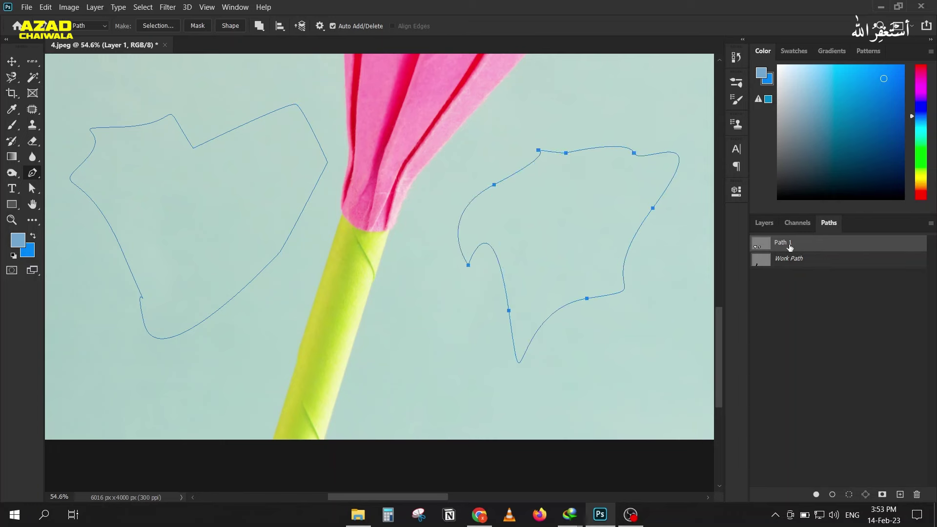
{"action": "left_click", "coordinate": [833, 297]}
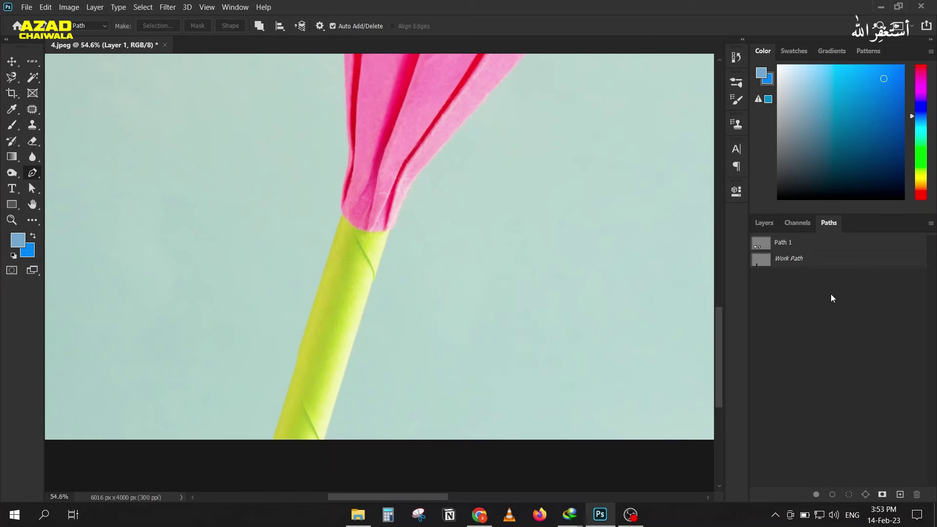
{"action": "left_click", "coordinate": [812, 242]}
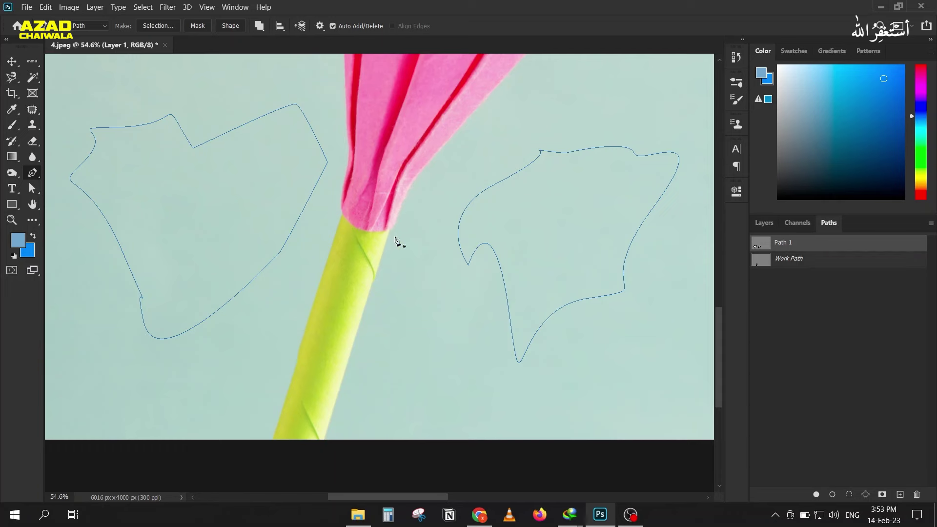
{"action": "right_click", "coordinate": [508, 194]}
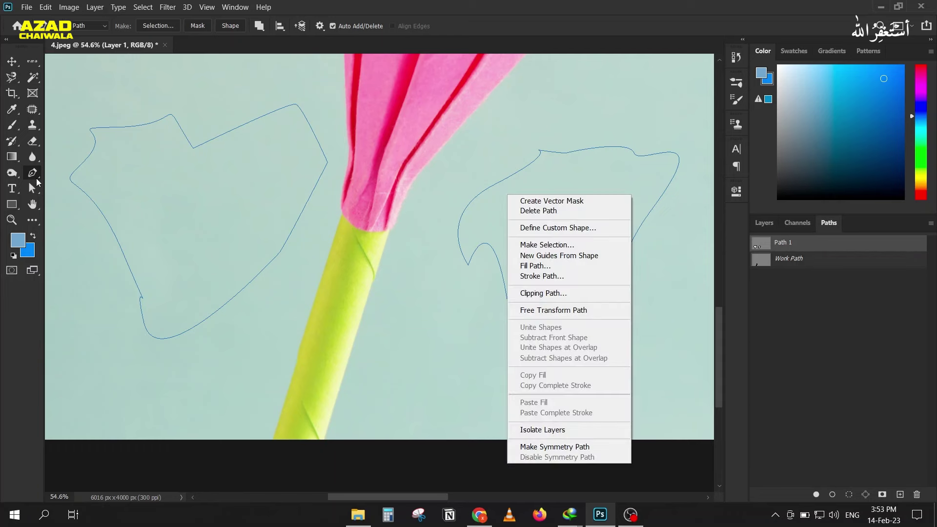
Turn the Path 1 outlines into a selection, then deselect it with Ctrl+D.
{"action": "left_click", "coordinate": [582, 245]}
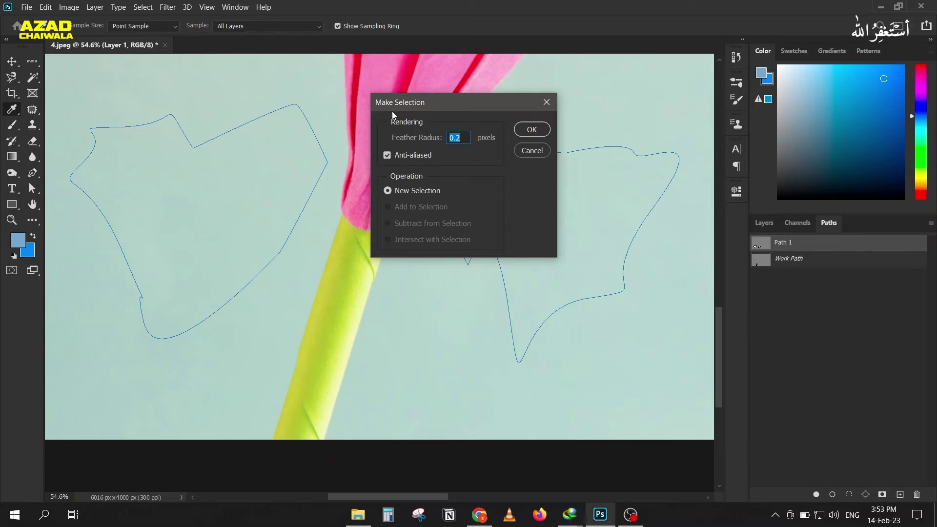
{"action": "left_click_drag", "start_coordinate": [391, 105], "coordinate": [366, 169]}
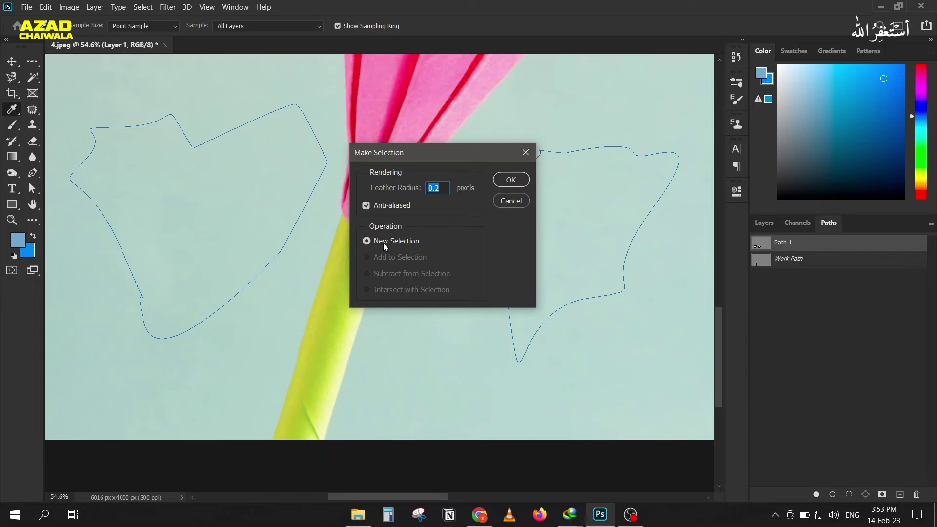
{"action": "left_click", "coordinate": [505, 182]}
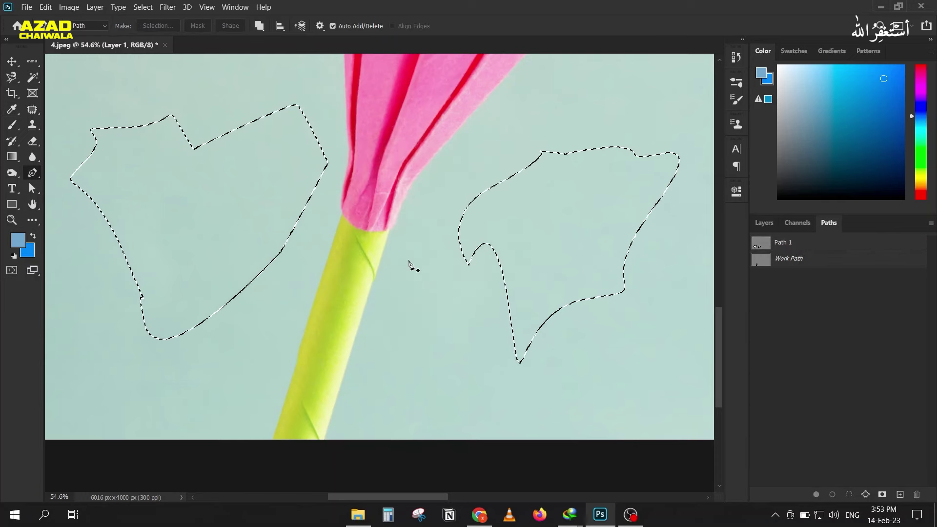
{"action": "key", "text": "ctrl+d"}
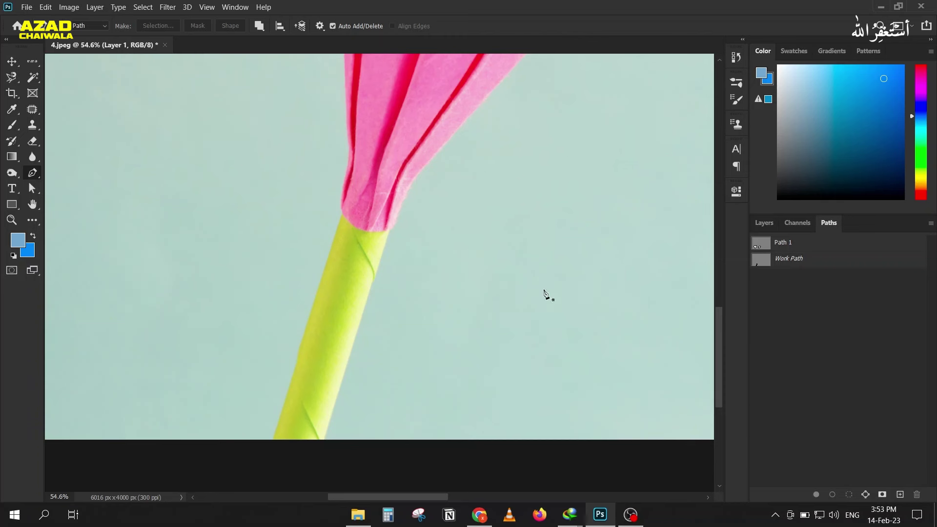
Convert the stem's Work Path into a selection and add it as Layer 1's mask.
{"action": "left_click", "coordinate": [798, 264]}
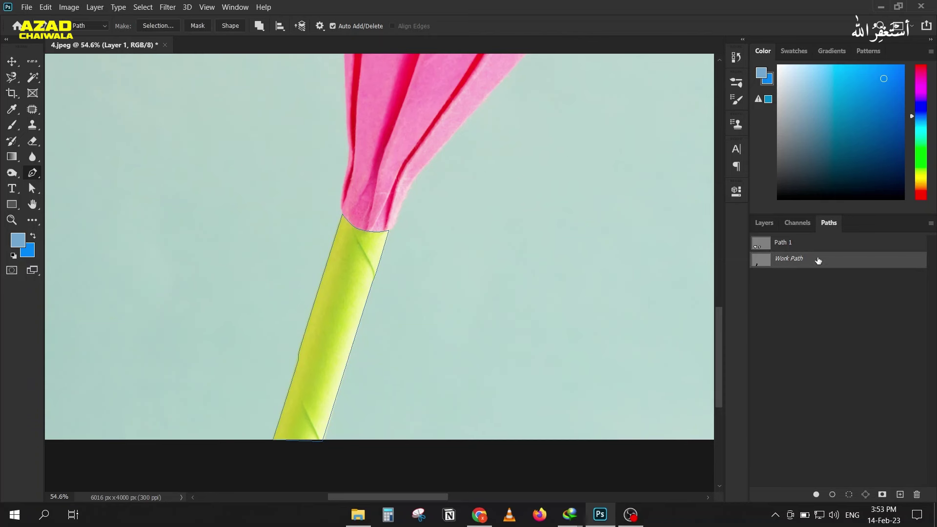
{"action": "right_click", "coordinate": [837, 258]}
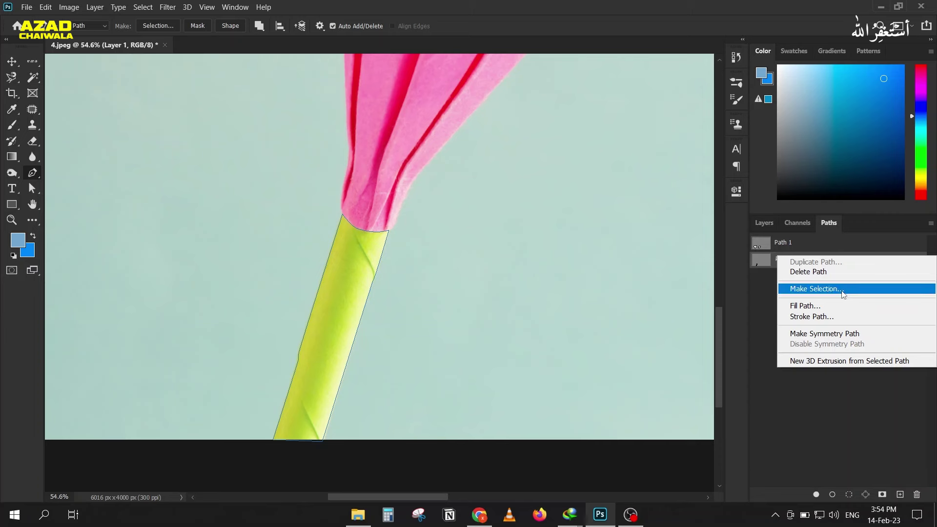
{"action": "left_click", "coordinate": [478, 53]}
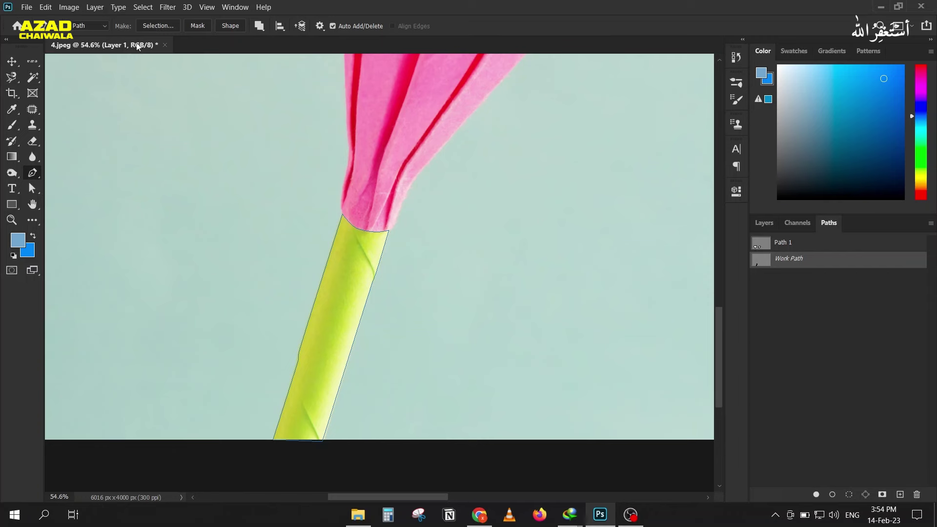
{"action": "left_click", "coordinate": [148, 25]}
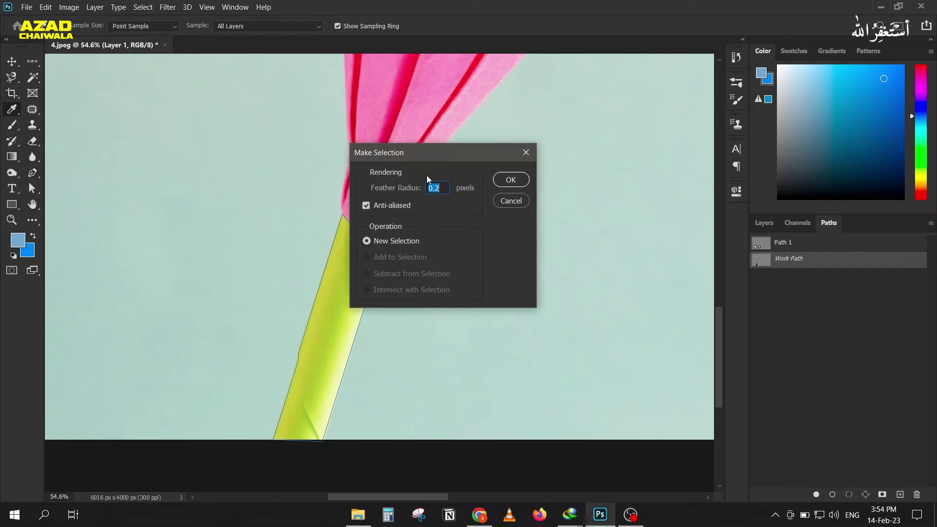
{"action": "left_click", "coordinate": [499, 180]}
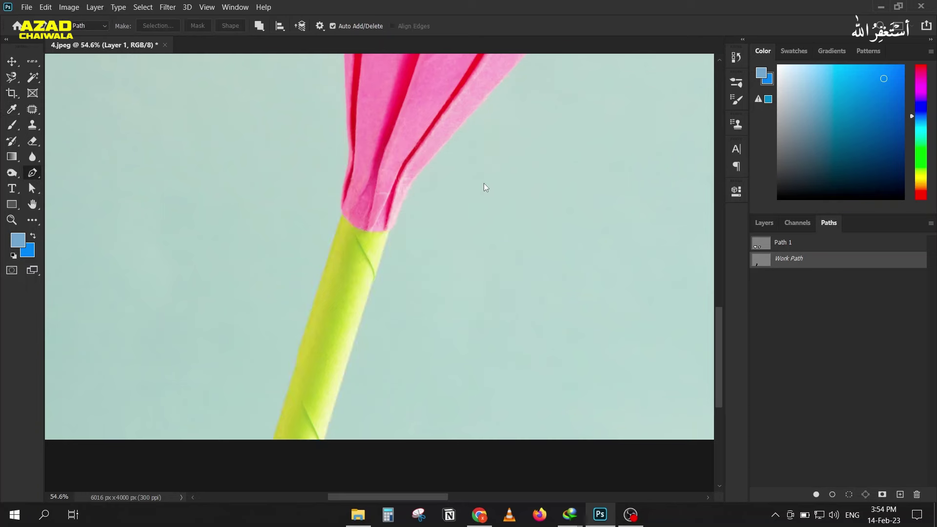
{"action": "left_click", "coordinate": [764, 223]}
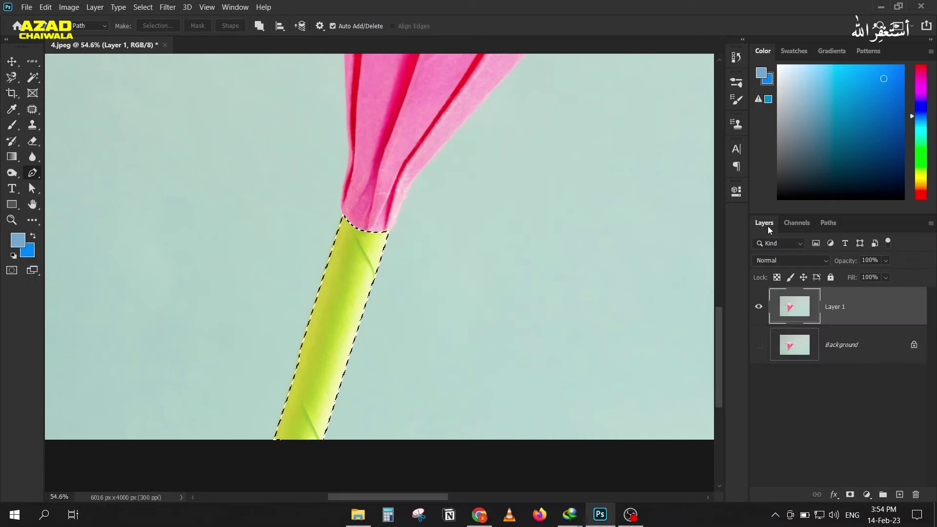
{"action": "left_click", "coordinate": [851, 495]}
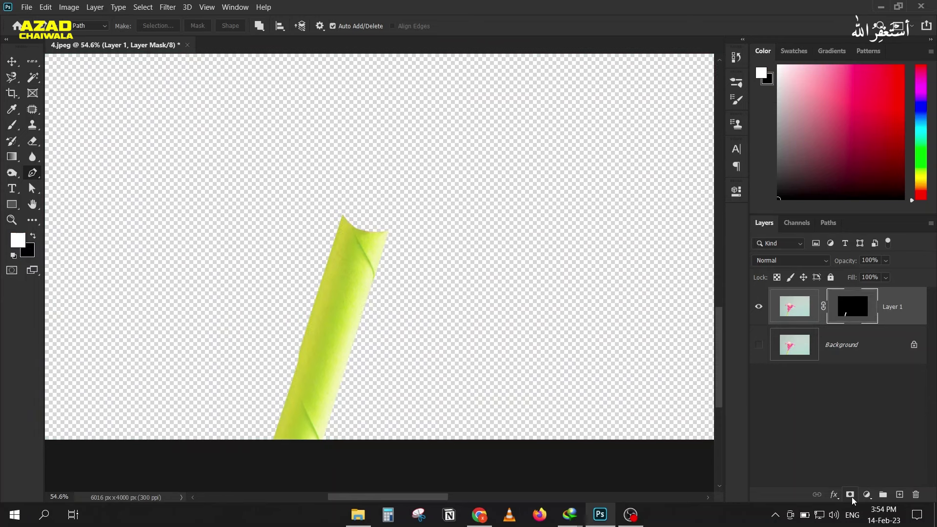
View Layer 1's stem mask on its own.
{"action": "left_click", "coordinate": [860, 306], "text": "alt"}
{"action": "scroll", "coordinate": [371, 351], "scroll_direction": "up", "scroll_amount": 3}
{"action": "scroll", "coordinate": [401, 283], "scroll_direction": "up", "scroll_amount": 1}
{"action": "scroll", "coordinate": [395, 269], "scroll_direction": "down", "scroll_amount": 2}
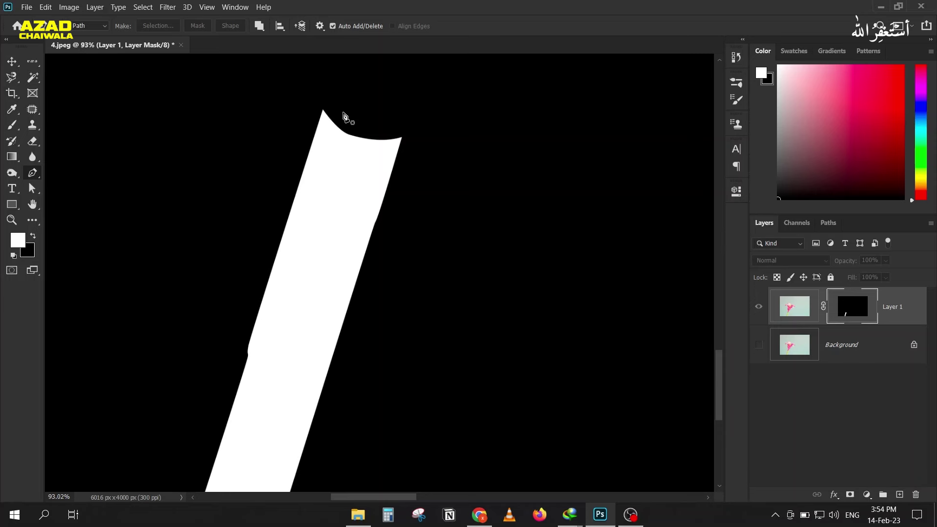
Close 4.jpeg without saving and bring the image folder forward.
{"action": "left_click", "coordinate": [180, 46]}
{"action": "left_click", "coordinate": [467, 203]}
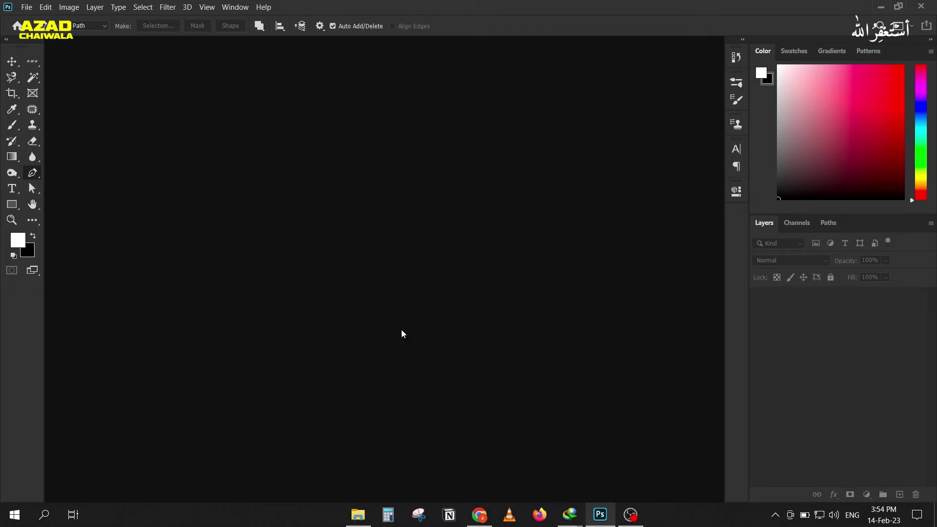
{"action": "left_click", "coordinate": [357, 513]}
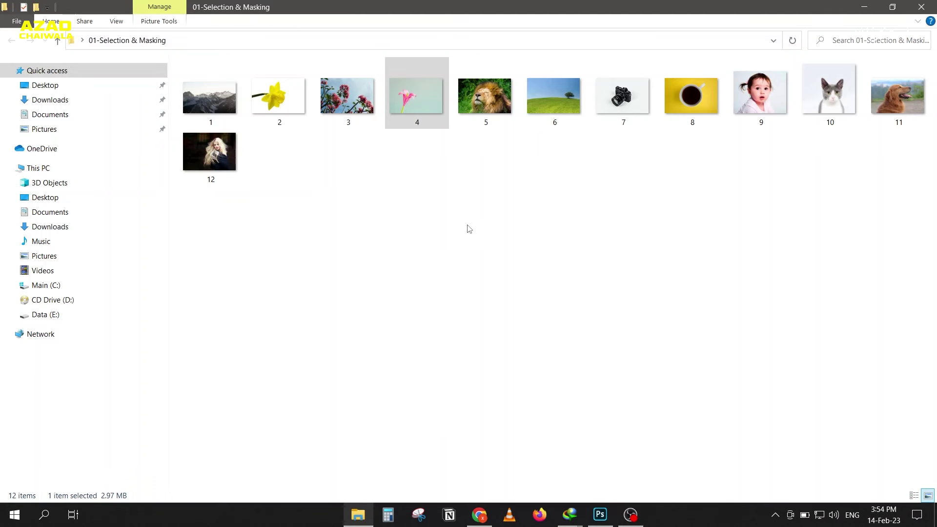
Drag lion photo 5.jpg from File Explorer into the Photoshop workspace.
{"action": "left_click_drag", "start_coordinate": [481, 102], "coordinate": [601, 437]}
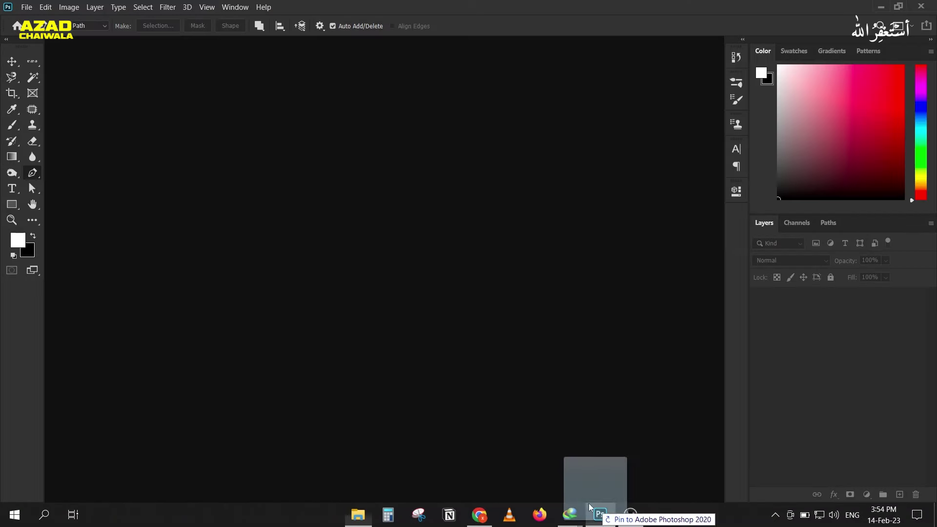
{"action": "left_click_drag", "start_coordinate": [600, 437], "coordinate": [388, 274]}
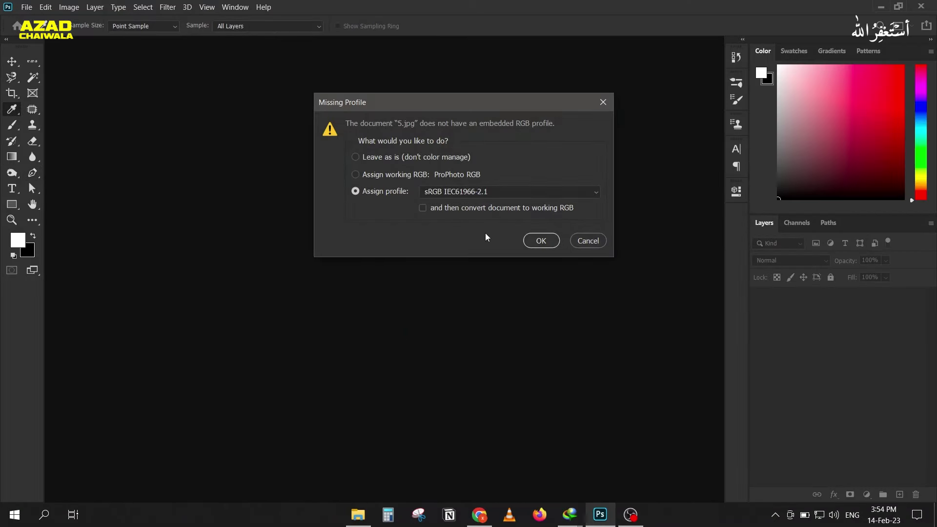
Open 5.jpg with working RGB, then reassign it the sRGB IEC61966-2.1 profile.
{"action": "left_click", "coordinate": [426, 176]}
{"action": "left_click", "coordinate": [541, 240]}
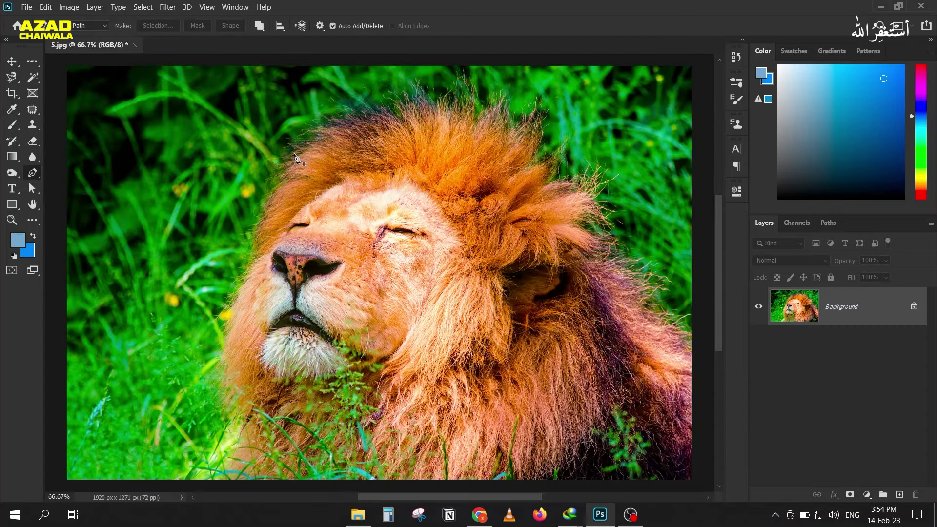
{"action": "left_click", "coordinate": [45, 7]}
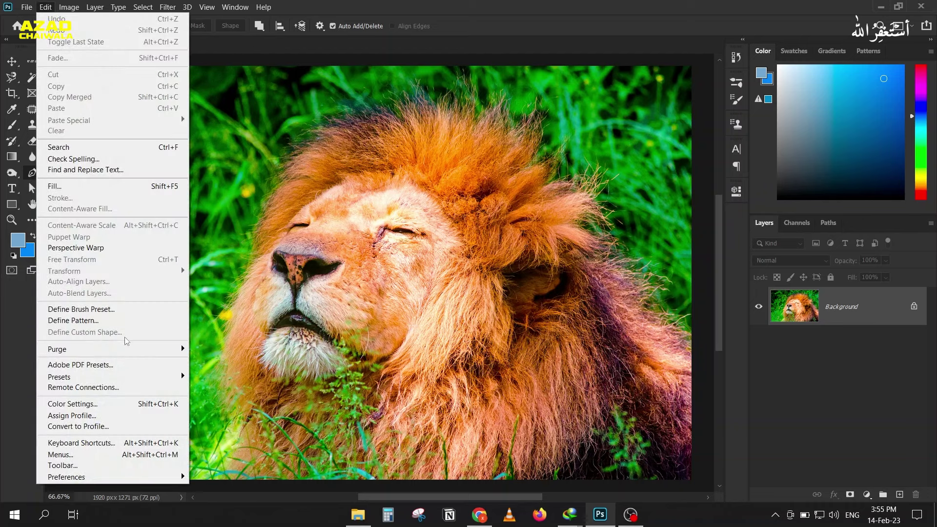
{"action": "left_click", "coordinate": [125, 416]}
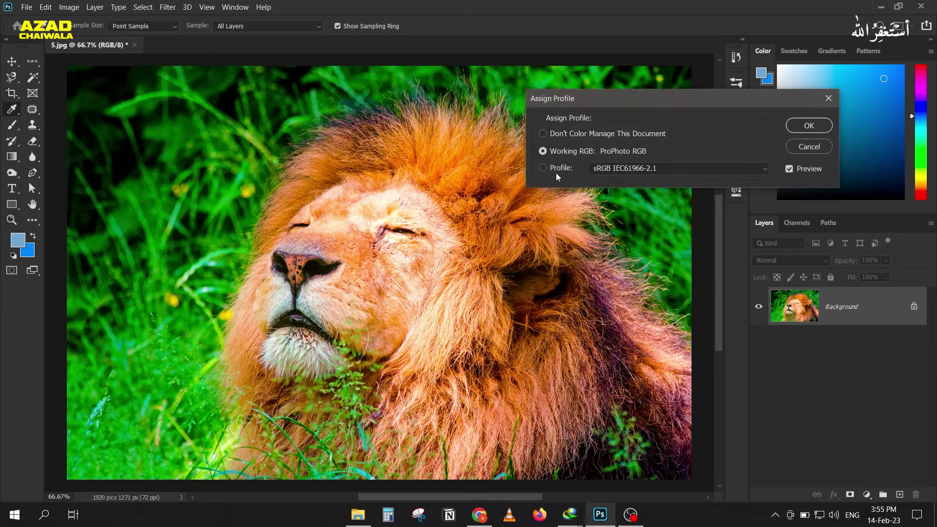
{"action": "left_click", "coordinate": [552, 167]}
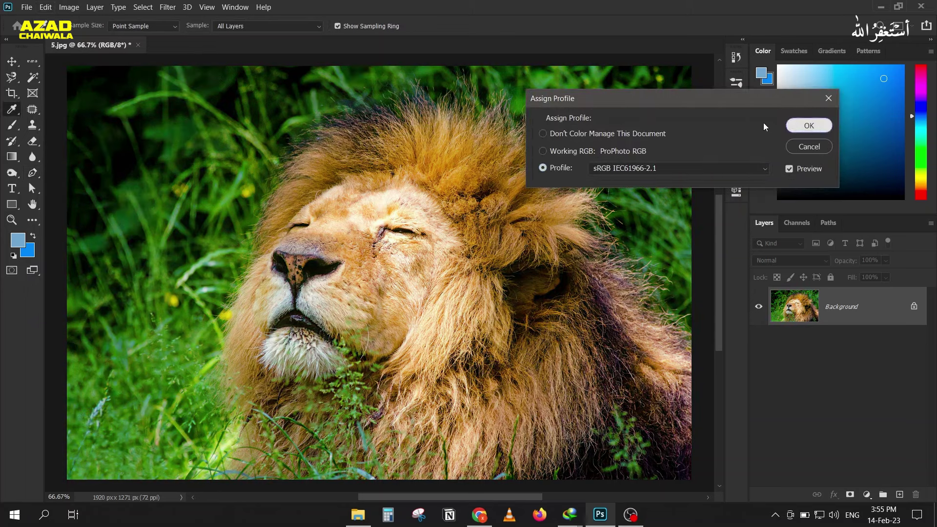
{"action": "left_click", "coordinate": [809, 125]}
{"action": "key", "text": "p"}
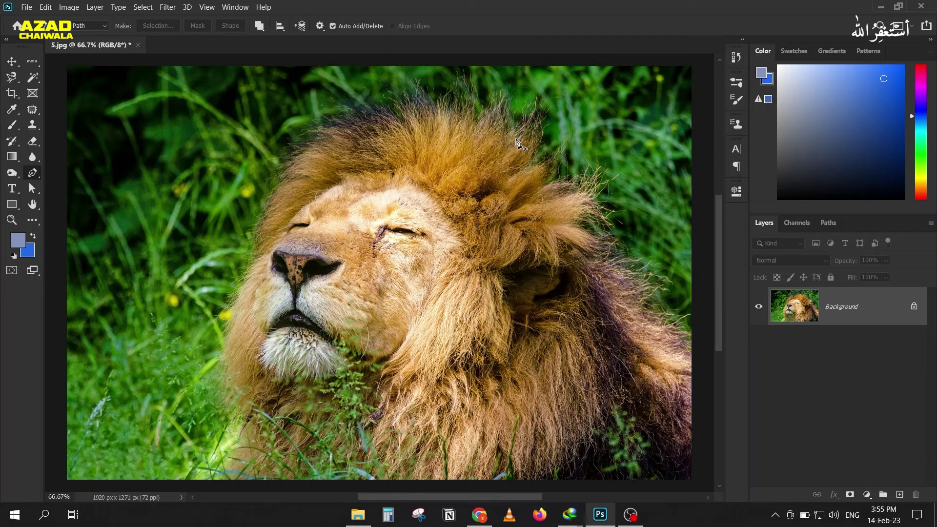
{"action": "left_click", "coordinate": [357, 515]}
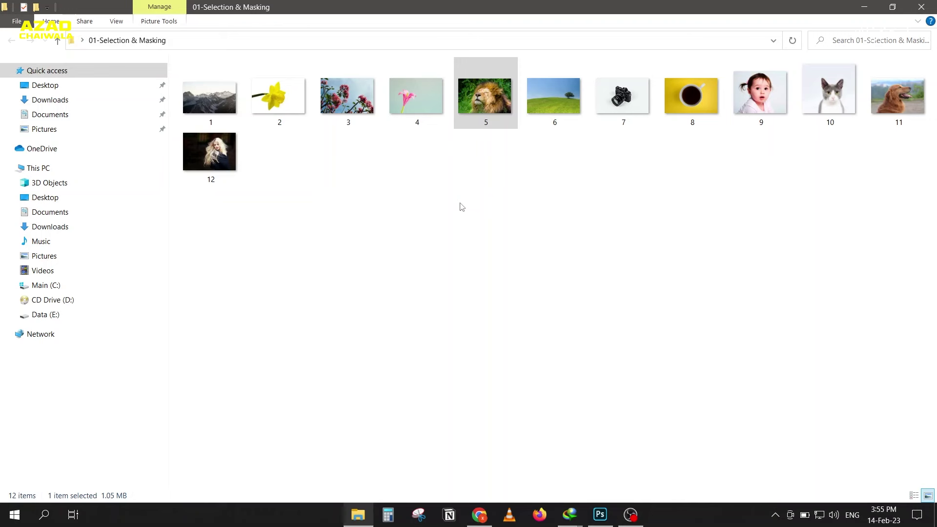
Return to the lion photo in Photoshop and duplicate its Background as Layer 1.
{"action": "key", "text": "Return"}
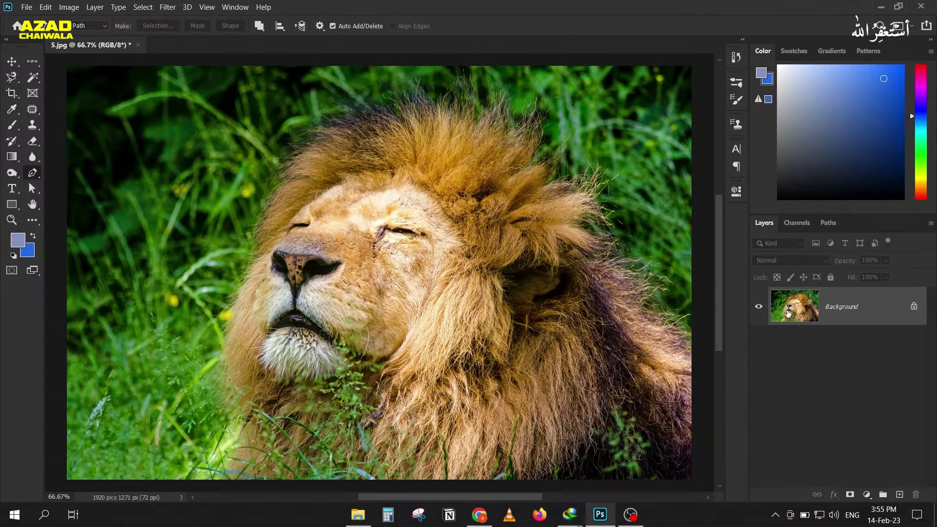
{"action": "key", "text": "ctrl+j"}
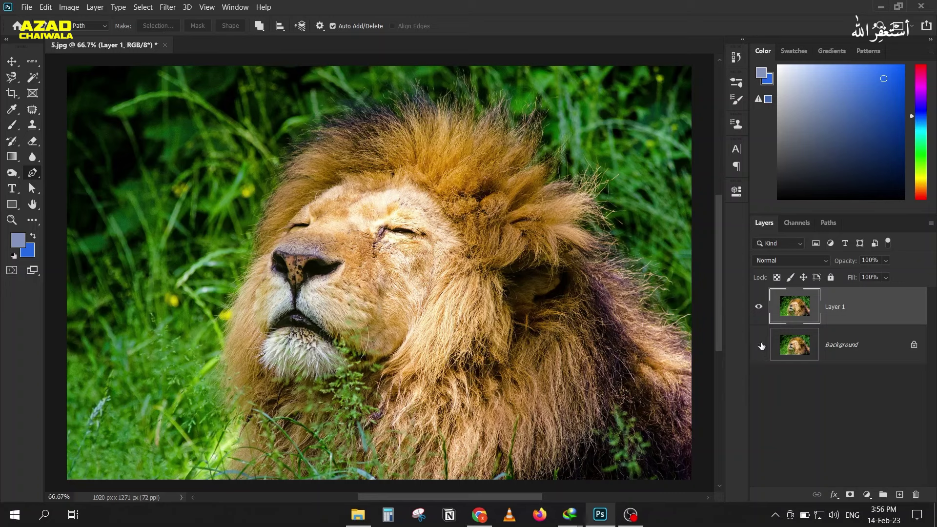
Make Layer 1 the active layer and pick the Quick Selection tool.
{"action": "right_click", "coordinate": [889, 340]}
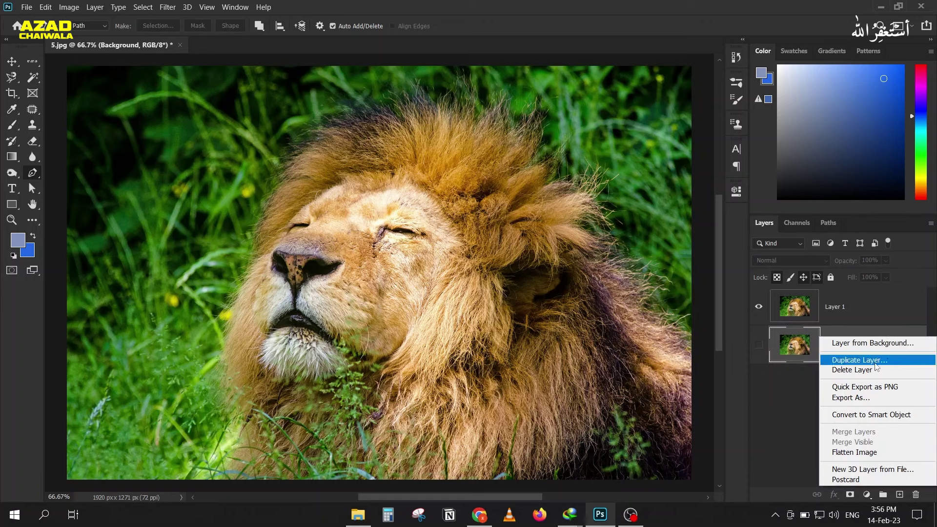
{"action": "left_click", "coordinate": [762, 384]}
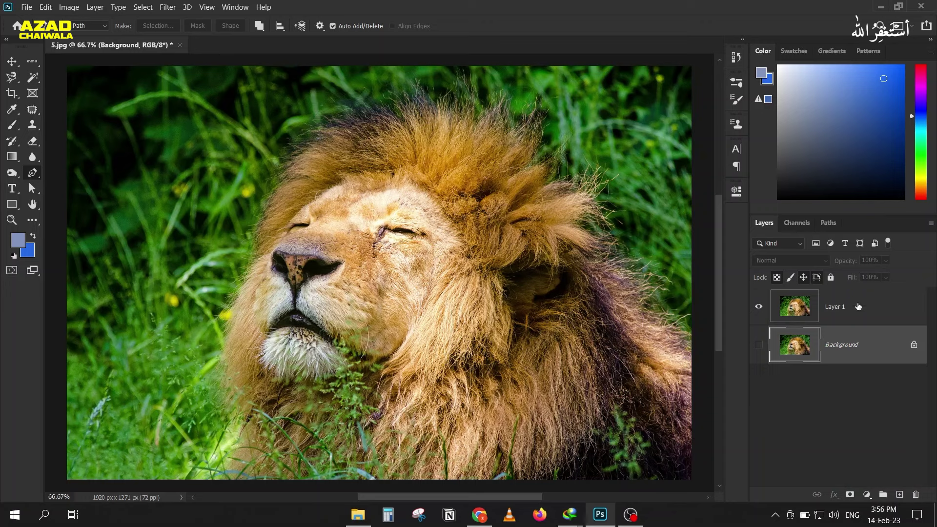
{"action": "left_click", "coordinate": [859, 307]}
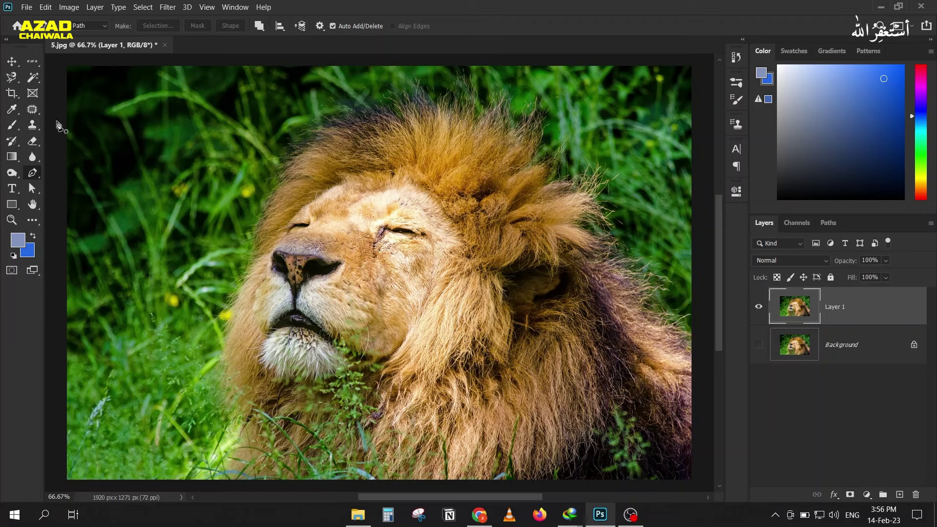
{"action": "left_click", "coordinate": [34, 79]}
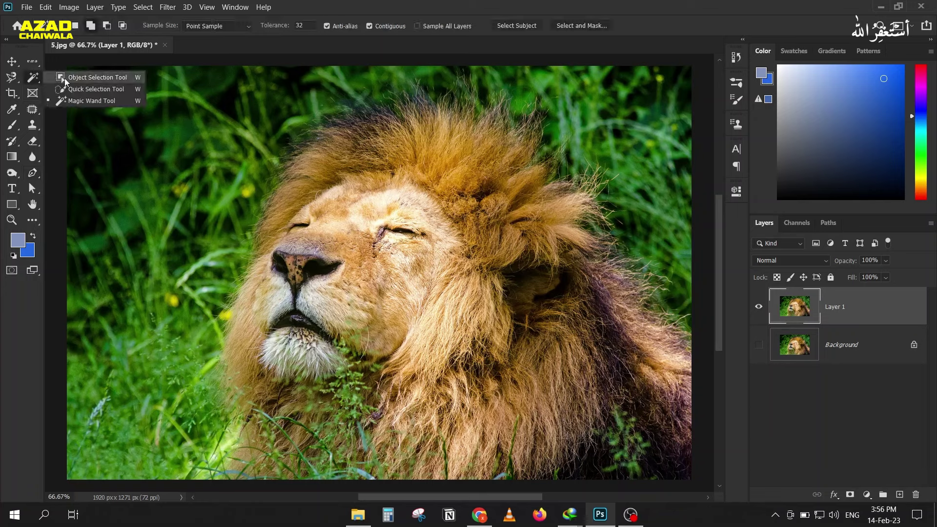
{"action": "left_click", "coordinate": [96, 88]}
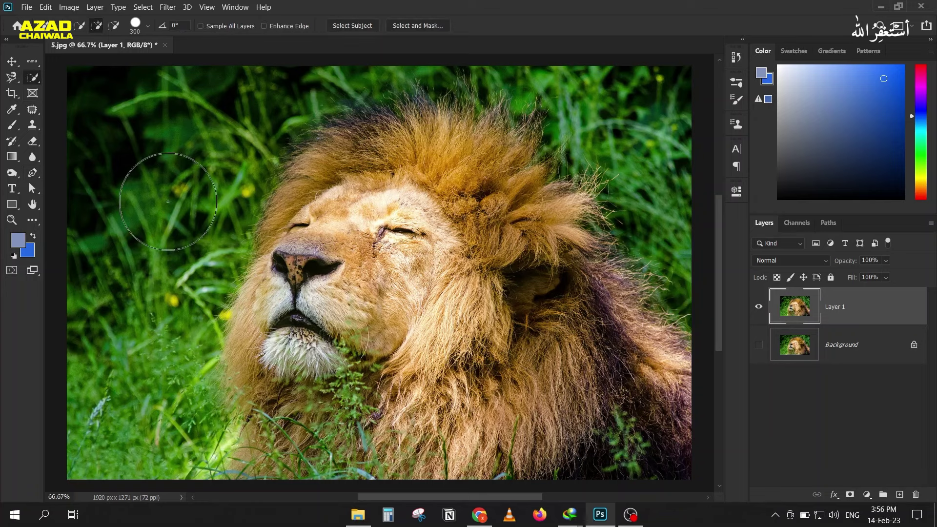
Select the lion's chin and mane, subtract the grass above, and mask Layer 1.
{"action": "key", "text": "bracketleft"}
{"action": "key", "text": "bracketleft"}
{"action": "key", "text": "bracketleft"}
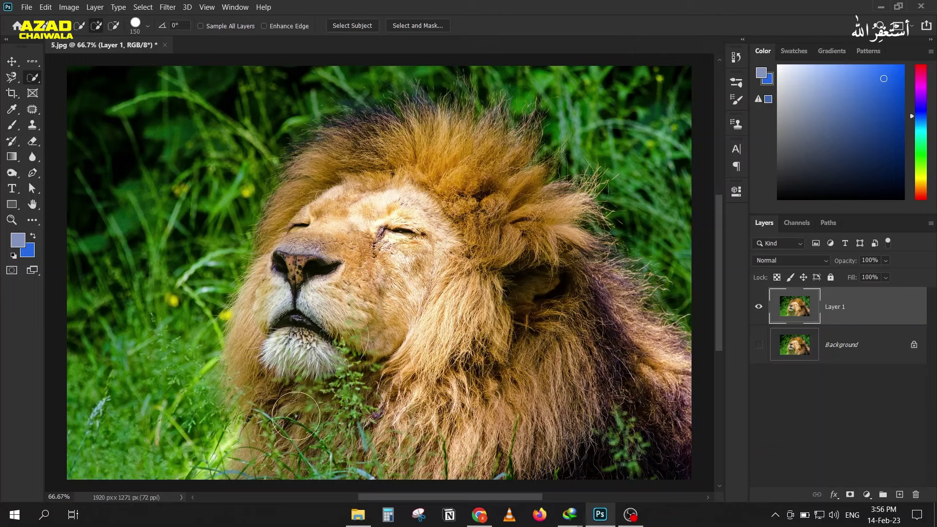
{"action": "mouse_move", "coordinate": [266, 430]}
{"action": "left_mouse_down"}
{"action": "mouse_move", "coordinate": [271, 301]}
{"action": "mouse_move", "coordinate": [486, 146]}
{"action": "mouse_move", "coordinate": [514, 430]}
{"action": "mouse_move", "coordinate": [374, 193]}
{"action": "left_mouse_up"}
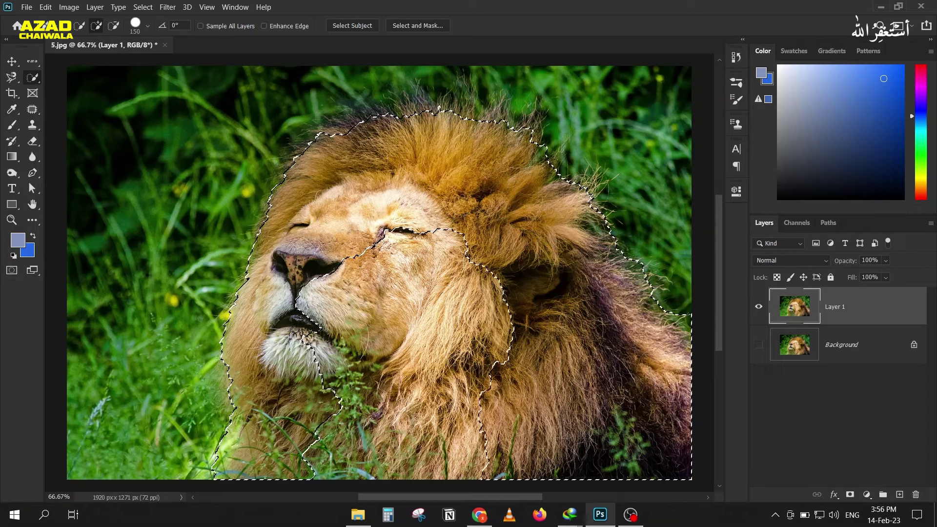
{"action": "key", "text": "bracketleft"}
{"action": "key", "text": "bracketleft"}
{"action": "key", "text": "bracketleft"}
{"action": "mouse_move", "coordinate": [341, 147]}
{"action": "left_mouse_down"}
{"action": "mouse_move", "coordinate": [396, 120]}
{"action": "mouse_move", "coordinate": [505, 188]}
{"action": "mouse_move", "coordinate": [525, 236]}
{"action": "left_mouse_up"}
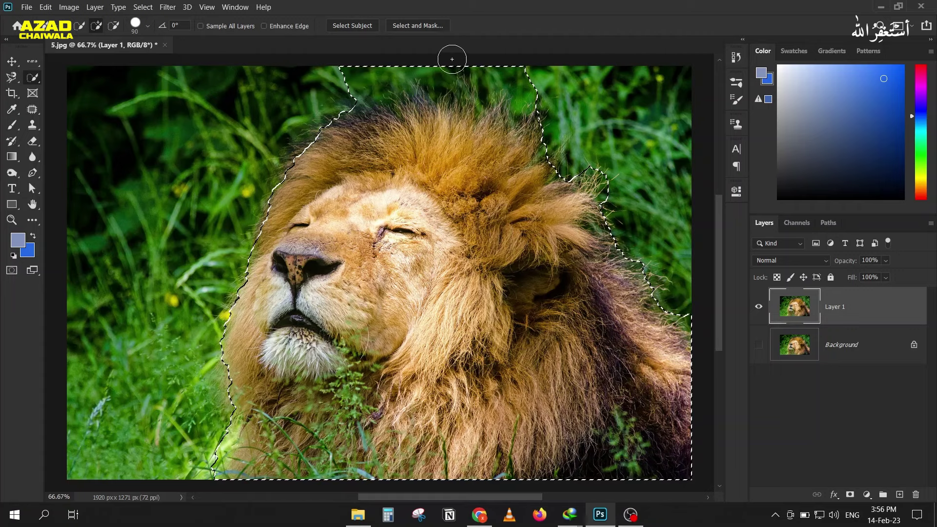
{"action": "key", "text": "alt"}
{"action": "left_click_drag", "start_coordinate": [334, 66], "coordinate": [586, 106]}
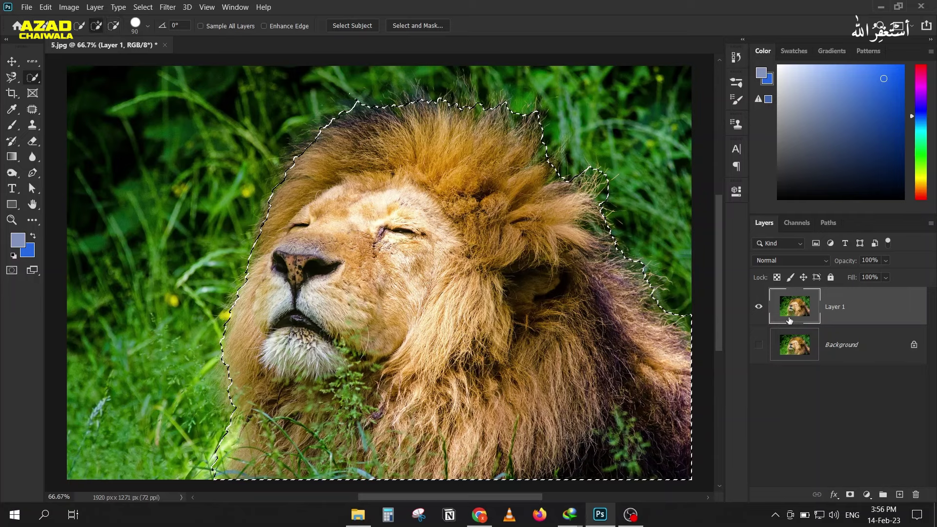
{"action": "left_click", "coordinate": [850, 495]}
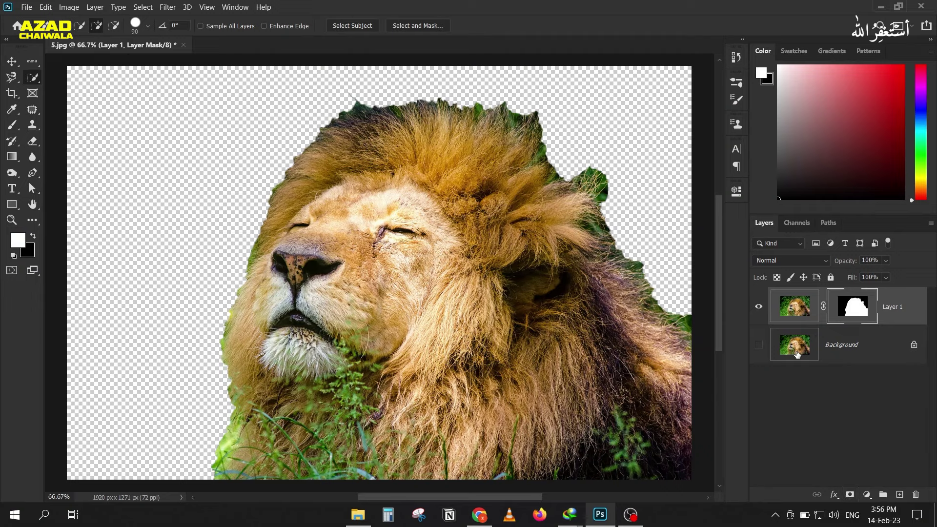
Add a dark maroon Solid Color fill layer above the Background.
{"action": "left_click", "coordinate": [794, 351]}
{"action": "left_click", "coordinate": [866, 495]}
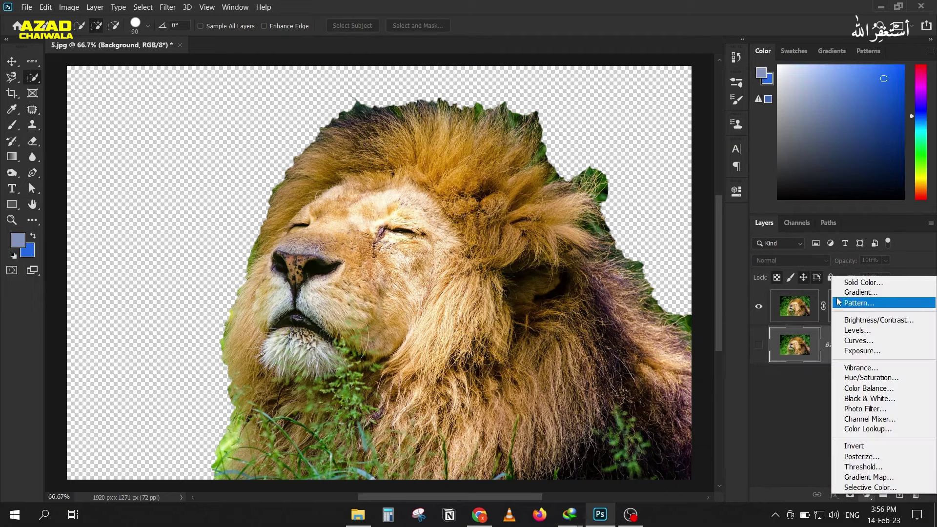
{"action": "left_click", "coordinate": [840, 281]}
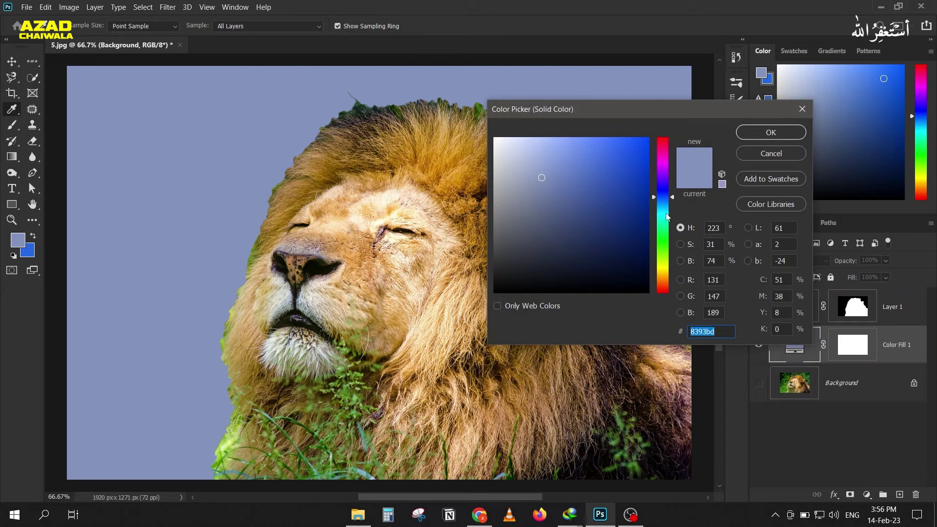
{"action": "mouse_move", "coordinate": [665, 151]}
{"action": "left_mouse_down"}
{"action": "mouse_move", "coordinate": [663, 283]}
{"action": "mouse_move", "coordinate": [663, 140]}
{"action": "left_mouse_up"}
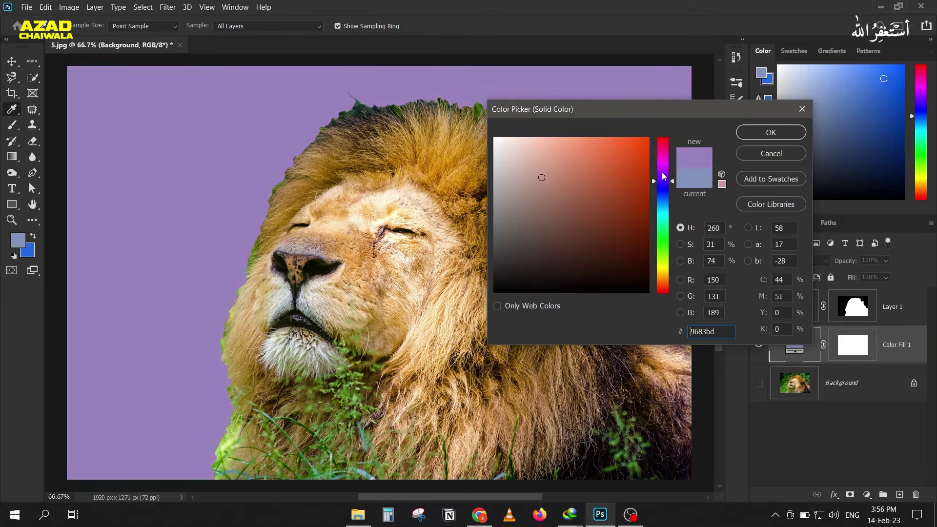
{"action": "left_click_drag", "start_coordinate": [611, 236], "coordinate": [646, 259]}
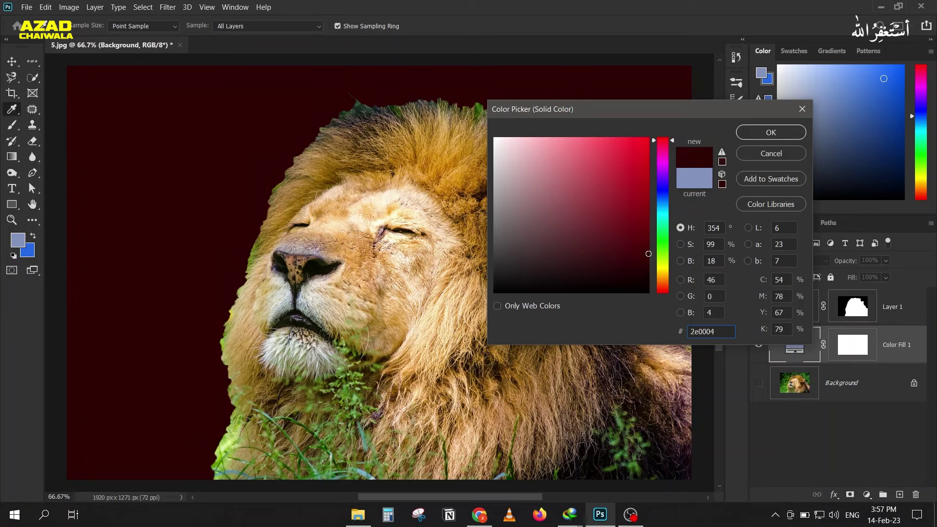
{"action": "left_click_drag", "start_coordinate": [647, 259], "coordinate": [656, 271]}
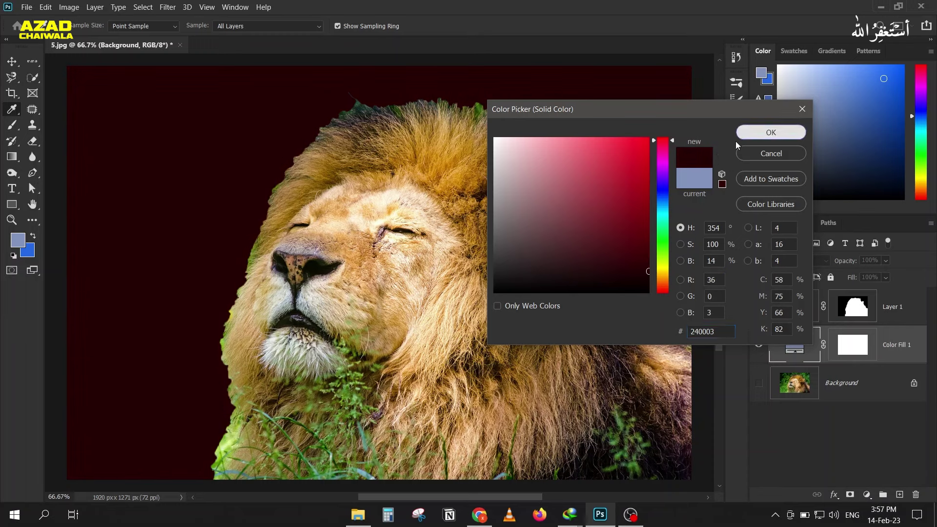
{"action": "left_click", "coordinate": [742, 135]}
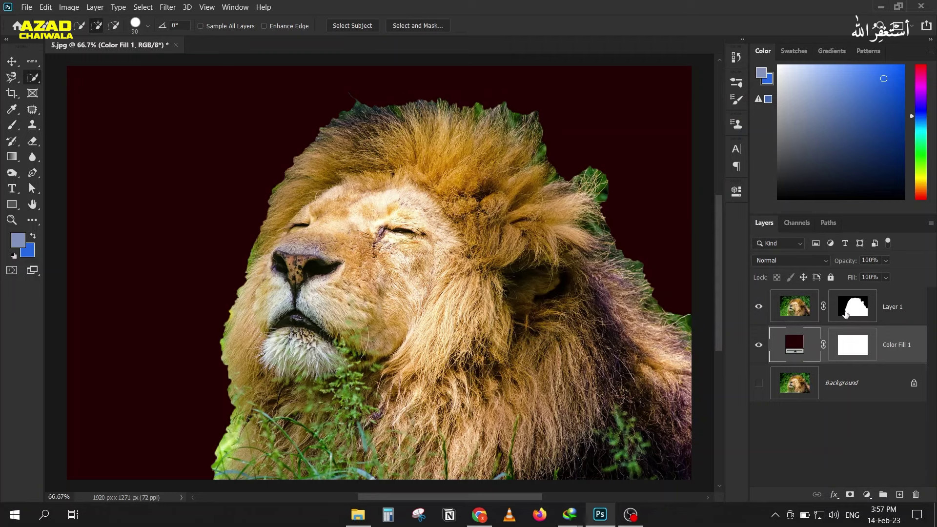
Target Layer 1's mask and switch to the Rectangular Marquee tool.
{"action": "left_click", "coordinate": [845, 310]}
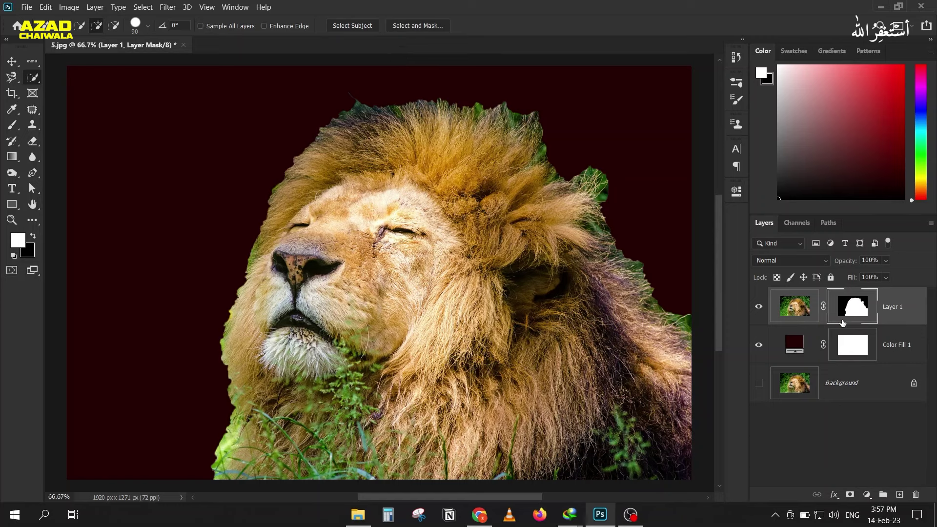
{"action": "left_click", "coordinate": [33, 62]}
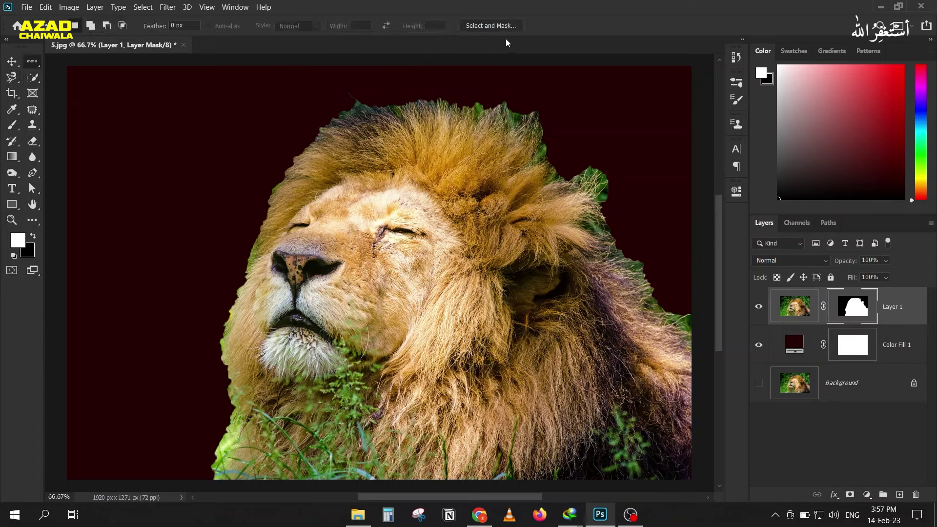
{"action": "key", "text": "w"}
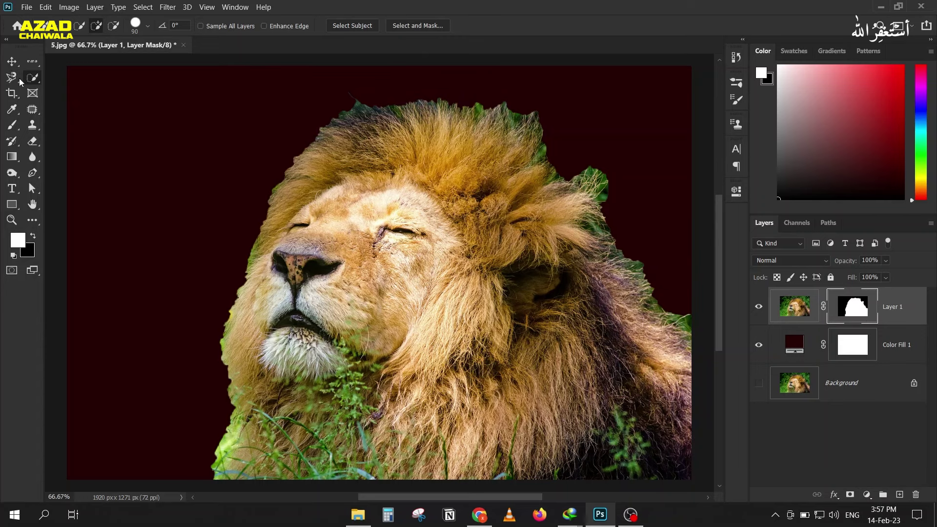
{"action": "key", "text": "m"}
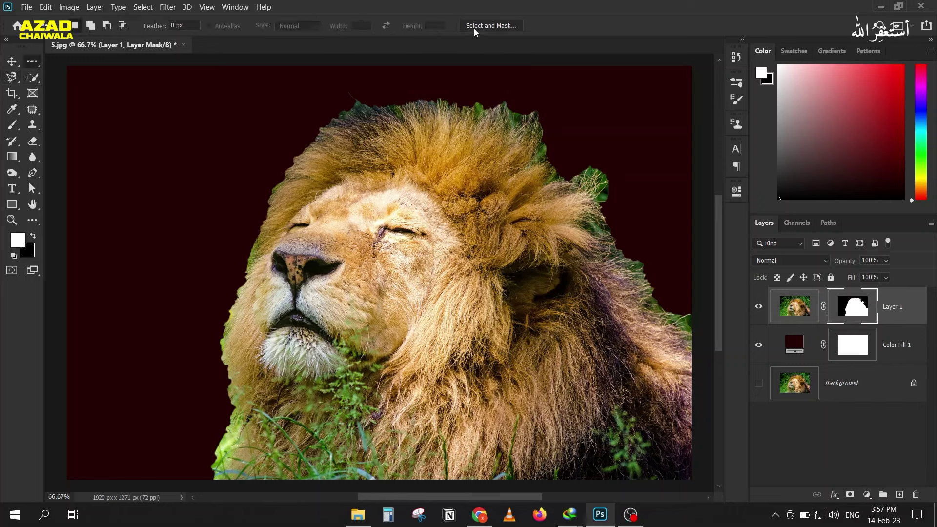
{"action": "left_click", "coordinate": [143, 7]}
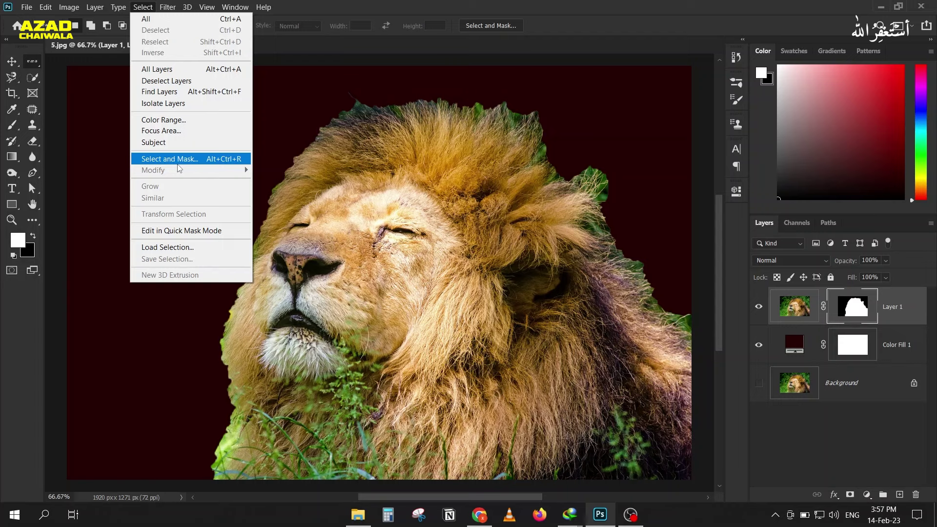
Open Select and Mask on the lion's layer mask and move its settings panel right.
{"action": "key", "text": "Escape"}
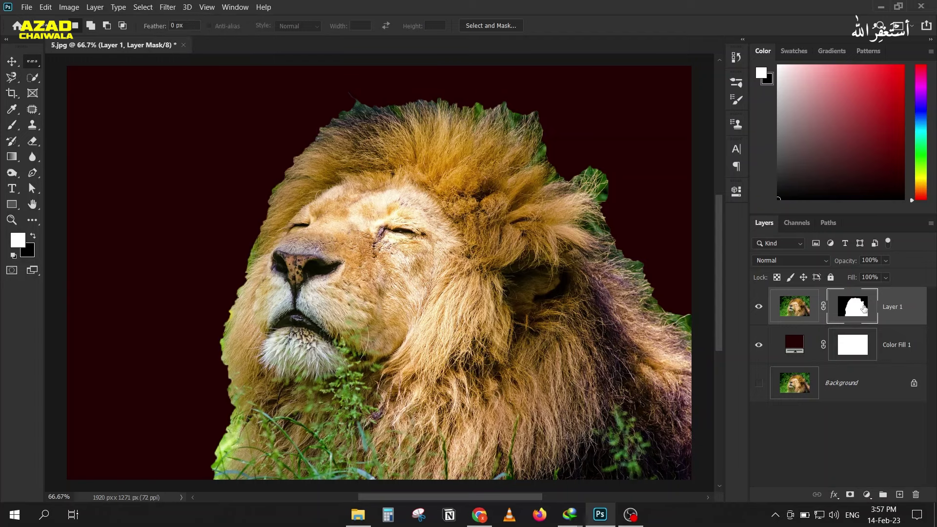
{"action": "left_click", "coordinate": [148, 11]}
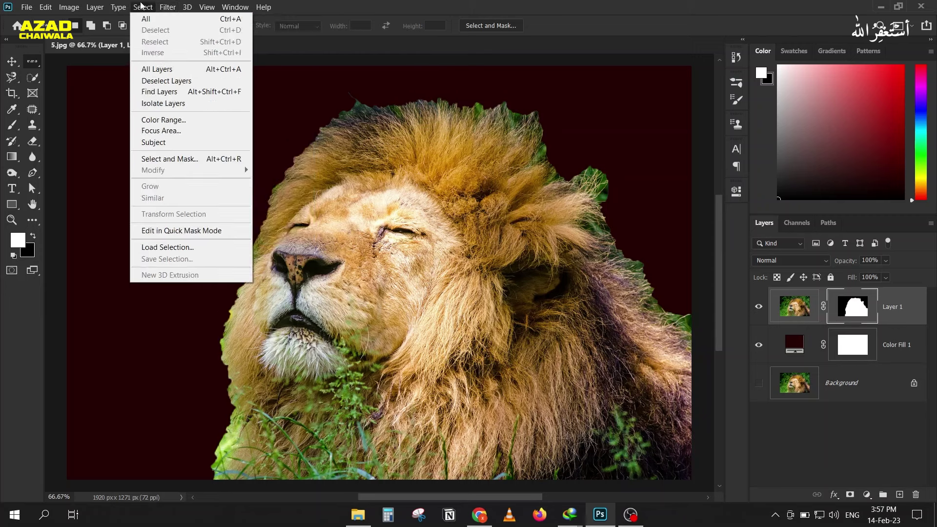
{"action": "left_click", "coordinate": [161, 161]}
{"action": "left_click_drag", "start_coordinate": [586, 36], "coordinate": [759, 54]}
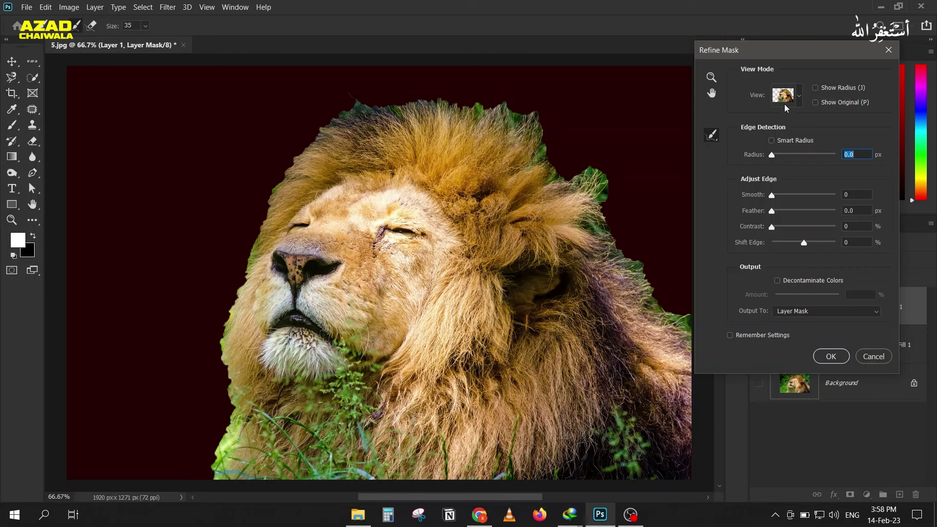
{"action": "left_click", "coordinate": [799, 98]}
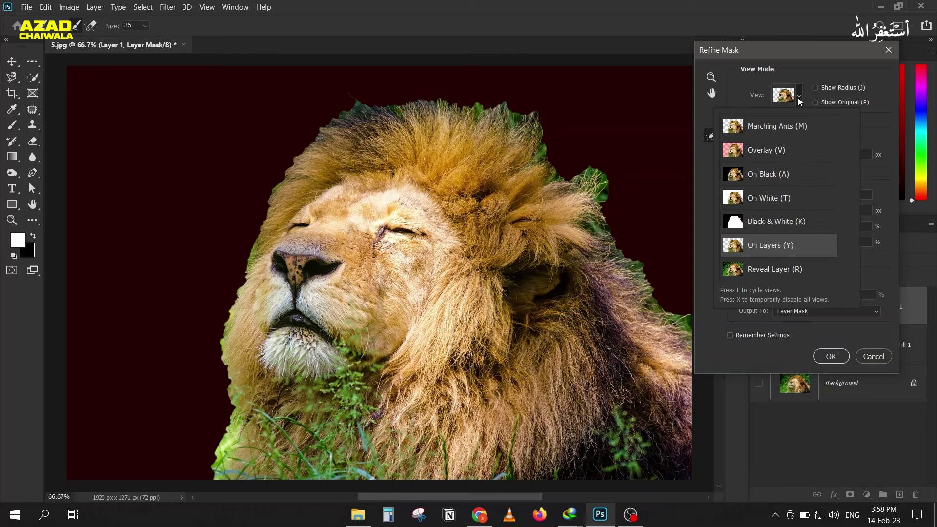
{"action": "left_click", "coordinate": [795, 133]}
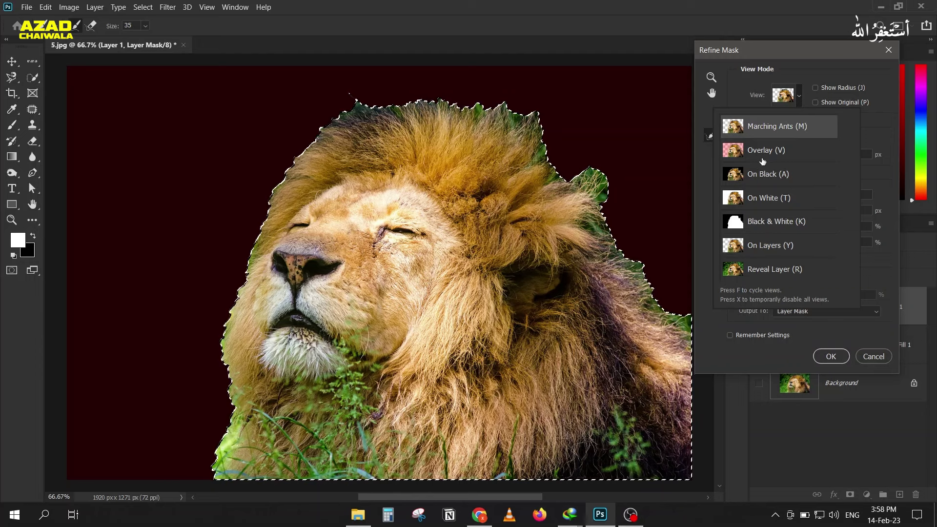
{"action": "left_click", "coordinate": [771, 200]}
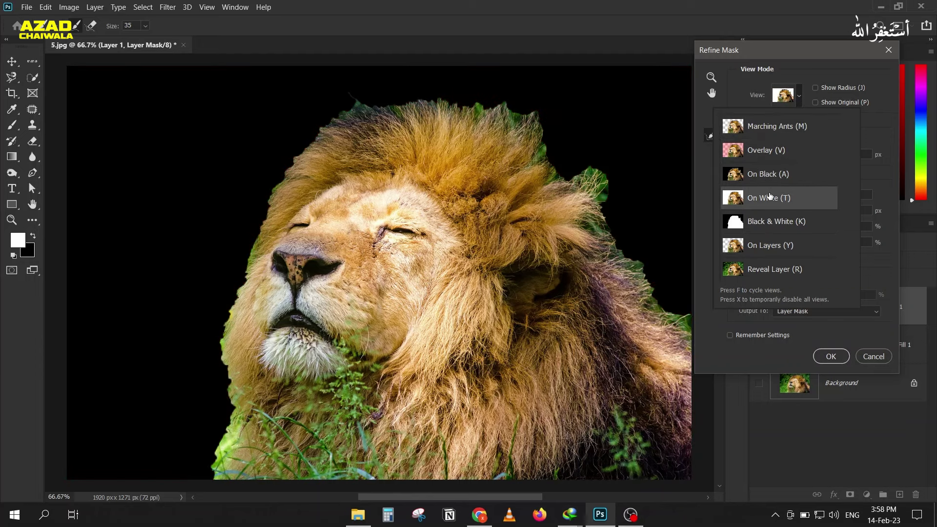
{"action": "left_click", "coordinate": [760, 250]}
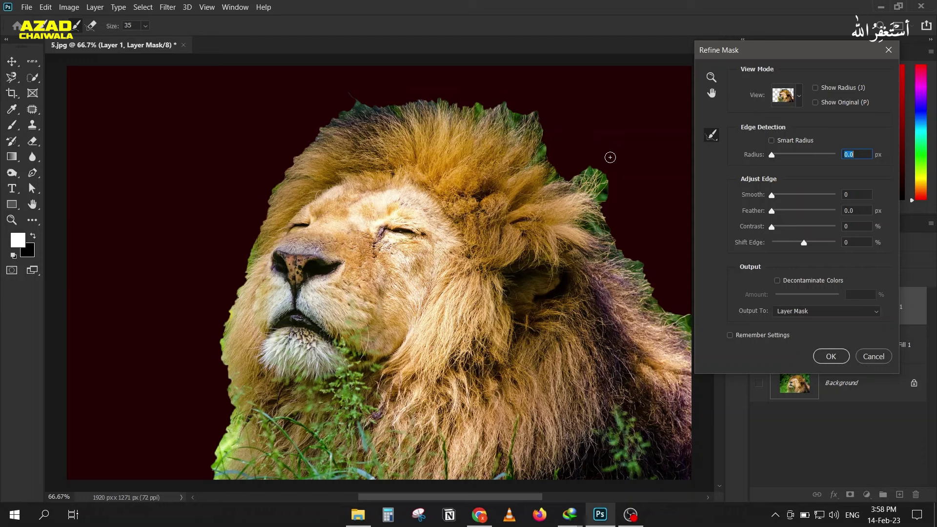
Turn on Smart Radius and test the Radius slider with the edge-only view on and off.
{"action": "left_click", "coordinate": [781, 142]}
{"action": "left_click_drag", "start_coordinate": [772, 155], "coordinate": [789, 155]}
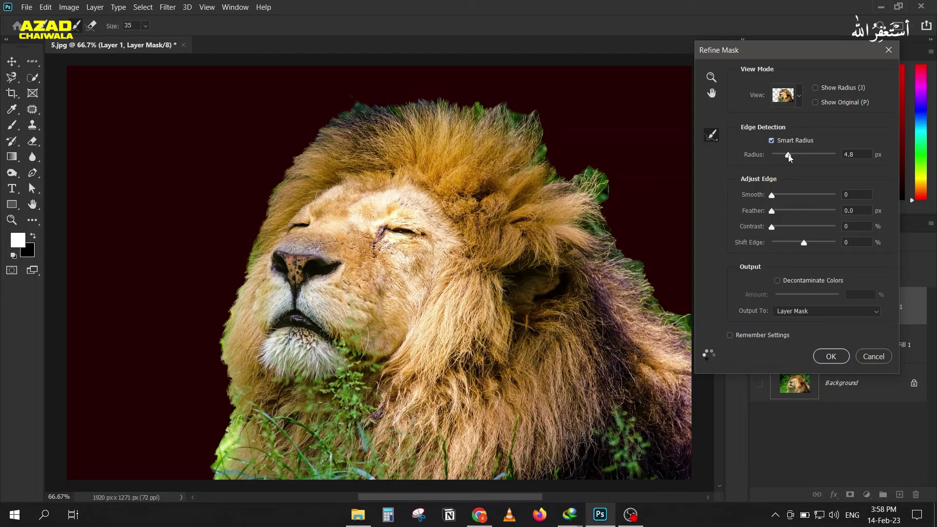
{"action": "left_click", "coordinate": [816, 88]}
{"action": "left_click_drag", "start_coordinate": [789, 156], "coordinate": [794, 157]}
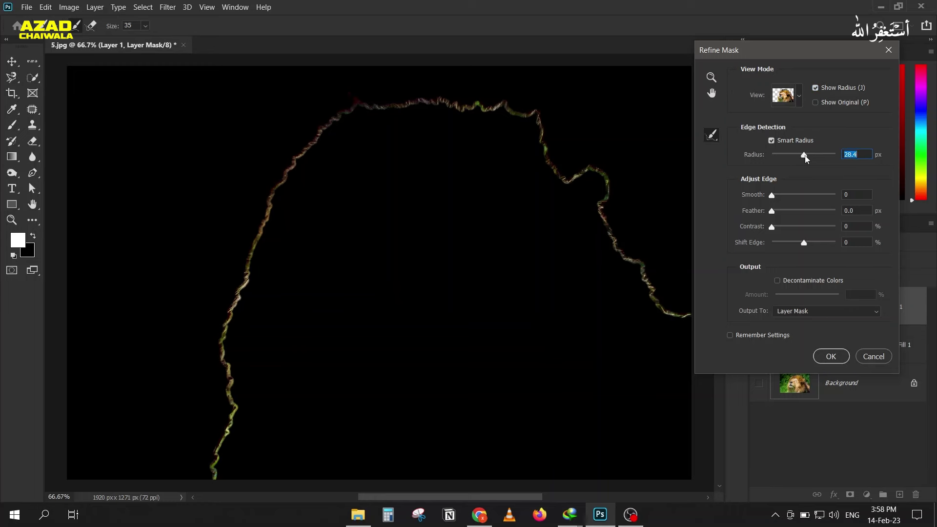
{"action": "left_click_drag", "start_coordinate": [805, 157], "coordinate": [808, 156]}
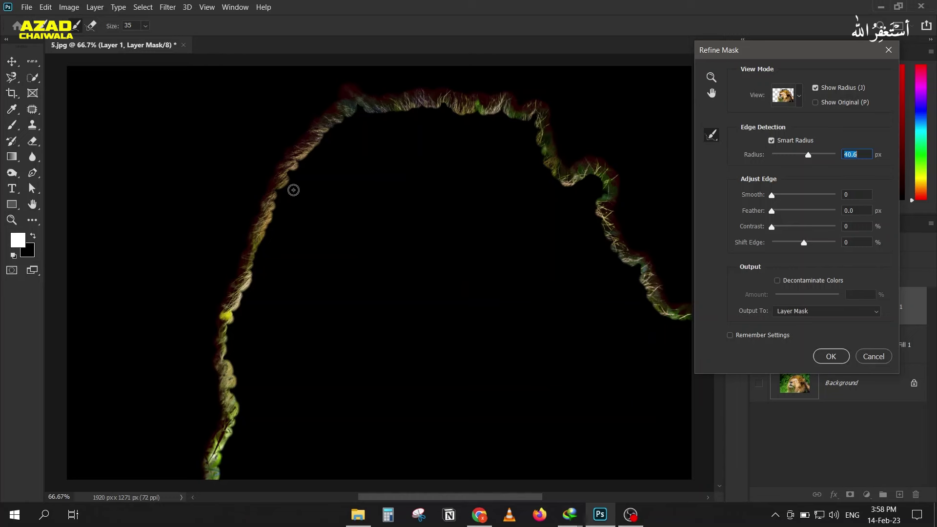
{"action": "left_click", "coordinate": [816, 88]}
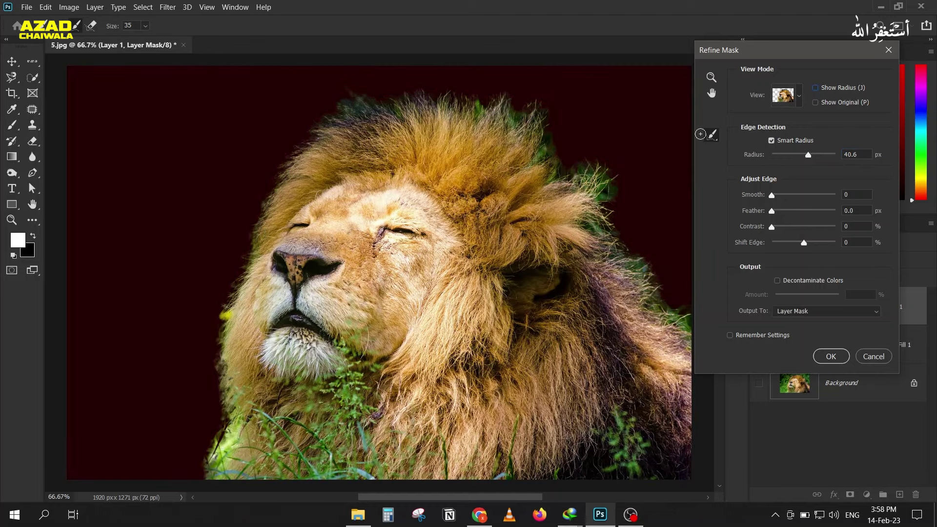
{"action": "left_click_drag", "start_coordinate": [813, 159], "coordinate": [772, 157]}
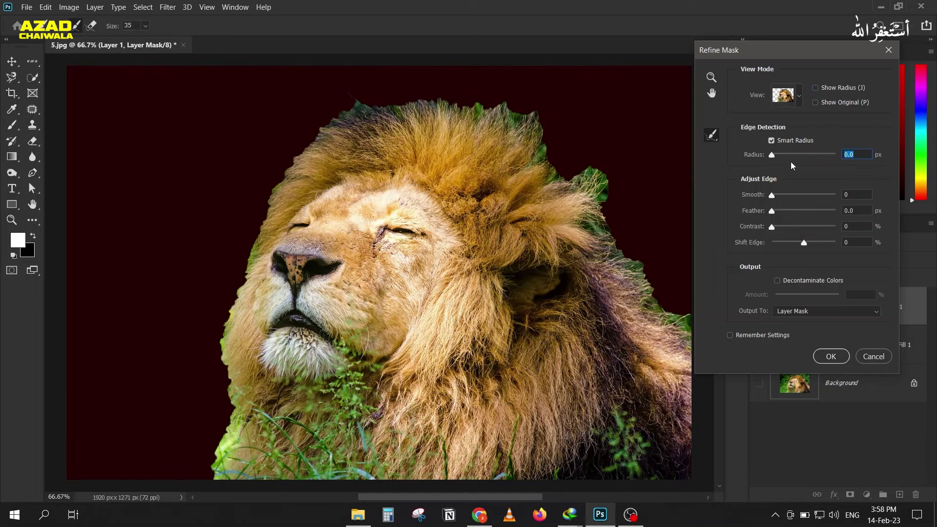
{"action": "left_click_drag", "start_coordinate": [798, 156], "coordinate": [812, 158]}
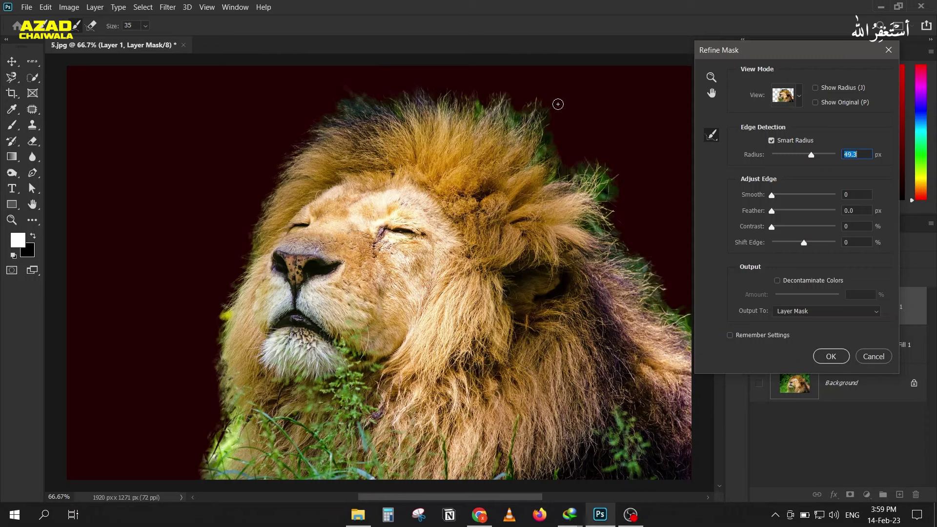
Select the Refine Radius Tool and set Radius back to 0.
{"action": "right_click", "coordinate": [713, 141]}
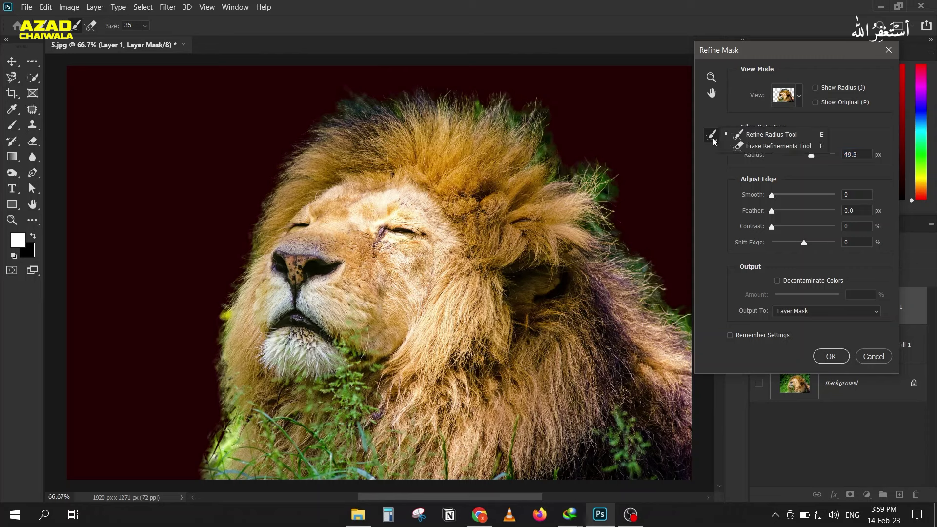
{"action": "left_click", "coordinate": [753, 136]}
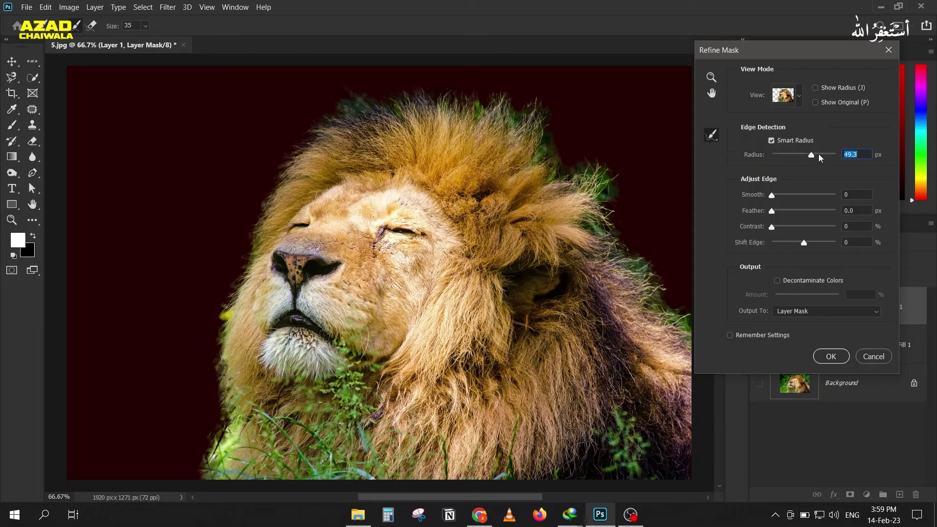
{"action": "left_click", "coordinate": [763, 154]}
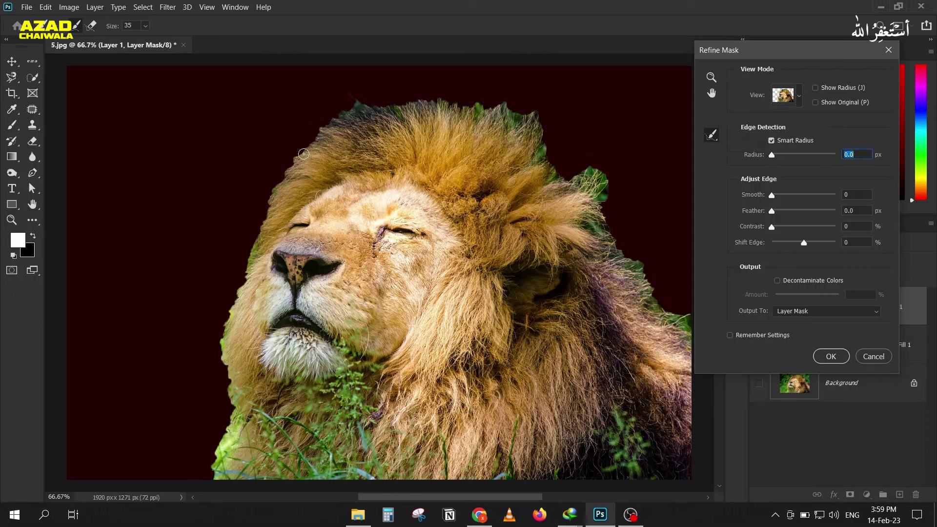
Enlarge the Refine Radius brush and paint along the mane's top, right and upper-left edges.
{"action": "key", "text": "bracketright"}
{"action": "left_click_drag", "start_coordinate": [323, 128], "coordinate": [410, 127]}
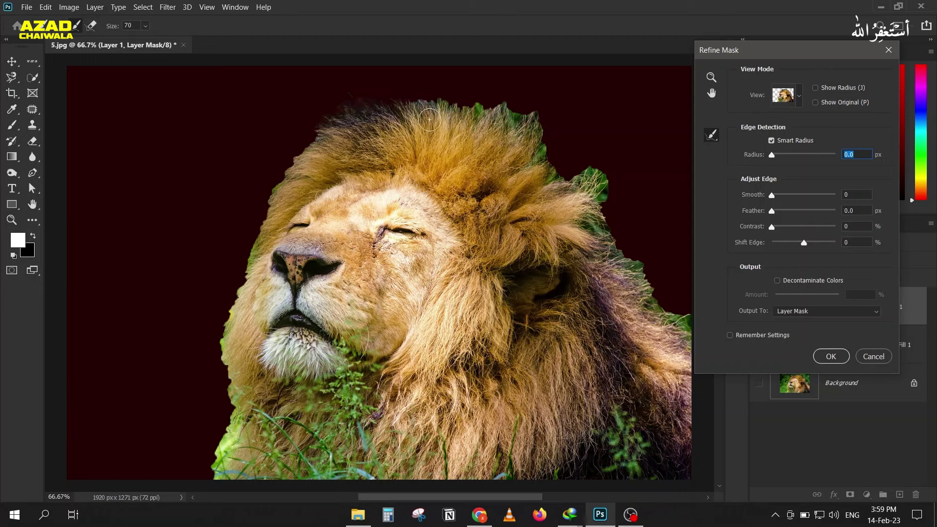
{"action": "mouse_move", "coordinate": [401, 106]}
{"action": "left_mouse_down"}
{"action": "mouse_move", "coordinate": [393, 93]}
{"action": "mouse_move", "coordinate": [462, 109]}
{"action": "left_mouse_up"}
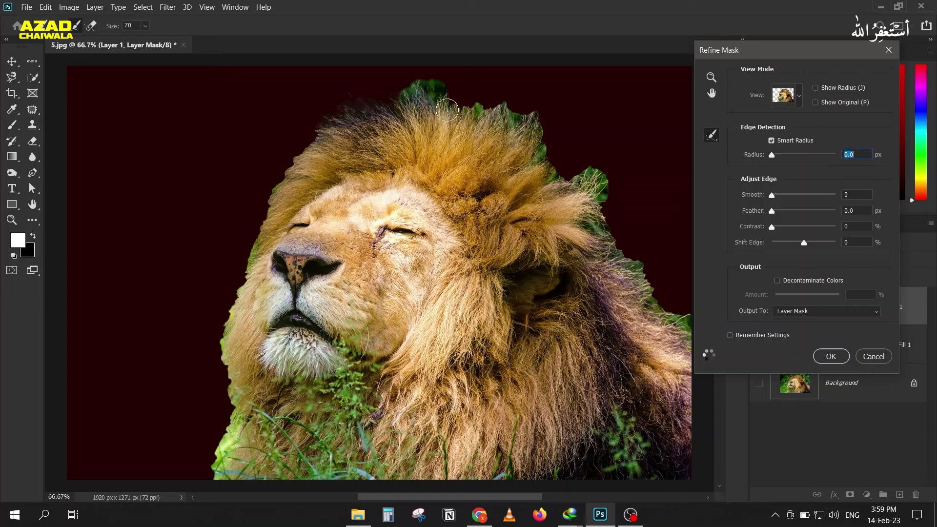
{"action": "mouse_move", "coordinate": [462, 110]}
{"action": "left_mouse_down"}
{"action": "mouse_move", "coordinate": [562, 166]}
{"action": "mouse_move", "coordinate": [533, 165]}
{"action": "mouse_move", "coordinate": [613, 196]}
{"action": "mouse_move", "coordinate": [592, 238]}
{"action": "left_mouse_up"}
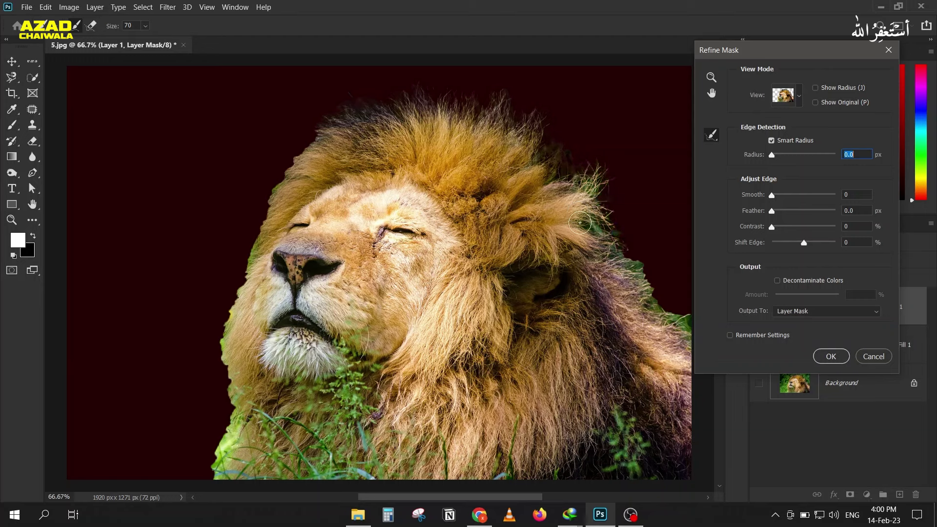
{"action": "left_click_drag", "start_coordinate": [627, 246], "coordinate": [692, 323]}
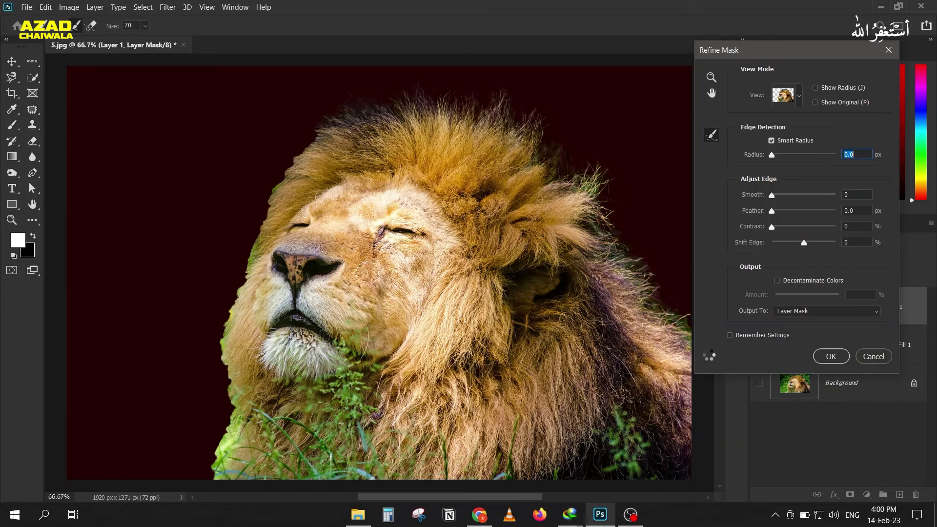
{"action": "mouse_move", "coordinate": [294, 155]}
{"action": "left_mouse_down"}
{"action": "mouse_move", "coordinate": [227, 345]}
{"action": "mouse_move", "coordinate": [211, 472]}
{"action": "left_mouse_up"}
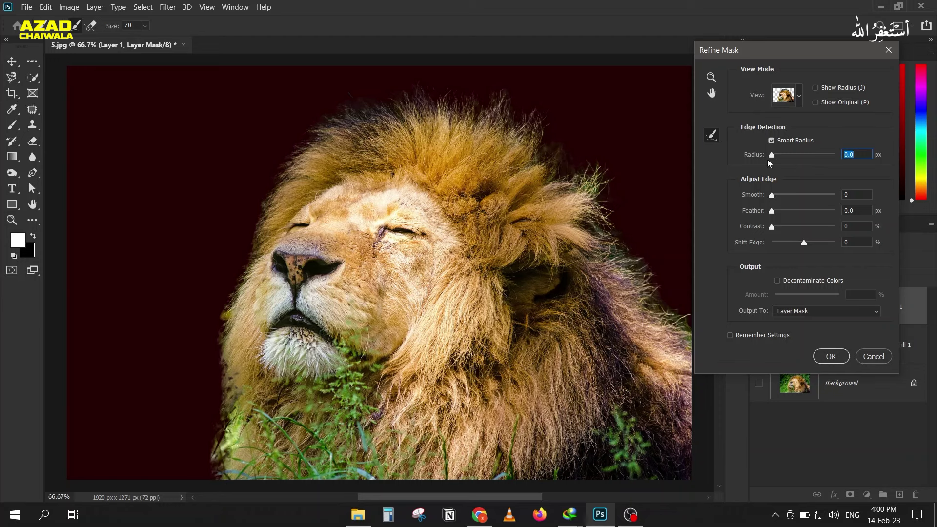
Preview the edge band, then settle the edge Radius at 49.3 px.
{"action": "left_click", "coordinate": [816, 89]}
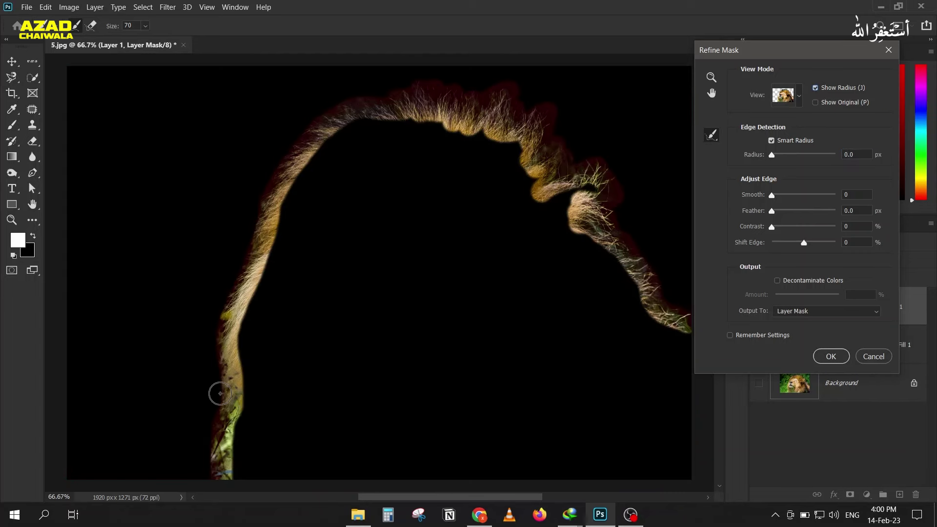
{"action": "left_click", "coordinate": [816, 88]}
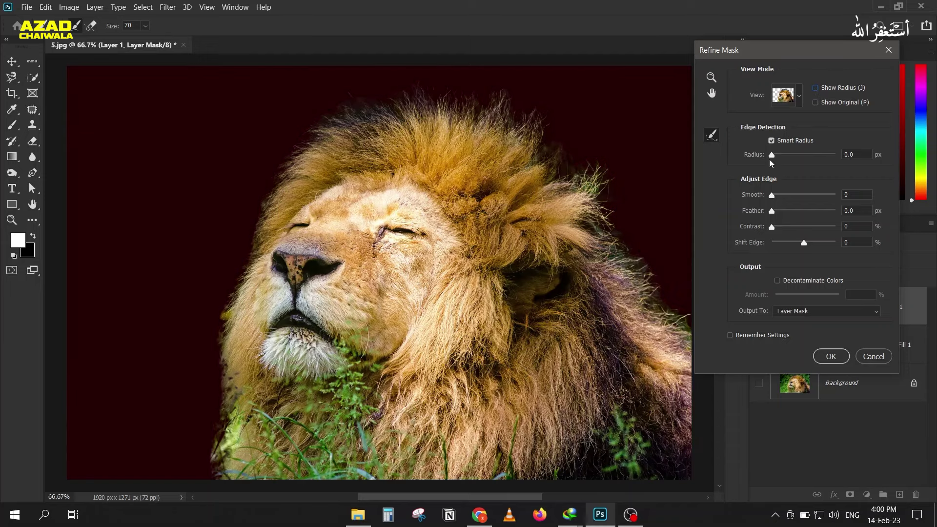
{"action": "left_click_drag", "start_coordinate": [796, 155], "coordinate": [810, 157]}
{"action": "left_click", "coordinate": [811, 155]}
{"action": "left_click", "coordinate": [808, 155]}
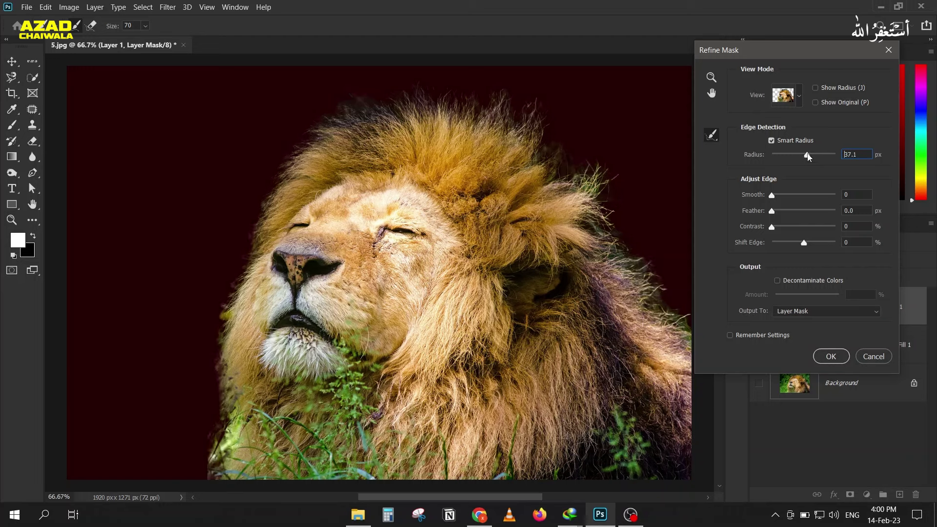
{"action": "left_click", "coordinate": [813, 155]}
Erase refinement on the leaf above the mane, then refine the mane's top and right edges.
{"action": "left_click", "coordinate": [712, 140]}
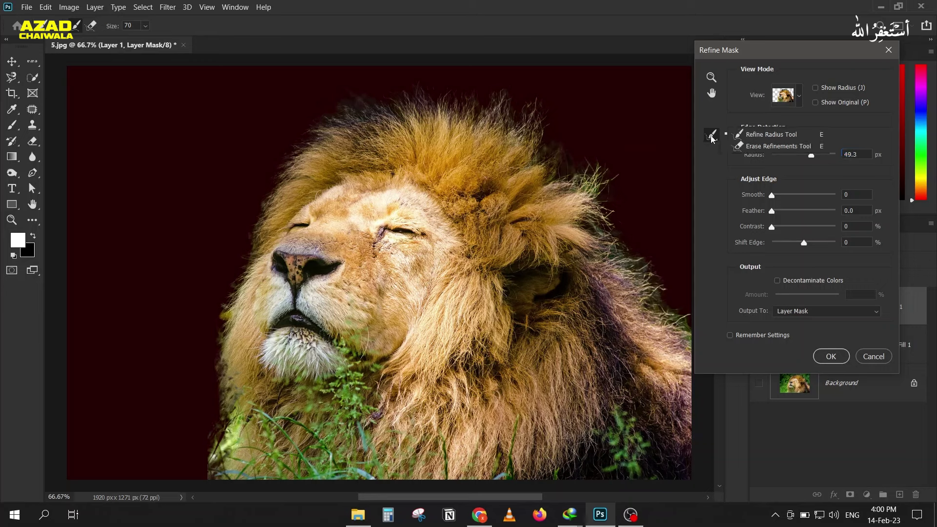
{"action": "left_click", "coordinate": [745, 146]}
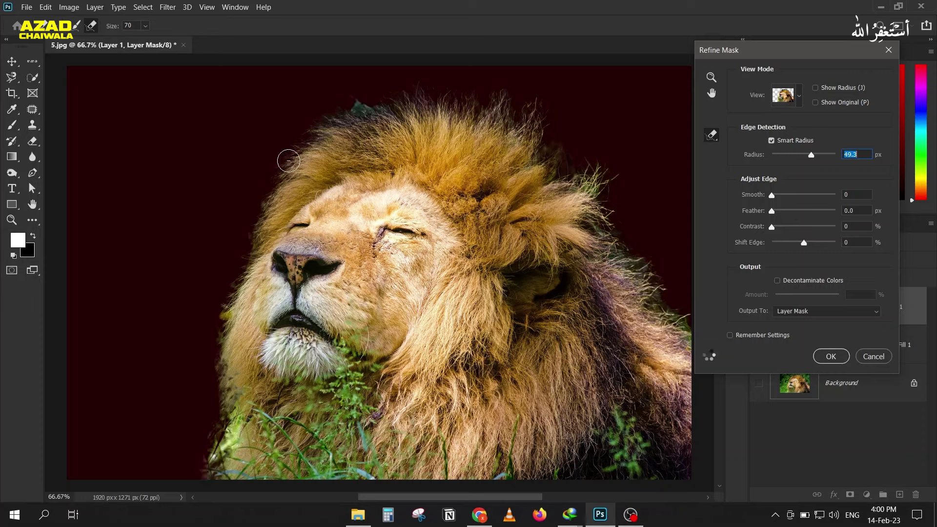
{"action": "left_click_drag", "start_coordinate": [348, 109], "coordinate": [352, 104]}
{"action": "left_click", "coordinate": [711, 134]}
{"action": "left_click", "coordinate": [766, 137]}
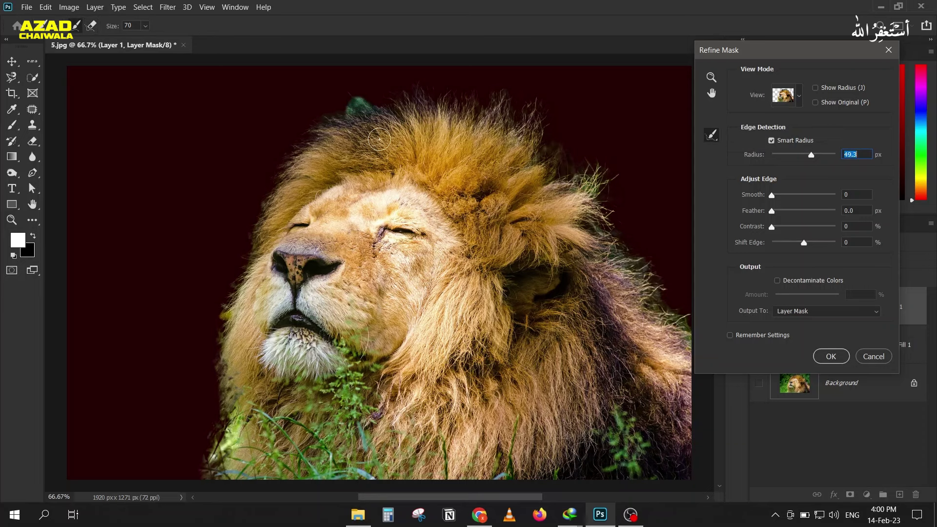
{"action": "left_click_drag", "start_coordinate": [374, 137], "coordinate": [359, 110]}
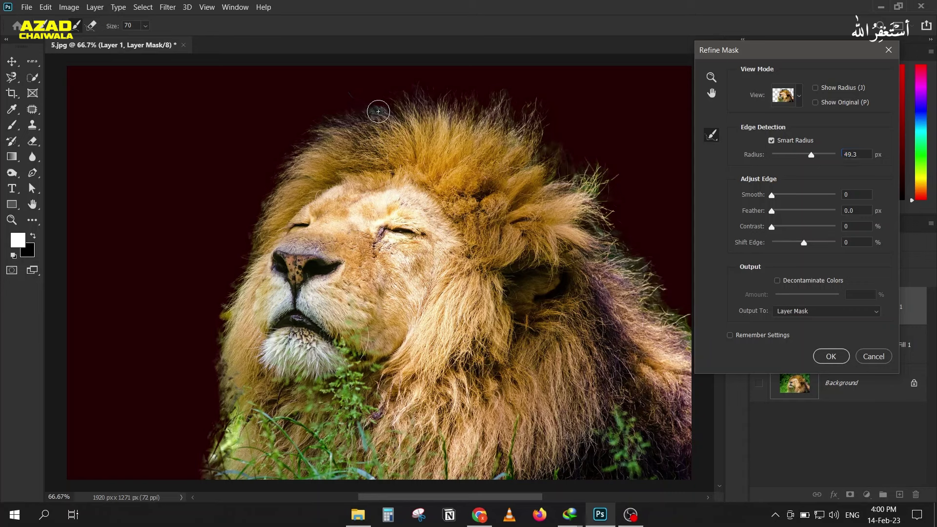
{"action": "left_click_drag", "start_coordinate": [386, 128], "coordinate": [374, 109]}
{"action": "left_click_drag", "start_coordinate": [664, 334], "coordinate": [678, 321]}
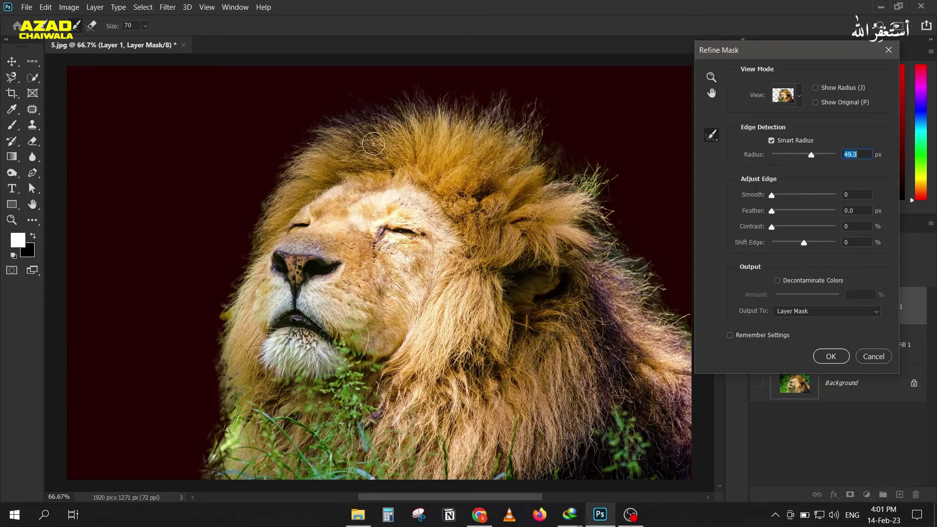
{"action": "left_click", "coordinate": [815, 87]}
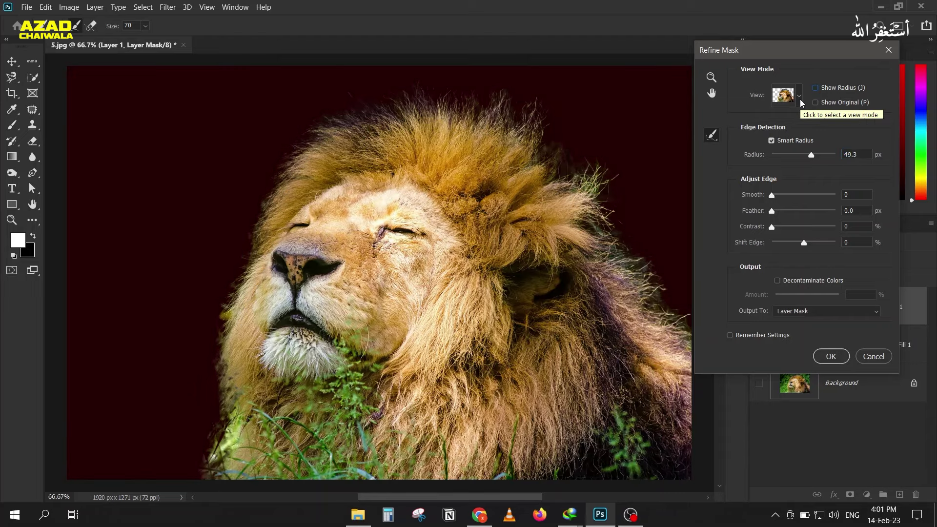
{"action": "left_click", "coordinate": [799, 97]}
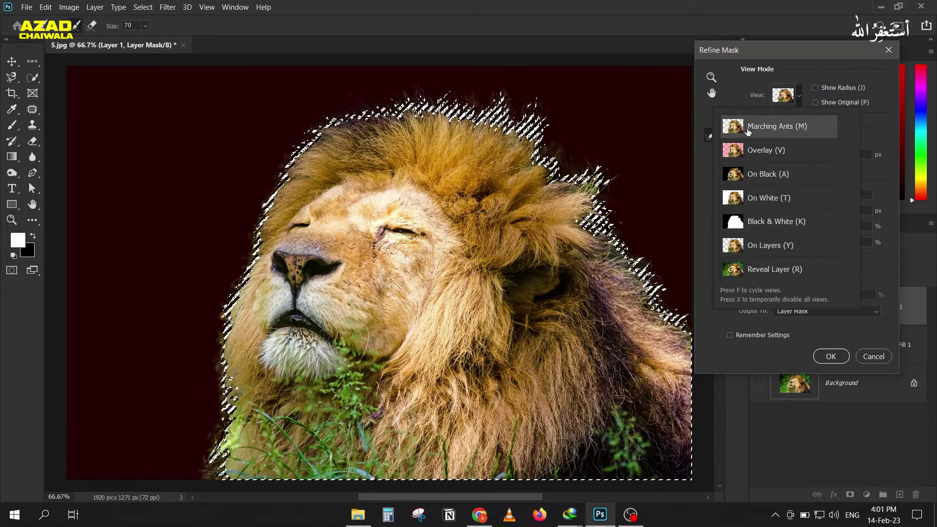
{"action": "left_click", "coordinate": [769, 126]}
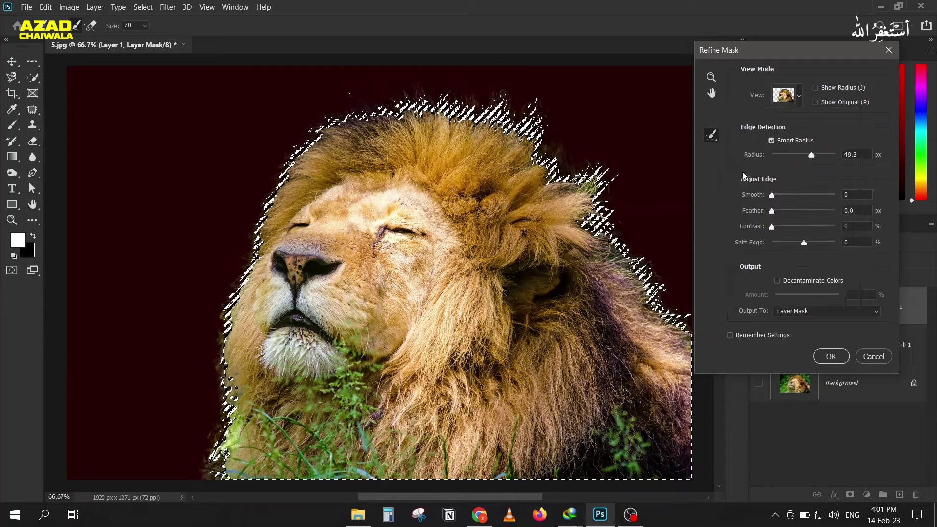
{"action": "left_click", "coordinate": [712, 77]}
{"action": "left_click", "coordinate": [393, 104]}
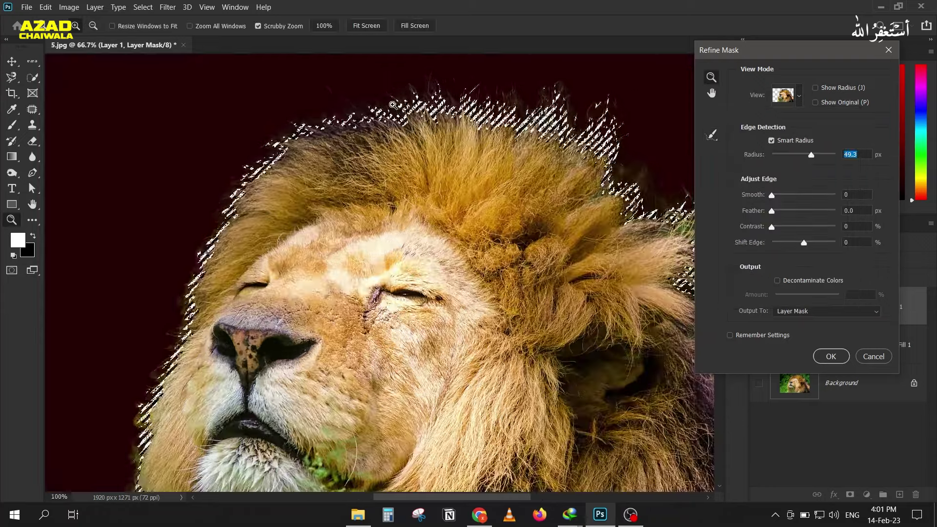
{"action": "left_click", "coordinate": [393, 101]}
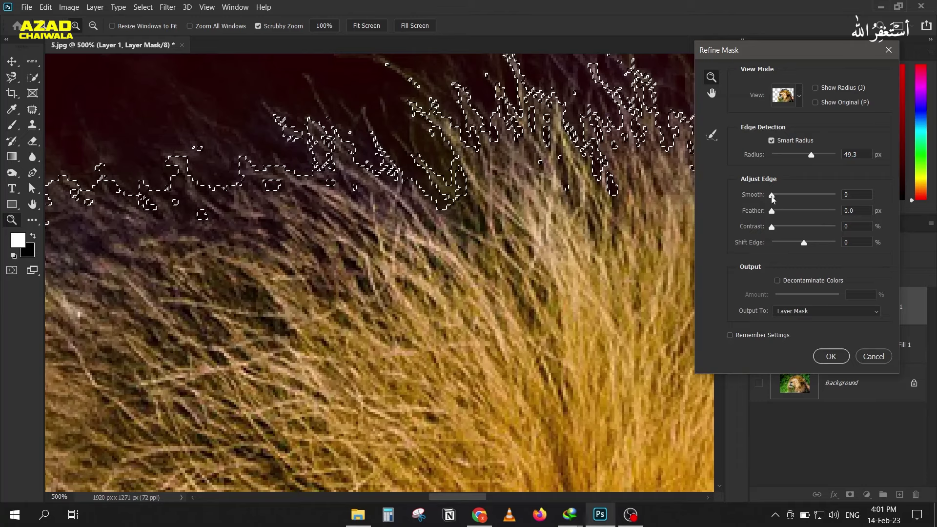
{"action": "left_click_drag", "start_coordinate": [773, 195], "coordinate": [790, 196]}
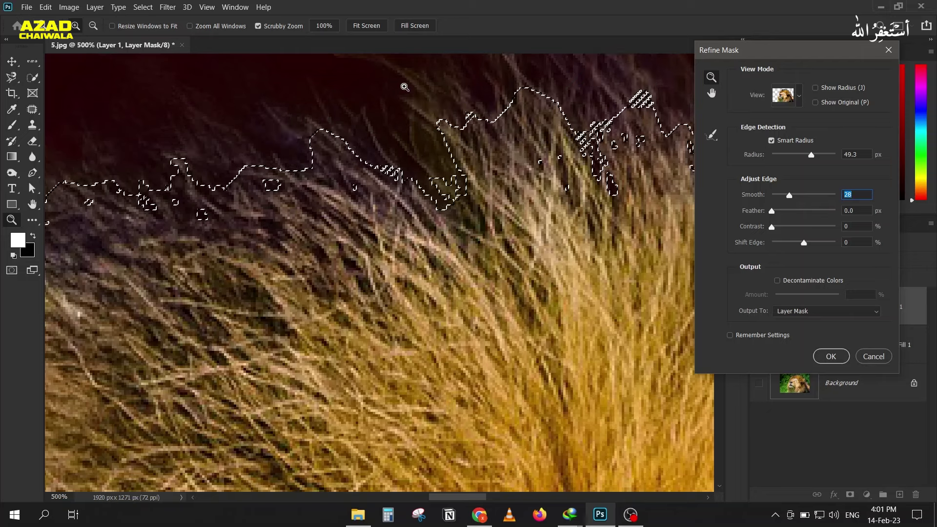
{"action": "left_click", "coordinate": [421, 118], "text": "alt"}
{"action": "left_click", "coordinate": [420, 117], "text": "alt"}
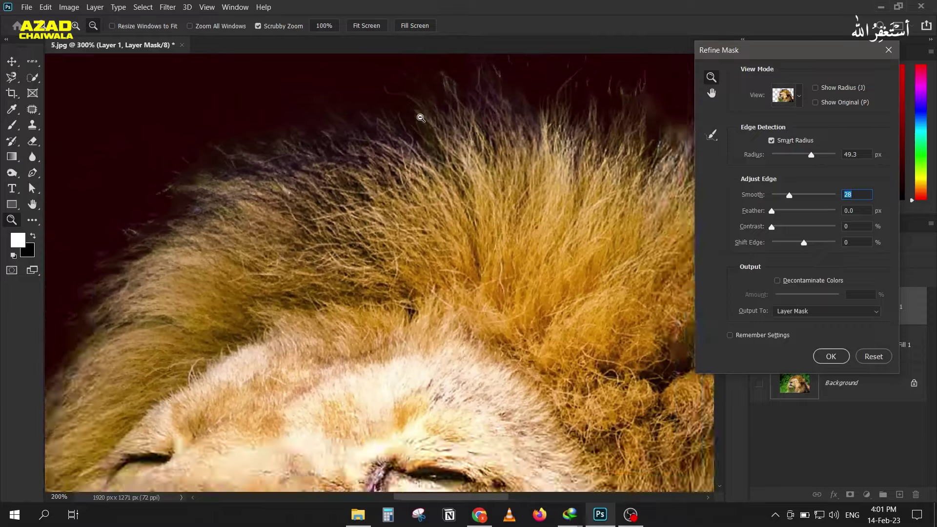
{"action": "left_click_drag", "start_coordinate": [421, 118], "coordinate": [439, 137]}
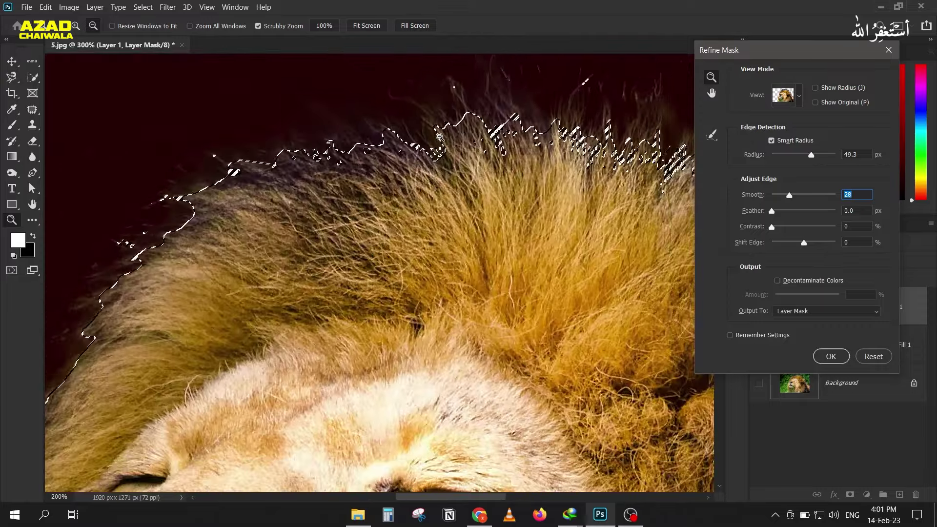
{"action": "left_click", "coordinate": [439, 136], "text": "alt"}
{"action": "left_click", "coordinate": [439, 137], "text": "alt"}
{"action": "left_click", "coordinate": [439, 137], "text": "alt"}
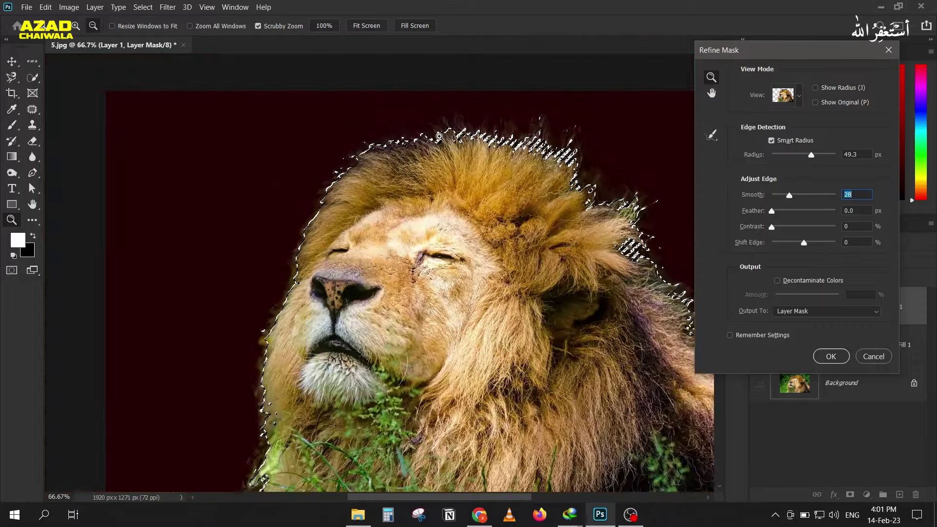
{"action": "left_click_drag", "start_coordinate": [790, 195], "coordinate": [786, 195]}
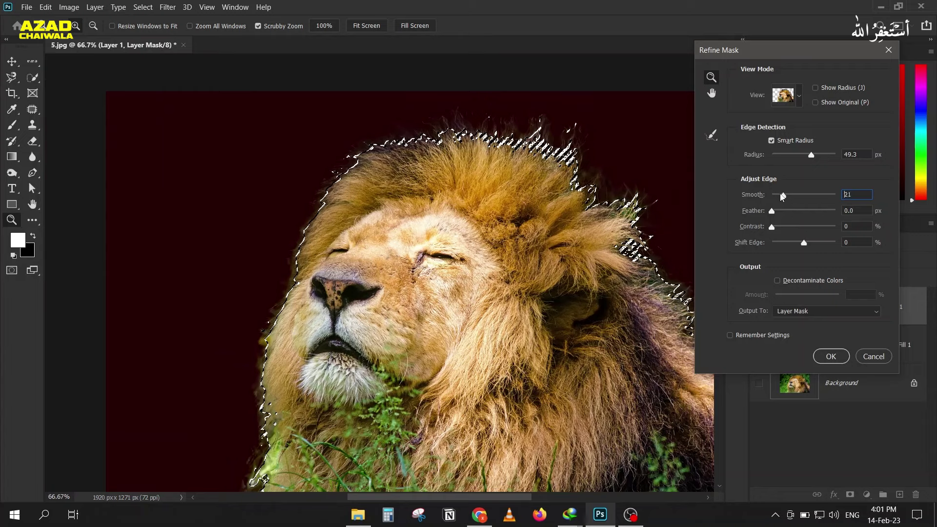
{"action": "left_click", "coordinate": [796, 98]}
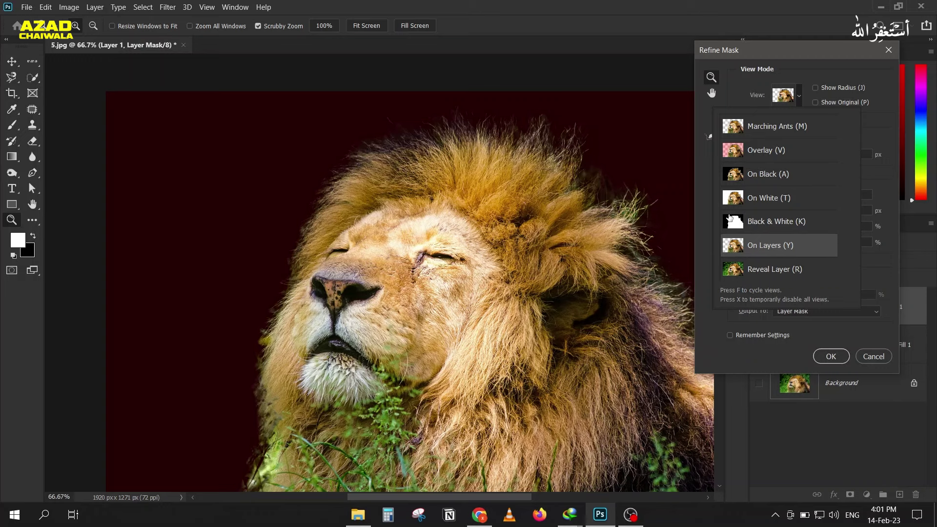
{"action": "left_click", "coordinate": [820, 86]}
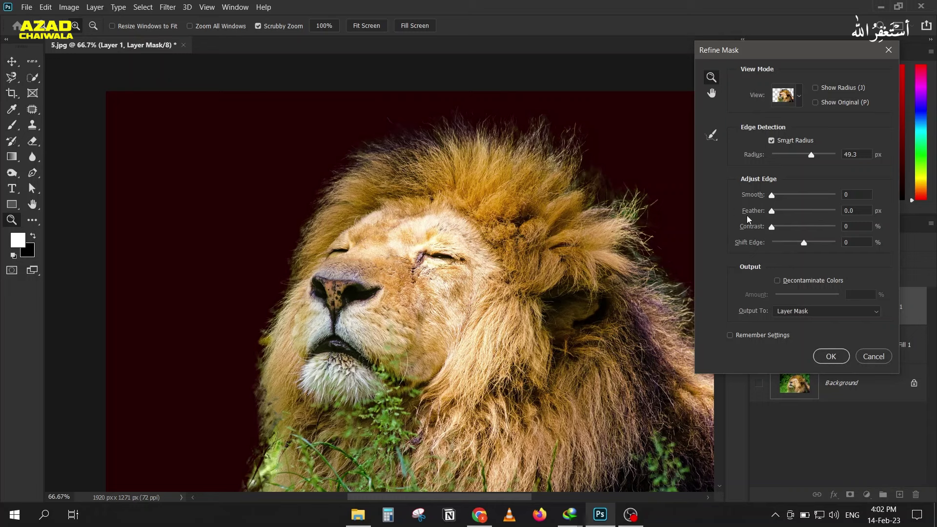
Test feather values on the mask edge and settle on 0.8 px.
{"action": "left_click_drag", "start_coordinate": [772, 210], "coordinate": [778, 211]}
{"action": "left_click", "coordinate": [858, 210]}
{"action": "key", "text": "Down"}
{"action": "key", "text": "Down"}
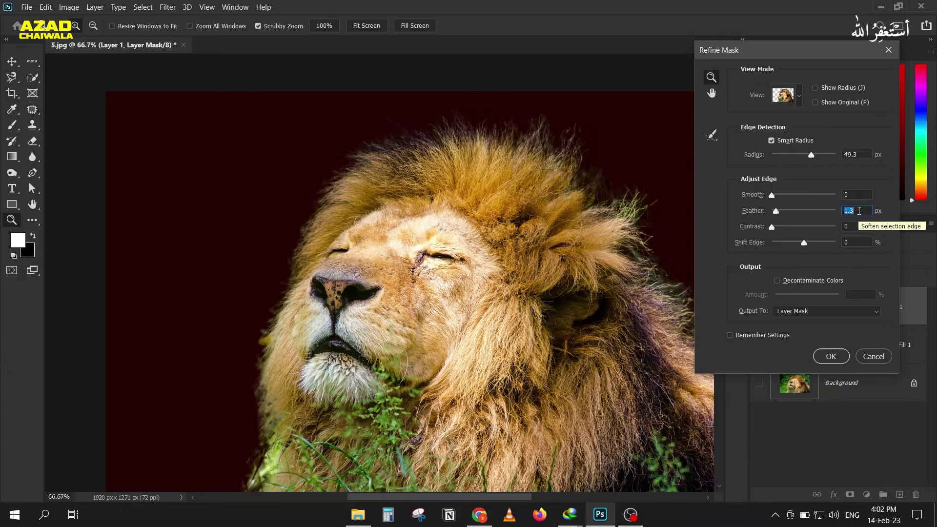
{"action": "key", "text": "Up"}
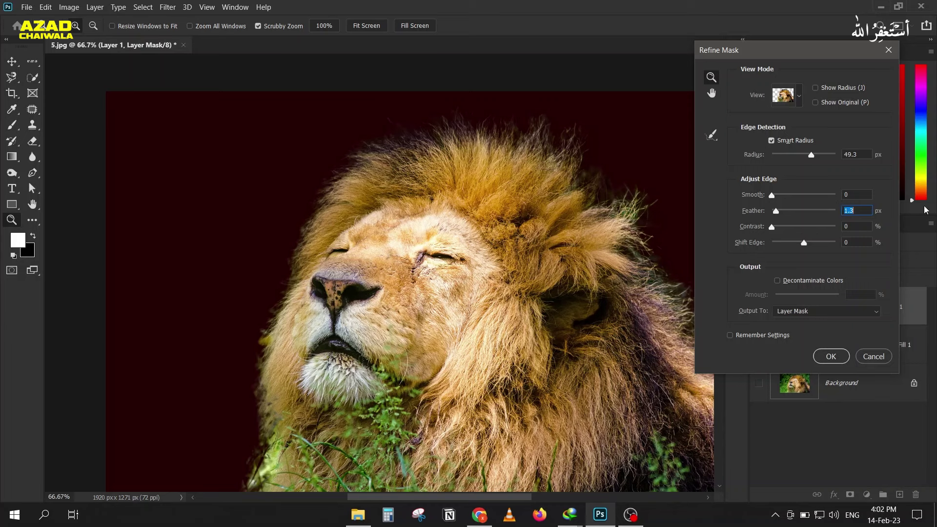
{"action": "left_click", "coordinate": [859, 211]}
{"action": "left_click_drag", "start_coordinate": [786, 211], "coordinate": [811, 211]}
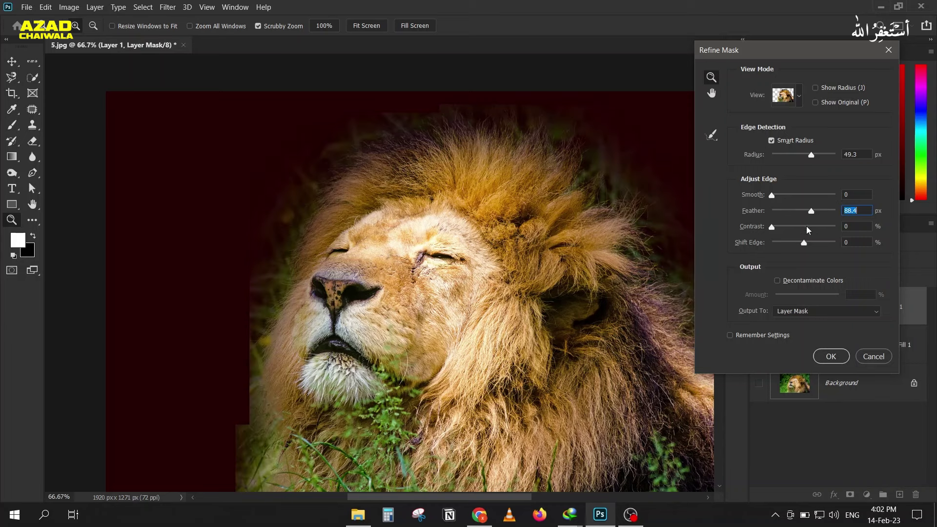
{"action": "left_click_drag", "start_coordinate": [796, 217], "coordinate": [757, 211]}
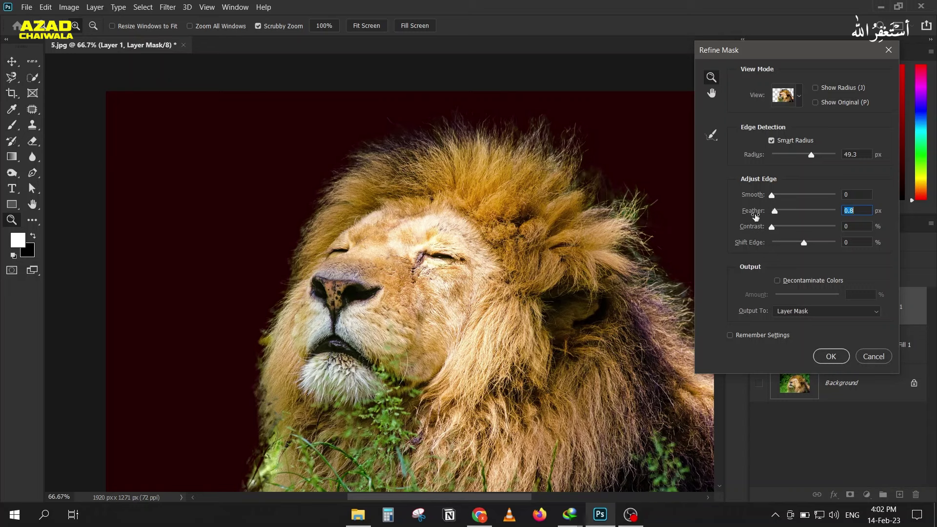
Set Contrast to 10%, leave Shift Edge at 0%, and enable Decontaminate Colors.
{"action": "left_click_drag", "start_coordinate": [773, 228], "coordinate": [779, 228]}
{"action": "key", "text": "Up"}
{"action": "left_click_drag", "start_coordinate": [804, 245], "coordinate": [810, 245]}
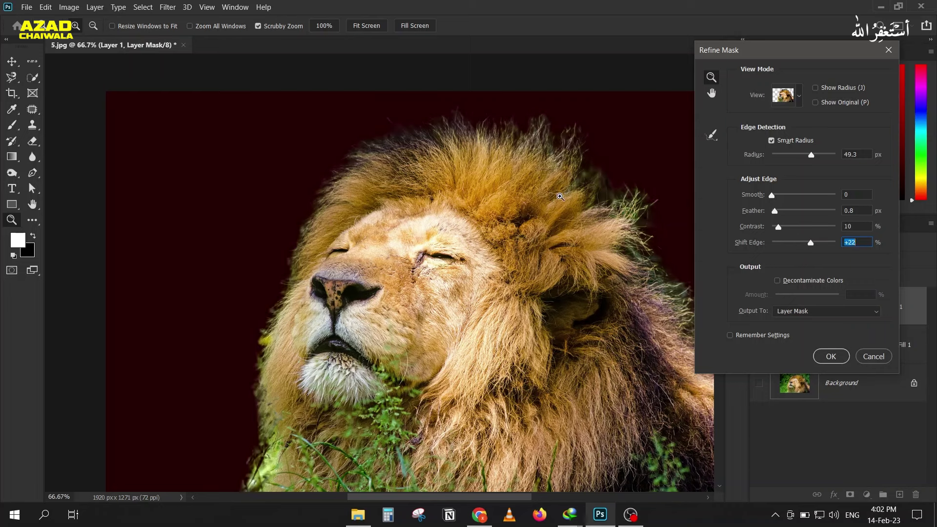
{"action": "left_click_drag", "start_coordinate": [810, 244], "coordinate": [797, 244]}
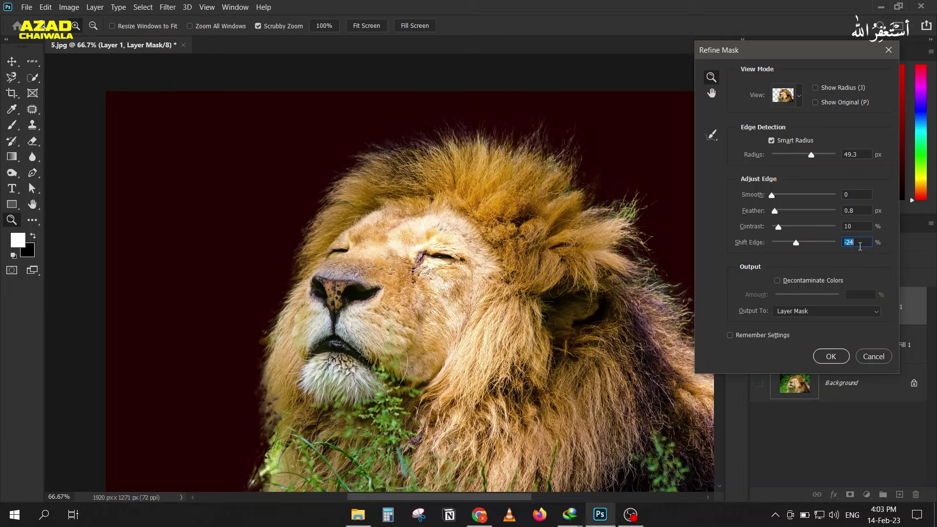
{"action": "scroll", "coordinate": [864, 244], "scroll_direction": "up", "scroll_amount": 20}
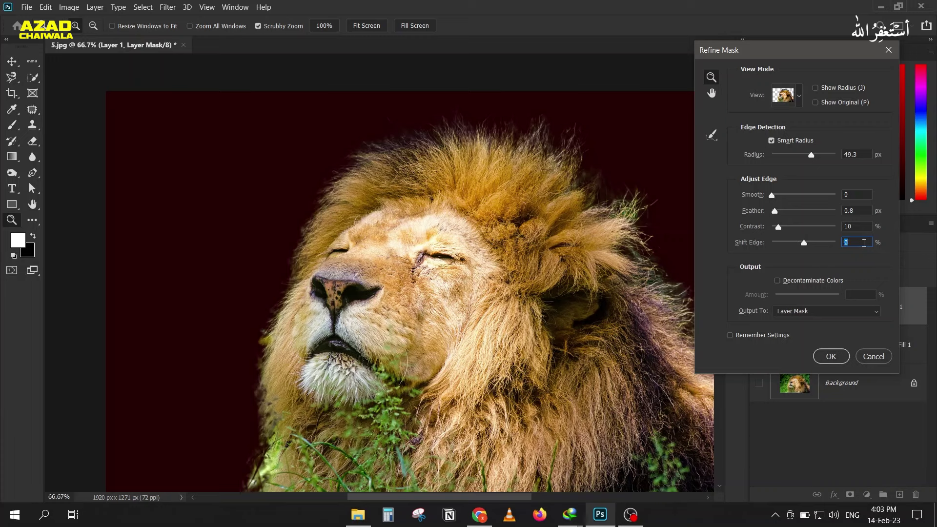
{"action": "left_click_drag", "start_coordinate": [721, 49], "coordinate": [750, 26]}
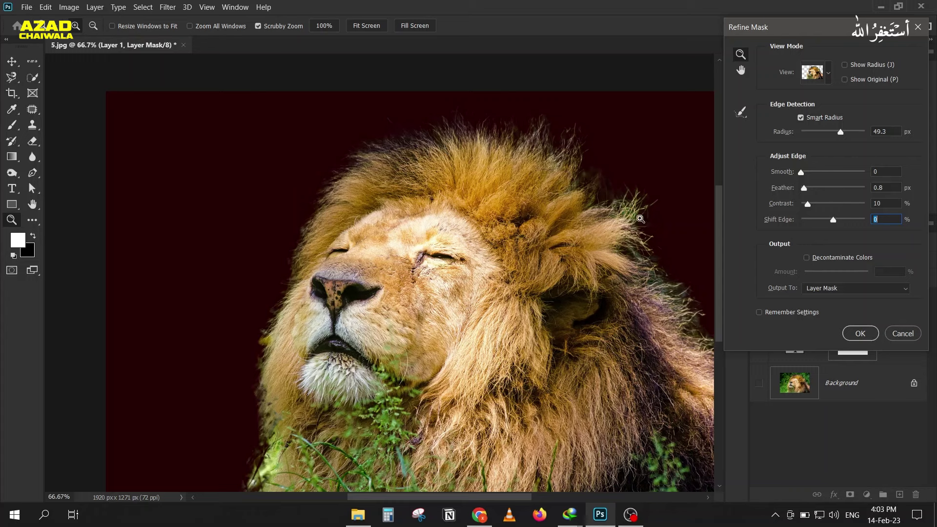
{"action": "left_click", "coordinate": [807, 258]}
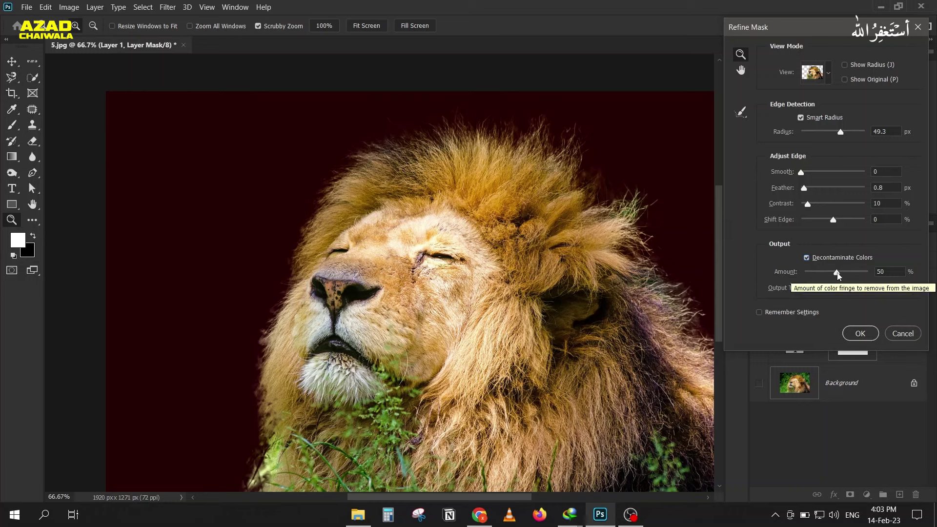
Adjust the decontamination amount, output to a new layer with layer mask, and apply.
{"action": "mouse_move", "coordinate": [838, 274]}
{"action": "left_mouse_down"}
{"action": "mouse_move", "coordinate": [870, 274]}
{"action": "mouse_move", "coordinate": [837, 275]}
{"action": "left_mouse_up"}
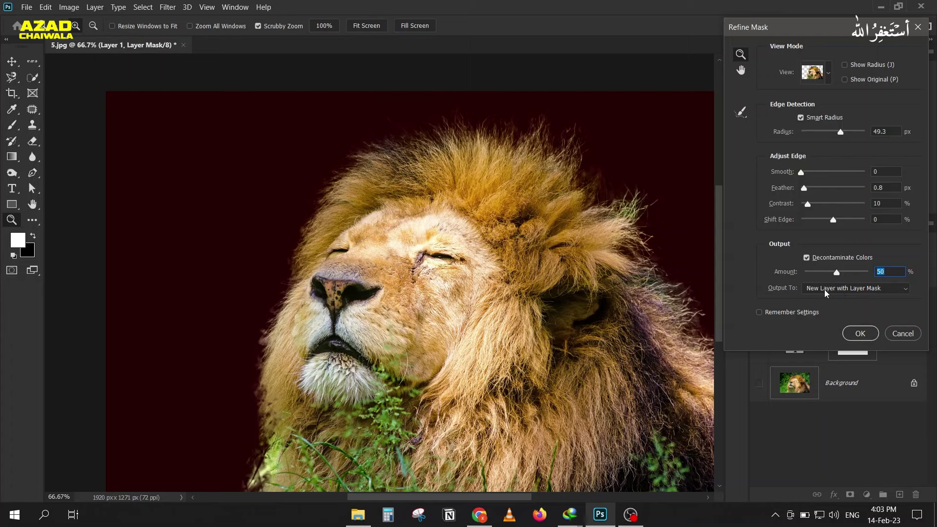
{"action": "left_click", "coordinate": [827, 290]}
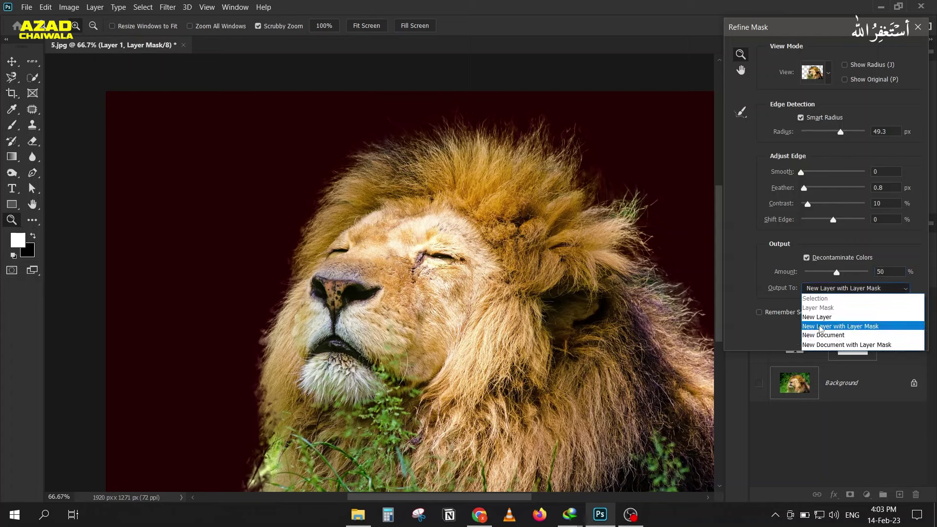
{"action": "left_click", "coordinate": [821, 326]}
{"action": "left_click", "coordinate": [860, 333]}
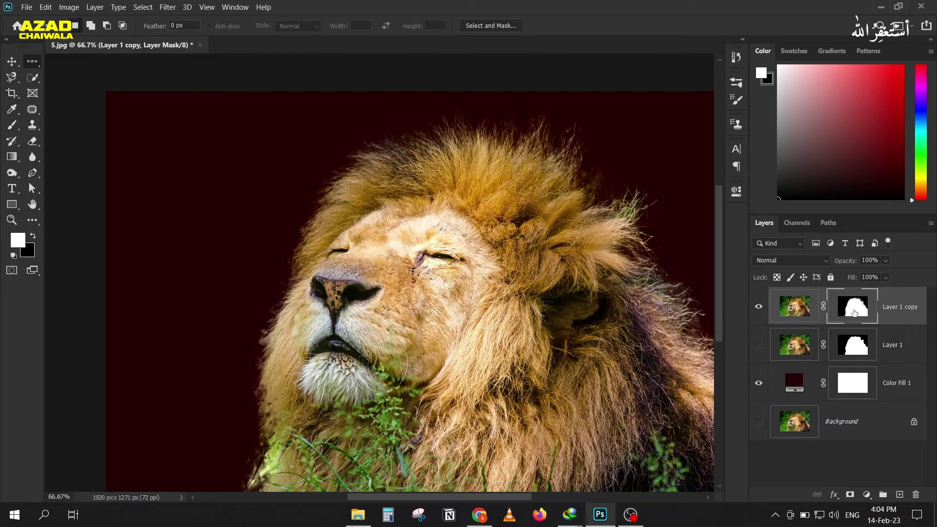
{"action": "left_click", "coordinate": [855, 313], "text": "alt"}
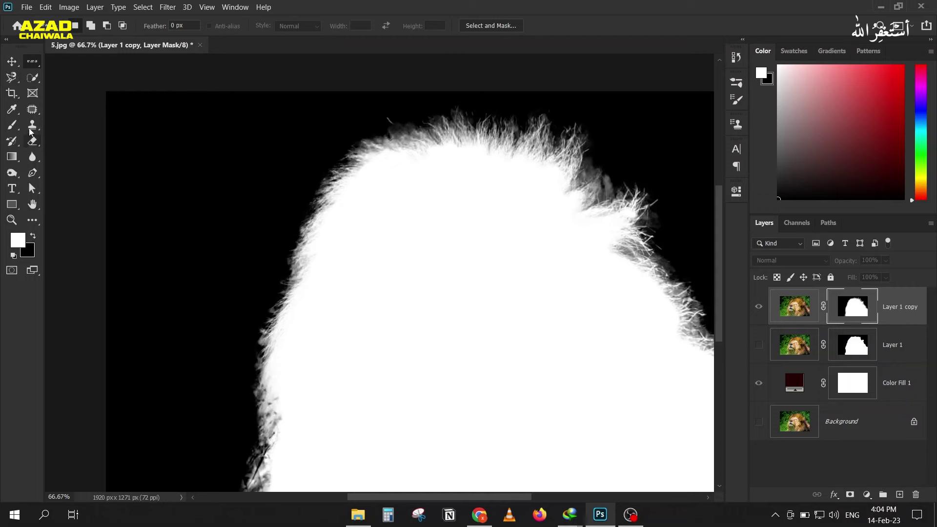
{"action": "left_click", "coordinate": [13, 126]}
{"action": "left_click", "coordinate": [33, 237]}
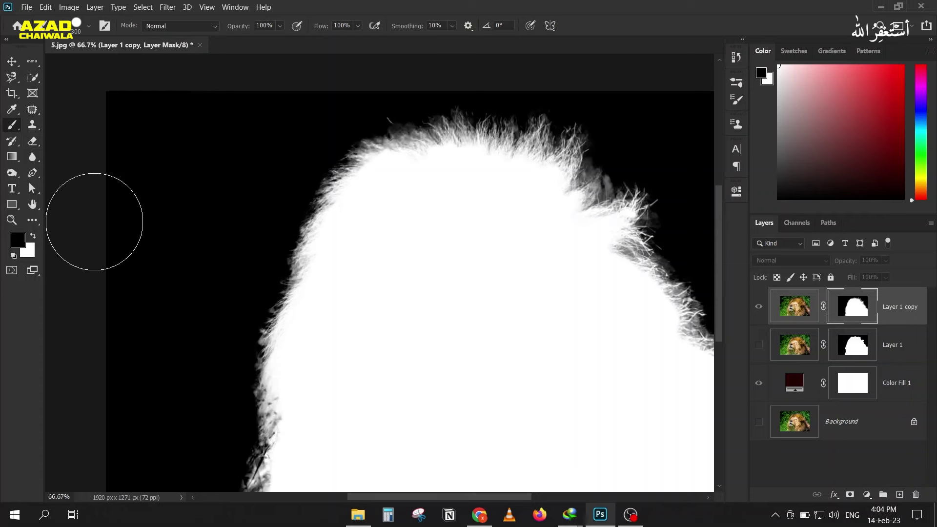
{"action": "key", "text": "["}
{"action": "key", "text": "["}
{"action": "key", "text": "["}
{"action": "key", "text": "["}
{"action": "left_click", "coordinate": [847, 307], "text": "alt"}
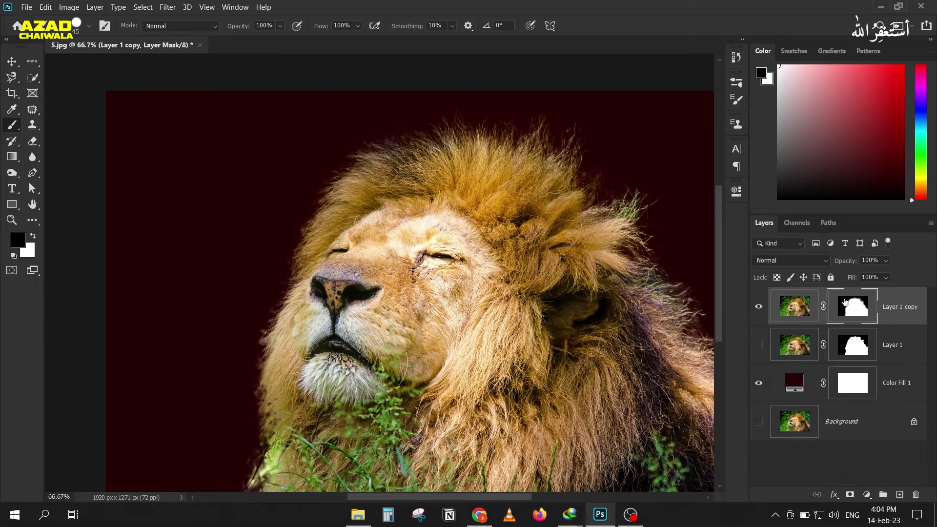
{"action": "scroll", "coordinate": [237, 256], "scroll_direction": "down", "scroll_amount": 2}
{"action": "left_click_drag", "start_coordinate": [230, 272], "coordinate": [227, 249]}
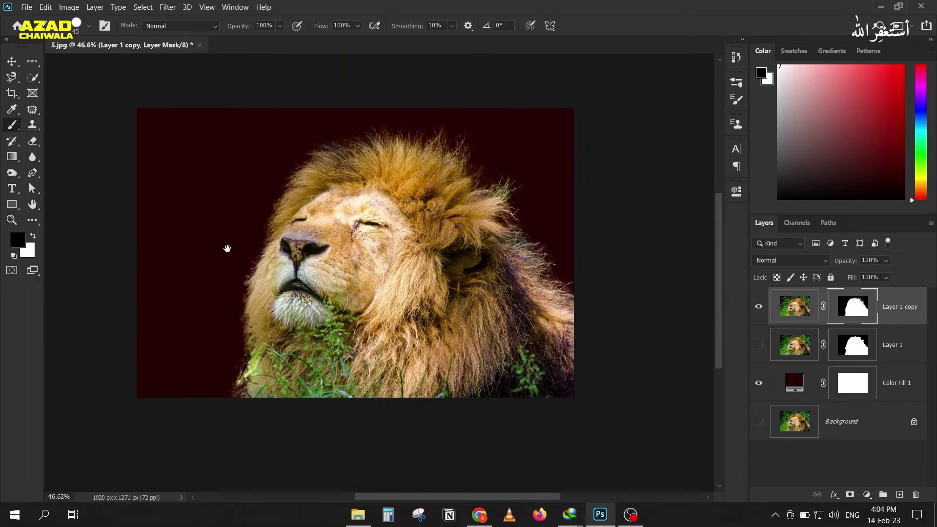
{"action": "scroll", "coordinate": [268, 257], "scroll_direction": "up", "scroll_amount": 2}
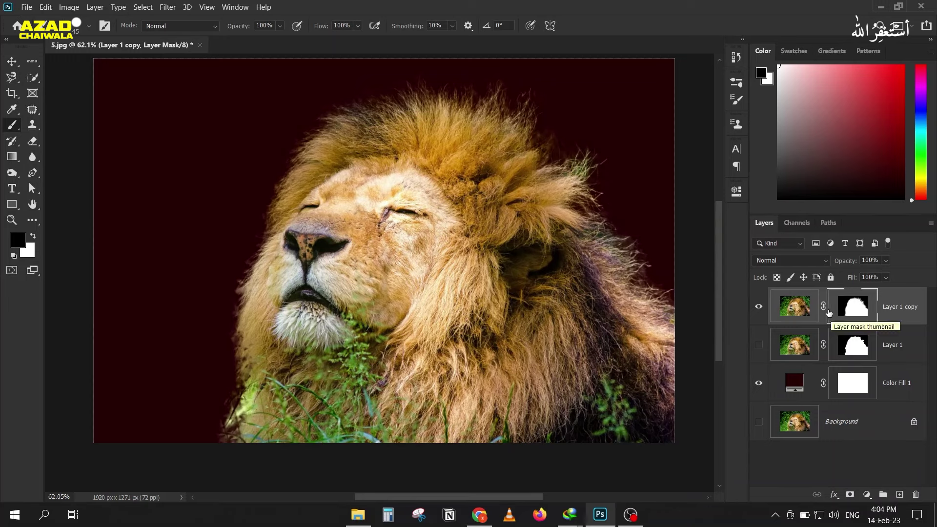
Delete Layer 1 copy, show Layer 1, target its mask, and reopen Select and Mask.
{"action": "key", "text": "Delete"}
{"action": "left_click", "coordinate": [759, 306]}
{"action": "left_click", "coordinate": [852, 307]}
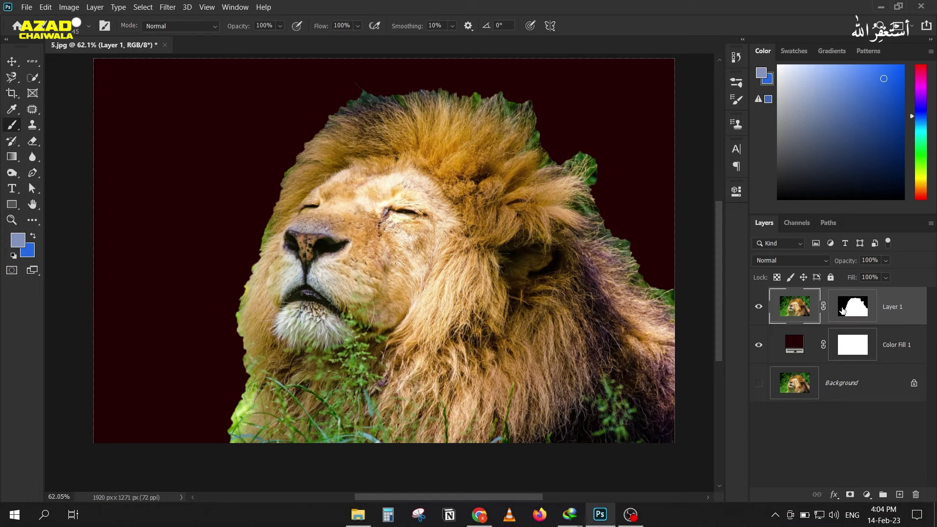
{"action": "key", "text": "d"}
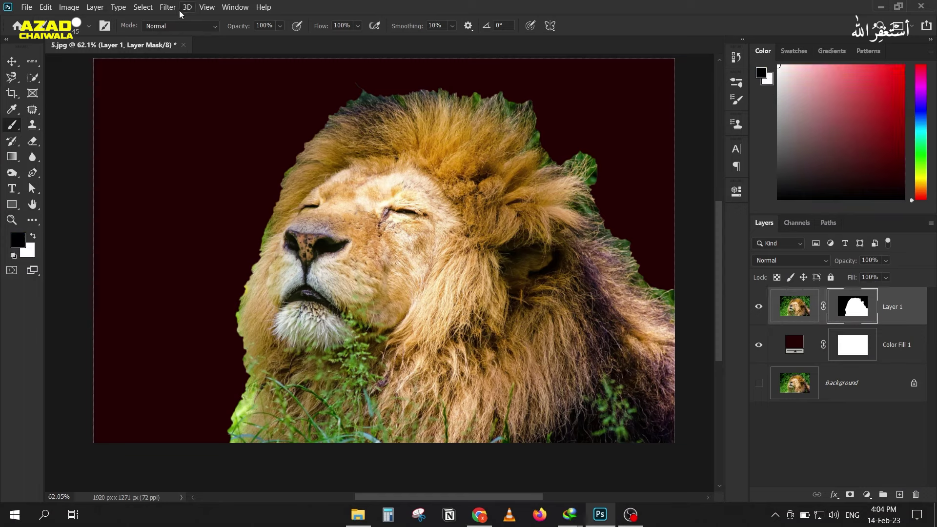
{"action": "left_click", "coordinate": [31, 78]}
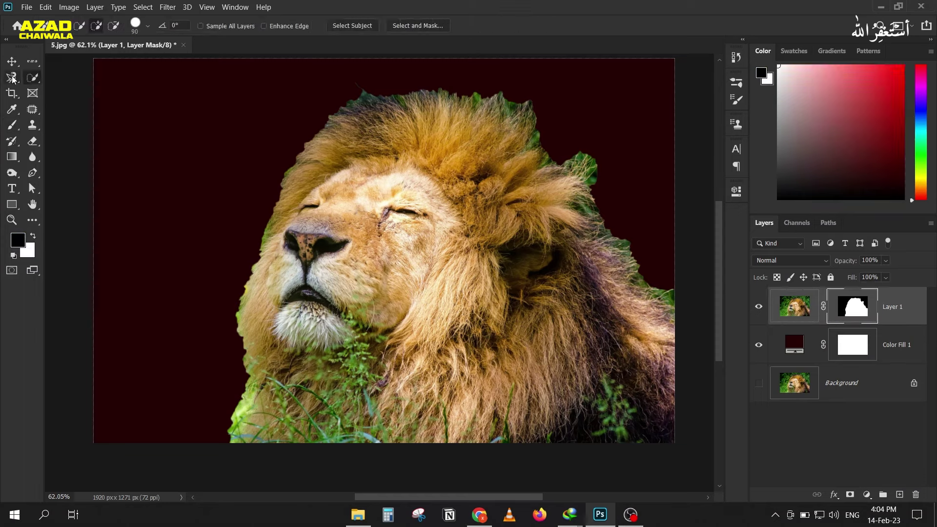
{"action": "left_click", "coordinate": [12, 78]}
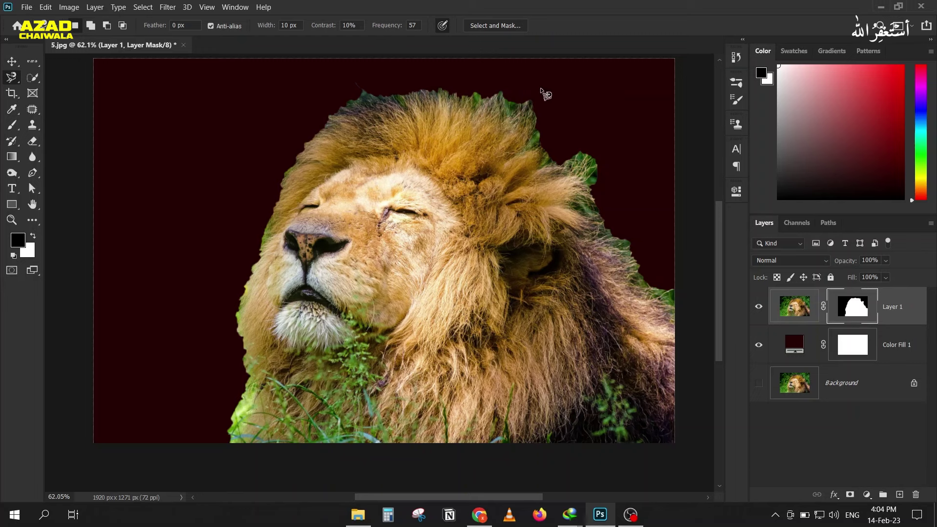
{"action": "left_click", "coordinate": [484, 25]}
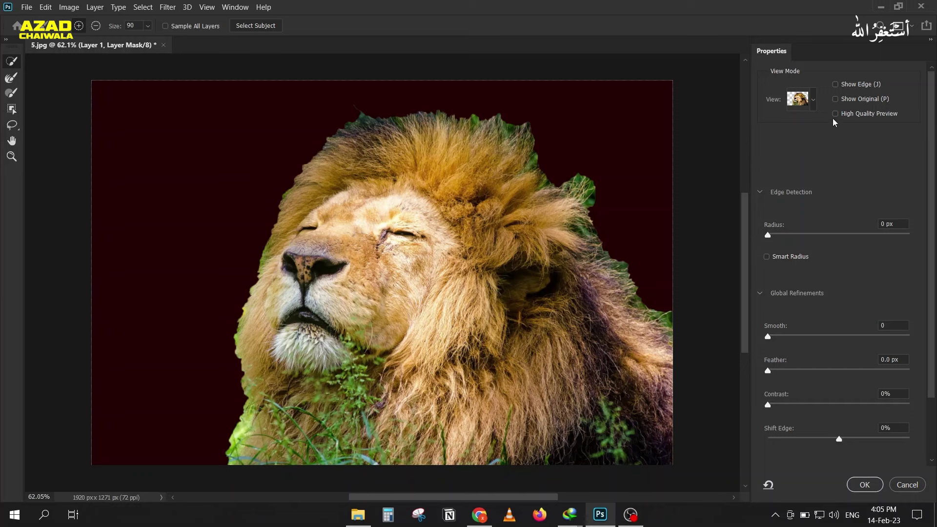
View the edge band, enable Smart Radius, and try a 19 px radius with high-quality preview.
{"action": "left_click", "coordinate": [835, 85]}
{"action": "left_click", "coordinate": [766, 257]}
{"action": "left_click", "coordinate": [811, 235]}
{"action": "left_click_drag", "start_coordinate": [812, 236], "coordinate": [833, 235]}
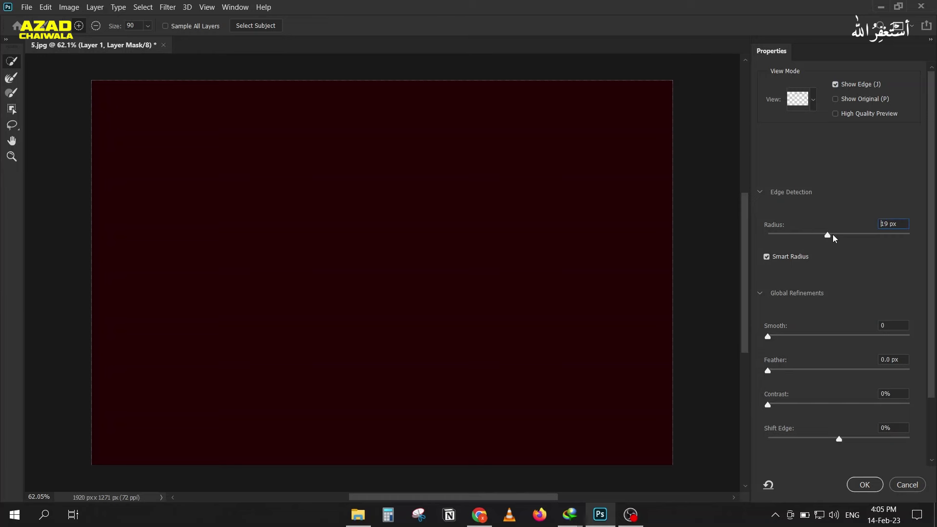
{"action": "left_click", "coordinate": [835, 115]}
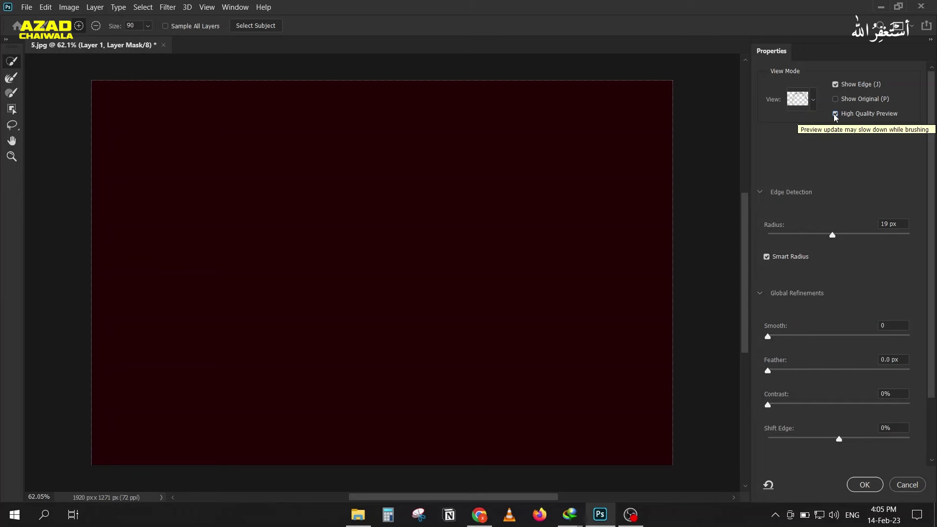
{"action": "left_click", "coordinate": [836, 114]}
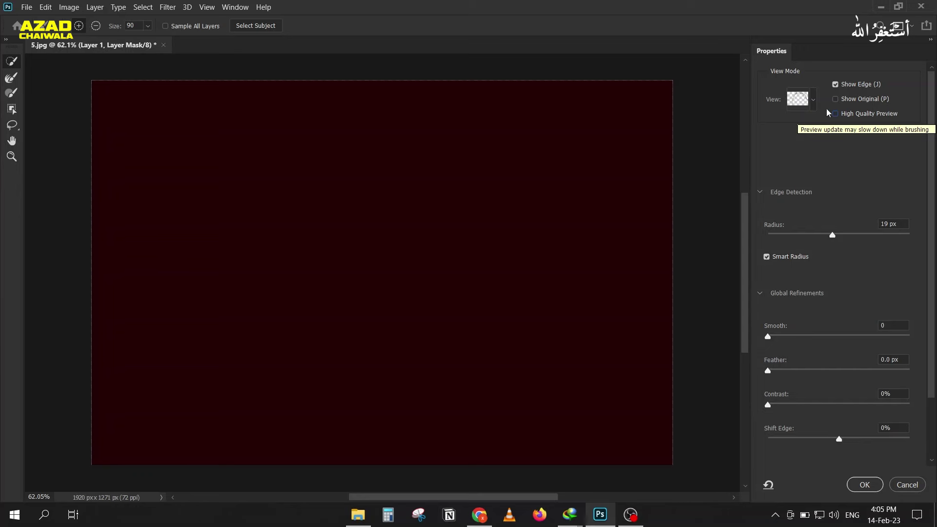
Switch view mode, reset Radius to 0 px, cancel, then reopen Select and Mask.
{"action": "left_click", "coordinate": [802, 100]}
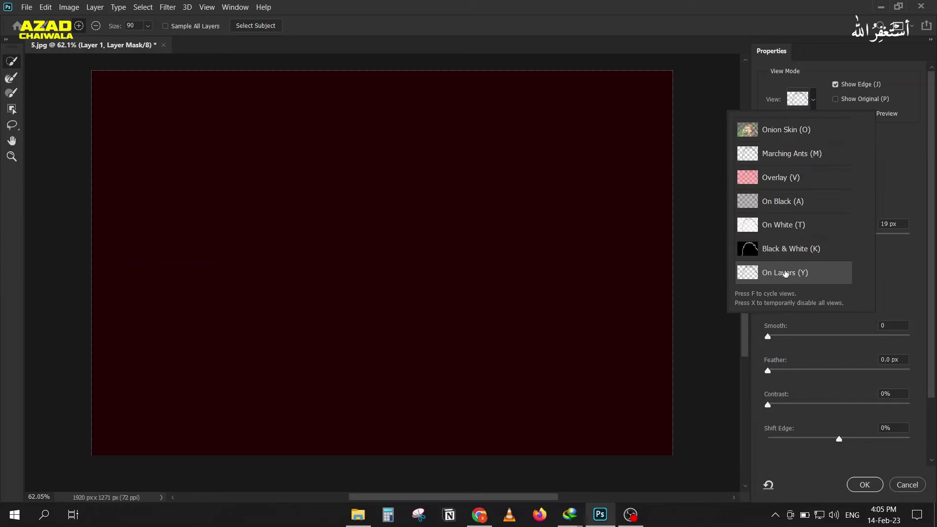
{"action": "left_click", "coordinate": [862, 153]}
{"action": "left_click", "coordinate": [845, 88]}
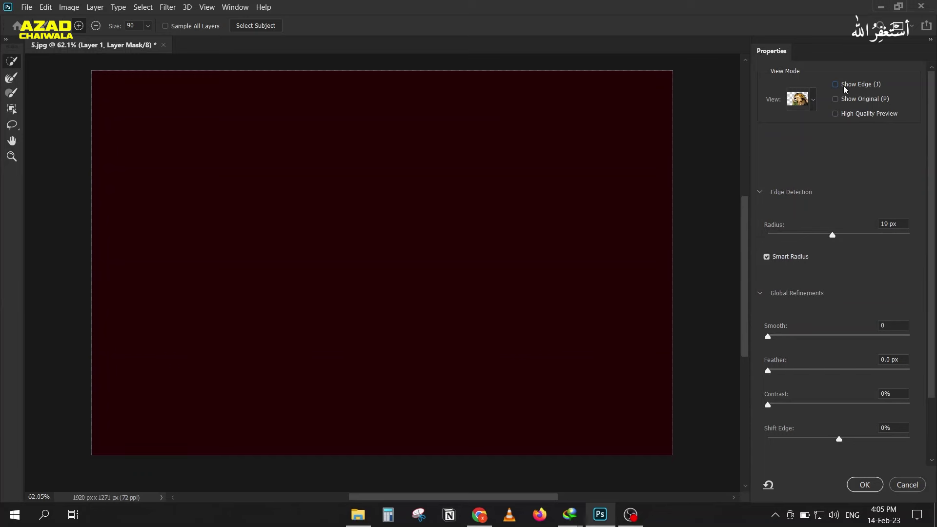
{"action": "left_click", "coordinate": [824, 235]}
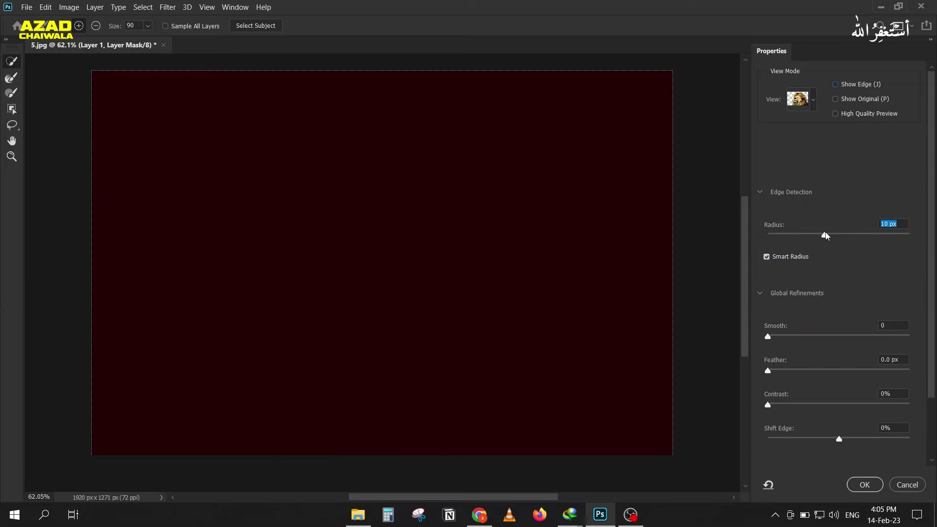
{"action": "left_click", "coordinate": [785, 236]}
{"action": "left_click", "coordinate": [754, 234]}
{"action": "left_click", "coordinate": [907, 486]}
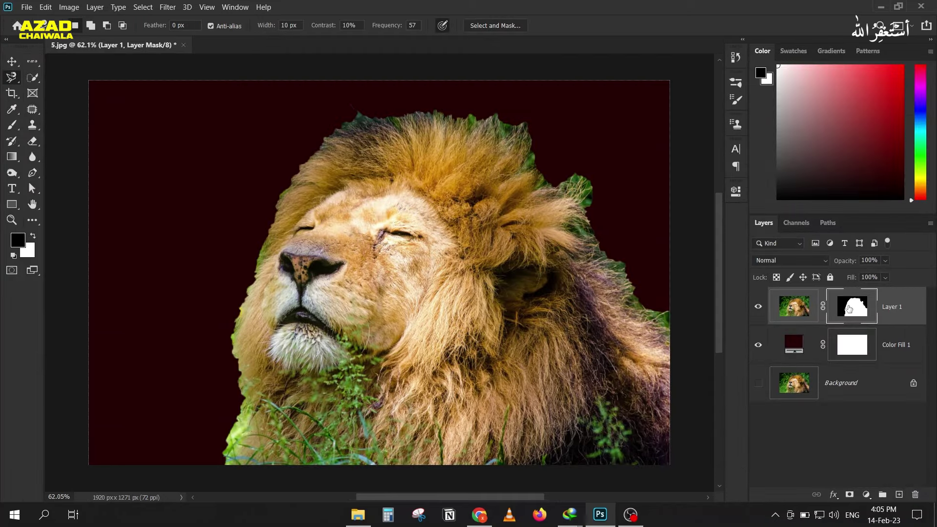
{"action": "left_click", "coordinate": [472, 27]}
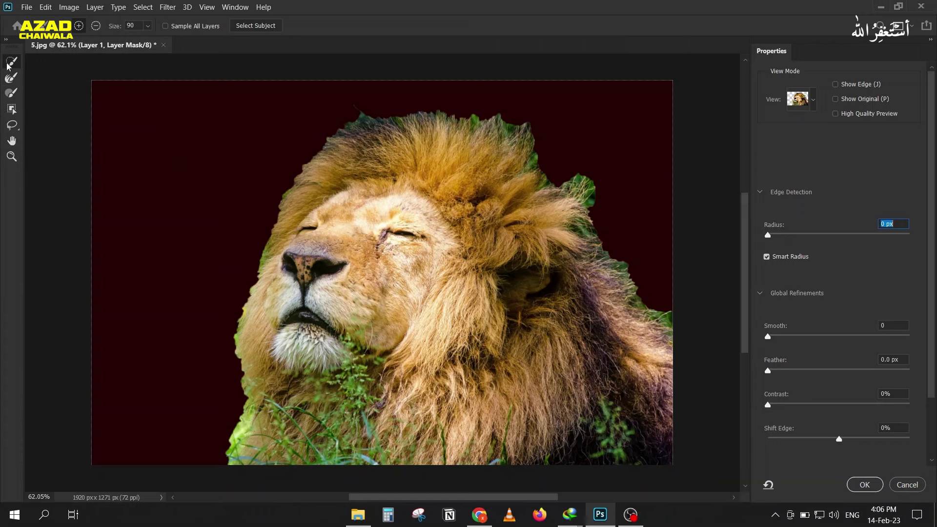
Brush the grass above the mane into the mask at size 80, then undo it.
{"action": "left_click_drag", "start_coordinate": [355, 122], "coordinate": [475, 113]}
{"action": "left_click", "coordinate": [12, 98]}
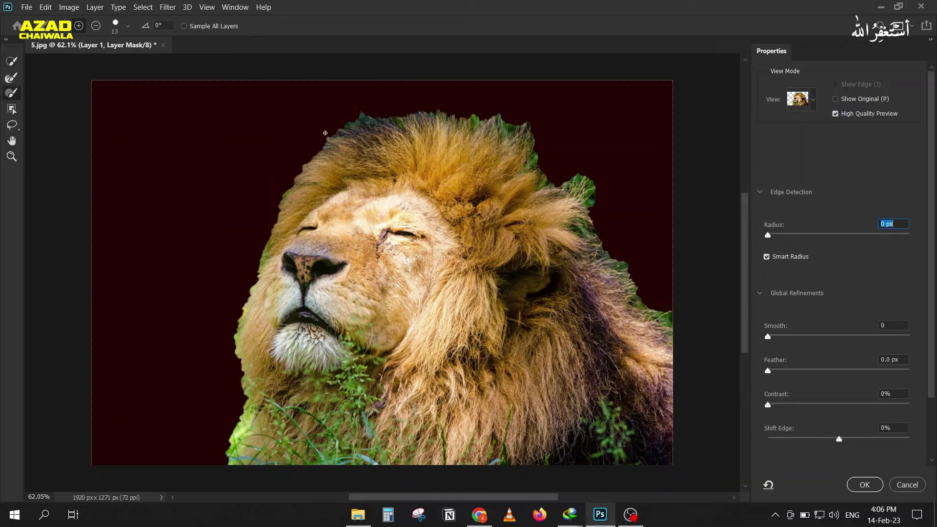
{"action": "key", "text": "bracketright"}
{"action": "key", "text": "bracketright"}
{"action": "key", "text": "bracketright"}
{"action": "left_click_drag", "start_coordinate": [337, 129], "coordinate": [449, 118]}
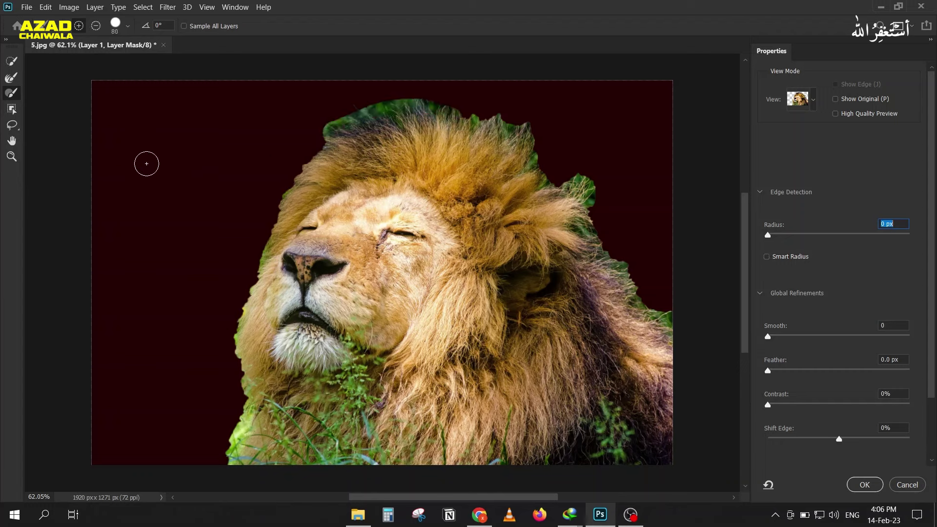
{"action": "key", "text": "ctrl+z"}
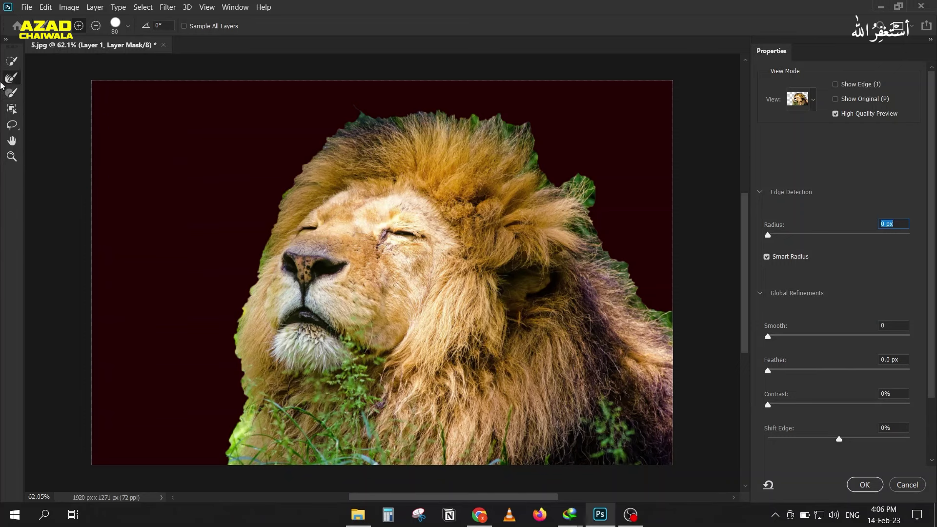
Refine the mane's top, left, lower-left and right edges into hair, clearing the green fringe.
{"action": "mouse_move", "coordinate": [321, 152]}
{"action": "left_mouse_down"}
{"action": "mouse_move", "coordinate": [345, 110]}
{"action": "mouse_move", "coordinate": [512, 130]}
{"action": "mouse_move", "coordinate": [518, 171]}
{"action": "mouse_move", "coordinate": [599, 171]}
{"action": "mouse_move", "coordinate": [652, 228]}
{"action": "left_mouse_up"}
{"action": "left_click", "coordinate": [835, 113]}
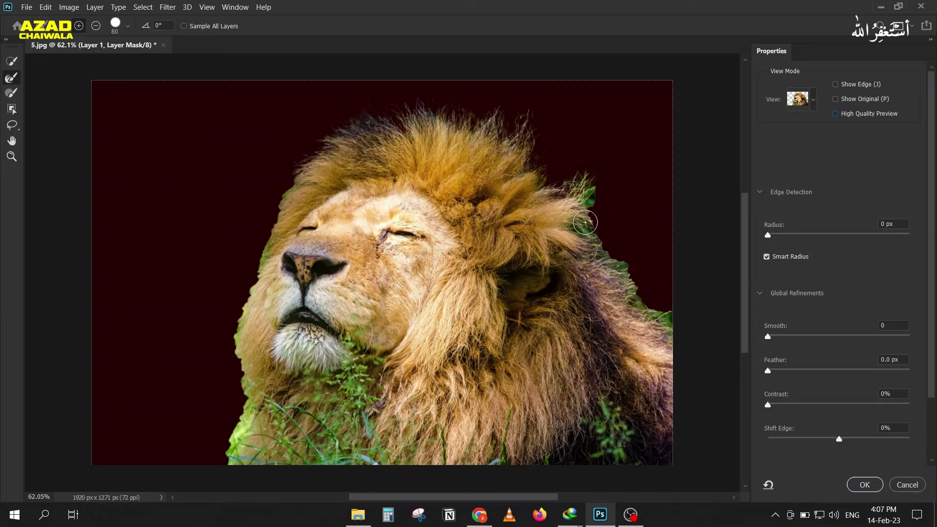
{"action": "mouse_move", "coordinate": [586, 222]}
{"action": "left_mouse_down"}
{"action": "mouse_move", "coordinate": [676, 332]}
{"action": "mouse_move", "coordinate": [659, 317]}
{"action": "left_mouse_up"}
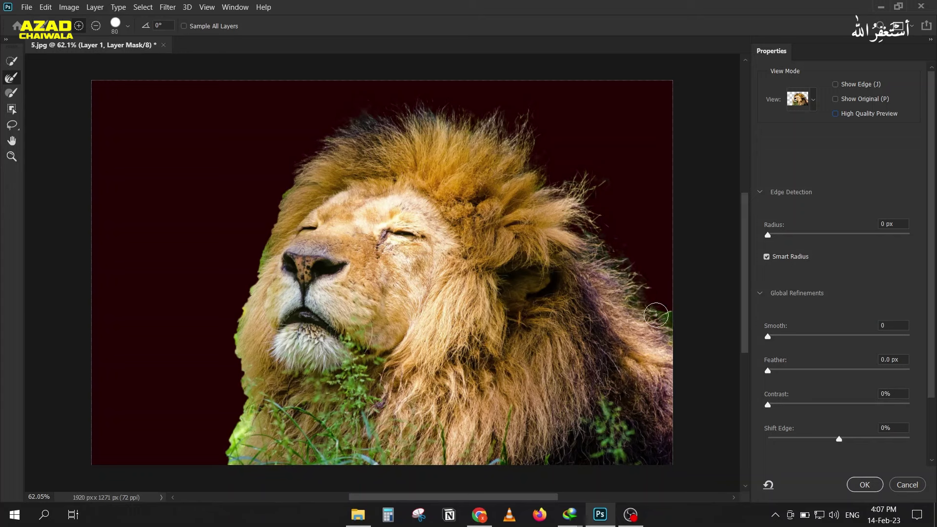
{"action": "mouse_move", "coordinate": [291, 264]}
{"action": "left_mouse_down"}
{"action": "mouse_move", "coordinate": [261, 257]}
{"action": "mouse_move", "coordinate": [237, 343]}
{"action": "mouse_move", "coordinate": [243, 384]}
{"action": "mouse_move", "coordinate": [227, 459]}
{"action": "left_mouse_up"}
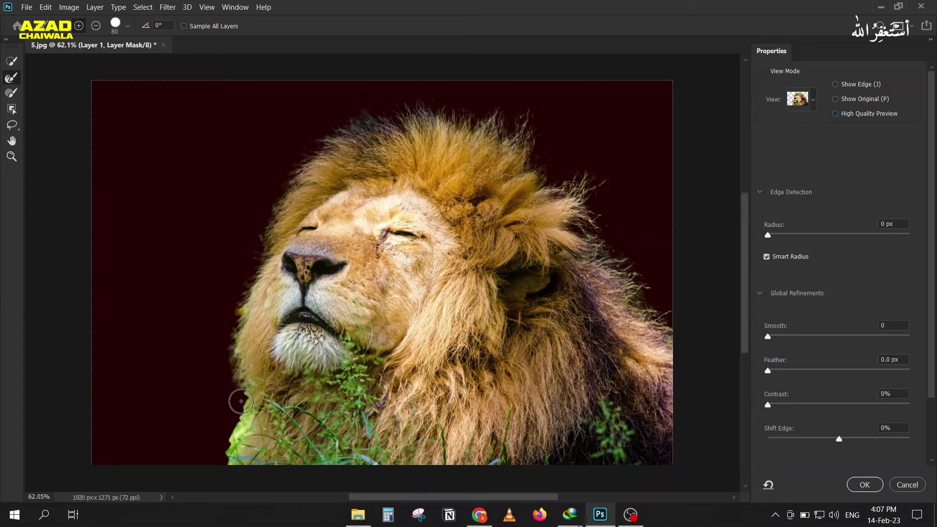
{"action": "left_click_drag", "start_coordinate": [227, 459], "coordinate": [212, 436]}
{"action": "left_click_drag", "start_coordinate": [391, 126], "coordinate": [458, 121]}
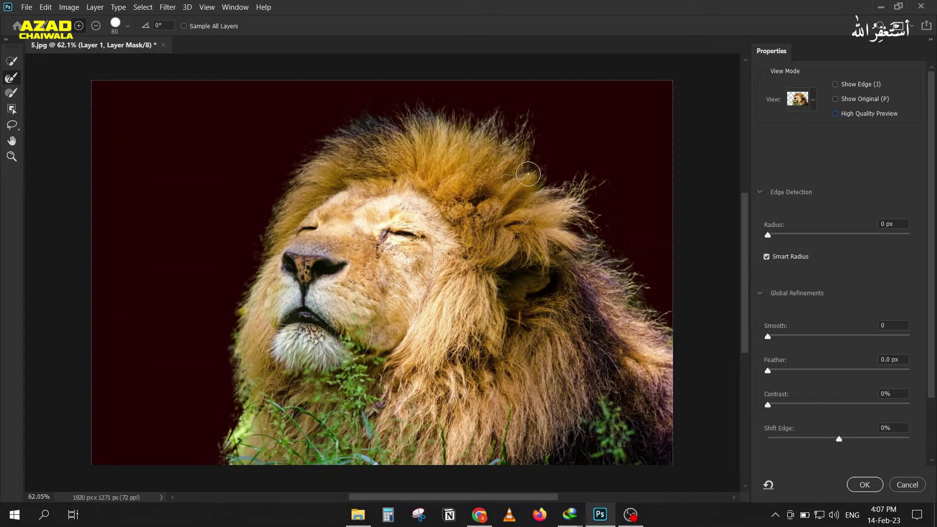
{"action": "mouse_move", "coordinate": [621, 290]}
{"action": "left_mouse_down"}
{"action": "mouse_move", "coordinate": [641, 287]}
{"action": "mouse_move", "coordinate": [632, 294]}
{"action": "left_mouse_up"}
{"action": "left_click_drag", "start_coordinate": [631, 295], "coordinate": [637, 263]}
Feather the mask edge by 0.7 px and raise edge contrast to 7%.
{"action": "scroll", "coordinate": [766, 266], "scroll_direction": "down", "scroll_amount": 1}
{"action": "scroll", "coordinate": [772, 268], "scroll_direction": "down", "scroll_amount": 1}
{"action": "scroll", "coordinate": [776, 293], "scroll_direction": "down", "scroll_amount": 2}
{"action": "left_click_drag", "start_coordinate": [768, 298], "coordinate": [774, 302]}
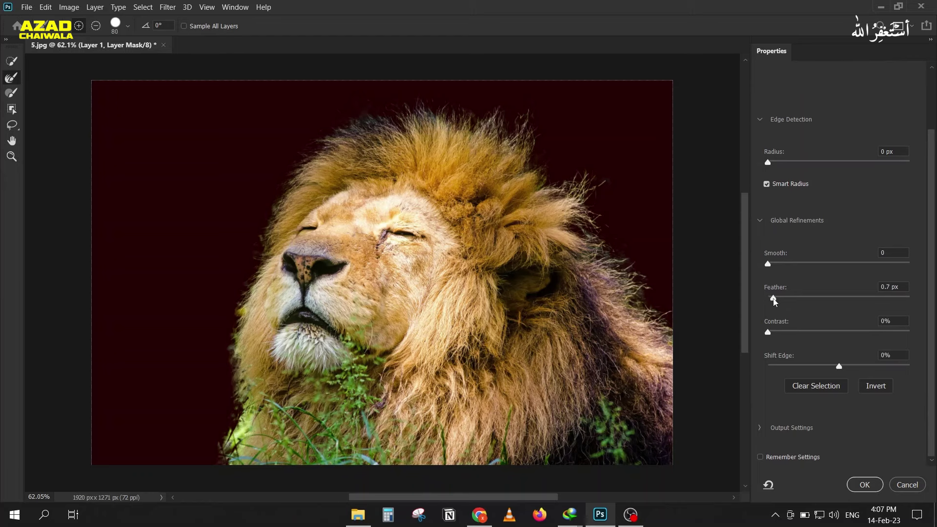
{"action": "left_click_drag", "start_coordinate": [769, 333], "coordinate": [778, 333]}
Turn on high quality preview and toggle the edge-only view to inspect the refinement.
{"action": "scroll", "coordinate": [838, 240], "scroll_direction": "up", "scroll_amount": 2}
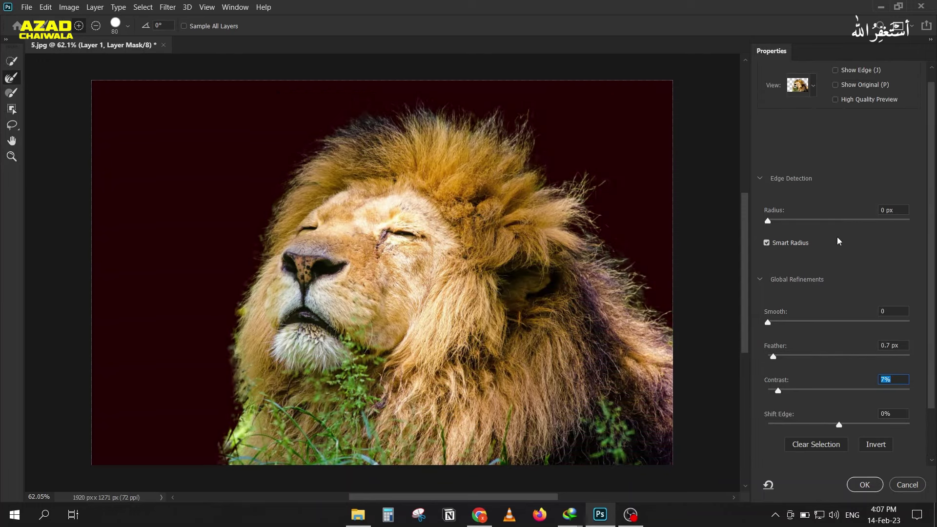
{"action": "scroll", "coordinate": [838, 241], "scroll_direction": "up", "scroll_amount": 1}
{"action": "left_click", "coordinate": [838, 114]}
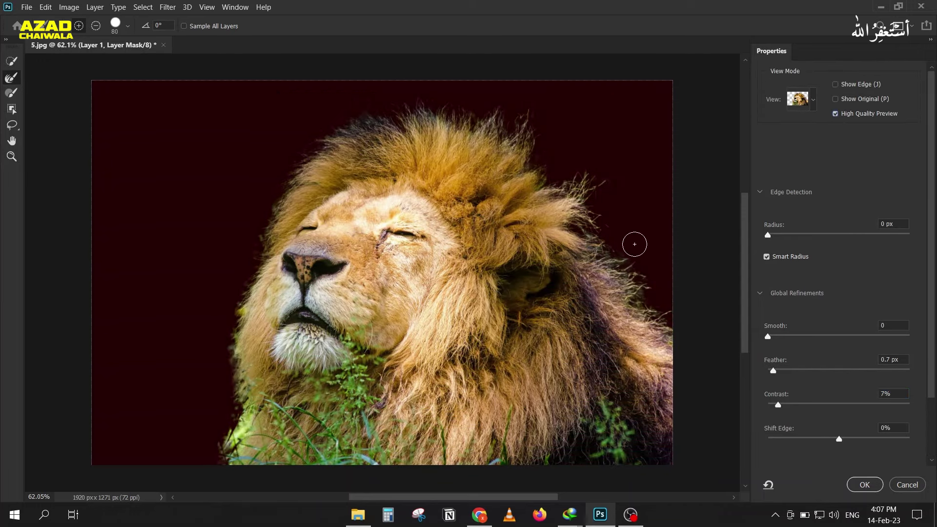
{"action": "left_click", "coordinate": [842, 86]}
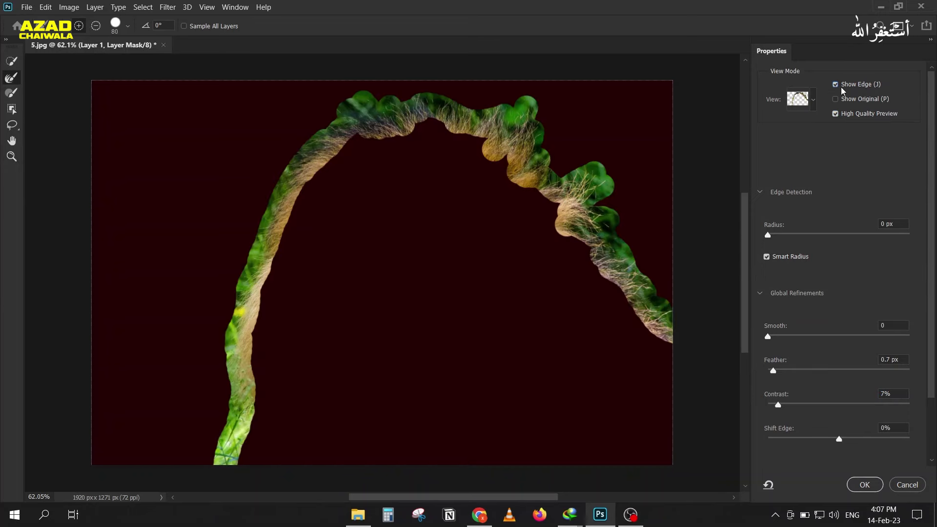
{"action": "left_click", "coordinate": [842, 86]}
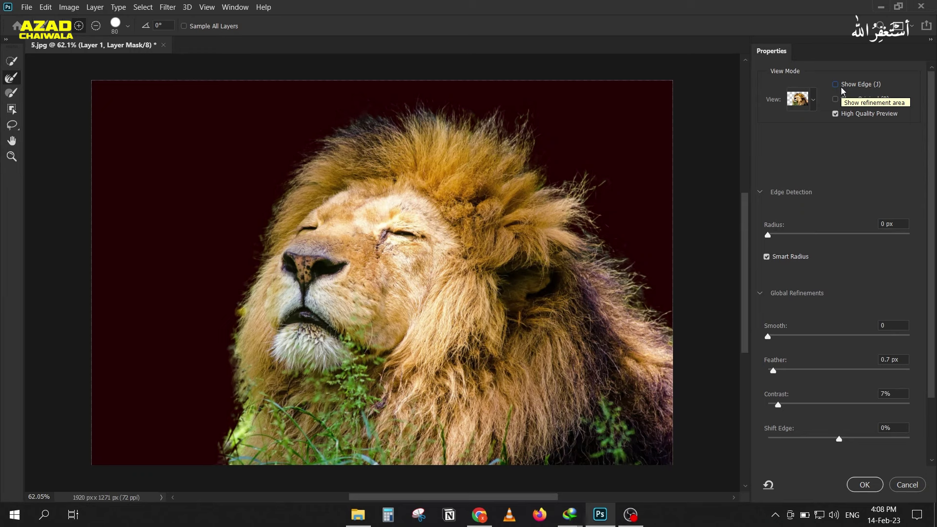
Decontaminate colours at 50% and output the result as a new layer with layer mask.
{"action": "scroll", "coordinate": [805, 337], "scroll_direction": "down", "scroll_amount": 2}
{"action": "scroll", "coordinate": [809, 337], "scroll_direction": "down", "scroll_amount": 1}
{"action": "scroll", "coordinate": [810, 335], "scroll_direction": "down", "scroll_amount": 1}
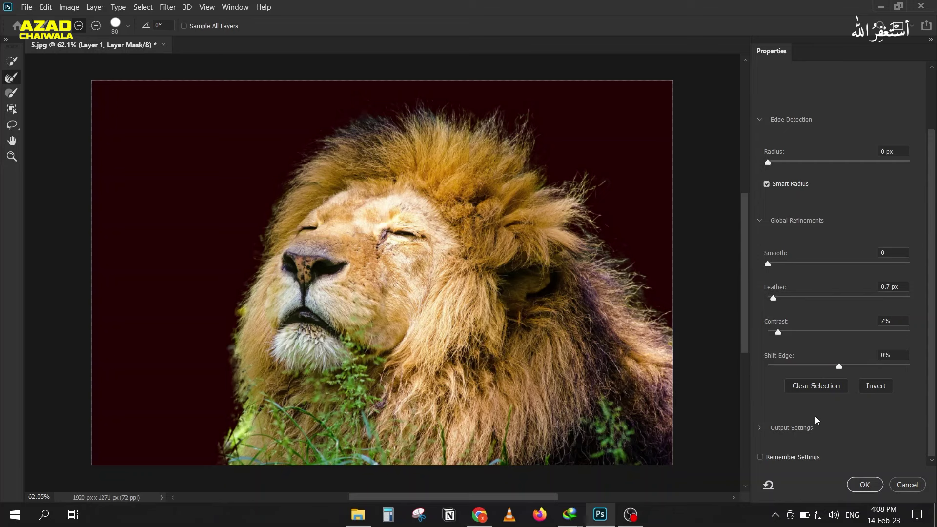
{"action": "left_click", "coordinate": [760, 428]}
{"action": "scroll", "coordinate": [769, 420], "scroll_direction": "down", "scroll_amount": 2}
{"action": "scroll", "coordinate": [776, 400], "scroll_direction": "down", "scroll_amount": 2}
{"action": "left_click", "coordinate": [776, 383]}
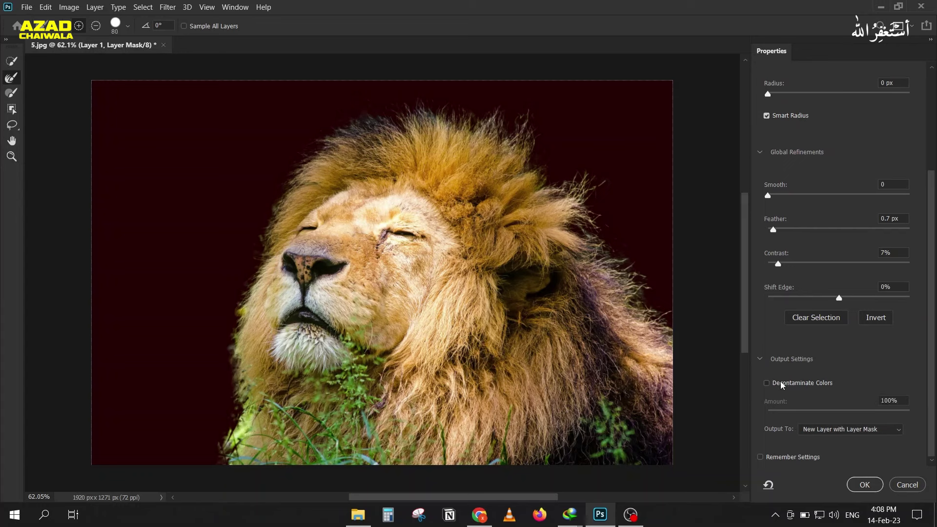
{"action": "left_click_drag", "start_coordinate": [907, 412], "coordinate": [839, 414]}
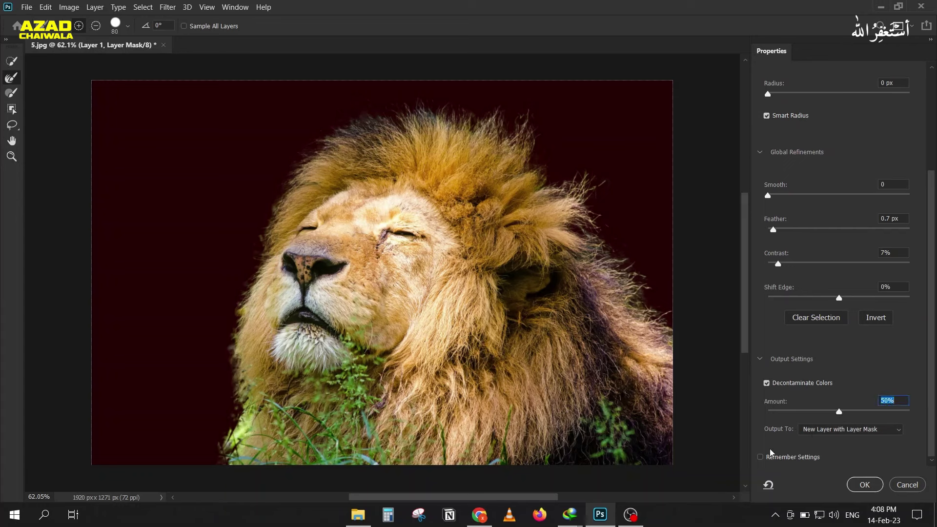
{"action": "left_click", "coordinate": [865, 485]}
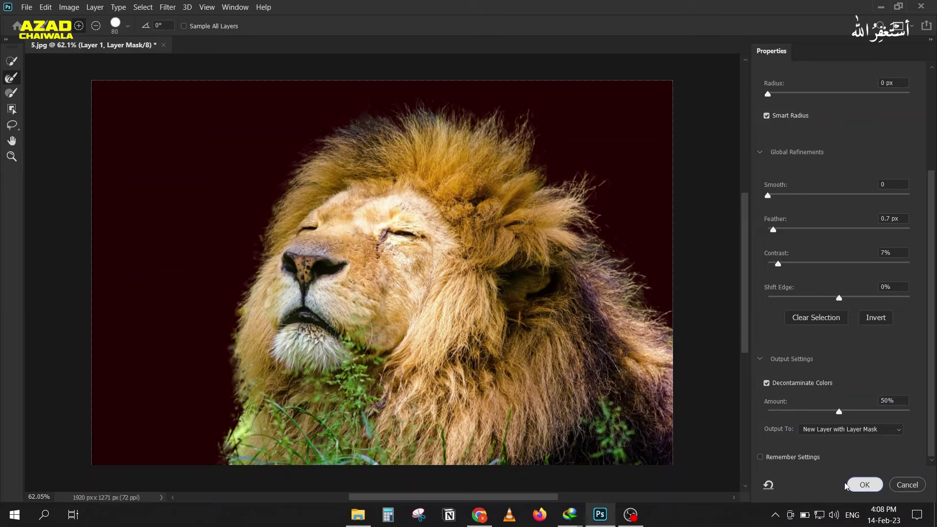
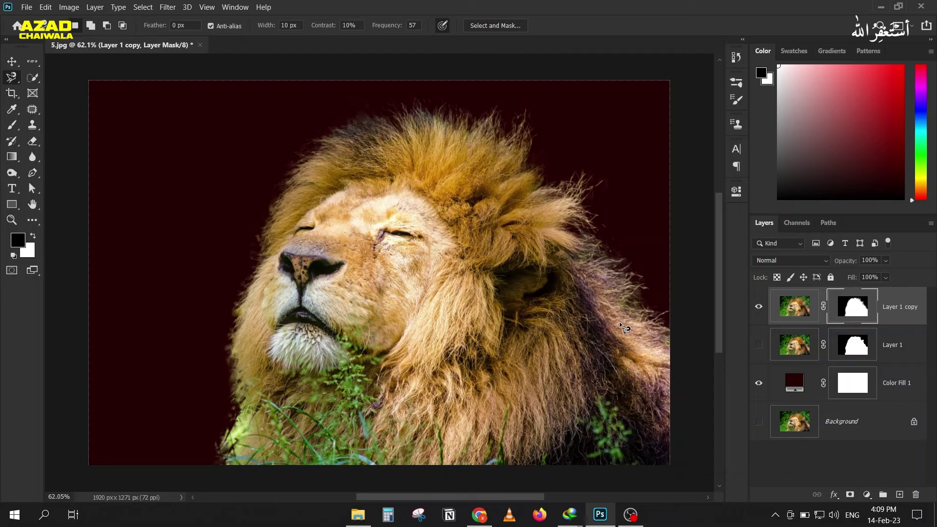
Close the lion document without saving and show the 01-Selection & Masking folder.
{"action": "left_click", "coordinate": [199, 46]}
{"action": "left_click", "coordinate": [487, 202]}
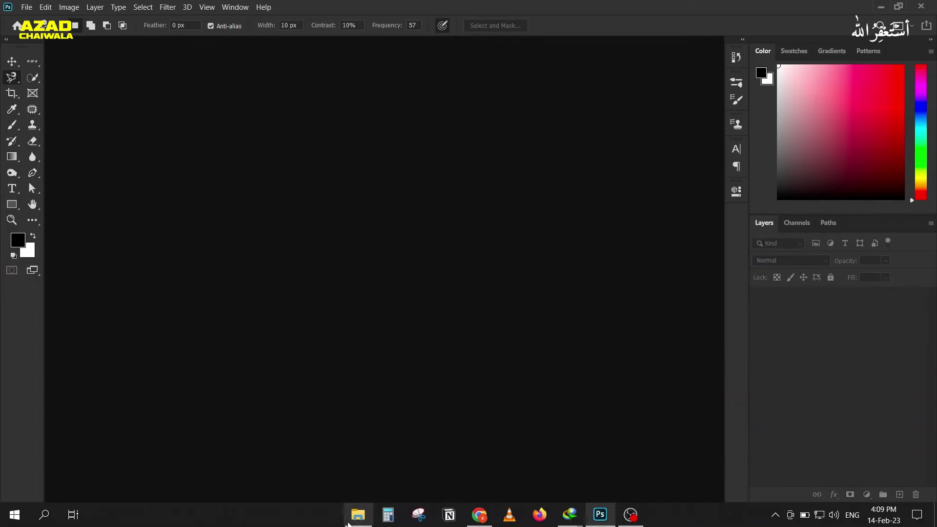
{"action": "left_click", "coordinate": [348, 524]}
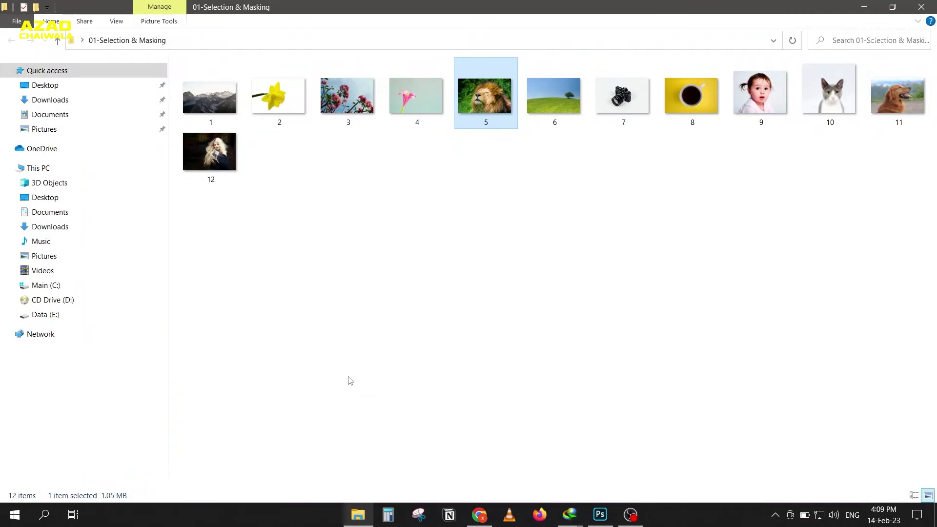
Select photos 6 and 7 and open 7.jpg in Windows Photos.
{"action": "mouse_move", "coordinate": [565, 127]}
{"action": "left_mouse_down"}
{"action": "mouse_move", "coordinate": [505, 262]}
{"action": "mouse_move", "coordinate": [548, 115]}
{"action": "left_mouse_up"}
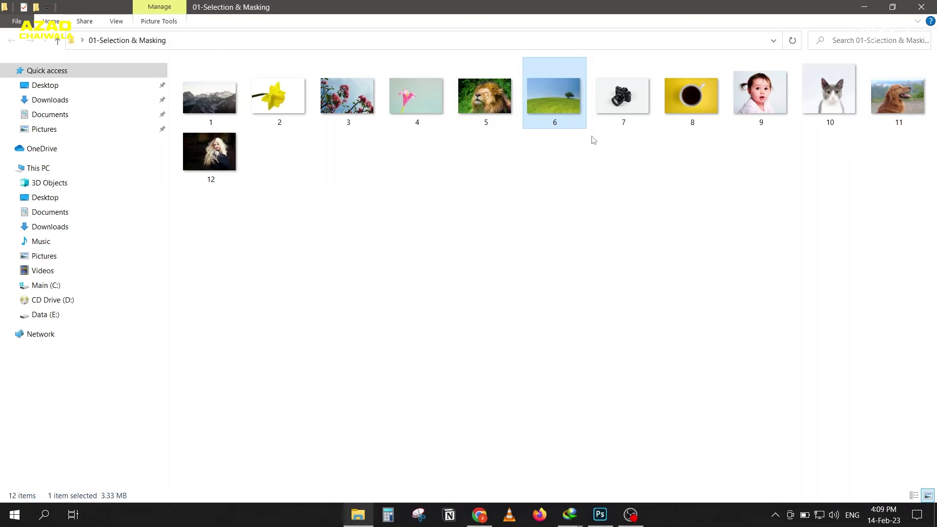
{"action": "left_click_drag", "start_coordinate": [621, 144], "coordinate": [701, 87]}
{"action": "double_click", "coordinate": [622, 95]}
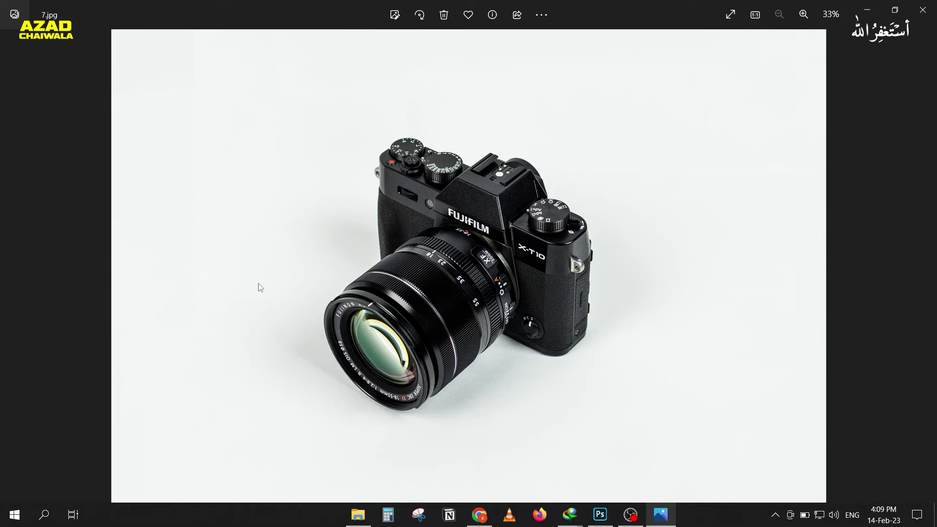
{"action": "key", "text": "Right"}
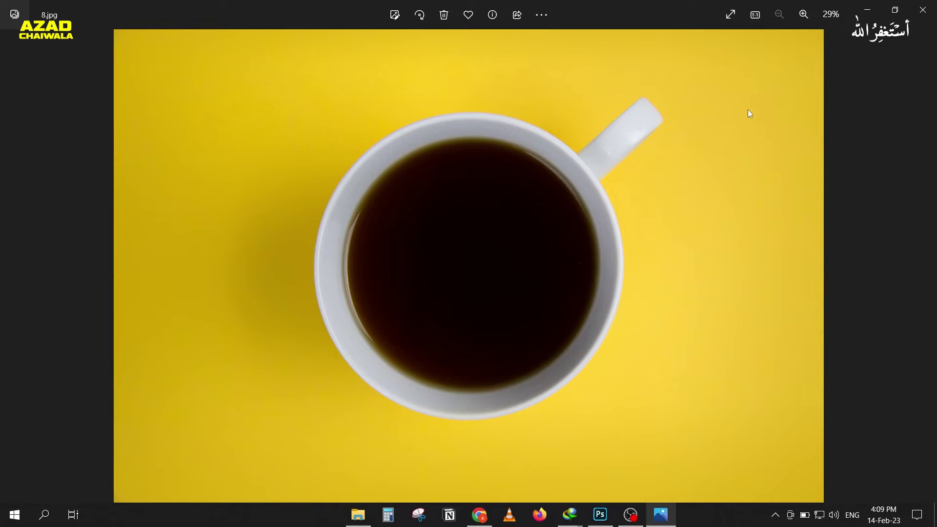
{"action": "left_click", "coordinate": [920, 11]}
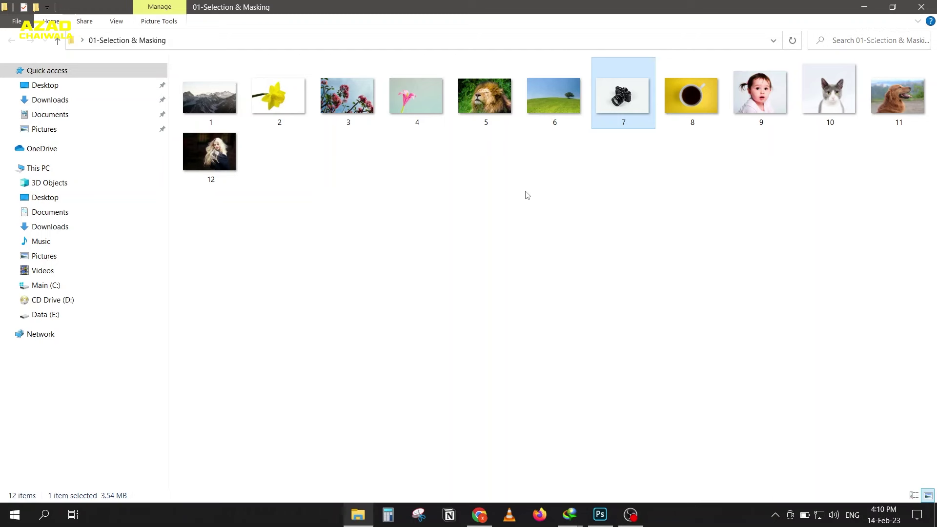
{"action": "mouse_move", "coordinate": [555, 94]}
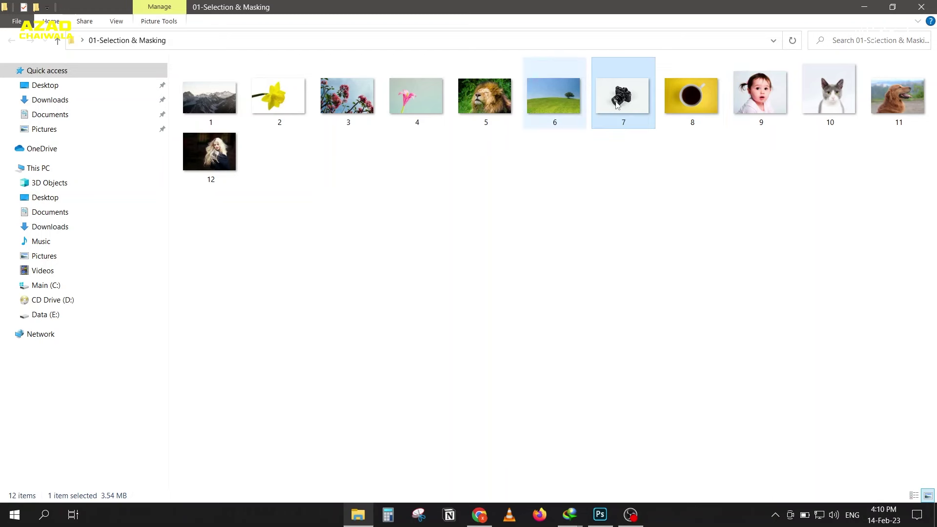
Open 6.jpg in Photoshop, converting its colours to the working space.
{"action": "left_click_drag", "start_coordinate": [553, 96], "coordinate": [610, 487]}
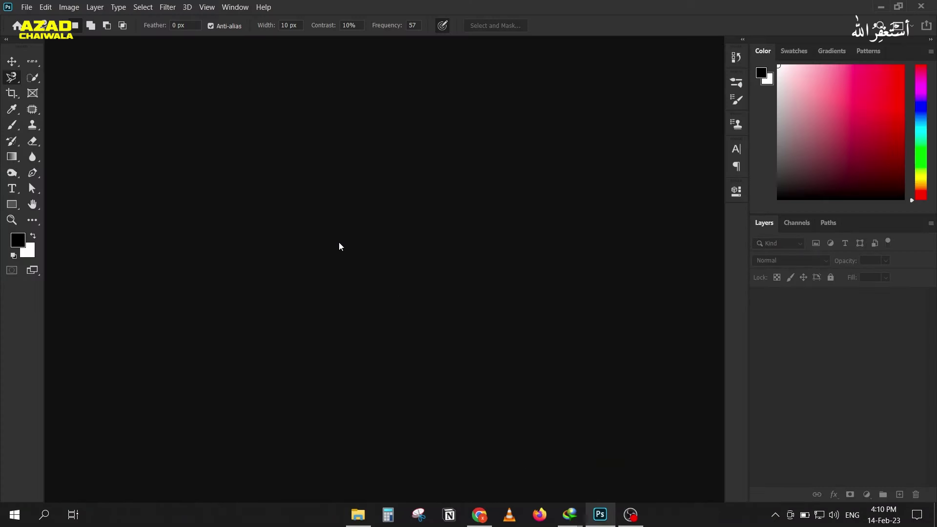
{"action": "left_click_drag", "start_coordinate": [611, 487], "coordinate": [308, 240]}
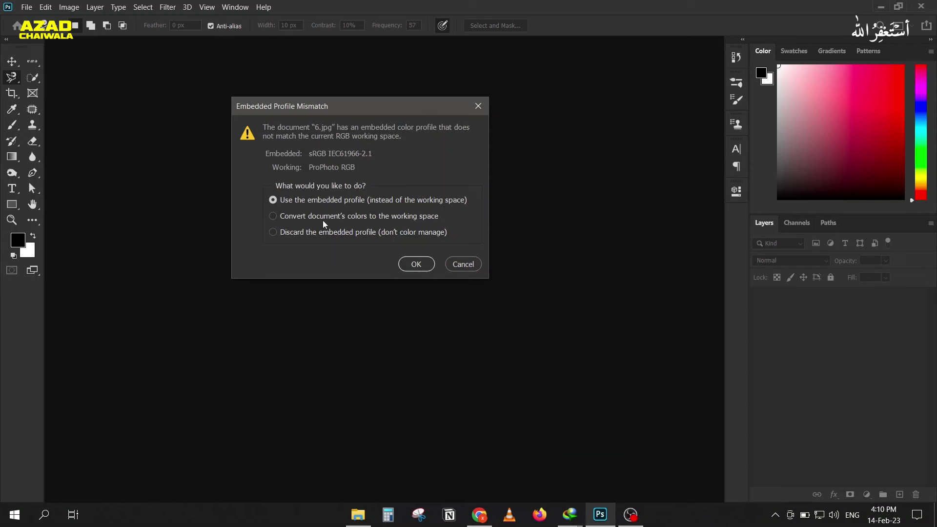
{"action": "left_click", "coordinate": [320, 217]}
{"action": "left_click", "coordinate": [415, 265]}
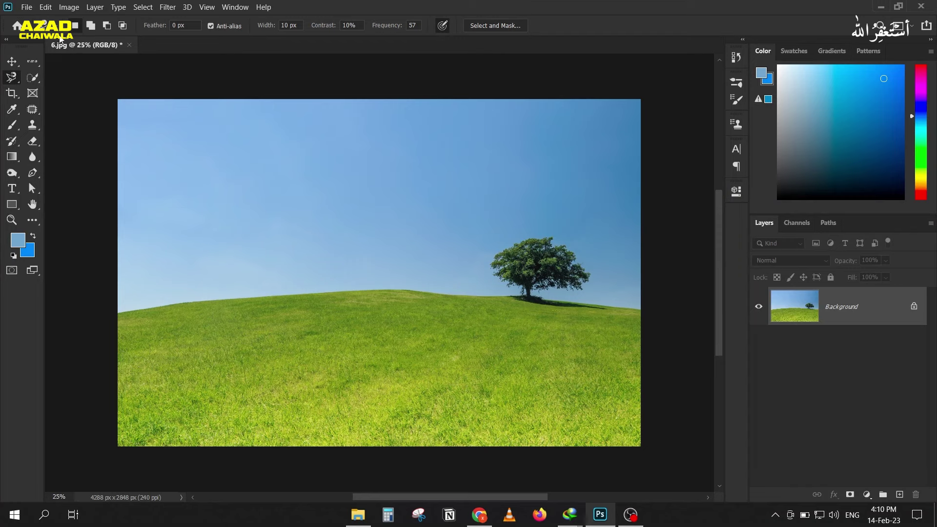
Assign the ProPhoto Working RGB profile to 6.jpg.
{"action": "left_click", "coordinate": [45, 7]}
{"action": "left_click", "coordinate": [78, 416]}
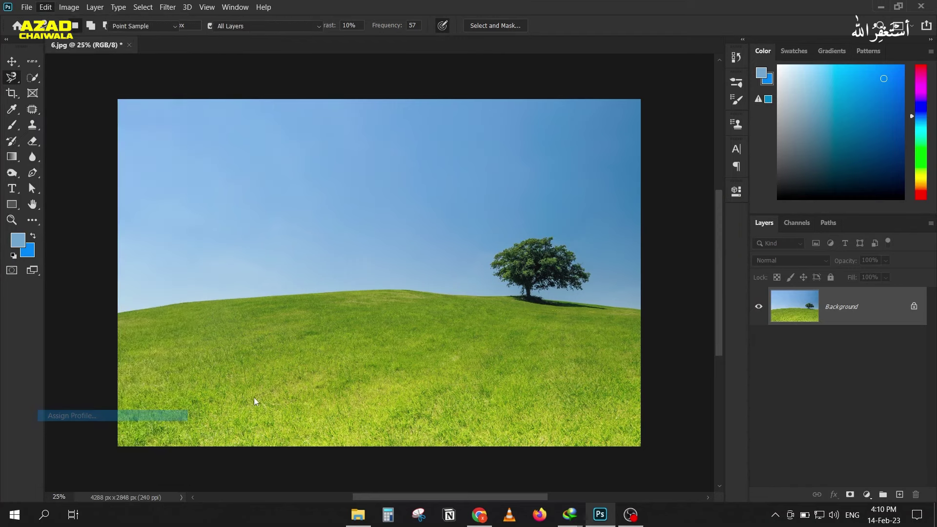
{"action": "left_click", "coordinate": [553, 167]}
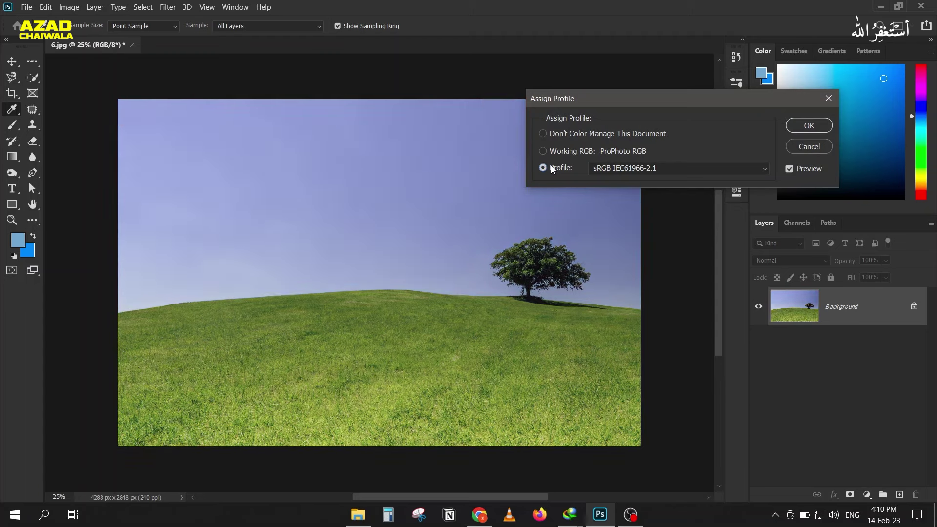
{"action": "left_click", "coordinate": [543, 151]}
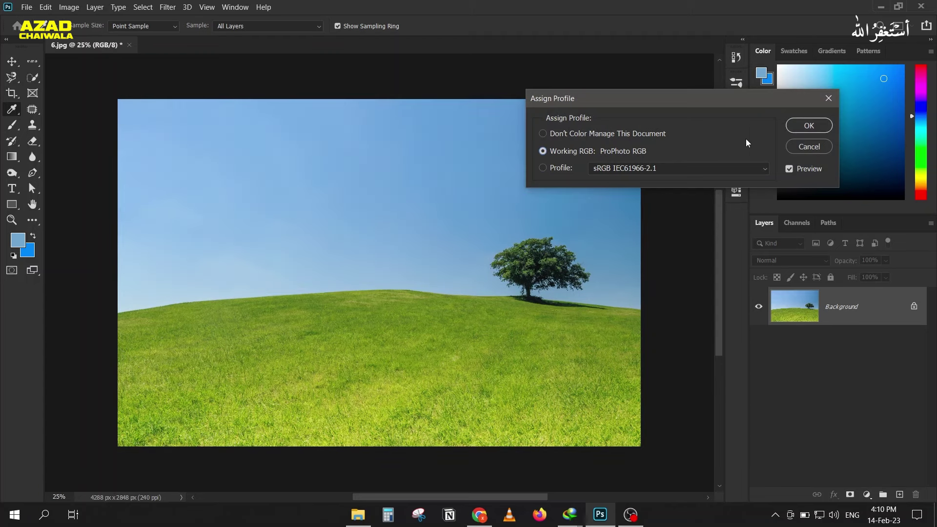
{"action": "left_click", "coordinate": [809, 126]}
{"action": "key", "text": "l"}
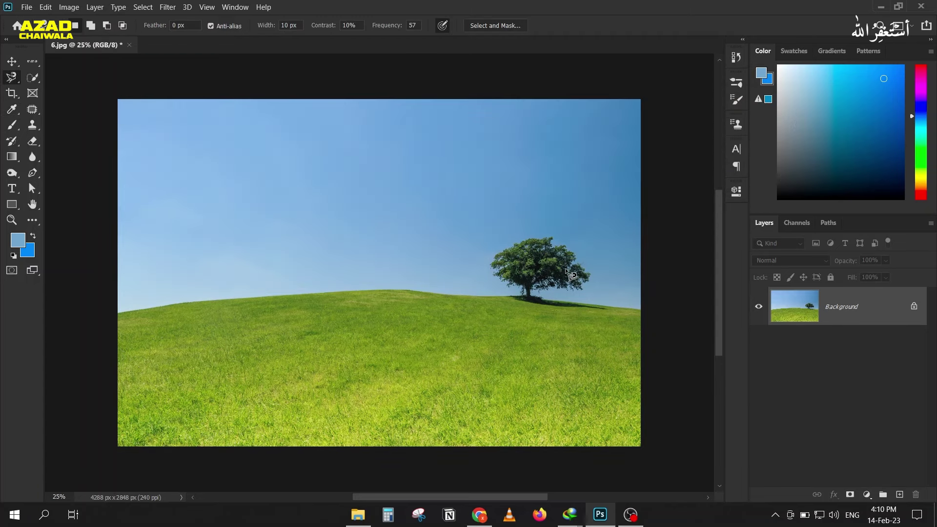
{"action": "scroll", "coordinate": [569, 275], "scroll_direction": "up", "scroll_amount": 1}
{"action": "scroll", "coordinate": [308, 166], "scroll_direction": "down", "scroll_amount": 1}
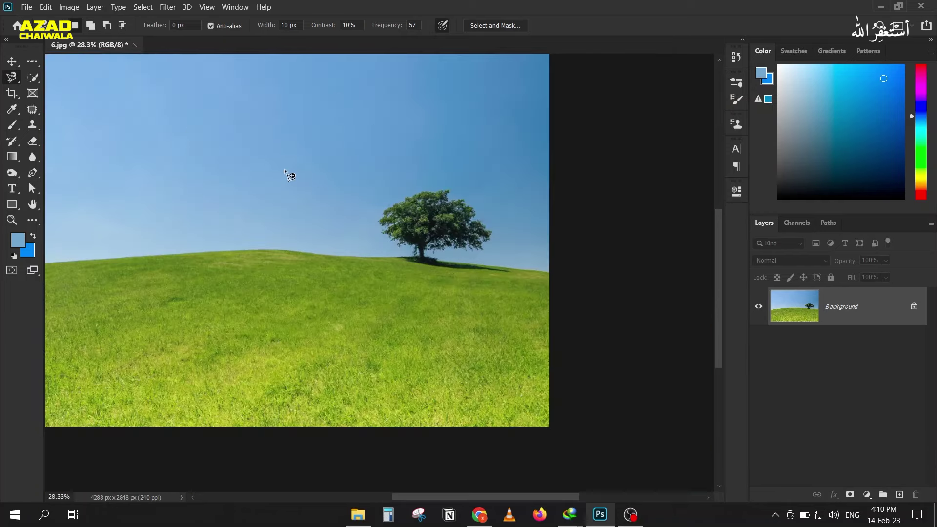
{"action": "scroll", "coordinate": [444, 222], "scroll_direction": "up", "scroll_amount": 3}
{"action": "scroll", "coordinate": [444, 222], "scroll_direction": "up", "scroll_amount": 3}
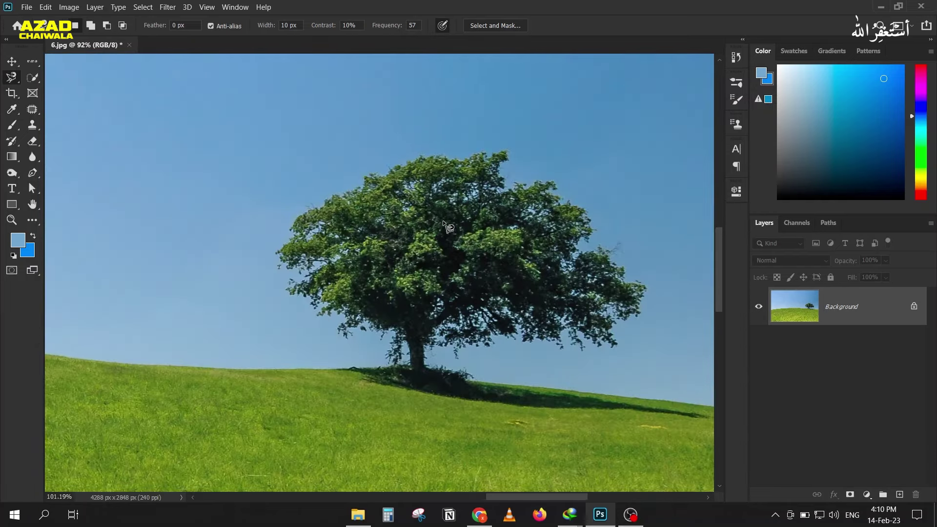
{"action": "scroll", "coordinate": [444, 222], "scroll_direction": "up", "scroll_amount": 2}
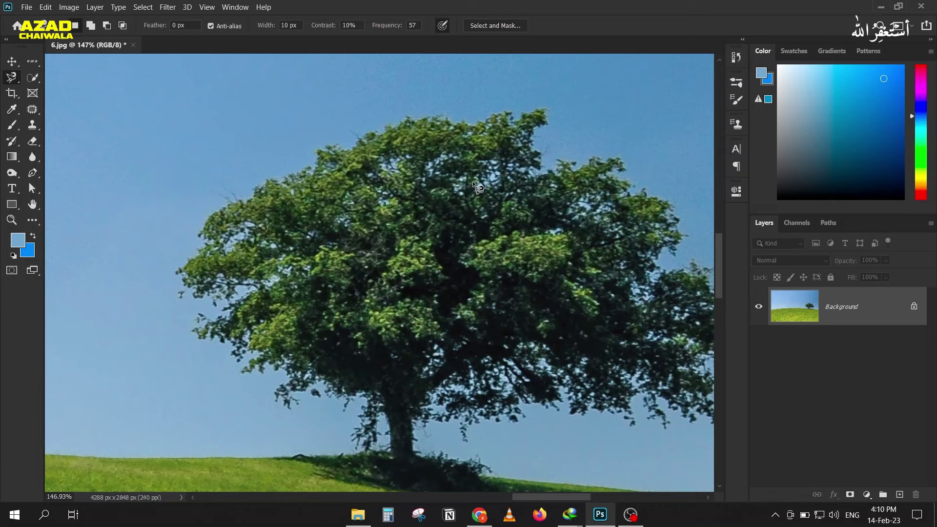
{"action": "scroll", "coordinate": [463, 183], "scroll_direction": "right", "scroll_amount": 3}
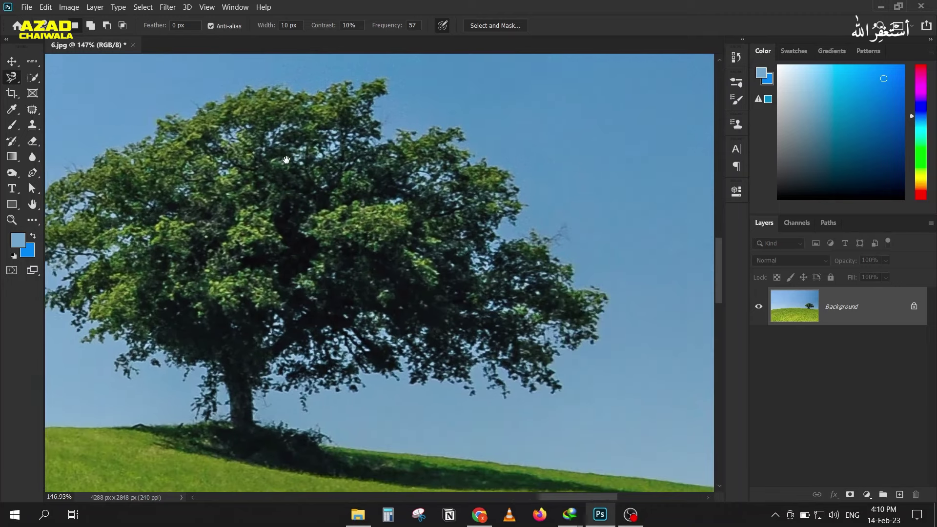
{"action": "scroll", "coordinate": [463, 184], "scroll_direction": "down", "scroll_amount": 1}
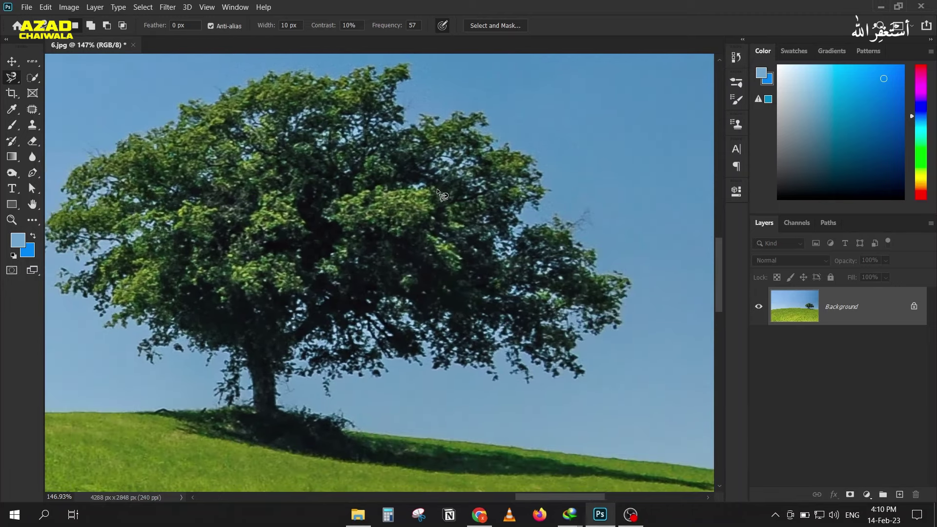
{"action": "scroll", "coordinate": [442, 195], "scroll_direction": "down", "scroll_amount": 5}
{"action": "scroll", "coordinate": [113, 184], "scroll_direction": "down", "scroll_amount": 2}
{"action": "scroll", "coordinate": [265, 245], "scroll_direction": "up", "scroll_amount": 2}
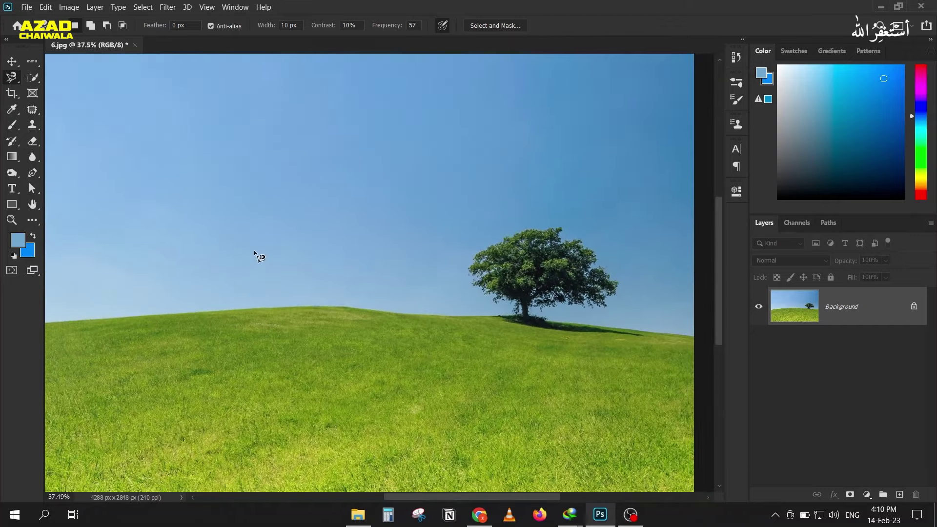
{"action": "scroll", "coordinate": [258, 257], "scroll_direction": "down", "scroll_amount": 2}
{"action": "scroll", "coordinate": [266, 234], "scroll_direction": "up", "scroll_amount": 1}
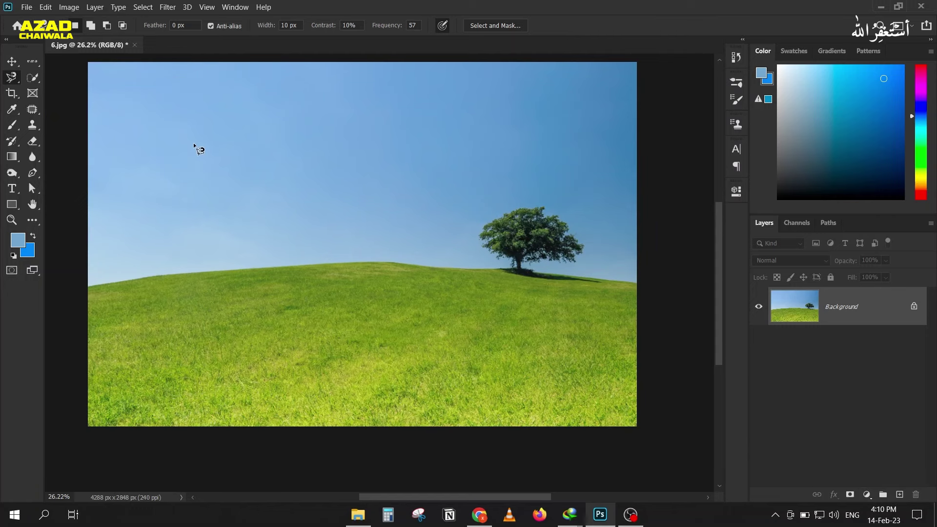
{"action": "scroll", "coordinate": [213, 175], "scroll_direction": "up", "scroll_amount": 1}
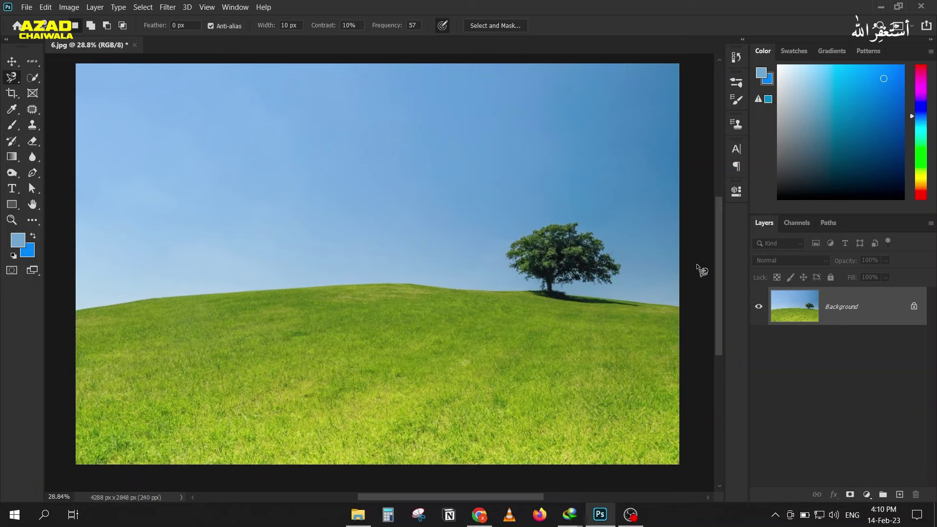
Duplicate the background into Layer 1 and preview the Red, Green and Blue channels.
{"action": "key", "text": "ctrl+j"}
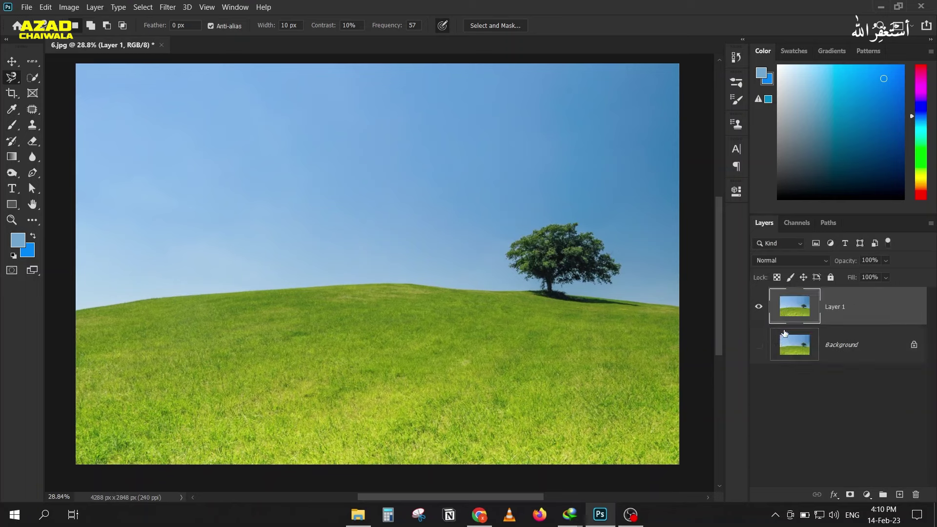
{"action": "left_click", "coordinate": [798, 223]}
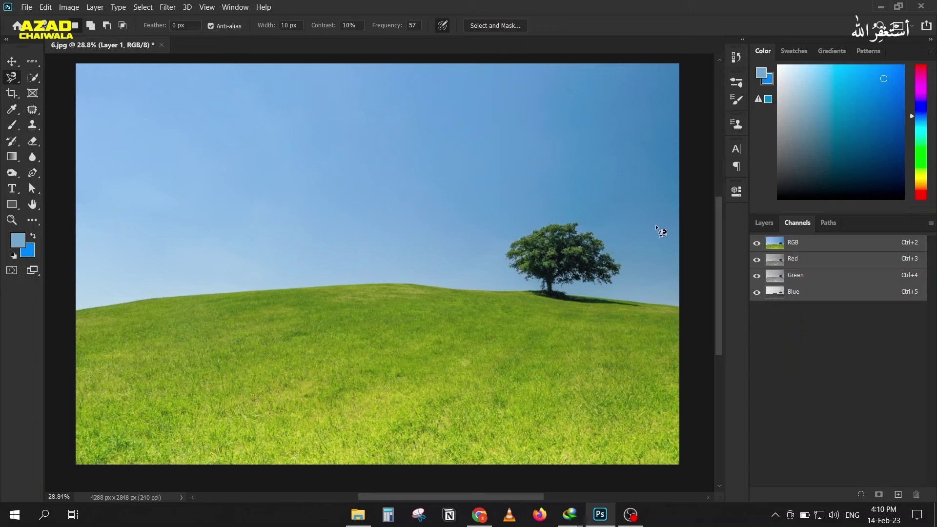
{"action": "left_click", "coordinate": [802, 260]}
{"action": "left_click", "coordinate": [800, 275]}
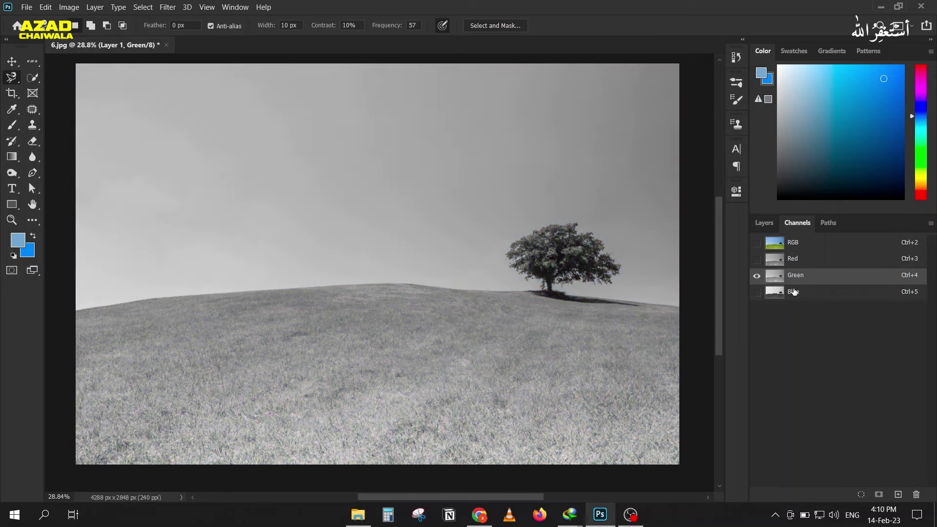
{"action": "left_click", "coordinate": [796, 292]}
{"action": "left_click", "coordinate": [798, 245]}
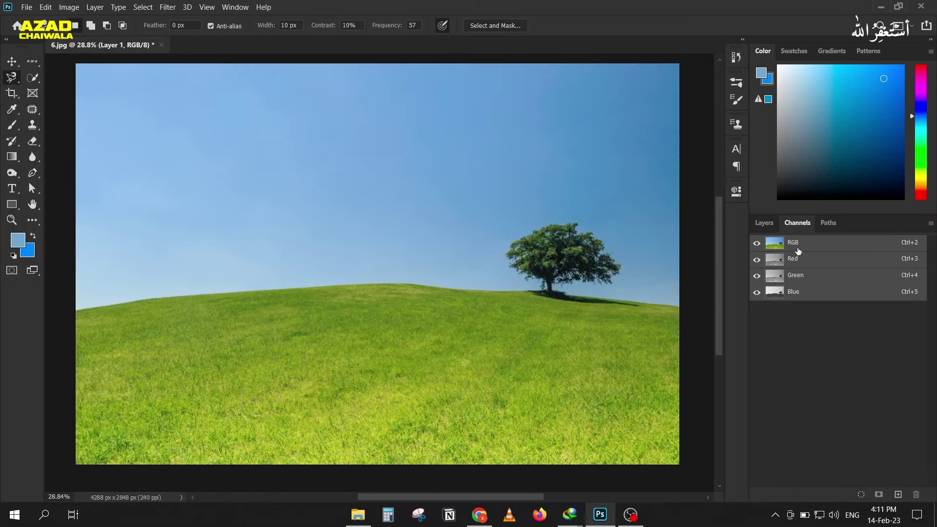
Compare sky contrast across the channels and settle on viewing the Blue channel alone.
{"action": "left_click", "coordinate": [791, 259]}
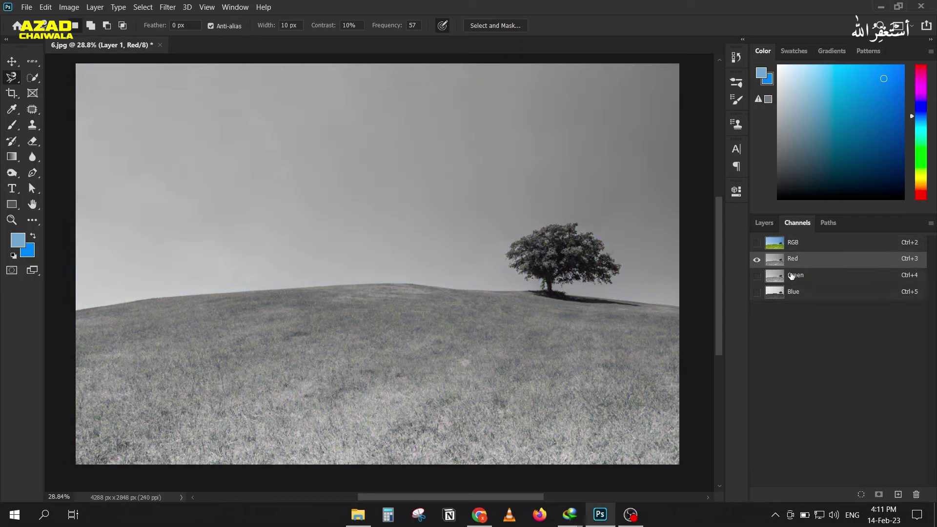
{"action": "left_click", "coordinate": [795, 275]}
{"action": "left_click", "coordinate": [799, 291]}
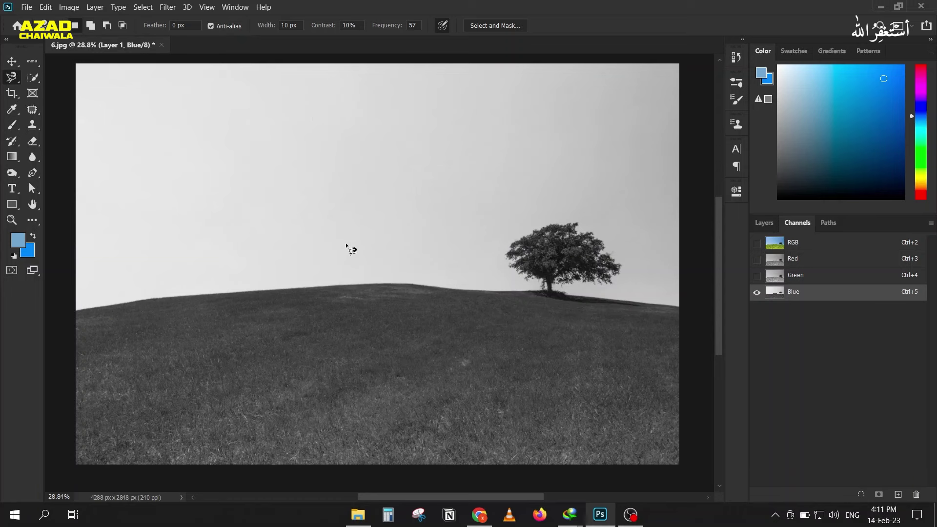
{"action": "left_click", "coordinate": [771, 261]}
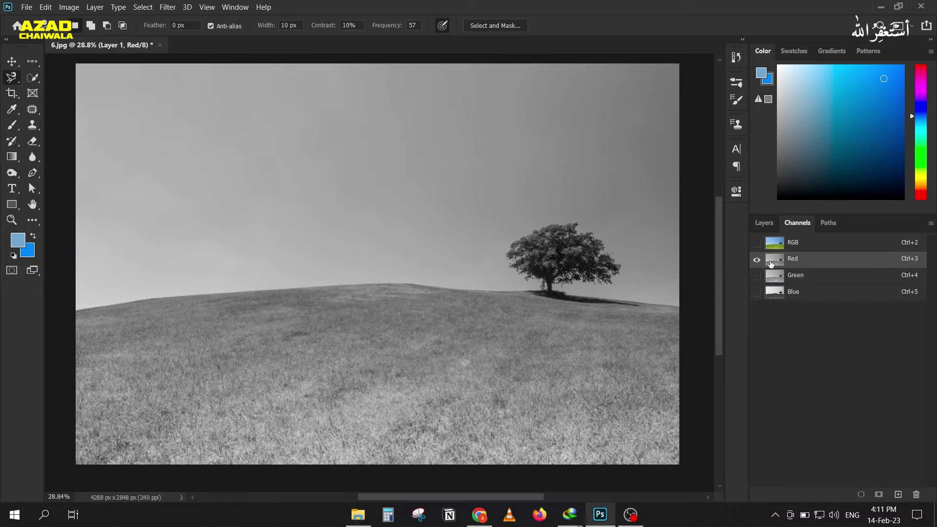
{"action": "left_click", "coordinate": [771, 277]}
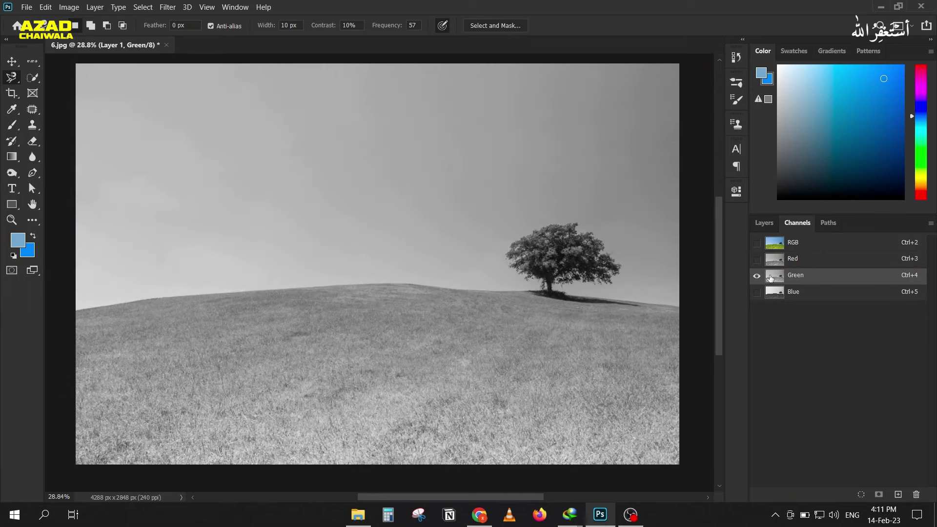
{"action": "left_click", "coordinate": [776, 292]}
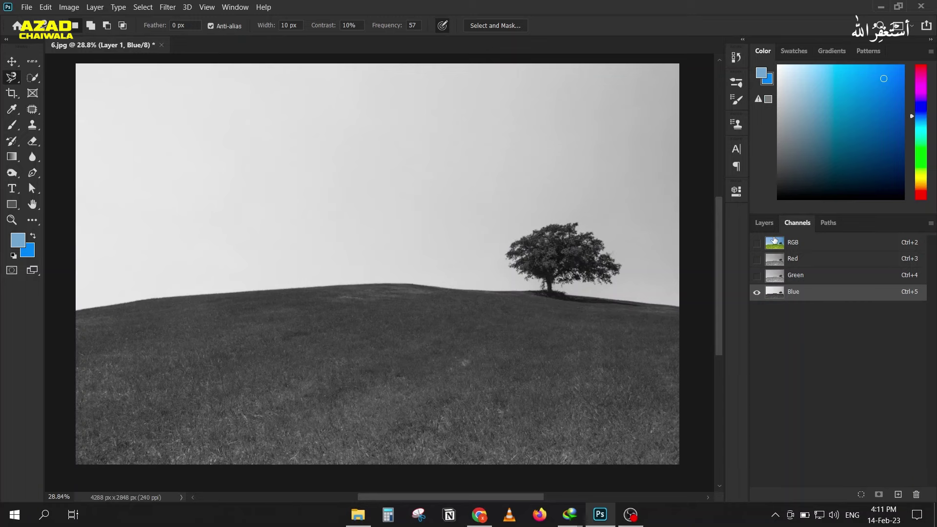
{"action": "key", "text": "ctrl+2"}
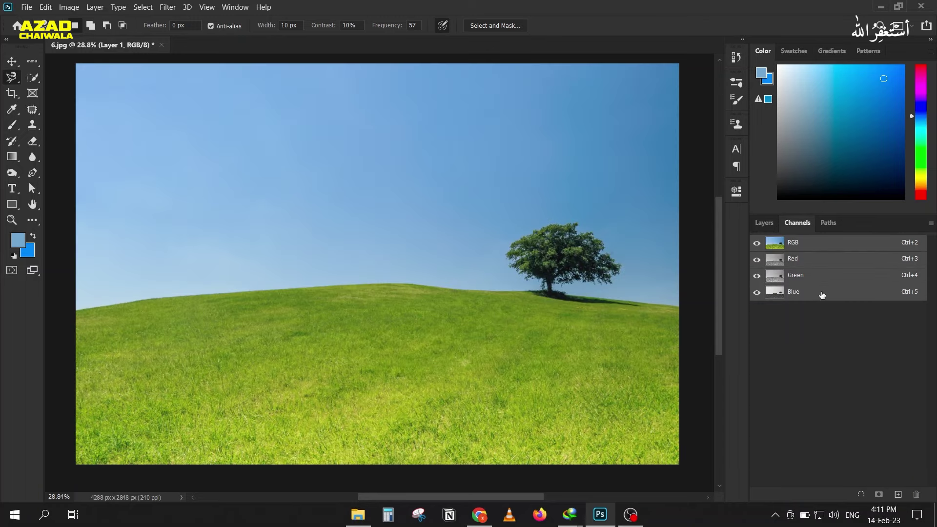
{"action": "left_click", "coordinate": [795, 293]}
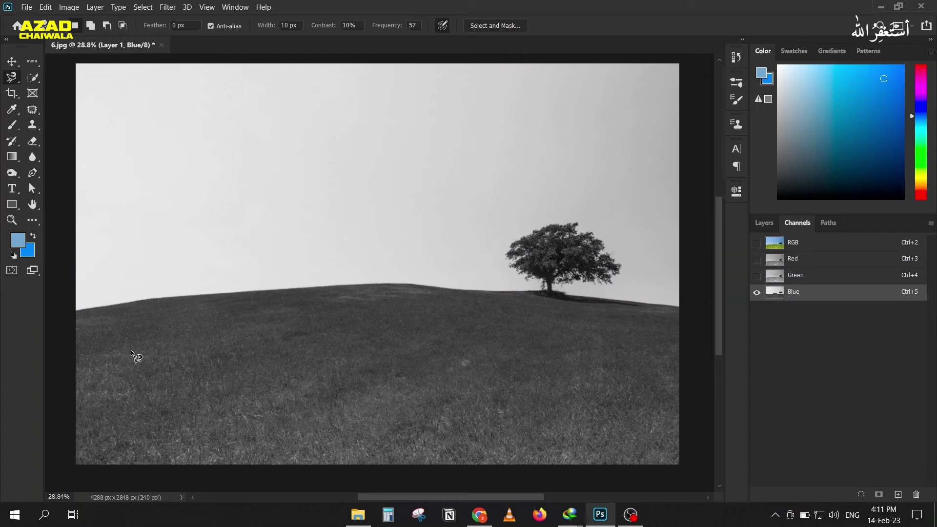
{"action": "left_click", "coordinate": [791, 247]}
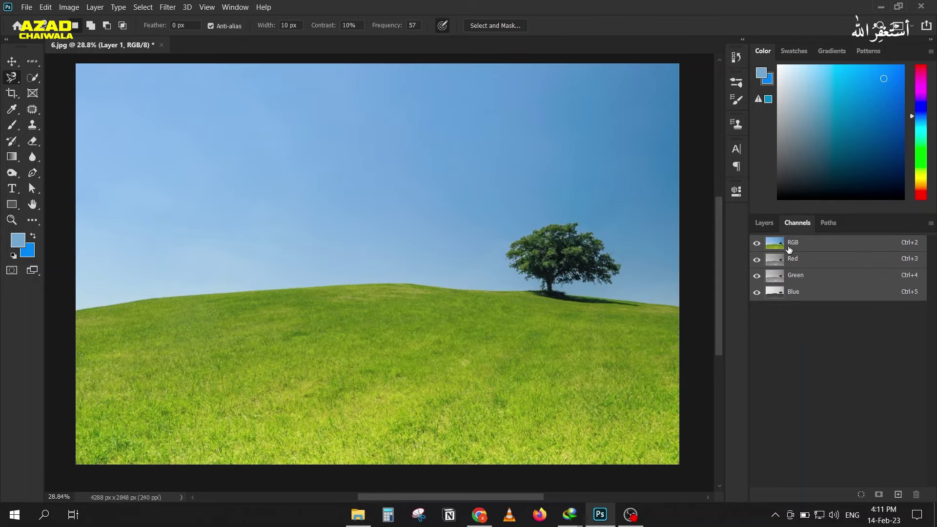
{"action": "left_click", "coordinate": [798, 293]}
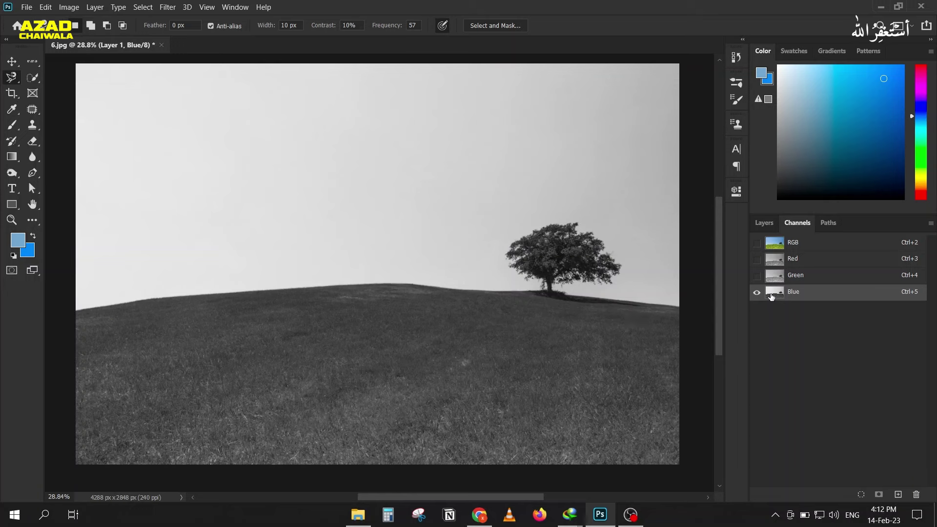
{"action": "left_click_drag", "start_coordinate": [771, 296], "coordinate": [816, 343]}
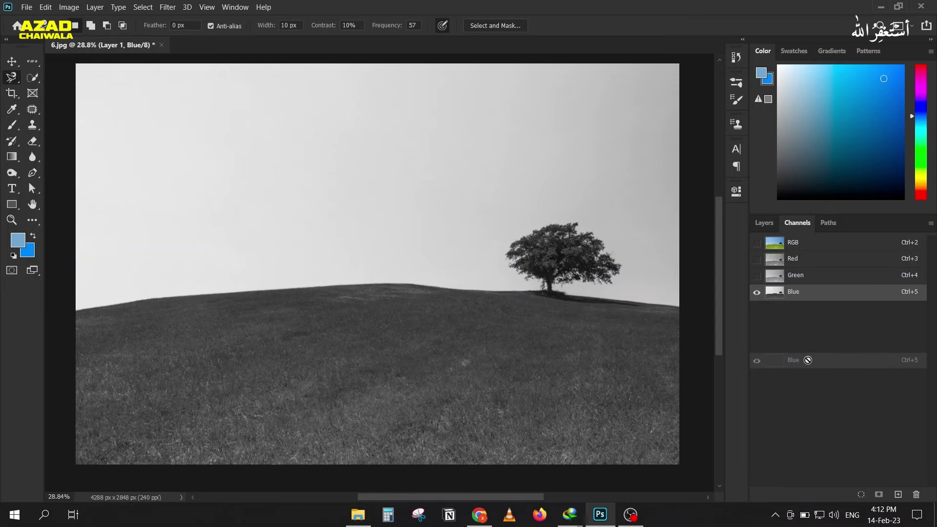
Duplicate the Blue channel as a Blue copy channel.
{"action": "left_click_drag", "start_coordinate": [816, 343], "coordinate": [898, 494]}
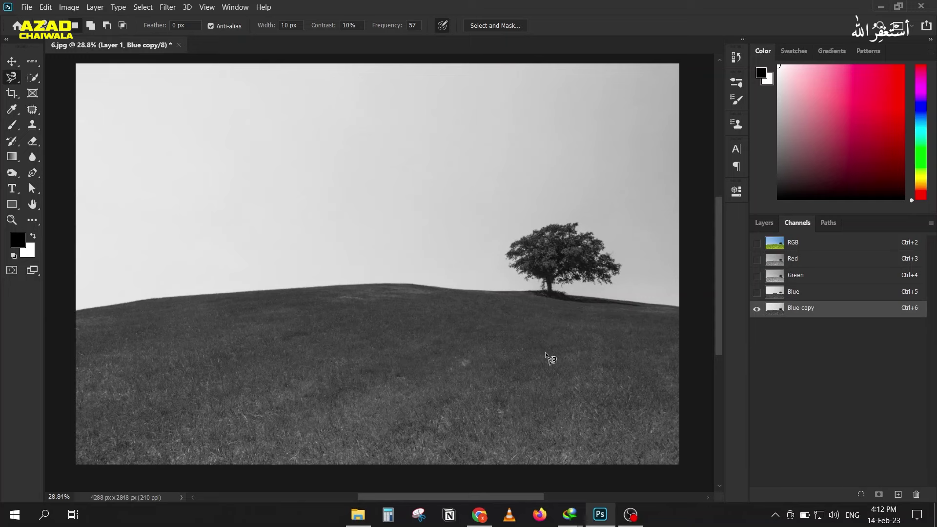
{"action": "scroll", "coordinate": [614, 271], "scroll_direction": "up", "scroll_amount": 1}
{"action": "scroll", "coordinate": [614, 272], "scroll_direction": "down", "scroll_amount": 1}
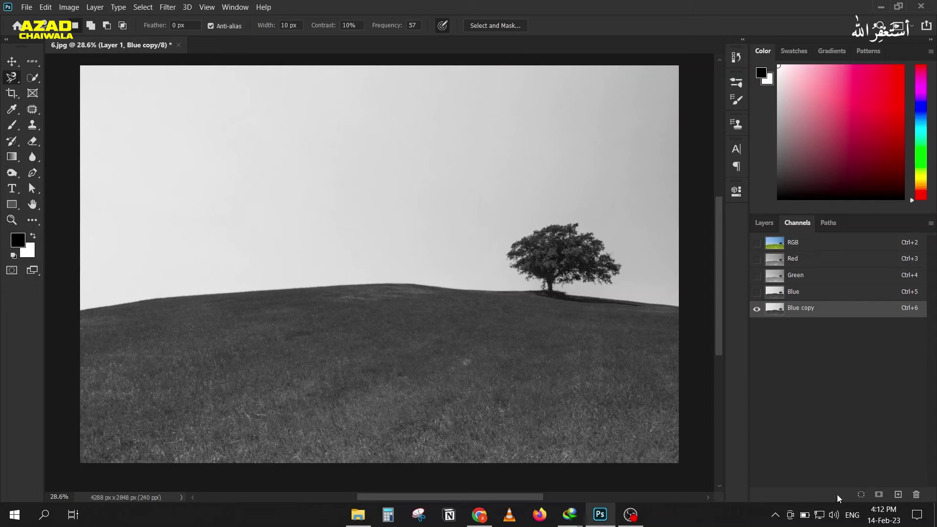
Check the Layer menu and adjustment layer list, return to Channels, and open the Image menu.
{"action": "left_click", "coordinate": [94, 7]}
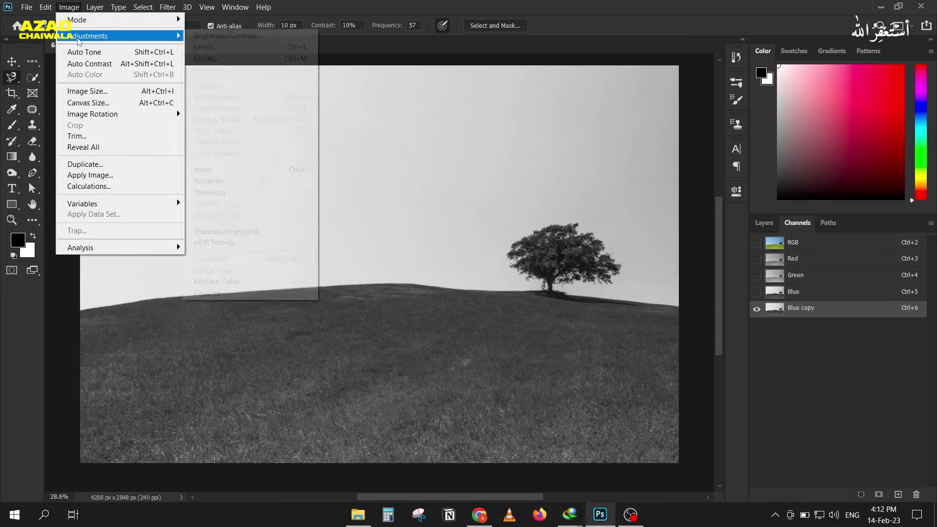
{"action": "mouse_move", "coordinate": [117, 36]}
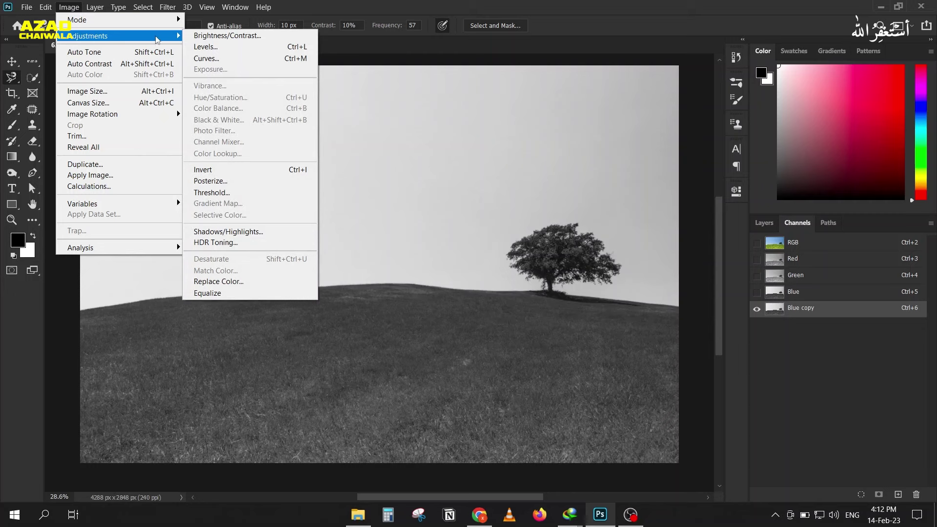
{"action": "left_click", "coordinate": [759, 225]}
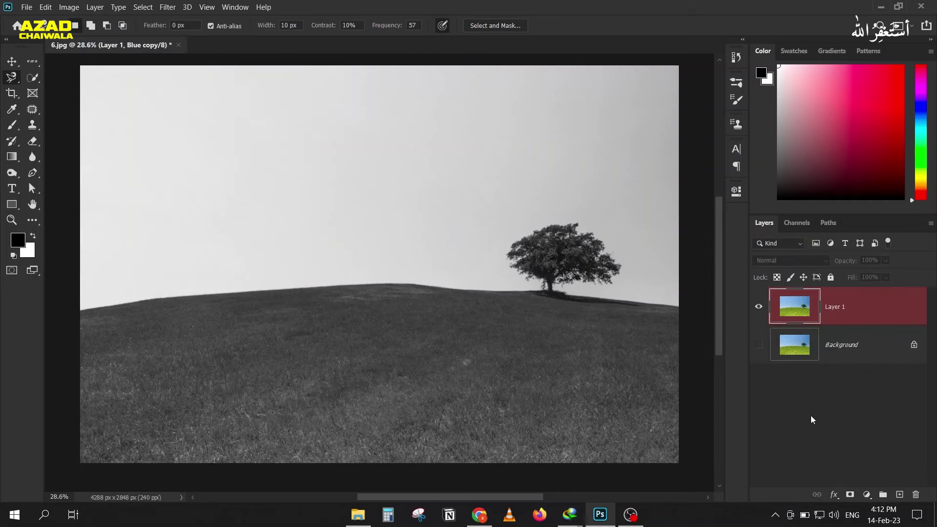
{"action": "left_click", "coordinate": [864, 490]}
{"action": "left_click", "coordinate": [801, 243]}
{"action": "left_click", "coordinate": [798, 226]}
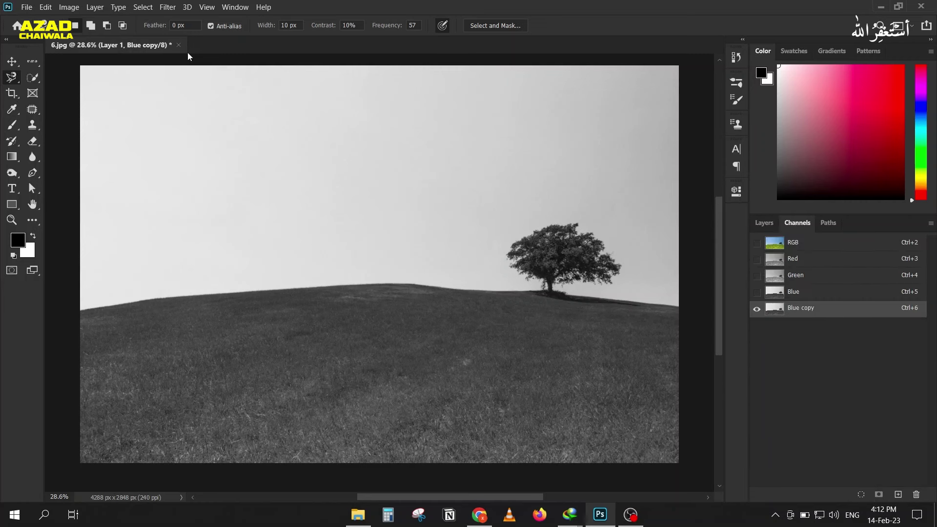
{"action": "left_click", "coordinate": [69, 9]}
{"action": "mouse_move", "coordinate": [110, 35]}
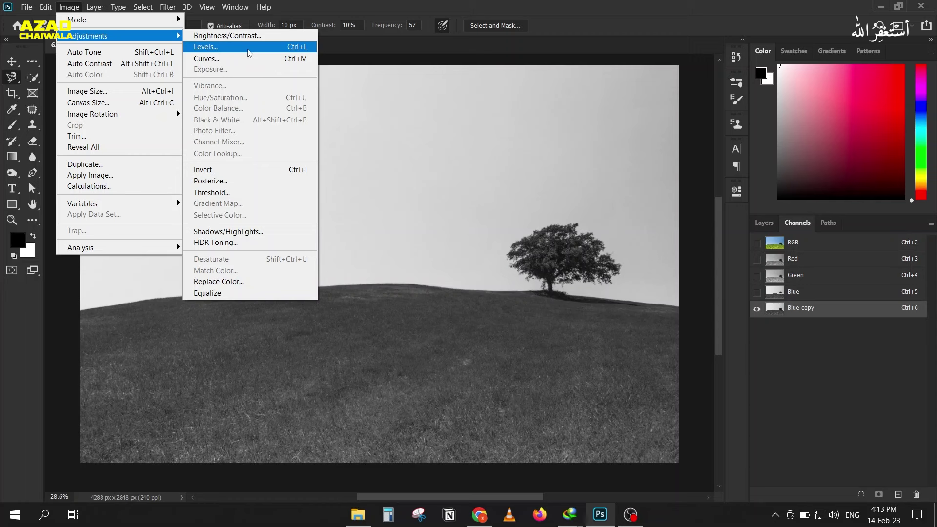
Try a Levels adjustment on the Blue copy channel, then cancel it.
{"action": "left_click", "coordinate": [247, 49]}
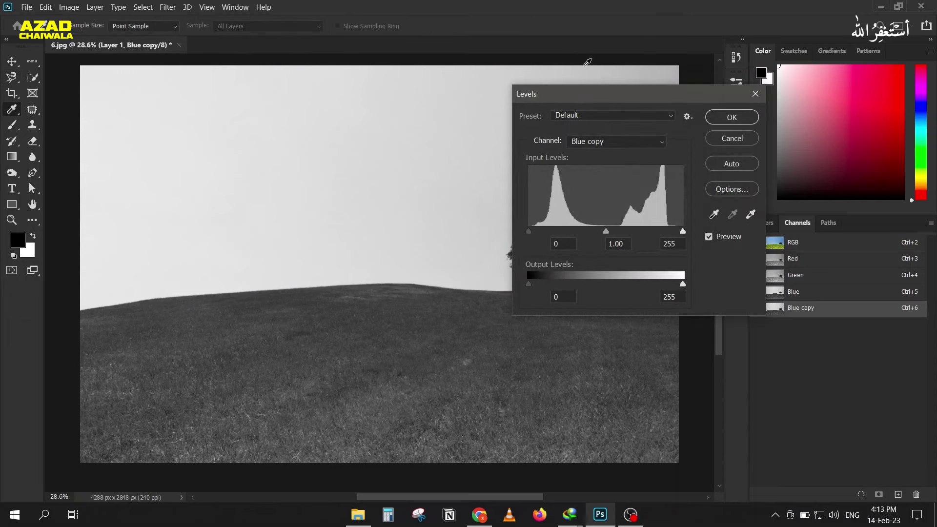
{"action": "mouse_move", "coordinate": [578, 98]}
{"action": "left_mouse_down"}
{"action": "mouse_move", "coordinate": [622, 58]}
{"action": "mouse_move", "coordinate": [693, 72]}
{"action": "left_mouse_up"}
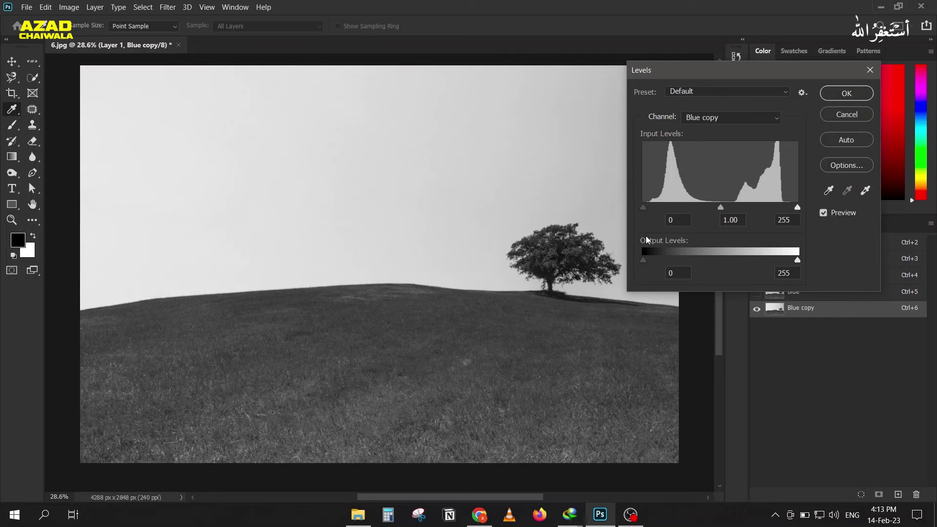
{"action": "left_click_drag", "start_coordinate": [644, 209], "coordinate": [664, 210]}
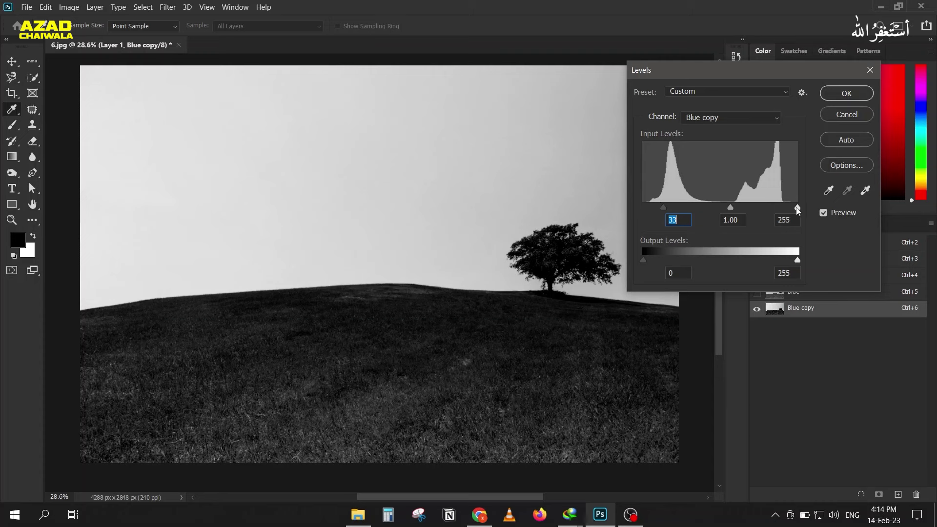
{"action": "left_click_drag", "start_coordinate": [798, 207], "coordinate": [767, 208]}
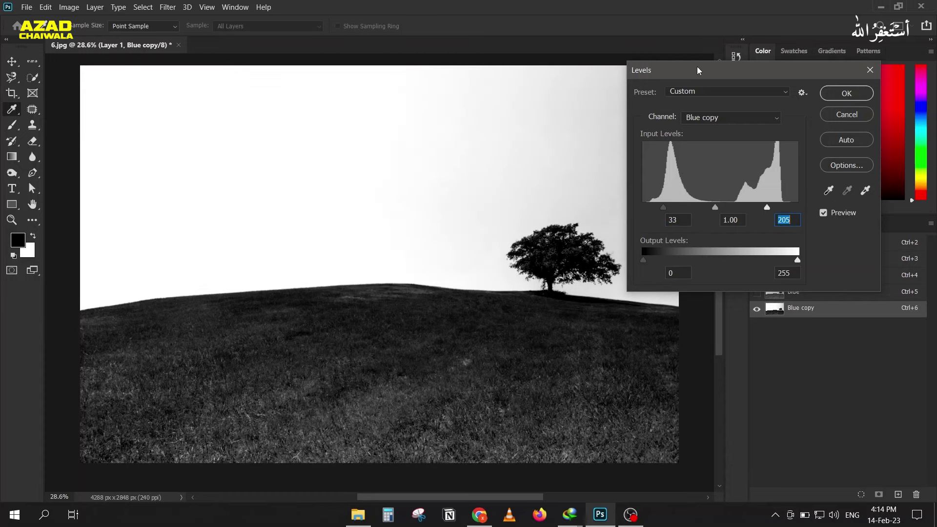
{"action": "left_click_drag", "start_coordinate": [699, 71], "coordinate": [749, 71]}
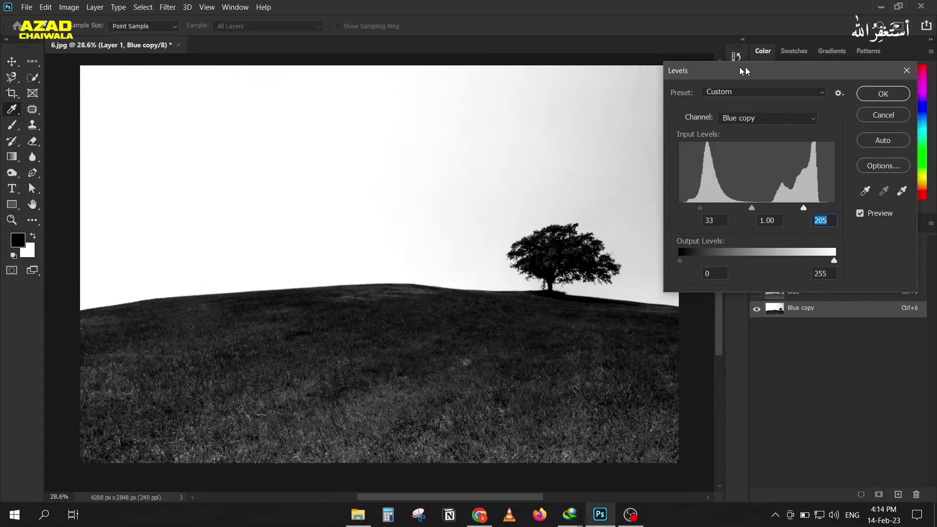
{"action": "left_click", "coordinate": [898, 115]}
Zoom to the tree canopy and apply Levels darkening the hill and whitening the sky.
{"action": "scroll", "coordinate": [637, 280], "scroll_direction": "up", "scroll_amount": 3}
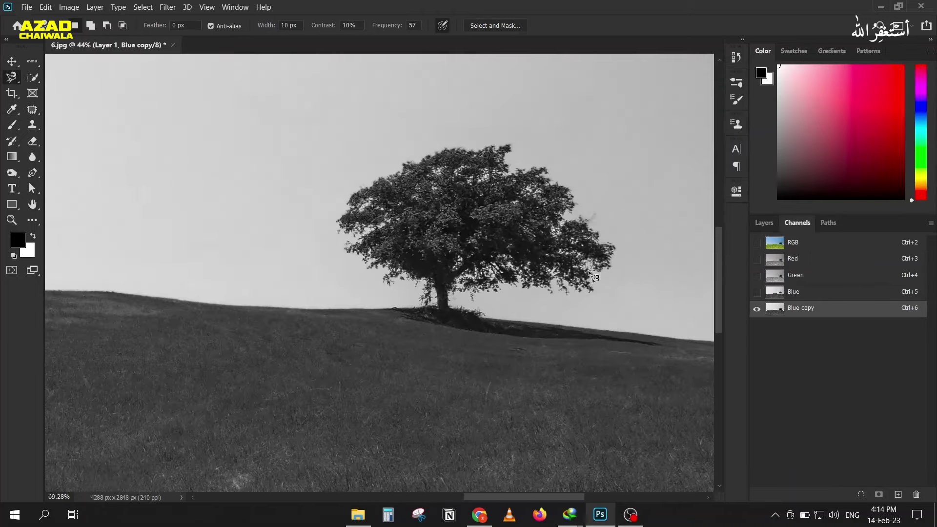
{"action": "scroll", "coordinate": [542, 293], "scroll_direction": "up", "scroll_amount": 3}
{"action": "scroll", "coordinate": [390, 303], "scroll_direction": "up", "scroll_amount": 1}
{"action": "scroll", "coordinate": [301, 299], "scroll_direction": "up", "scroll_amount": 2}
{"action": "left_click_drag", "start_coordinate": [301, 300], "coordinate": [287, 308]}
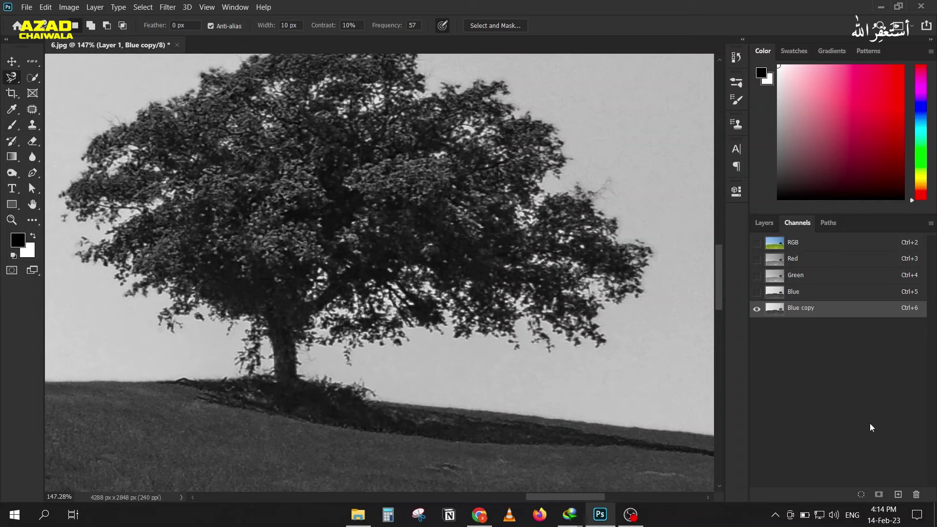
{"action": "key", "text": "ctrl+l"}
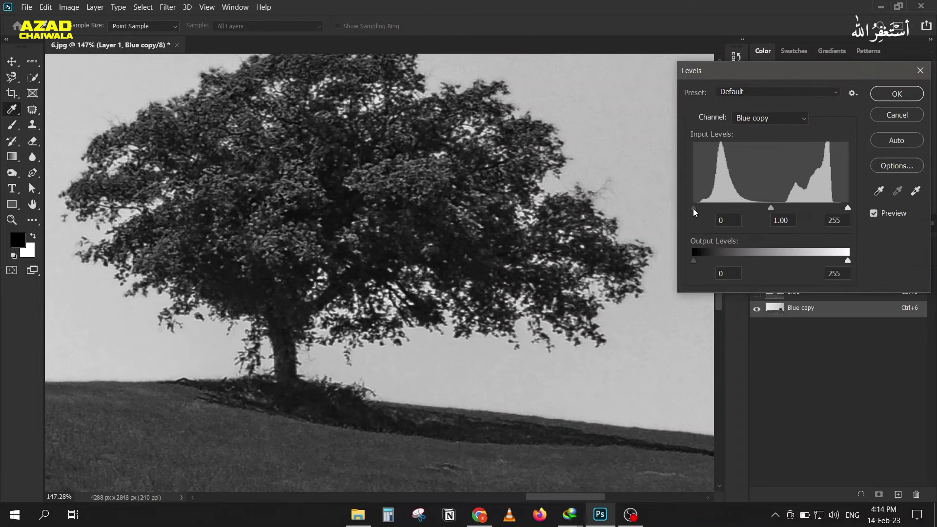
{"action": "mouse_move", "coordinate": [693, 209]}
{"action": "left_mouse_down"}
{"action": "mouse_move", "coordinate": [789, 207]}
{"action": "mouse_move", "coordinate": [718, 212]}
{"action": "left_mouse_up"}
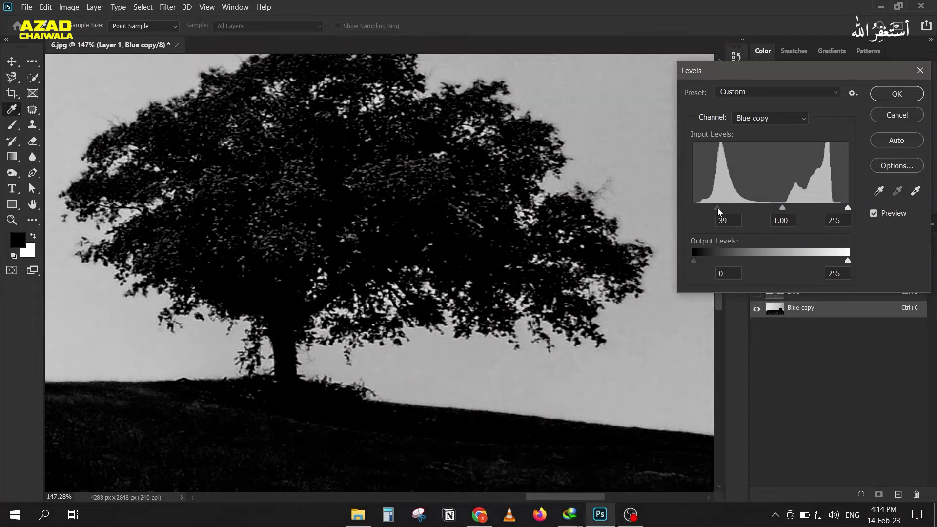
{"action": "left_click_drag", "start_coordinate": [849, 210], "coordinate": [816, 211]}
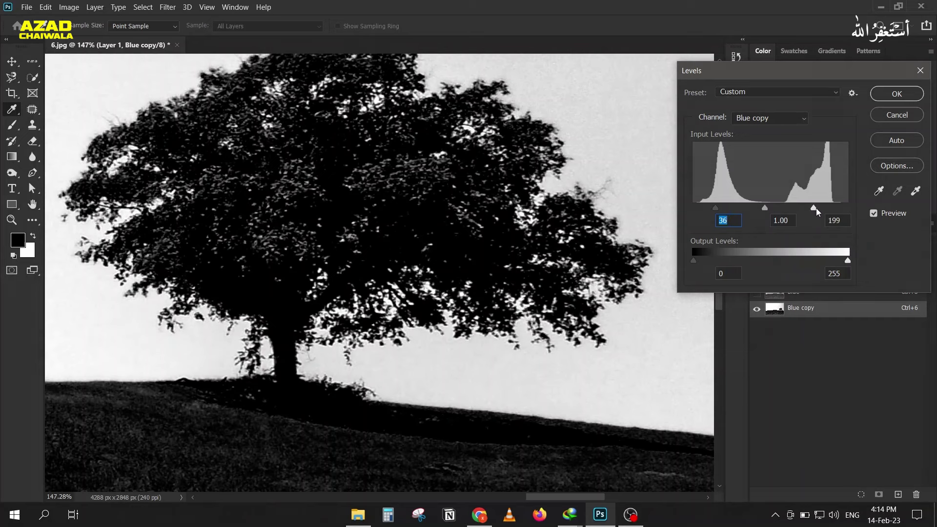
{"action": "left_click_drag", "start_coordinate": [816, 211], "coordinate": [815, 212]}
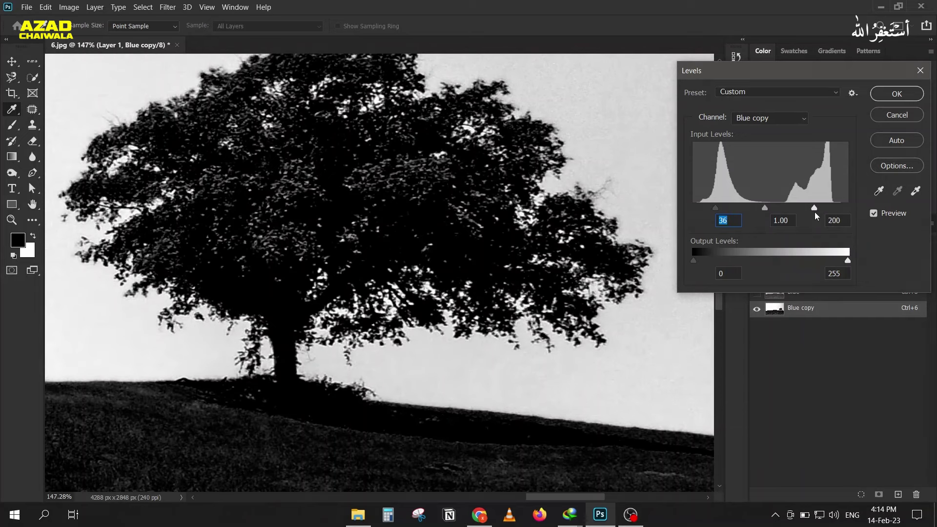
{"action": "left_click", "coordinate": [897, 94]}
Apply a second Levels pass brightening the light sky areas.
{"action": "key", "text": "l"}
{"action": "scroll", "coordinate": [399, 313], "scroll_direction": "up", "scroll_amount": 5}
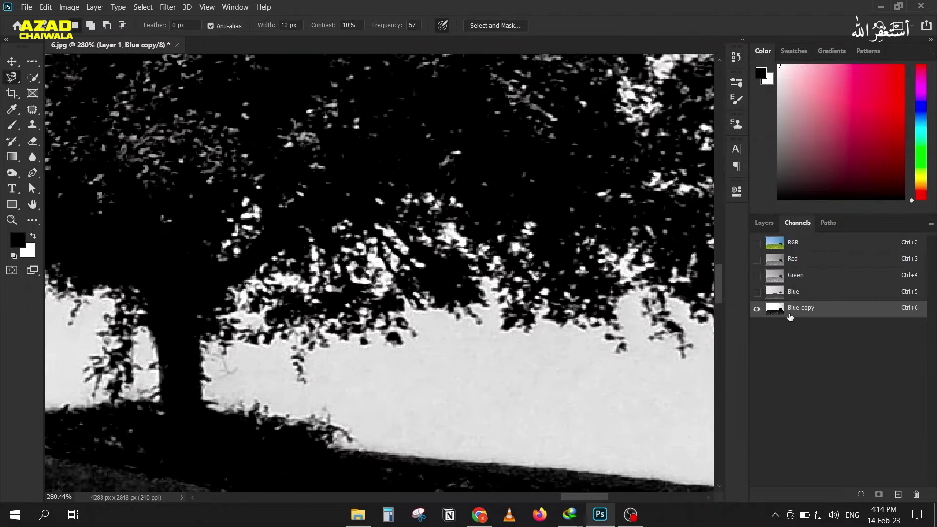
{"action": "key", "text": "ctrl+l"}
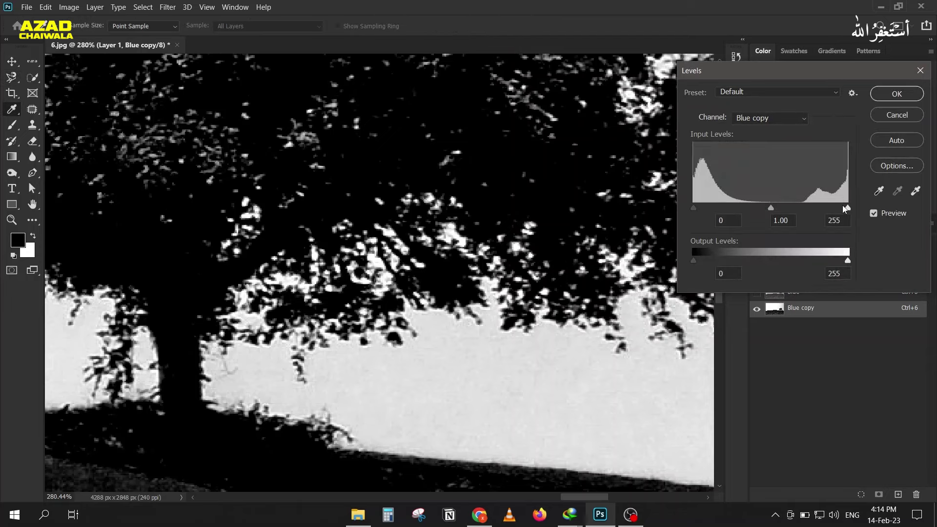
{"action": "left_click_drag", "start_coordinate": [848, 208], "coordinate": [795, 210]}
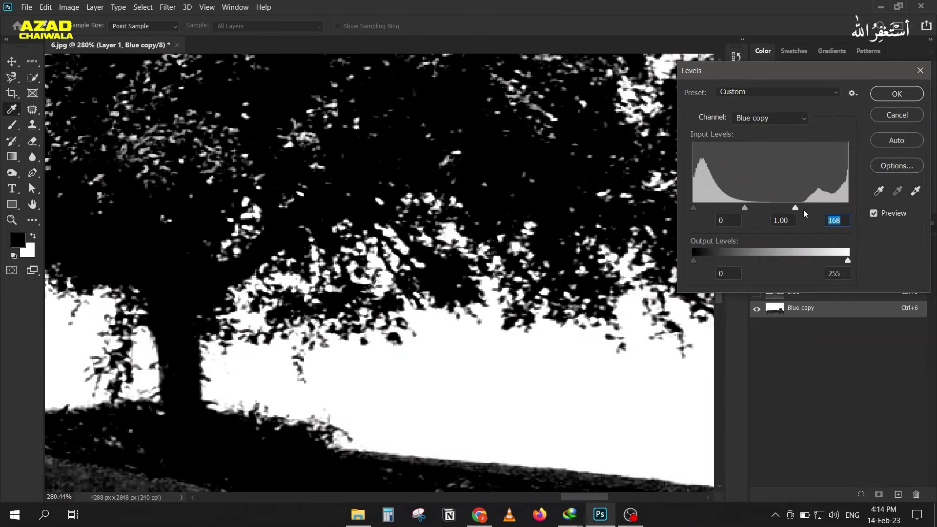
{"action": "left_click_drag", "start_coordinate": [796, 209], "coordinate": [846, 210]}
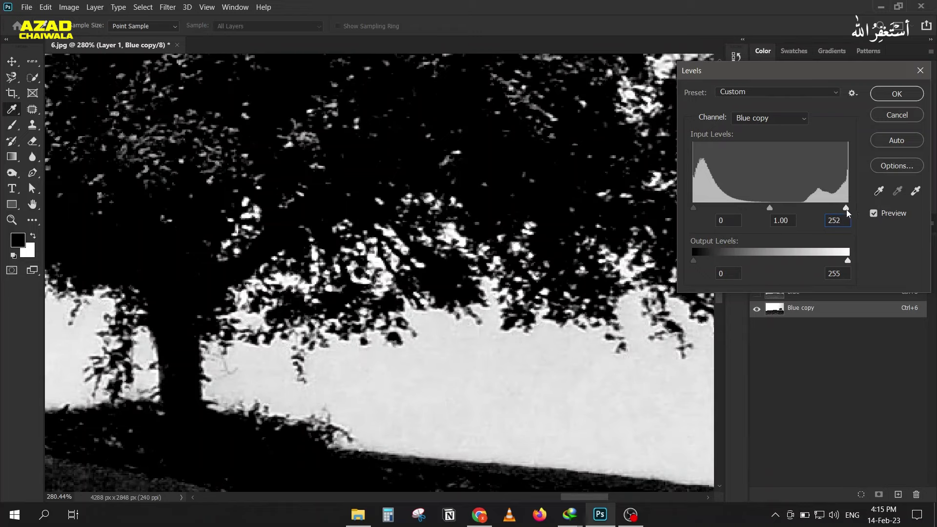
{"action": "left_click", "coordinate": [887, 99]}
Recenter the photo and apply a final Levels pass of 21 / 1.00 / 236.
{"action": "key", "text": "l"}
{"action": "scroll", "coordinate": [328, 269], "scroll_direction": "down", "scroll_amount": 3}
{"action": "scroll", "coordinate": [328, 269], "scroll_direction": "down", "scroll_amount": 2}
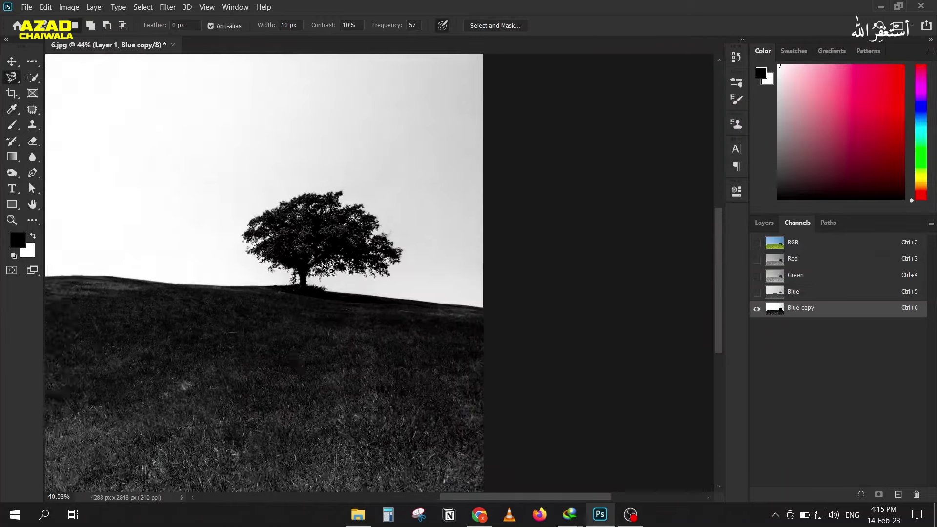
{"action": "scroll", "coordinate": [300, 310], "scroll_direction": "down", "scroll_amount": 2}
{"action": "left_click_drag", "start_coordinate": [299, 310], "coordinate": [364, 322]}
{"action": "scroll", "coordinate": [364, 322], "scroll_direction": "up", "scroll_amount": 1}
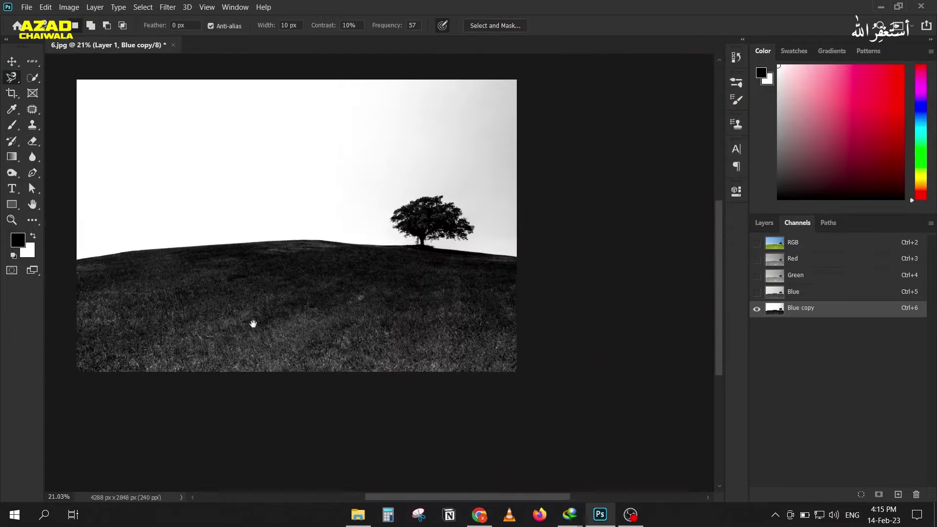
{"action": "left_click_drag", "start_coordinate": [234, 308], "coordinate": [278, 337]}
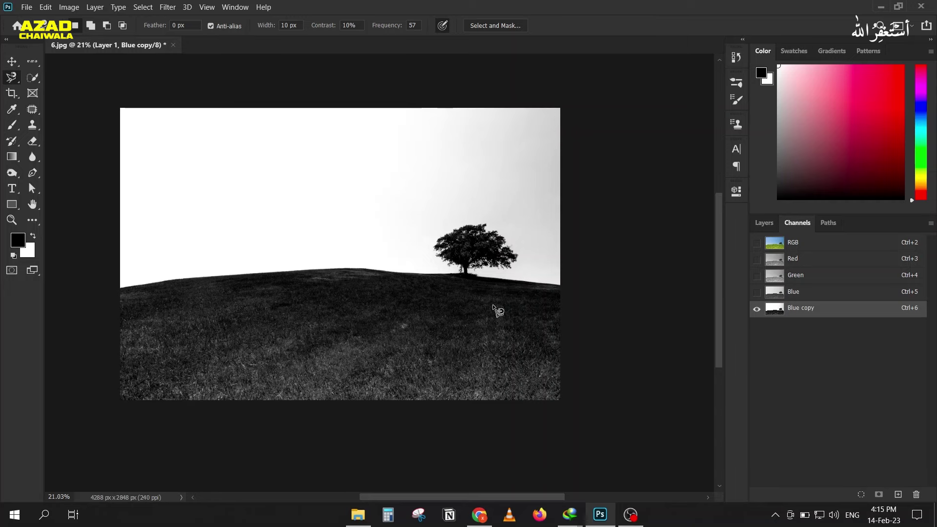
{"action": "scroll", "coordinate": [494, 307], "scroll_direction": "up", "scroll_amount": 1}
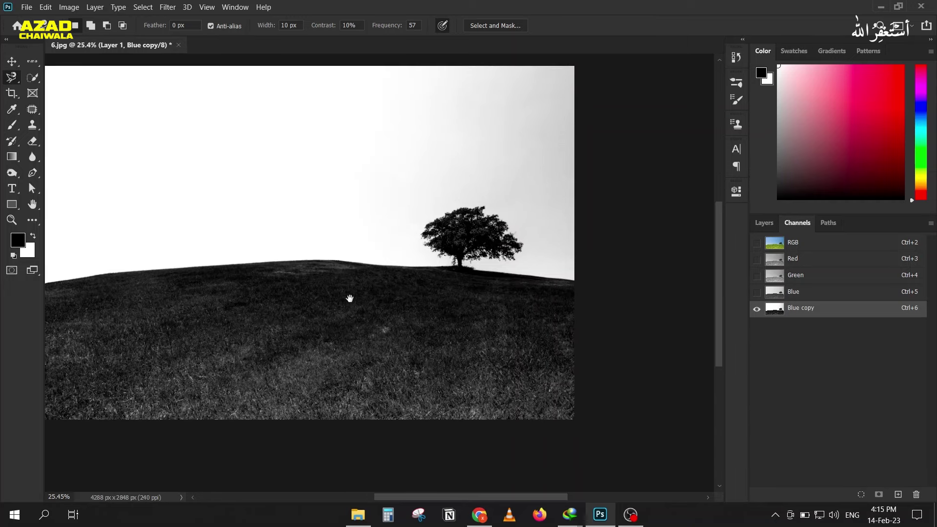
{"action": "left_click_drag", "start_coordinate": [350, 298], "coordinate": [414, 330]}
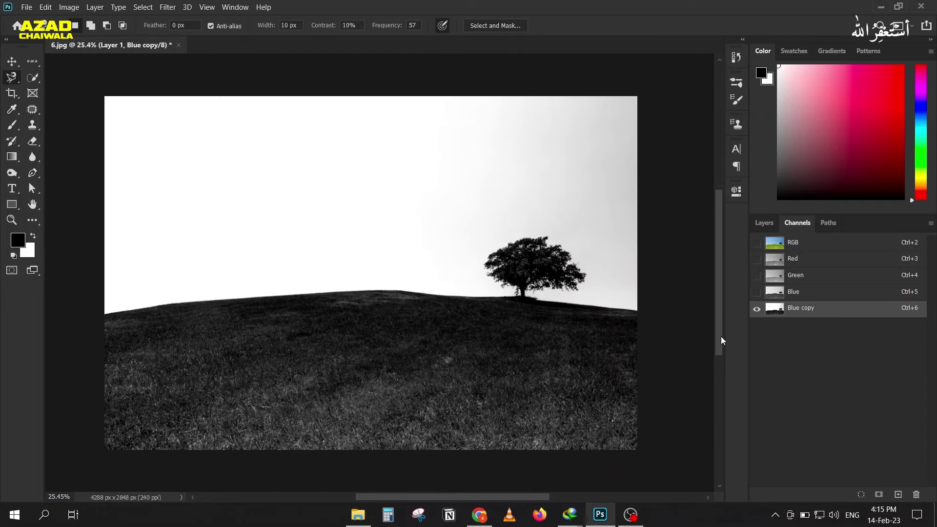
{"action": "key", "text": "ctrl+l"}
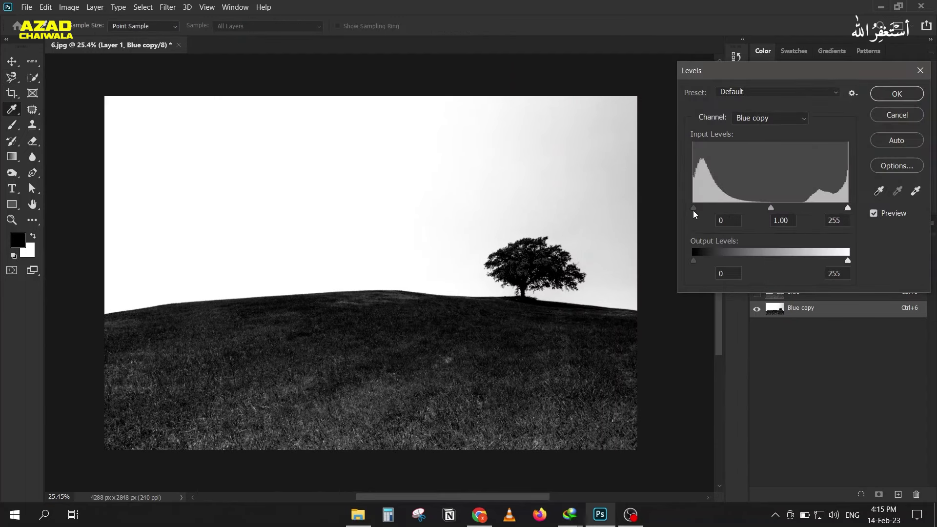
{"action": "left_click_drag", "start_coordinate": [696, 208], "coordinate": [711, 208]}
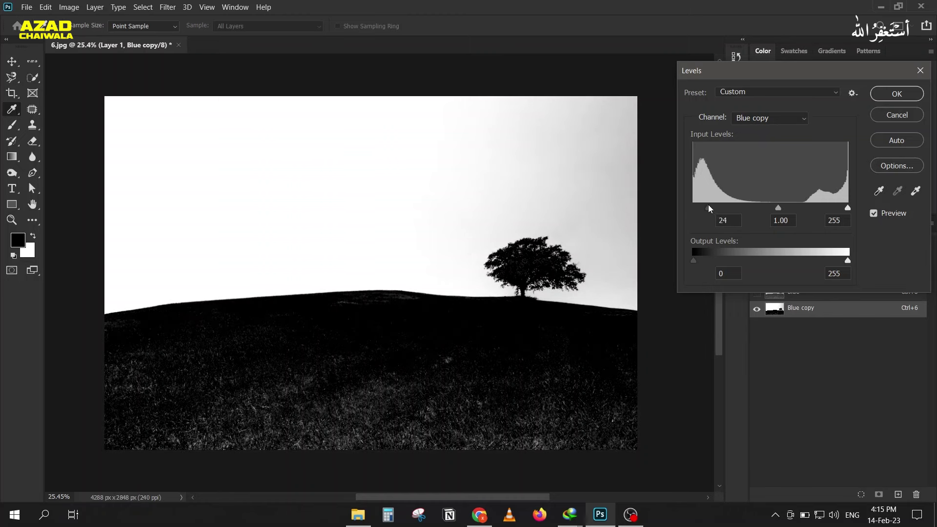
{"action": "left_click_drag", "start_coordinate": [708, 205], "coordinate": [707, 205]}
{"action": "left_click_drag", "start_coordinate": [851, 207], "coordinate": [838, 207]}
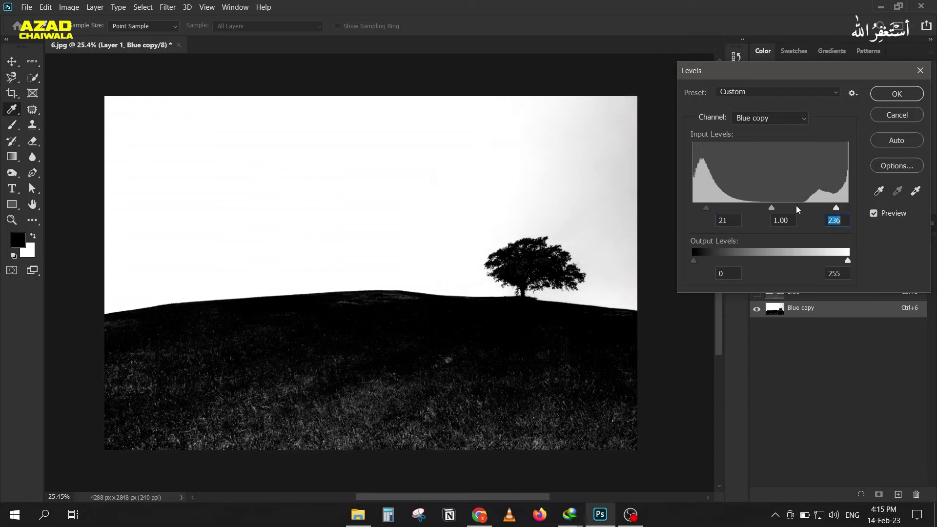
{"action": "left_click", "coordinate": [885, 97]}
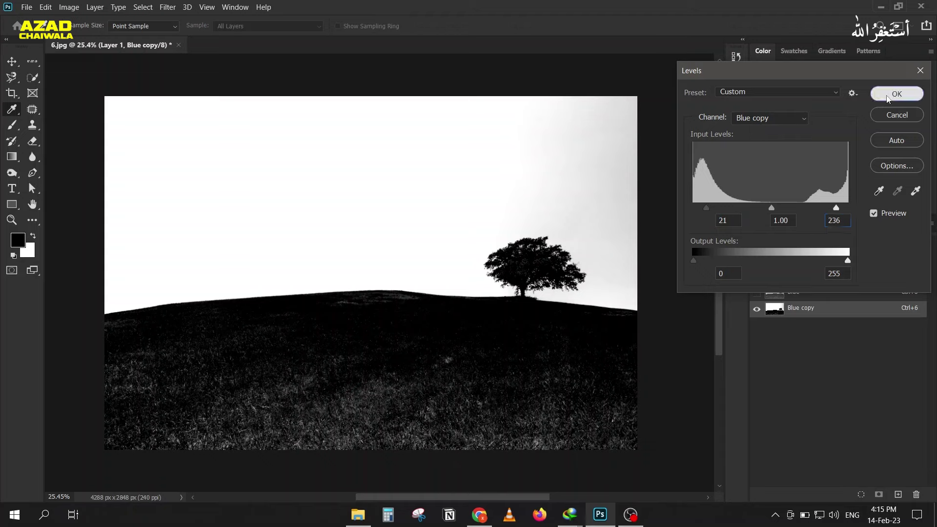
{"action": "key", "text": "l"}
Zoom in and back out to inspect the black tree silhouette against white sky.
{"action": "scroll", "coordinate": [497, 270], "scroll_direction": "up", "scroll_amount": 3}
{"action": "scroll", "coordinate": [497, 270], "scroll_direction": "up", "scroll_amount": 3}
{"action": "scroll", "coordinate": [496, 269], "scroll_direction": "up", "scroll_amount": 3}
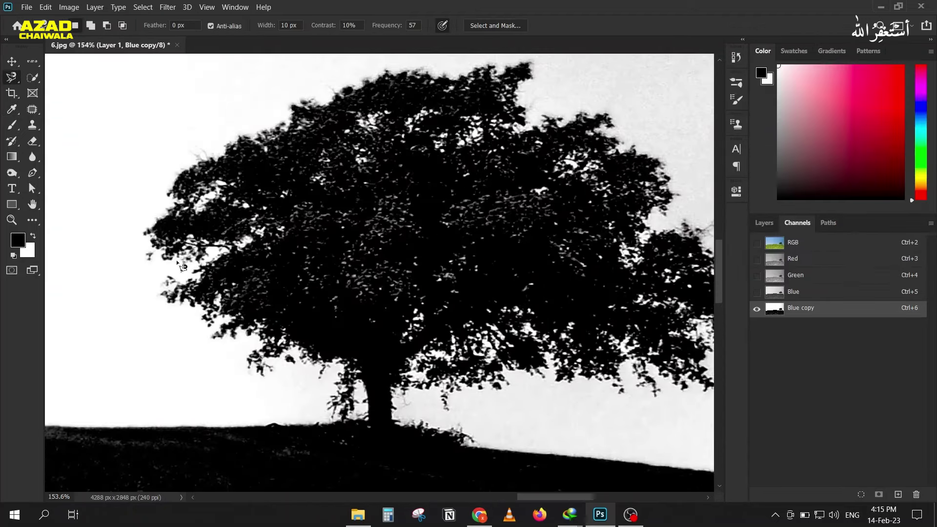
{"action": "scroll", "coordinate": [265, 216], "scroll_direction": "down", "scroll_amount": 3}
{"action": "scroll", "coordinate": [244, 293], "scroll_direction": "down", "scroll_amount": 3}
{"action": "scroll", "coordinate": [224, 364], "scroll_direction": "down", "scroll_amount": 2}
Paint the lower grass solid black with the Brush tool.
{"action": "mouse_move", "coordinate": [225, 364]}
{"action": "left_mouse_down"}
{"action": "mouse_move", "coordinate": [379, 391]}
{"action": "mouse_move", "coordinate": [334, 387]}
{"action": "left_mouse_up"}
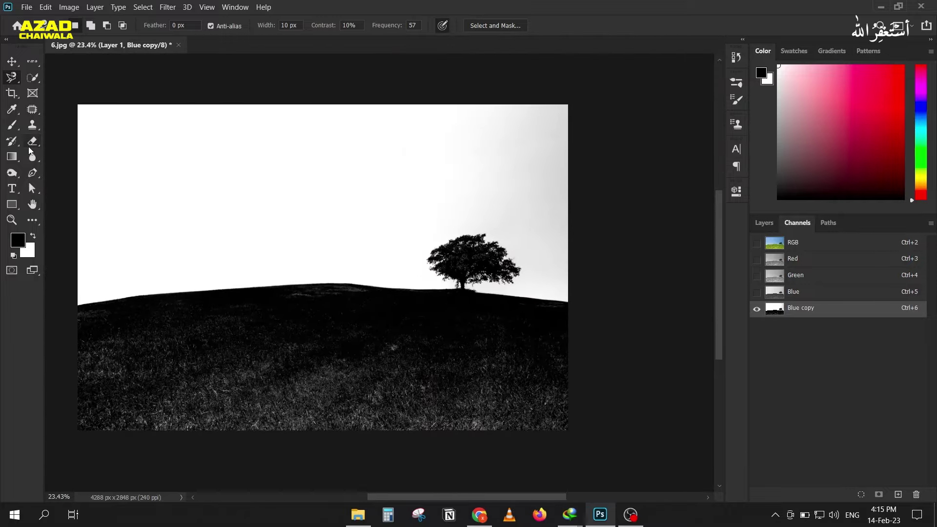
{"action": "left_click", "coordinate": [13, 126]}
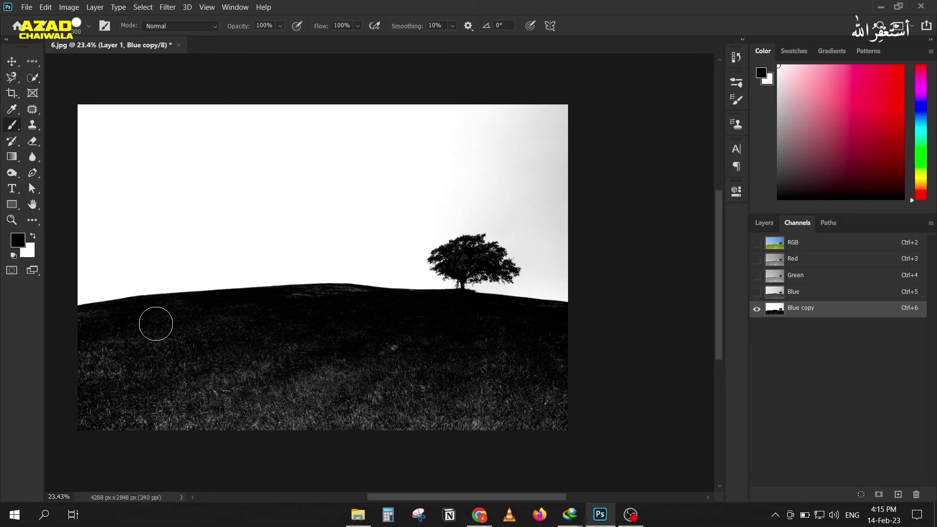
{"action": "left_click_drag", "start_coordinate": [121, 337], "coordinate": [171, 285]}
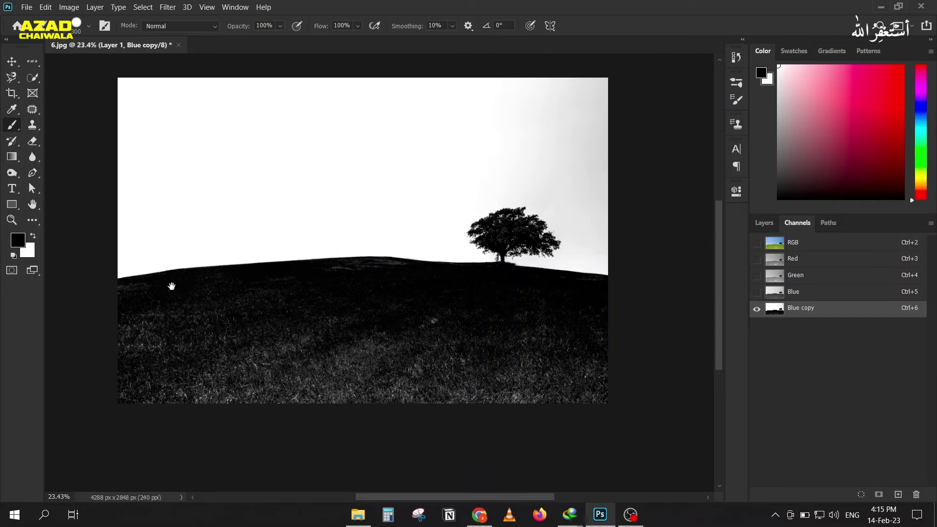
{"action": "mouse_move", "coordinate": [485, 342]}
{"action": "left_mouse_down"}
{"action": "mouse_move", "coordinate": [205, 358]}
{"action": "mouse_move", "coordinate": [535, 389]}
{"action": "mouse_move", "coordinate": [408, 331]}
{"action": "mouse_move", "coordinate": [293, 294]}
{"action": "mouse_move", "coordinate": [521, 337]}
{"action": "mouse_move", "coordinate": [646, 332]}
{"action": "mouse_move", "coordinate": [595, 312]}
{"action": "left_mouse_up"}
{"action": "mouse_move", "coordinate": [696, 401]}
{"action": "left_mouse_down"}
{"action": "mouse_move", "coordinate": [458, 391]}
{"action": "mouse_move", "coordinate": [459, 374]}
{"action": "mouse_move", "coordinate": [127, 317]}
{"action": "left_mouse_up"}
{"action": "mouse_move", "coordinate": [126, 318]}
{"action": "left_mouse_down"}
{"action": "mouse_move", "coordinate": [383, 310]}
{"action": "mouse_move", "coordinate": [151, 341]}
{"action": "mouse_move", "coordinate": [108, 397]}
{"action": "mouse_move", "coordinate": [75, 389]}
{"action": "mouse_move", "coordinate": [146, 384]}
{"action": "mouse_move", "coordinate": [96, 338]}
{"action": "mouse_move", "coordinate": [201, 334]}
{"action": "left_mouse_up"}
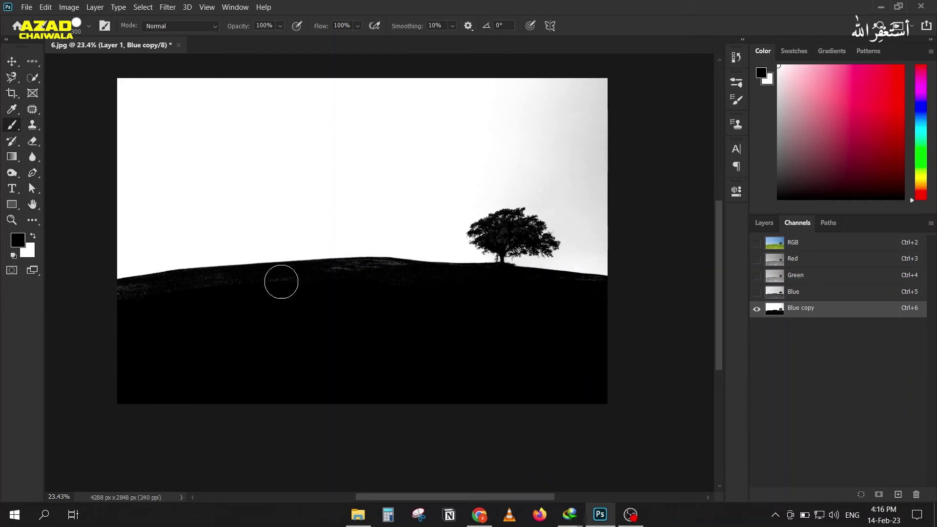
Blacken the grass along the left hill edge and horizon, undoing a stray blob above the hill.
{"action": "scroll", "coordinate": [148, 280], "scroll_direction": "up", "scroll_amount": 2}
{"action": "scroll", "coordinate": [115, 293], "scroll_direction": "up", "scroll_amount": 1}
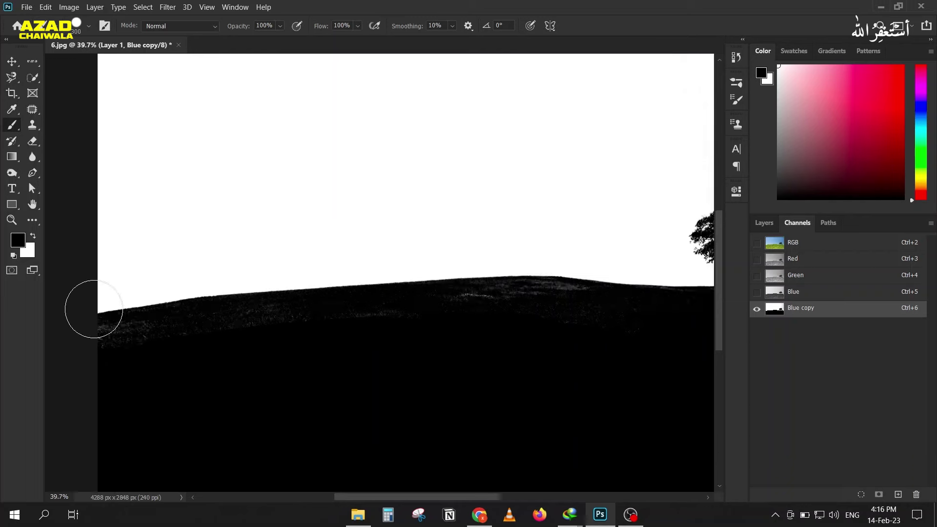
{"action": "left_click_drag", "start_coordinate": [93, 351], "coordinate": [146, 344]}
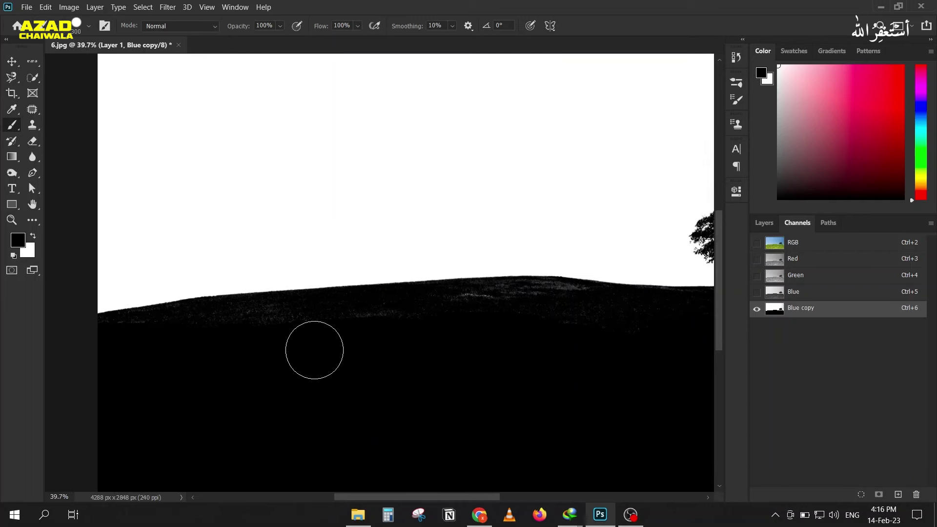
{"action": "scroll", "coordinate": [247, 339], "scroll_direction": "up", "scroll_amount": 2}
{"action": "scroll", "coordinate": [181, 318], "scroll_direction": "up", "scroll_amount": 1}
{"action": "left_click_drag", "start_coordinate": [140, 297], "coordinate": [324, 301]}
{"action": "scroll", "coordinate": [325, 301], "scroll_direction": "down", "scroll_amount": 5}
{"action": "mouse_move", "coordinate": [445, 331]}
{"action": "left_mouse_down"}
{"action": "mouse_move", "coordinate": [318, 321]}
{"action": "mouse_move", "coordinate": [355, 339]}
{"action": "left_mouse_up"}
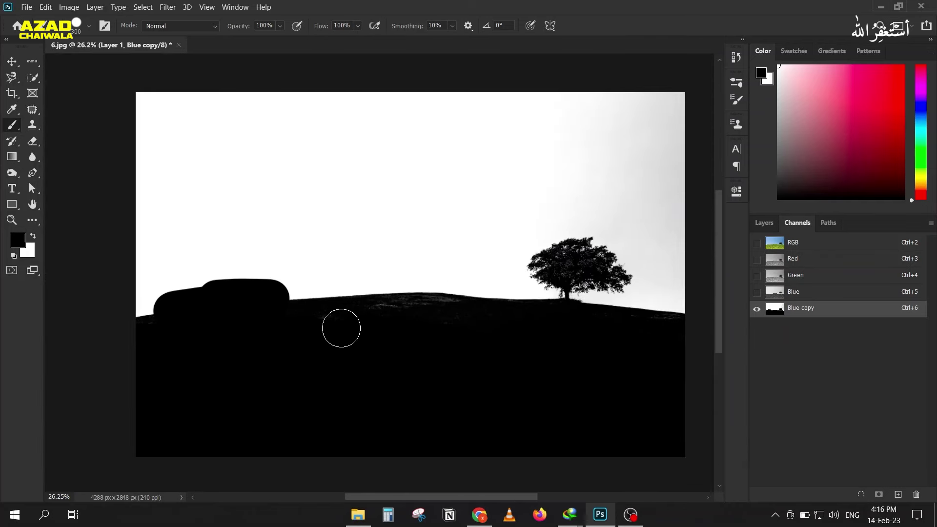
{"action": "key", "text": "ctrl+z"}
{"action": "scroll", "coordinate": [178, 334], "scroll_direction": "up", "scroll_amount": 3}
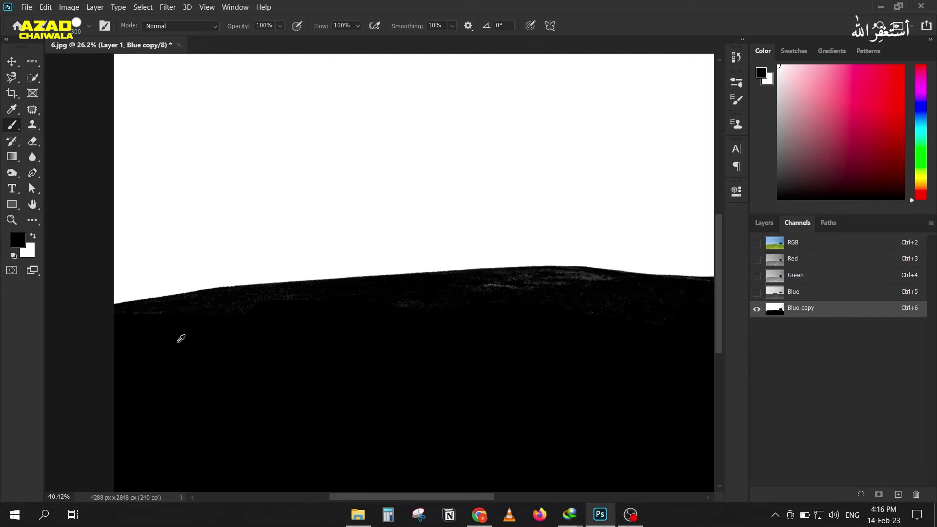
Set the brush to Overlay mode and blacken the grainy left horizon edge.
{"action": "left_click", "coordinate": [165, 30]}
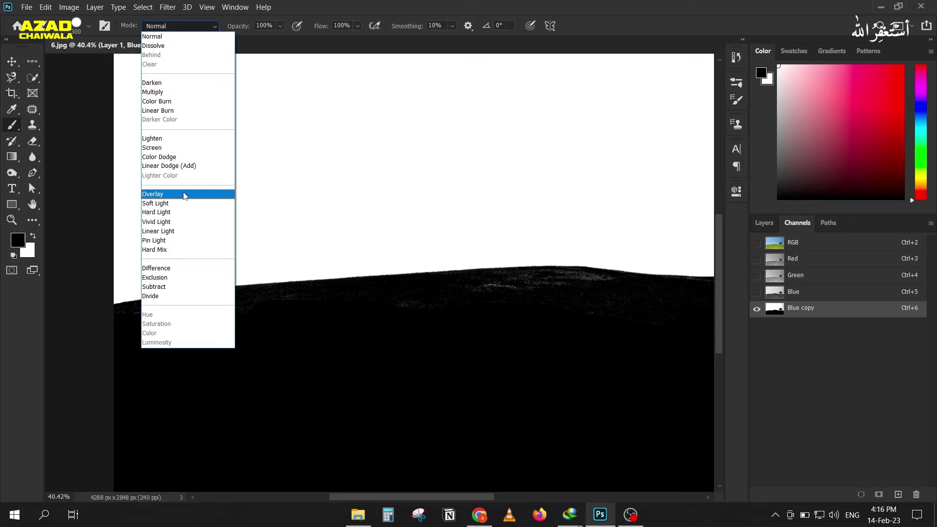
{"action": "left_click", "coordinate": [183, 194]}
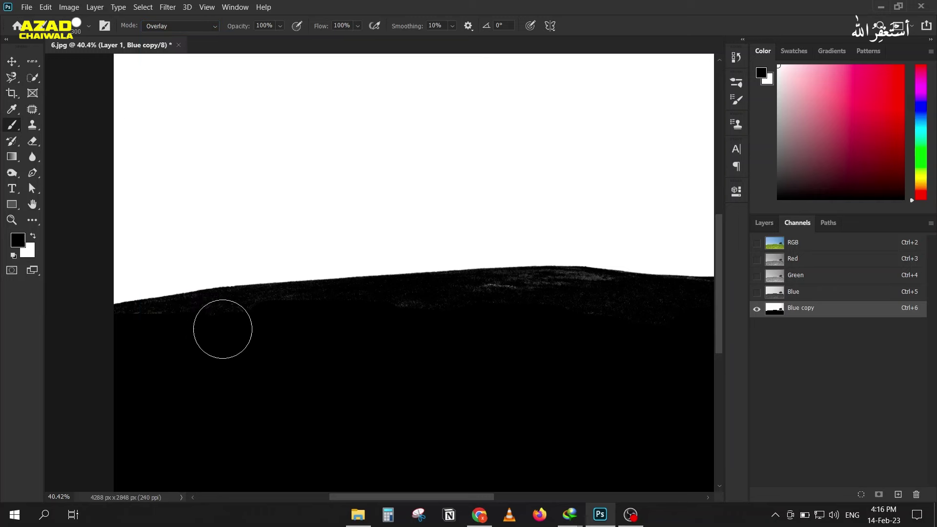
{"action": "mouse_move", "coordinate": [305, 294]}
{"action": "left_mouse_down"}
{"action": "mouse_move", "coordinate": [228, 314]}
{"action": "mouse_move", "coordinate": [209, 308]}
{"action": "mouse_move", "coordinate": [280, 314]}
{"action": "mouse_move", "coordinate": [247, 331]}
{"action": "left_mouse_up"}
Paint the tree crown solid black, redoing one stroke.
{"action": "mouse_move", "coordinate": [400, 301]}
{"action": "left_mouse_down"}
{"action": "mouse_move", "coordinate": [100, 231]}
{"action": "mouse_move", "coordinate": [243, 229]}
{"action": "mouse_move", "coordinate": [370, 245]}
{"action": "mouse_move", "coordinate": [420, 237]}
{"action": "mouse_move", "coordinate": [577, 268]}
{"action": "left_mouse_up"}
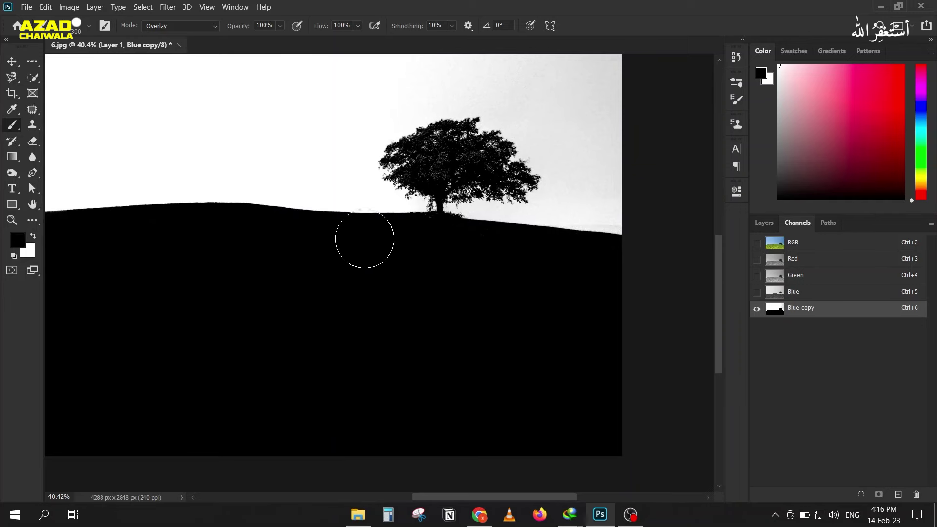
{"action": "scroll", "coordinate": [456, 156], "scroll_direction": "up", "scroll_amount": 2}
{"action": "mouse_move", "coordinate": [429, 163]}
{"action": "left_mouse_down"}
{"action": "mouse_move", "coordinate": [498, 163]}
{"action": "mouse_move", "coordinate": [408, 163]}
{"action": "mouse_move", "coordinate": [428, 203]}
{"action": "left_mouse_up"}
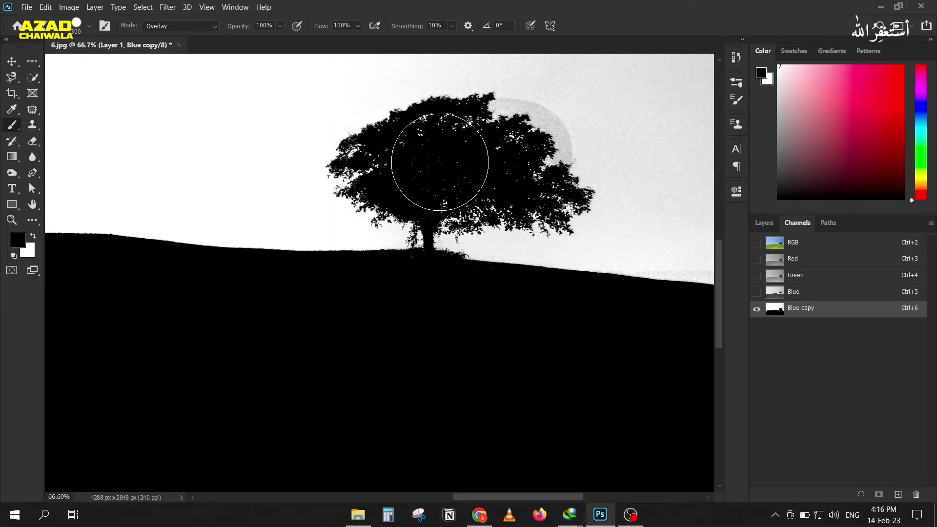
{"action": "key", "text": "ctrl+z"}
{"action": "mouse_move", "coordinate": [419, 157]}
{"action": "left_mouse_down"}
{"action": "mouse_move", "coordinate": [461, 157]}
{"action": "mouse_move", "coordinate": [433, 151]}
{"action": "mouse_move", "coordinate": [430, 182]}
{"action": "left_mouse_up"}
{"action": "scroll", "coordinate": [270, 181], "scroll_direction": "down", "scroll_amount": 2}
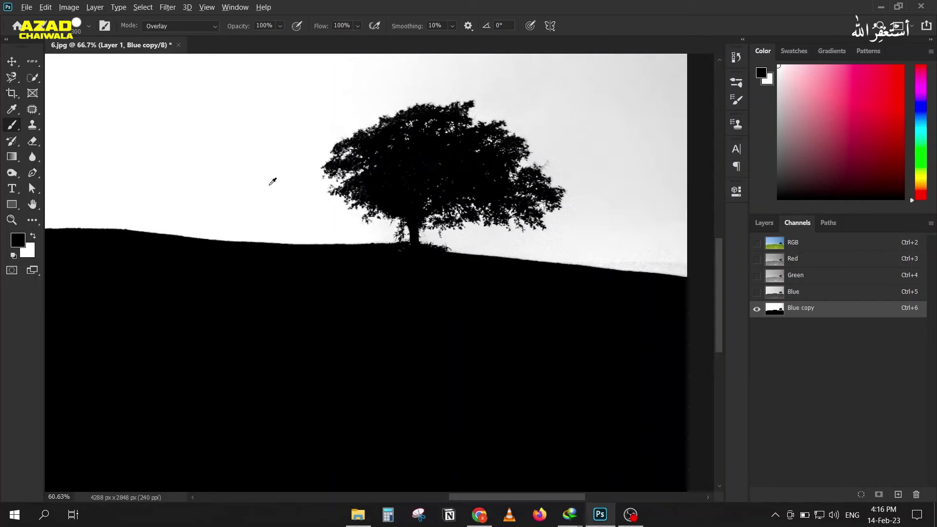
{"action": "scroll", "coordinate": [272, 207], "scroll_direction": "down", "scroll_amount": 1}
{"action": "scroll", "coordinate": [291, 255], "scroll_direction": "up", "scroll_amount": 1}
{"action": "mouse_move", "coordinate": [291, 254]}
{"action": "left_mouse_down"}
{"action": "mouse_move", "coordinate": [439, 264]}
{"action": "mouse_move", "coordinate": [335, 285]}
{"action": "mouse_move", "coordinate": [361, 236]}
{"action": "mouse_move", "coordinate": [305, 234]}
{"action": "mouse_move", "coordinate": [305, 75]}
{"action": "mouse_move", "coordinate": [371, 178]}
{"action": "mouse_move", "coordinate": [340, 152]}
{"action": "left_mouse_up"}
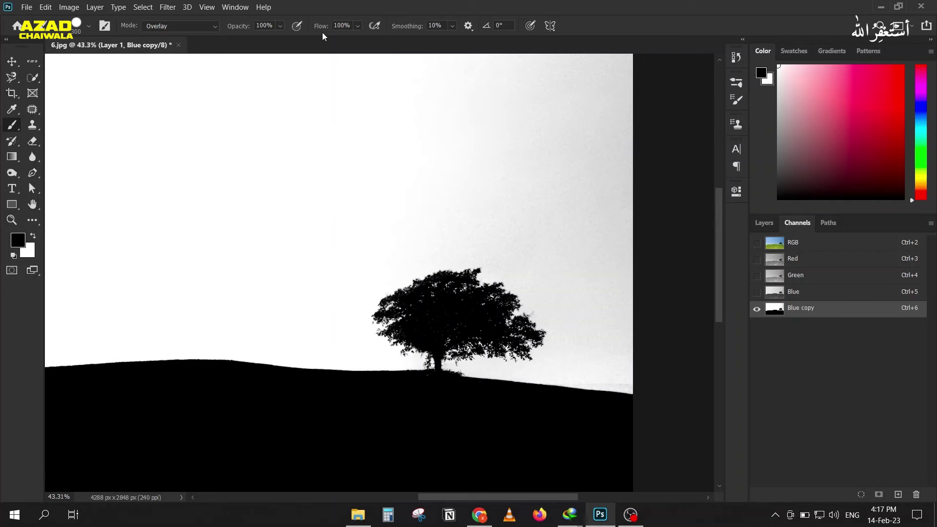
{"action": "left_click", "coordinate": [27, 7]}
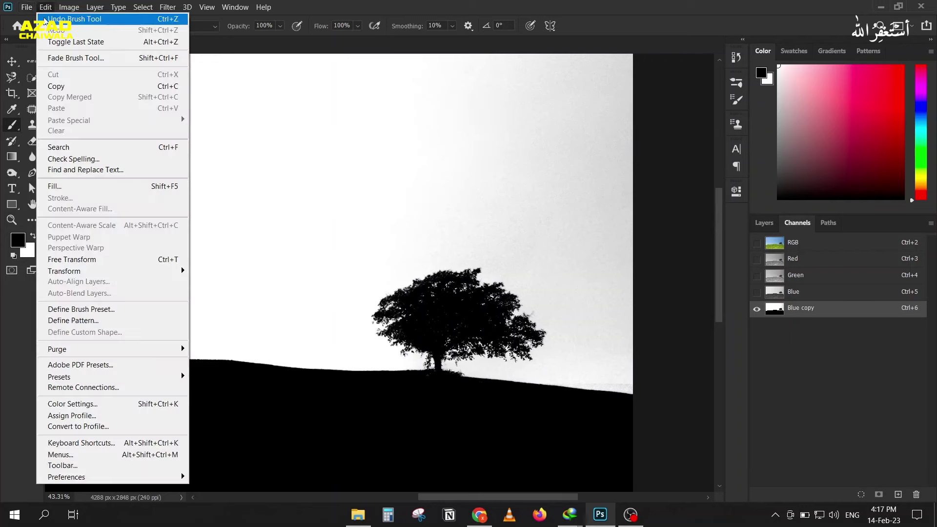
Create a 1920×1080 Untitled-1 document and paint a red Normal-mode stroke upper left.
{"action": "left_click", "coordinate": [30, 15]}
{"action": "left_click", "coordinate": [511, 109]}
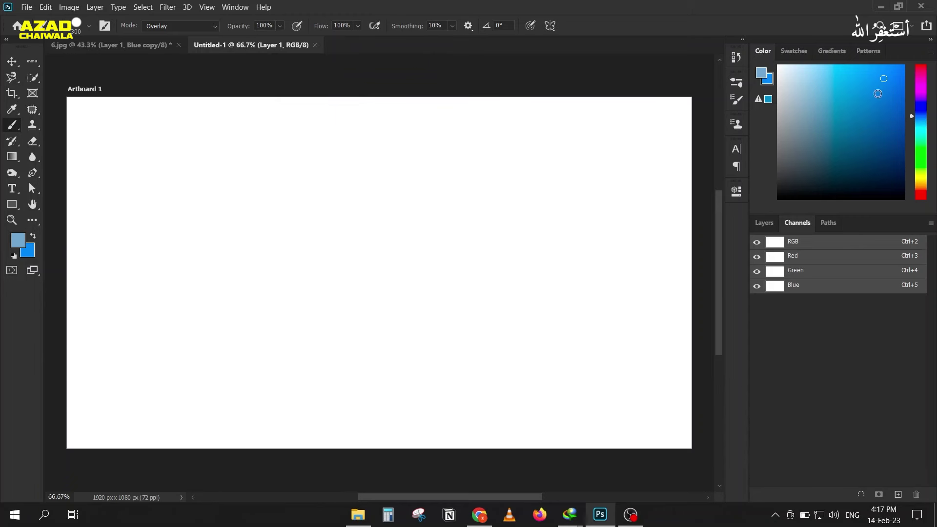
{"action": "left_click_drag", "start_coordinate": [922, 89], "coordinate": [930, 61]}
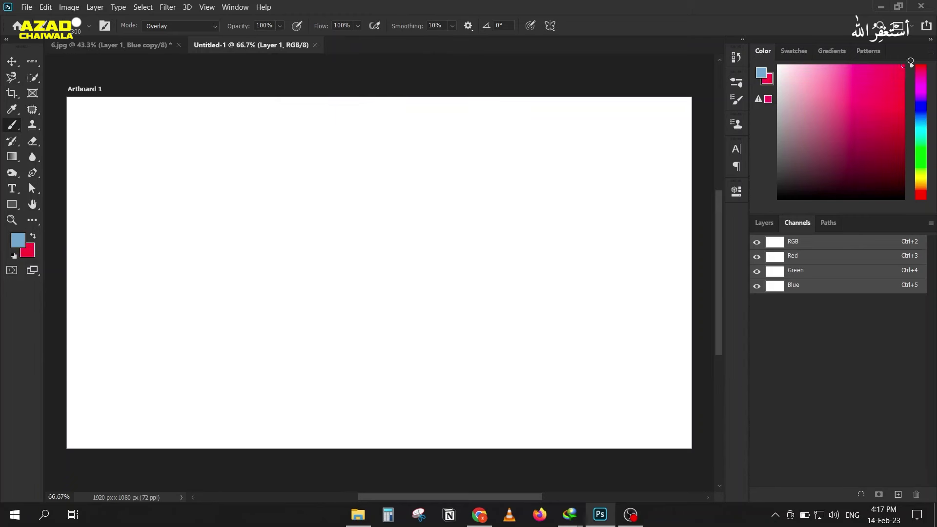
{"action": "left_click", "coordinate": [33, 237]}
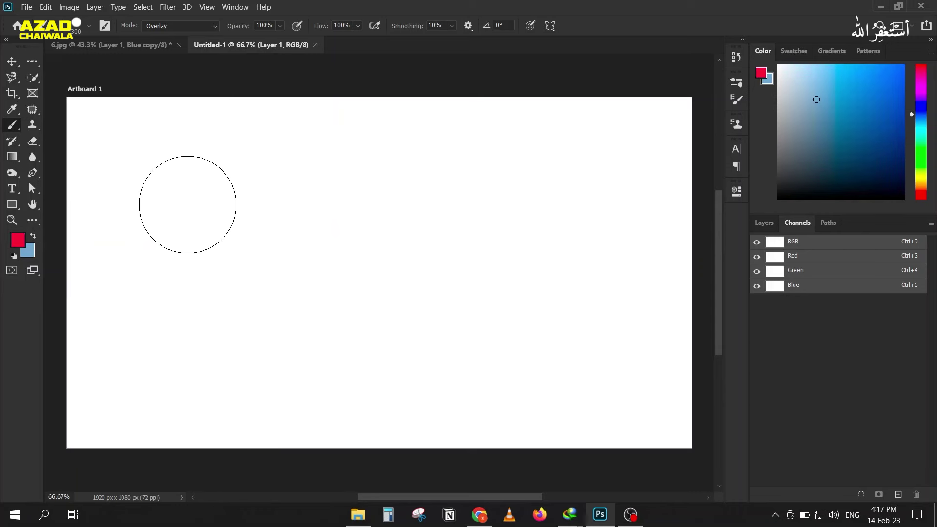
{"action": "left_click", "coordinate": [163, 29]}
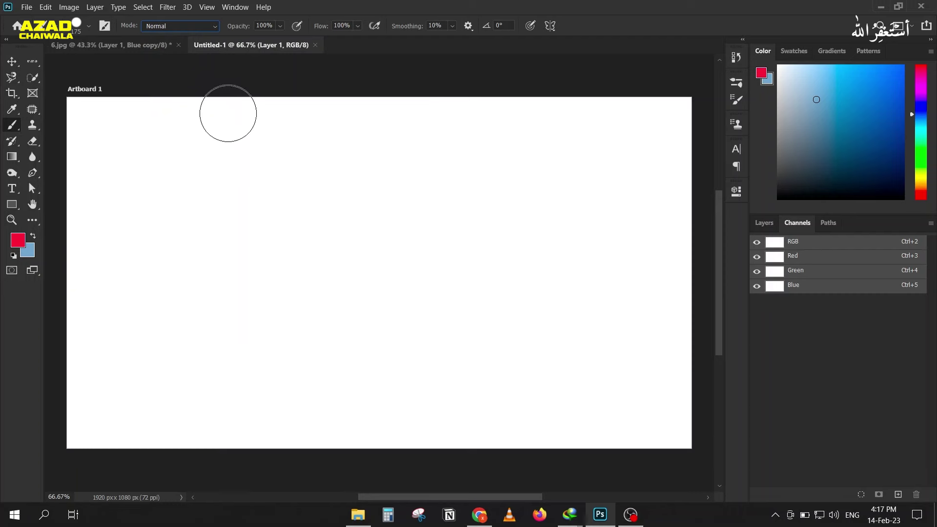
{"action": "mouse_move", "coordinate": [110, 144]}
{"action": "left_mouse_down"}
{"action": "mouse_move", "coordinate": [156, 136]}
{"action": "mouse_move", "coordinate": [149, 151]}
{"action": "mouse_move", "coordinate": [174, 178]}
{"action": "left_mouse_up"}
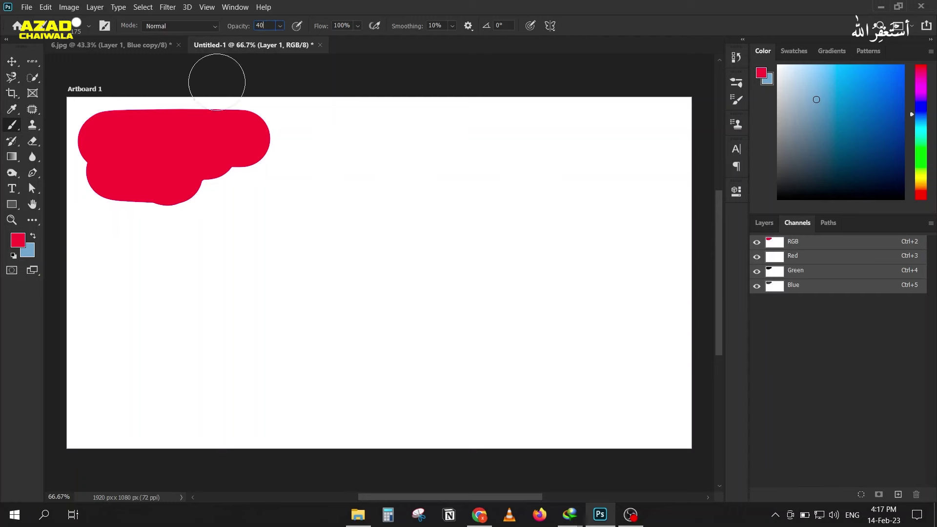
Paint overlapping 40%-opacity pink and magenta strokes right of the red stroke.
{"action": "mouse_move", "coordinate": [387, 149]}
{"action": "left_mouse_down"}
{"action": "mouse_move", "coordinate": [345, 140]}
{"action": "mouse_move", "coordinate": [500, 175]}
{"action": "mouse_move", "coordinate": [416, 189]}
{"action": "mouse_move", "coordinate": [452, 186]}
{"action": "mouse_move", "coordinate": [460, 203]}
{"action": "mouse_move", "coordinate": [429, 203]}
{"action": "mouse_move", "coordinate": [420, 218]}
{"action": "mouse_move", "coordinate": [429, 218]}
{"action": "mouse_move", "coordinate": [387, 176]}
{"action": "mouse_move", "coordinate": [459, 183]}
{"action": "mouse_move", "coordinate": [425, 155]}
{"action": "mouse_move", "coordinate": [337, 151]}
{"action": "mouse_move", "coordinate": [394, 159]}
{"action": "mouse_move", "coordinate": [412, 201]}
{"action": "mouse_move", "coordinate": [404, 207]}
{"action": "mouse_move", "coordinate": [382, 176]}
{"action": "mouse_move", "coordinate": [389, 187]}
{"action": "left_mouse_up"}
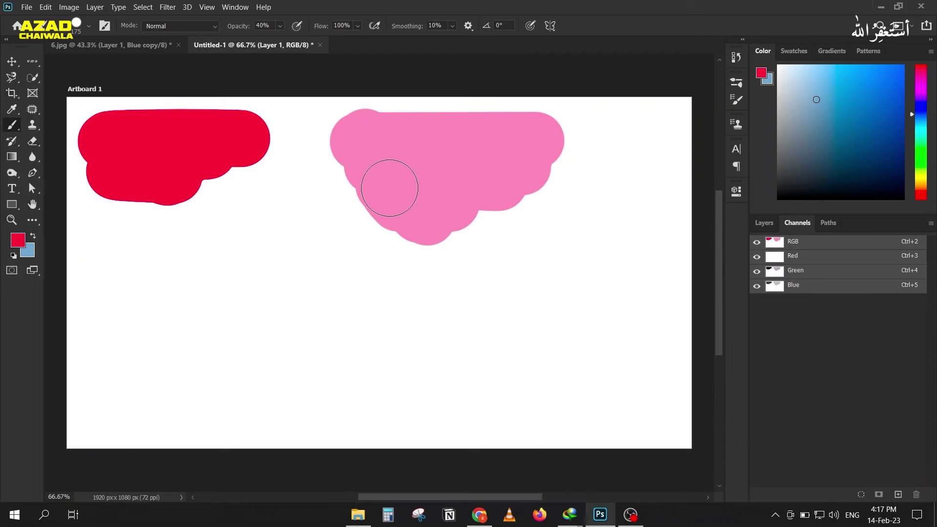
{"action": "mouse_move", "coordinate": [360, 144]}
{"action": "left_mouse_down"}
{"action": "mouse_move", "coordinate": [479, 152]}
{"action": "mouse_move", "coordinate": [435, 203]}
{"action": "mouse_move", "coordinate": [373, 182]}
{"action": "mouse_move", "coordinate": [392, 212]}
{"action": "mouse_move", "coordinate": [364, 142]}
{"action": "mouse_move", "coordinate": [503, 157]}
{"action": "mouse_move", "coordinate": [426, 181]}
{"action": "mouse_move", "coordinate": [411, 208]}
{"action": "mouse_move", "coordinate": [391, 142]}
{"action": "mouse_move", "coordinate": [431, 191]}
{"action": "left_mouse_up"}
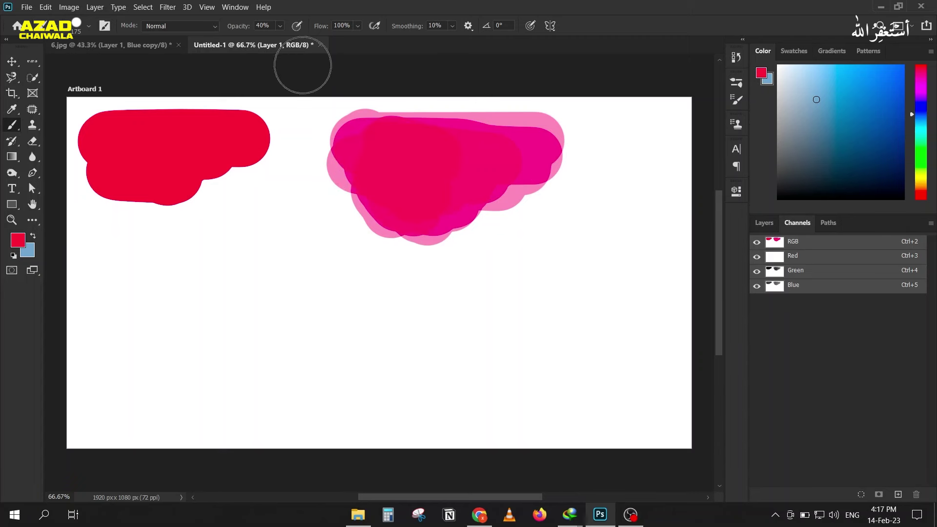
{"action": "key", "text": "Return"}
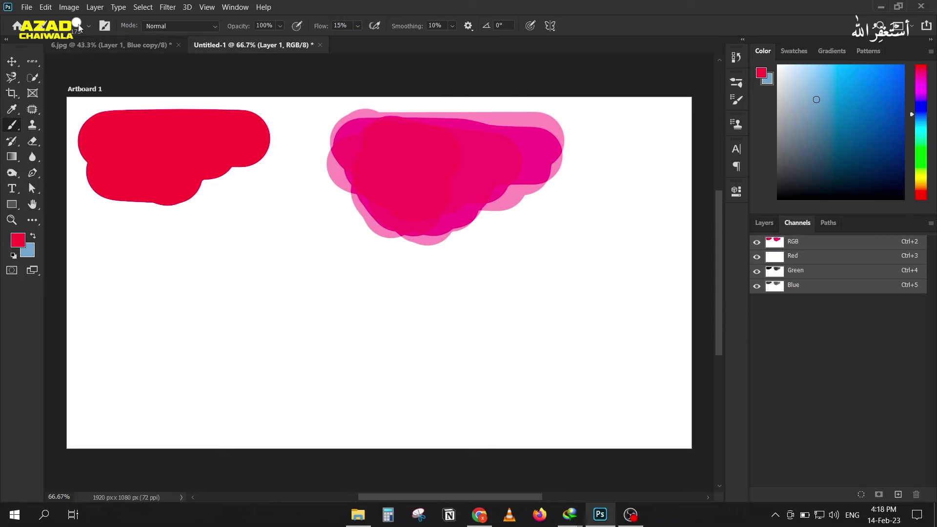
Switch to a soft round brush with 0 hardness and paint faint pink strokes.
{"action": "left_click", "coordinate": [78, 28]}
{"action": "left_click", "coordinate": [40, 163]}
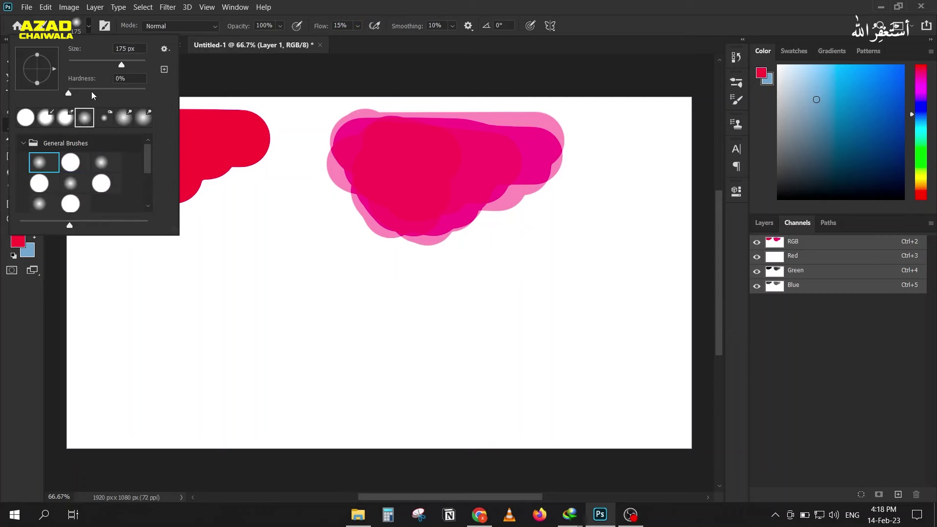
{"action": "left_click", "coordinate": [336, 4]}
{"action": "mouse_move", "coordinate": [145, 260]}
{"action": "left_mouse_down"}
{"action": "mouse_move", "coordinate": [262, 278]}
{"action": "mouse_move", "coordinate": [278, 303]}
{"action": "mouse_move", "coordinate": [188, 271]}
{"action": "mouse_move", "coordinate": [259, 340]}
{"action": "mouse_move", "coordinate": [230, 356]}
{"action": "mouse_move", "coordinate": [161, 348]}
{"action": "mouse_move", "coordinate": [200, 371]}
{"action": "left_mouse_up"}
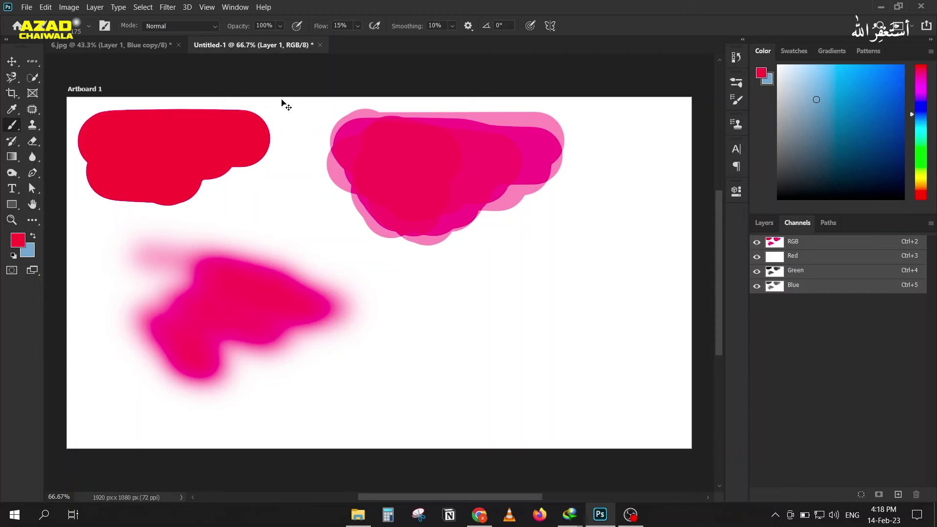
{"action": "key", "text": "ctrl+z"}
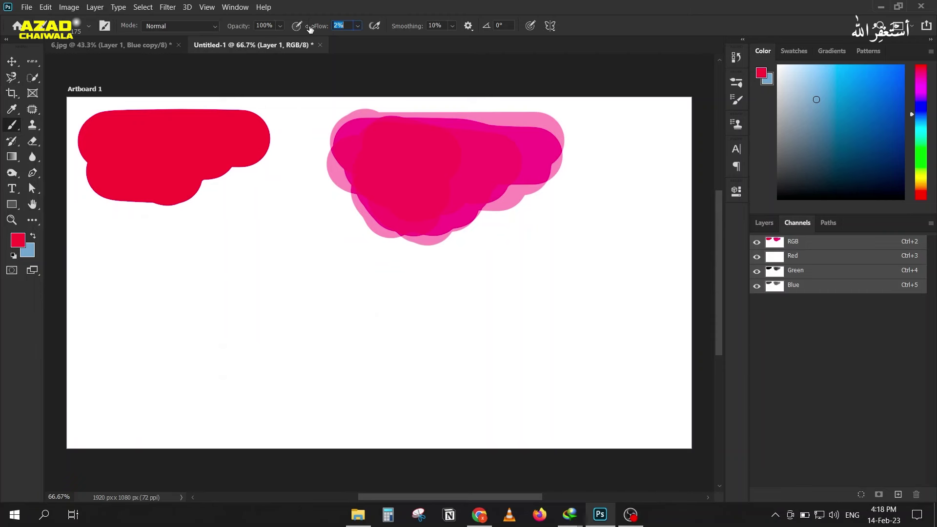
{"action": "mouse_move", "coordinate": [182, 241]}
{"action": "left_mouse_down"}
{"action": "mouse_move", "coordinate": [176, 259]}
{"action": "mouse_move", "coordinate": [419, 329]}
{"action": "mouse_move", "coordinate": [342, 346]}
{"action": "mouse_move", "coordinate": [221, 306]}
{"action": "mouse_move", "coordinate": [368, 366]}
{"action": "mouse_move", "coordinate": [364, 341]}
{"action": "mouse_move", "coordinate": [381, 339]}
{"action": "mouse_move", "coordinate": [479, 356]}
{"action": "left_mouse_up"}
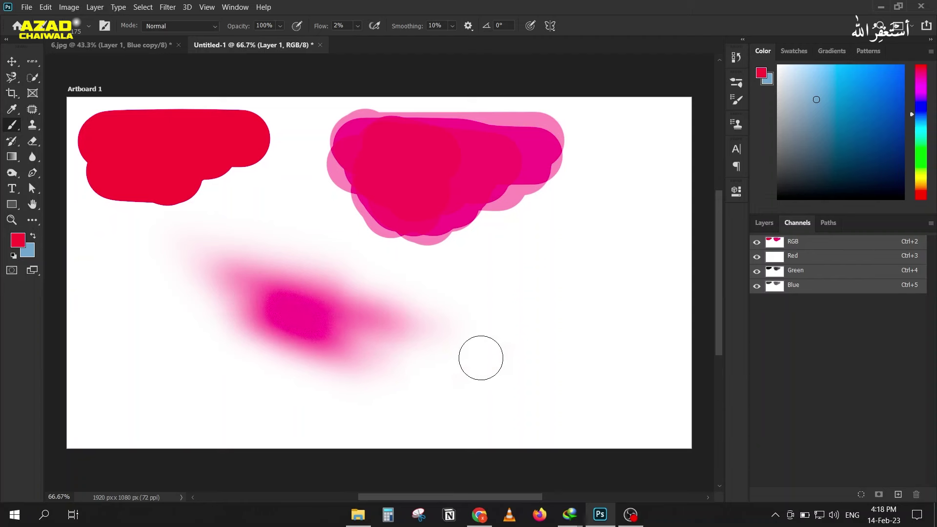
{"action": "mouse_move", "coordinate": [551, 330]}
{"action": "left_mouse_down"}
{"action": "mouse_move", "coordinate": [516, 307]}
{"action": "mouse_move", "coordinate": [504, 320]}
{"action": "left_mouse_up"}
Paint soft blue and 100%-flow solid blue strokes, then close the scratch document.
{"action": "left_click_drag", "start_coordinate": [872, 146], "coordinate": [894, 75]}
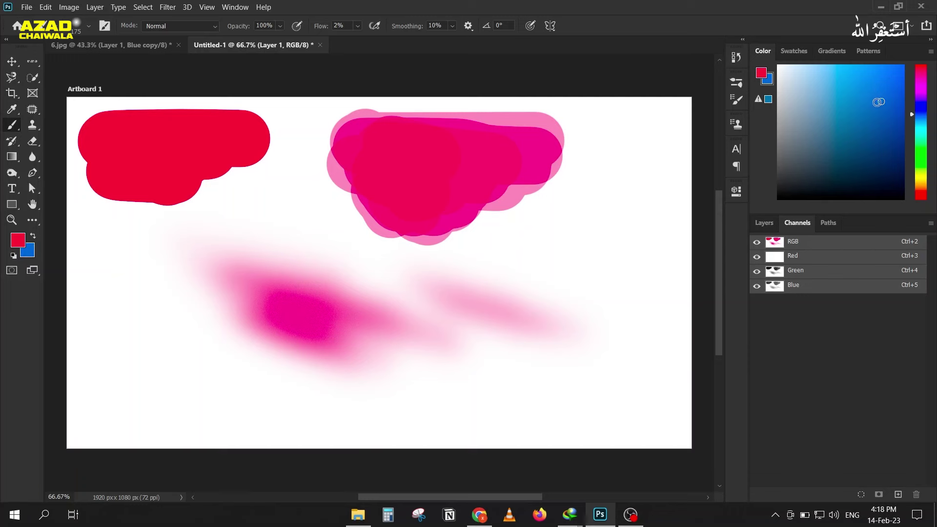
{"action": "key", "text": "x"}
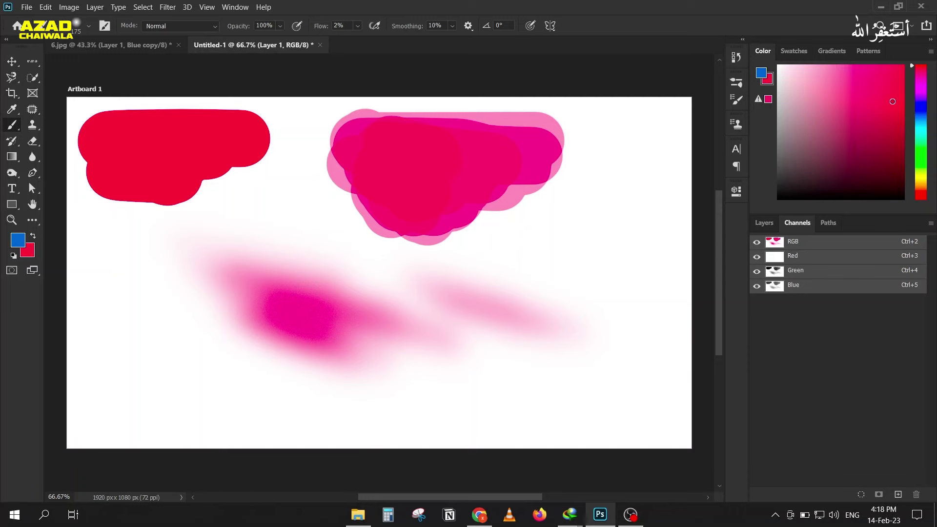
{"action": "mouse_move", "coordinate": [536, 280]}
{"action": "left_mouse_down"}
{"action": "mouse_move", "coordinate": [600, 328]}
{"action": "mouse_move", "coordinate": [437, 293]}
{"action": "mouse_move", "coordinate": [487, 278]}
{"action": "mouse_move", "coordinate": [481, 260]}
{"action": "mouse_move", "coordinate": [617, 308]}
{"action": "mouse_move", "coordinate": [449, 265]}
{"action": "mouse_move", "coordinate": [422, 267]}
{"action": "mouse_move", "coordinate": [445, 291]}
{"action": "mouse_move", "coordinate": [394, 281]}
{"action": "mouse_move", "coordinate": [435, 299]}
{"action": "left_mouse_up"}
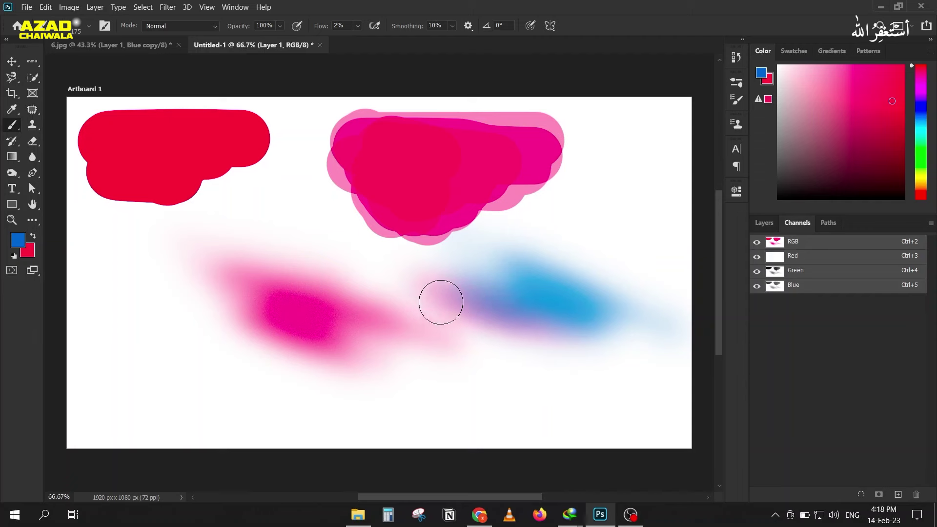
{"action": "left_click_drag", "start_coordinate": [318, 26], "coordinate": [479, 32]}
{"action": "mouse_move", "coordinate": [116, 249]}
{"action": "left_mouse_down"}
{"action": "mouse_move", "coordinate": [126, 272]}
{"action": "mouse_move", "coordinate": [73, 235]}
{"action": "mouse_move", "coordinate": [98, 287]}
{"action": "mouse_move", "coordinate": [161, 314]}
{"action": "mouse_move", "coordinate": [127, 247]}
{"action": "left_mouse_up"}
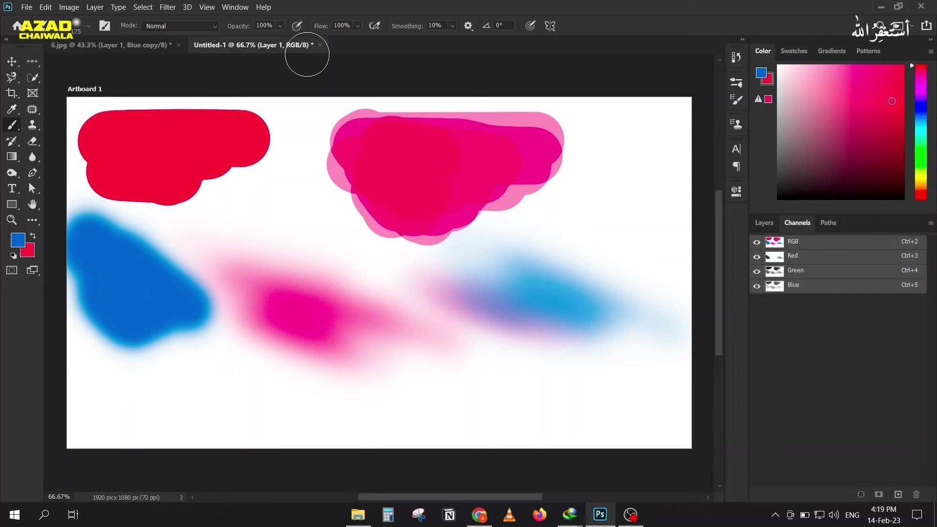
{"action": "left_click", "coordinate": [320, 45]}
Discard the Untitled-1 scratch document, then try a 300 px black stroke on the tree and undo it.
{"action": "key", "text": "n"}
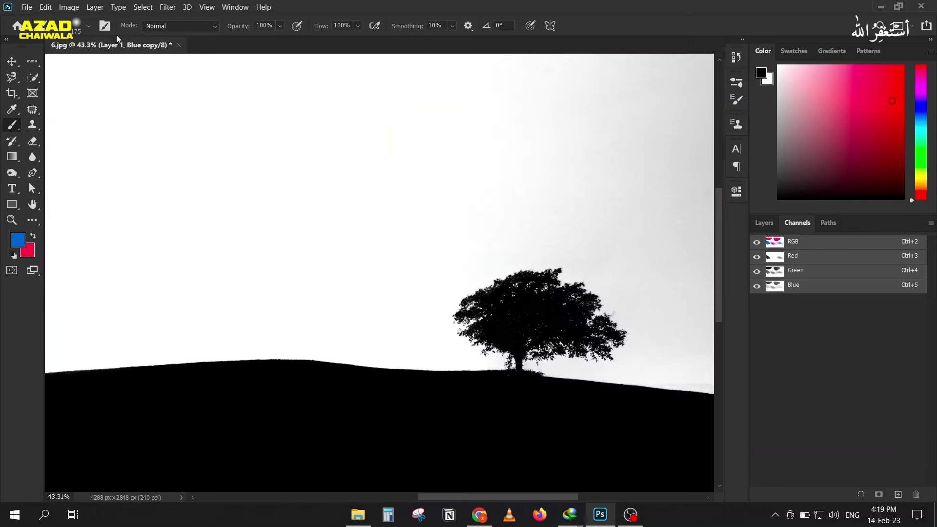
{"action": "left_click_drag", "start_coordinate": [346, 326], "coordinate": [184, 276]}
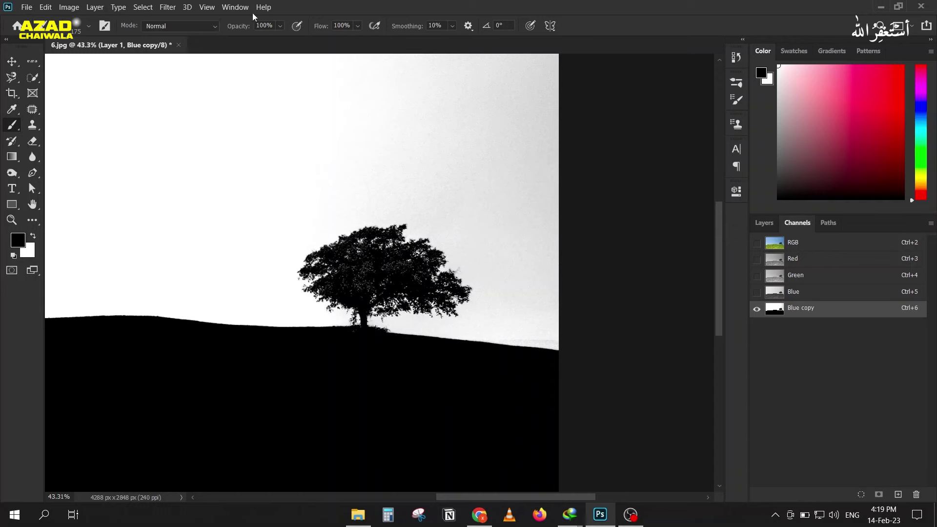
{"action": "key", "text": "bracketright"}
{"action": "key", "text": "bracketright"}
{"action": "key", "text": "bracketright"}
{"action": "mouse_move", "coordinate": [365, 267]}
{"action": "left_mouse_down"}
{"action": "mouse_move", "coordinate": [450, 266]}
{"action": "mouse_move", "coordinate": [382, 257]}
{"action": "left_mouse_up"}
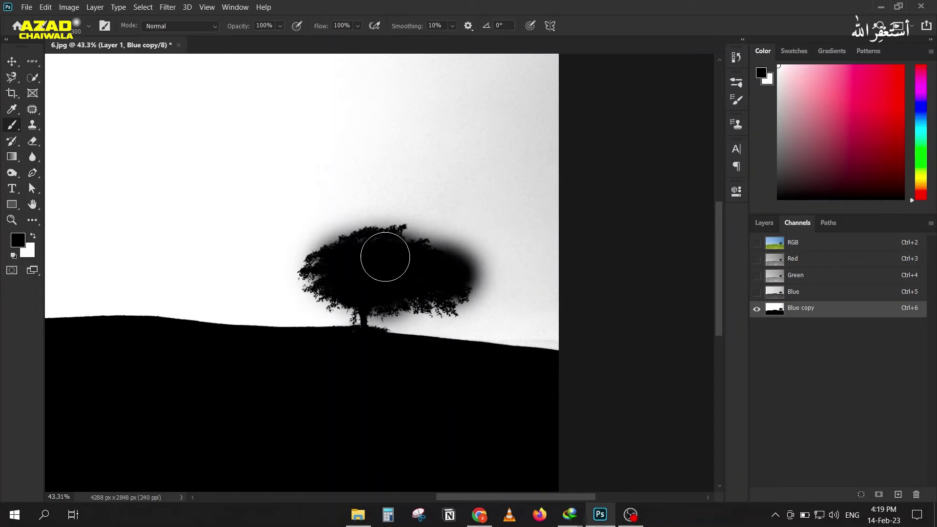
{"action": "key", "text": "ctrl+z"}
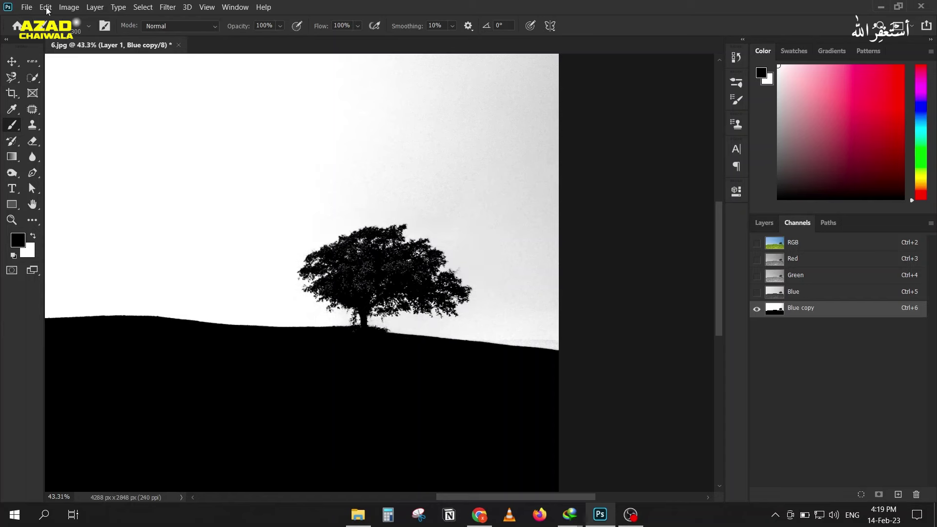
{"action": "left_click", "coordinate": [164, 26]}
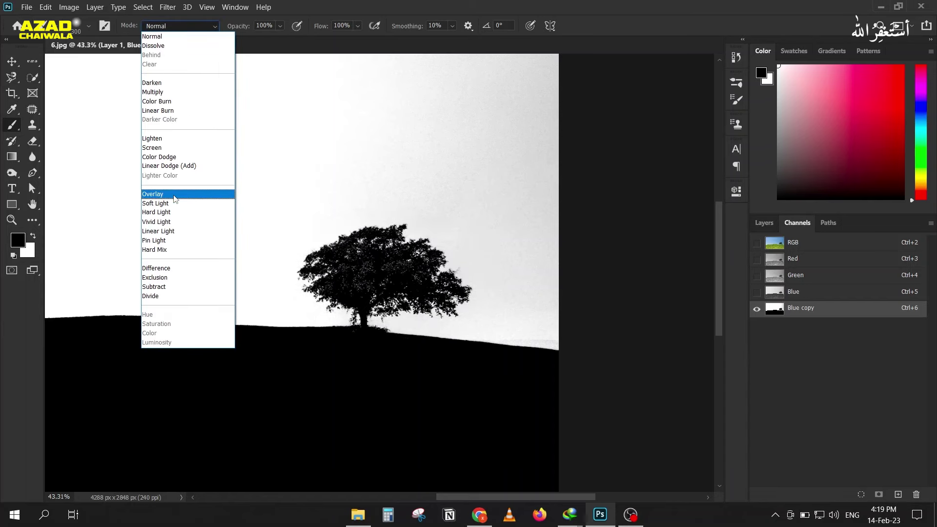
Paint the tree canopy solid black with an Overlay-mode brush at 20% flow.
{"action": "left_click", "coordinate": [156, 194]}
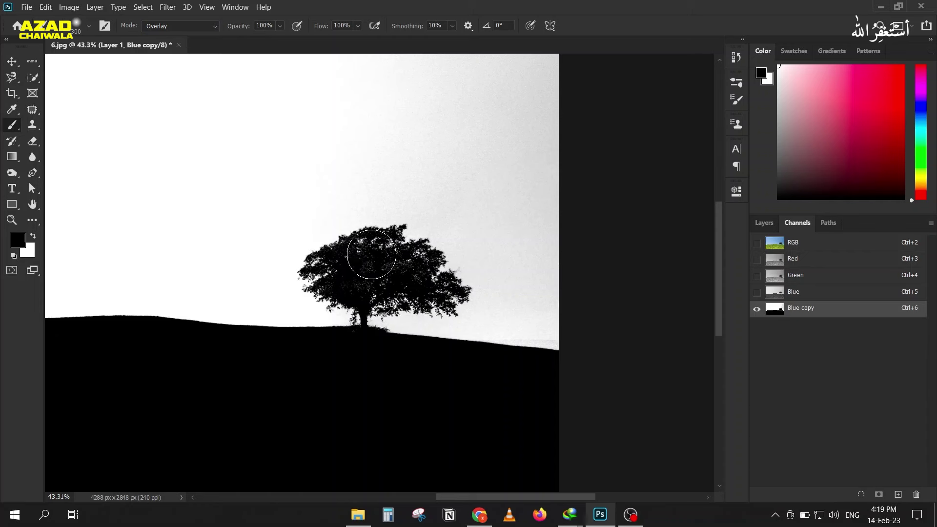
{"action": "mouse_move", "coordinate": [407, 254]}
{"action": "left_mouse_down"}
{"action": "mouse_move", "coordinate": [413, 280]}
{"action": "mouse_move", "coordinate": [483, 247]}
{"action": "left_mouse_up"}
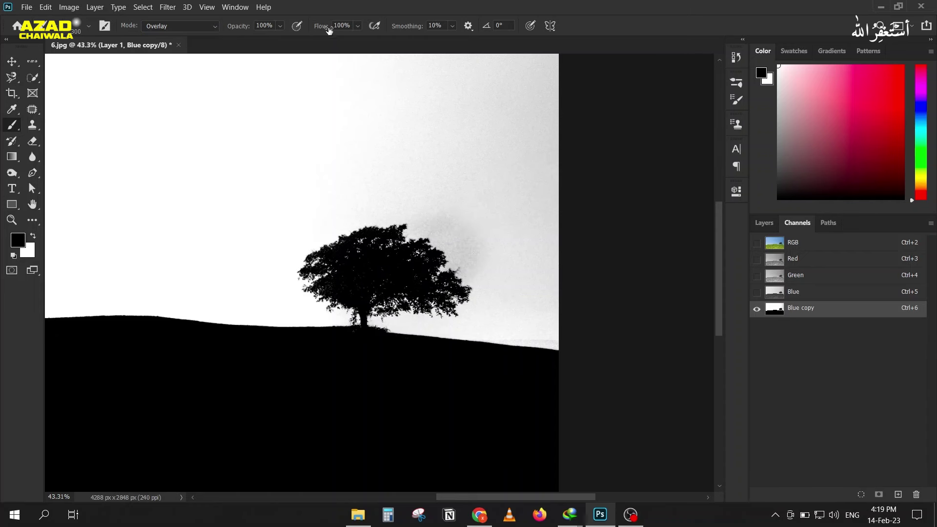
{"action": "key", "text": "ctrl+z"}
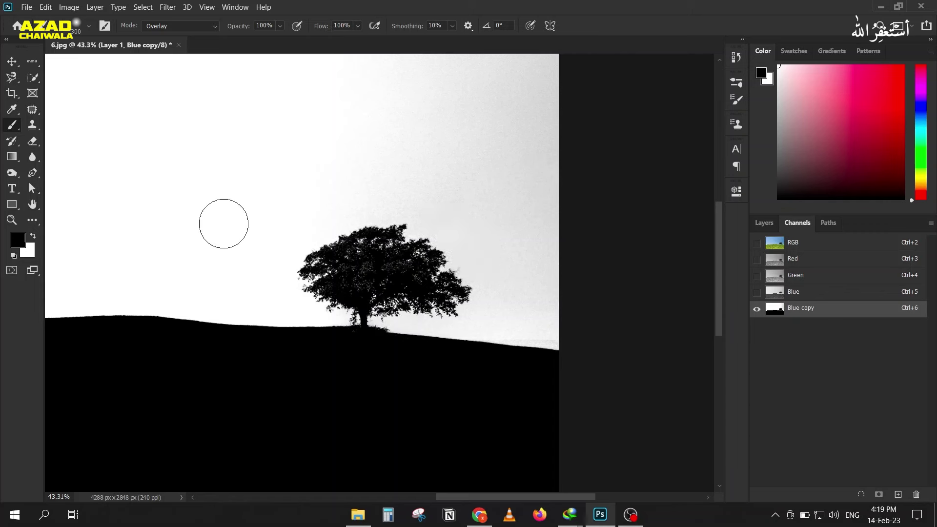
{"action": "left_click_drag", "start_coordinate": [326, 27], "coordinate": [275, 29]}
{"action": "mouse_move", "coordinate": [372, 280]}
{"action": "left_mouse_down"}
{"action": "mouse_move", "coordinate": [411, 274]}
{"action": "mouse_move", "coordinate": [381, 253]}
{"action": "mouse_move", "coordinate": [340, 268]}
{"action": "mouse_move", "coordinate": [325, 249]}
{"action": "mouse_move", "coordinate": [398, 259]}
{"action": "mouse_move", "coordinate": [378, 294]}
{"action": "left_mouse_up"}
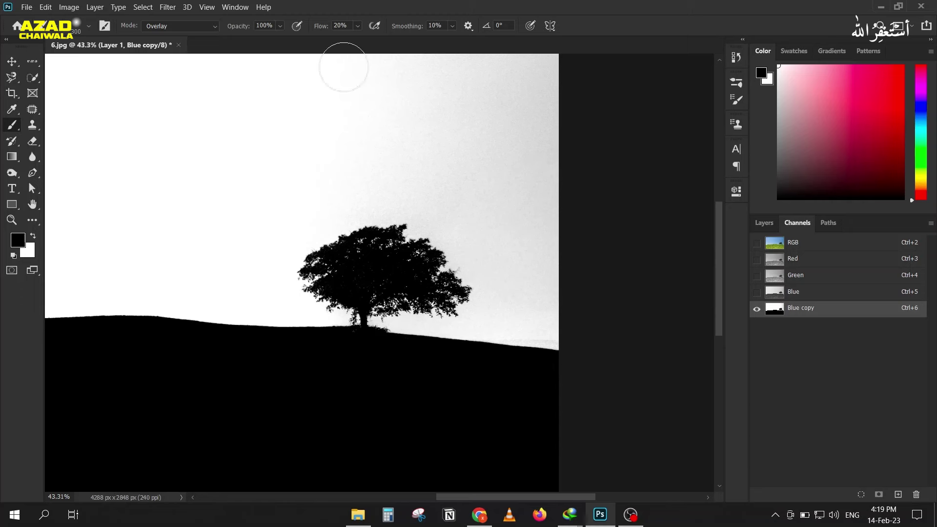
Brush the grey upper-right sky to near white with white paint.
{"action": "left_click", "coordinate": [34, 236]}
{"action": "mouse_move", "coordinate": [464, 85]}
{"action": "left_mouse_down"}
{"action": "mouse_move", "coordinate": [542, 83]}
{"action": "mouse_move", "coordinate": [550, 146]}
{"action": "left_mouse_up"}
{"action": "mouse_move", "coordinate": [545, 189]}
{"action": "left_mouse_down"}
{"action": "mouse_move", "coordinate": [490, 92]}
{"action": "mouse_move", "coordinate": [433, 94]}
{"action": "mouse_move", "coordinate": [335, 76]}
{"action": "mouse_move", "coordinate": [350, 118]}
{"action": "mouse_move", "coordinate": [337, 146]}
{"action": "mouse_move", "coordinate": [372, 184]}
{"action": "mouse_move", "coordinate": [537, 271]}
{"action": "mouse_move", "coordinate": [569, 266]}
{"action": "mouse_move", "coordinate": [388, 356]}
{"action": "mouse_move", "coordinate": [408, 314]}
{"action": "mouse_move", "coordinate": [471, 298]}
{"action": "mouse_move", "coordinate": [508, 305]}
{"action": "mouse_move", "coordinate": [517, 245]}
{"action": "mouse_move", "coordinate": [506, 222]}
{"action": "mouse_move", "coordinate": [355, 205]}
{"action": "mouse_move", "coordinate": [255, 244]}
{"action": "mouse_move", "coordinate": [306, 314]}
{"action": "mouse_move", "coordinate": [445, 376]}
{"action": "mouse_move", "coordinate": [433, 360]}
{"action": "mouse_move", "coordinate": [573, 352]}
{"action": "mouse_move", "coordinate": [514, 196]}
{"action": "left_mouse_up"}
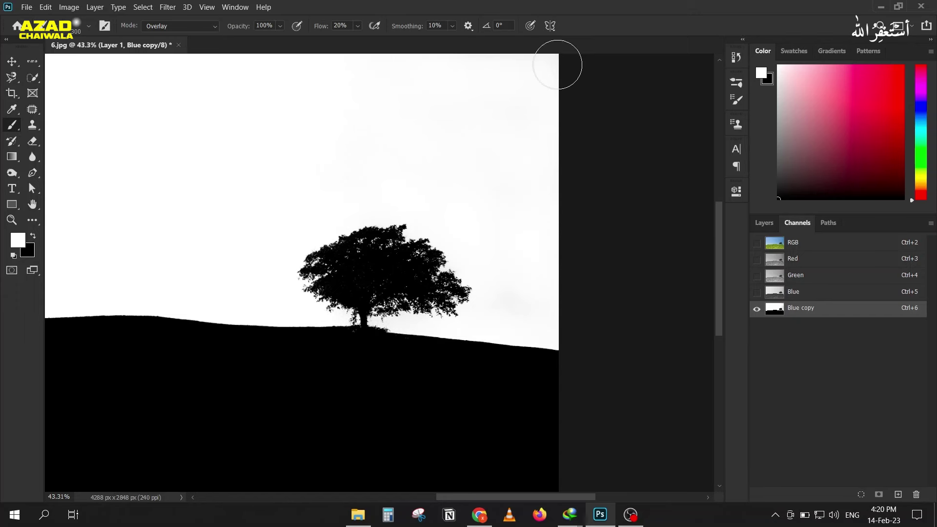
Zoom in on the ground edge and paint it black with a 150 px brush.
{"action": "scroll", "coordinate": [254, 118], "scroll_direction": "down", "scroll_amount": 3}
{"action": "scroll", "coordinate": [317, 251], "scroll_direction": "down", "scroll_amount": 1}
{"action": "scroll", "coordinate": [317, 250], "scroll_direction": "up", "scroll_amount": 2}
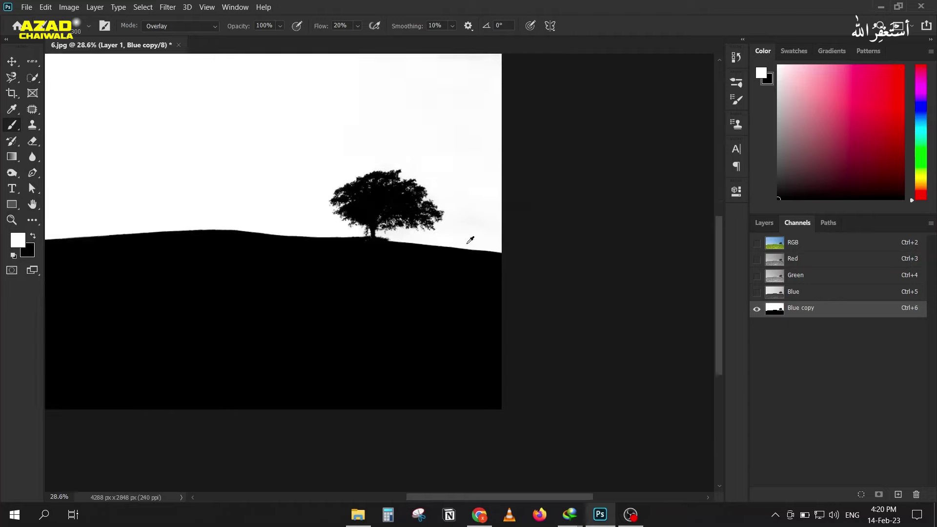
{"action": "scroll", "coordinate": [464, 242], "scroll_direction": "up", "scroll_amount": 3}
{"action": "scroll", "coordinate": [356, 255], "scroll_direction": "up", "scroll_amount": 1}
{"action": "scroll", "coordinate": [308, 199], "scroll_direction": "up", "scroll_amount": 2}
{"action": "scroll", "coordinate": [344, 262], "scroll_direction": "up", "scroll_amount": 3}
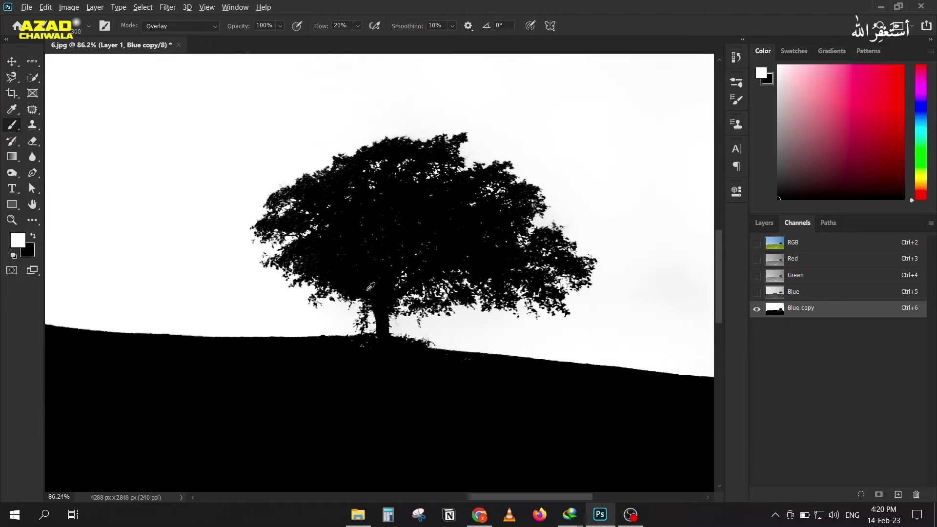
{"action": "scroll", "coordinate": [366, 272], "scroll_direction": "down", "scroll_amount": 2}
{"action": "scroll", "coordinate": [401, 225], "scroll_direction": "down", "scroll_amount": 2}
{"action": "scroll", "coordinate": [415, 195], "scroll_direction": "up", "scroll_amount": 3}
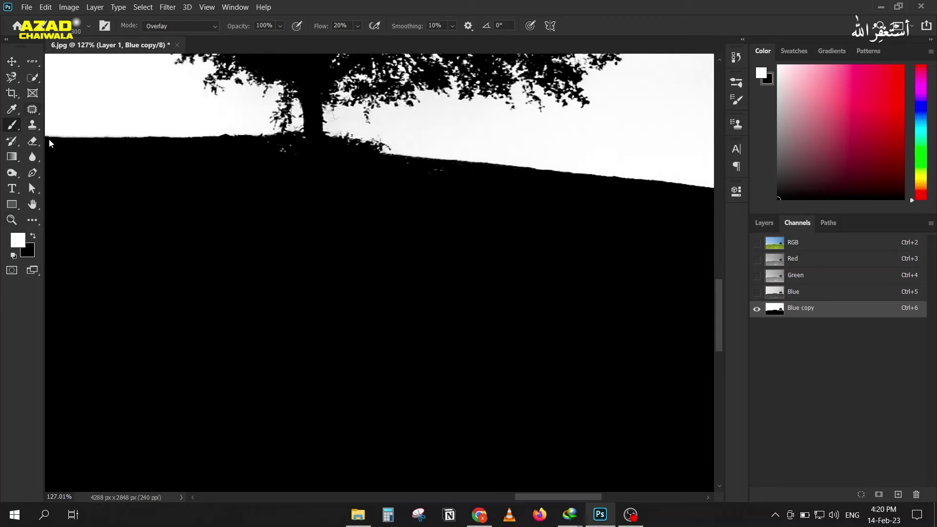
{"action": "left_click", "coordinate": [32, 236]}
{"action": "key", "text": "bracketleft"}
{"action": "key", "text": "bracketleft"}
{"action": "key", "text": "bracketleft"}
{"action": "key", "text": "bracketleft"}
{"action": "key", "text": "bracketleft"}
{"action": "key", "text": "bracketleft"}
{"action": "key", "text": "bracketleft"}
{"action": "key", "text": "bracketleft"}
{"action": "key", "text": "bracketleft"}
{"action": "key", "text": "bracketleft"}
{"action": "key", "text": "bracketleft"}
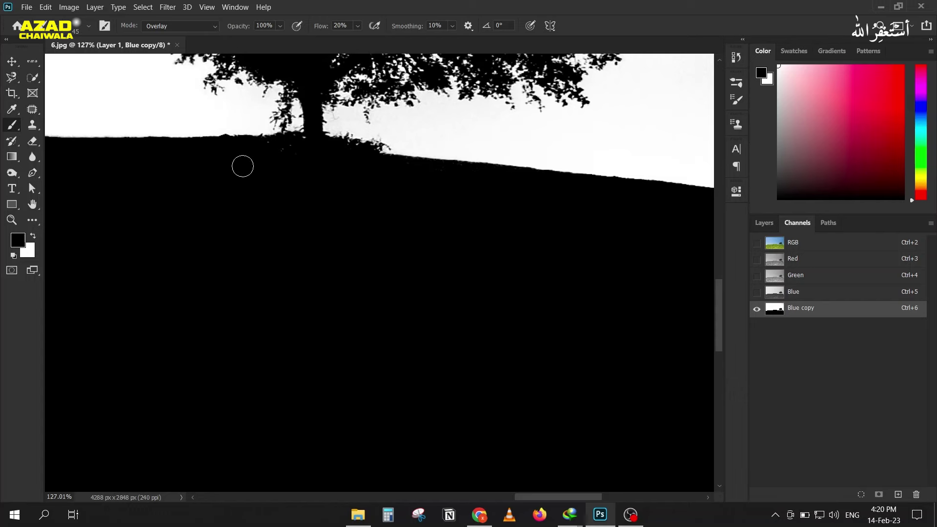
Zoom out and whiten the top-right grey sky patch with a 700 px white brush.
{"action": "scroll", "coordinate": [244, 168], "scroll_direction": "down", "scroll_amount": 5, "text": "alt"}
{"action": "scroll", "coordinate": [246, 168], "scroll_direction": "down", "scroll_amount": 3, "text": "alt"}
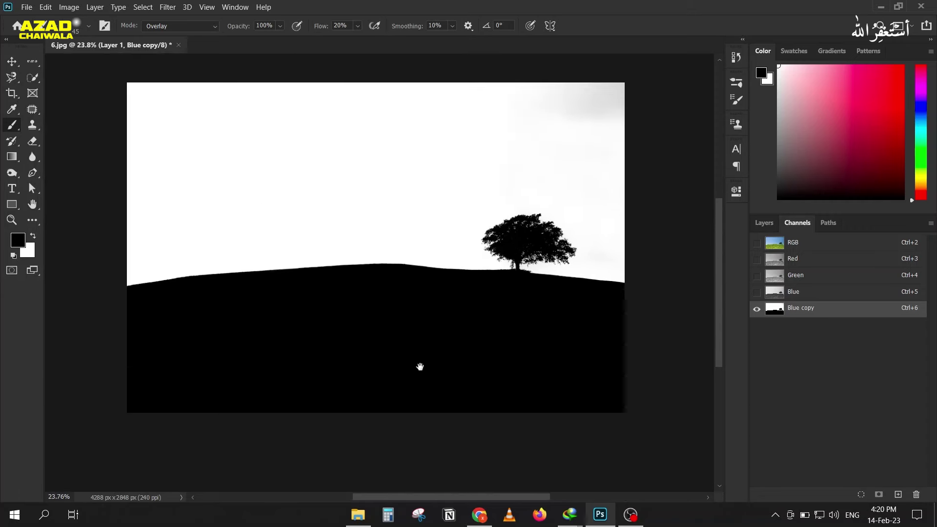
{"action": "left_click", "coordinate": [33, 236]}
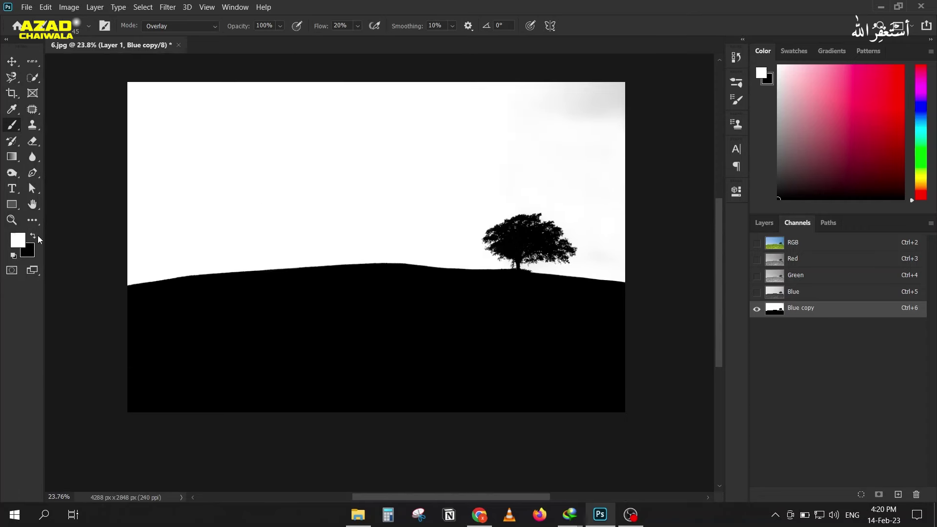
{"action": "key", "text": "bracketright"}
{"action": "key", "text": "bracketright"}
{"action": "key", "text": "bracketright"}
{"action": "key", "text": "bracketright"}
{"action": "key", "text": "bracketright"}
{"action": "key", "text": "bracketright"}
{"action": "left_click_drag", "start_coordinate": [576, 102], "coordinate": [610, 97]}
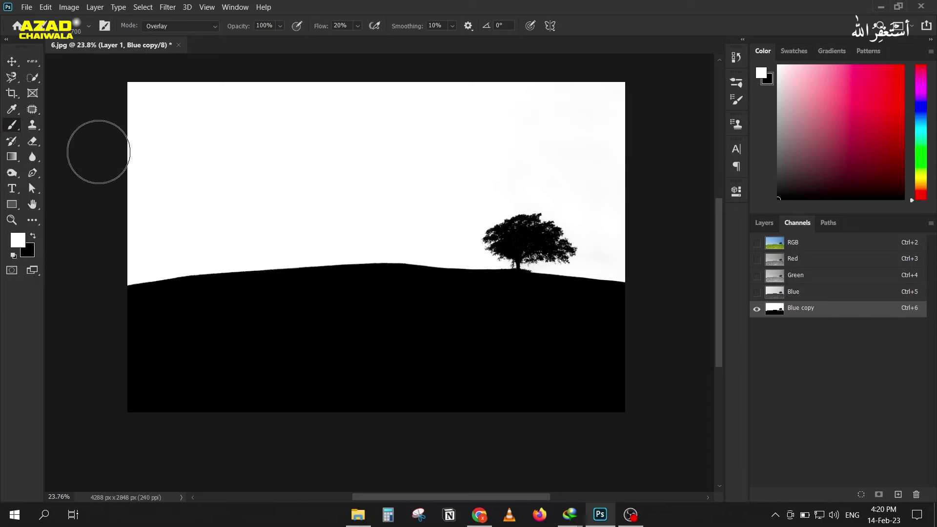
{"action": "left_click", "coordinate": [11, 61]}
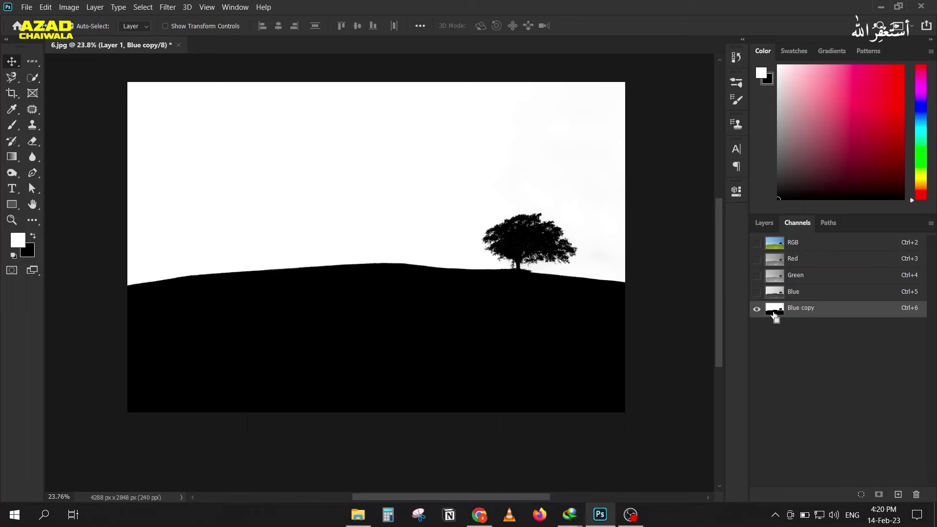
Load Blue copy as a selection and add an inverted mask to Layer 1 hiding the sky.
{"action": "left_click", "coordinate": [774, 315], "text": "ctrl"}
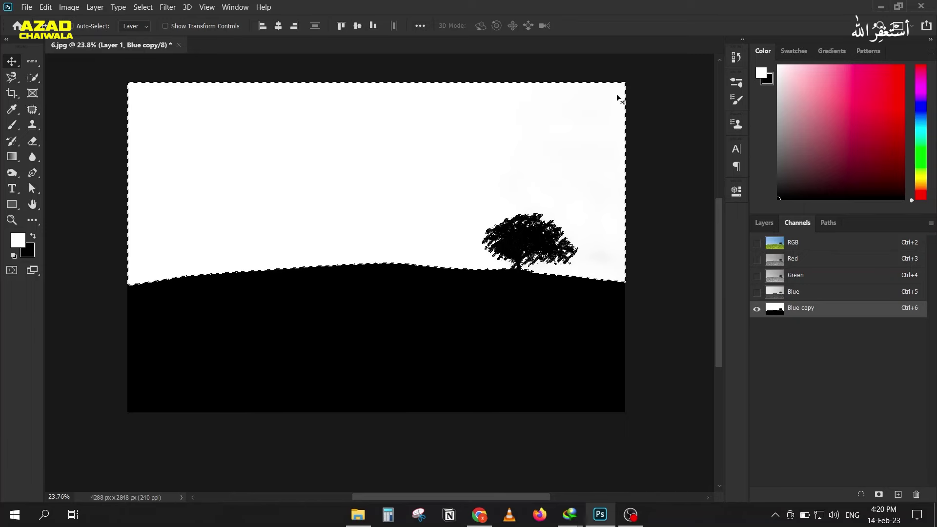
{"action": "left_click", "coordinate": [788, 244]}
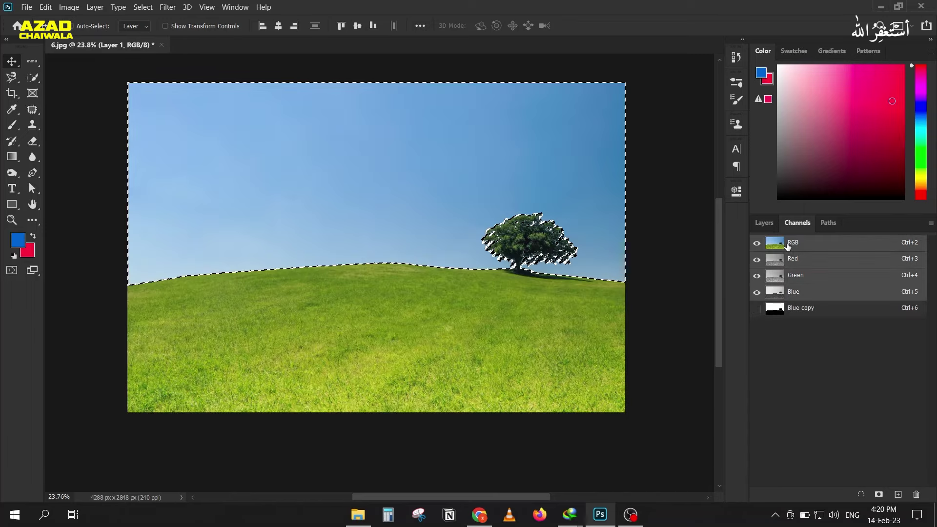
{"action": "left_click", "coordinate": [765, 222]}
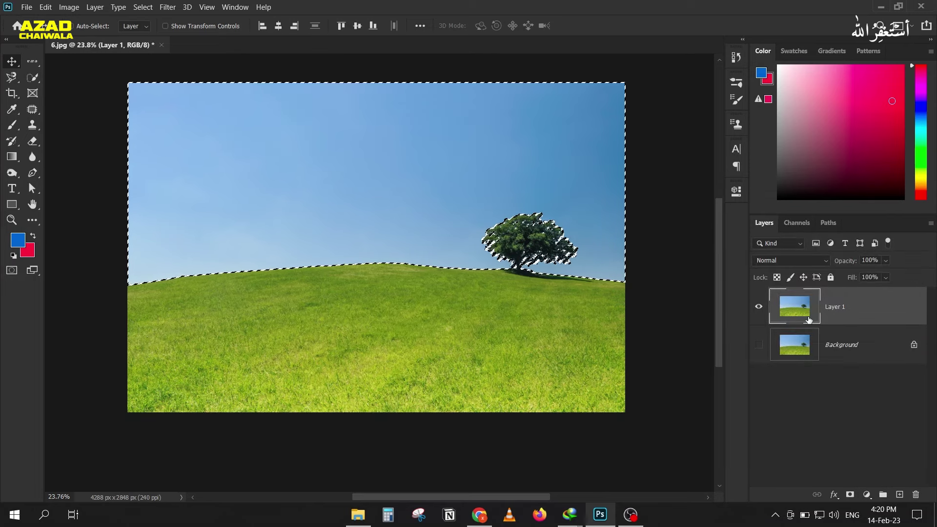
{"action": "left_click", "coordinate": [850, 495]}
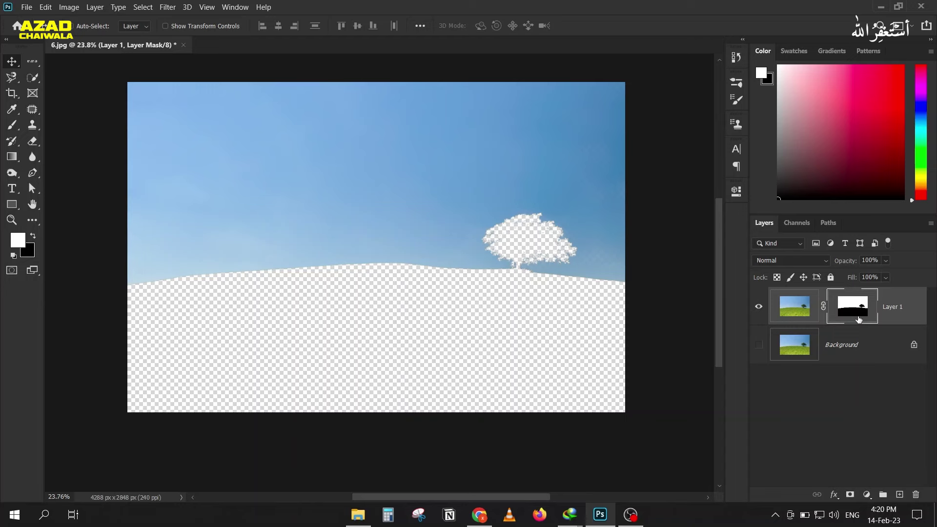
{"action": "key", "text": "ctrl+i"}
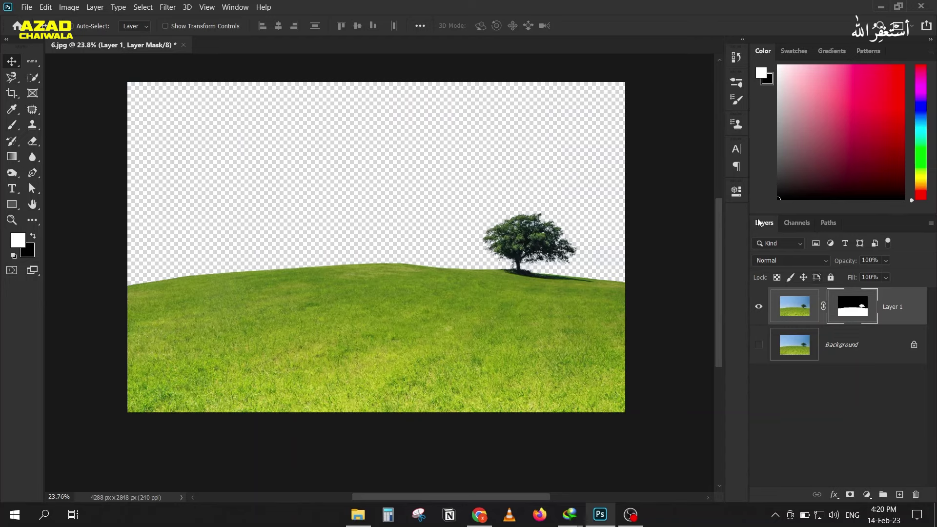
Toggle Invert in the mask properties back to sky hidden, then select the Background layer.
{"action": "left_click", "coordinate": [738, 192]}
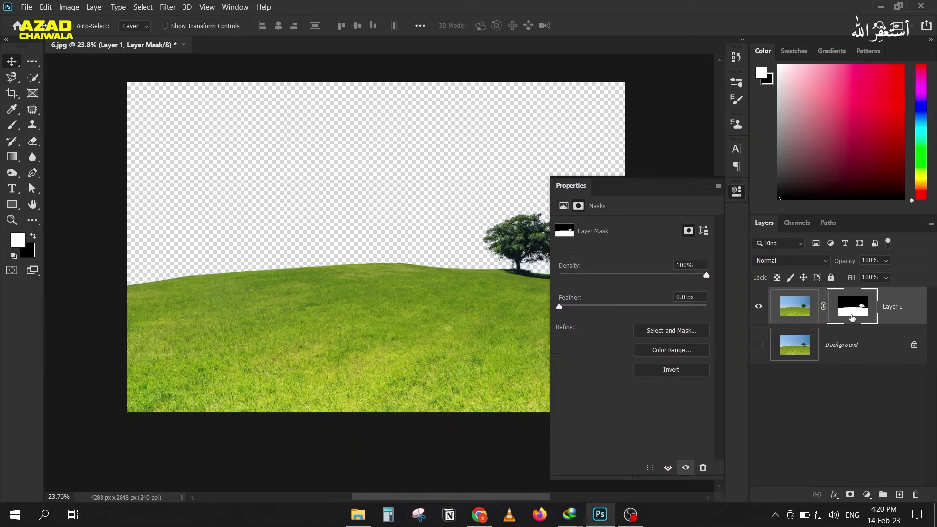
{"action": "left_click", "coordinate": [655, 371]}
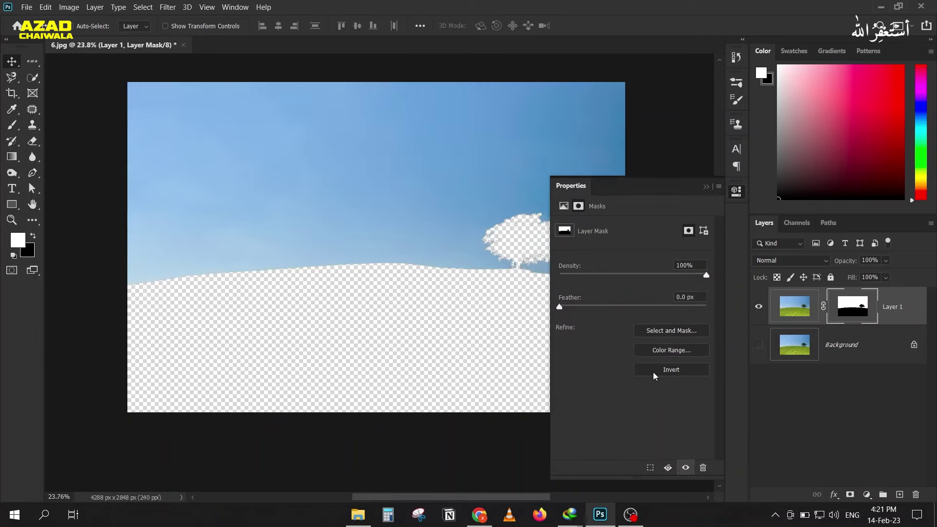
{"action": "left_click", "coordinate": [655, 374]}
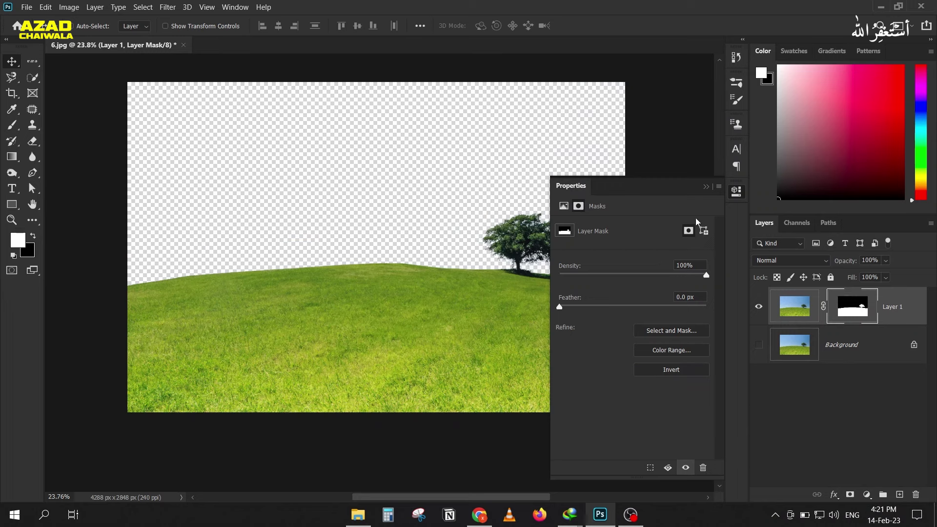
{"action": "left_click", "coordinate": [707, 187]}
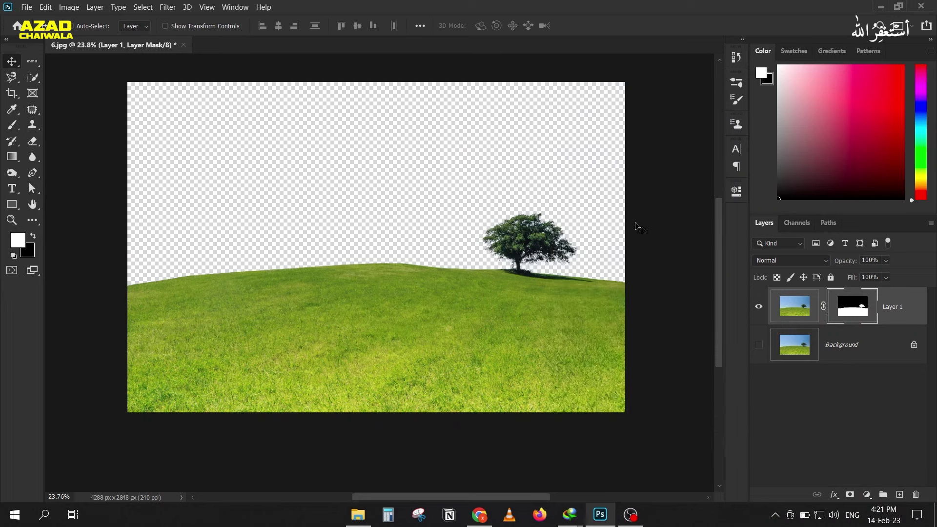
{"action": "left_click", "coordinate": [825, 356]}
{"action": "left_click", "coordinate": [867, 494]}
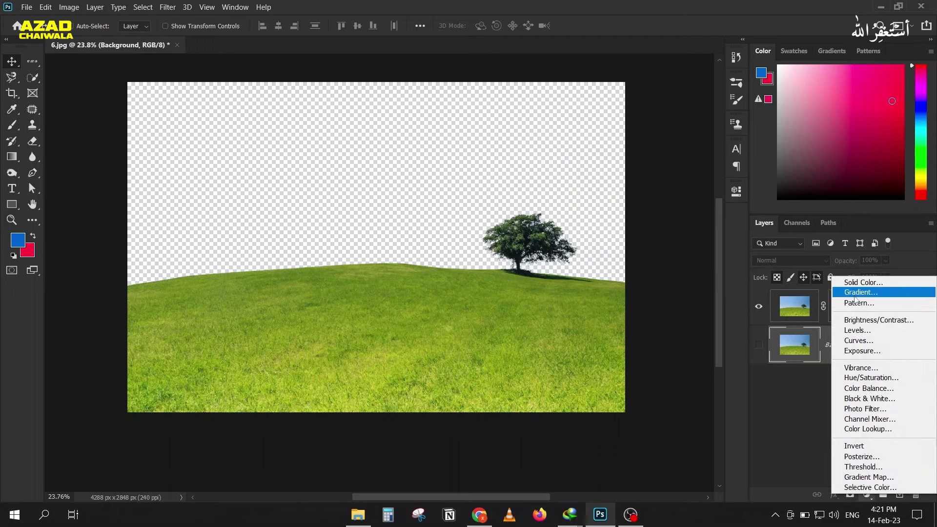
Add a Blues > Blue_12 gradient fill behind the tree, shifted upward to lighten the sky.
{"action": "left_click", "coordinate": [860, 293]}
{"action": "left_click", "coordinate": [722, 115]}
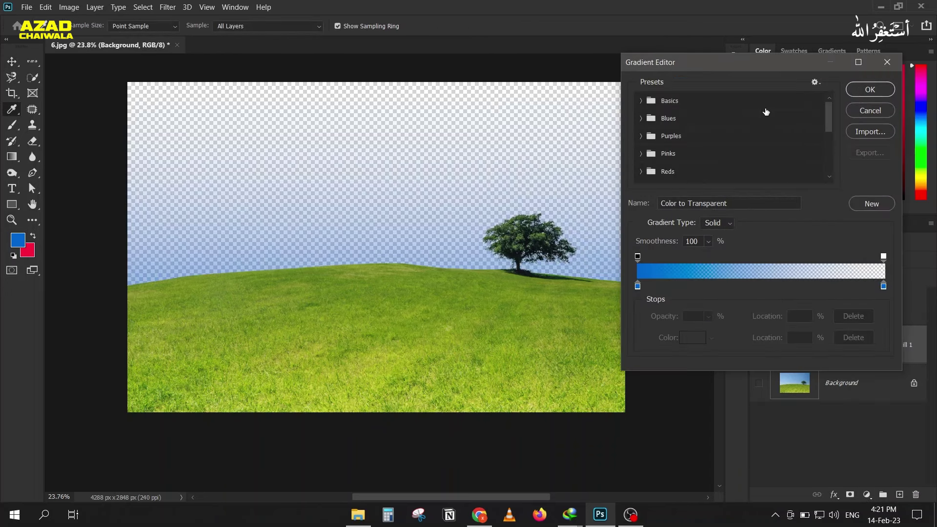
{"action": "left_click", "coordinate": [641, 119]}
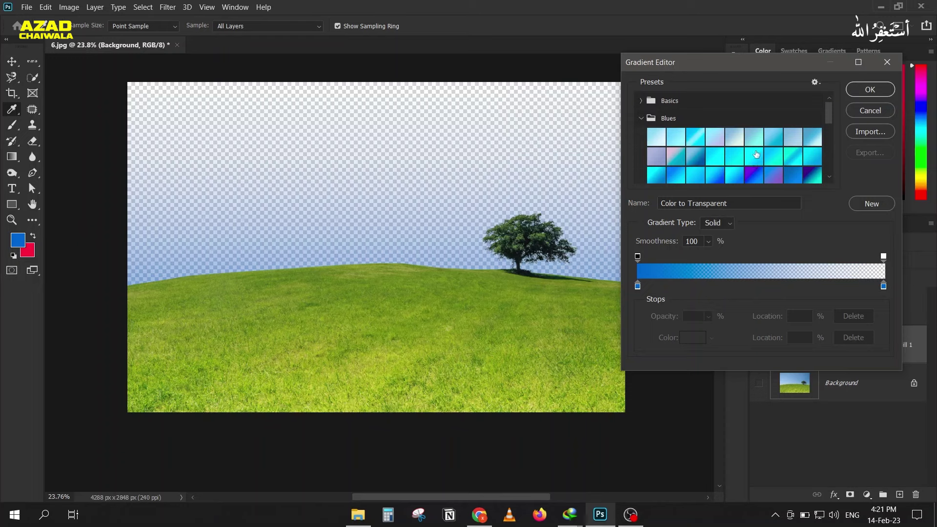
{"action": "left_click", "coordinate": [694, 156]}
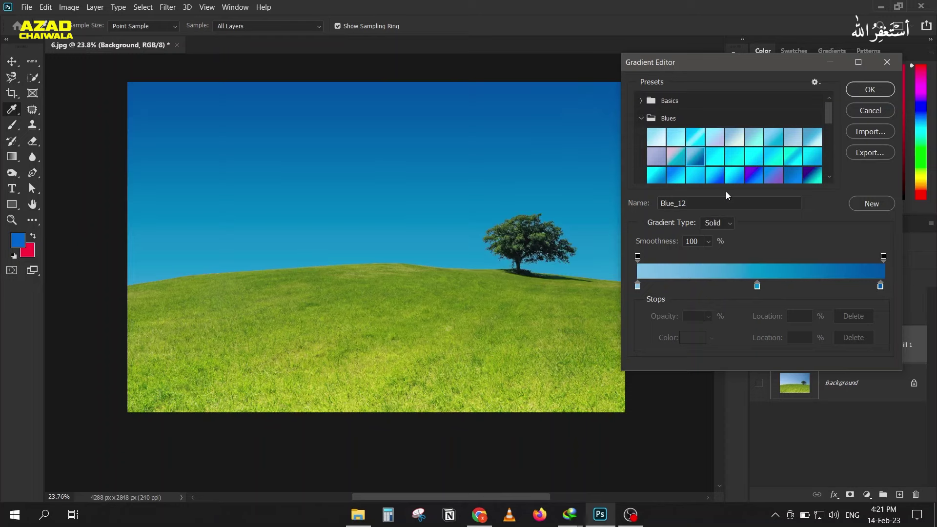
{"action": "left_click", "coordinate": [869, 91]}
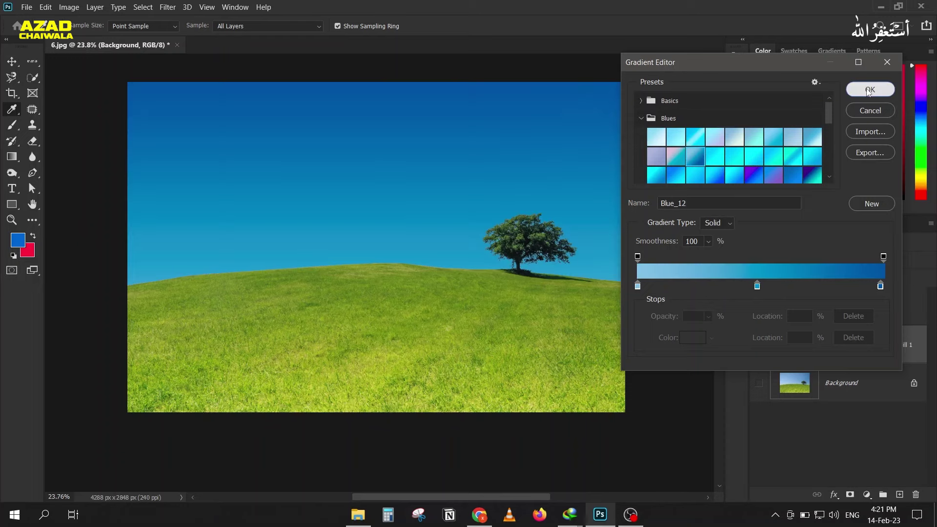
{"action": "left_click_drag", "start_coordinate": [355, 232], "coordinate": [361, 118]}
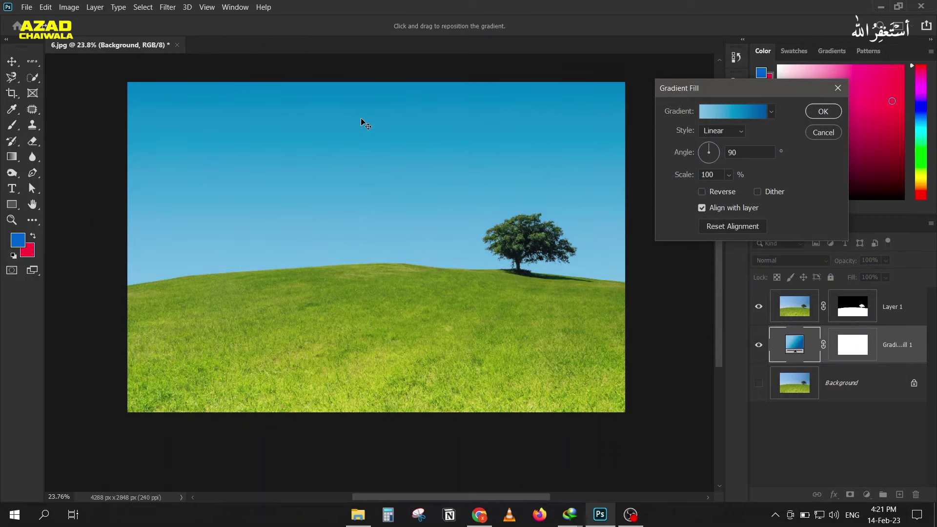
{"action": "left_click", "coordinate": [816, 112]}
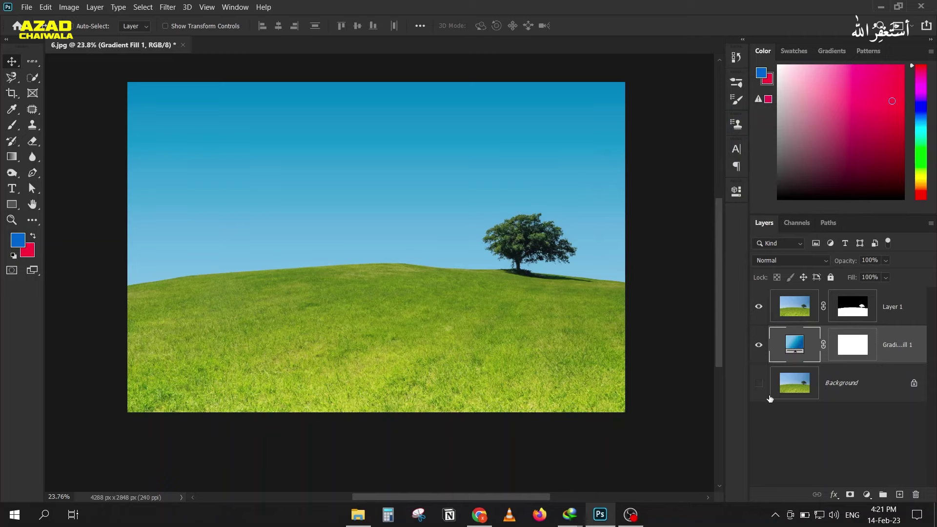
{"action": "scroll", "coordinate": [581, 242], "scroll_direction": "up", "scroll_amount": 3}
{"action": "scroll", "coordinate": [408, 128], "scroll_direction": "up", "scroll_amount": 2}
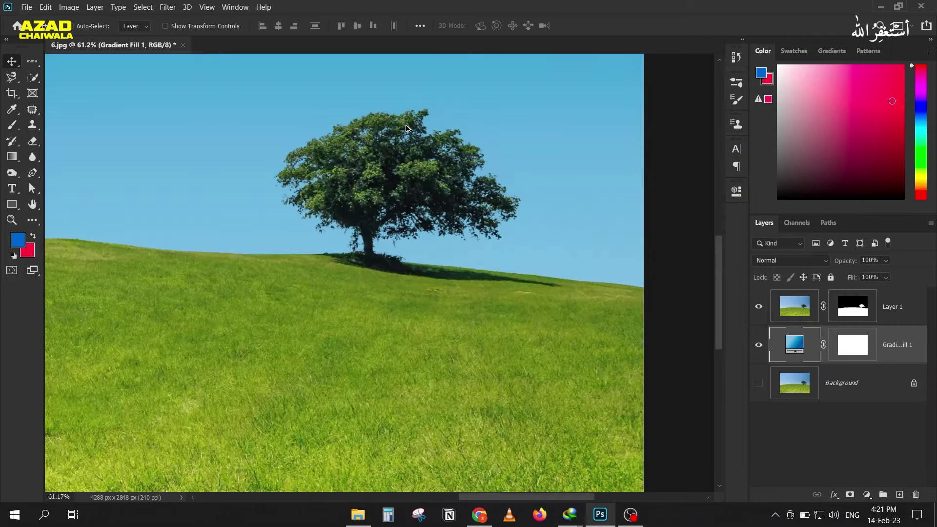
{"action": "left_click_drag", "start_coordinate": [397, 117], "coordinate": [452, 173]}
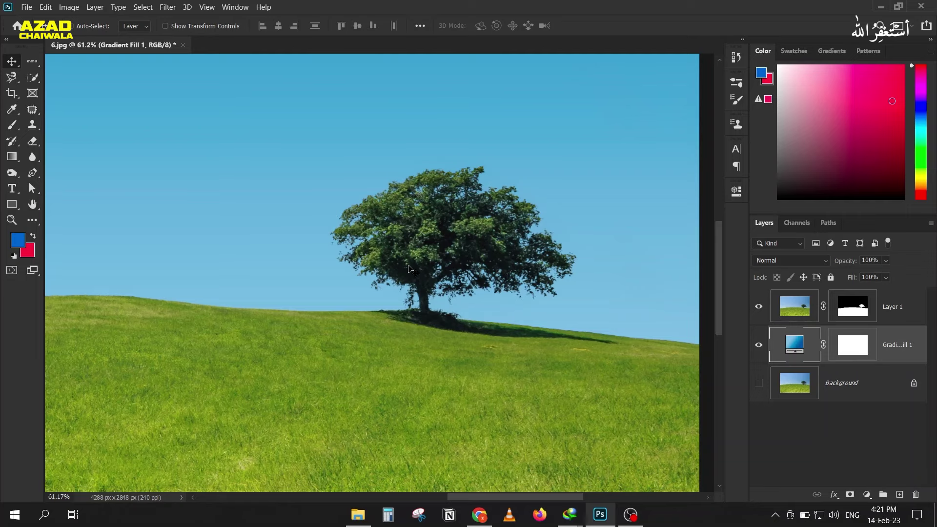
{"action": "scroll", "coordinate": [422, 352], "scroll_direction": "up", "scroll_amount": 3}
{"action": "scroll", "coordinate": [218, 309], "scroll_direction": "down", "scroll_amount": 1}
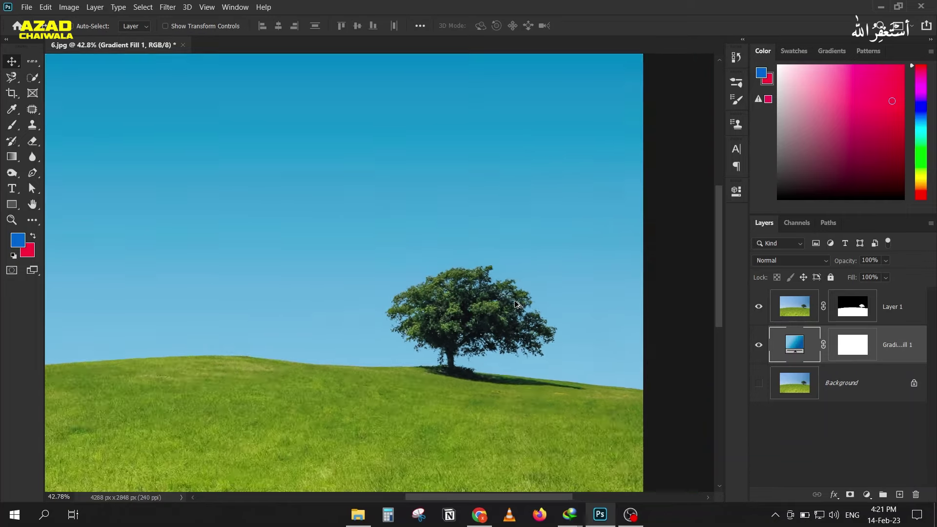
{"action": "scroll", "coordinate": [217, 309], "scroll_direction": "down", "scroll_amount": 1}
{"action": "scroll", "coordinate": [286, 249], "scroll_direction": "down", "scroll_amount": 1}
{"action": "scroll", "coordinate": [288, 254], "scroll_direction": "down", "scroll_amount": 1}
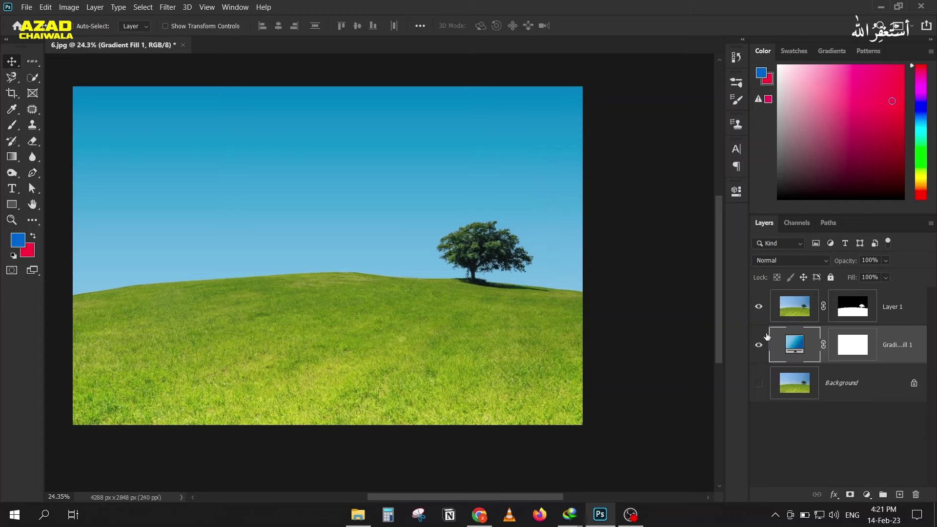
{"action": "left_click", "coordinate": [760, 385], "text": "alt"}
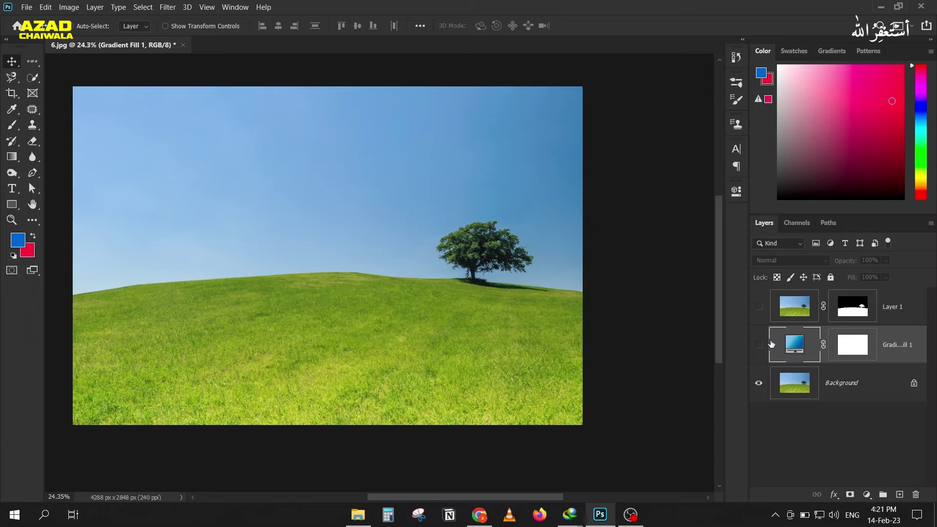
{"action": "left_click", "coordinate": [759, 385], "text": "alt"}
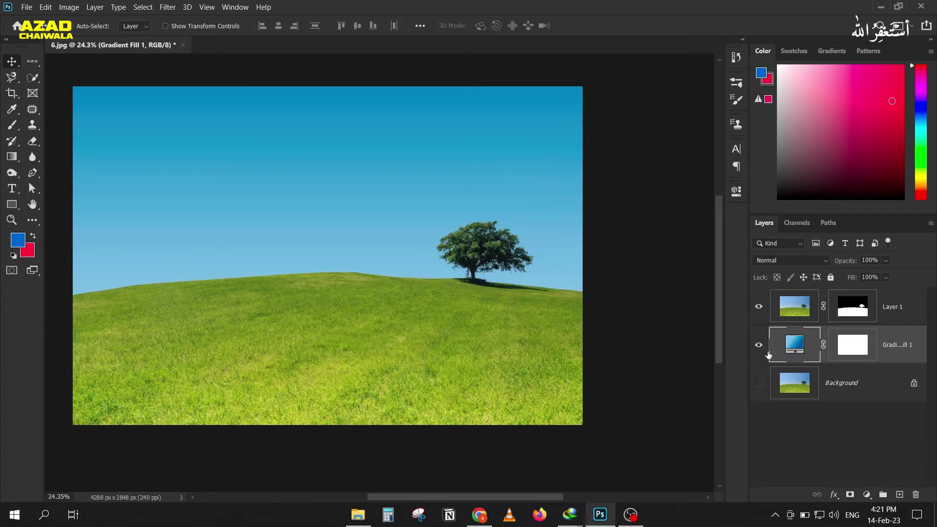
{"action": "left_click", "coordinate": [760, 382], "text": "alt"}
{"action": "scroll", "coordinate": [523, 250], "scroll_direction": "up", "scroll_amount": 2}
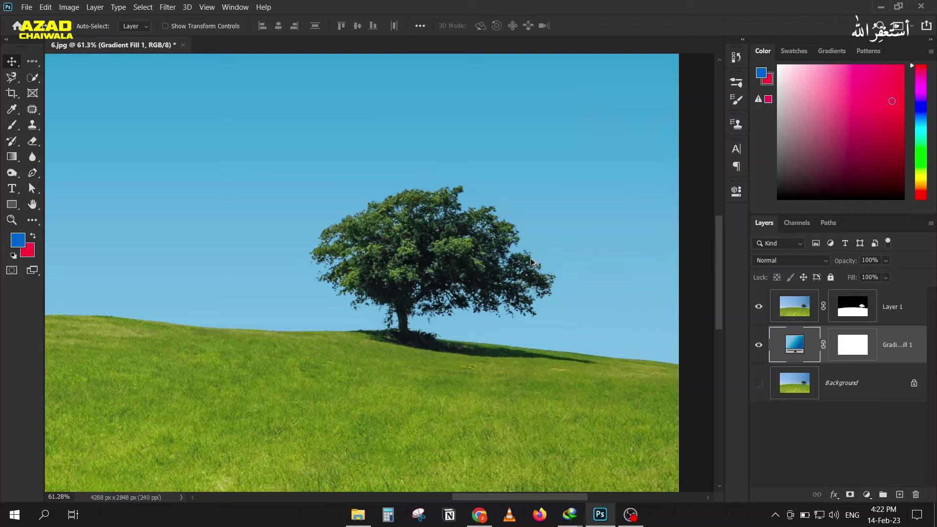
{"action": "left_click", "coordinate": [759, 385], "text": "alt"}
{"action": "left_click", "coordinate": [760, 385], "text": "alt"}
{"action": "scroll", "coordinate": [390, 293], "scroll_direction": "up", "scroll_amount": 3}
{"action": "scroll", "coordinate": [389, 293], "scroll_direction": "up", "scroll_amount": 1}
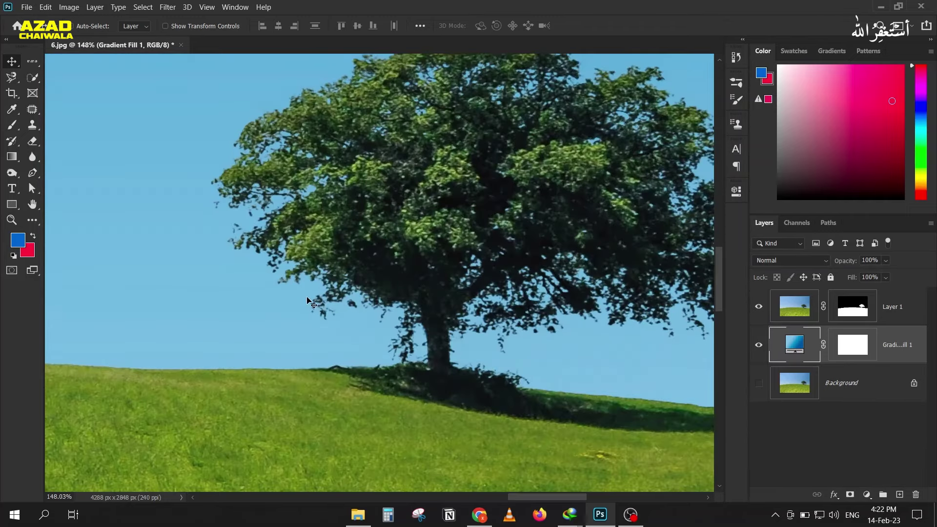
{"action": "left_click", "coordinate": [759, 385], "text": "alt"}
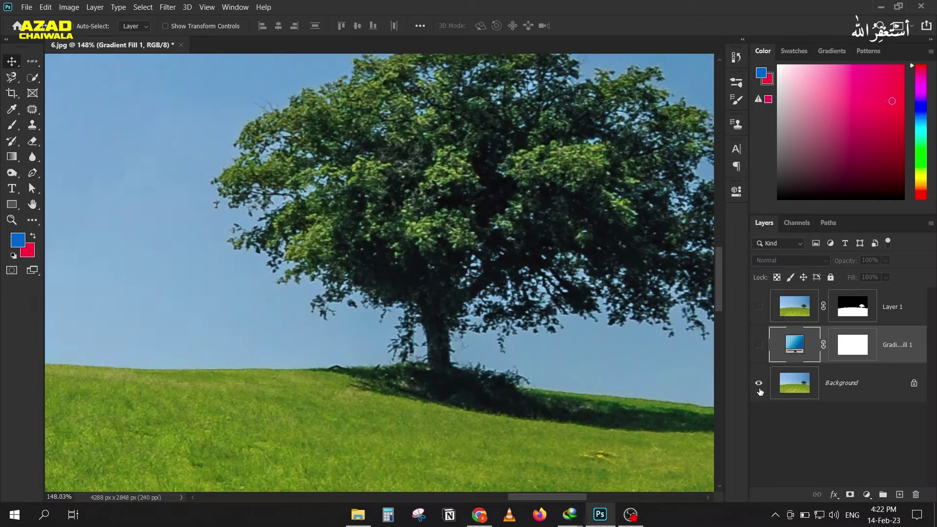
{"action": "left_click", "coordinate": [759, 391], "text": "alt"}
{"action": "left_click", "coordinate": [760, 391], "text": "alt"}
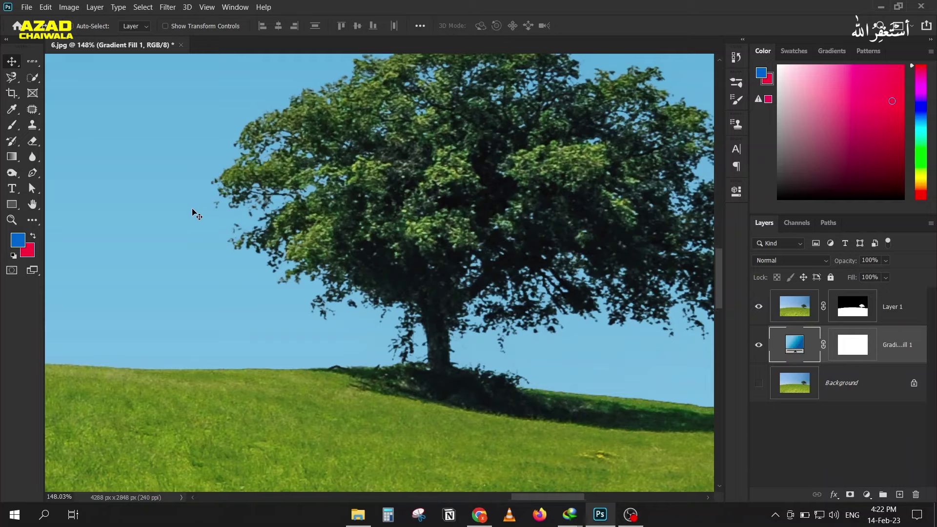
{"action": "scroll", "coordinate": [192, 214], "scroll_direction": "up", "scroll_amount": 5}
{"action": "scroll", "coordinate": [253, 220], "scroll_direction": "up", "scroll_amount": 3}
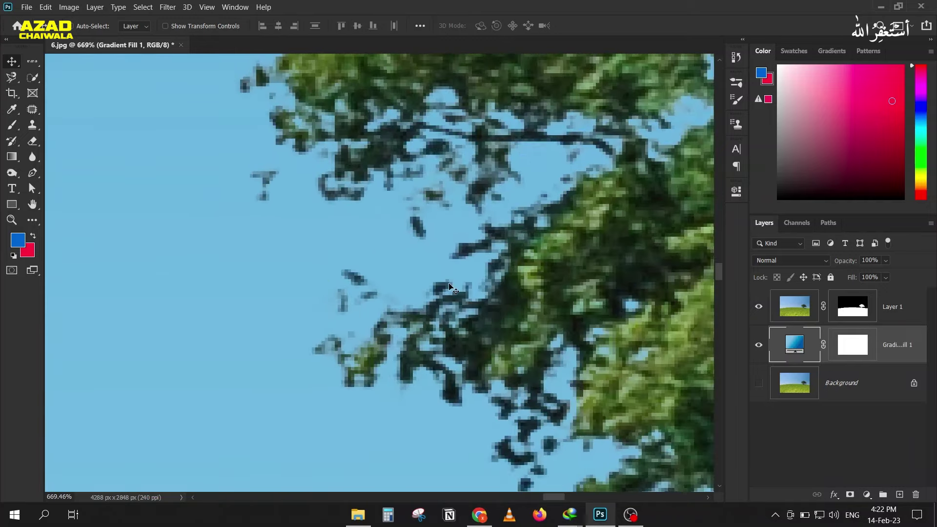
Paint out the stray leaf specks in Layer 1's mask with a small black Normal-mode brush.
{"action": "left_click", "coordinate": [838, 298]}
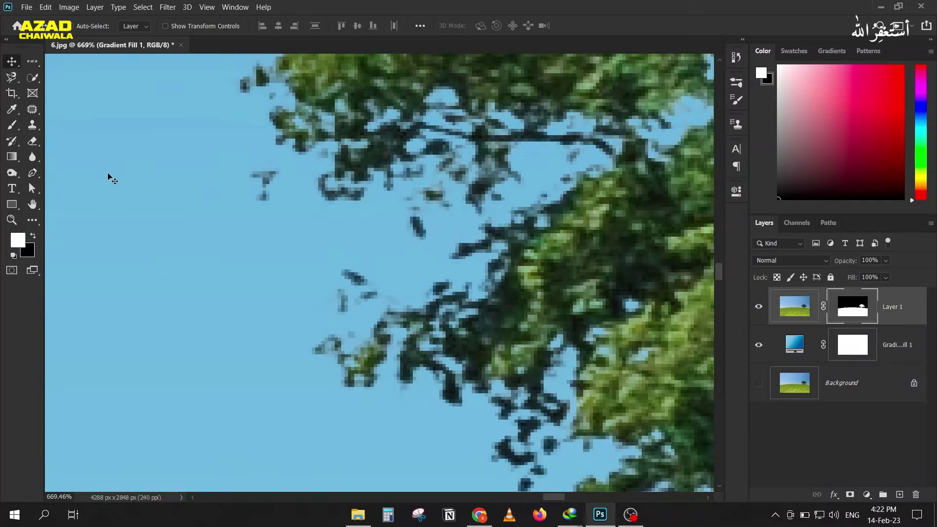
{"action": "left_click", "coordinate": [12, 125]}
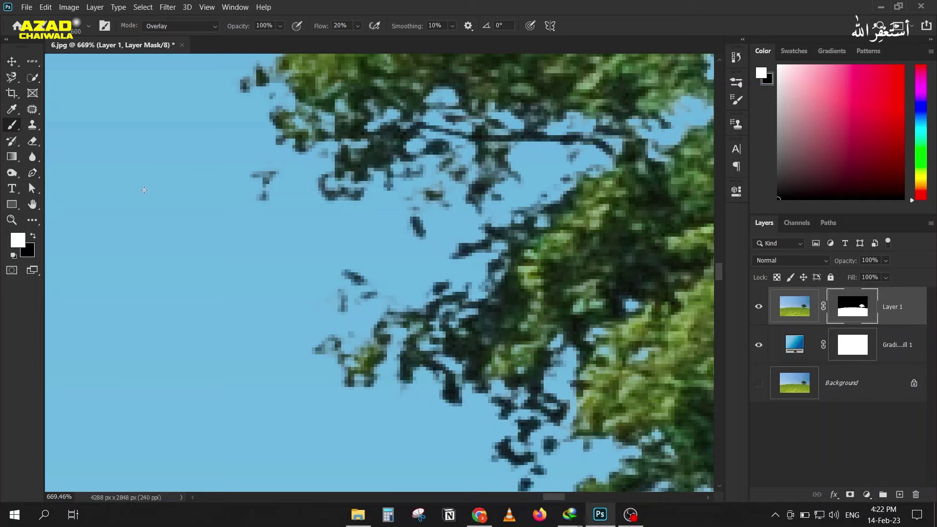
{"action": "key", "text": "bracketleft"}
{"action": "key", "text": "bracketleft"}
{"action": "key", "text": "bracketleft"}
{"action": "key", "text": "bracketleft"}
{"action": "key", "text": "bracketleft"}
{"action": "key", "text": "bracketleft"}
{"action": "key", "text": "bracketleft"}
{"action": "key", "text": "bracketleft"}
{"action": "key", "text": "bracketleft"}
{"action": "key", "text": "bracketleft"}
{"action": "left_click", "coordinate": [32, 236]}
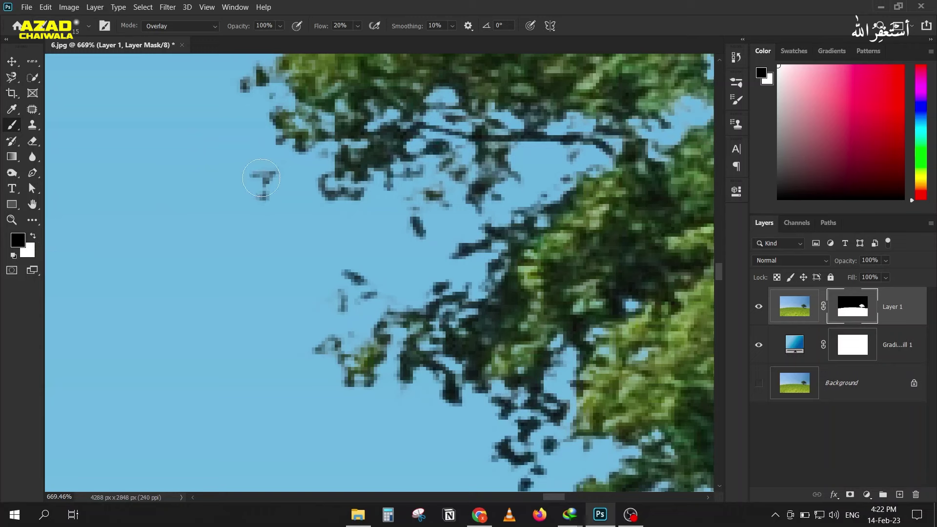
{"action": "left_click", "coordinate": [171, 30]}
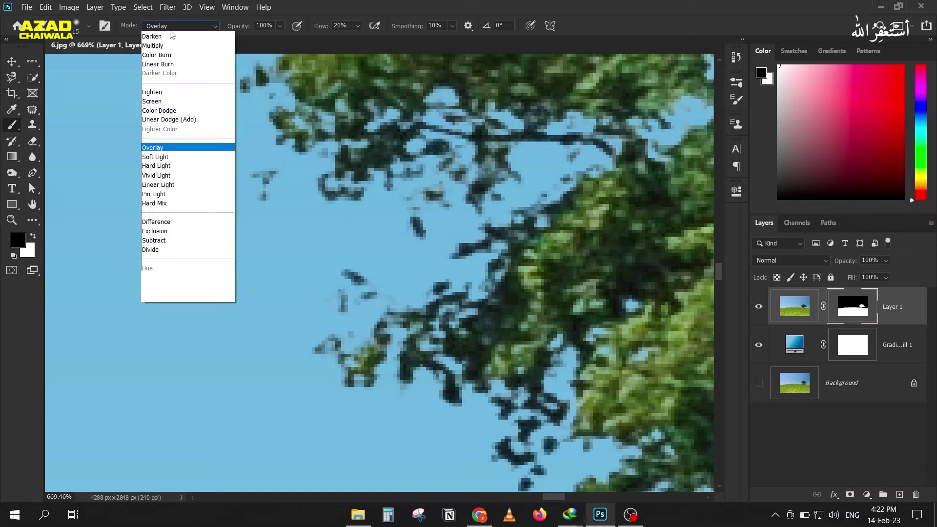
{"action": "left_click", "coordinate": [163, 37]}
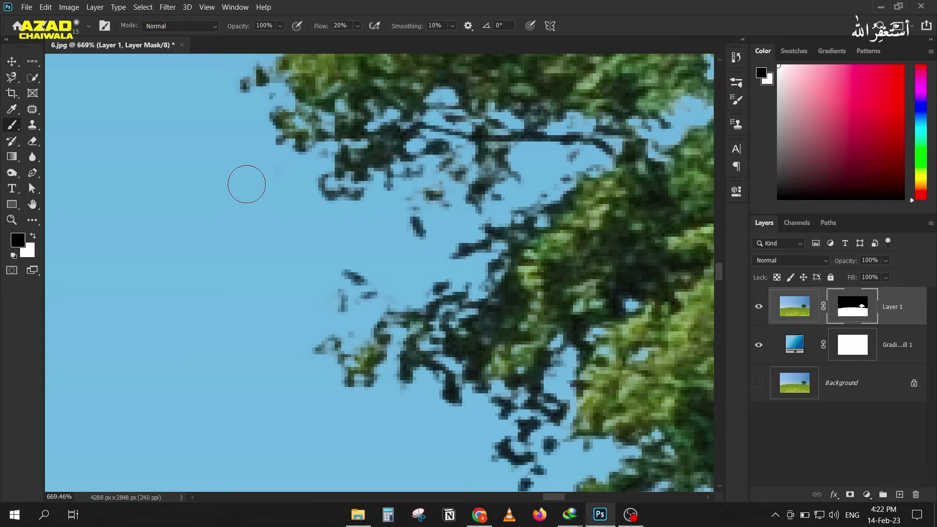
{"action": "mouse_move", "coordinate": [419, 243]}
{"action": "left_mouse_down"}
{"action": "mouse_move", "coordinate": [397, 215]}
{"action": "mouse_move", "coordinate": [409, 224]}
{"action": "mouse_move", "coordinate": [312, 264]}
{"action": "mouse_move", "coordinate": [398, 270]}
{"action": "mouse_move", "coordinate": [347, 289]}
{"action": "mouse_move", "coordinate": [366, 295]}
{"action": "mouse_move", "coordinate": [345, 279]}
{"action": "left_mouse_up"}
{"action": "left_click_drag", "start_coordinate": [405, 245], "coordinate": [409, 226]}
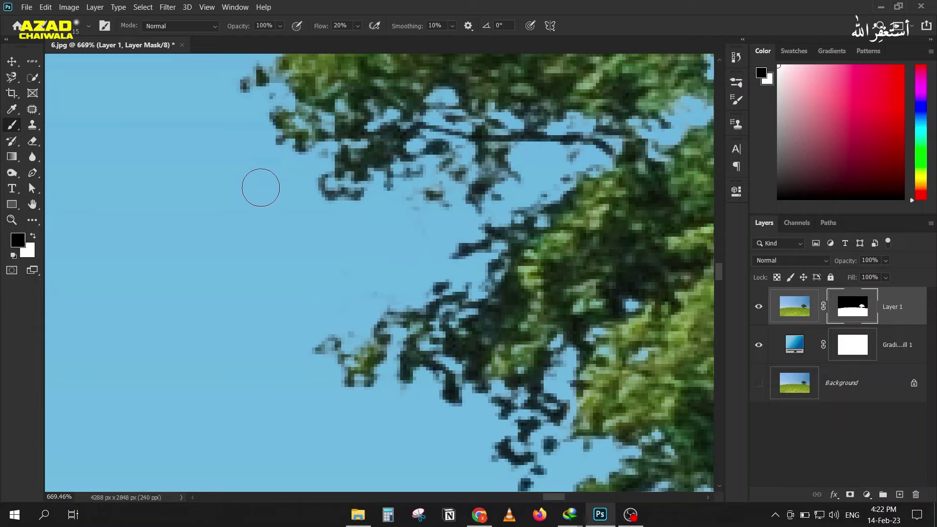
{"action": "scroll", "coordinate": [249, 225], "scroll_direction": "down", "scroll_amount": 2}
{"action": "scroll", "coordinate": [248, 225], "scroll_direction": "down", "scroll_amount": 3}
{"action": "scroll", "coordinate": [248, 225], "scroll_direction": "down", "scroll_amount": 2}
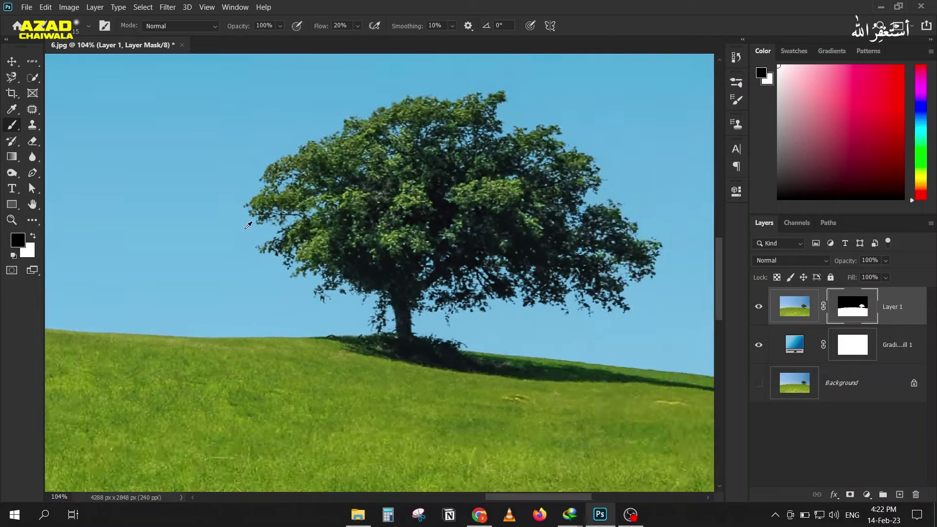
{"action": "scroll", "coordinate": [248, 229], "scroll_direction": "down", "scroll_amount": 1}
{"action": "scroll", "coordinate": [248, 243], "scroll_direction": "down", "scroll_amount": 1}
{"action": "scroll", "coordinate": [197, 282], "scroll_direction": "down", "scroll_amount": 1}
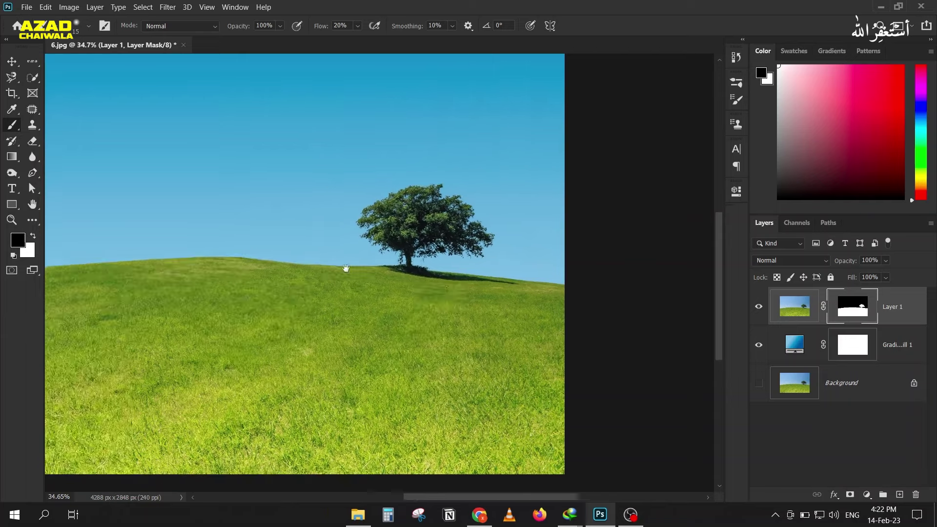
{"action": "scroll", "coordinate": [348, 268], "scroll_direction": "up", "scroll_amount": 1}
{"action": "scroll", "coordinate": [371, 254], "scroll_direction": "up", "scroll_amount": 2}
{"action": "scroll", "coordinate": [424, 228], "scroll_direction": "up", "scroll_amount": 2}
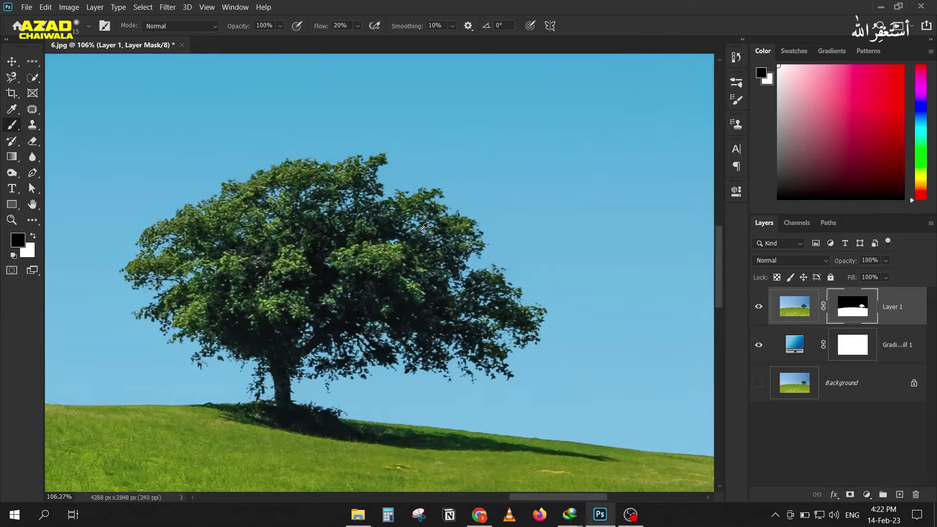
{"action": "scroll", "coordinate": [424, 227], "scroll_direction": "down", "scroll_amount": 2}
{"action": "scroll", "coordinate": [424, 227], "scroll_direction": "down", "scroll_amount": 2}
{"action": "scroll", "coordinate": [339, 267], "scroll_direction": "up", "scroll_amount": 1}
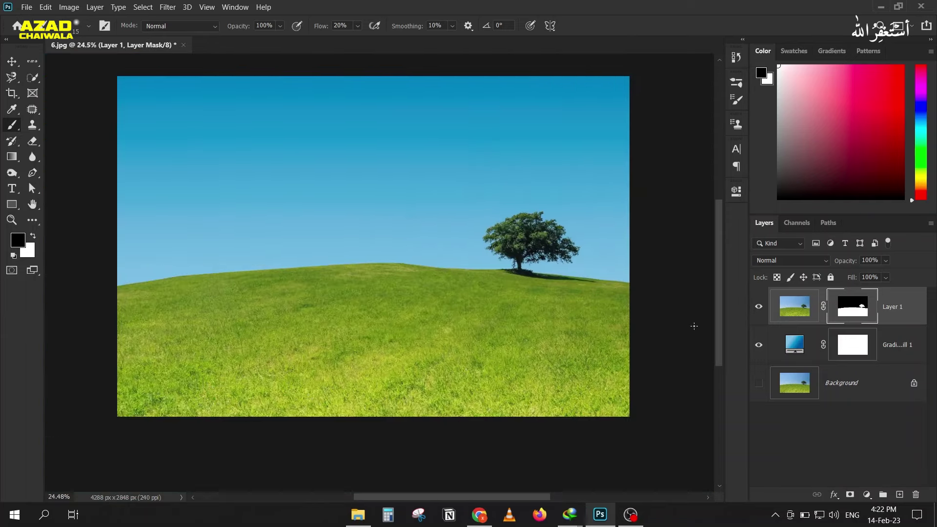
{"action": "key", "text": "ctrl+0"}
{"action": "left_click", "coordinate": [797, 386]}
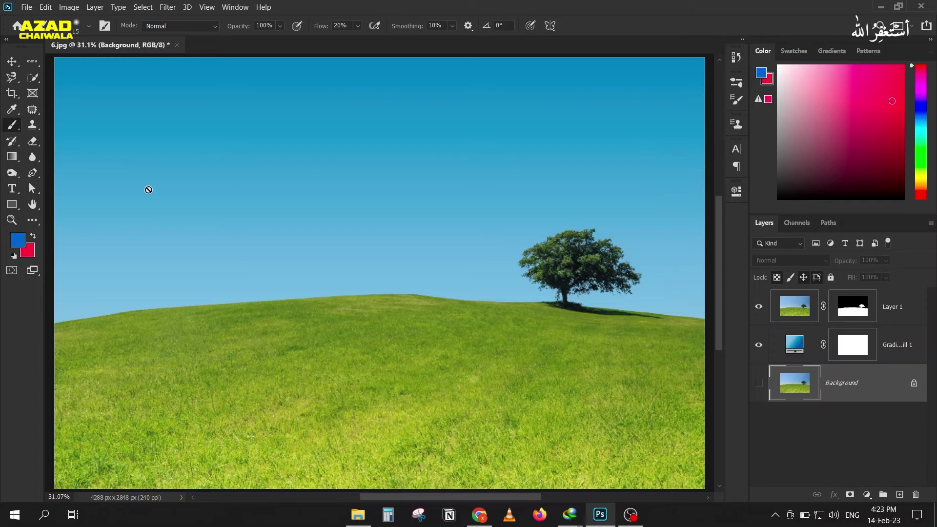
{"action": "left_click", "coordinate": [178, 45]}
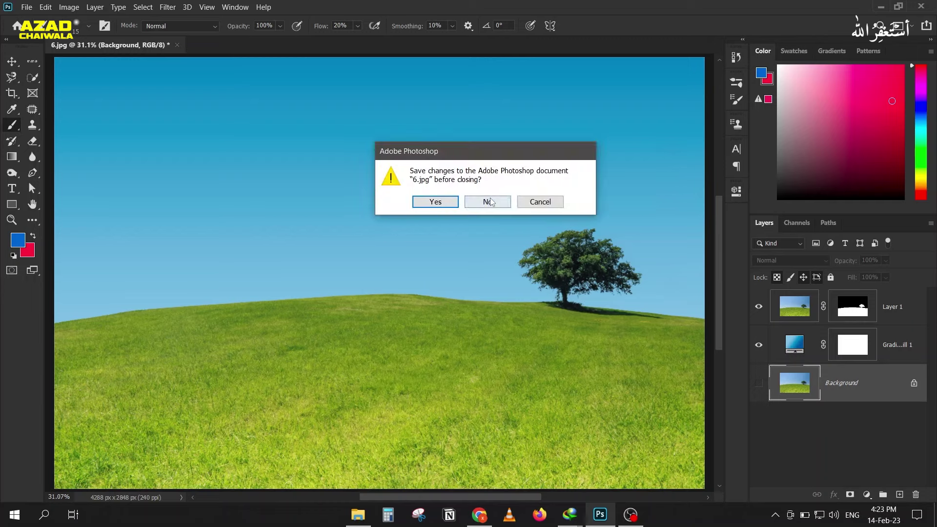
Close 6.jpg without saving and drag 3.jpeg from File Explorer into Photoshop, answering the colour-profile prompt.
{"action": "left_click", "coordinate": [487, 201]}
{"action": "left_click", "coordinate": [357, 515]}
{"action": "left_click_drag", "start_coordinate": [347, 95], "coordinate": [506, 378]}
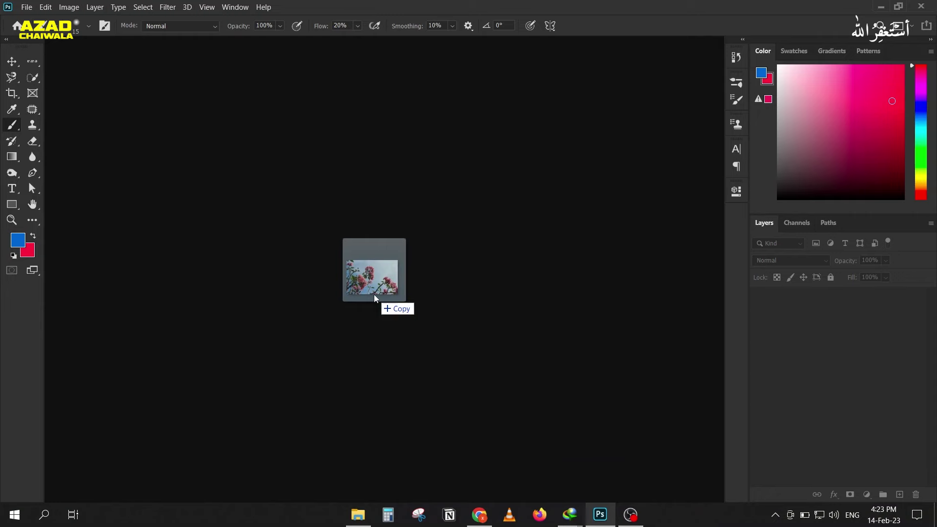
{"action": "left_click_drag", "start_coordinate": [506, 379], "coordinate": [381, 277]}
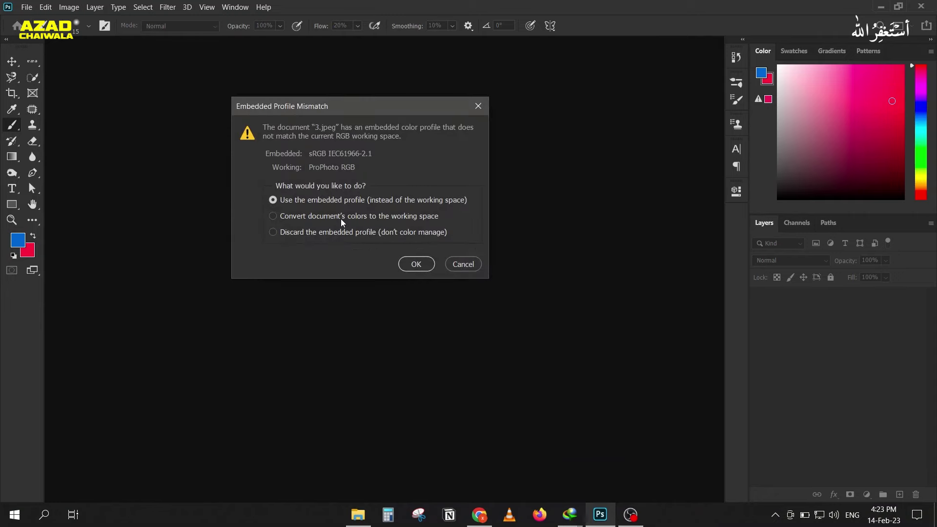
{"action": "left_click", "coordinate": [340, 219]}
Open the flower photo, duplicate it as Layer 1 and hide the Background.
{"action": "left_click", "coordinate": [430, 267]}
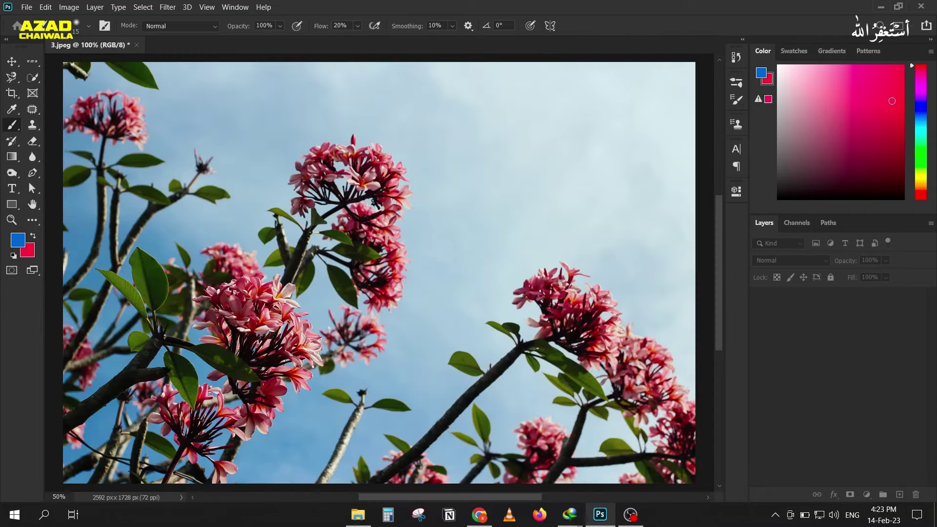
{"action": "key", "text": "ctrl+j"}
{"action": "left_click", "coordinate": [759, 345]}
Select the sky with Color Range and add an inverted mask to Layer 1 keeping the flowers.
{"action": "left_click", "coordinate": [143, 7]}
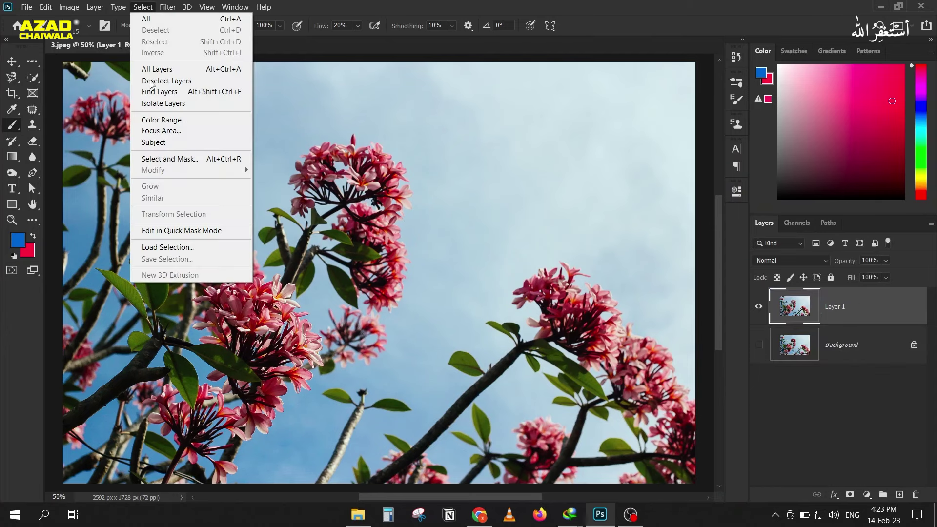
{"action": "left_click", "coordinate": [164, 119]}
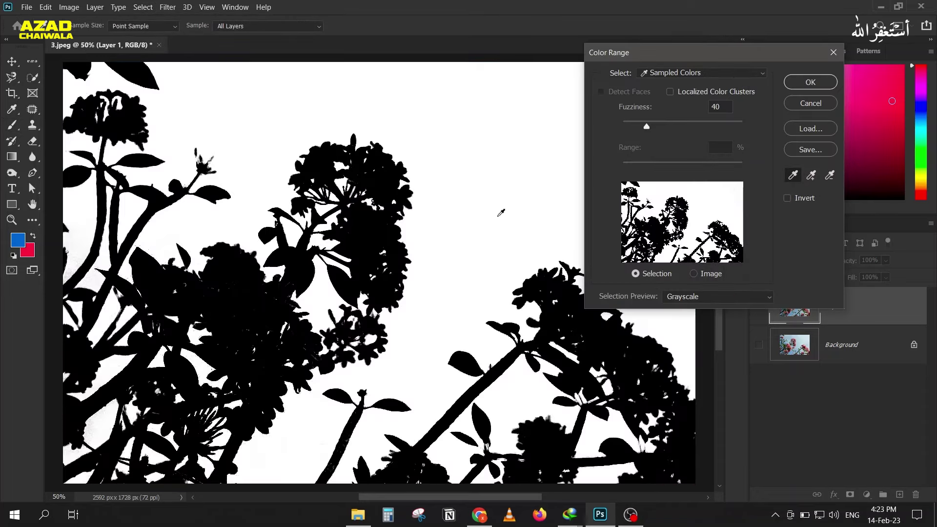
{"action": "left_click", "coordinate": [801, 83]}
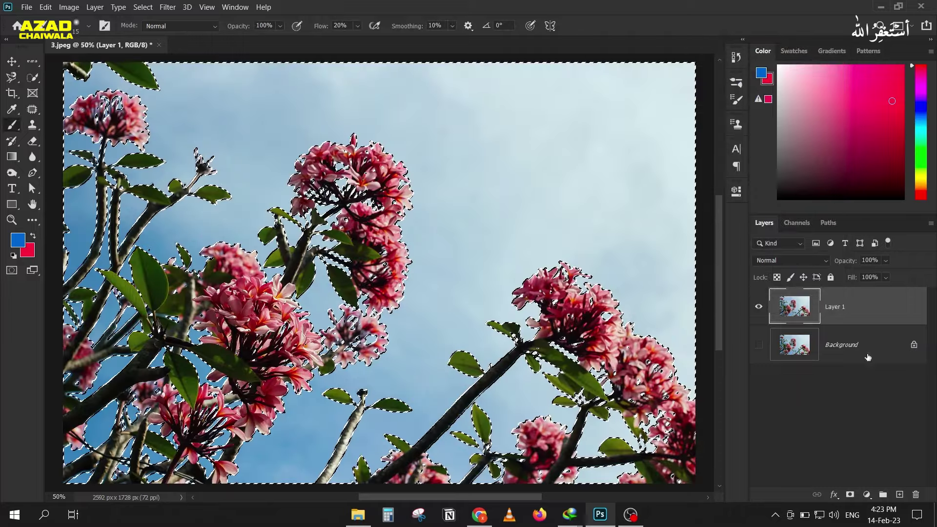
{"action": "left_click", "coordinate": [851, 495]}
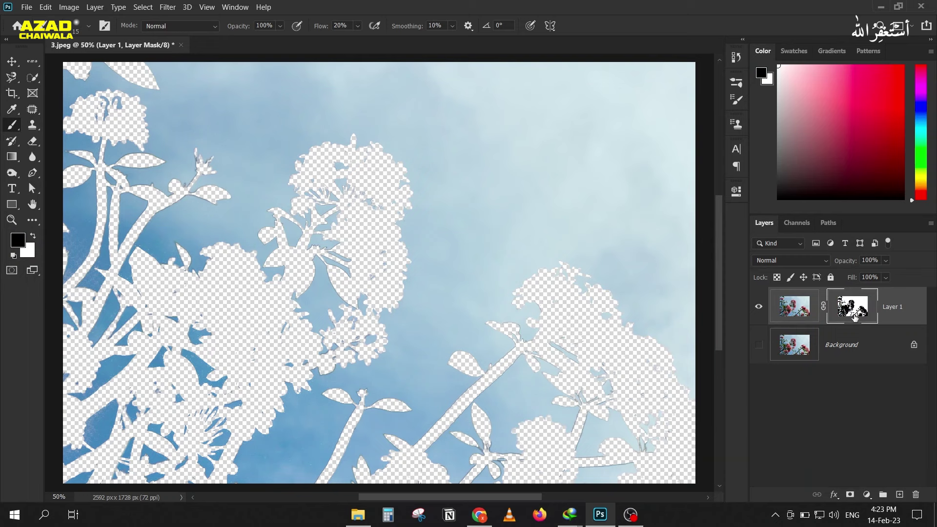
{"action": "key", "text": "ctrl+i"}
Add a Blues > Blue_12 gradient fill layer above the Background, beneath the masked flowers.
{"action": "left_click", "coordinate": [795, 344]}
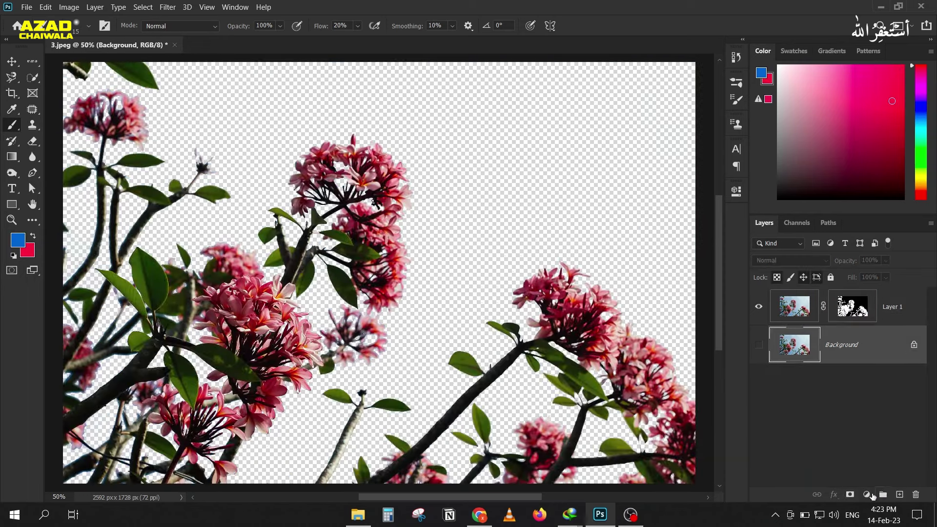
{"action": "left_click", "coordinate": [873, 495]}
{"action": "left_click", "coordinate": [859, 292]}
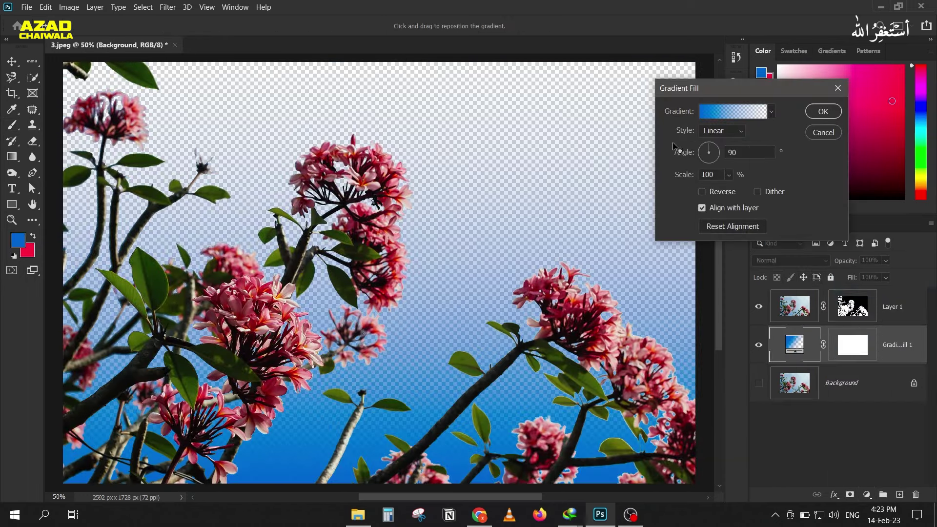
{"action": "left_click", "coordinate": [715, 117]}
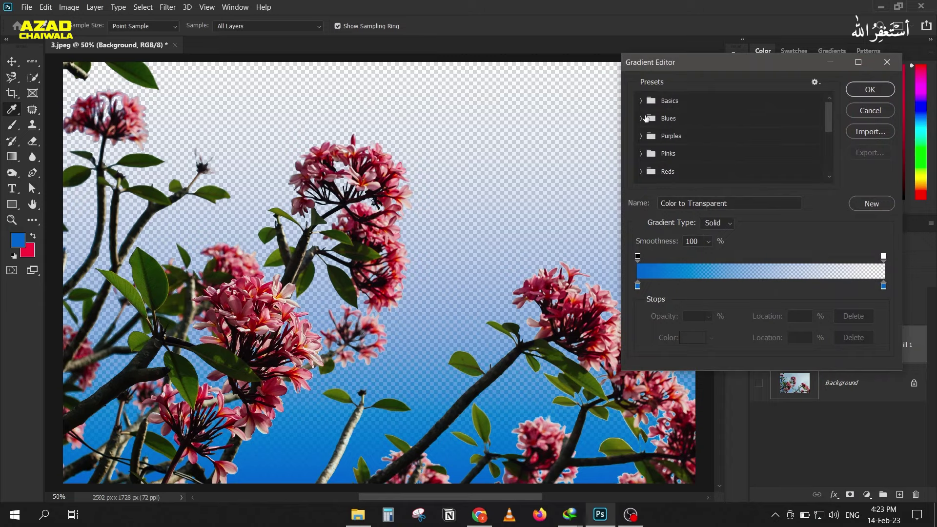
{"action": "left_click", "coordinate": [646, 118]}
{"action": "left_click", "coordinate": [696, 158]}
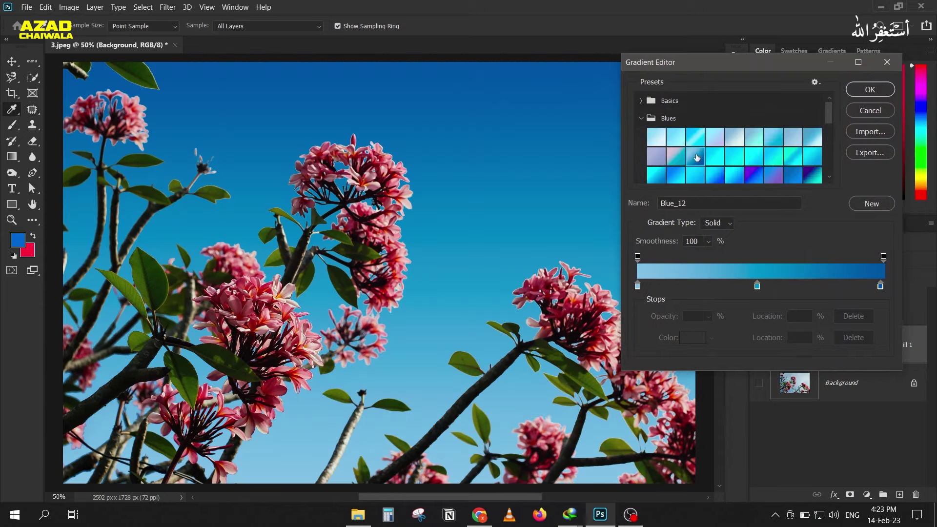
{"action": "left_click", "coordinate": [871, 89]}
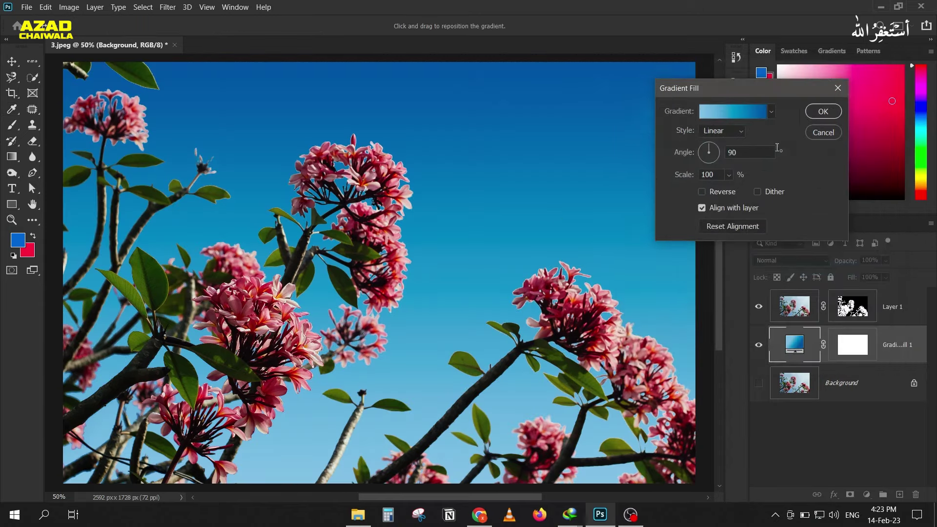
{"action": "left_click", "coordinate": [814, 115]}
{"action": "scroll", "coordinate": [405, 136], "scroll_direction": "up", "scroll_amount": 5}
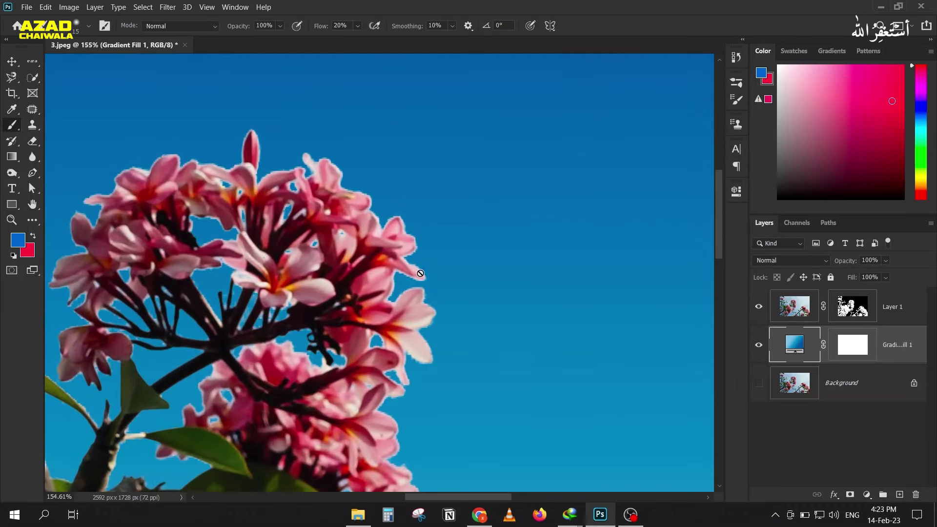
Open Select and Mask on Layer 1's flower mask and trial edge contraction and smoothing values.
{"action": "scroll", "coordinate": [413, 307], "scroll_direction": "down", "scroll_amount": 3}
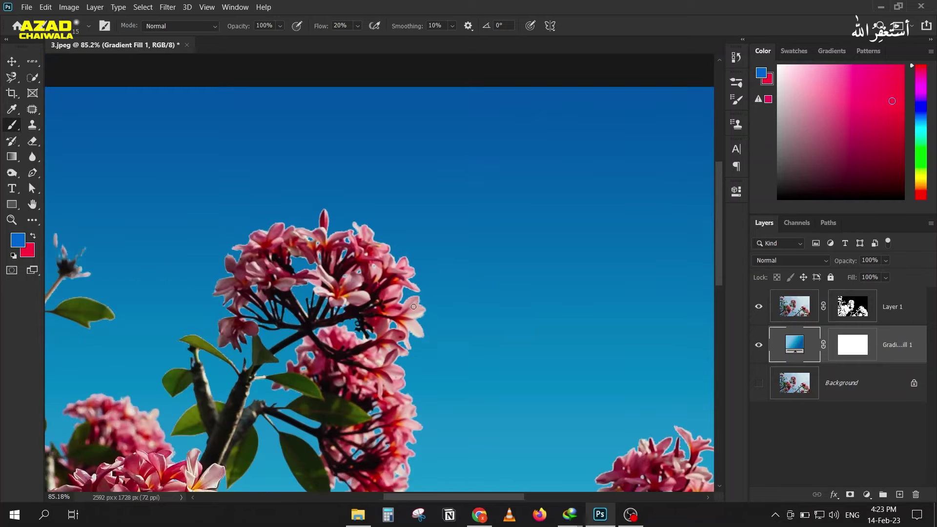
{"action": "scroll", "coordinate": [414, 307], "scroll_direction": "up", "scroll_amount": 2}
{"action": "left_click", "coordinate": [853, 306]}
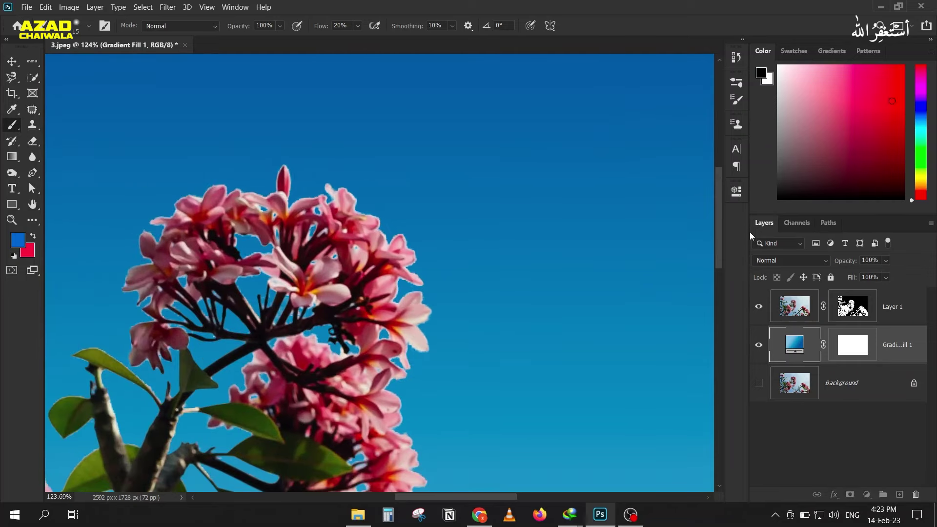
{"action": "left_click", "coordinate": [143, 7]}
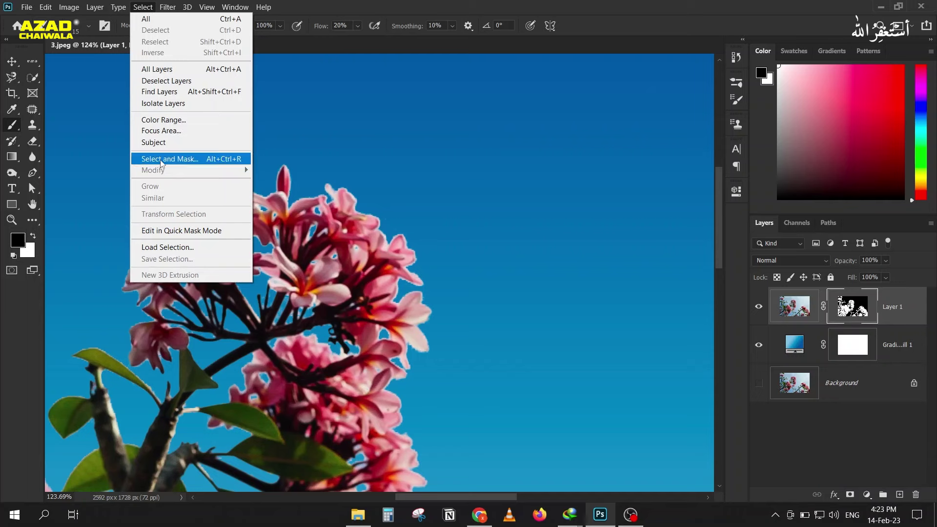
{"action": "left_click", "coordinate": [161, 159], "text": "shift"}
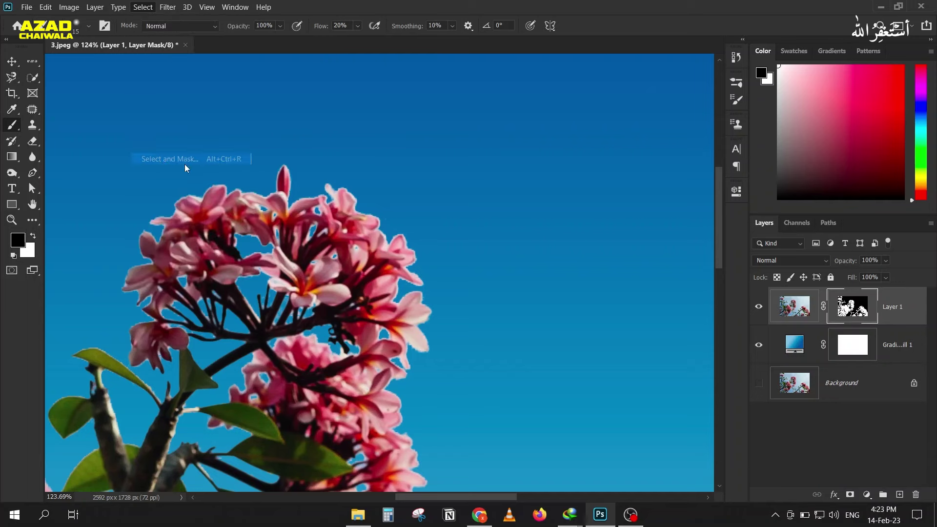
{"action": "left_click_drag", "start_coordinate": [796, 31], "coordinate": [565, 31]}
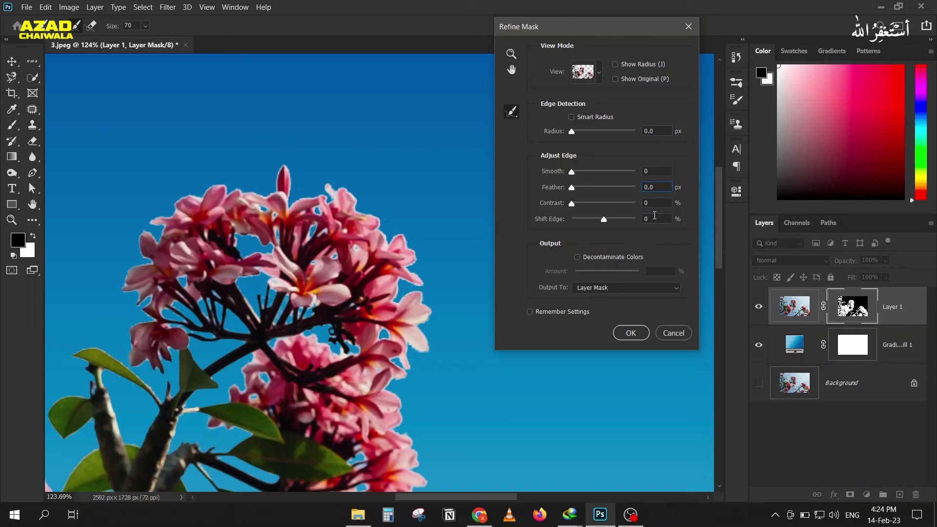
{"action": "key", "text": "Down"}
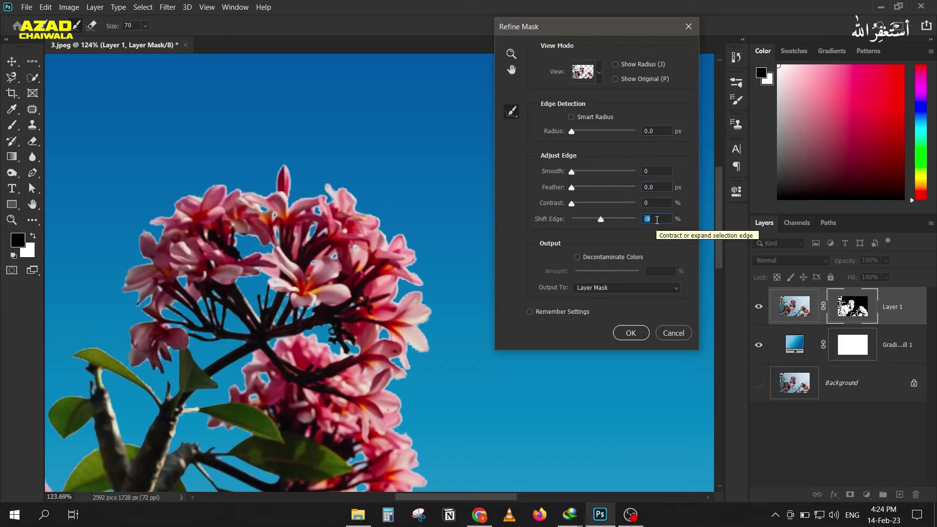
{"action": "key", "text": "Up"}
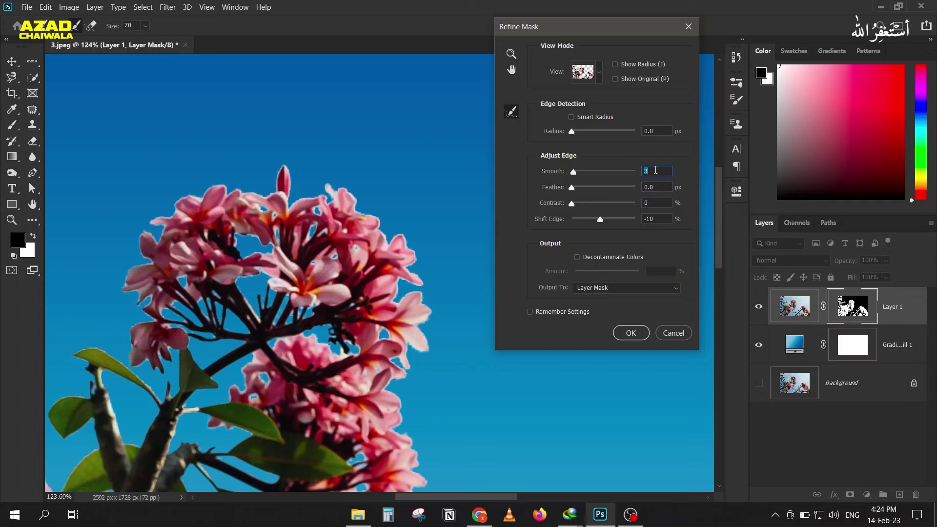
{"action": "key", "text": "Up"}
{"action": "key", "text": "Up"}
{"action": "key", "text": "Up"}
{"action": "left_click_drag", "start_coordinate": [576, 175], "coordinate": [563, 173]}
Set Smooth 7, Feather 0.8 and Shift Edge about -55, then apply the refined mask.
{"action": "left_click", "coordinate": [665, 189]}
{"action": "key", "text": "Up"}
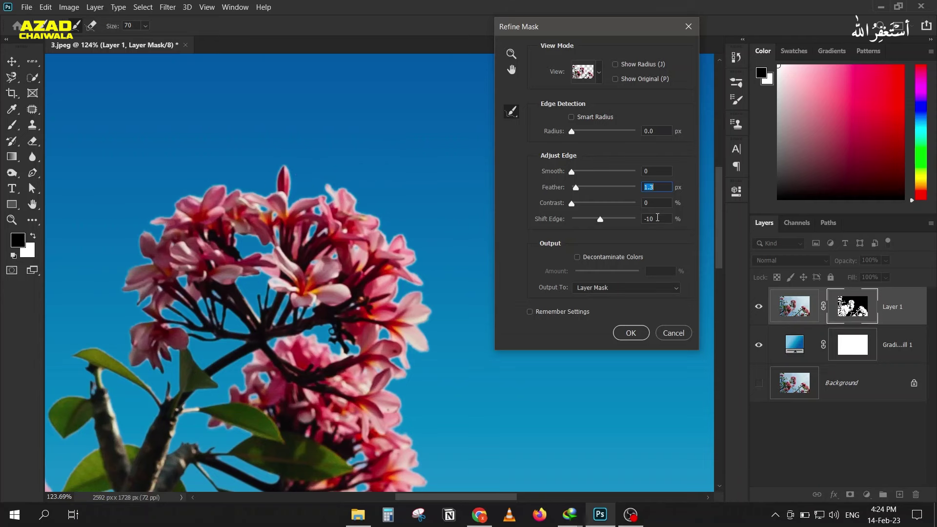
{"action": "scroll", "coordinate": [658, 219], "scroll_direction": "down", "scroll_amount": 6}
{"action": "left_click", "coordinate": [578, 219]}
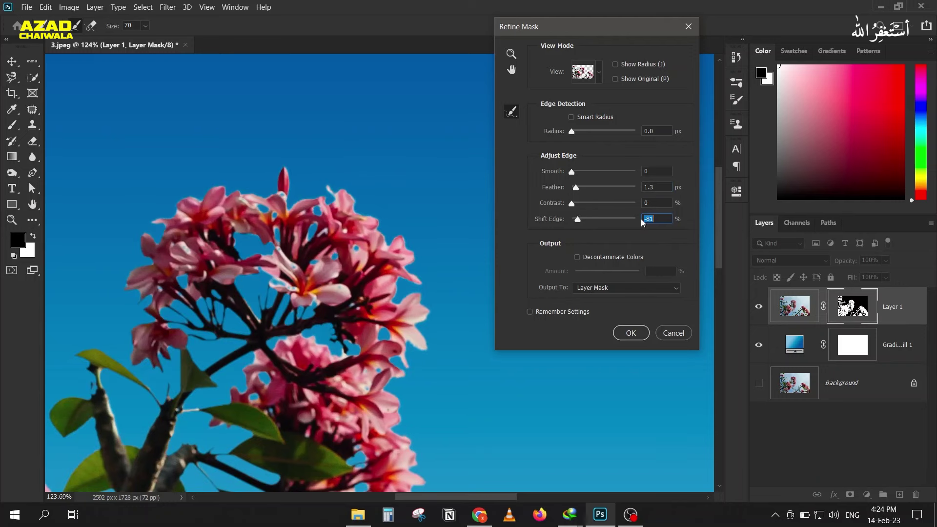
{"action": "left_click_drag", "start_coordinate": [578, 220], "coordinate": [586, 222]}
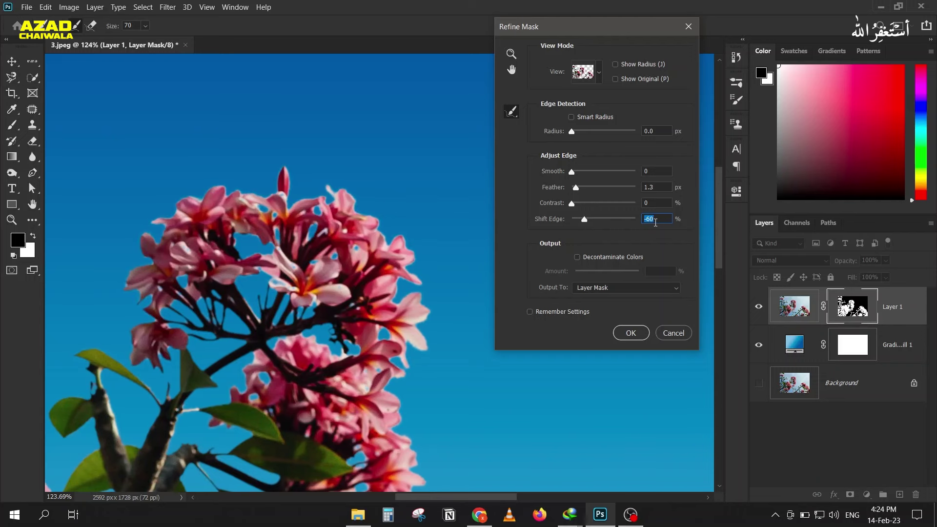
{"action": "left_click", "coordinate": [575, 189]}
{"action": "key", "text": "Up"}
{"action": "key", "text": "Up"}
{"action": "key", "text": "Up"}
{"action": "key", "text": "Up"}
{"action": "key", "text": "Up"}
{"action": "key", "text": "Up"}
{"action": "key", "text": "Down"}
{"action": "key", "text": "Down"}
{"action": "key", "text": "Down"}
{"action": "key", "text": "Down"}
{"action": "key", "text": "Down"}
{"action": "key", "text": "Down"}
{"action": "key", "text": "Down"}
{"action": "key", "text": "Down"}
{"action": "key", "text": "Down"}
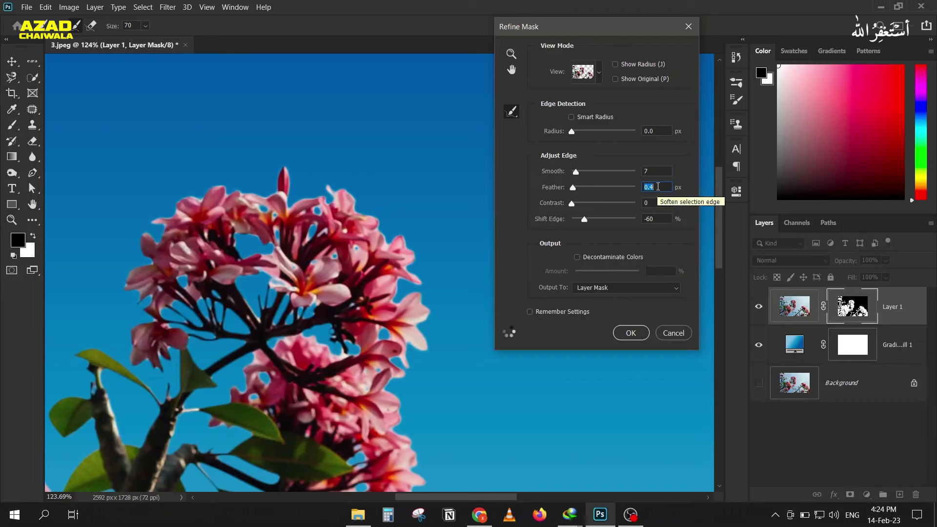
{"action": "key", "text": "Up"}
{"action": "key", "text": "Up"}
{"action": "key", "text": "Up"}
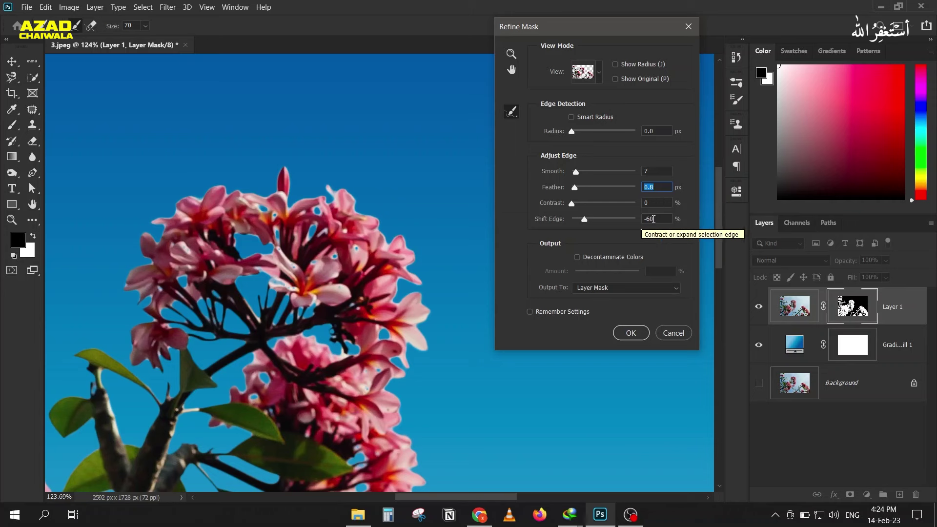
{"action": "left_click_drag", "start_coordinate": [584, 219], "coordinate": [590, 221]}
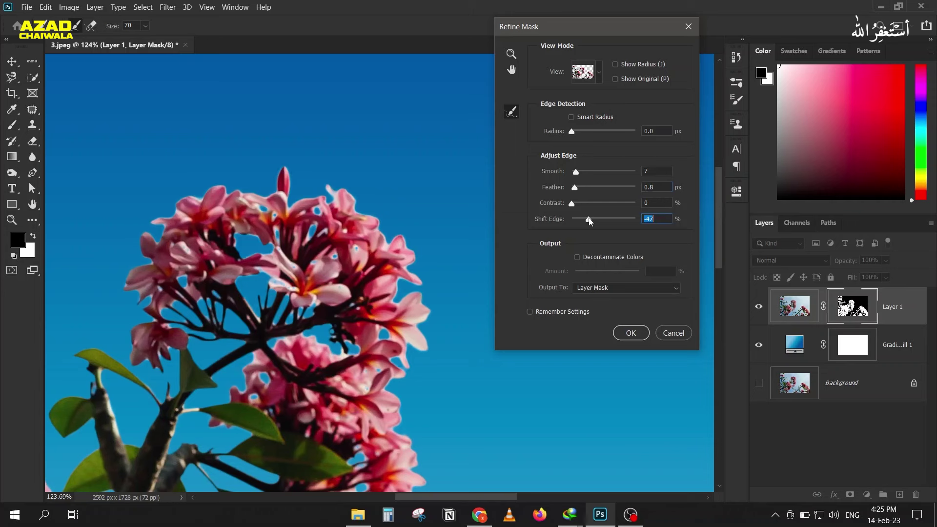
{"action": "key", "text": "Down"}
{"action": "key", "text": "Down"}
{"action": "key", "text": "Down"}
{"action": "key", "text": "Down"}
{"action": "key", "text": "Down"}
{"action": "key", "text": "Down"}
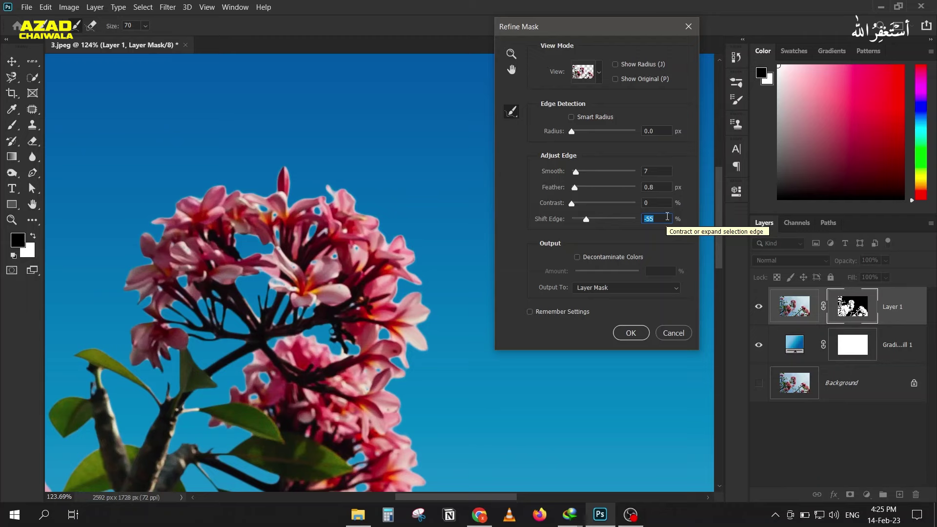
{"action": "left_click", "coordinate": [635, 332]}
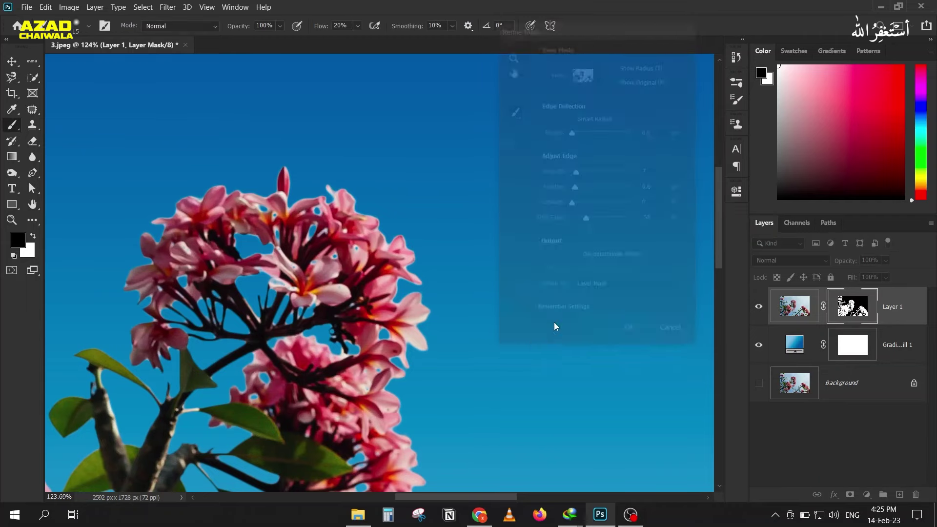
Inspect the flower mask edges up close, then return to the 01-Selection & Masking folder in File Explorer.
{"action": "scroll", "coordinate": [353, 219], "scroll_direction": "down", "scroll_amount": 3}
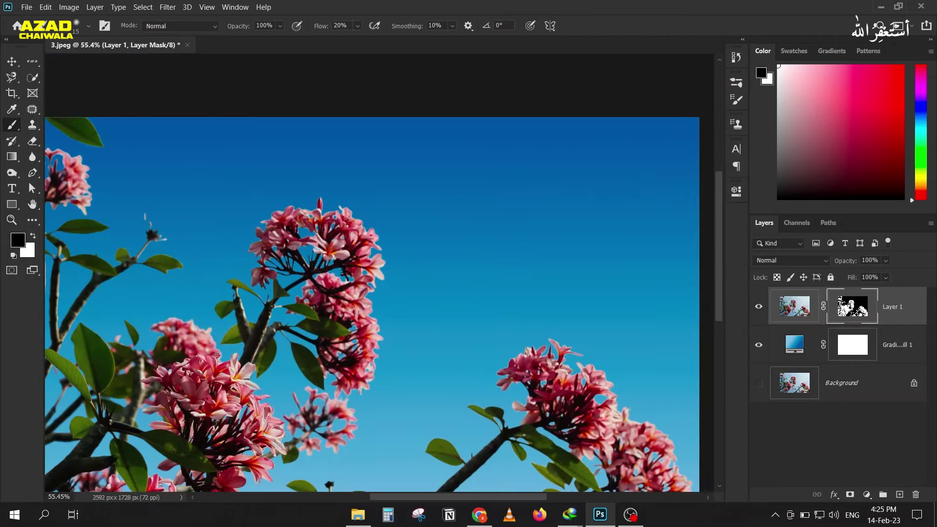
{"action": "scroll", "coordinate": [273, 292], "scroll_direction": "up", "scroll_amount": 2}
{"action": "left_click_drag", "start_coordinate": [207, 352], "coordinate": [385, 275]}
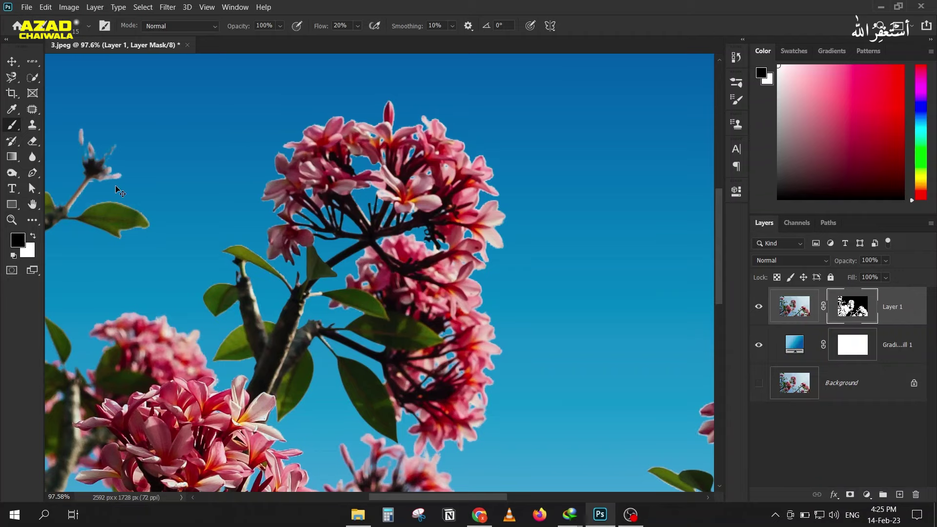
{"action": "scroll", "coordinate": [308, 150], "scroll_direction": "down", "scroll_amount": 6}
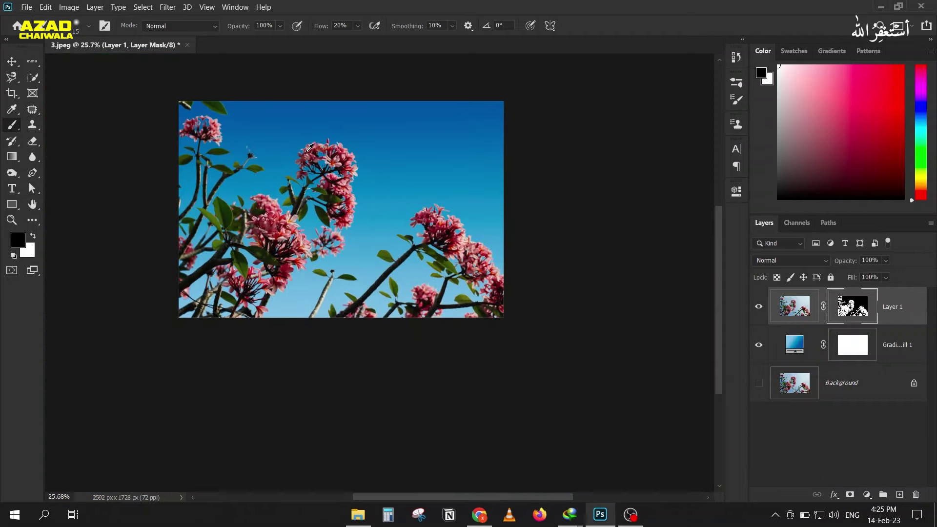
{"action": "scroll", "coordinate": [309, 147], "scroll_direction": "up", "scroll_amount": 3}
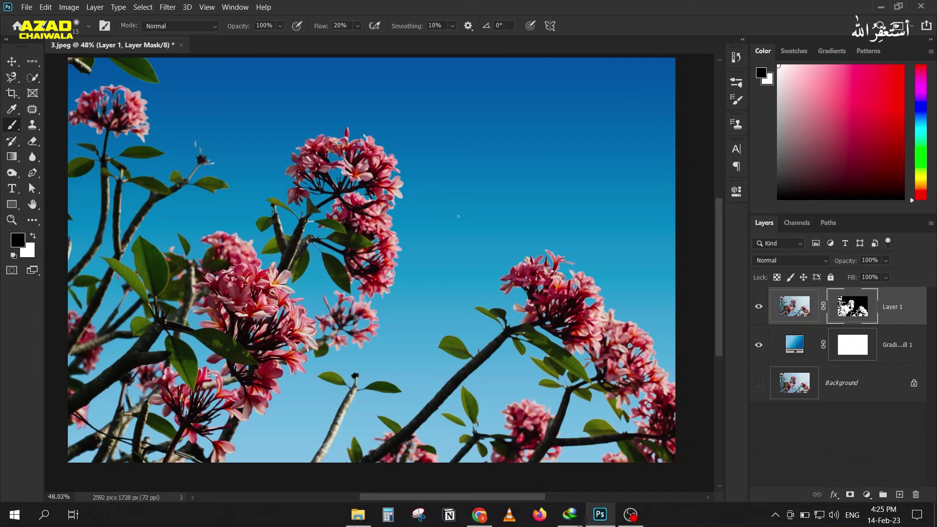
{"action": "left_click", "coordinate": [345, 520]}
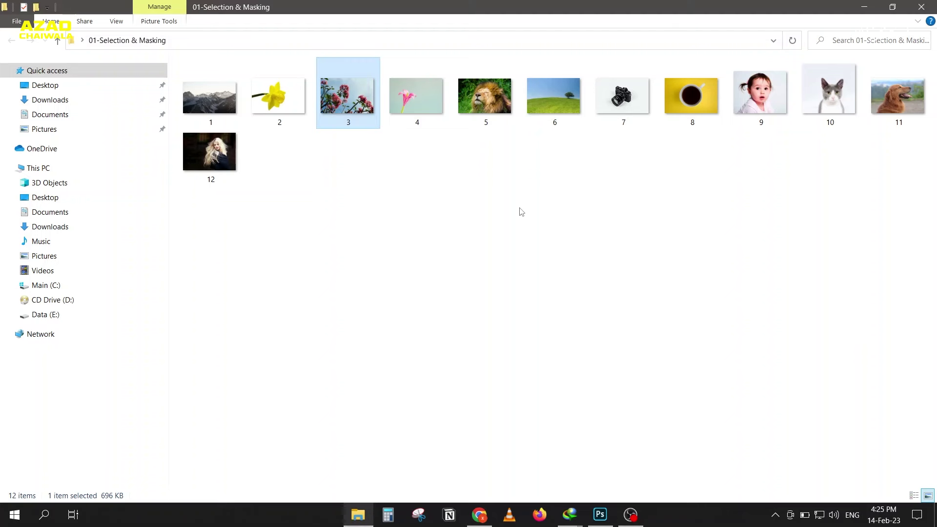